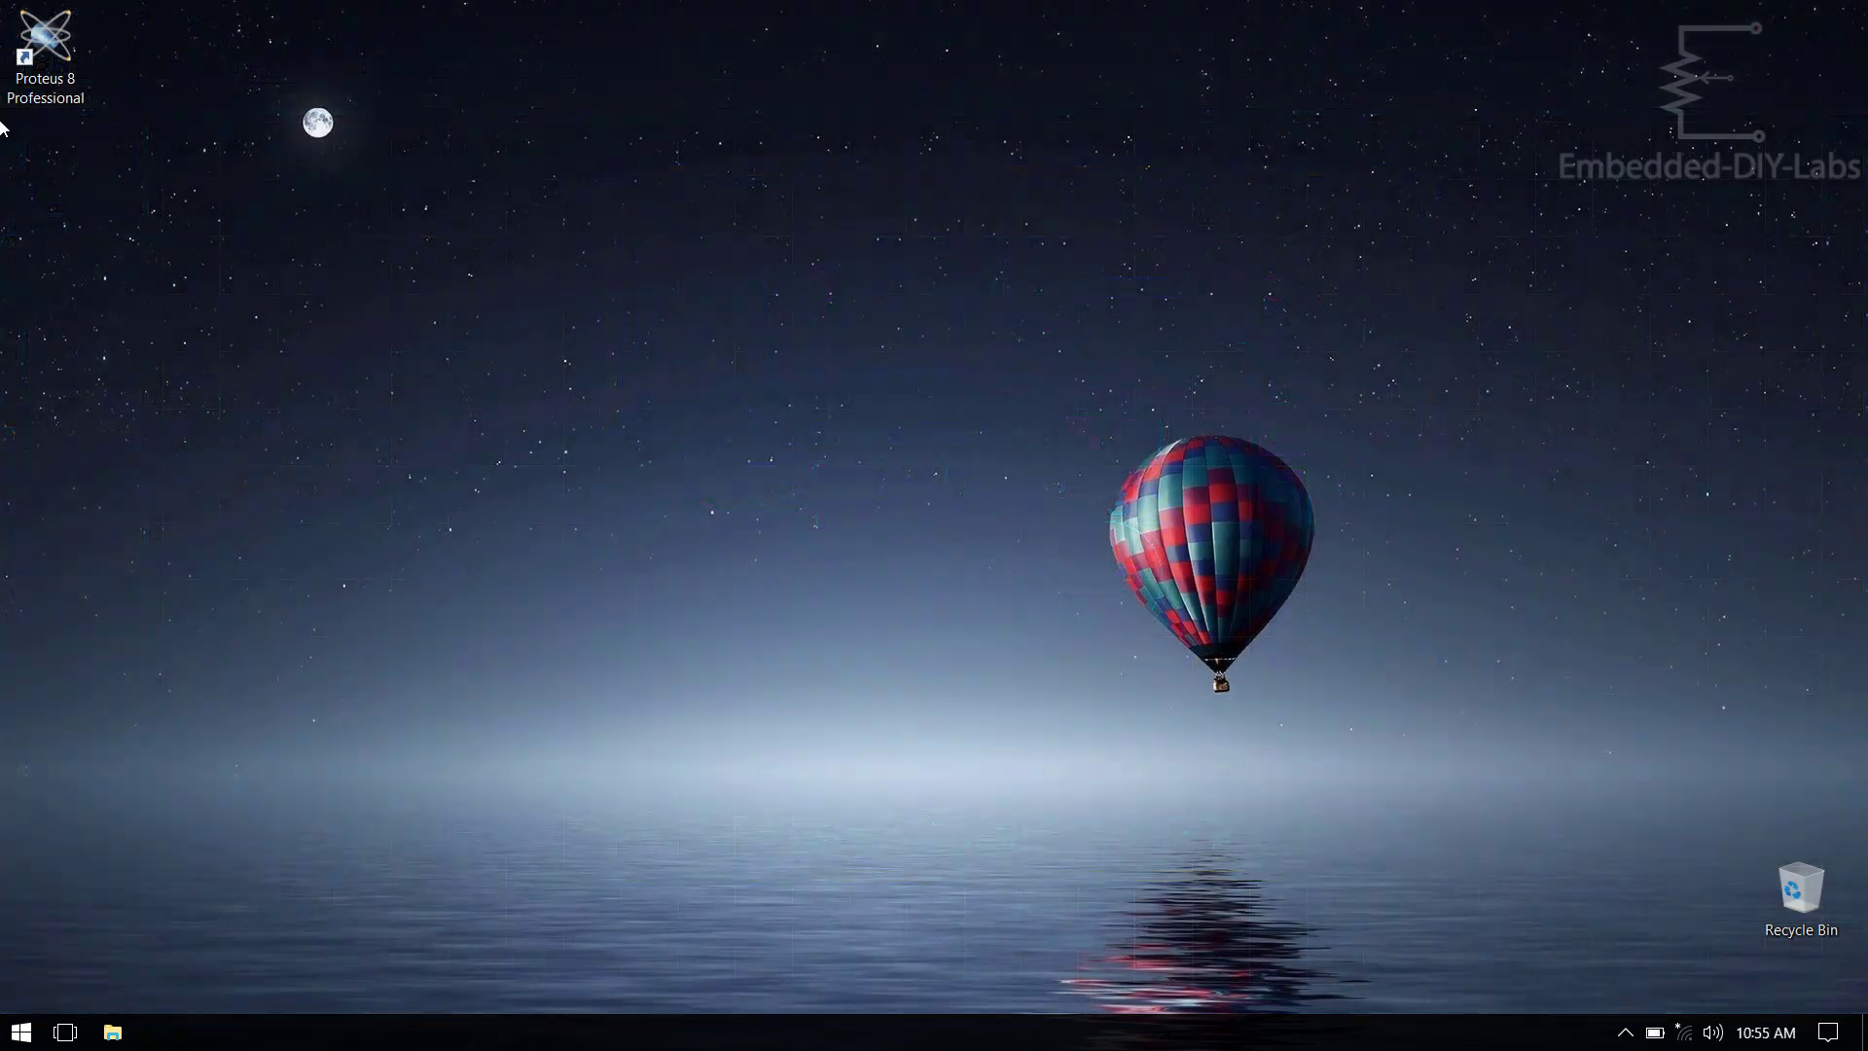
Launch Proteus 8 Professional from its desktop icon and wait for the Home Page.
double_click(43, 85)
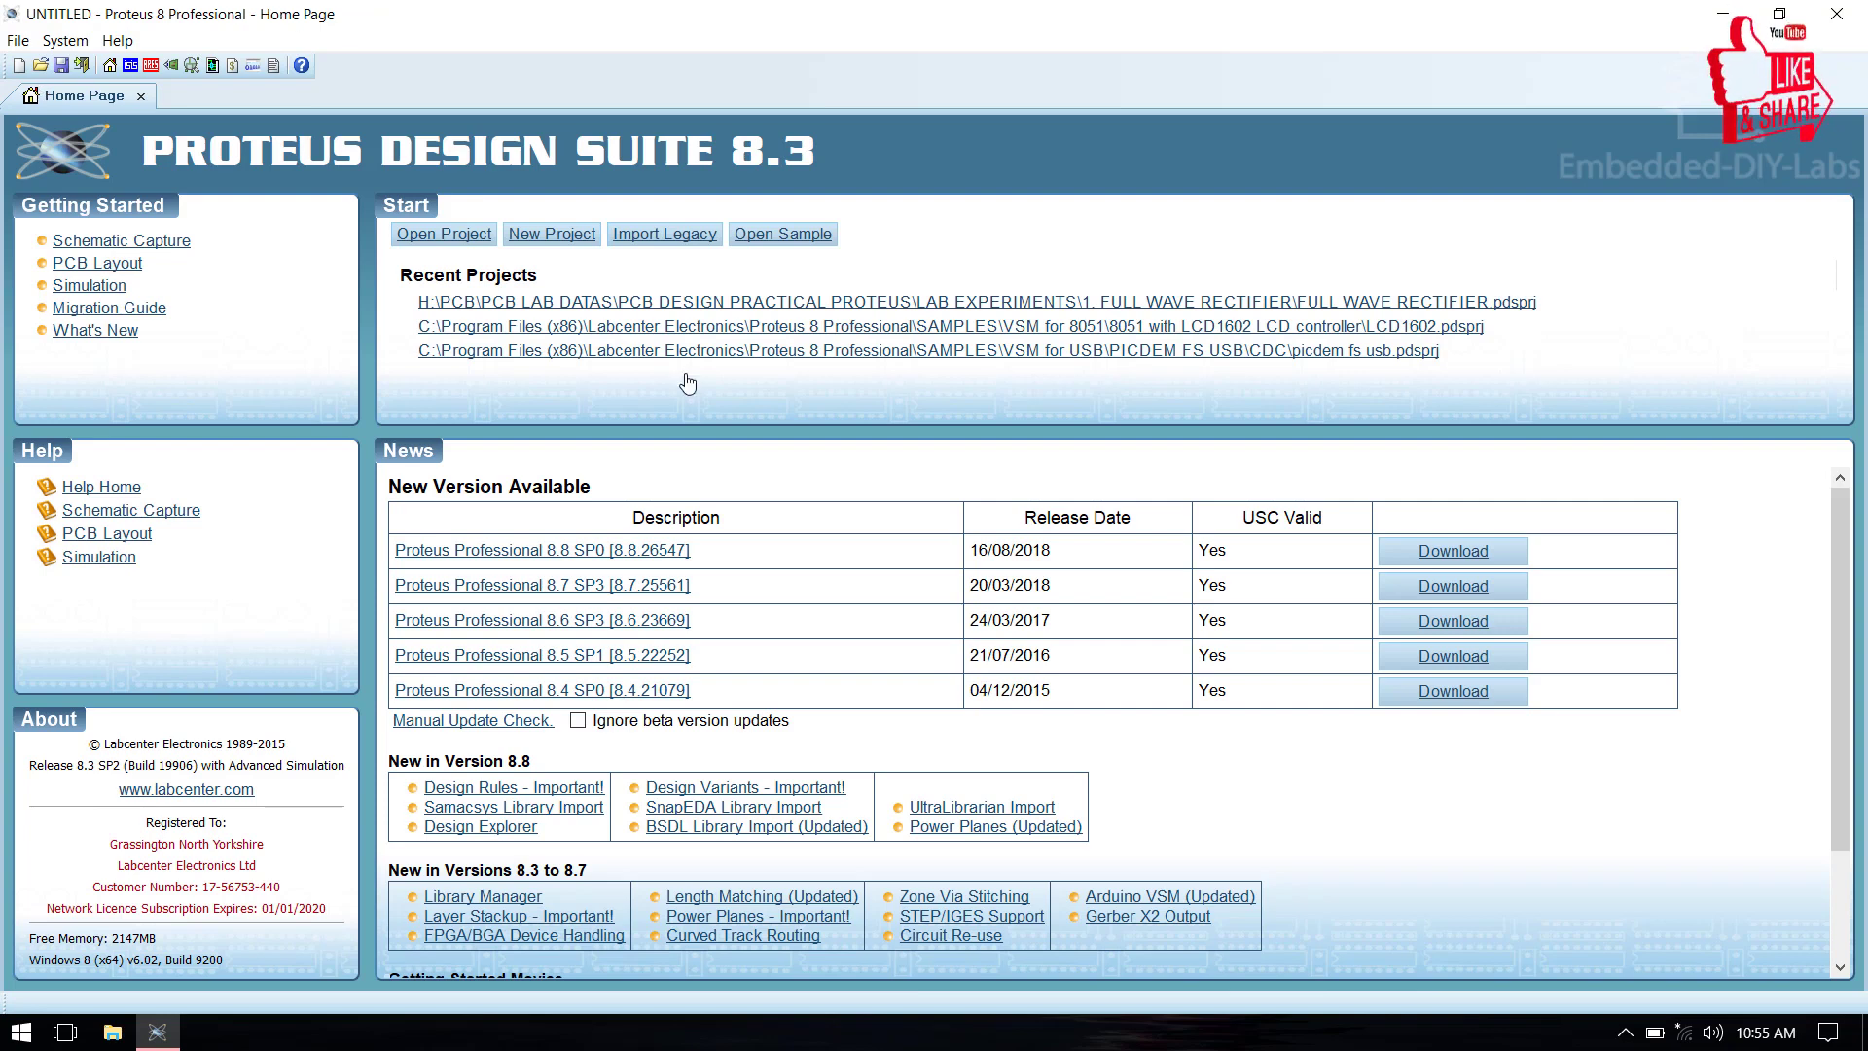
Start a new project named CE AMPLIFER.
click(561, 249)
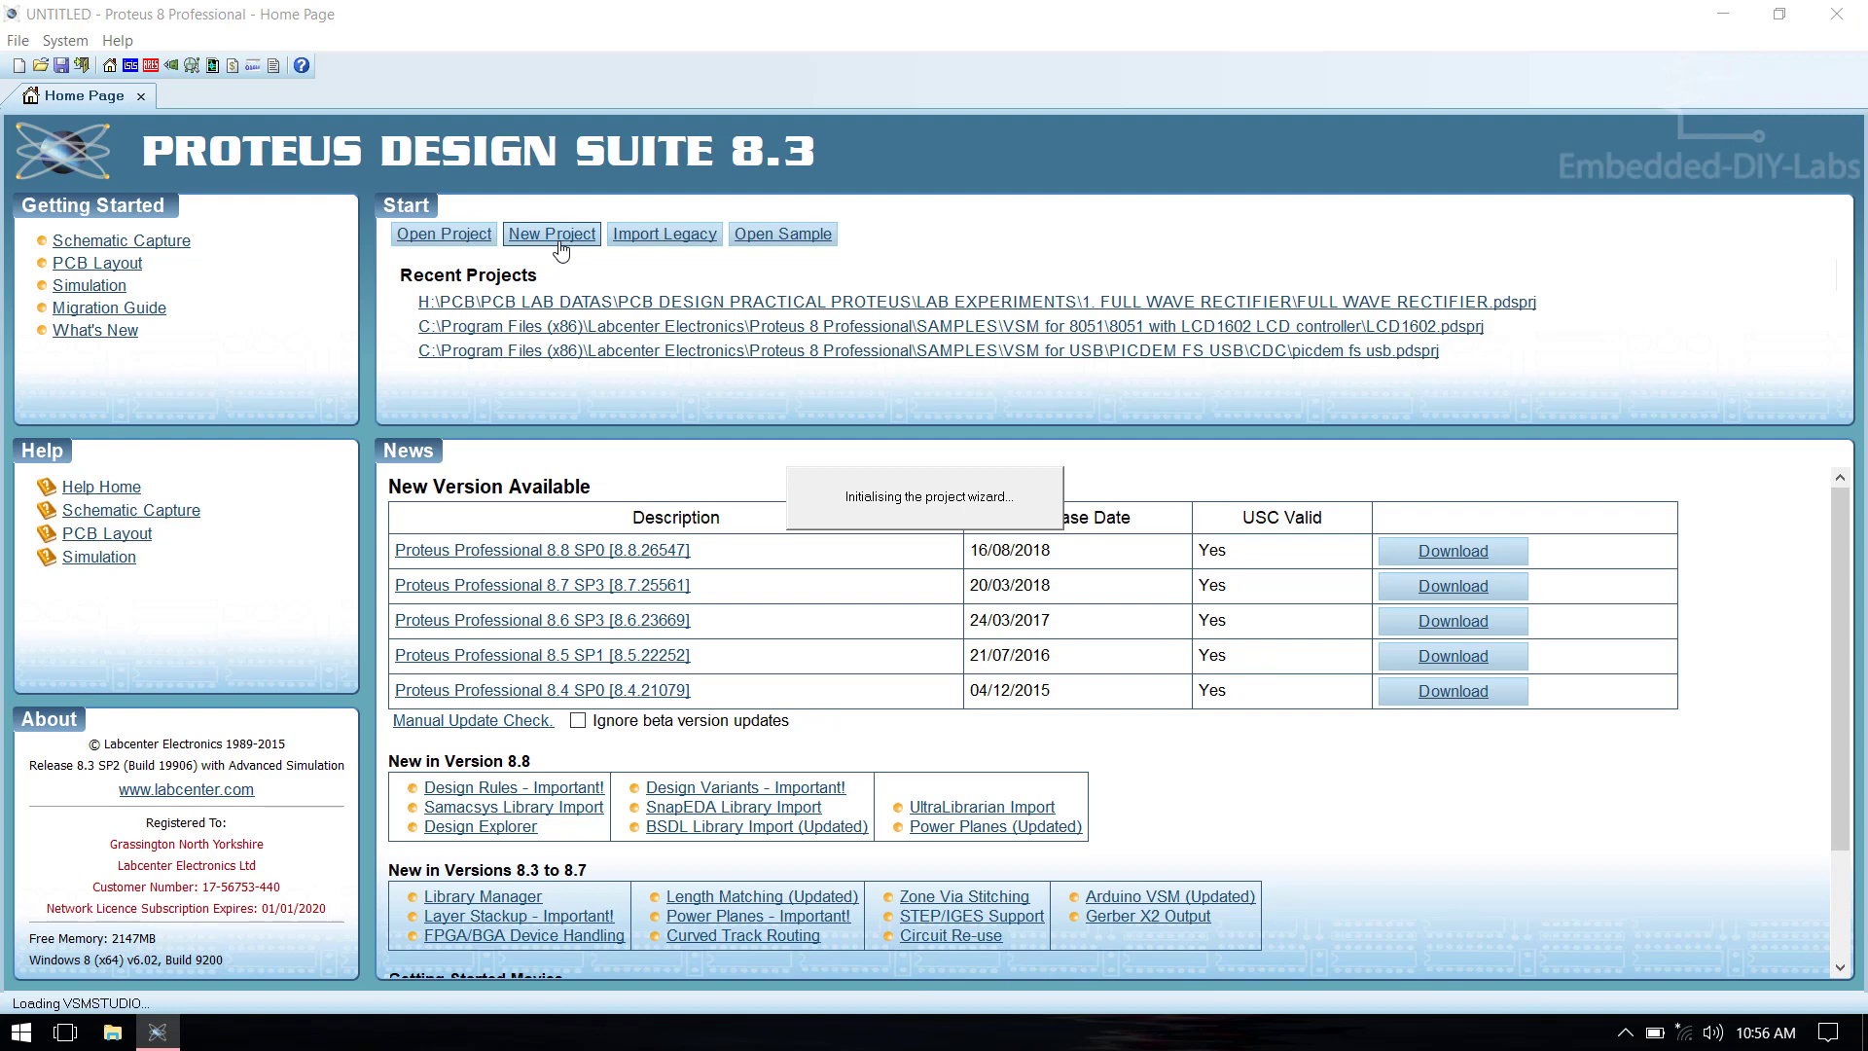
drag(673, 259, 601, 261)
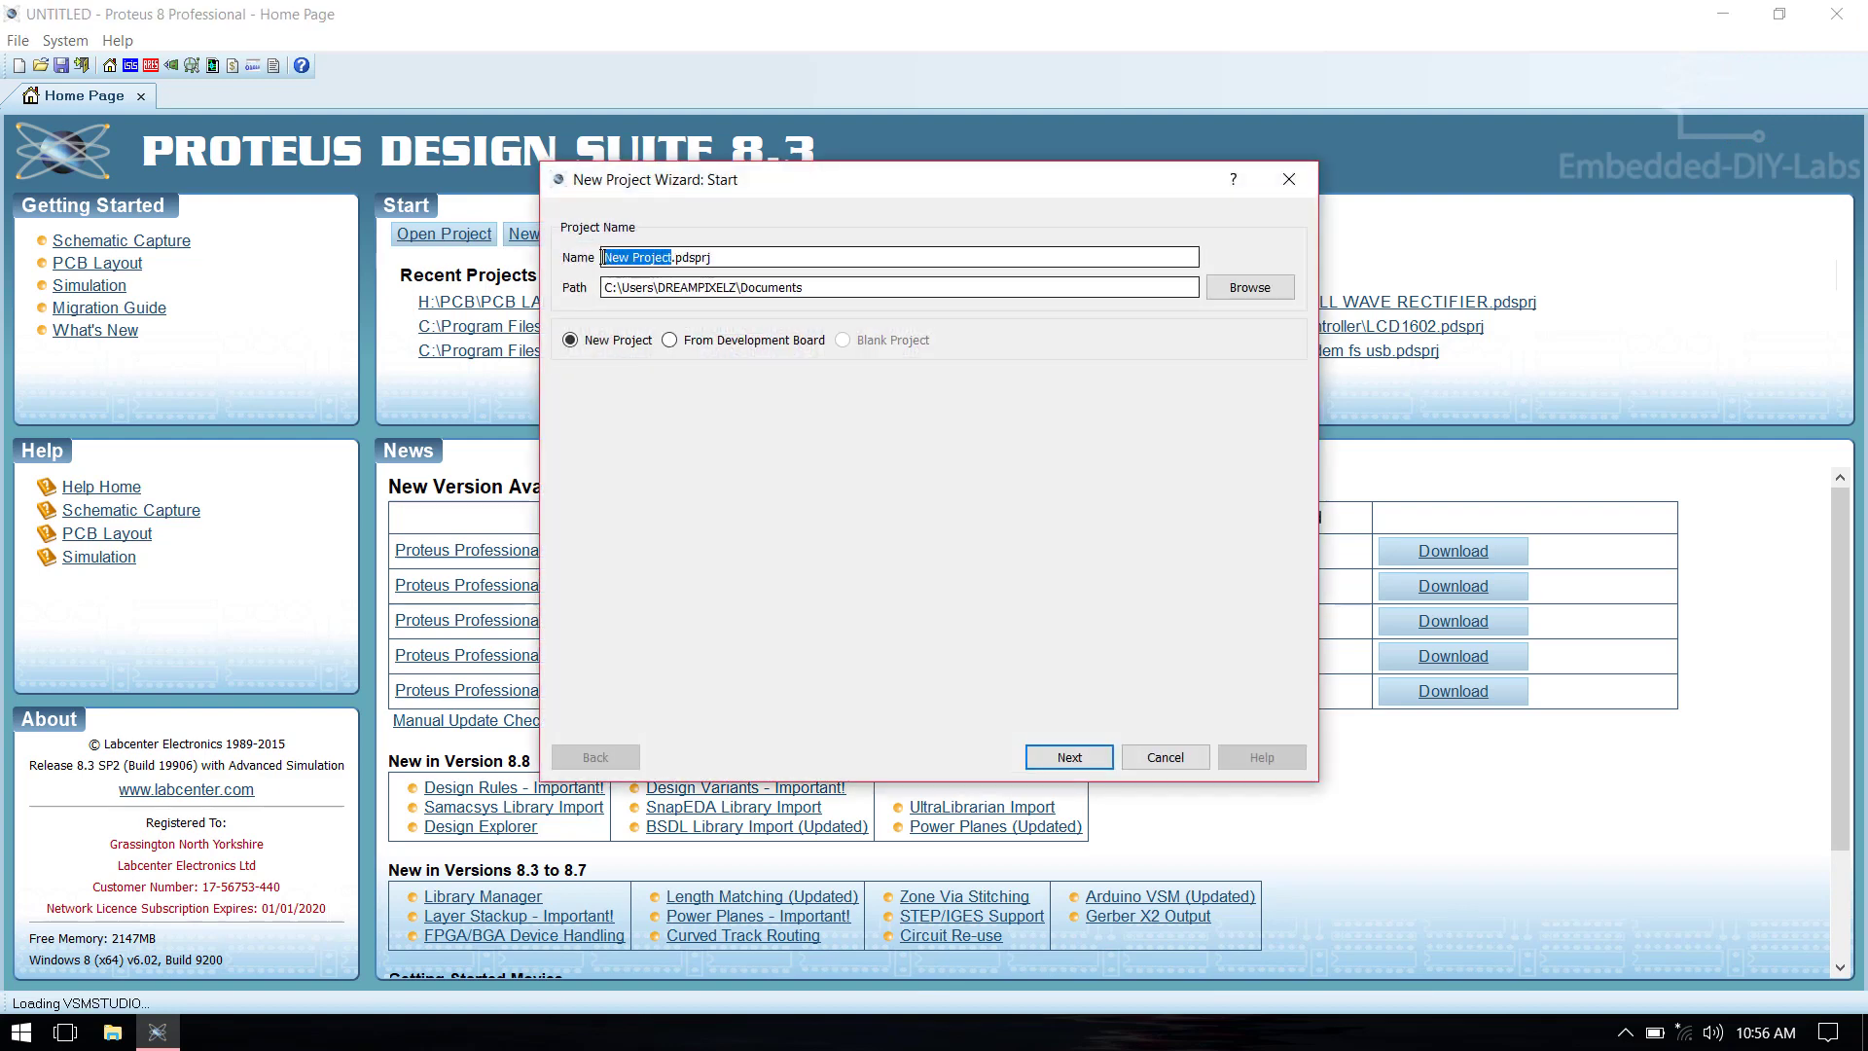
text(CE AM)
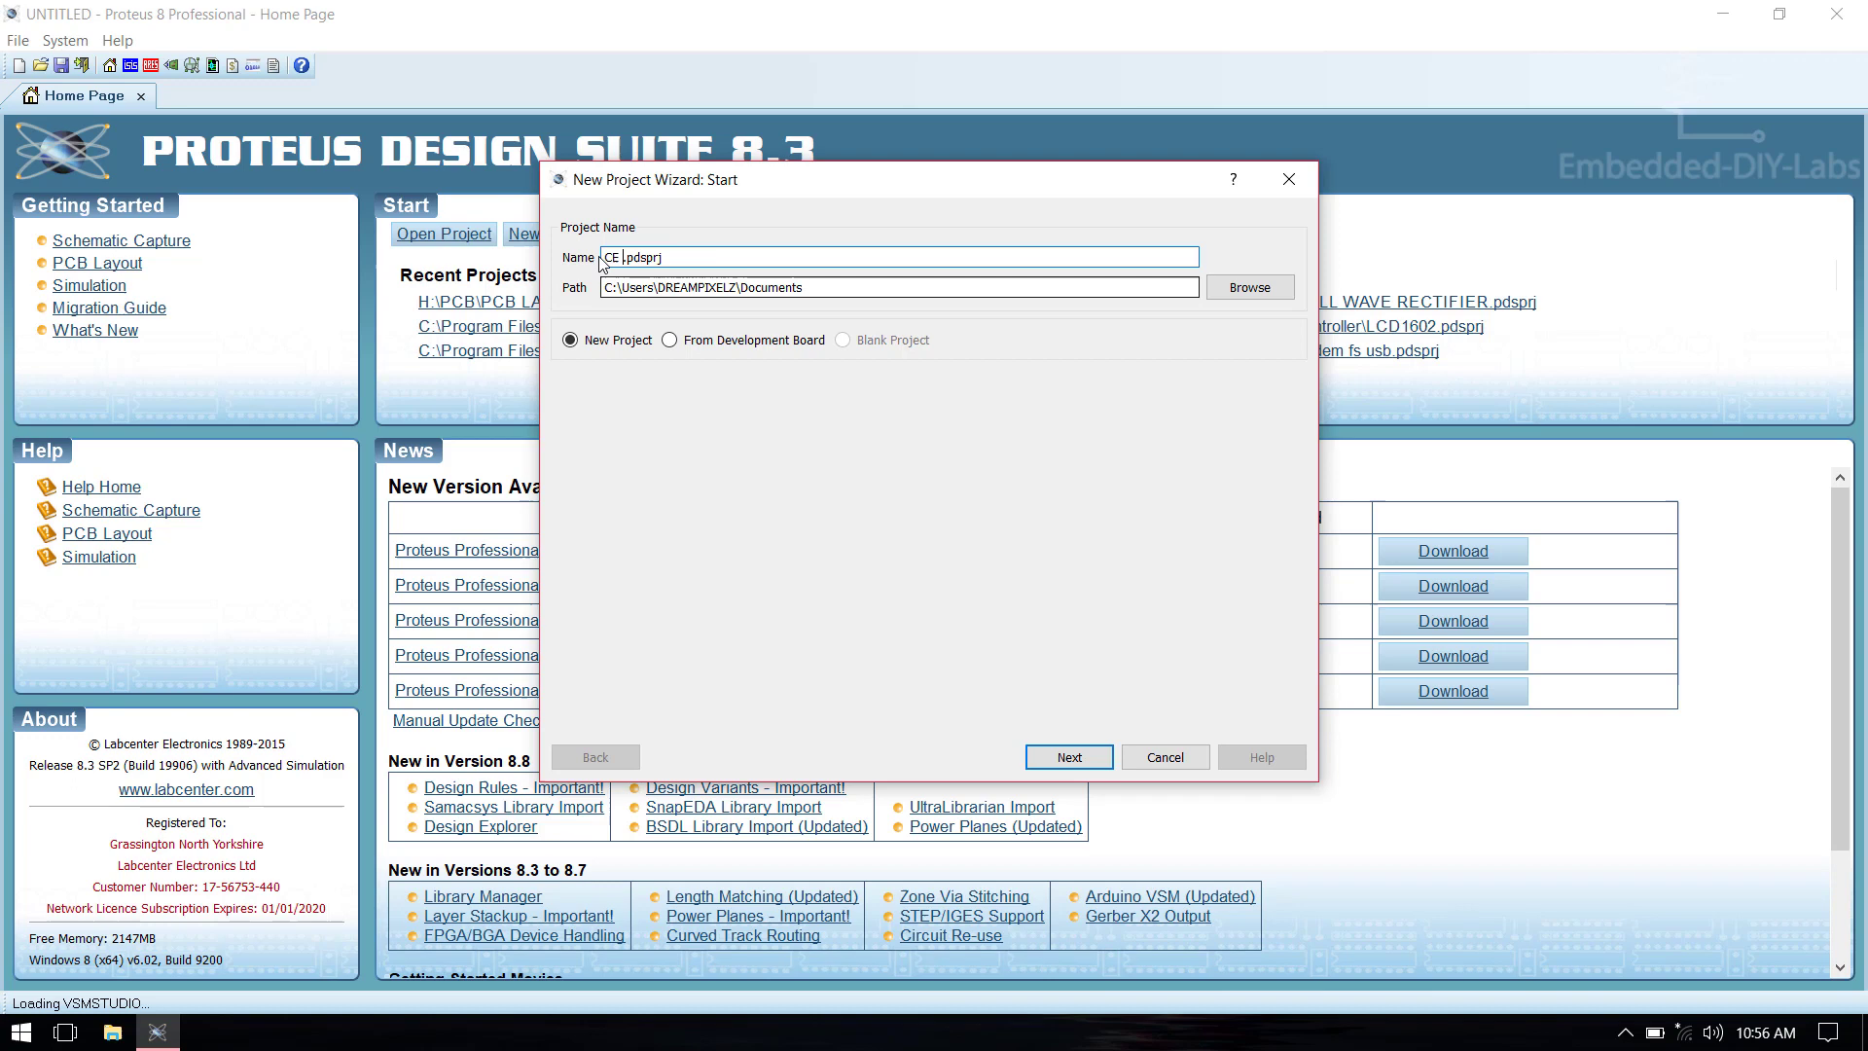
text(PLIFER)
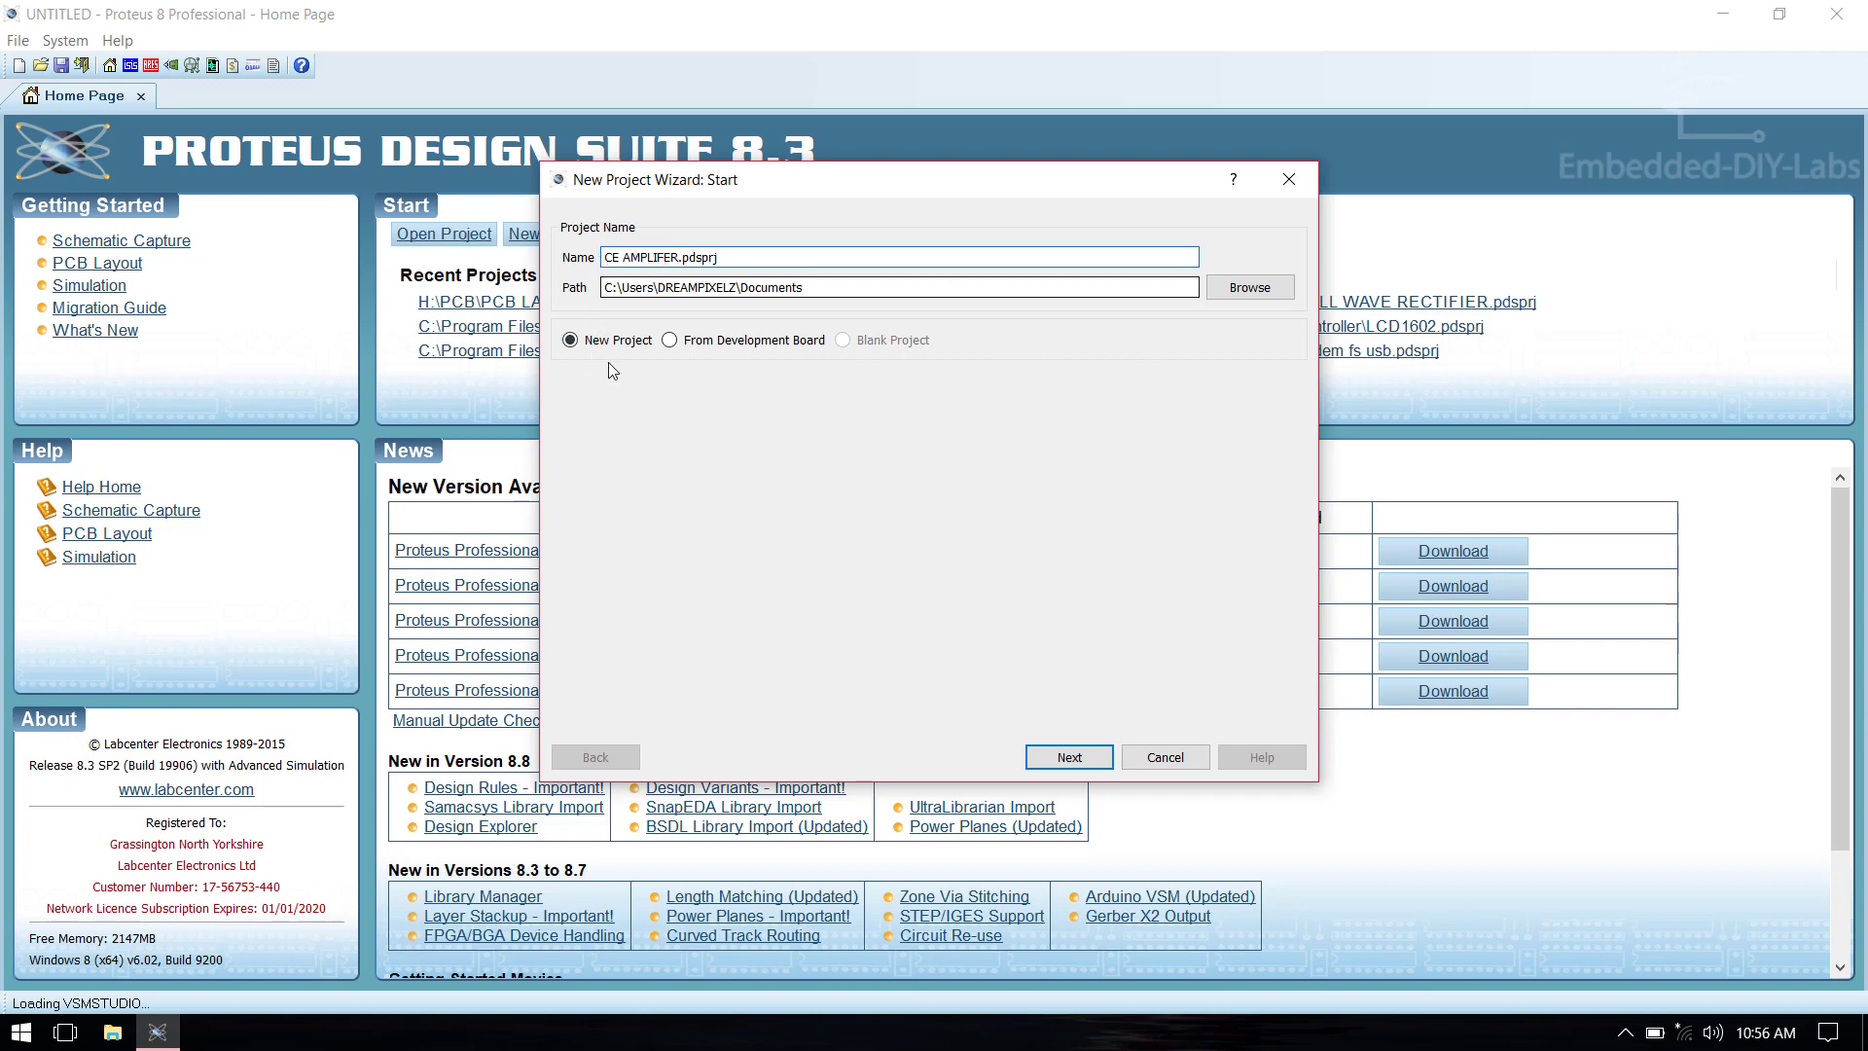
Store the project in a new Desktop folder CE AMPLIFIER and continue to Schematic Design.
click(1241, 291)
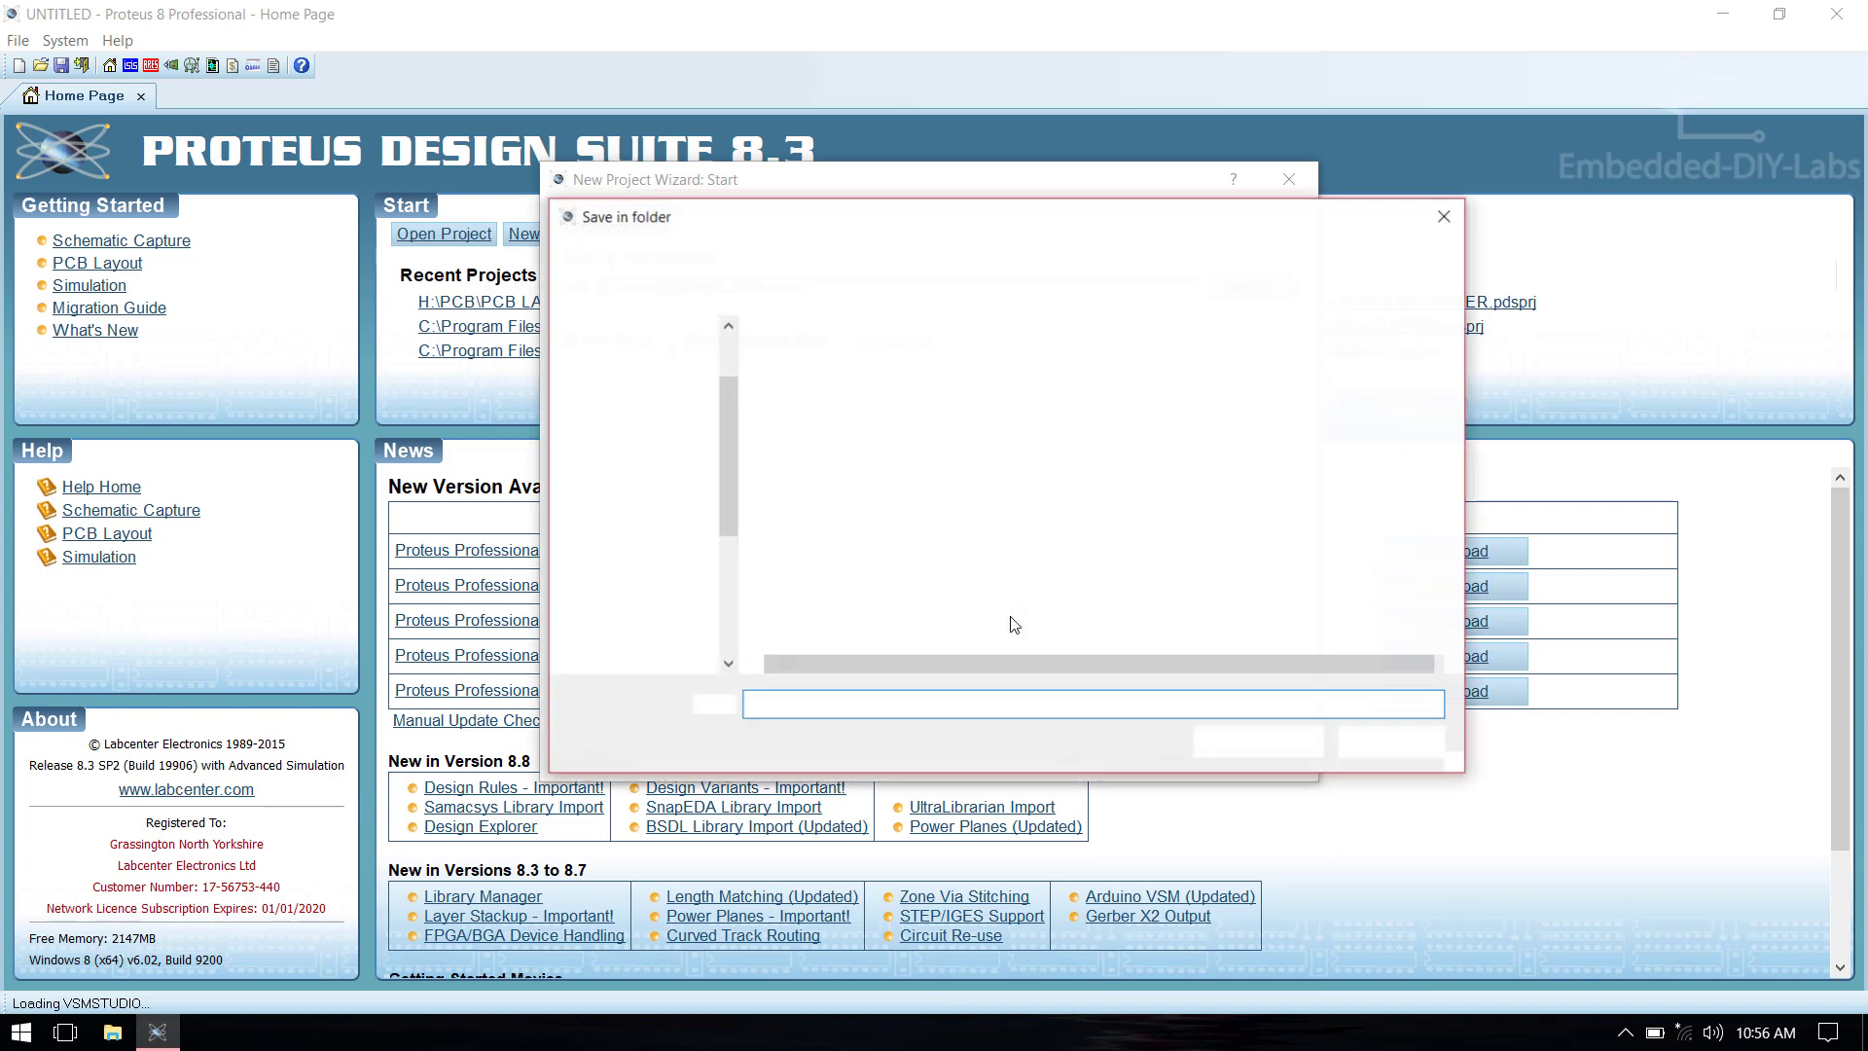
click(647, 622)
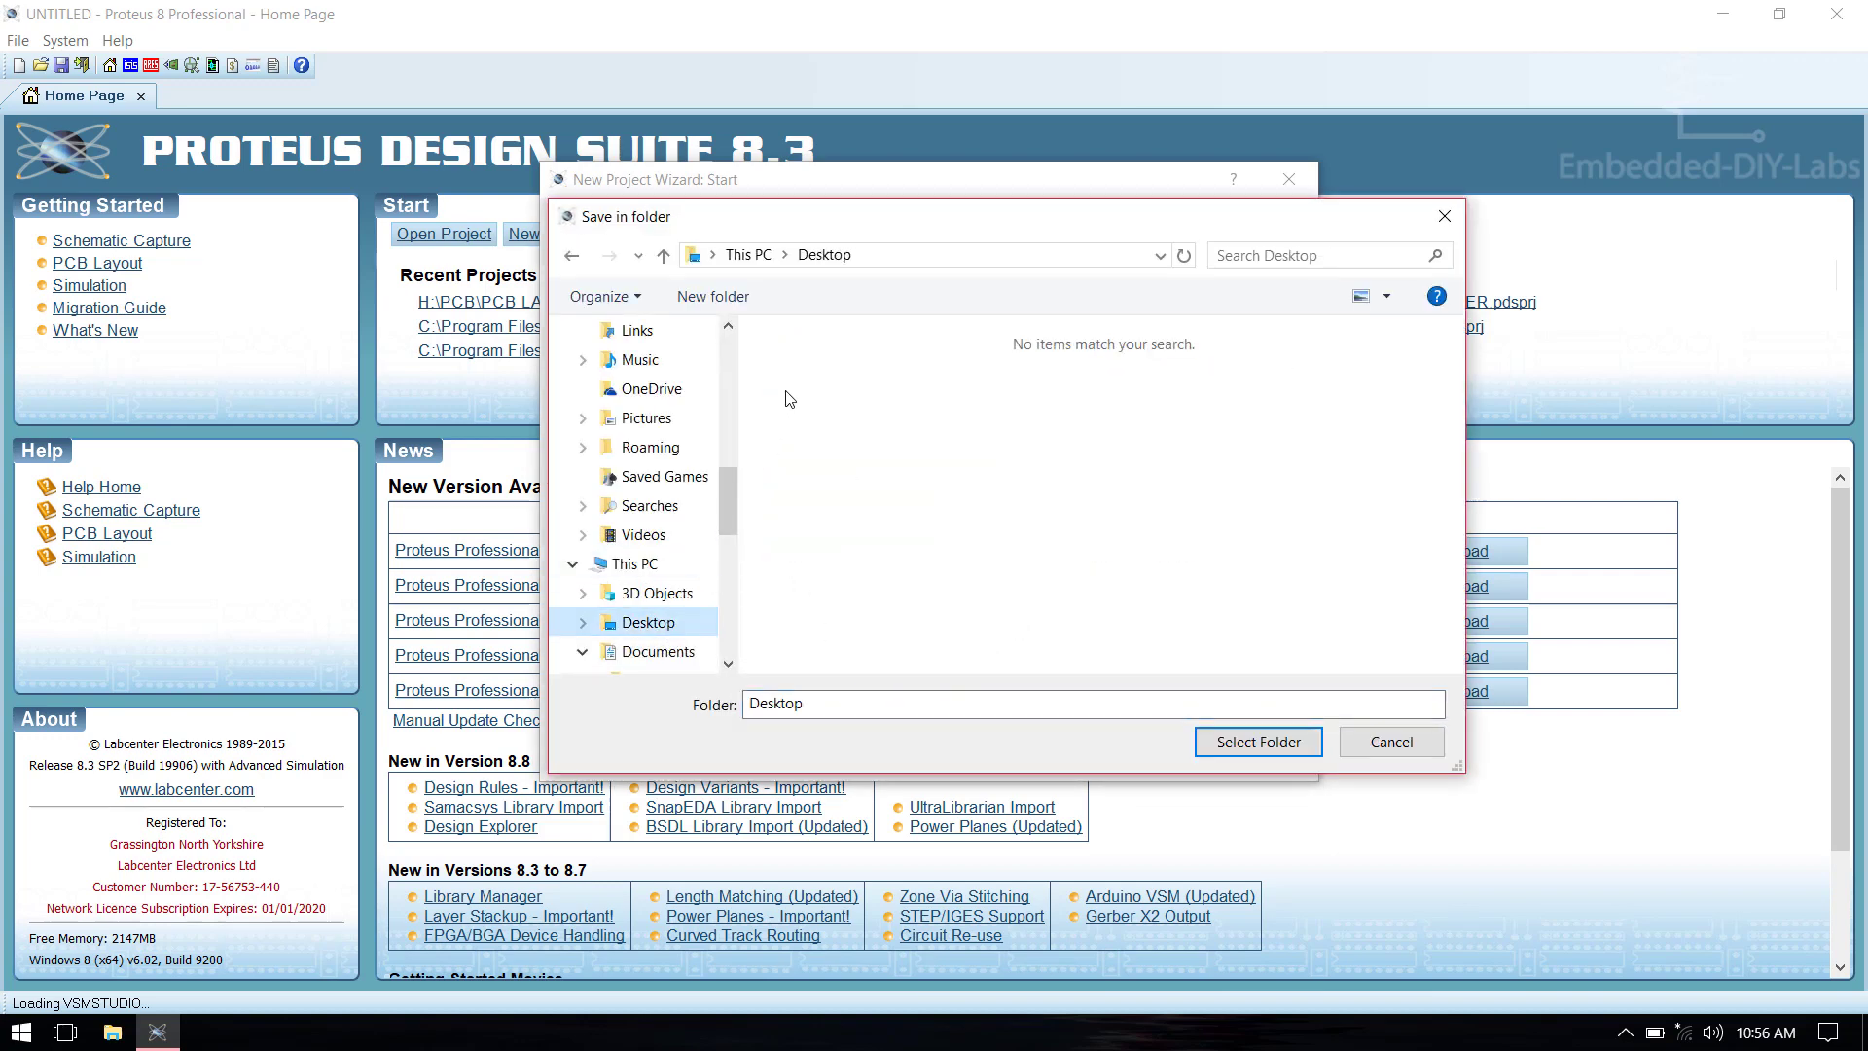
click(735, 306)
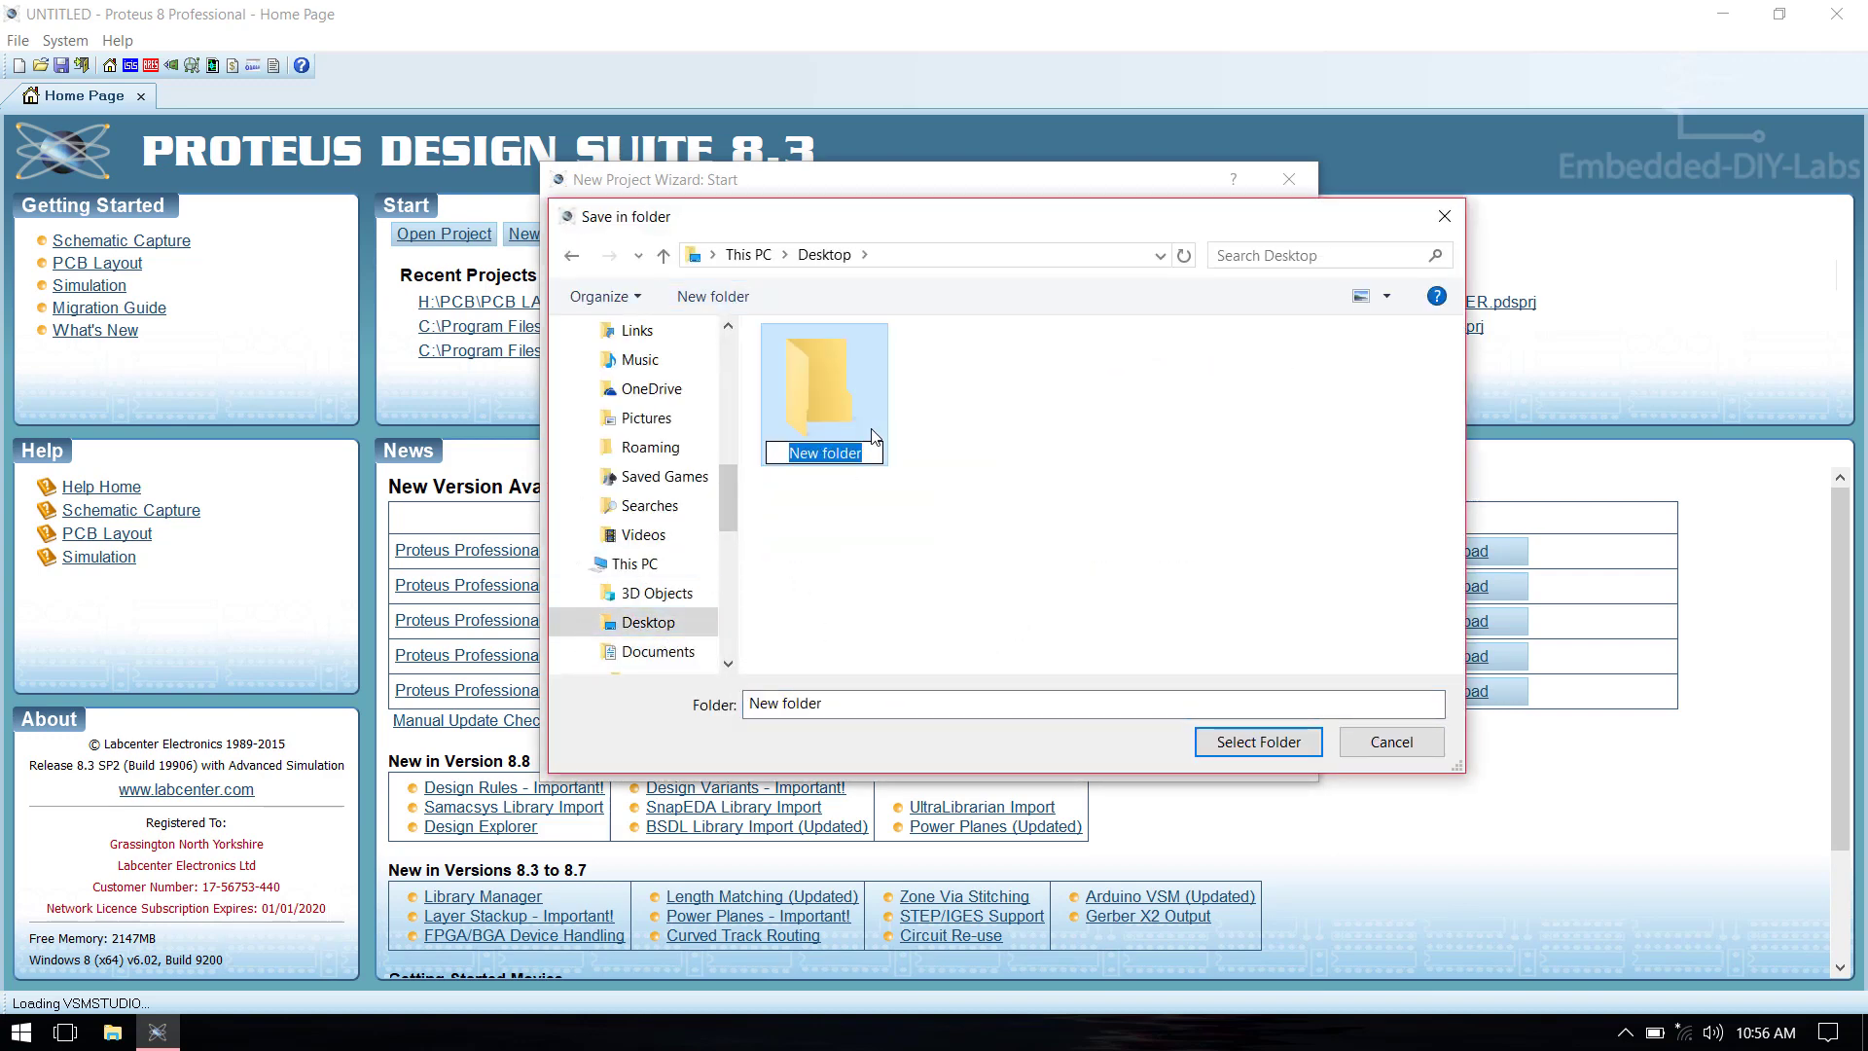
text(CE AMP)
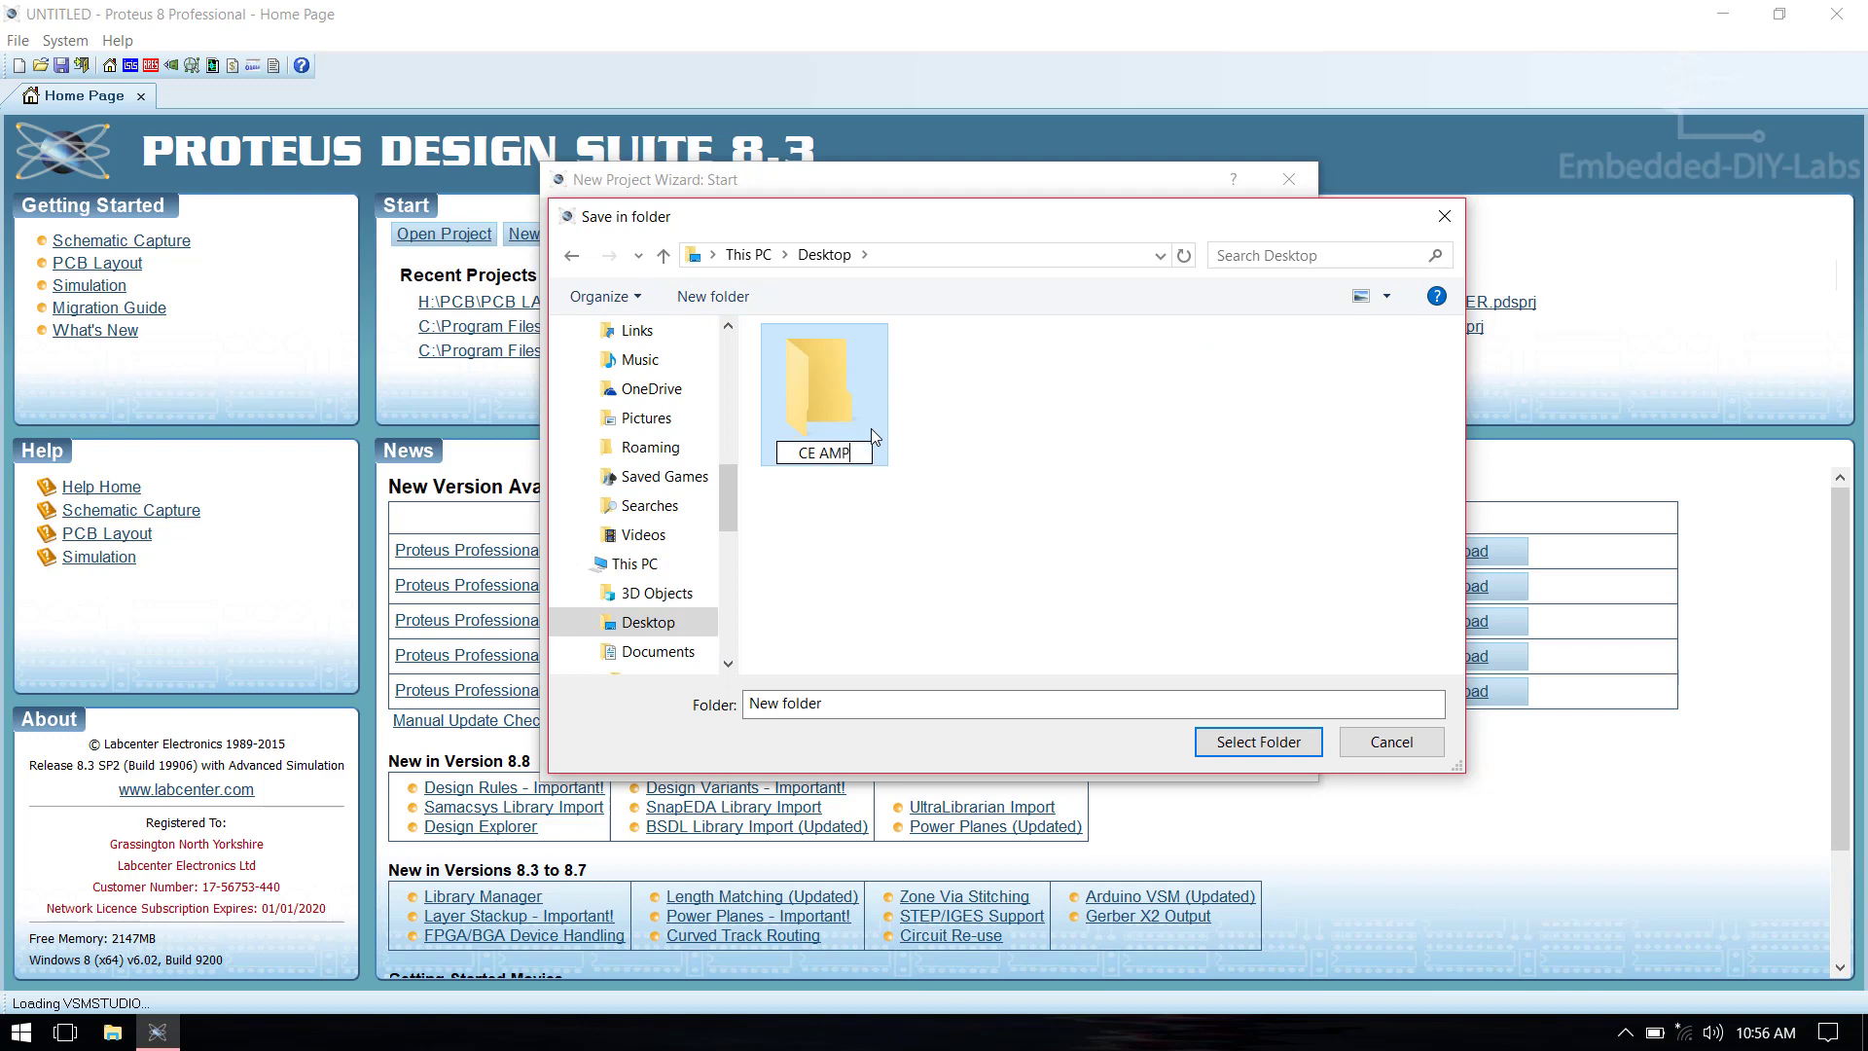
text(LIFIER)
click(1246, 746)
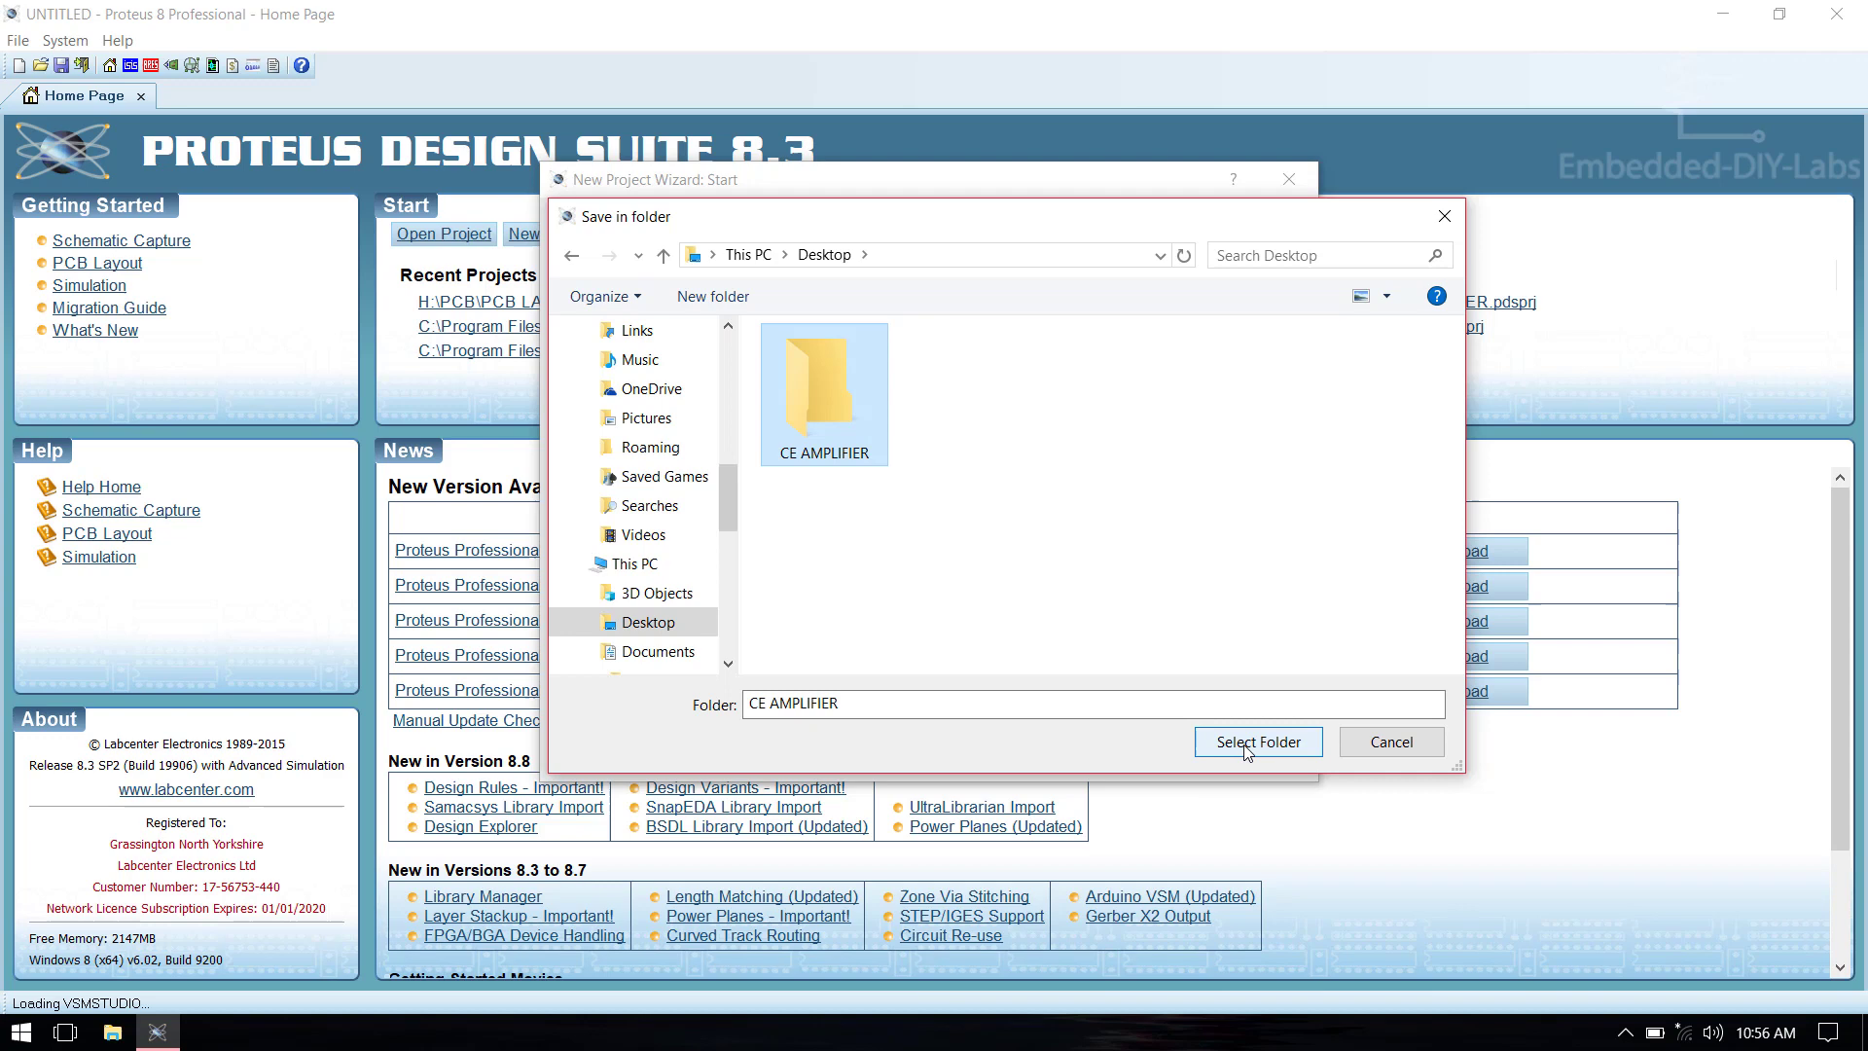
click(1247, 744)
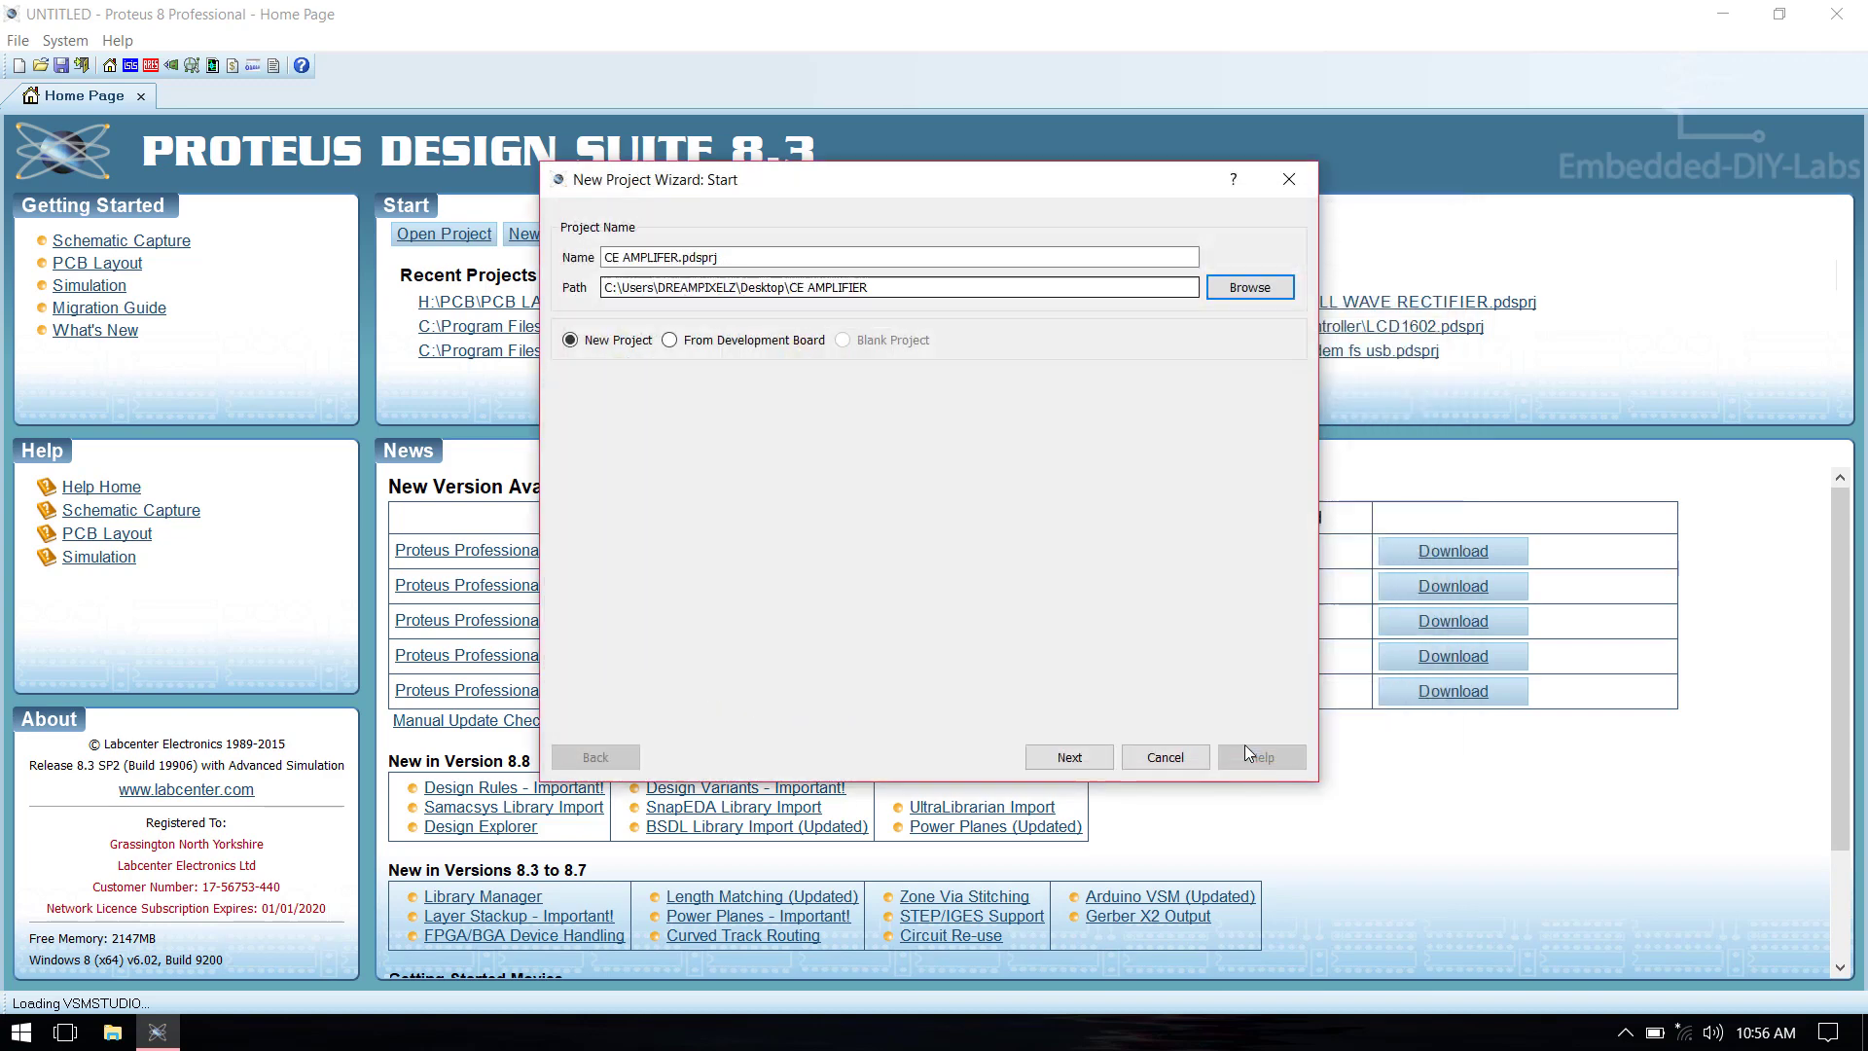
click(1069, 756)
Choose the DEFAULT schematic template and create the PCB layout from the DEFAULT template.
click(690, 249)
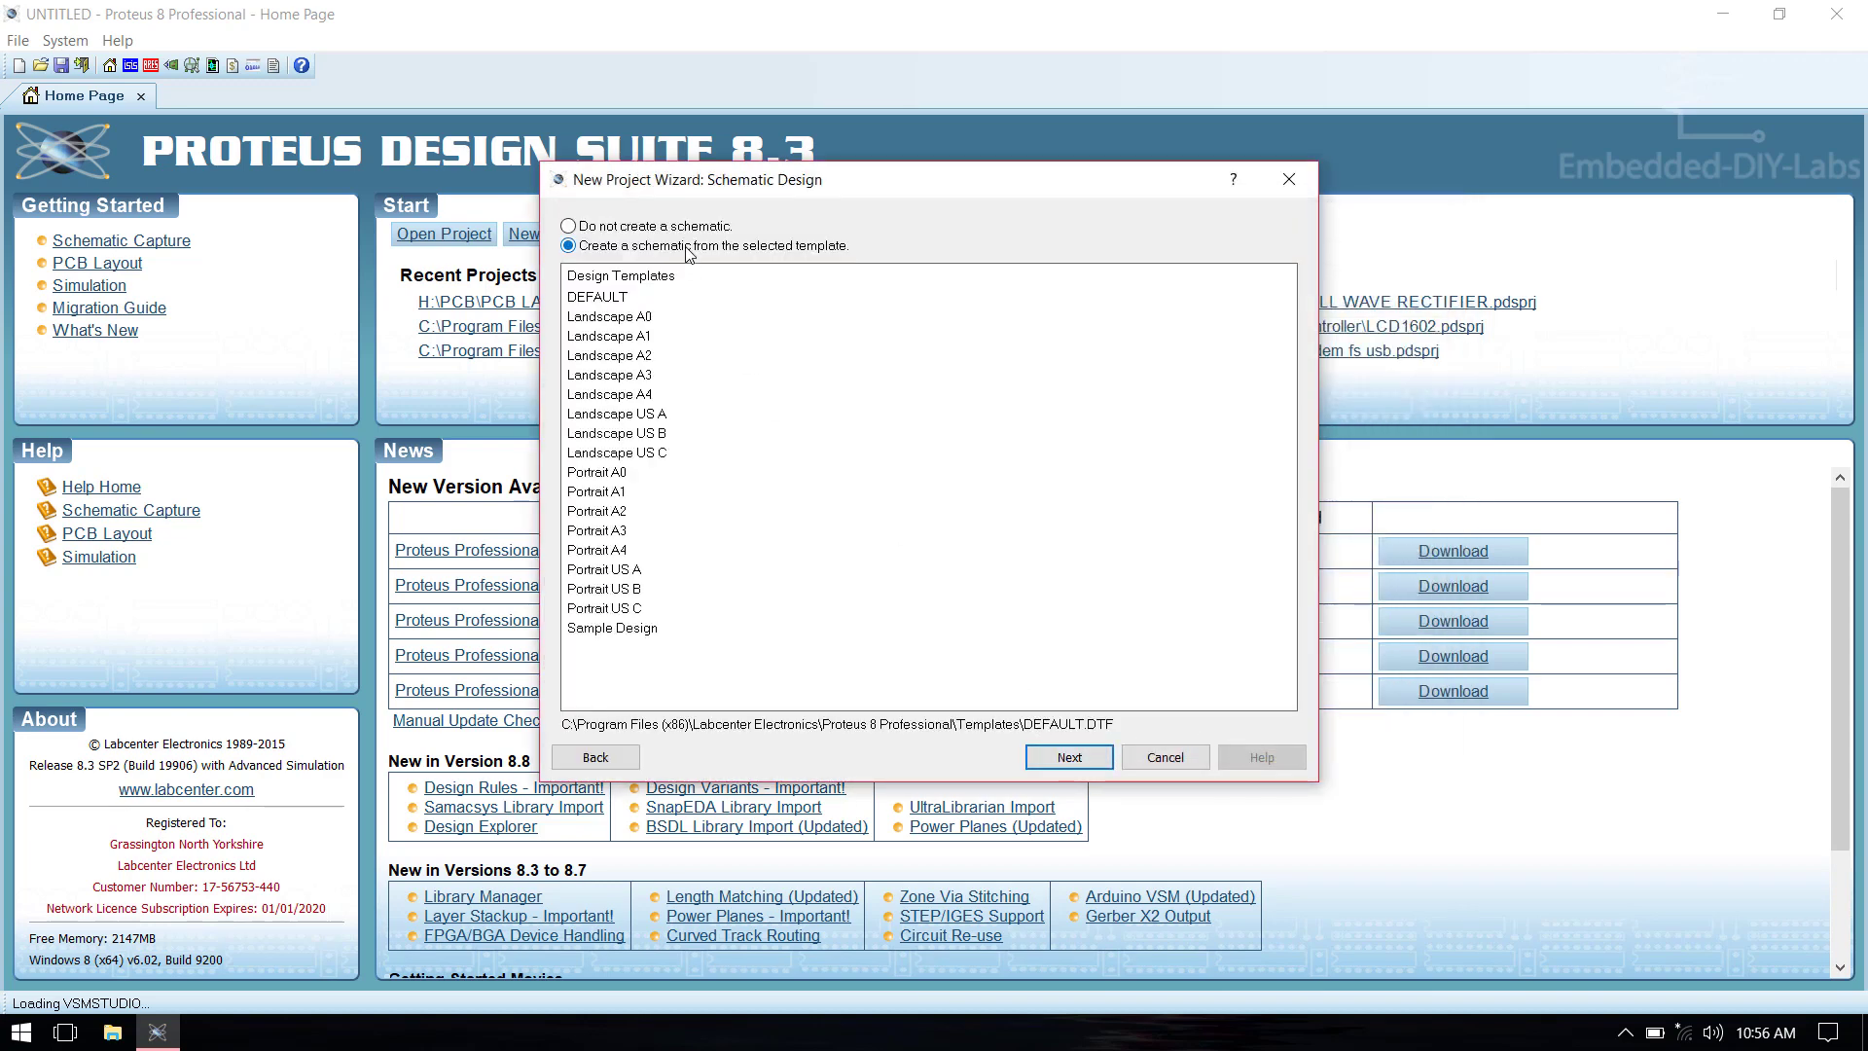
click(637, 298)
click(1062, 759)
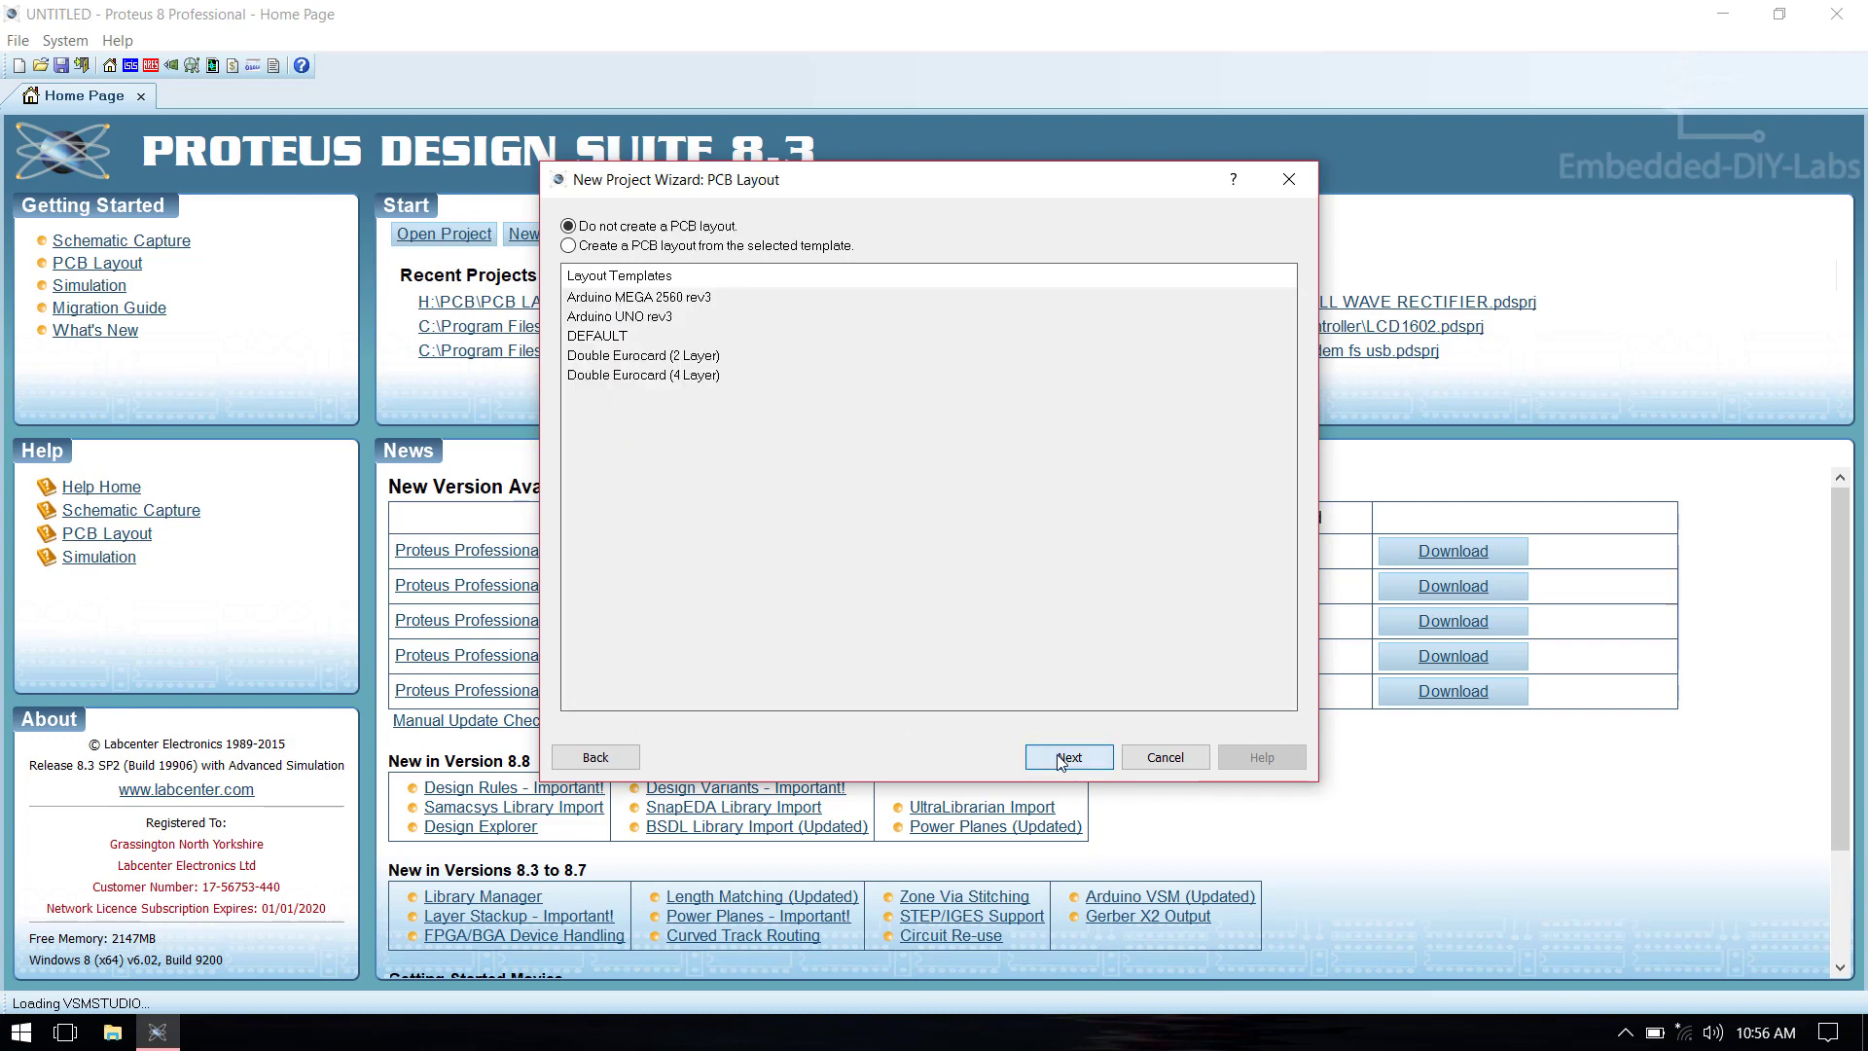
click(695, 250)
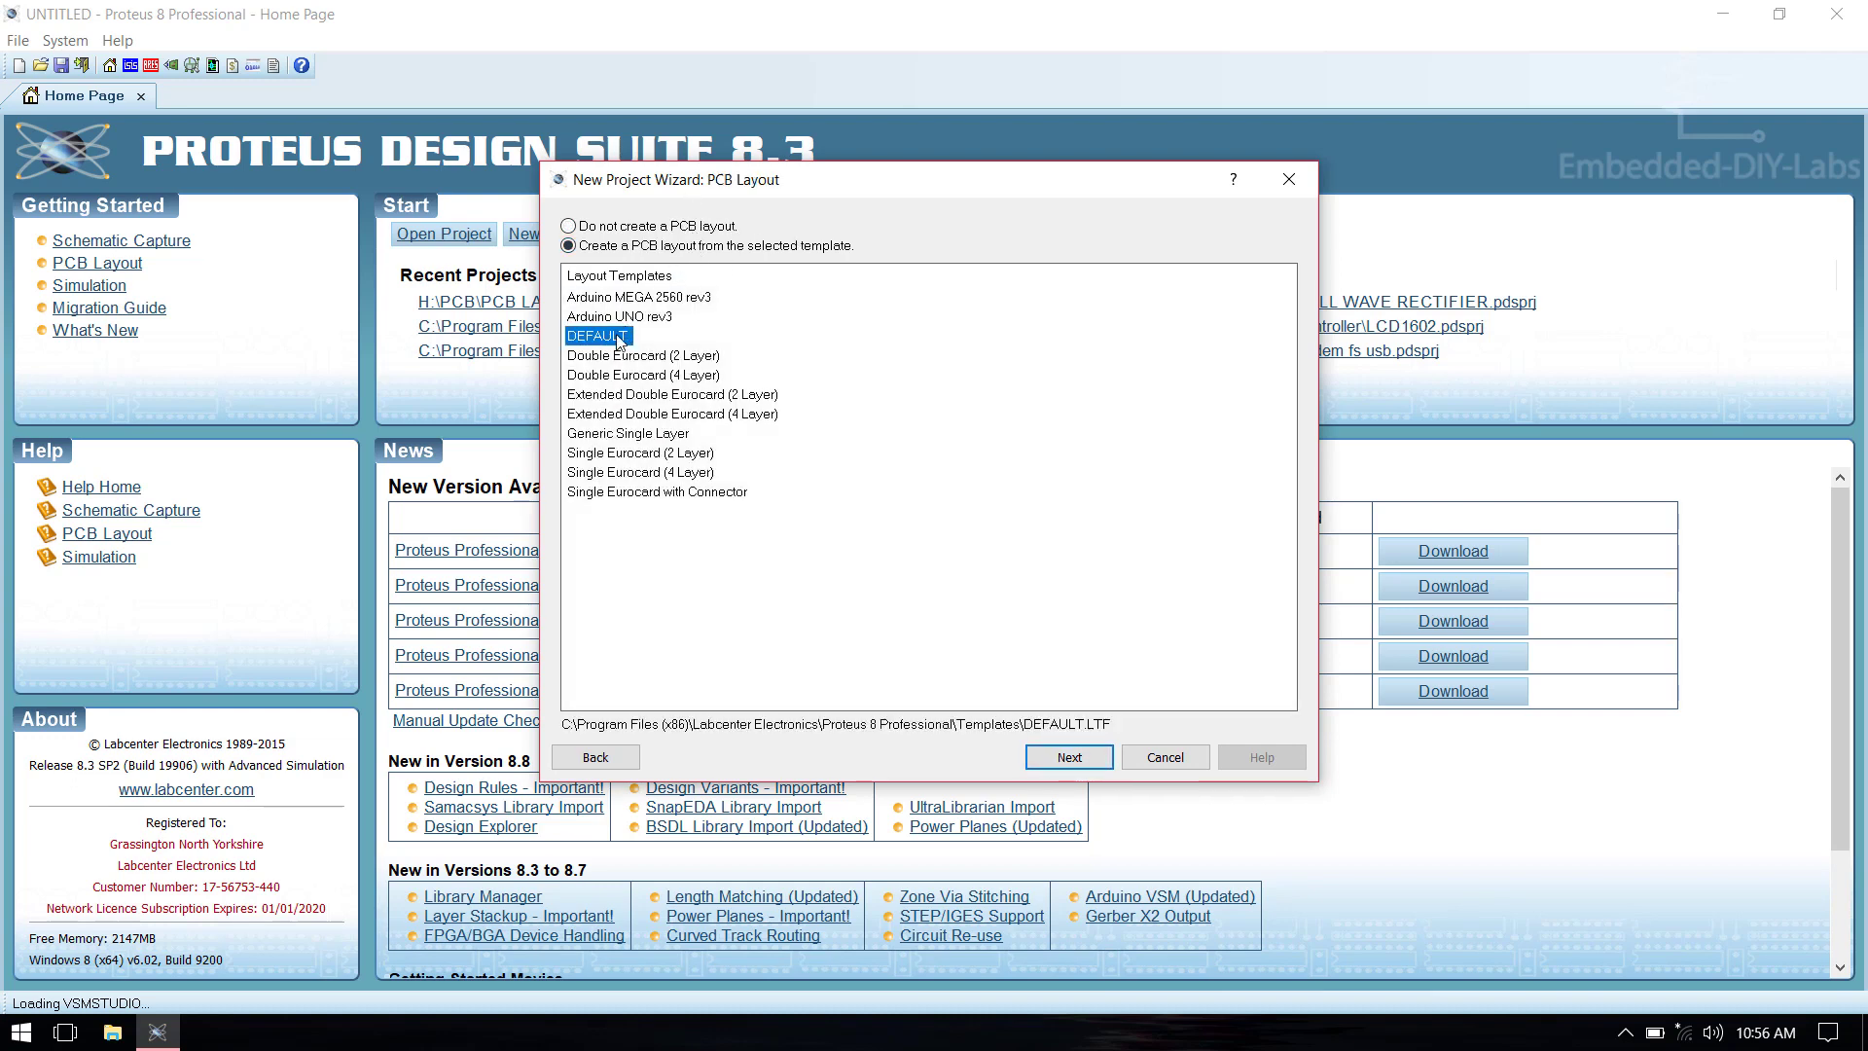
Accept the default layer usage, skip firmware, and finish the project wizard.
click(1069, 757)
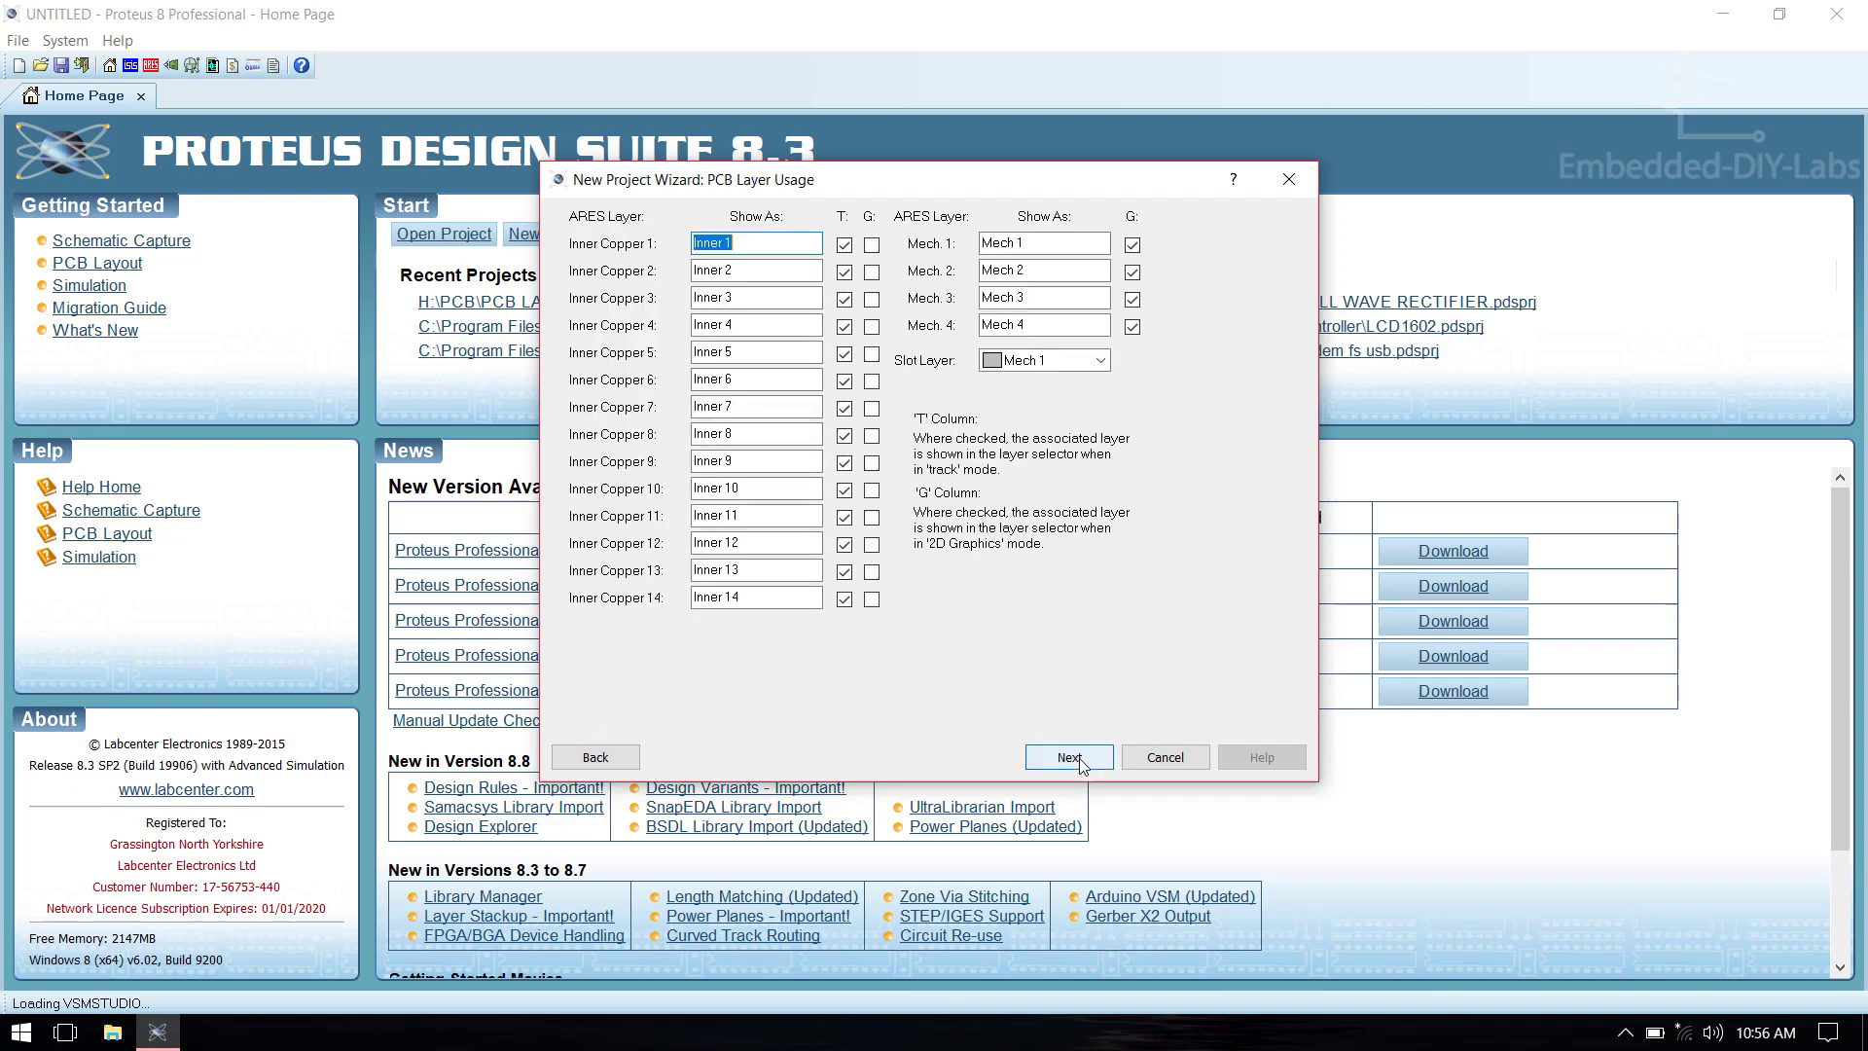
click(1078, 757)
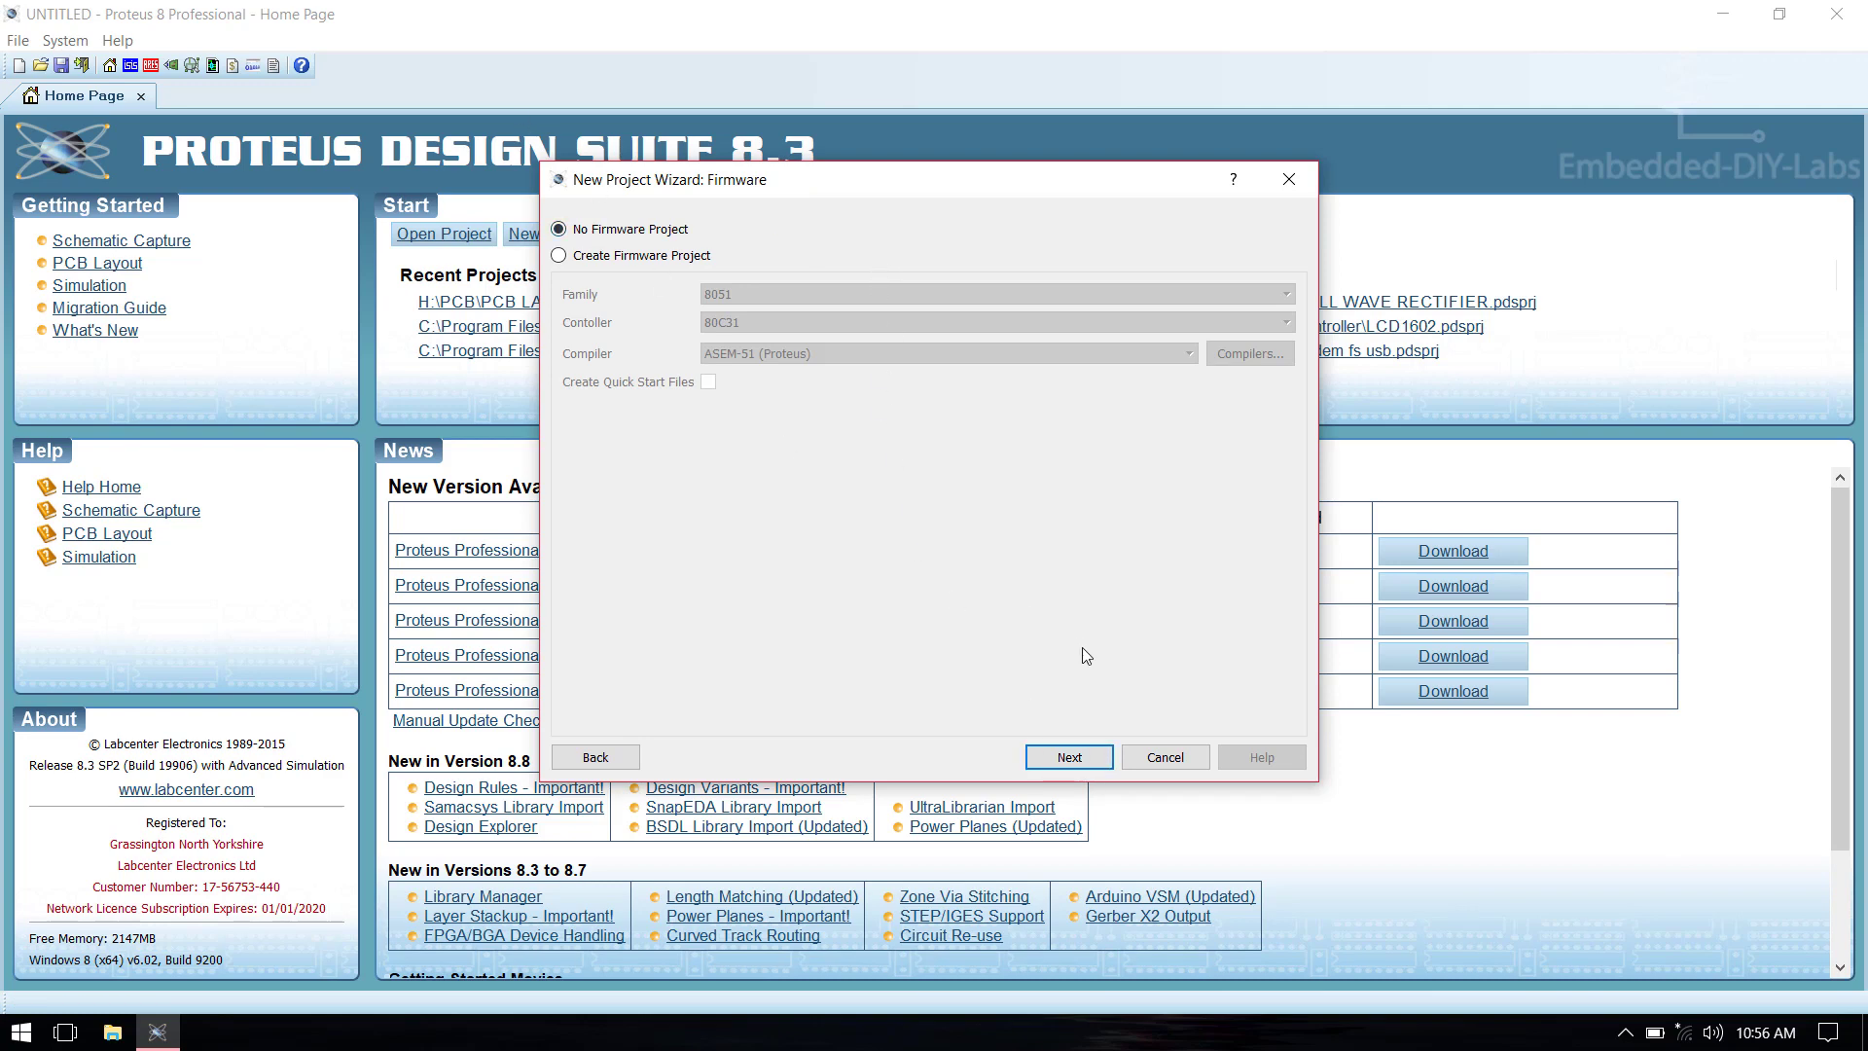
click(1090, 757)
click(1091, 759)
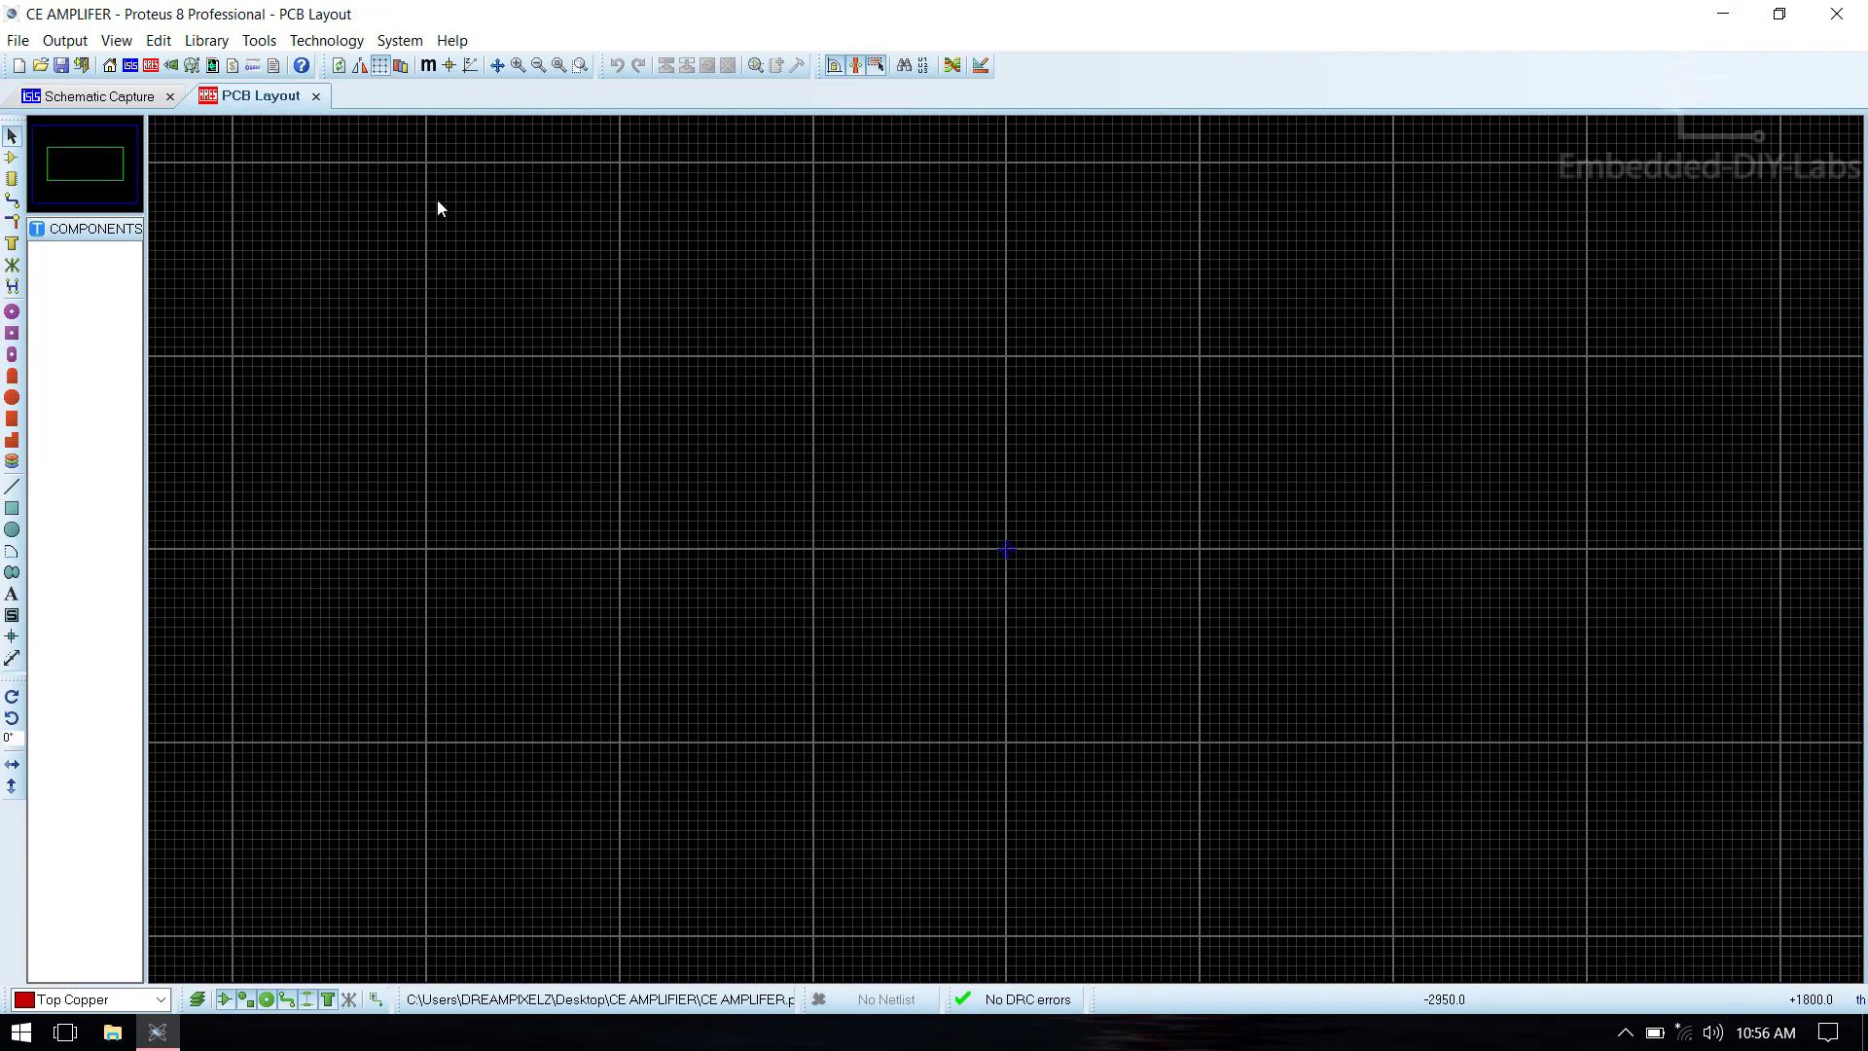
Add a bold 'CE AMPLIFIER' text title, 0.35in high, near the top of the schematic sheet.
click(97, 97)
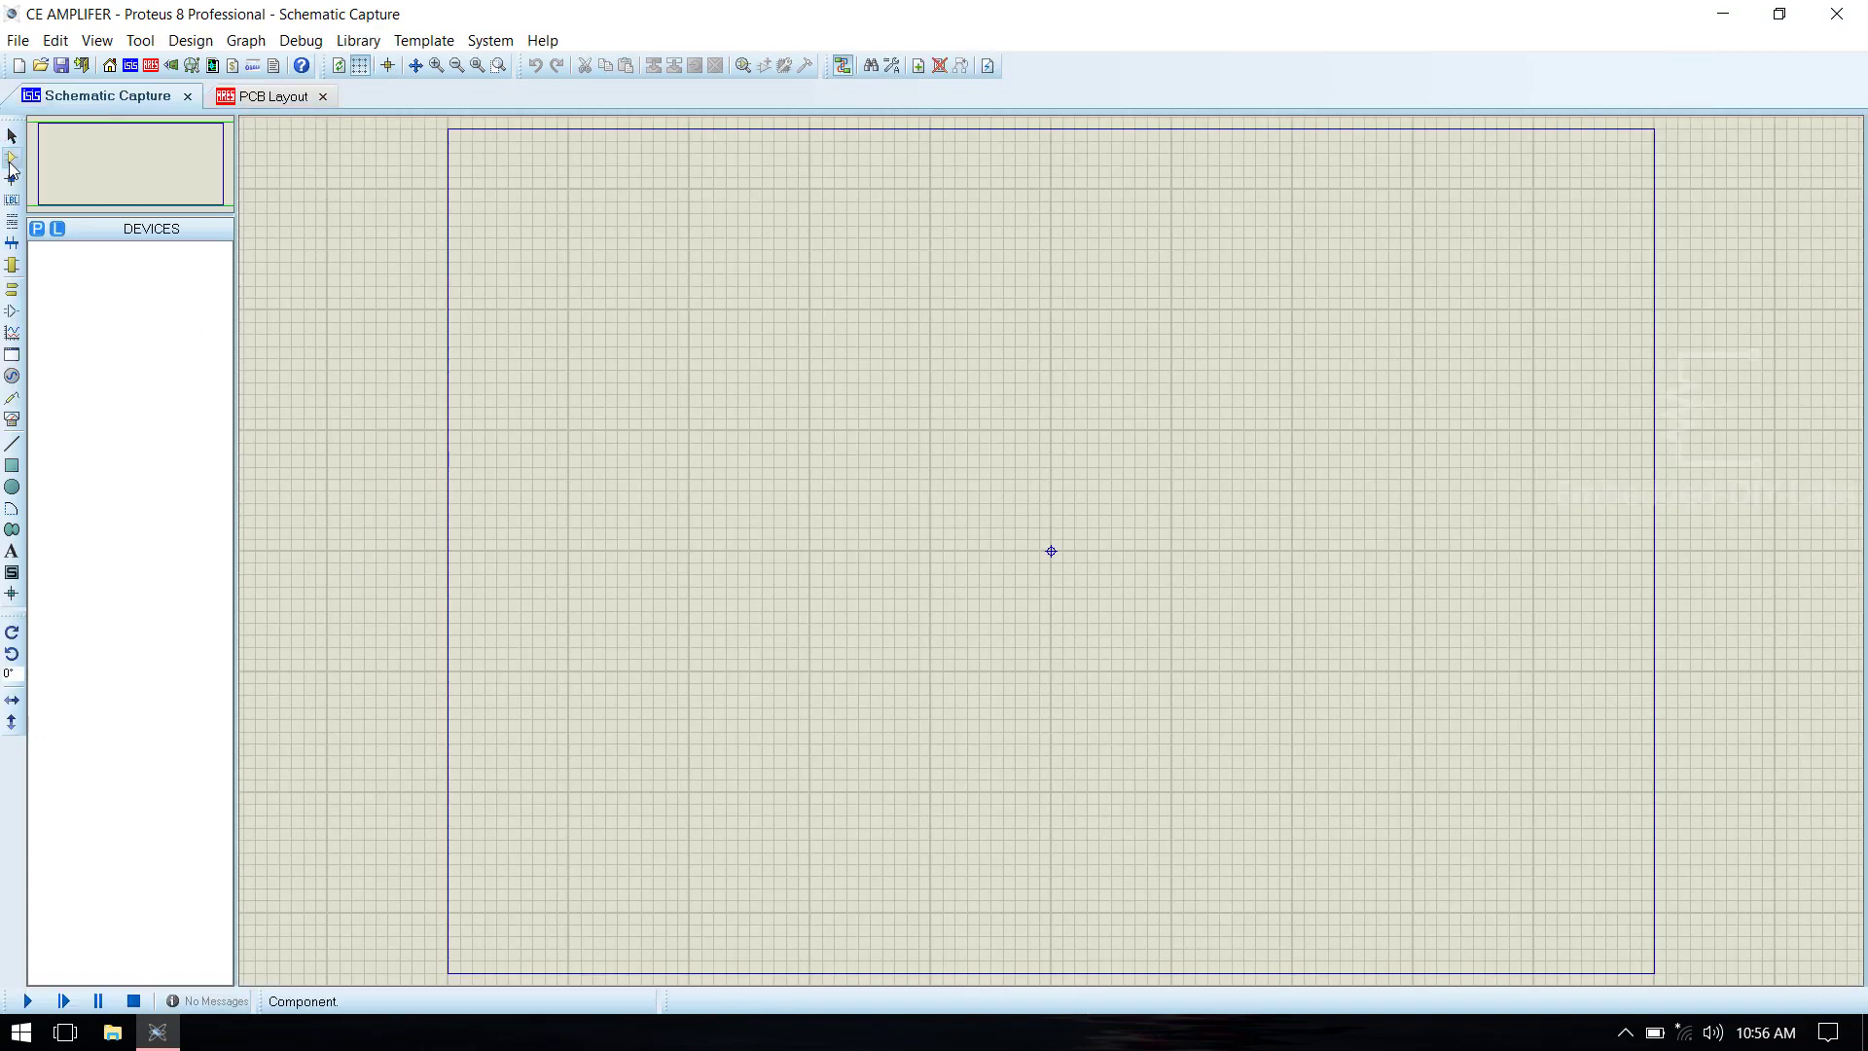
click(12, 551)
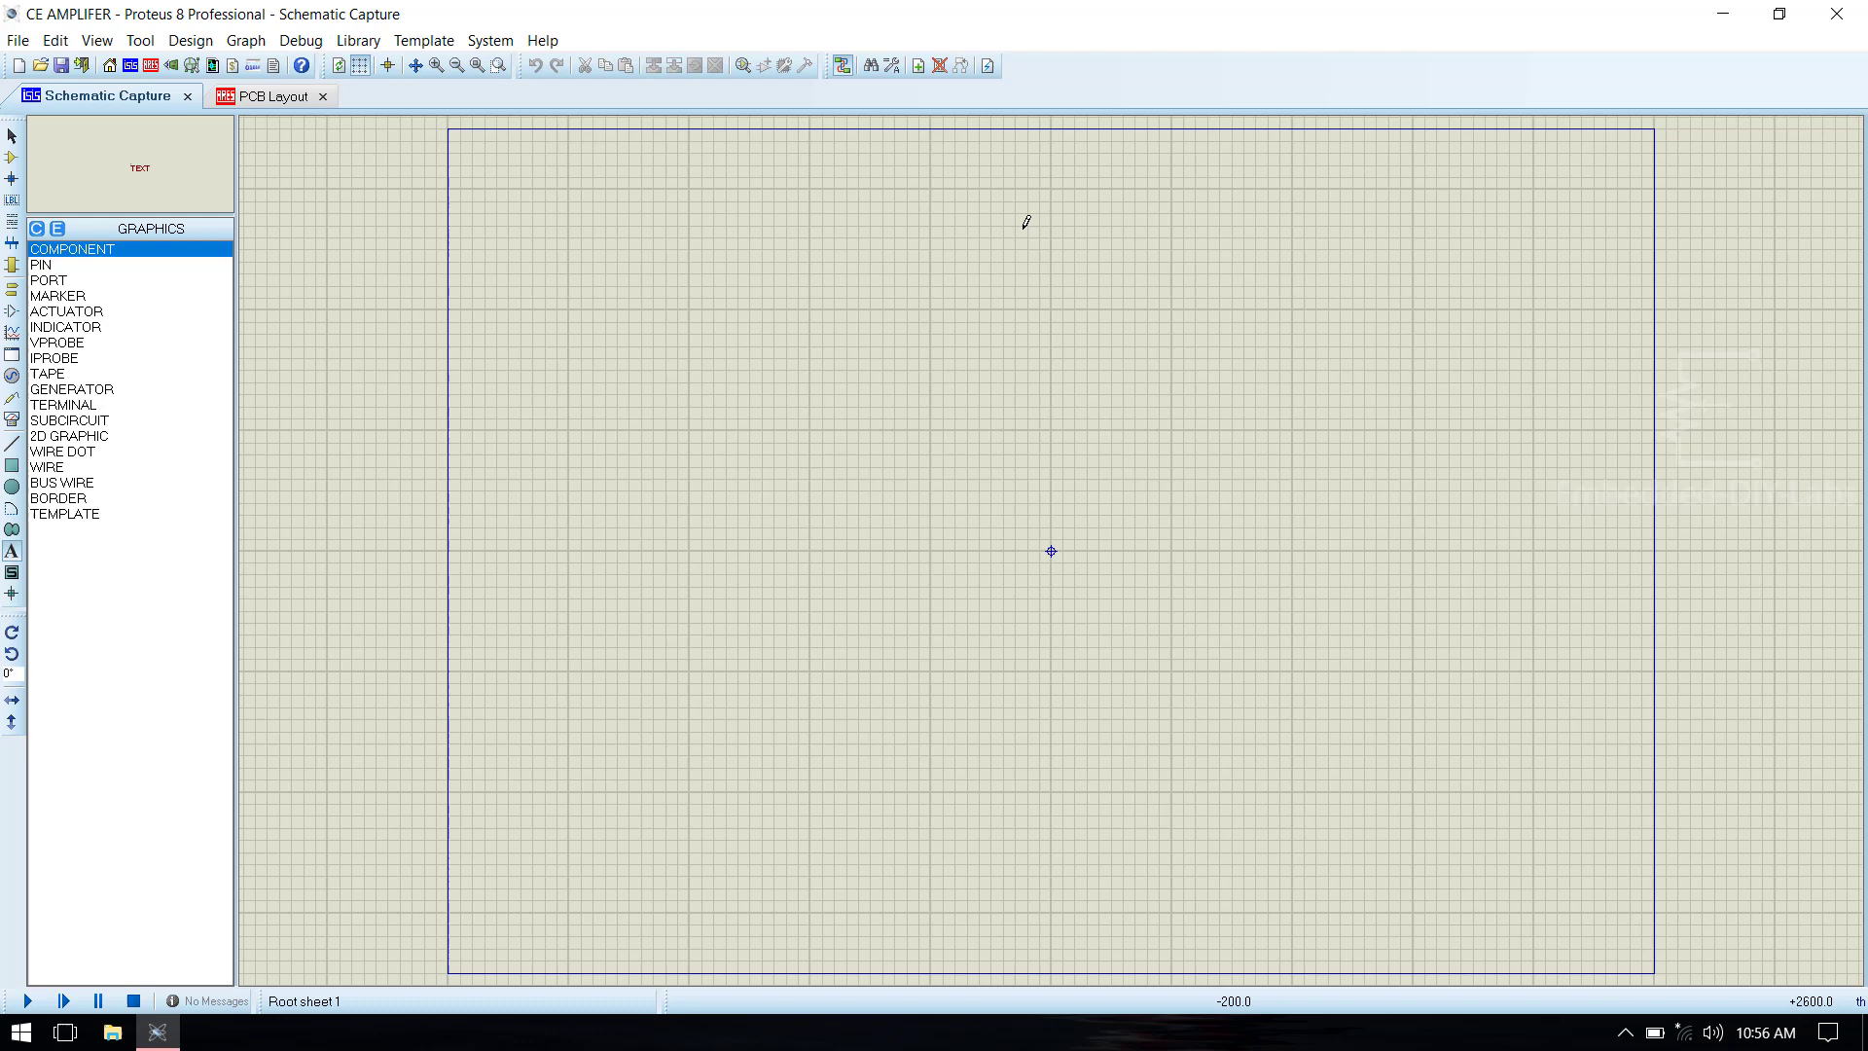
click(921, 190)
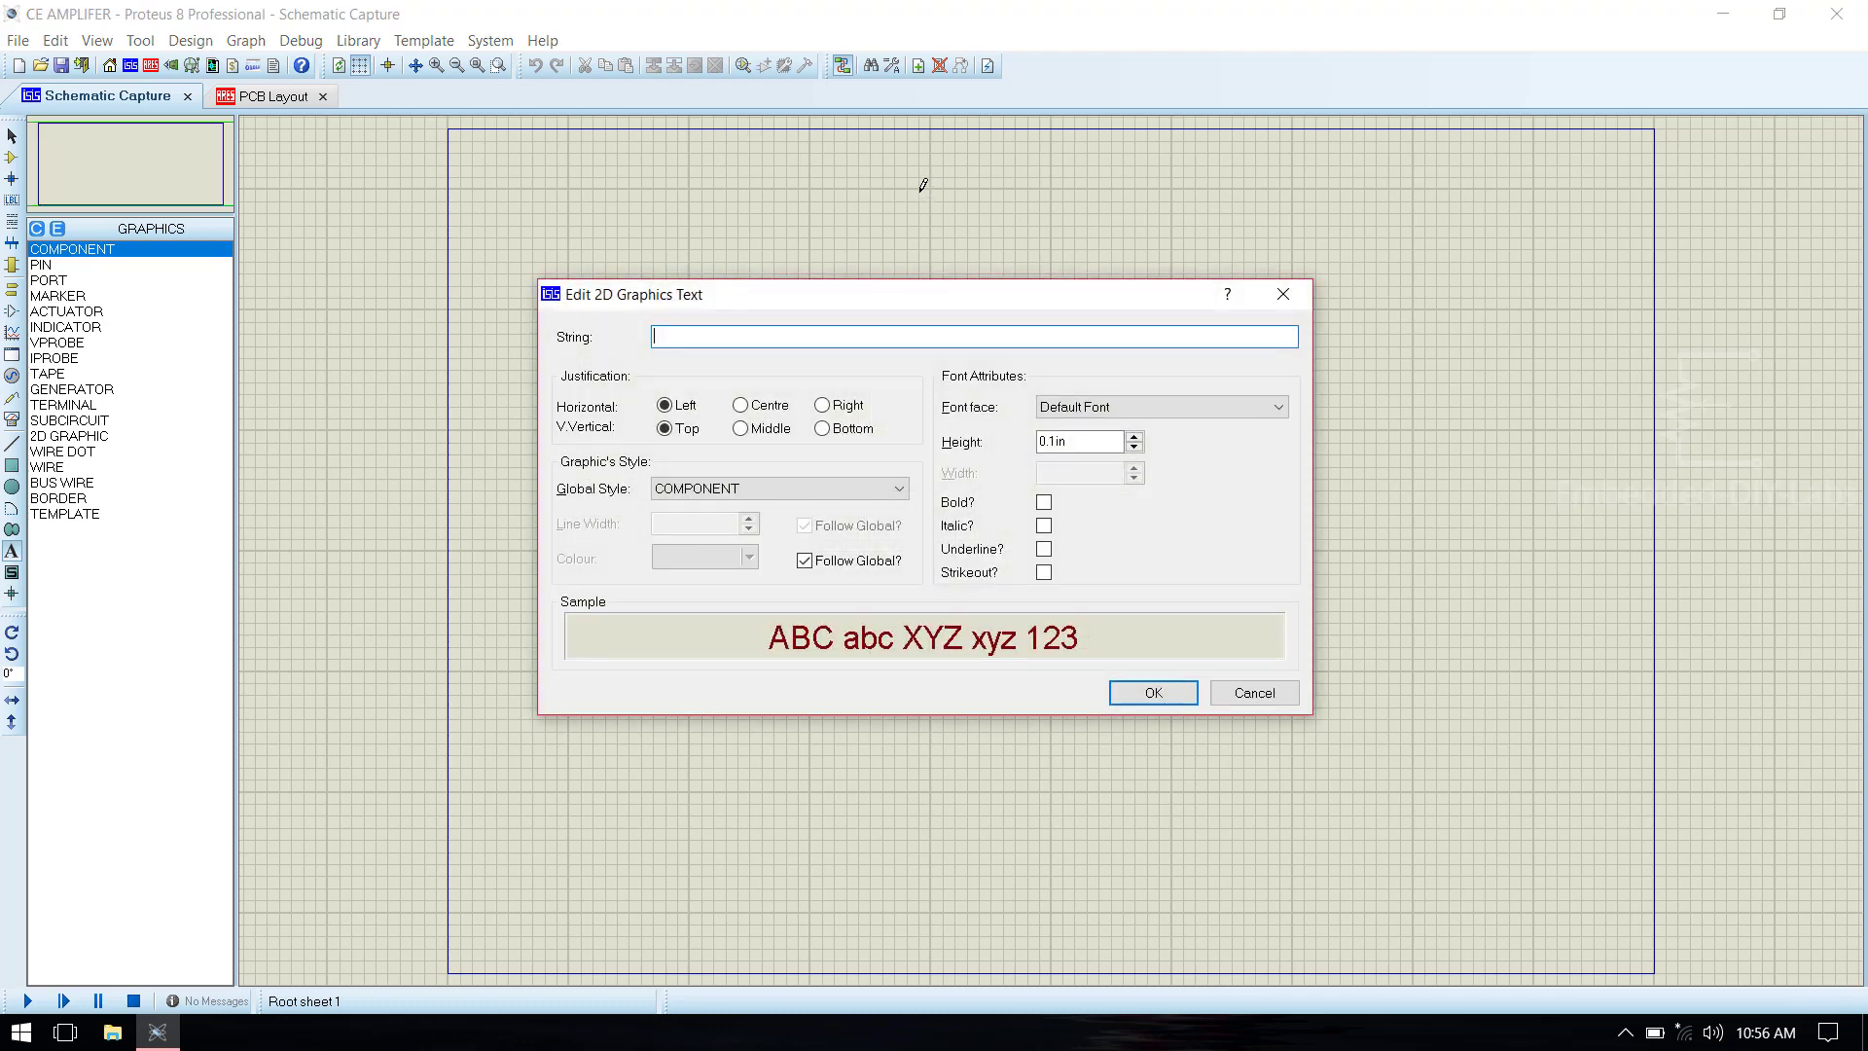
text(CE AMPLIFIER)
click(1055, 441)
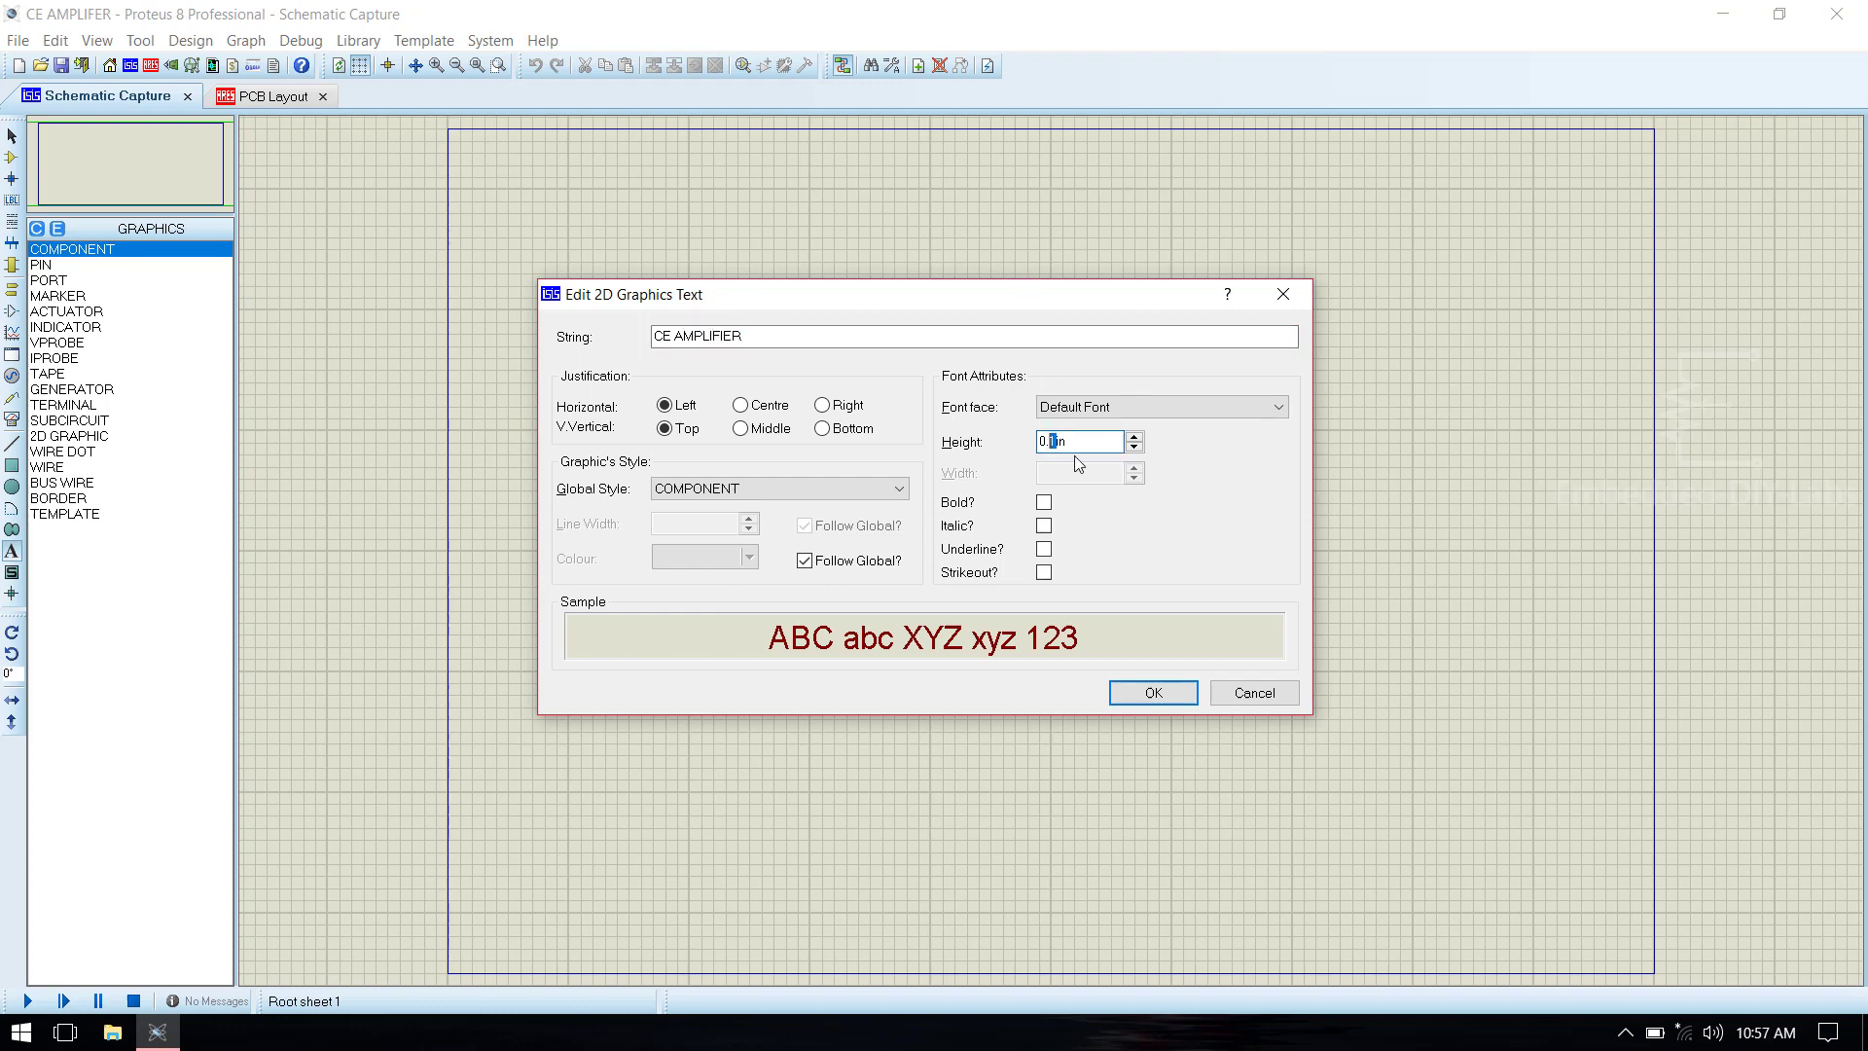
text(35)
click(1044, 502)
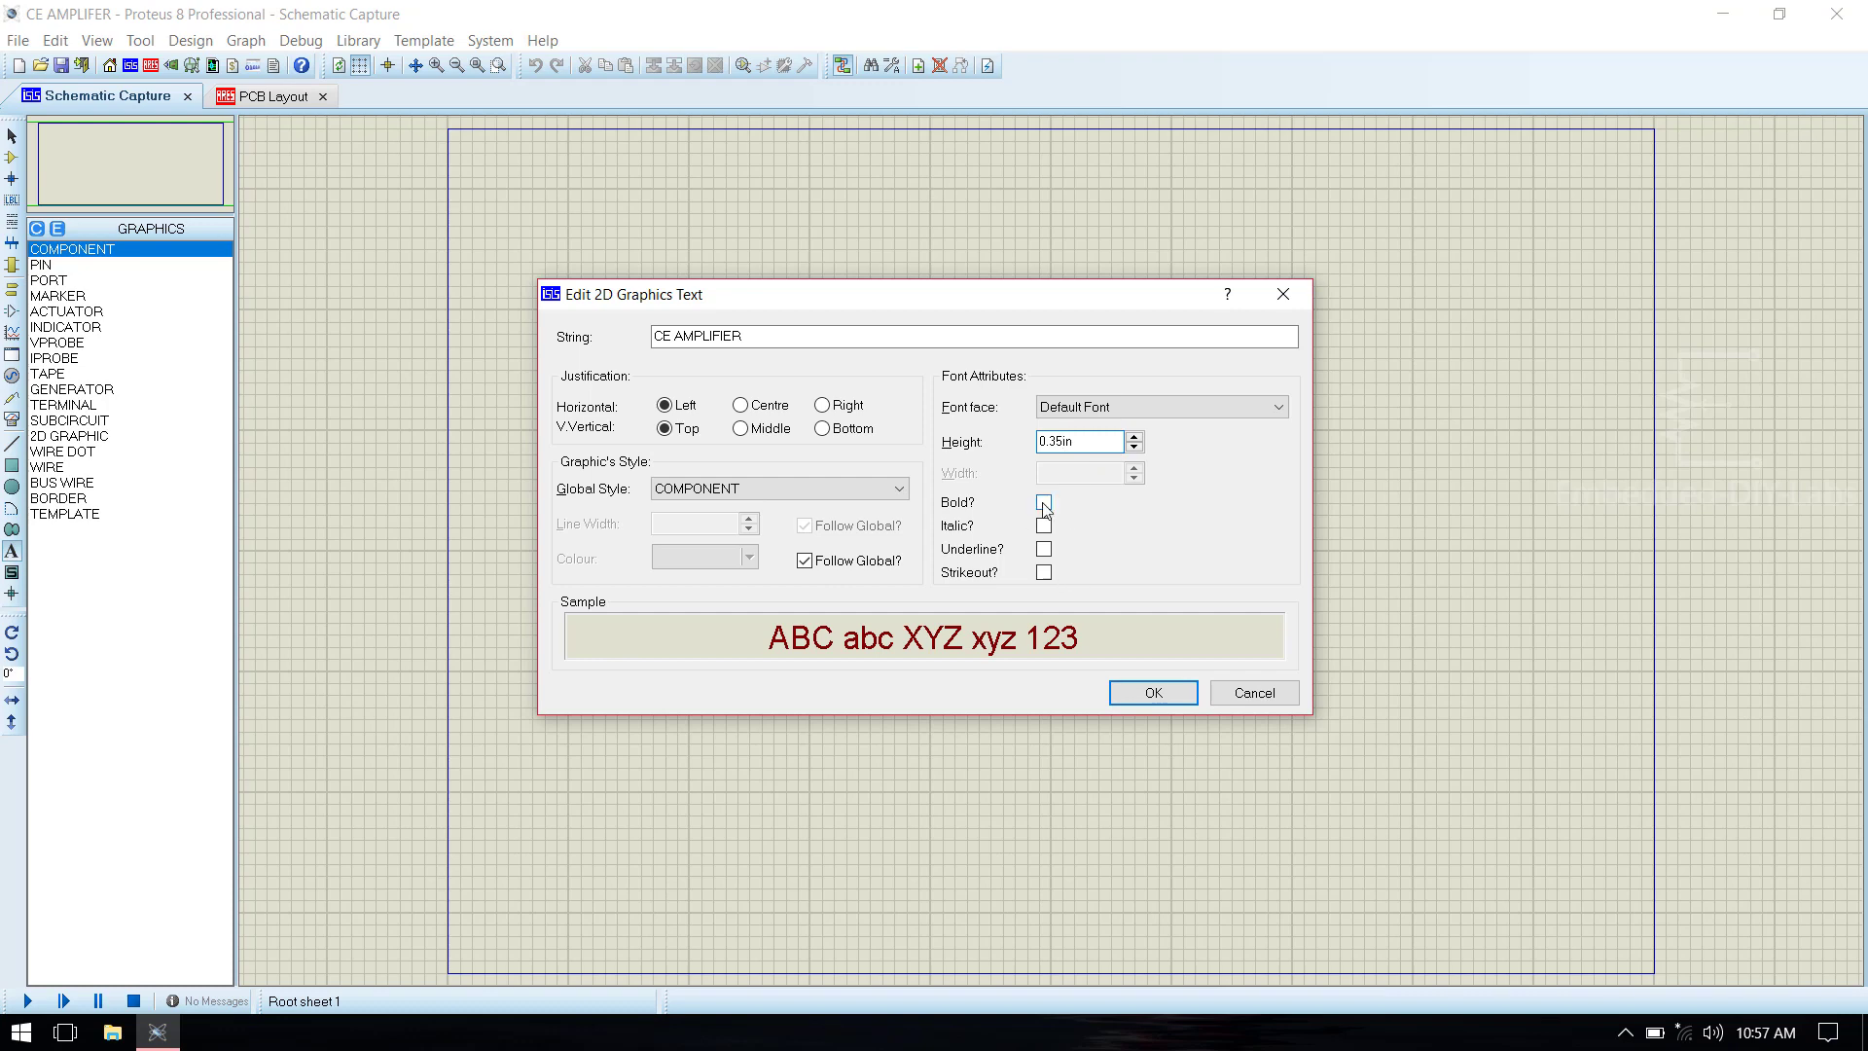
click(1150, 693)
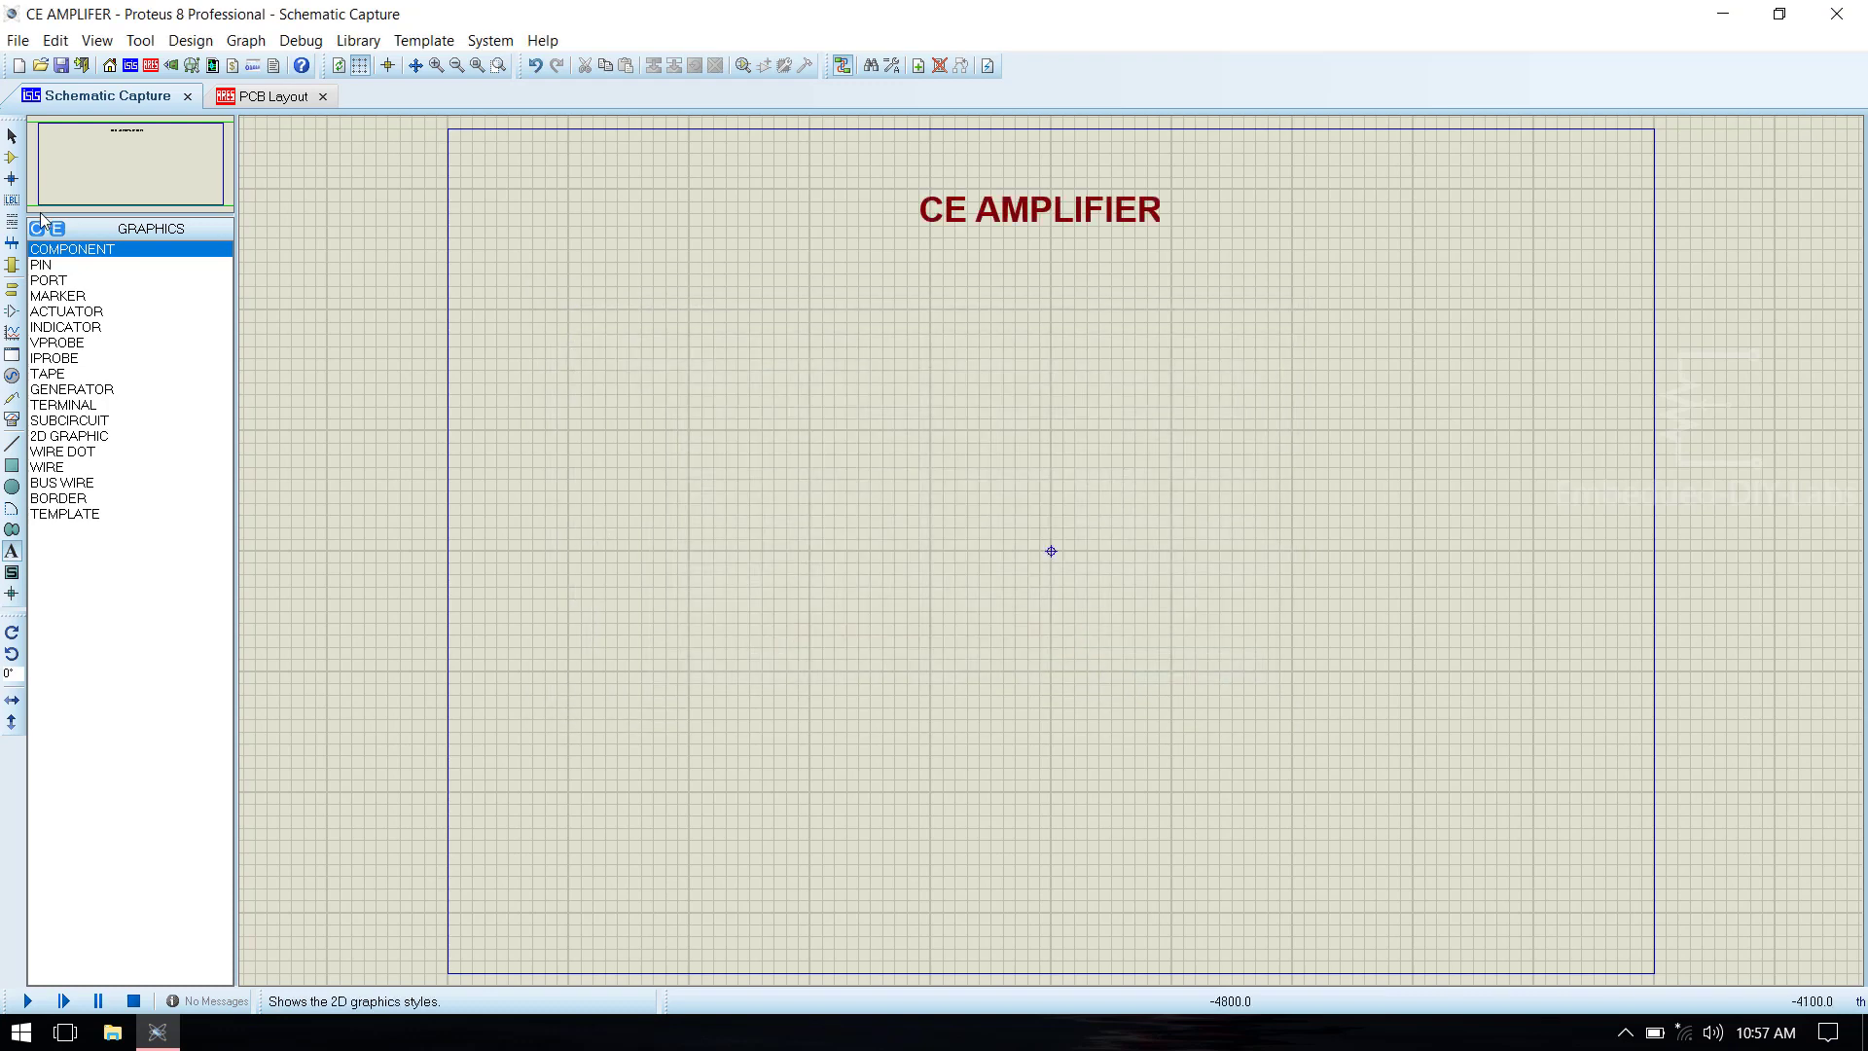
Add the BC547 transistor to the device list from the Pick Devices library.
click(12, 157)
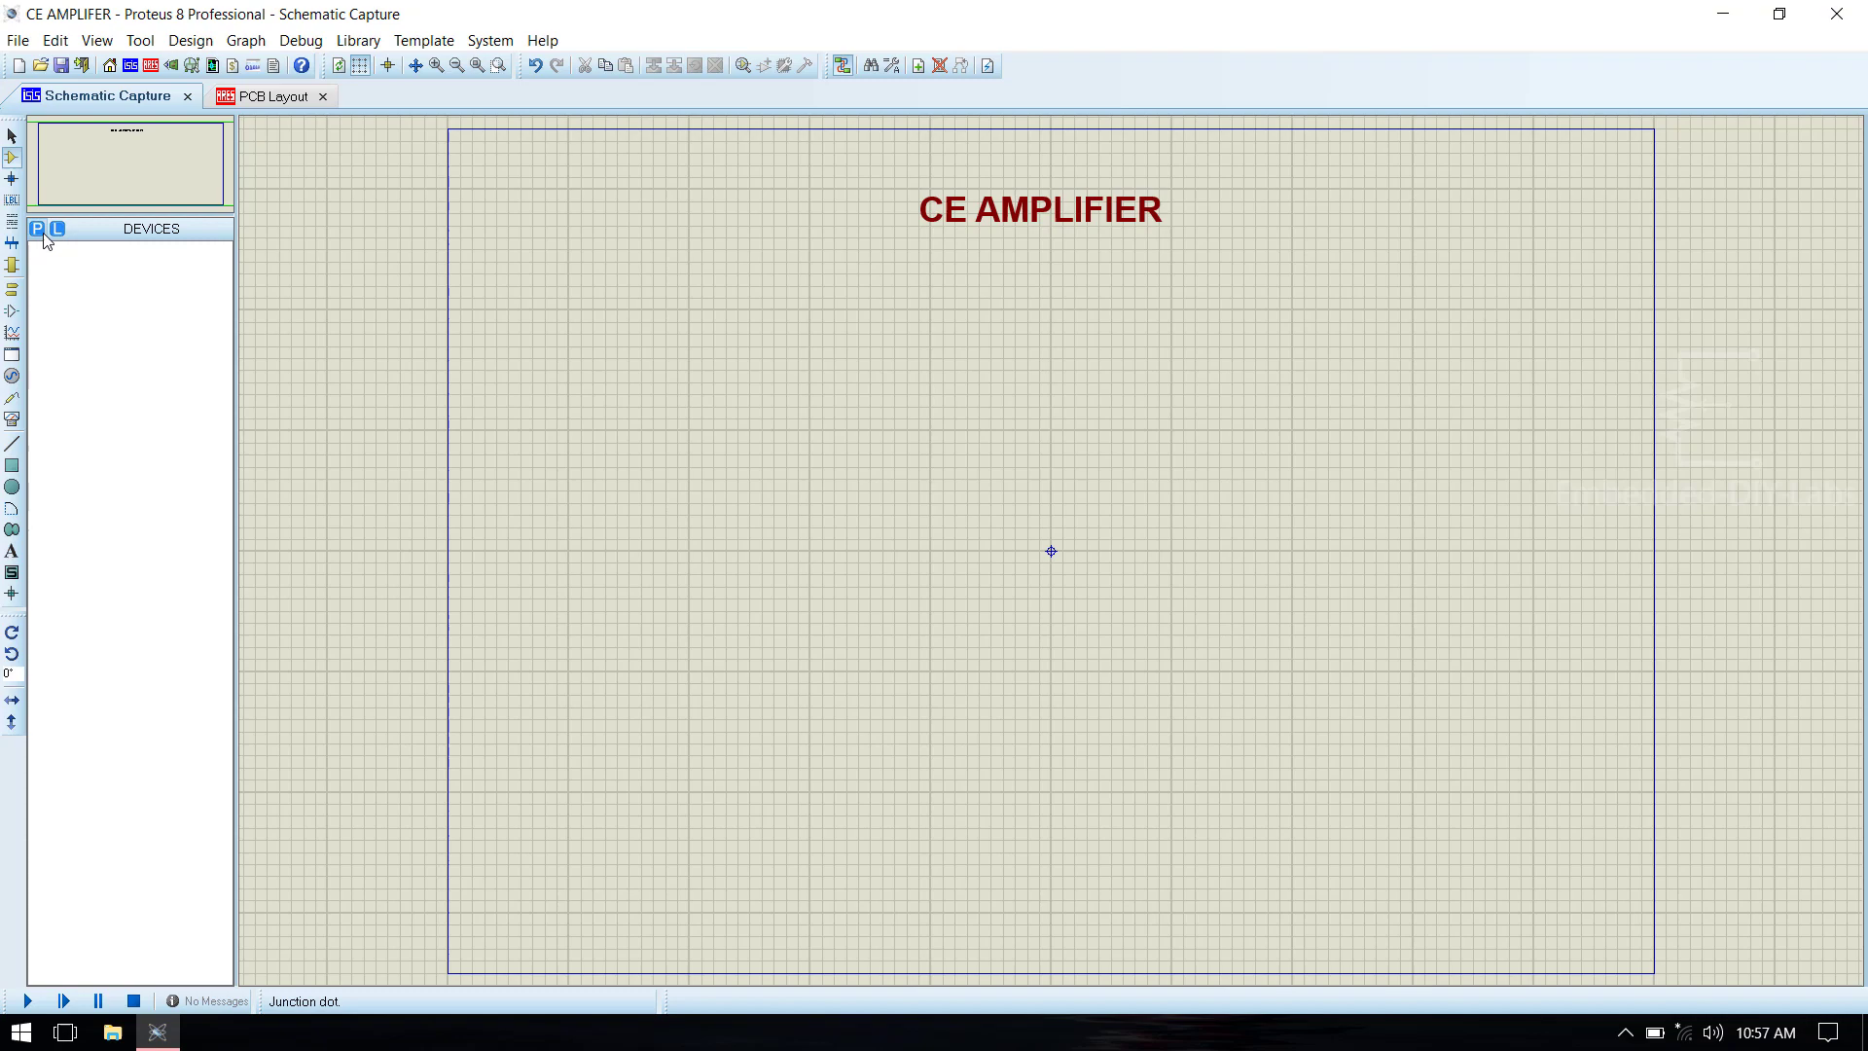
click(37, 229)
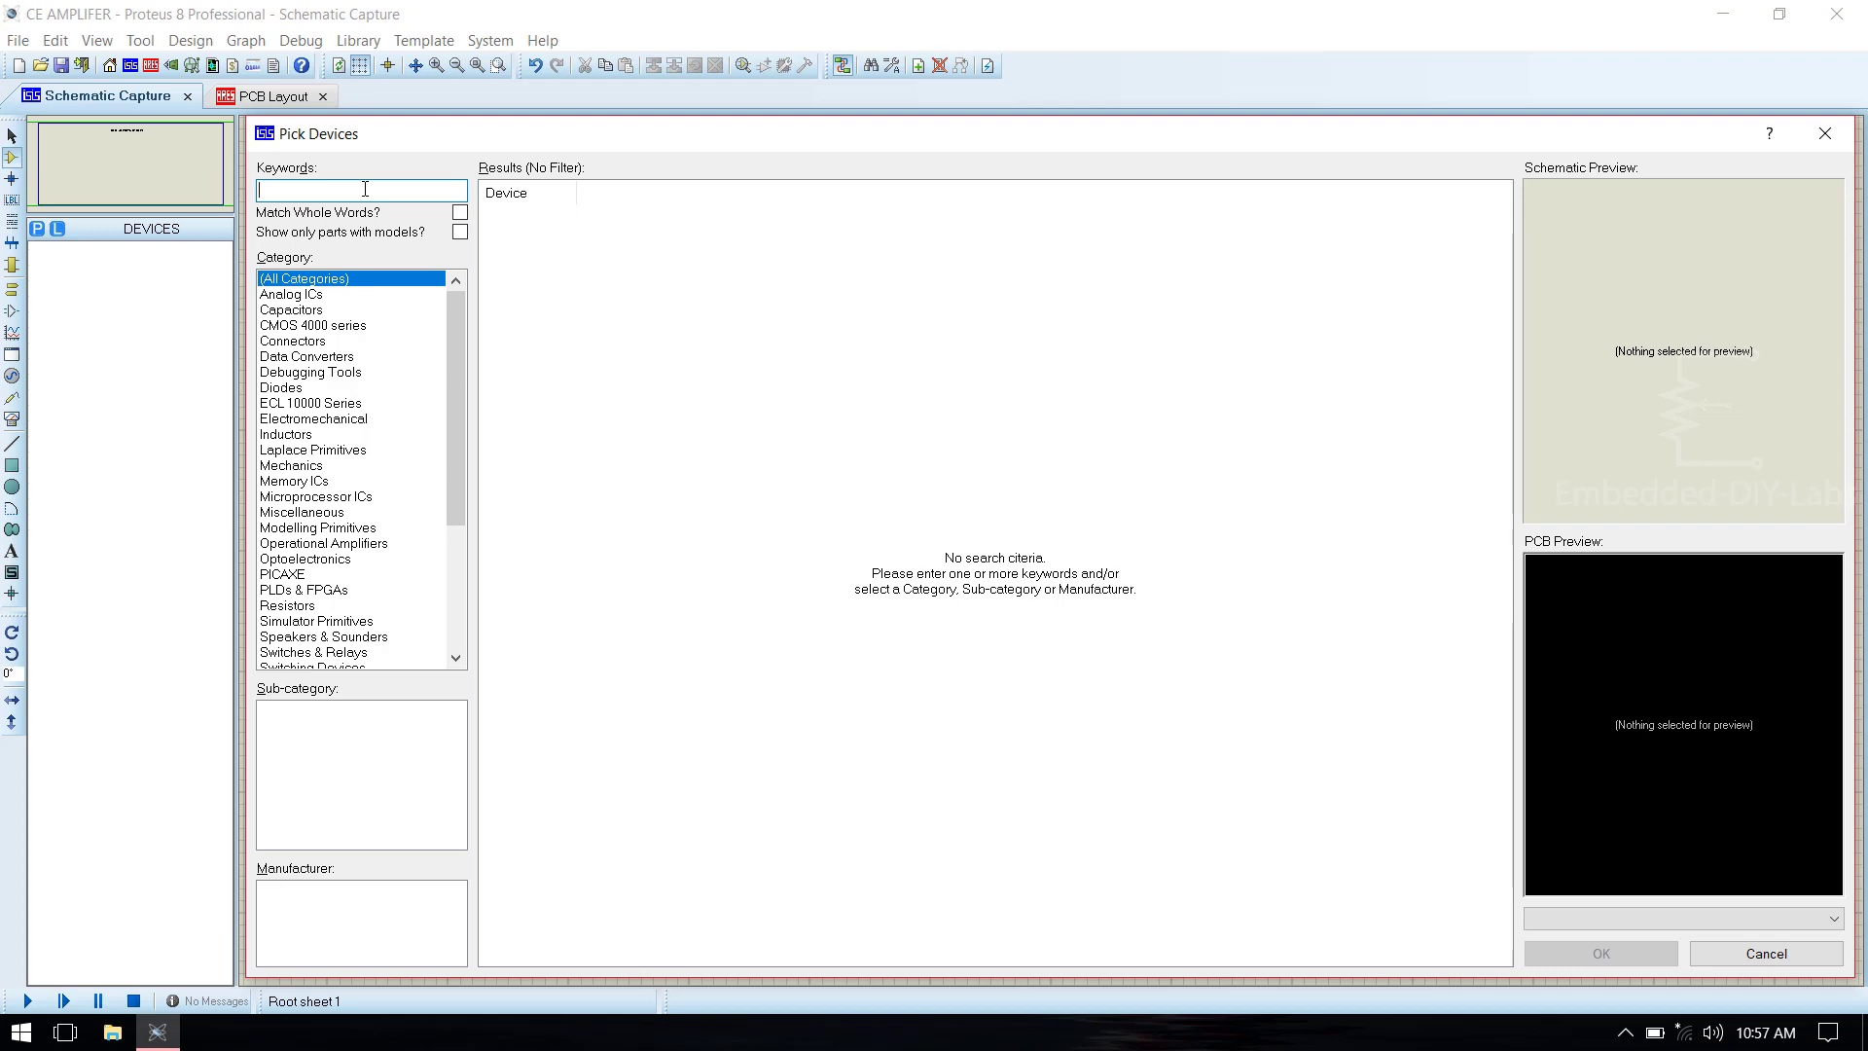
key(BackSpace)
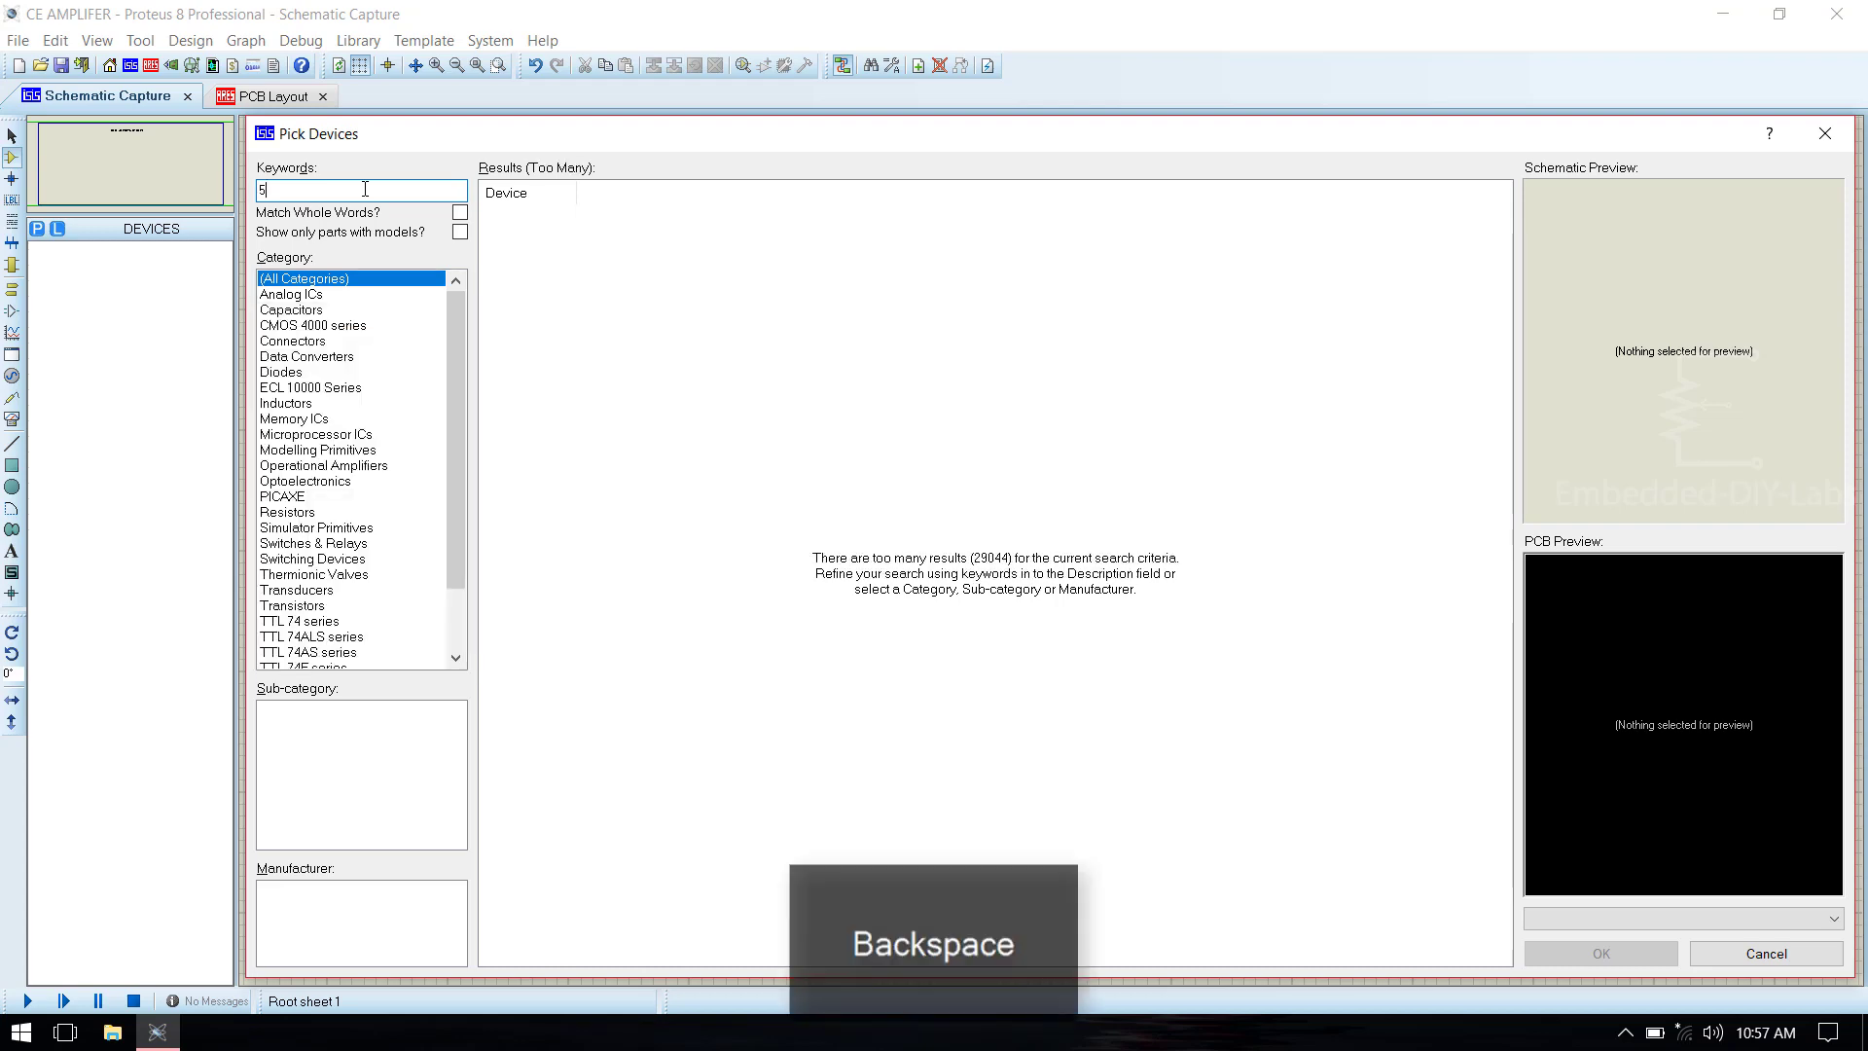
text(BC5)
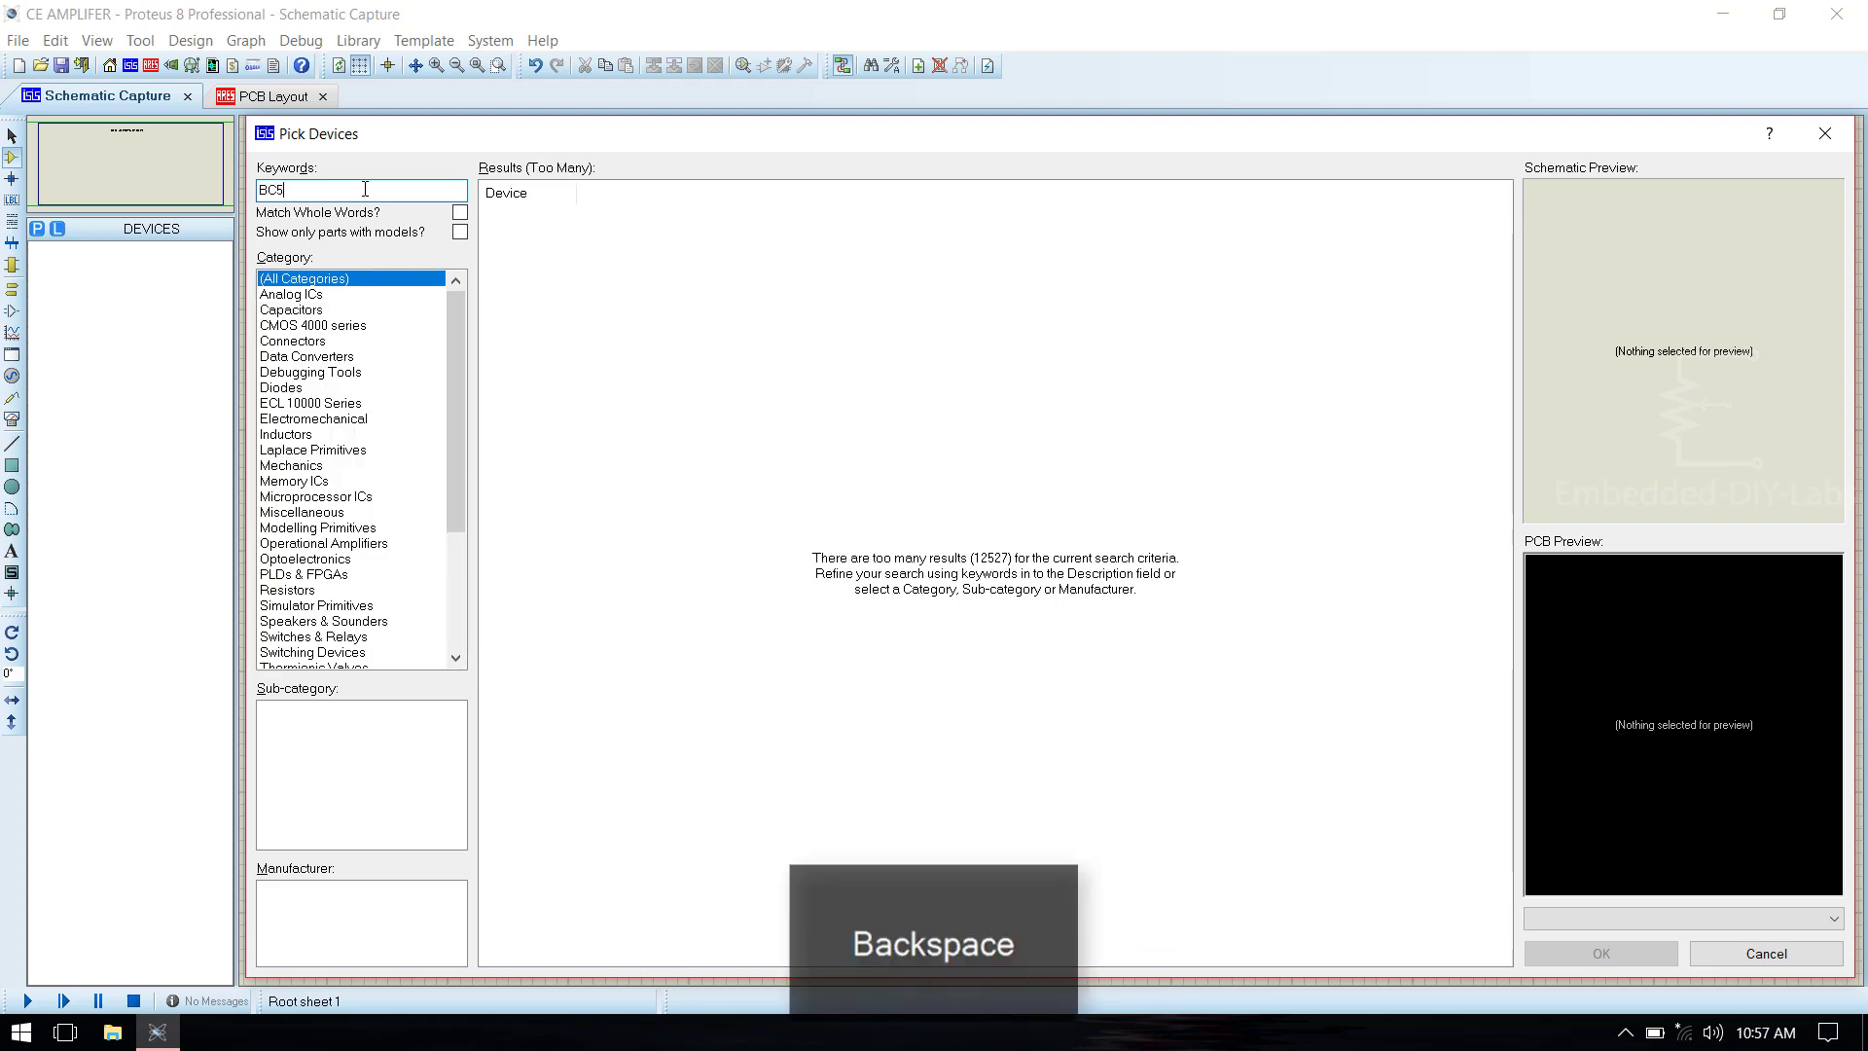
text(47)
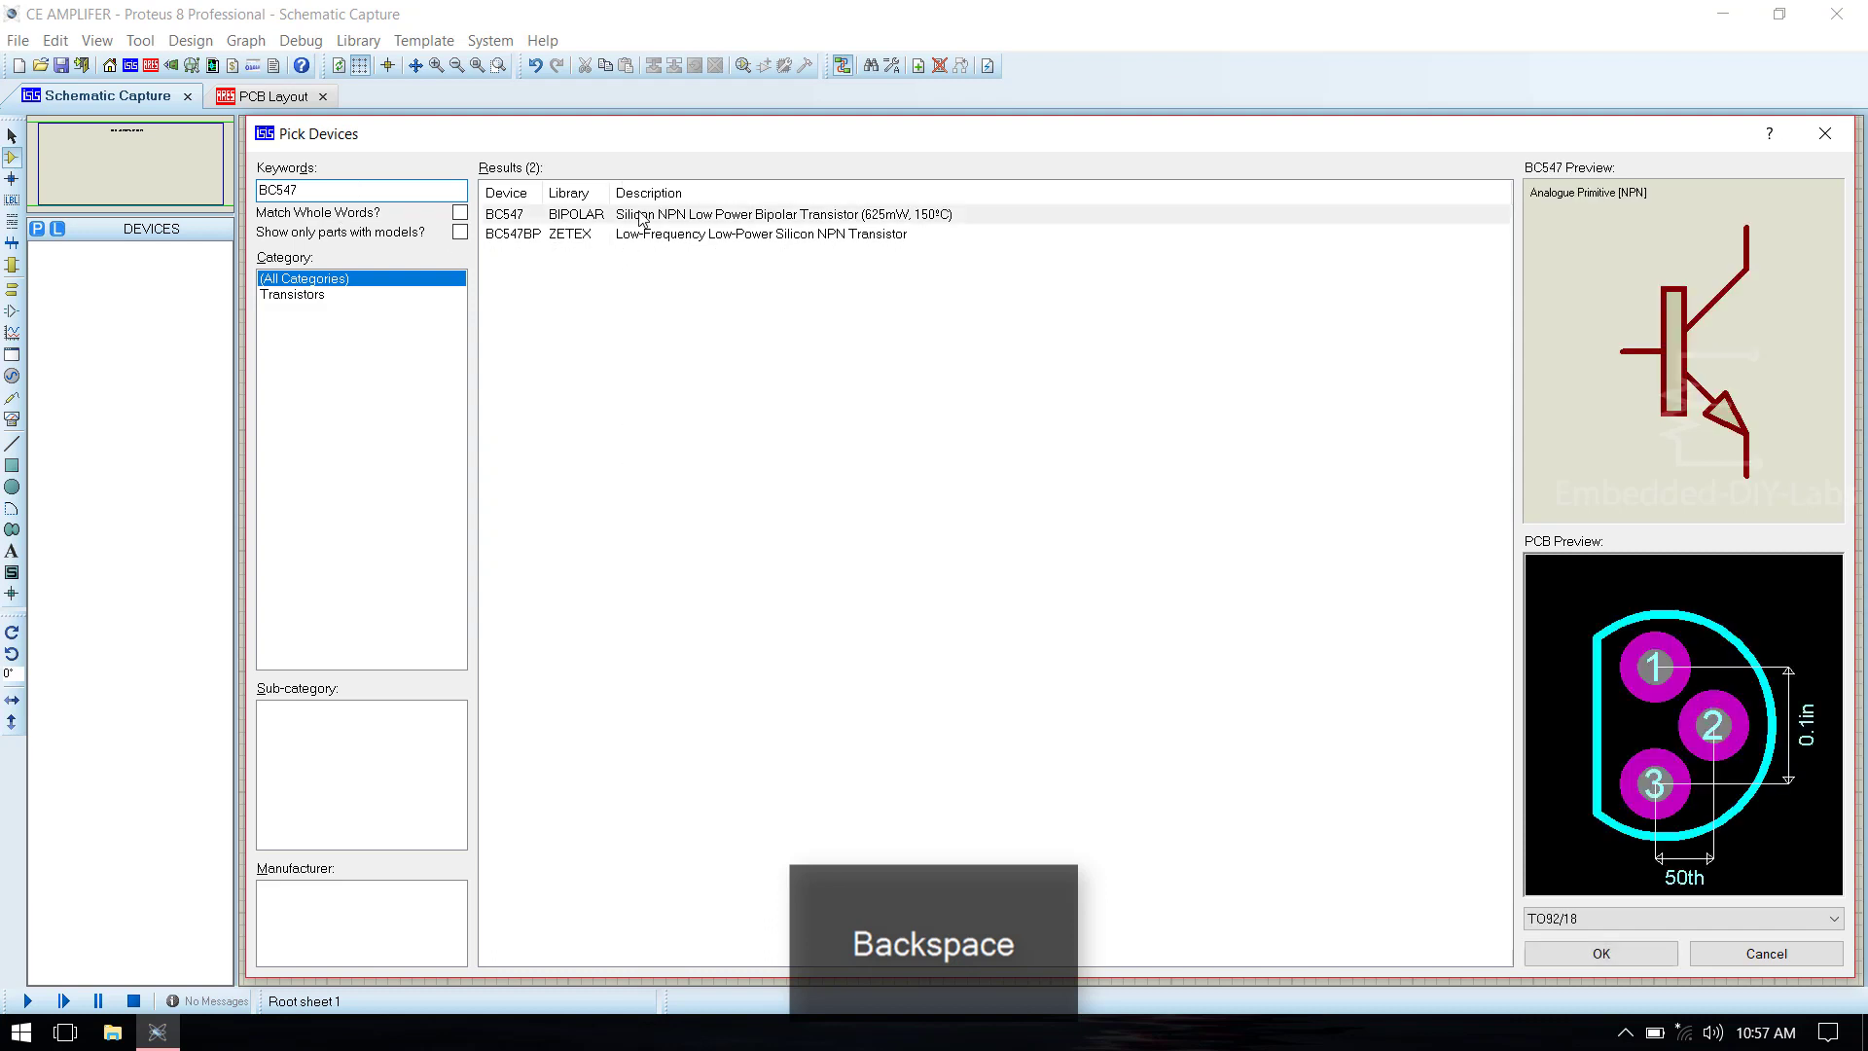
double_click(564, 216)
Add the MINRES100K and MINRES150K metal film resistors to the device list.
drag(304, 189, 245, 192)
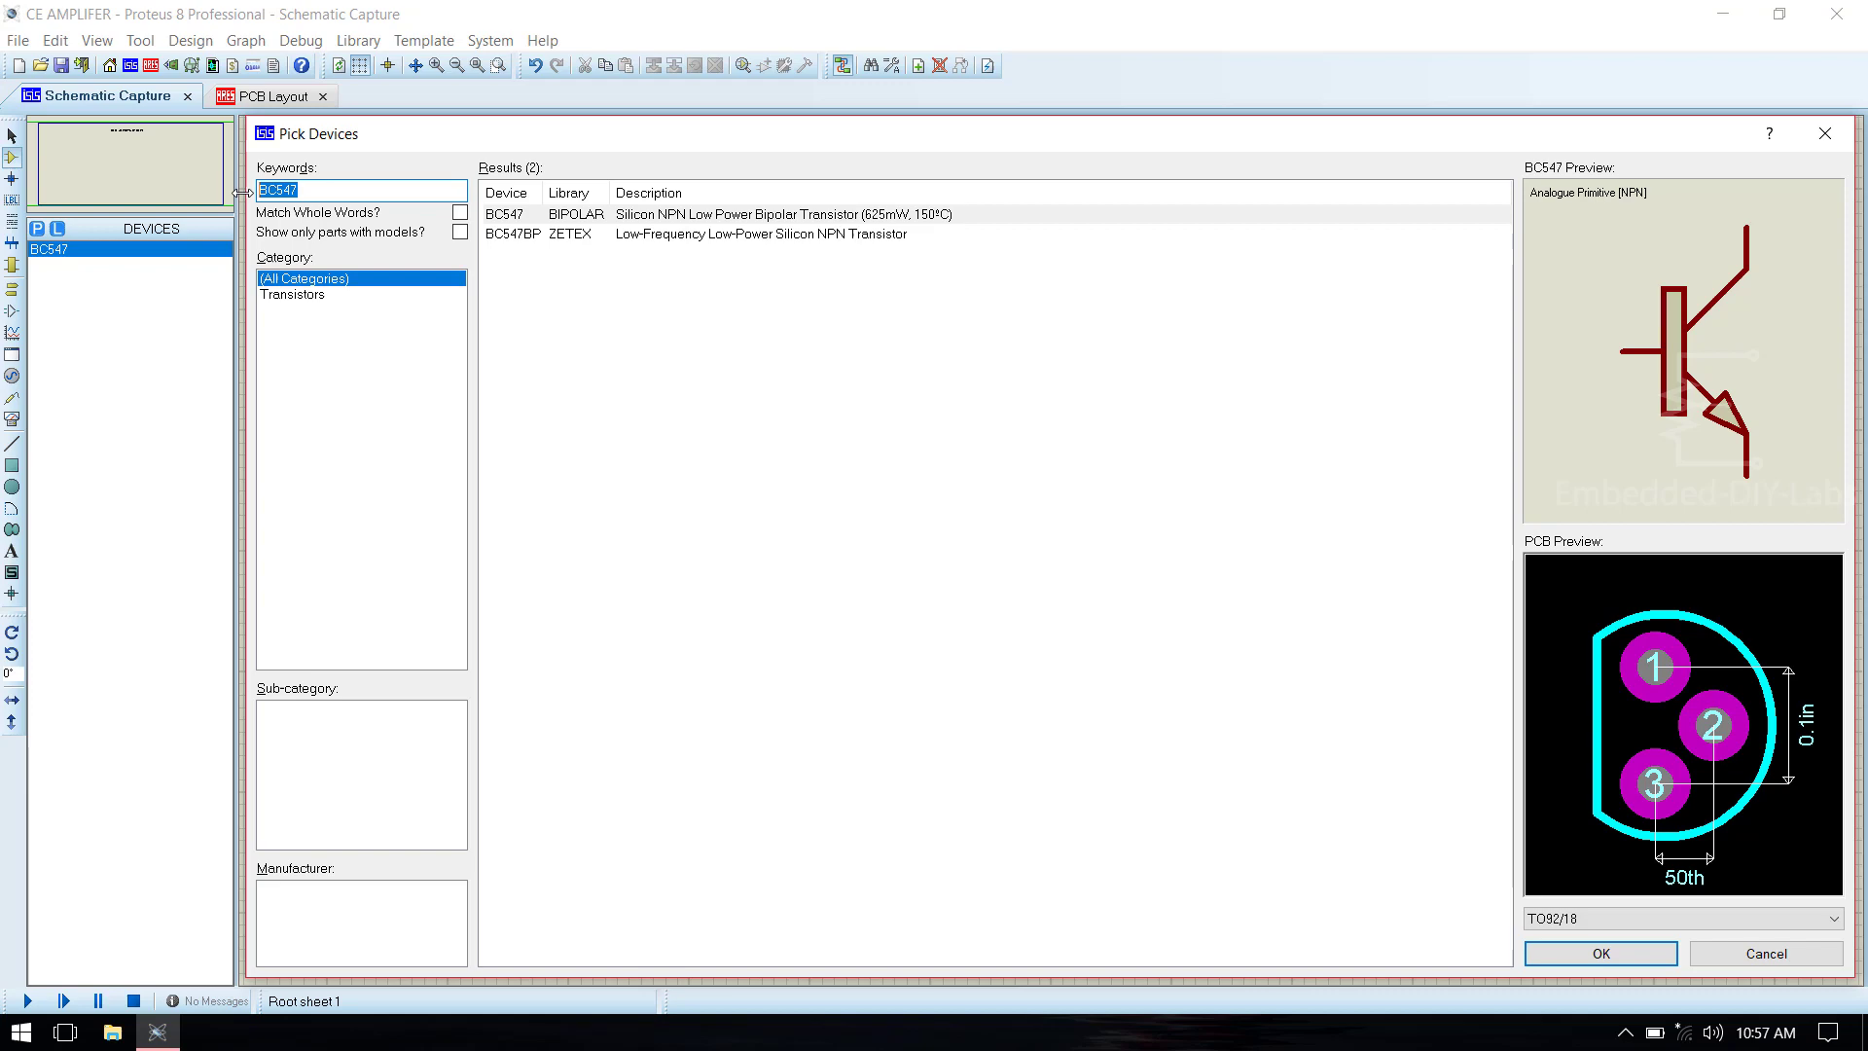
text(100K)
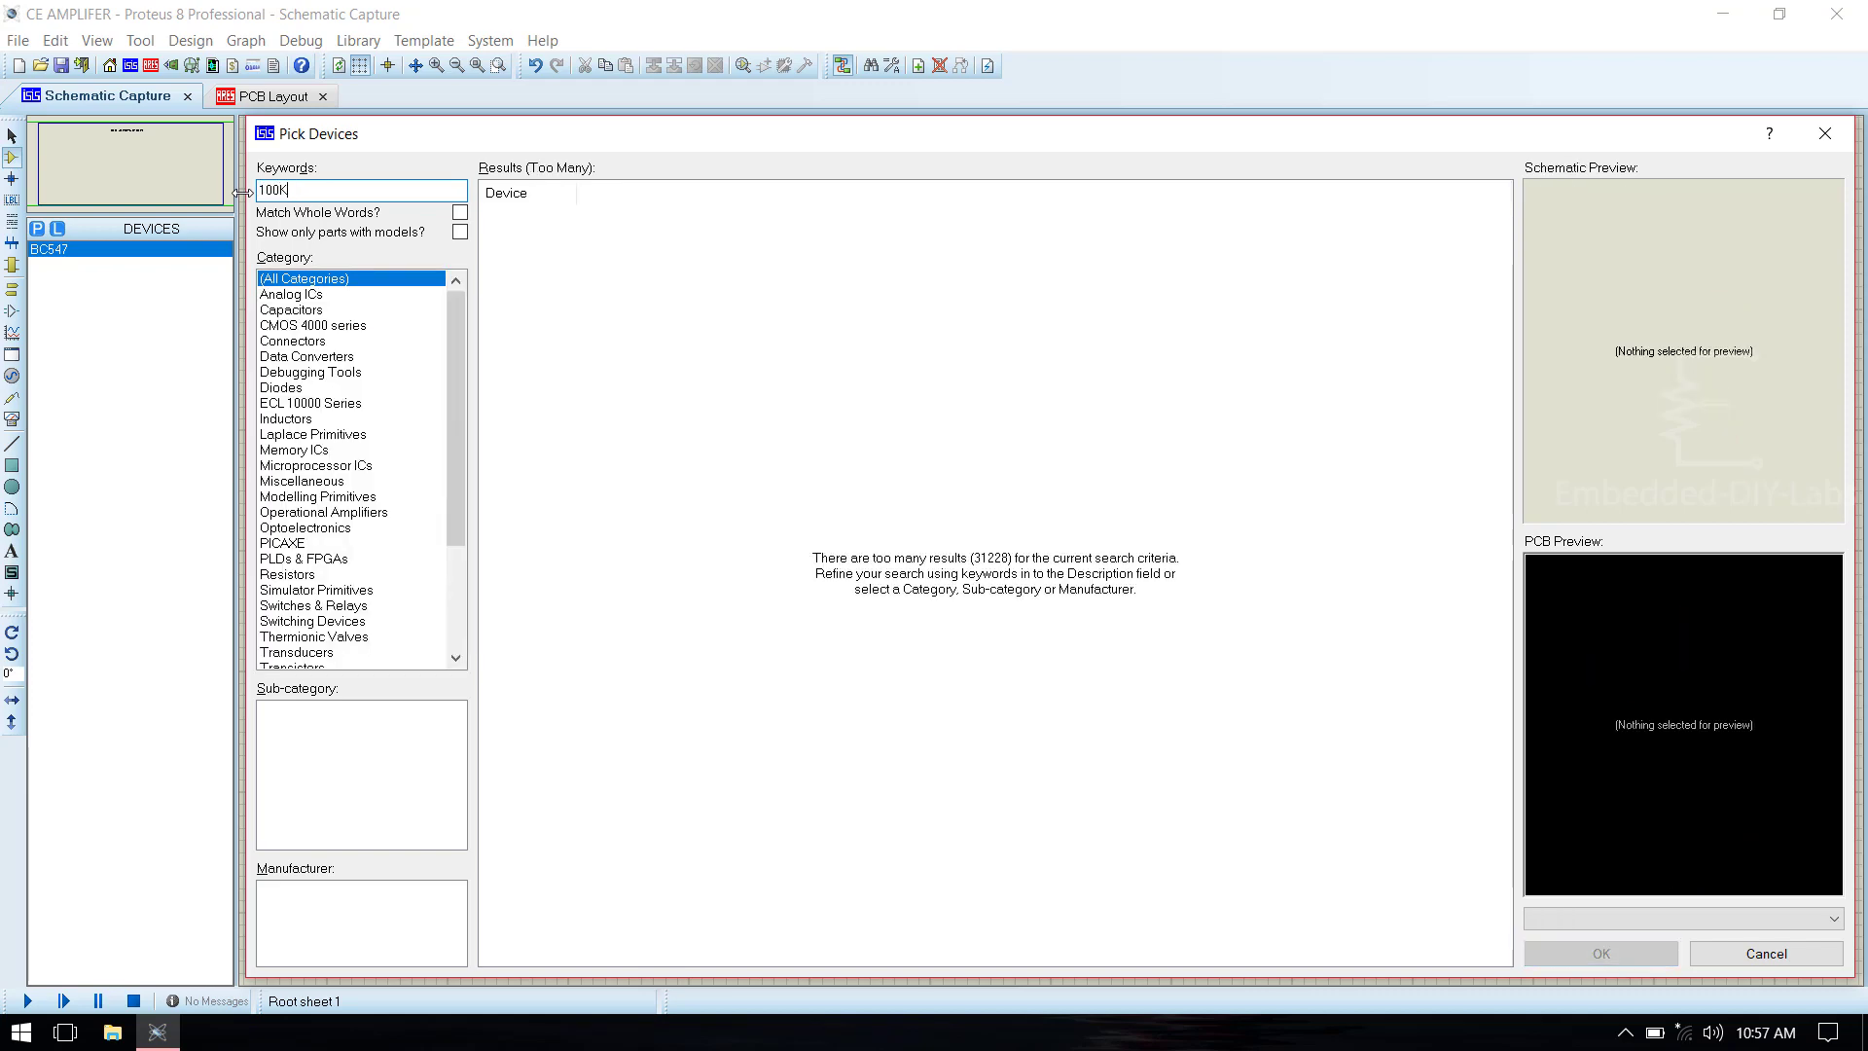
click(310, 373)
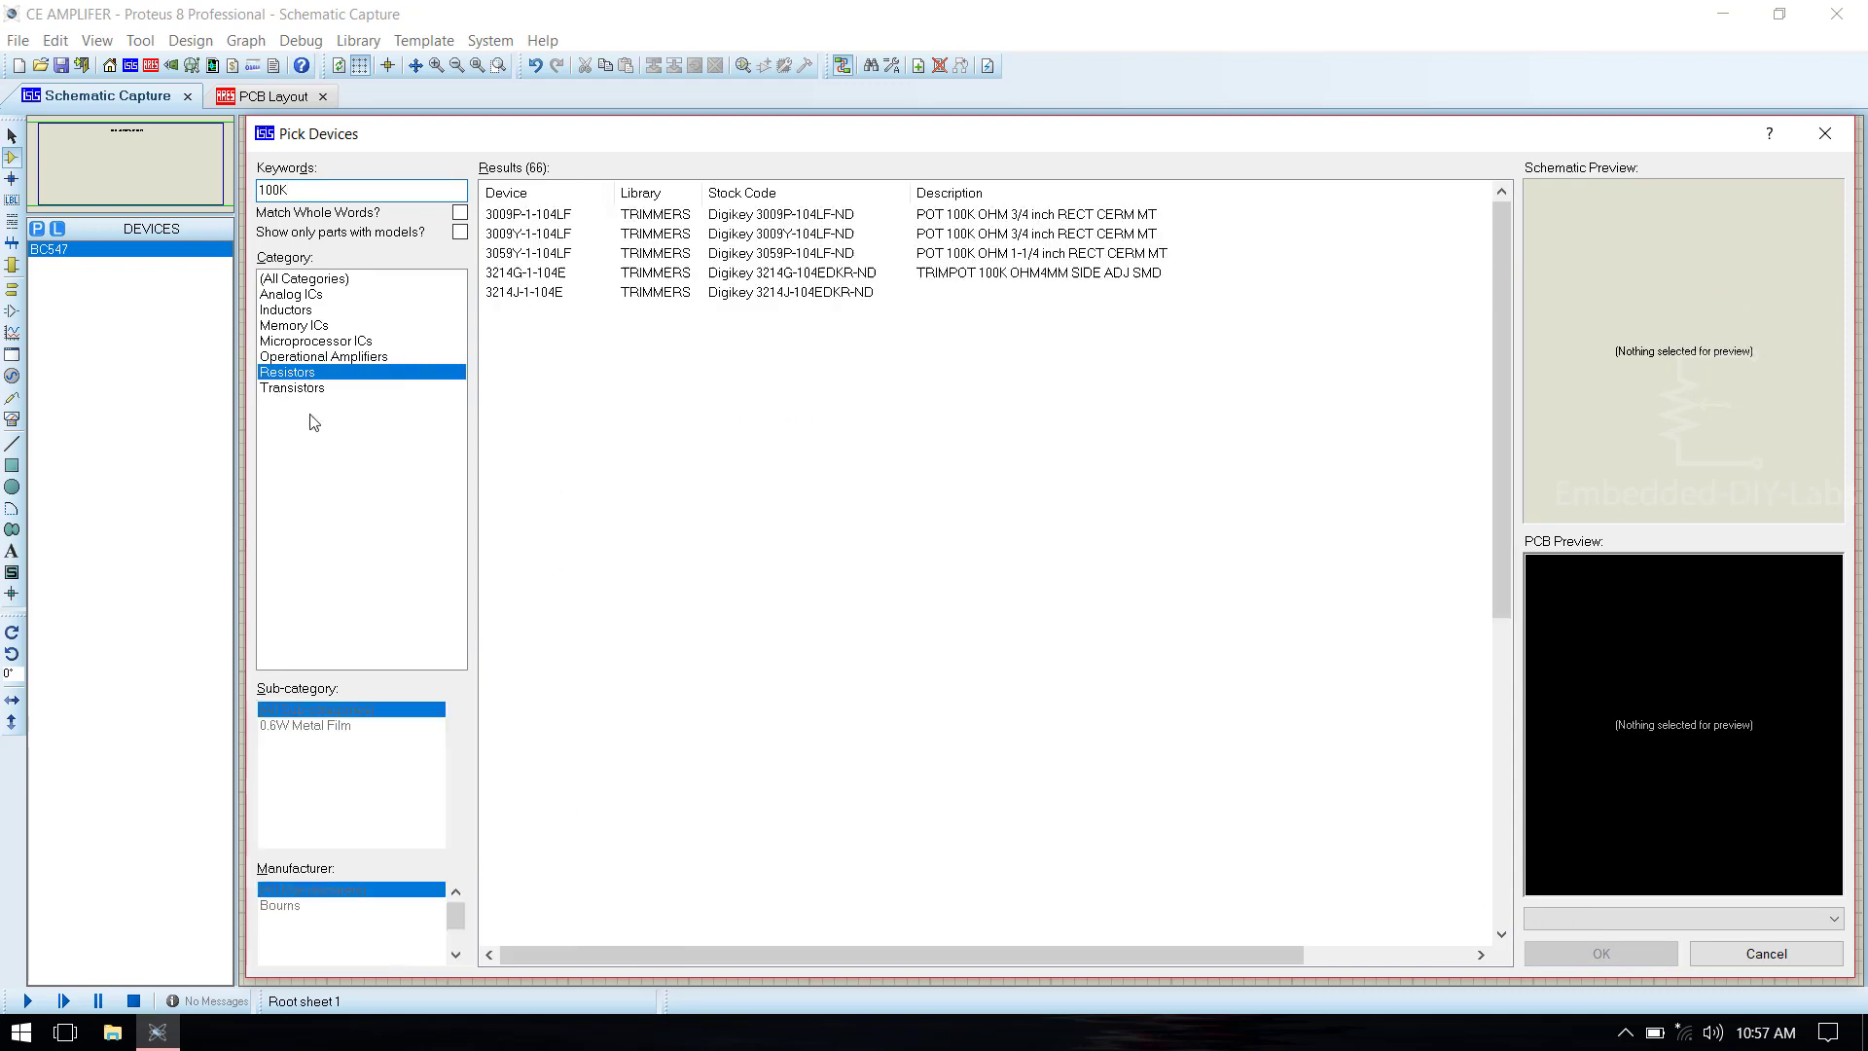
click(336, 724)
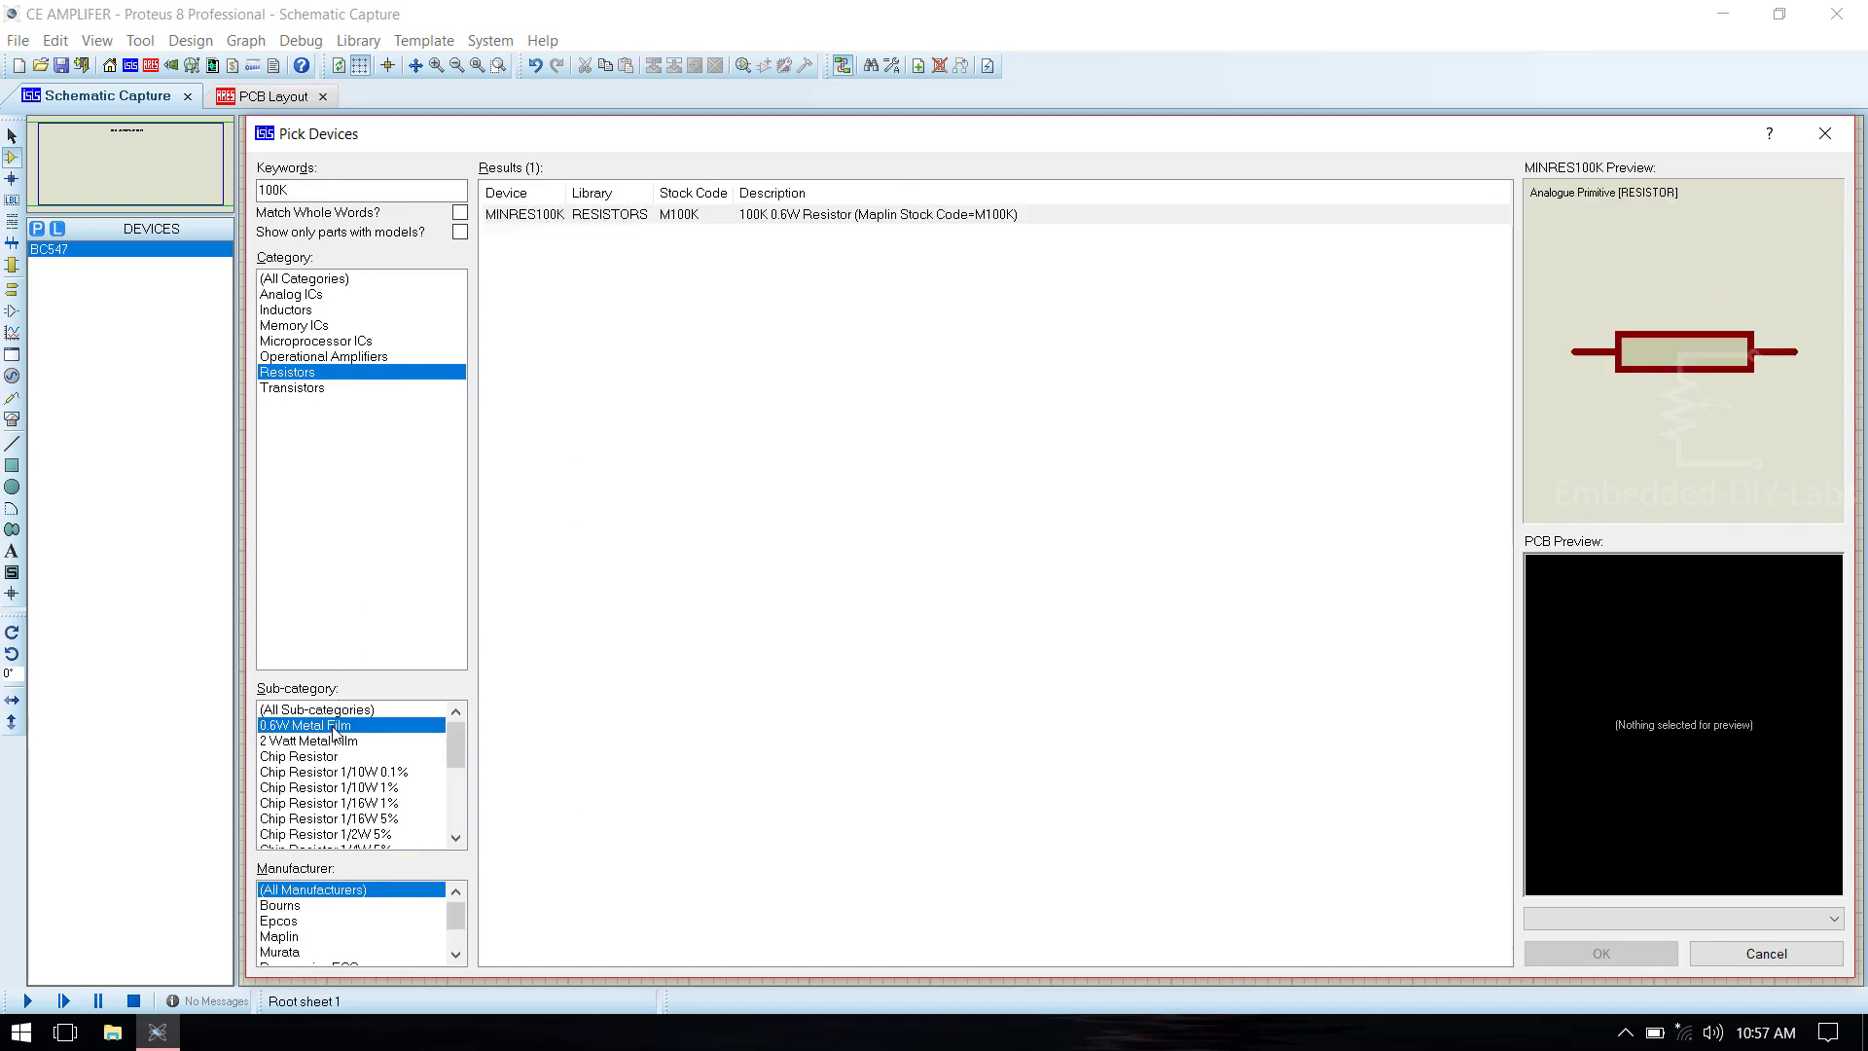
double_click(633, 216)
click(276, 190)
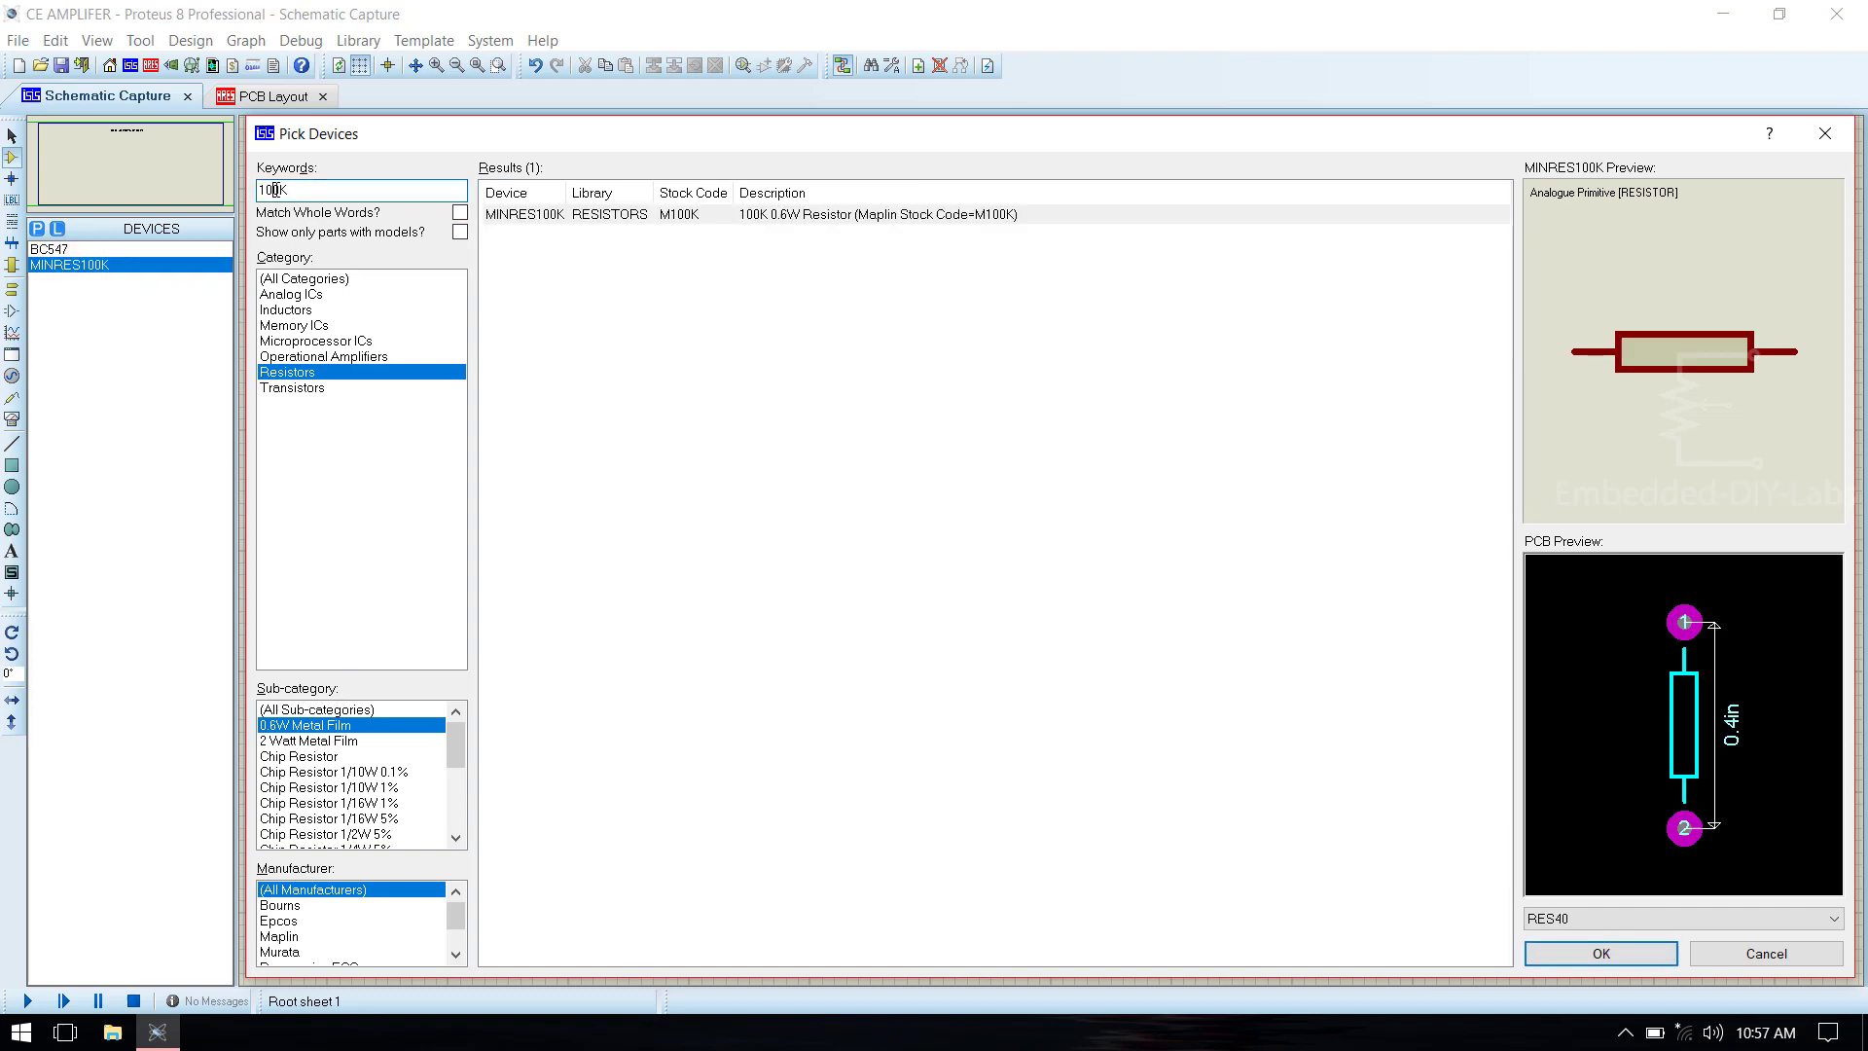
key(BackSpace)
text(5)
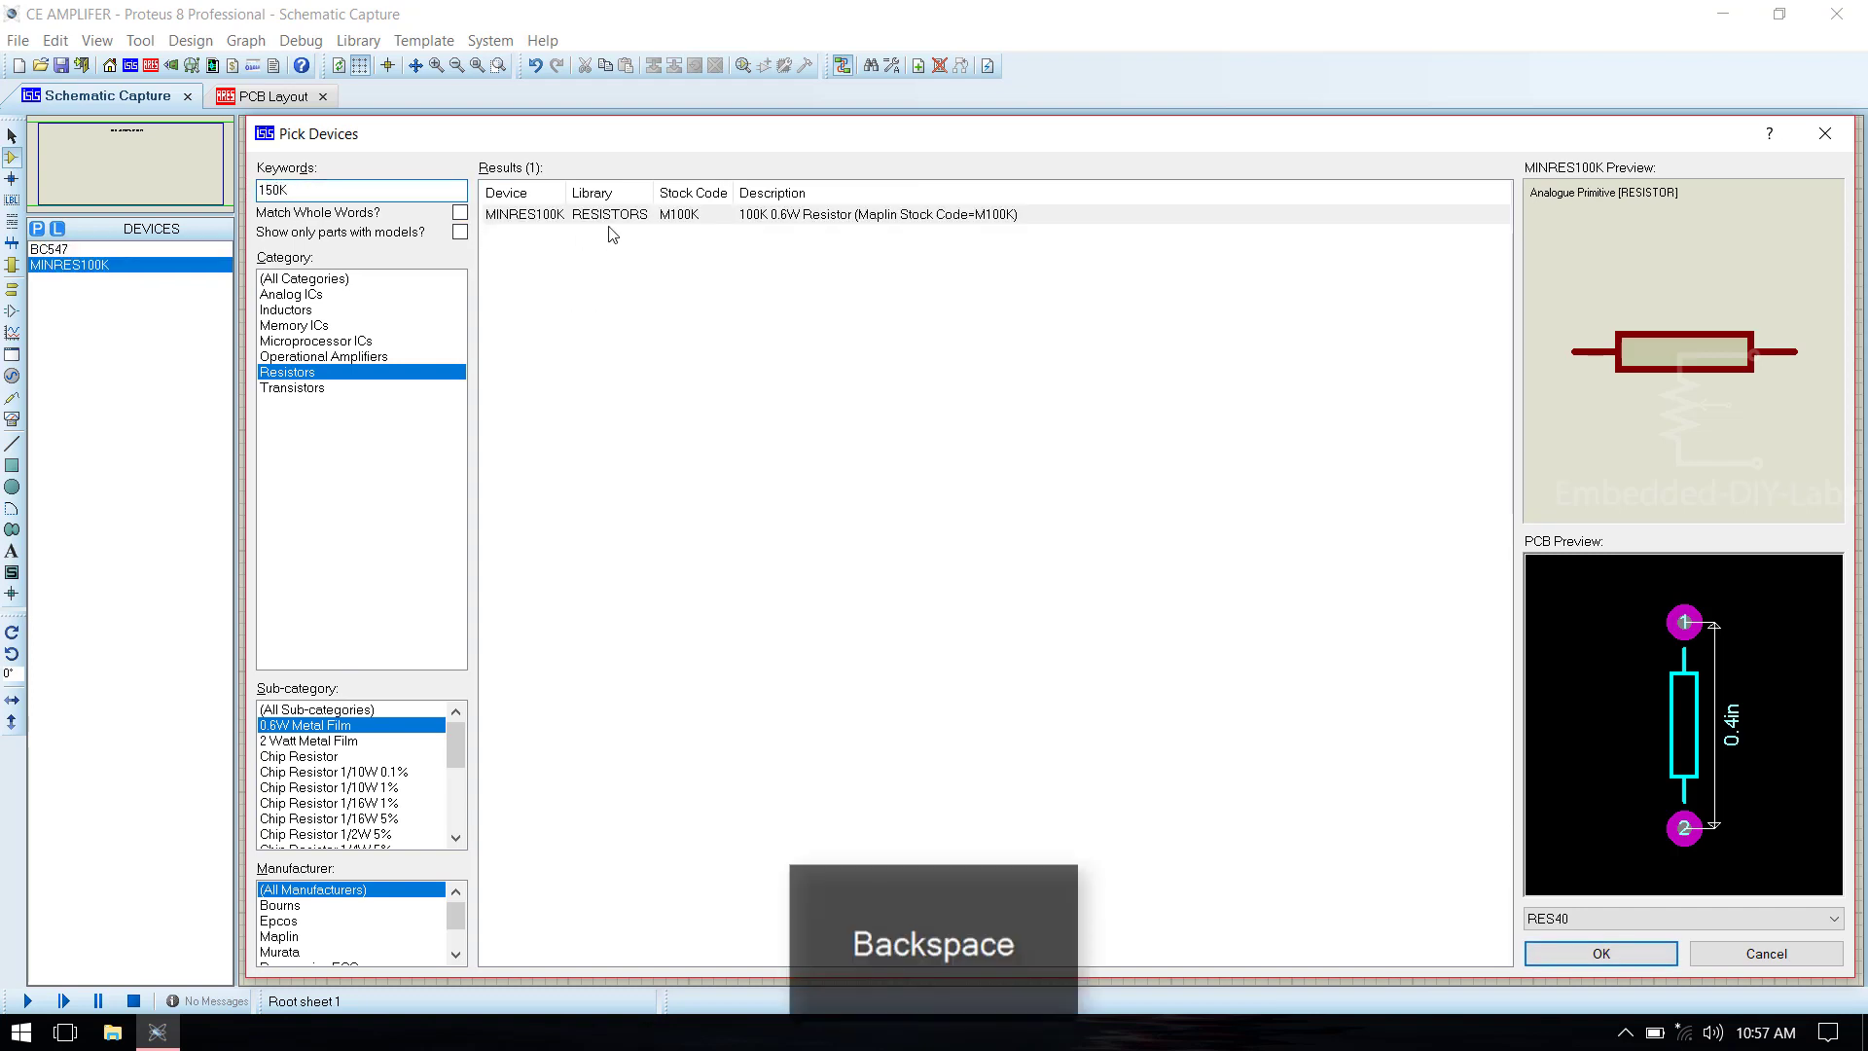
double_click(613, 216)
Add the MINRES1K and MINRES470R resistors to the device list.
click(280, 190)
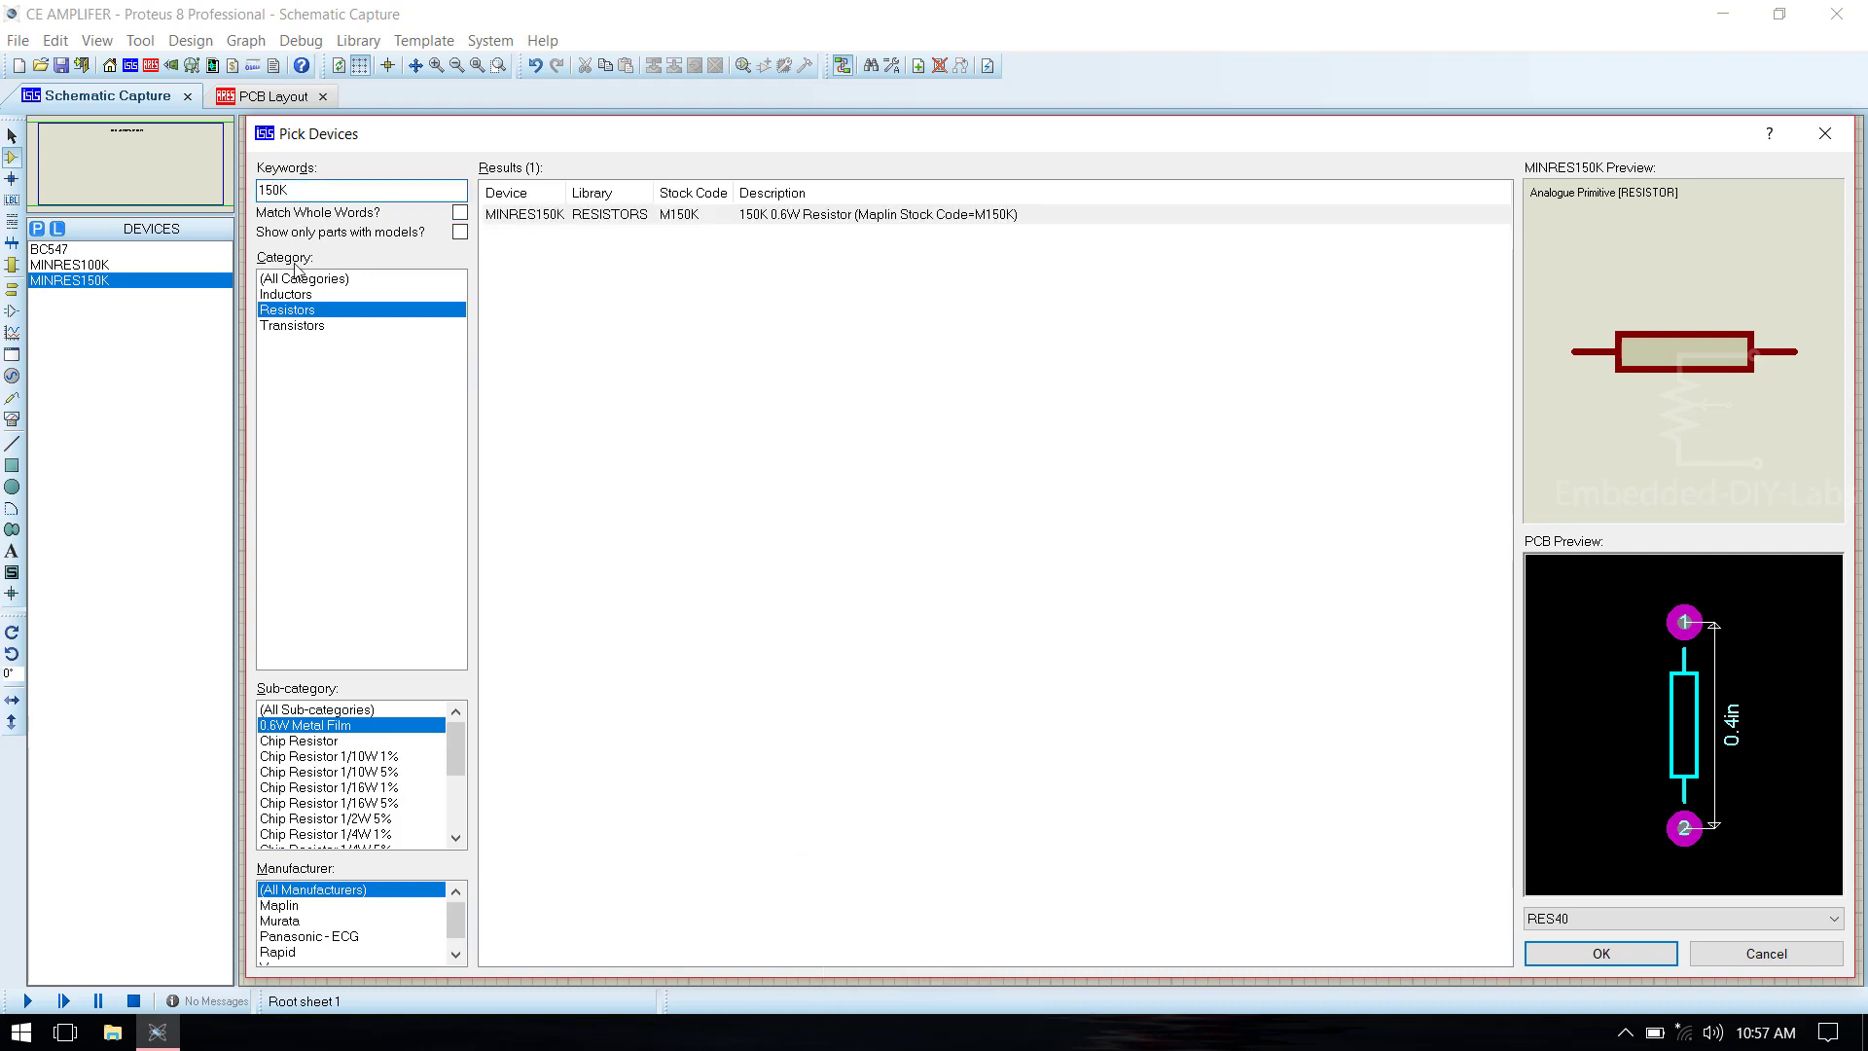
key(BackSpace)
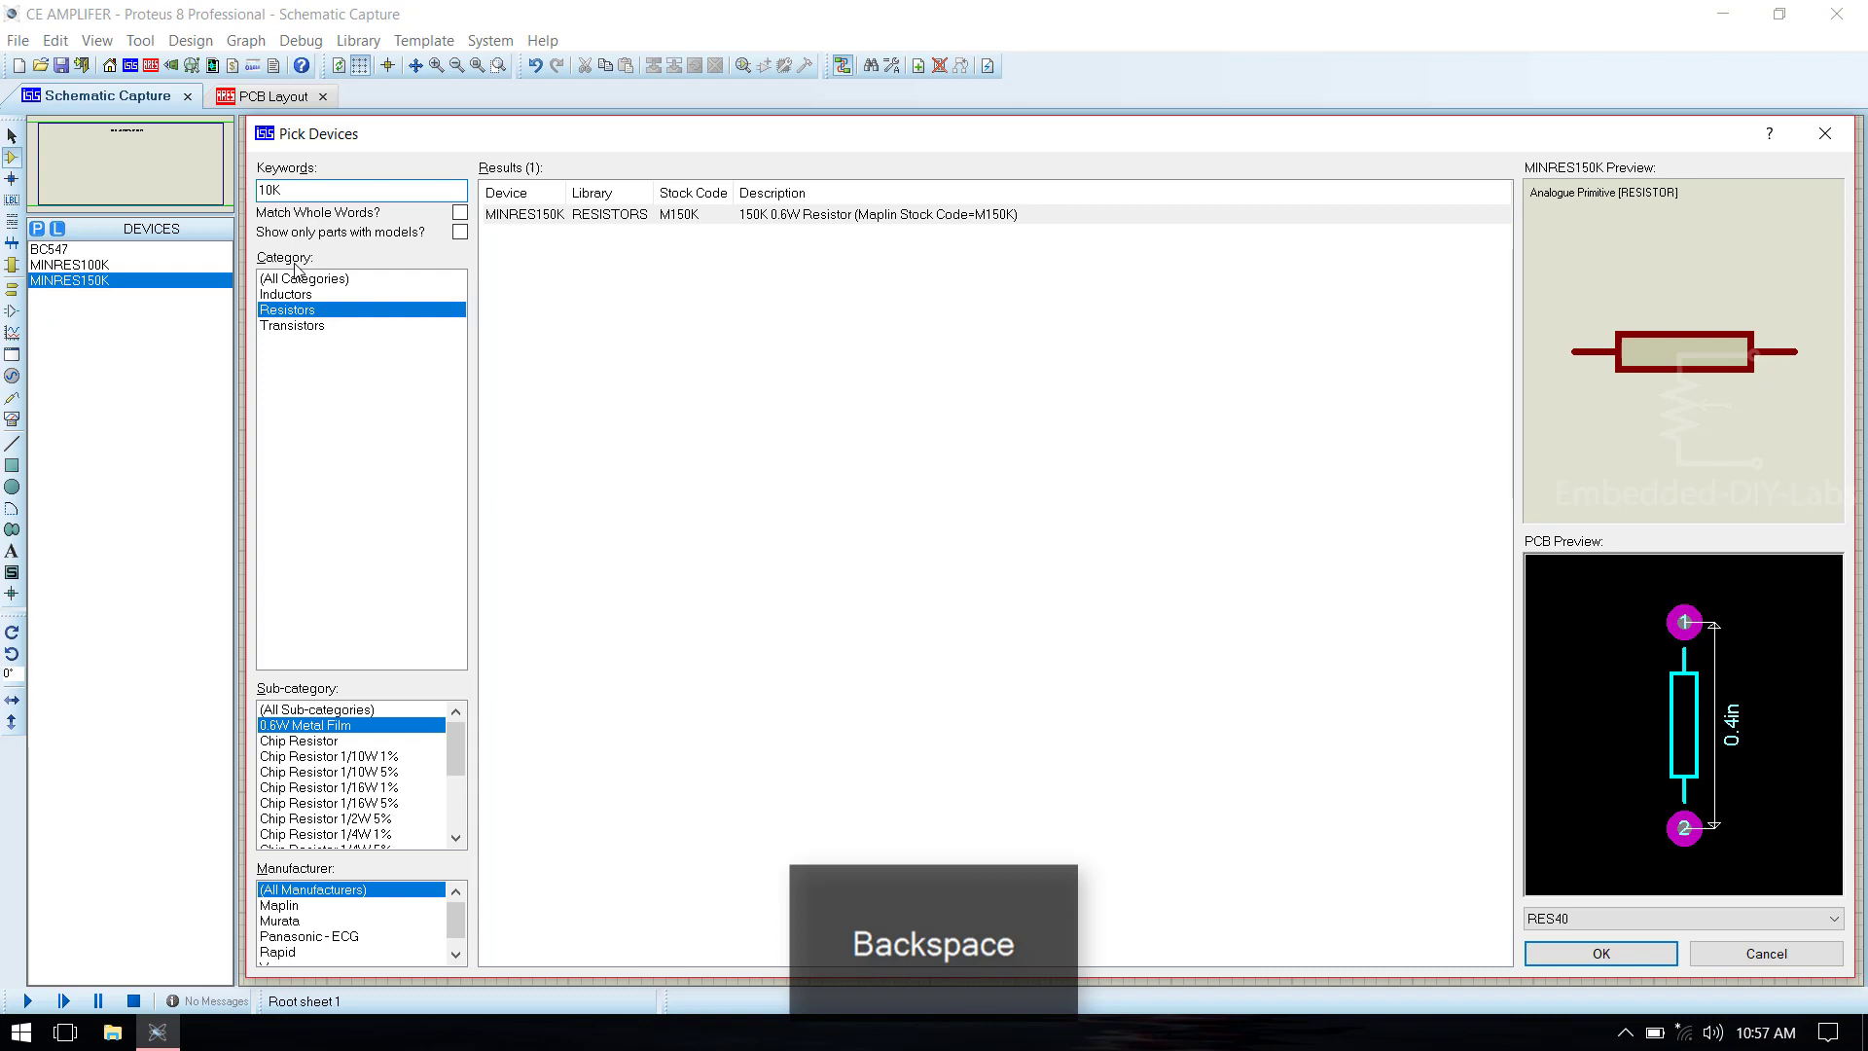
key(Delete)
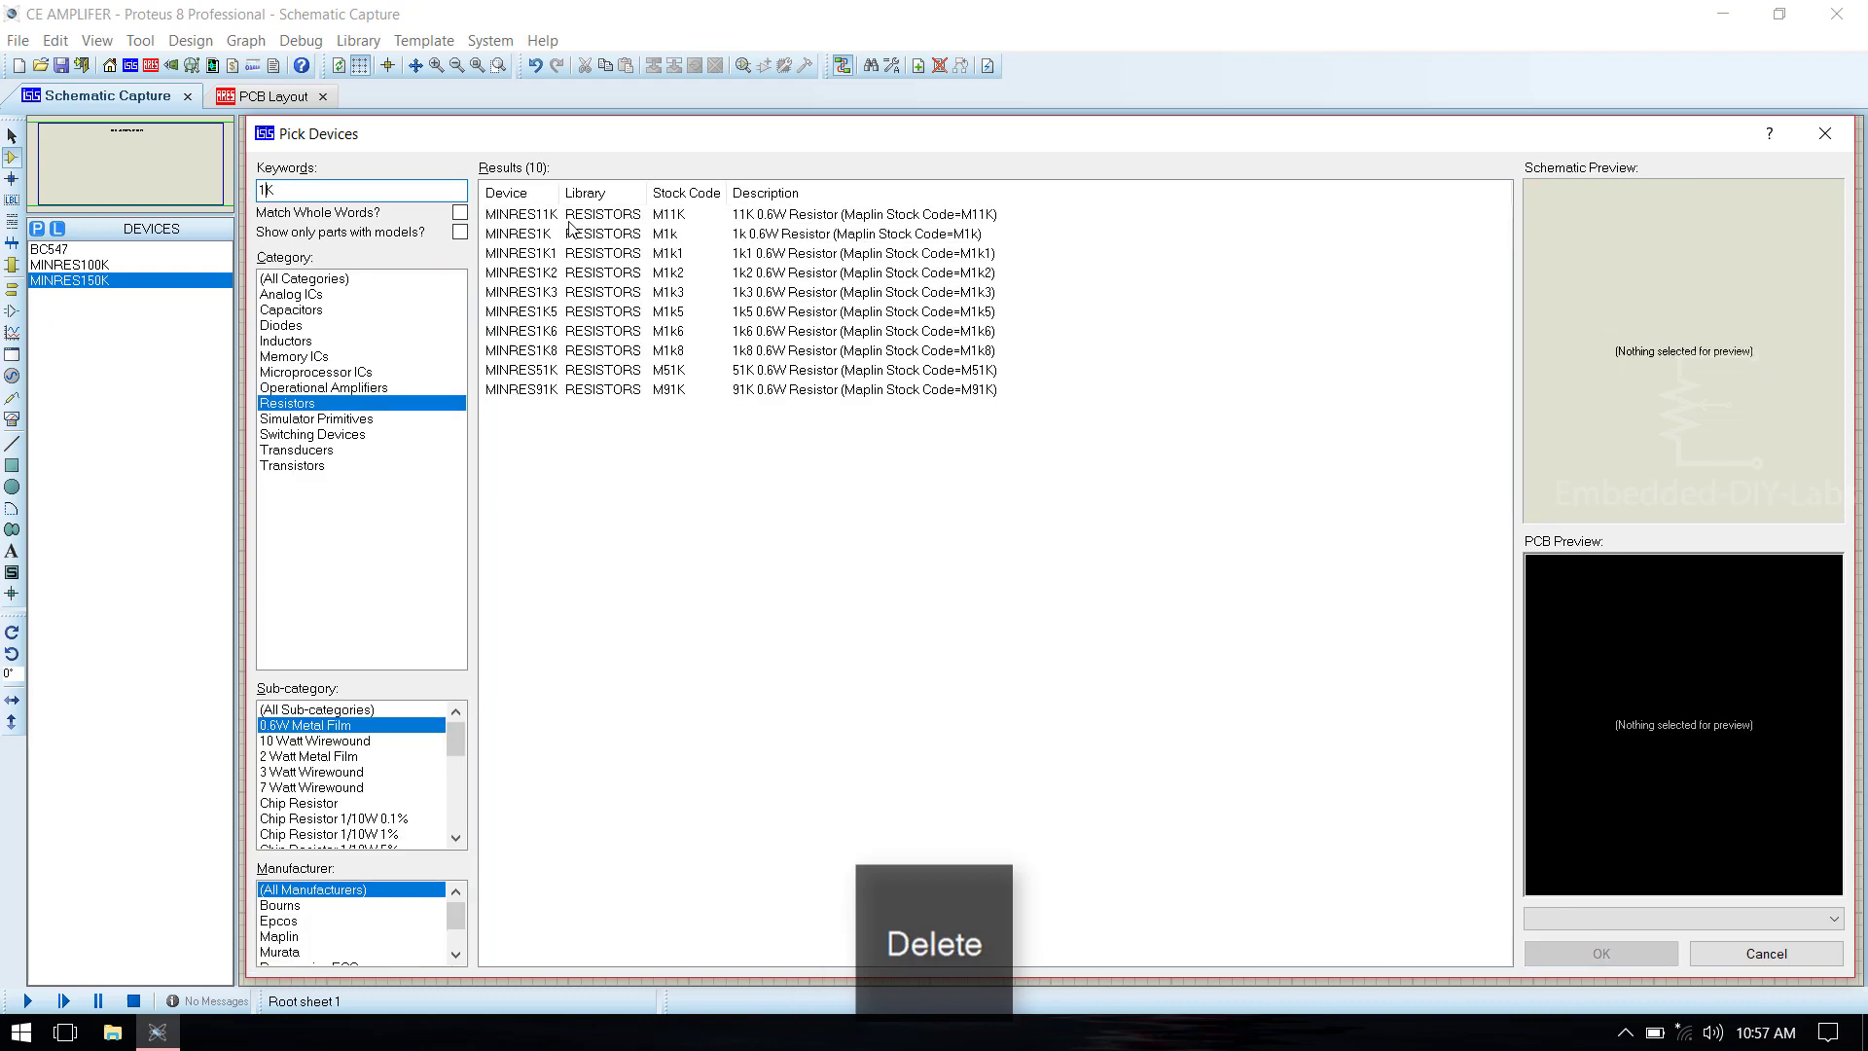
double_click(577, 240)
drag(267, 189, 251, 188)
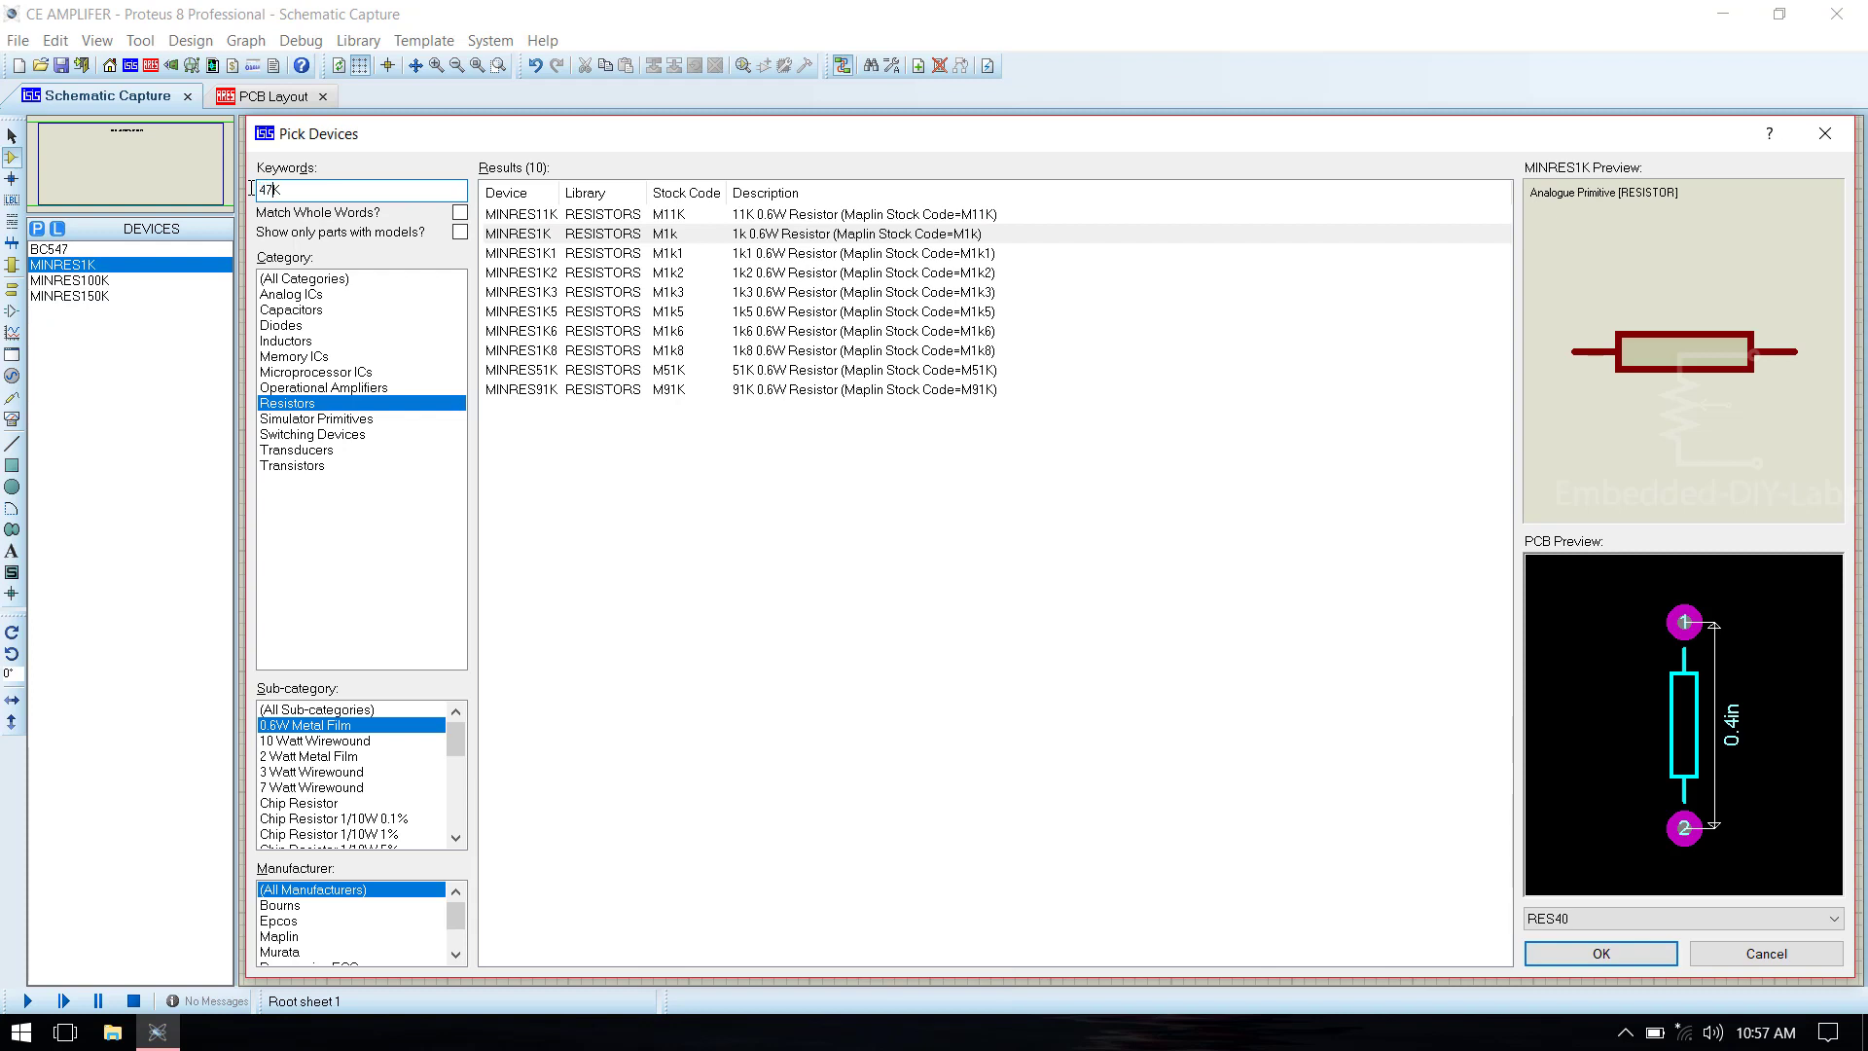
key(Delete)
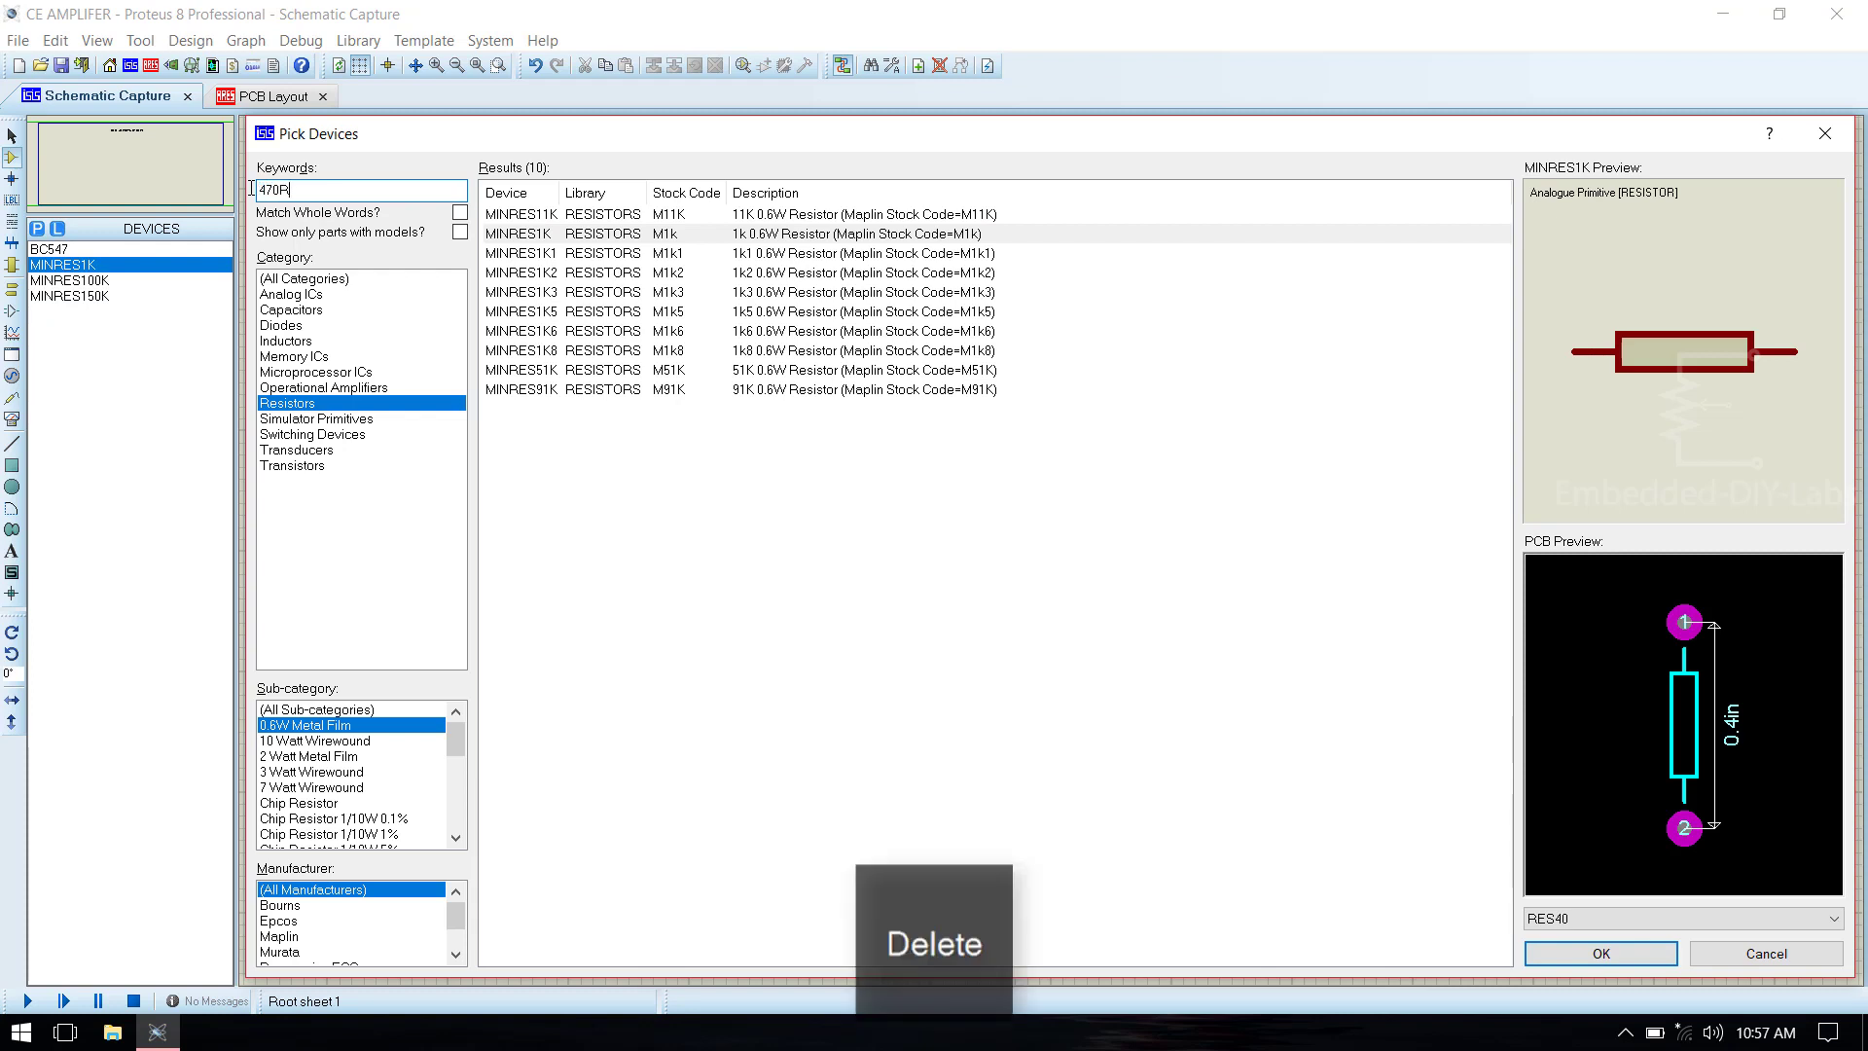
text(R)
double_click(535, 216)
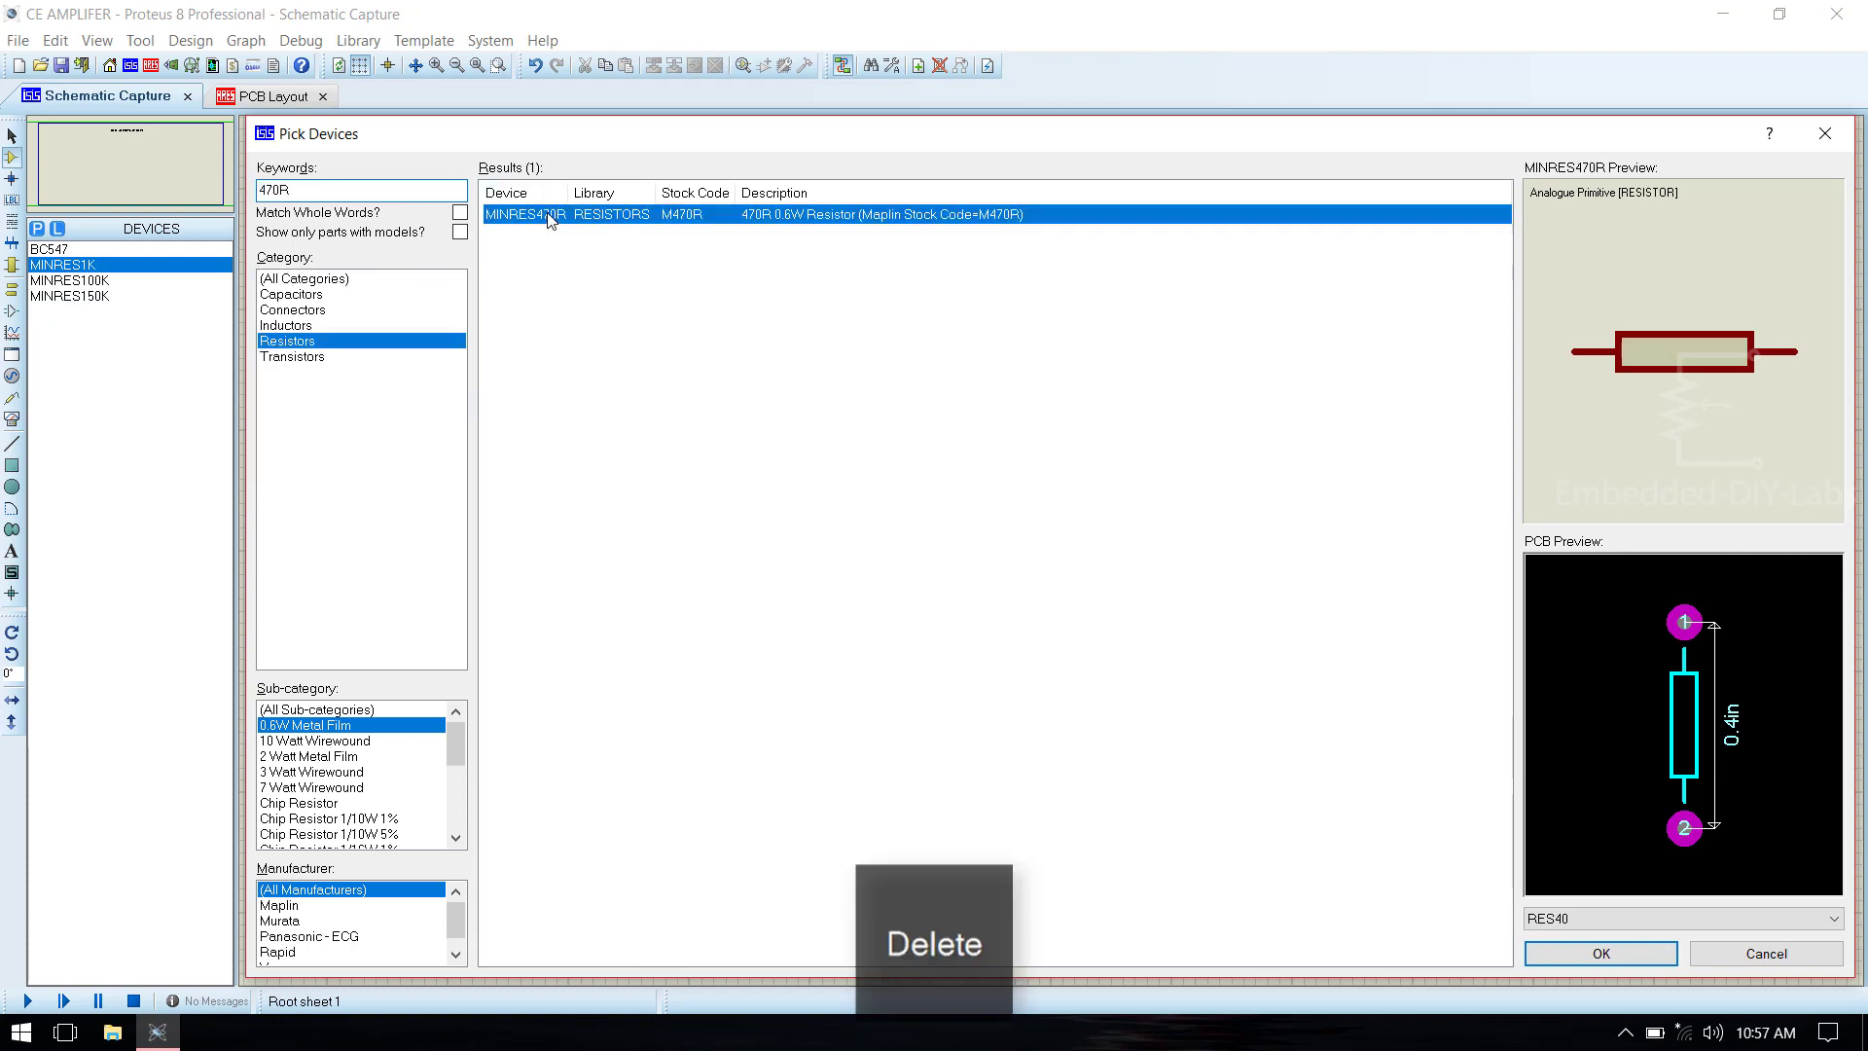
Add the HITEMP10U35V35M and HITEMP47U16V77M radial capacitors to the device list.
click(326, 186)
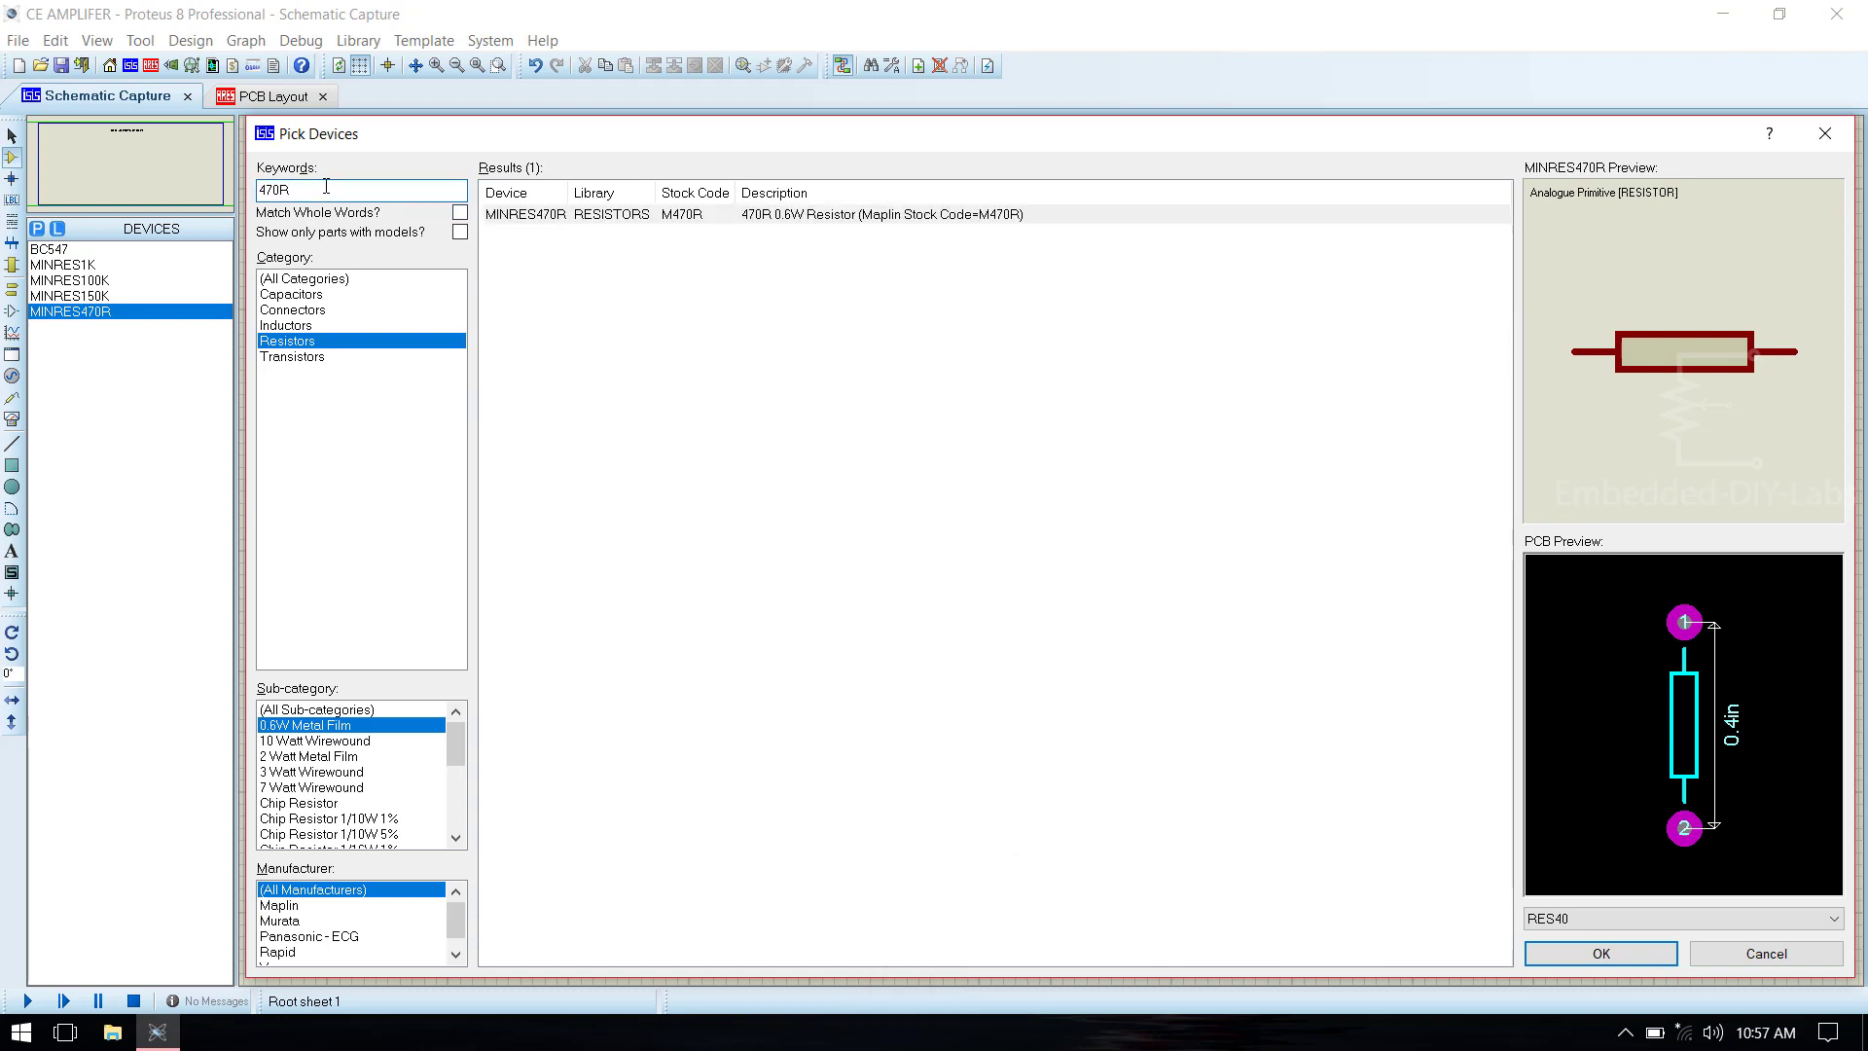
key(BackSpace)
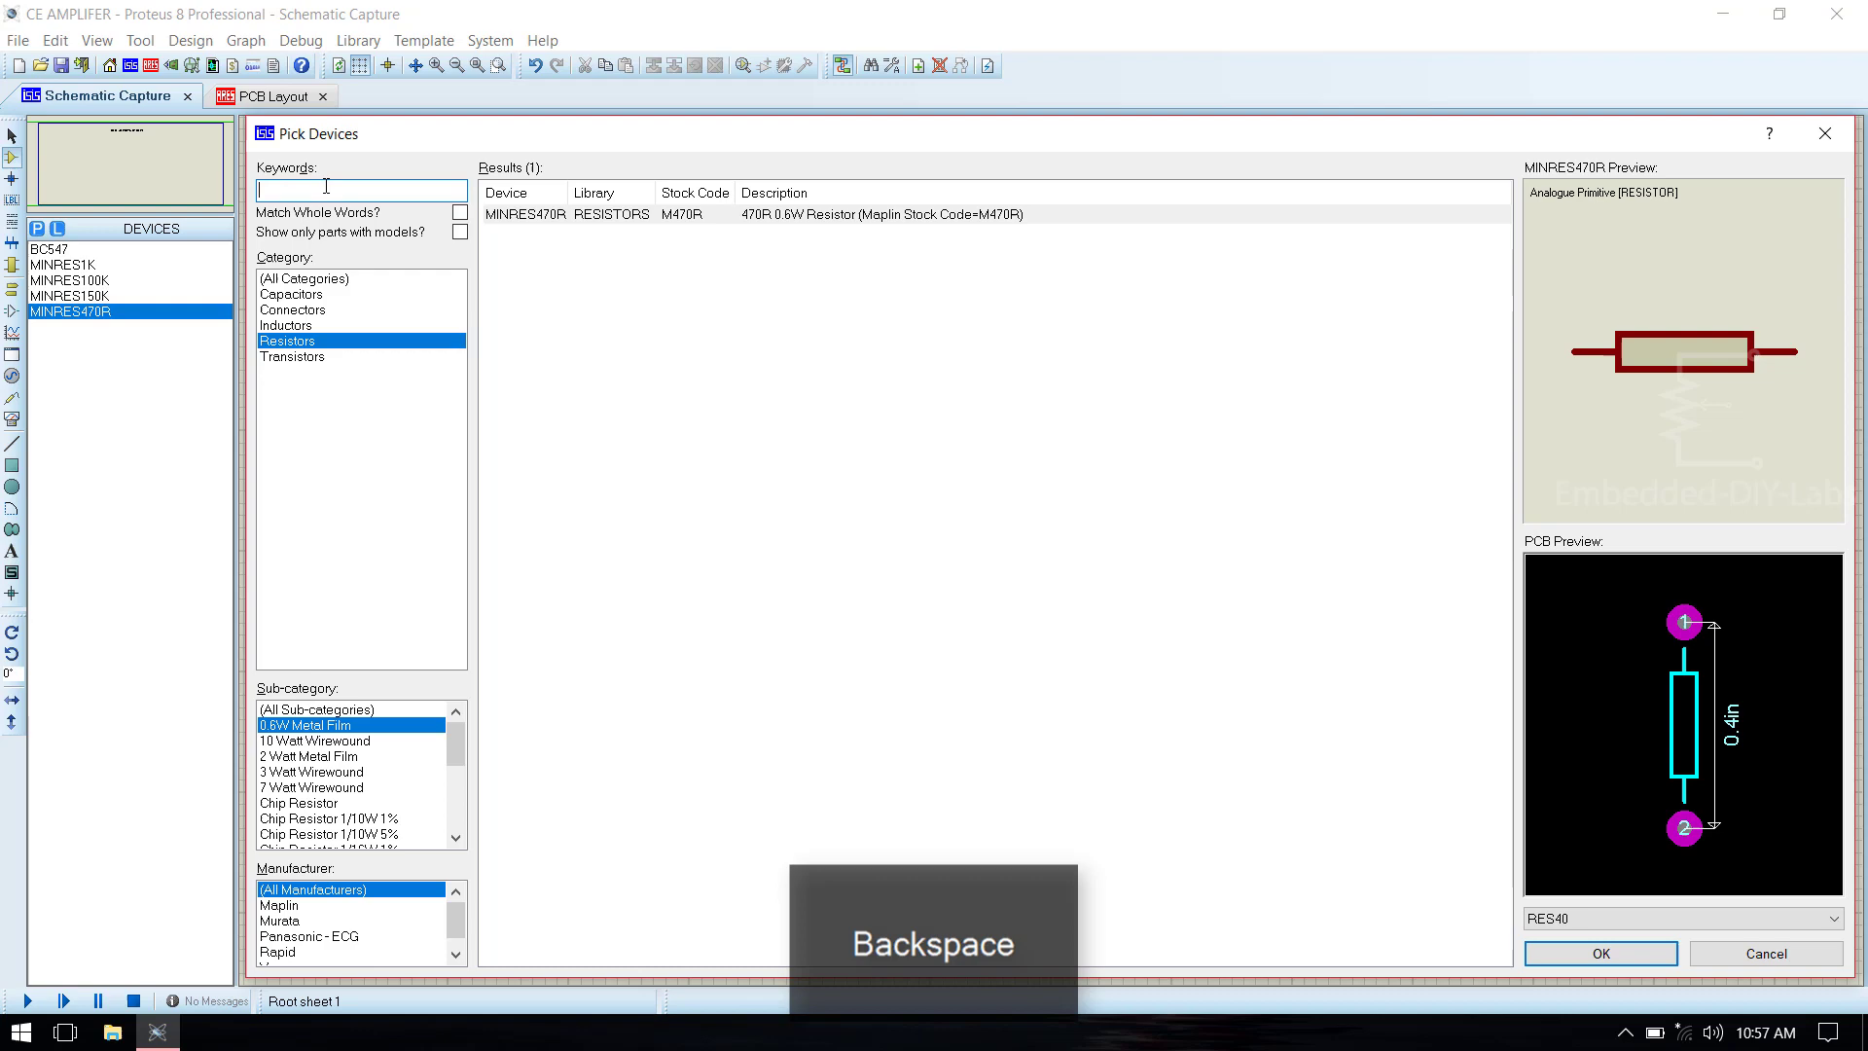
key(BackSpace)
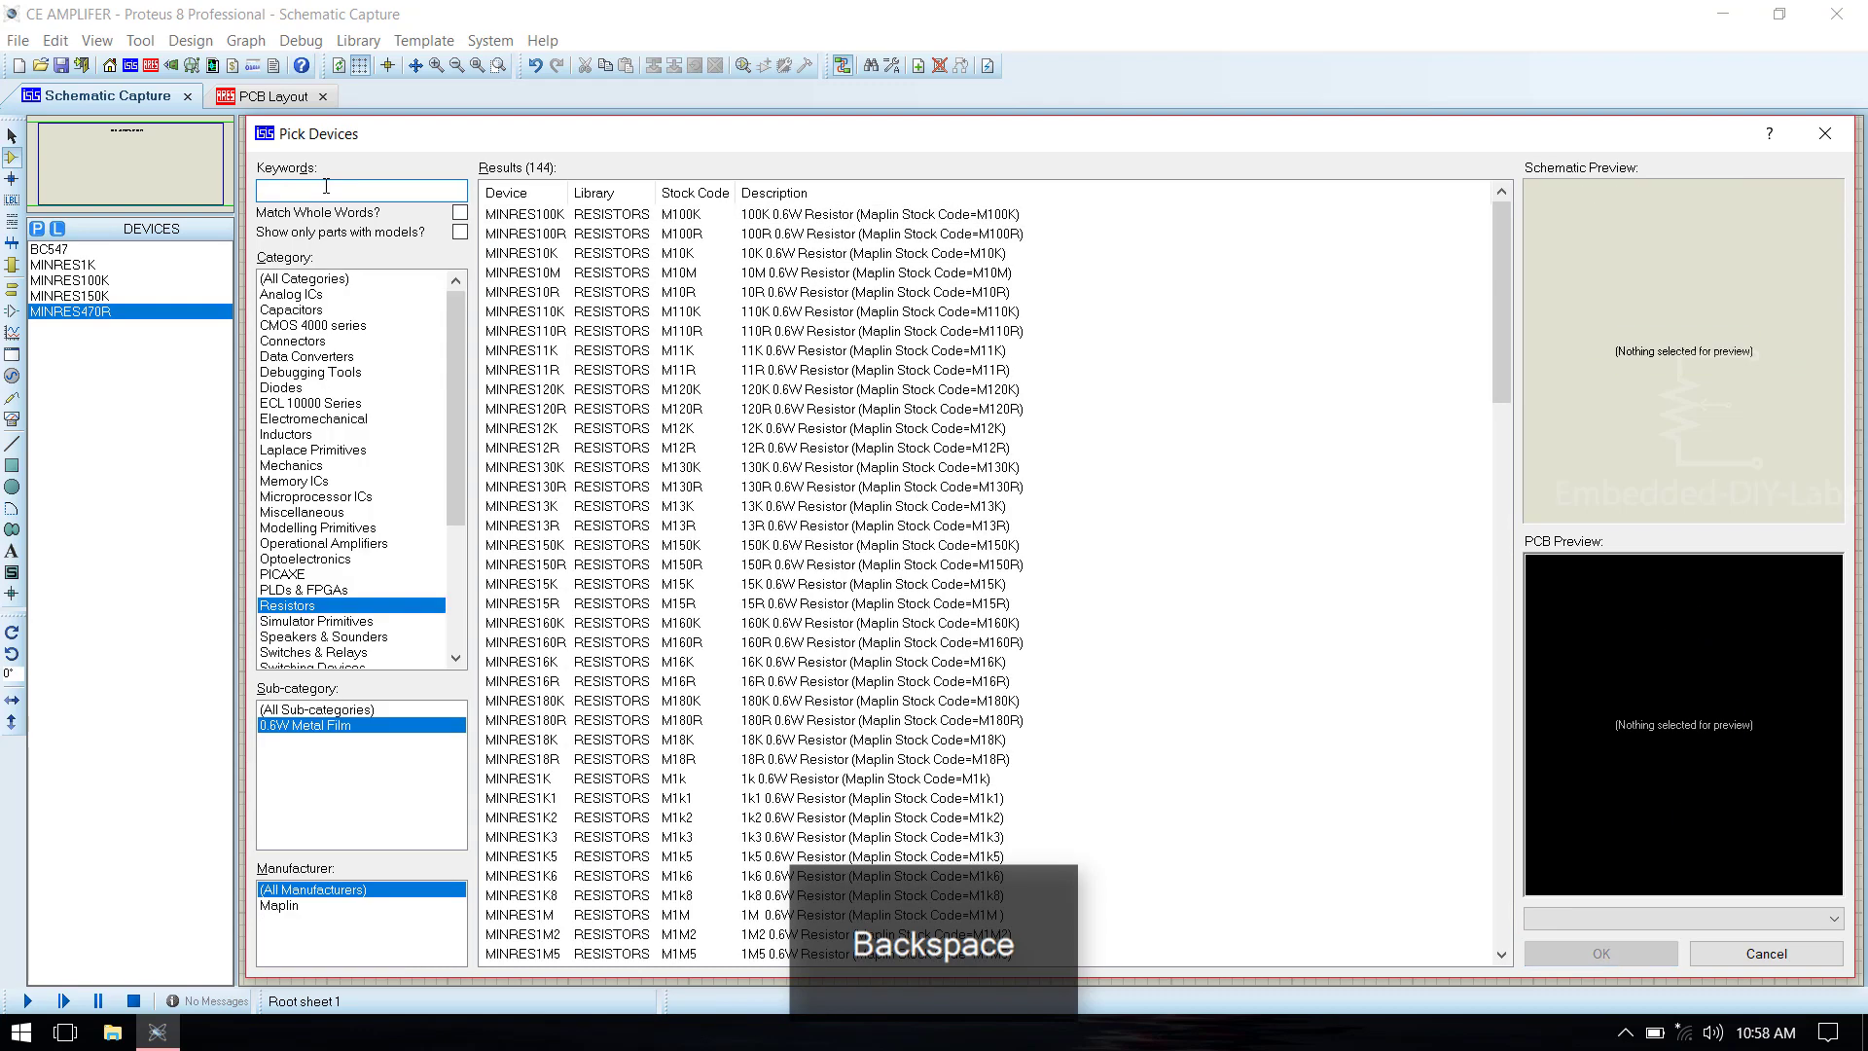
text(10U)
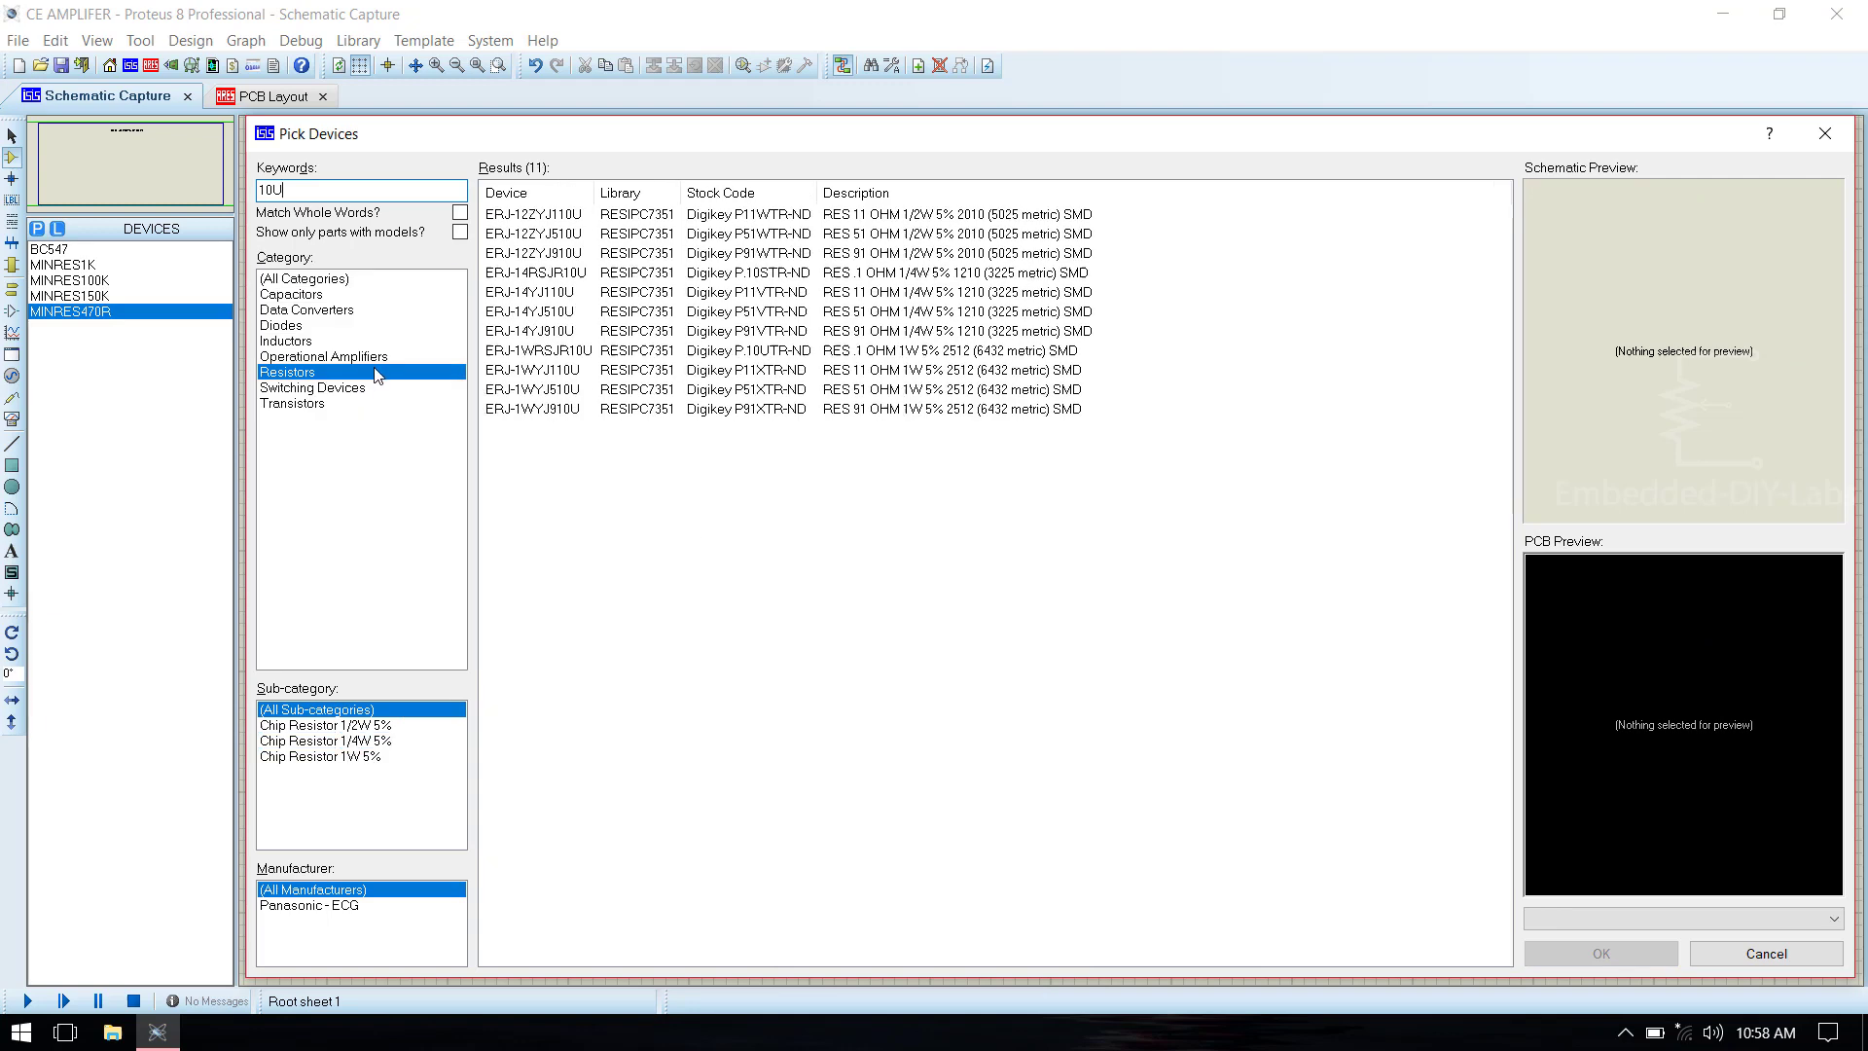
click(297, 295)
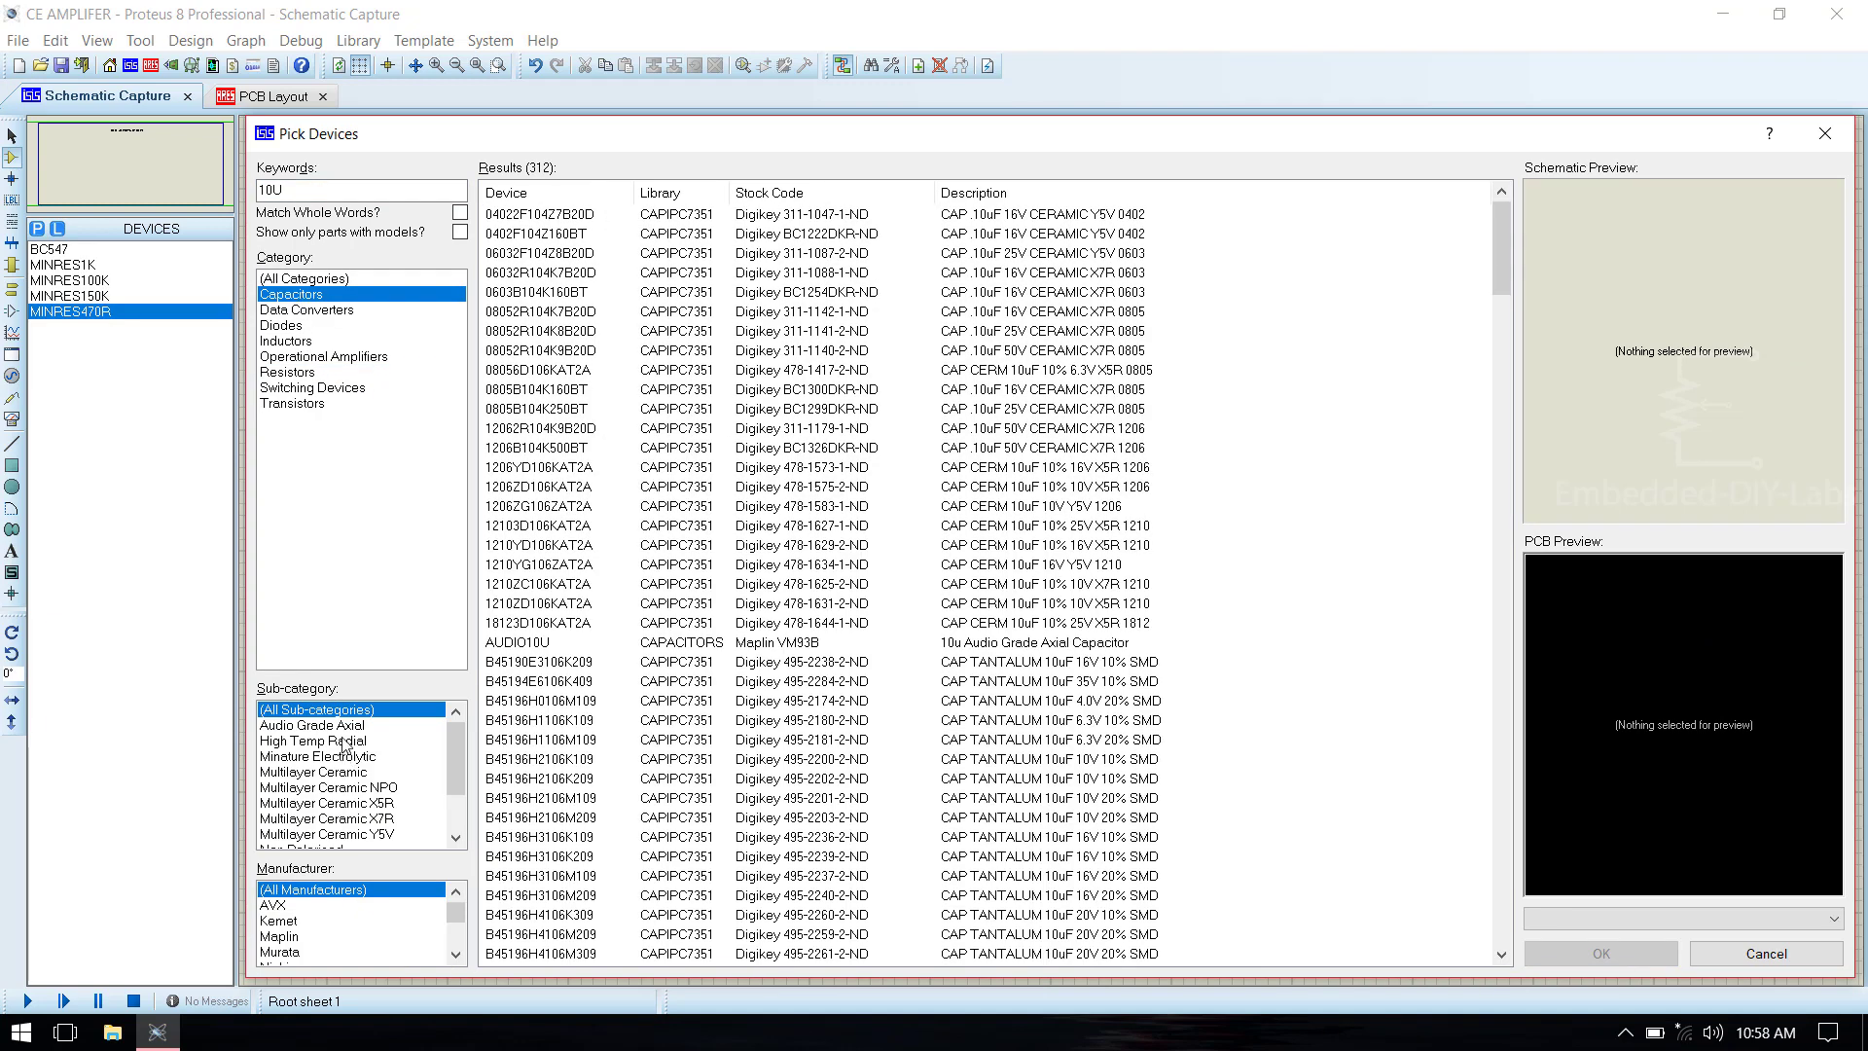
click(345, 741)
click(618, 391)
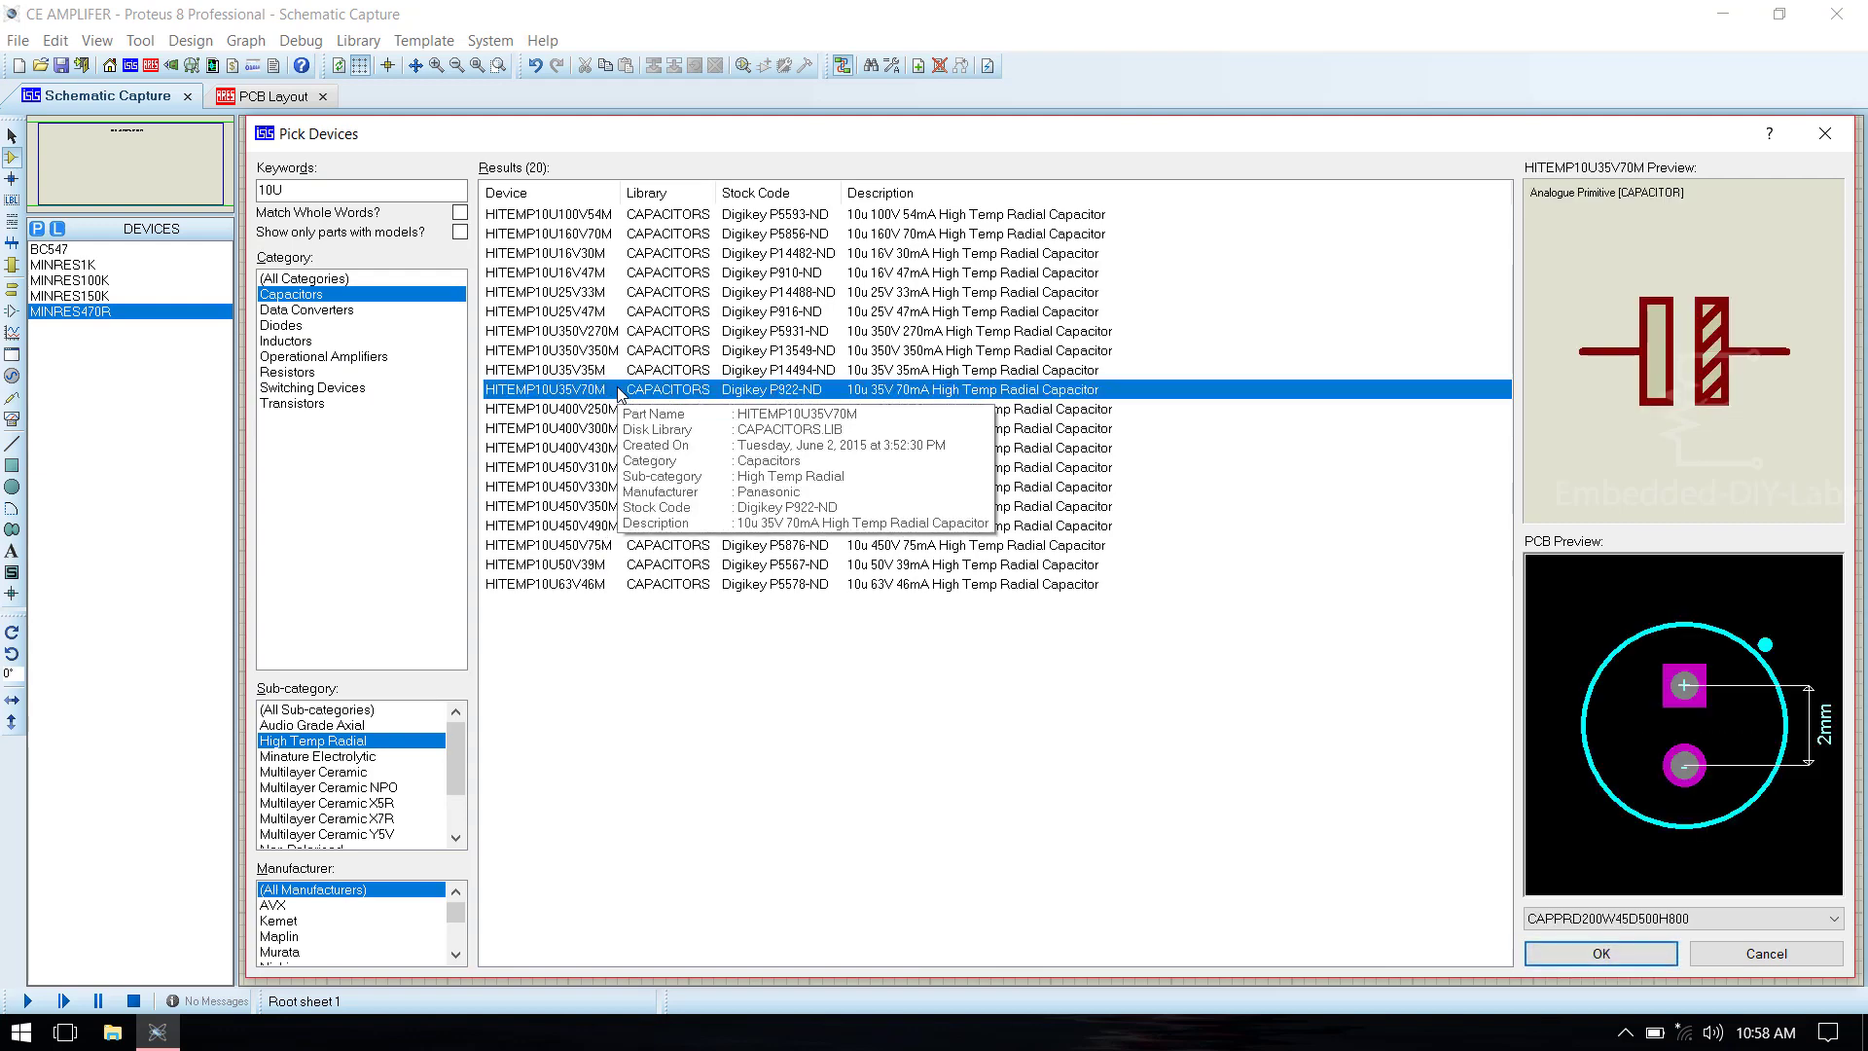
click(631, 313)
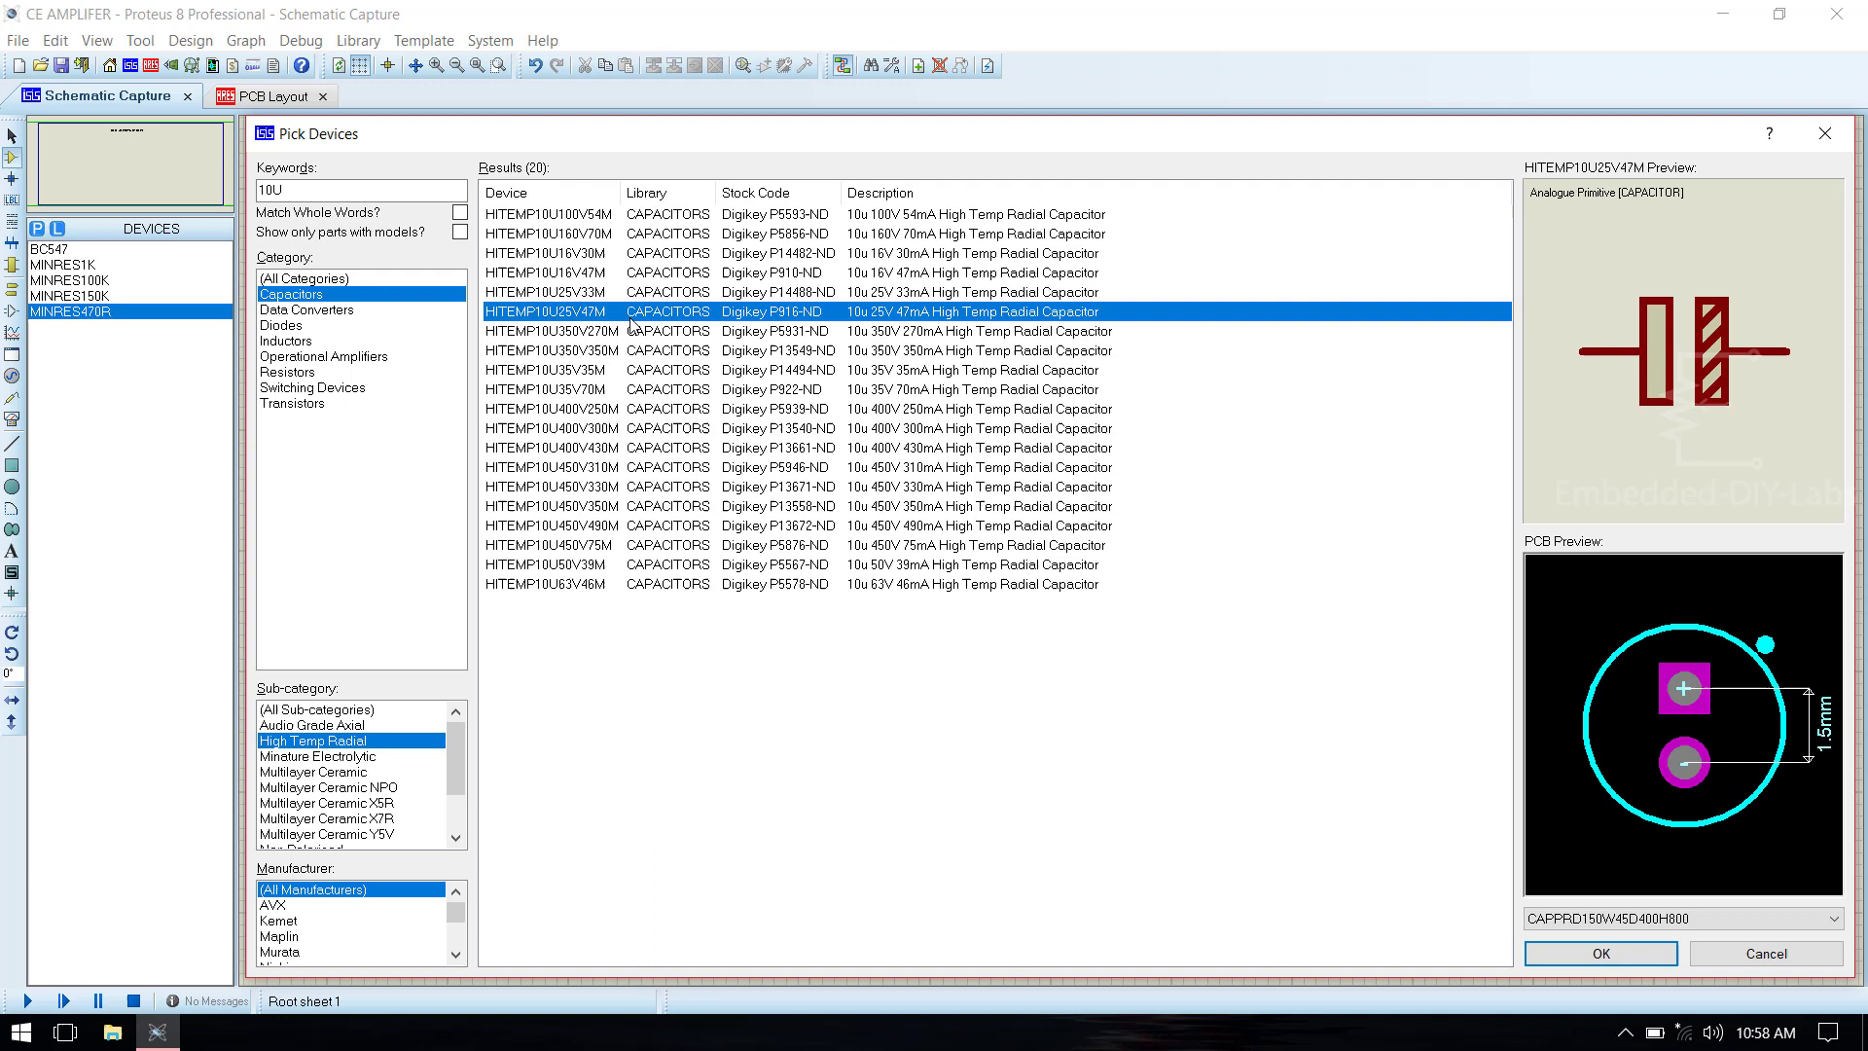
double_click(635, 373)
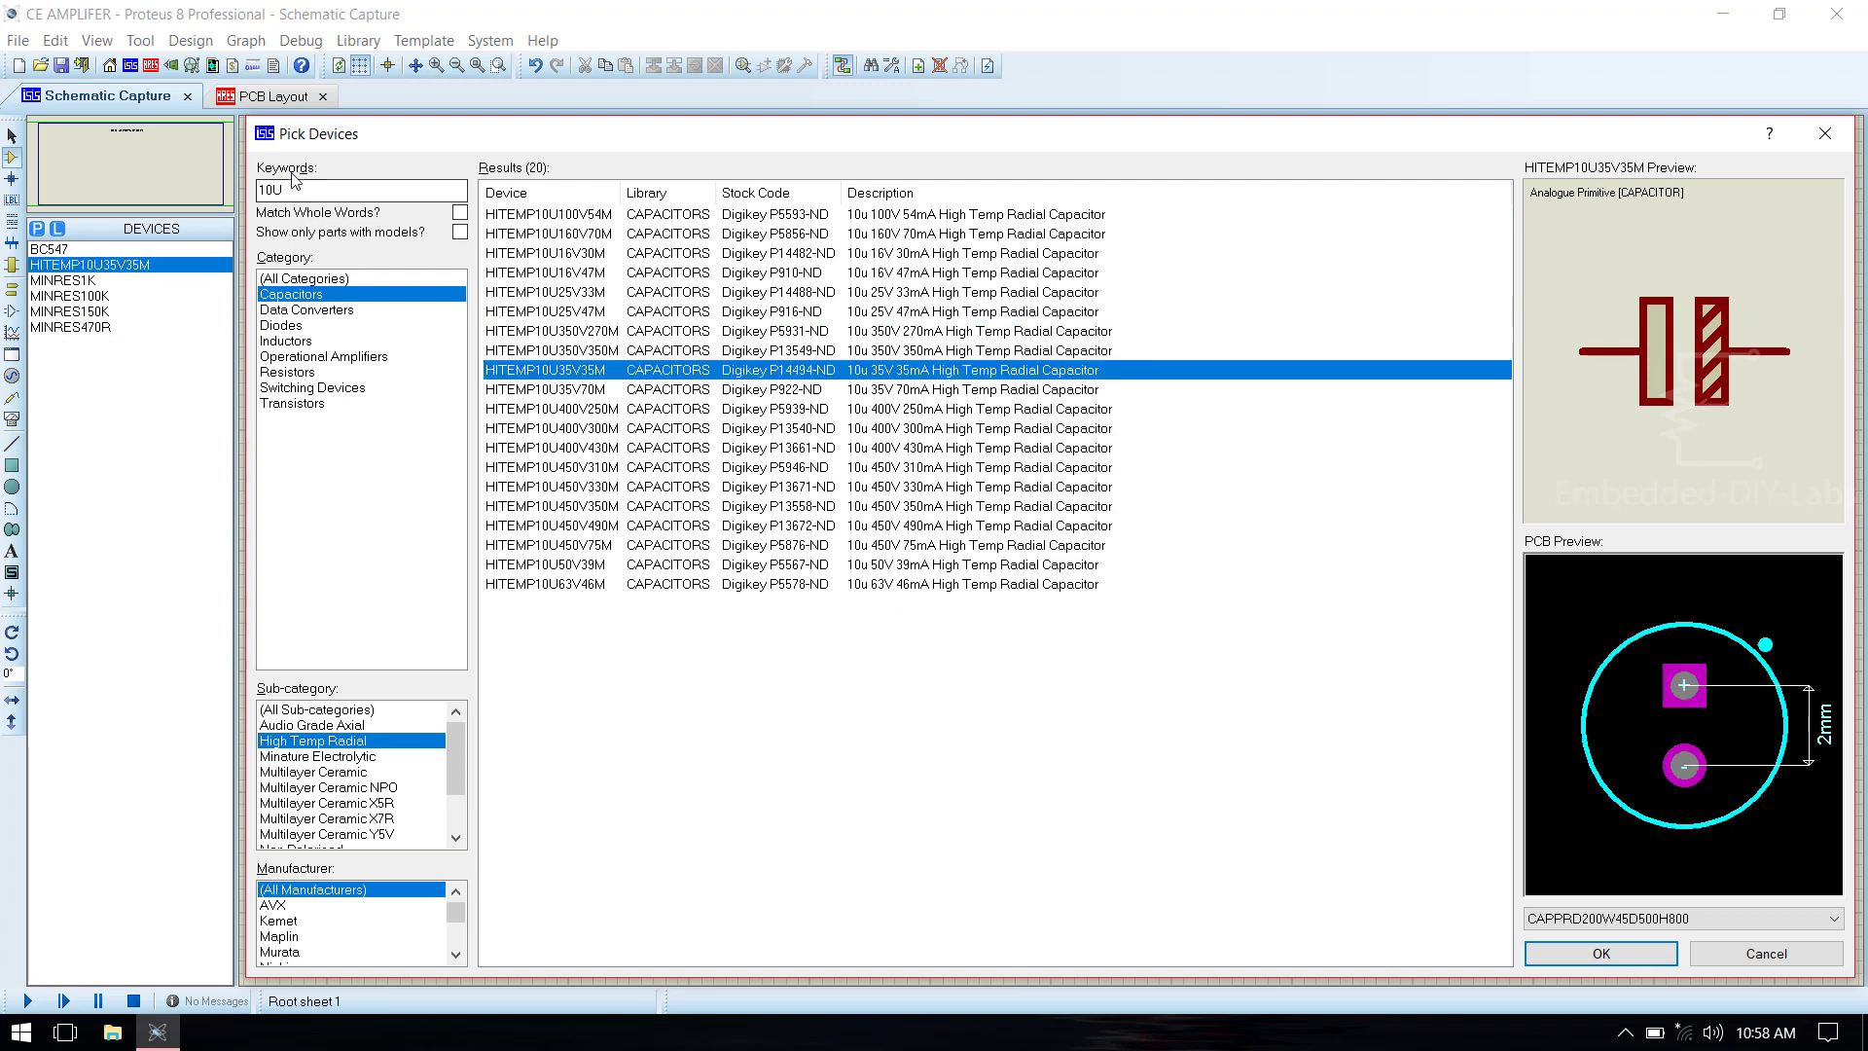
drag(273, 189, 245, 187)
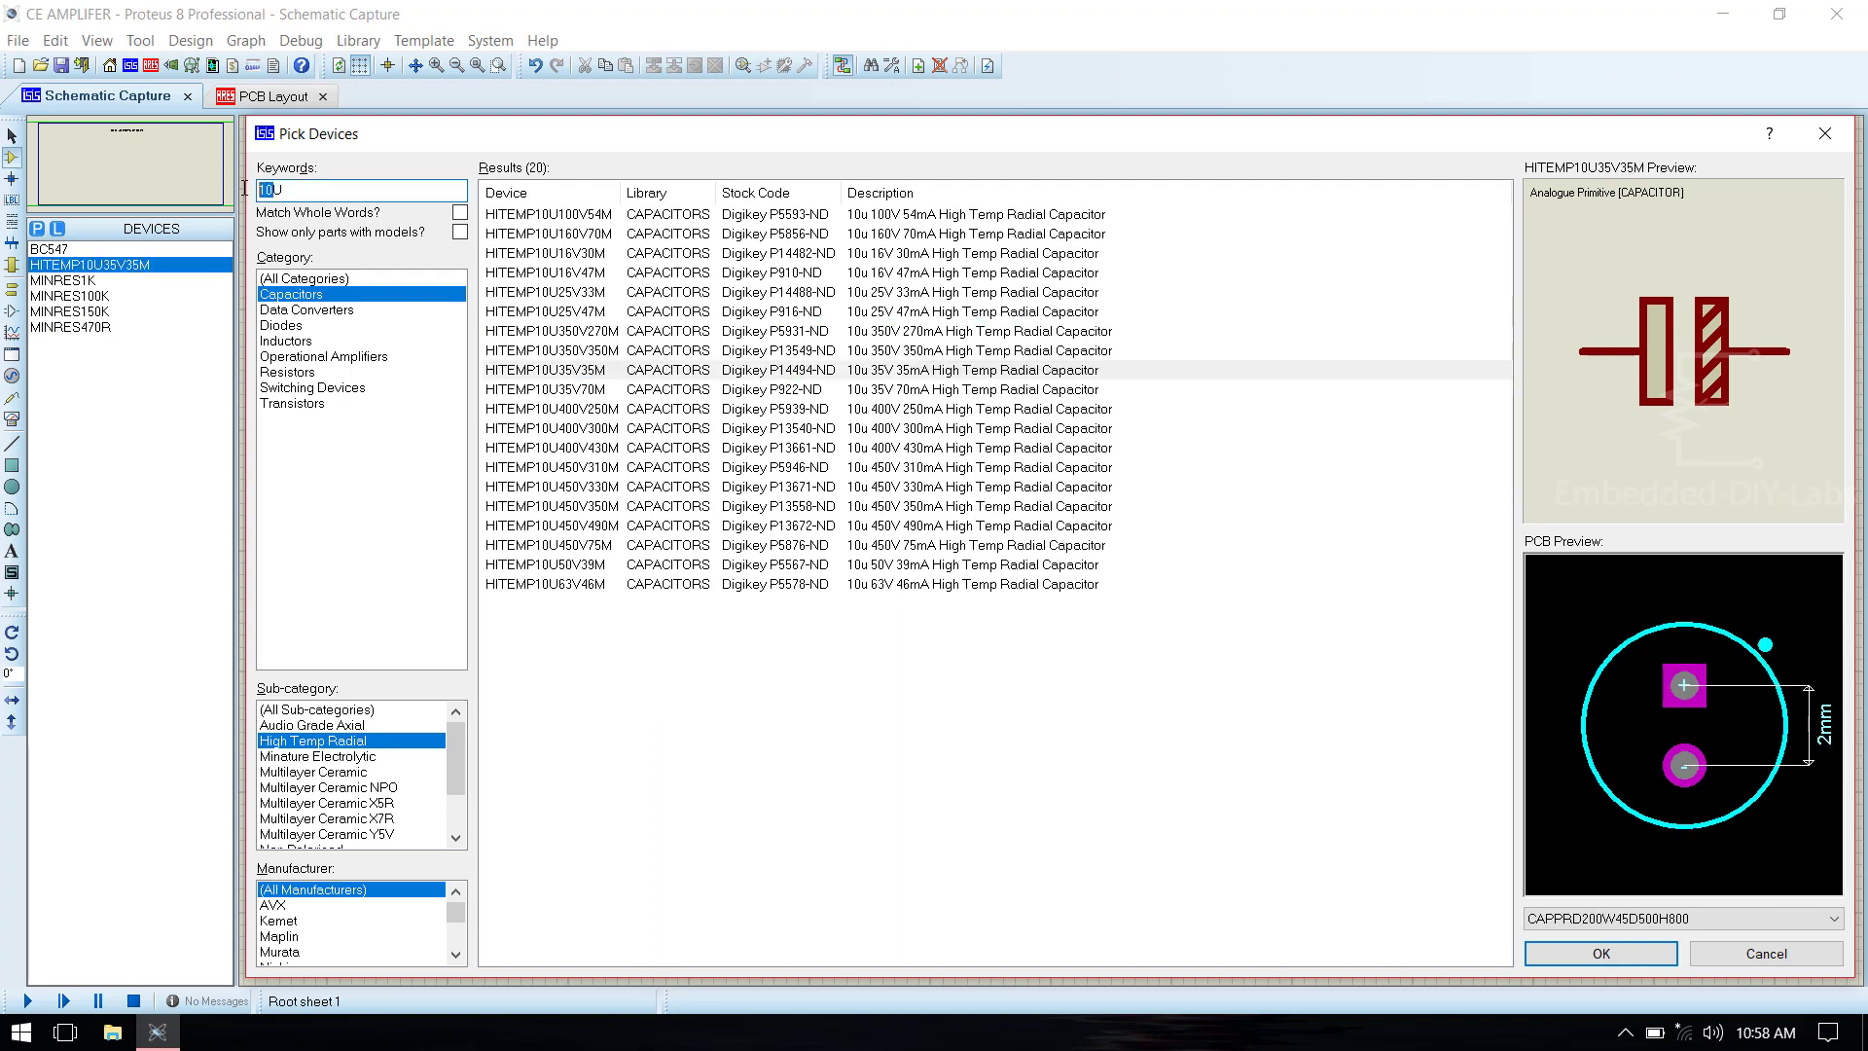
text(47U)
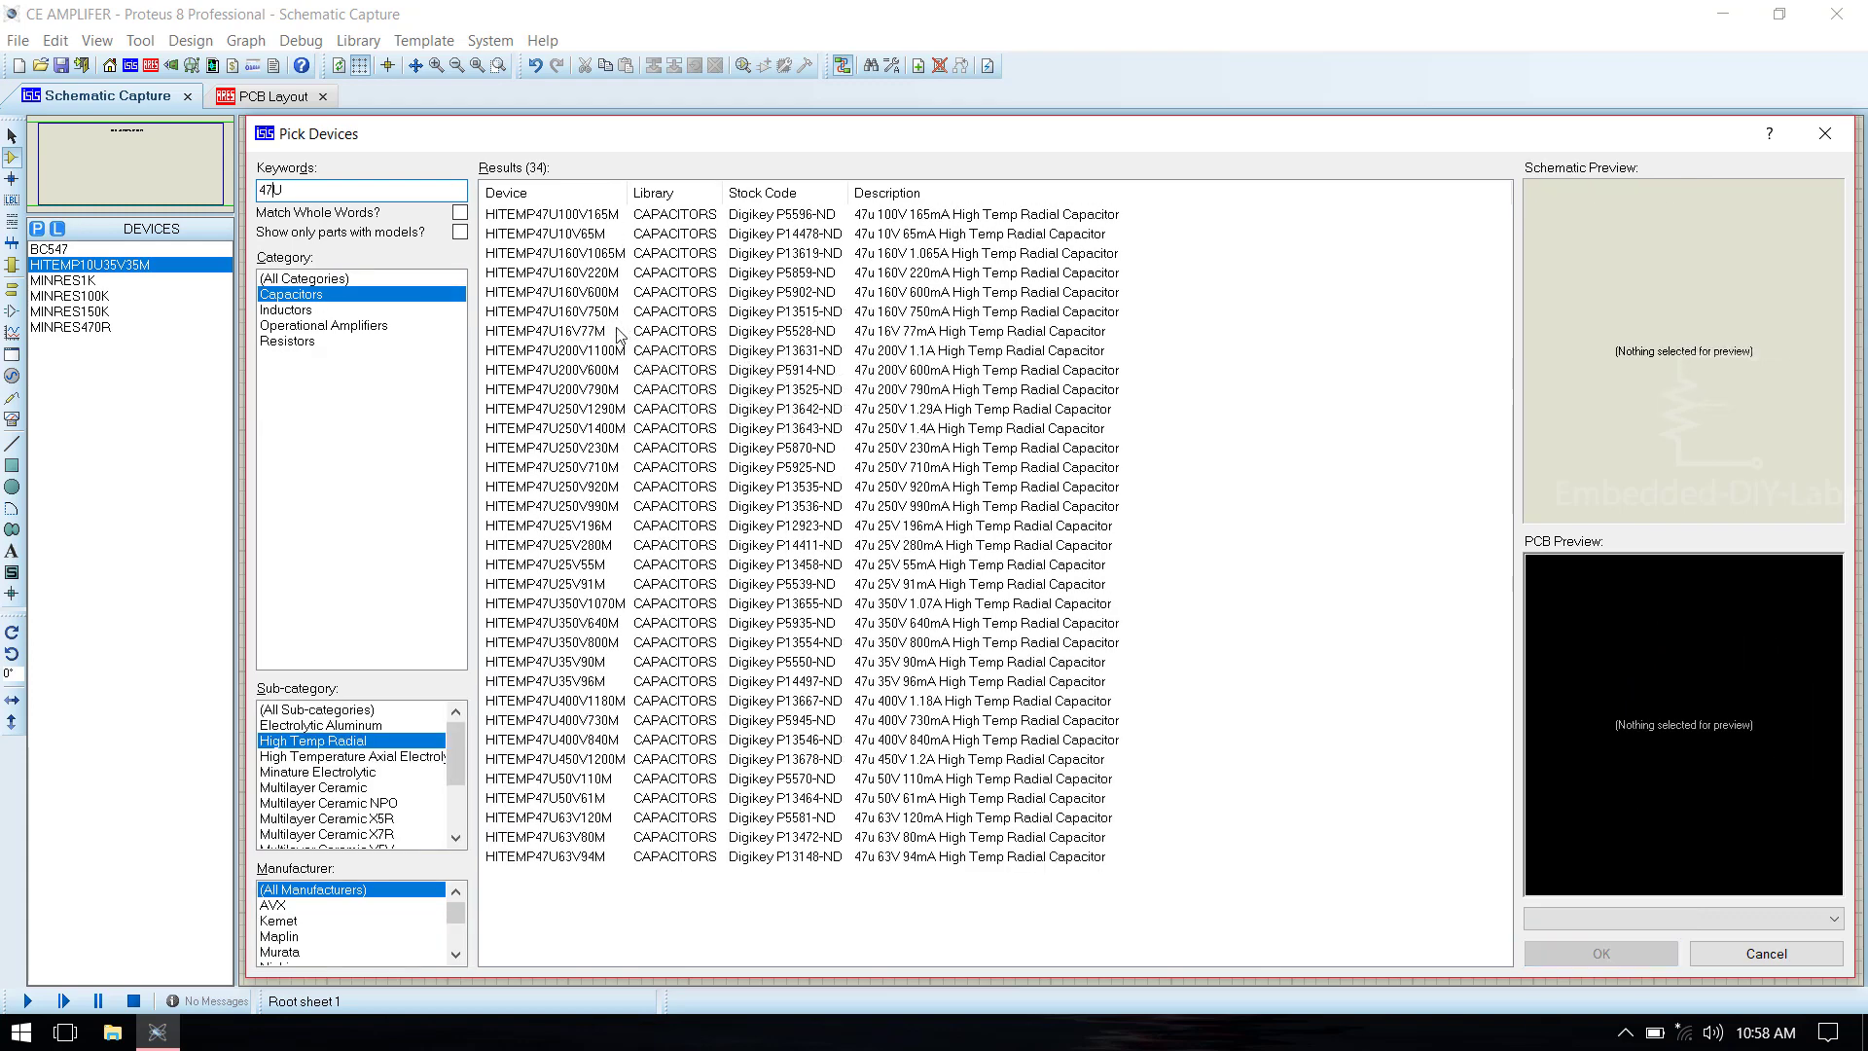
click(617, 333)
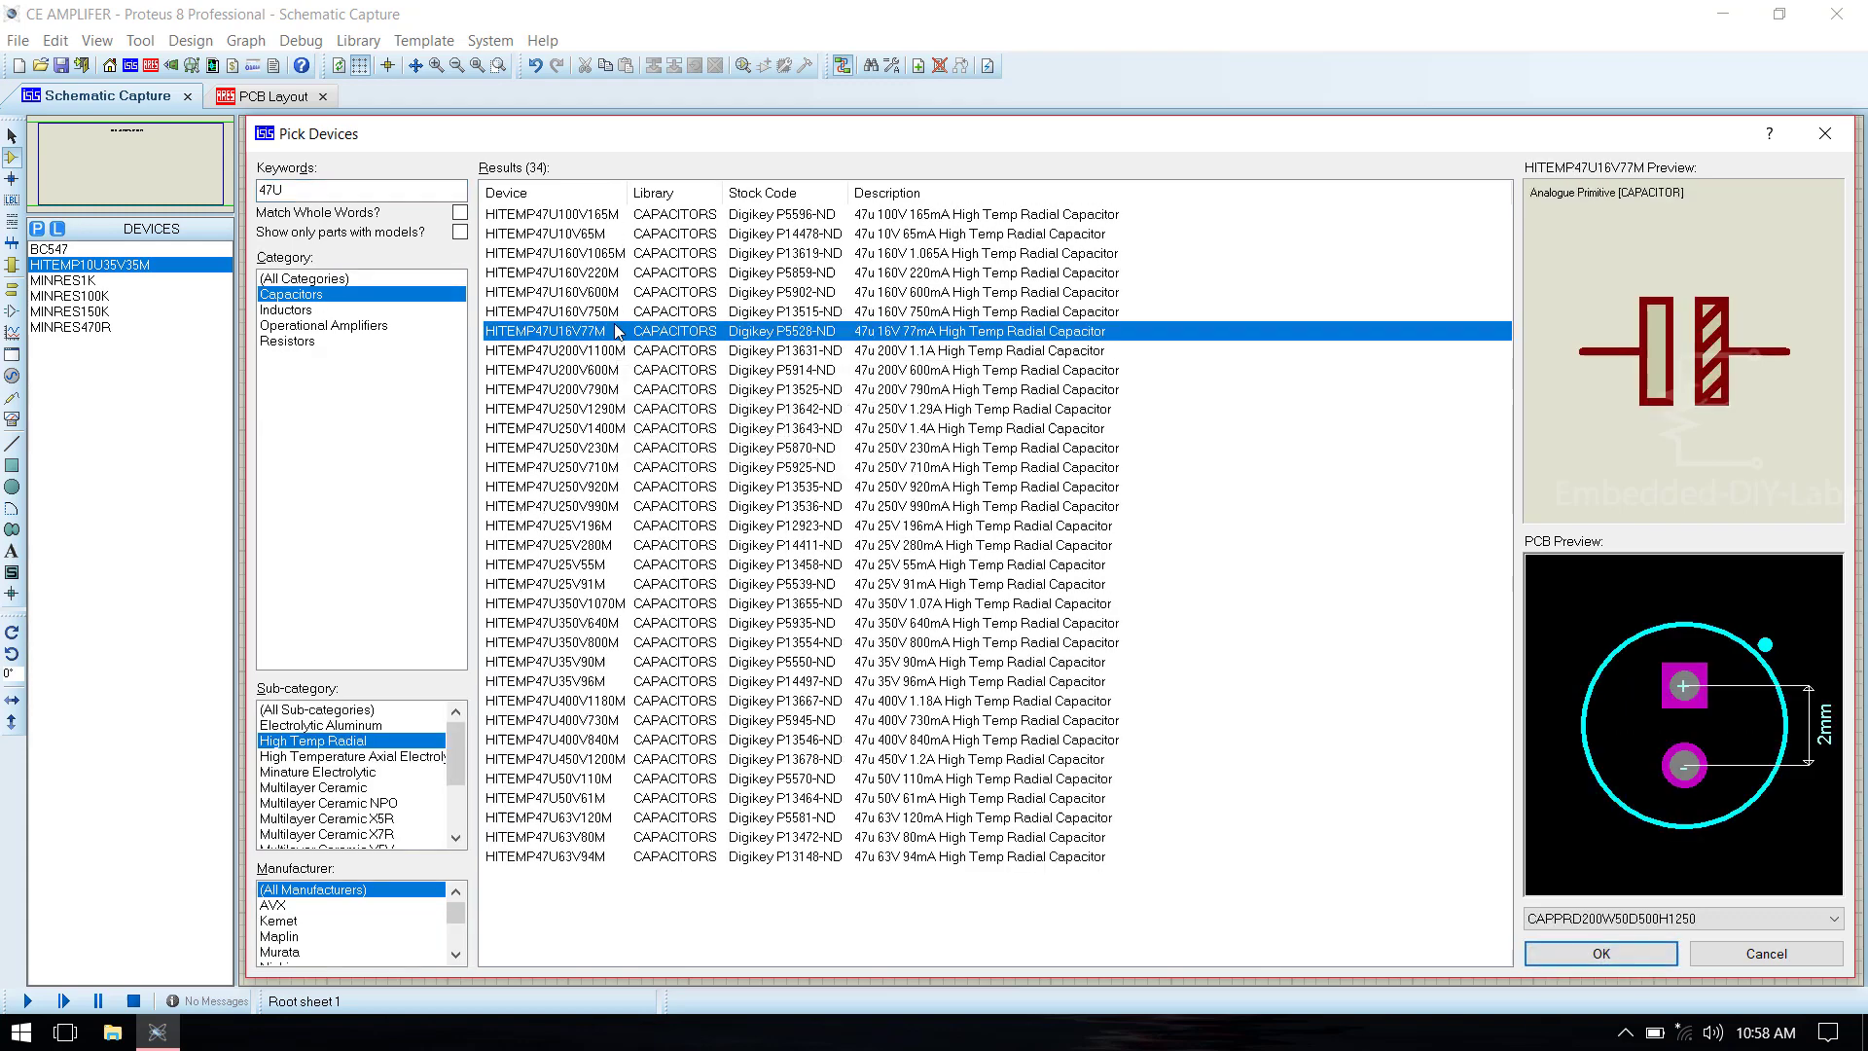
double_click(616, 332)
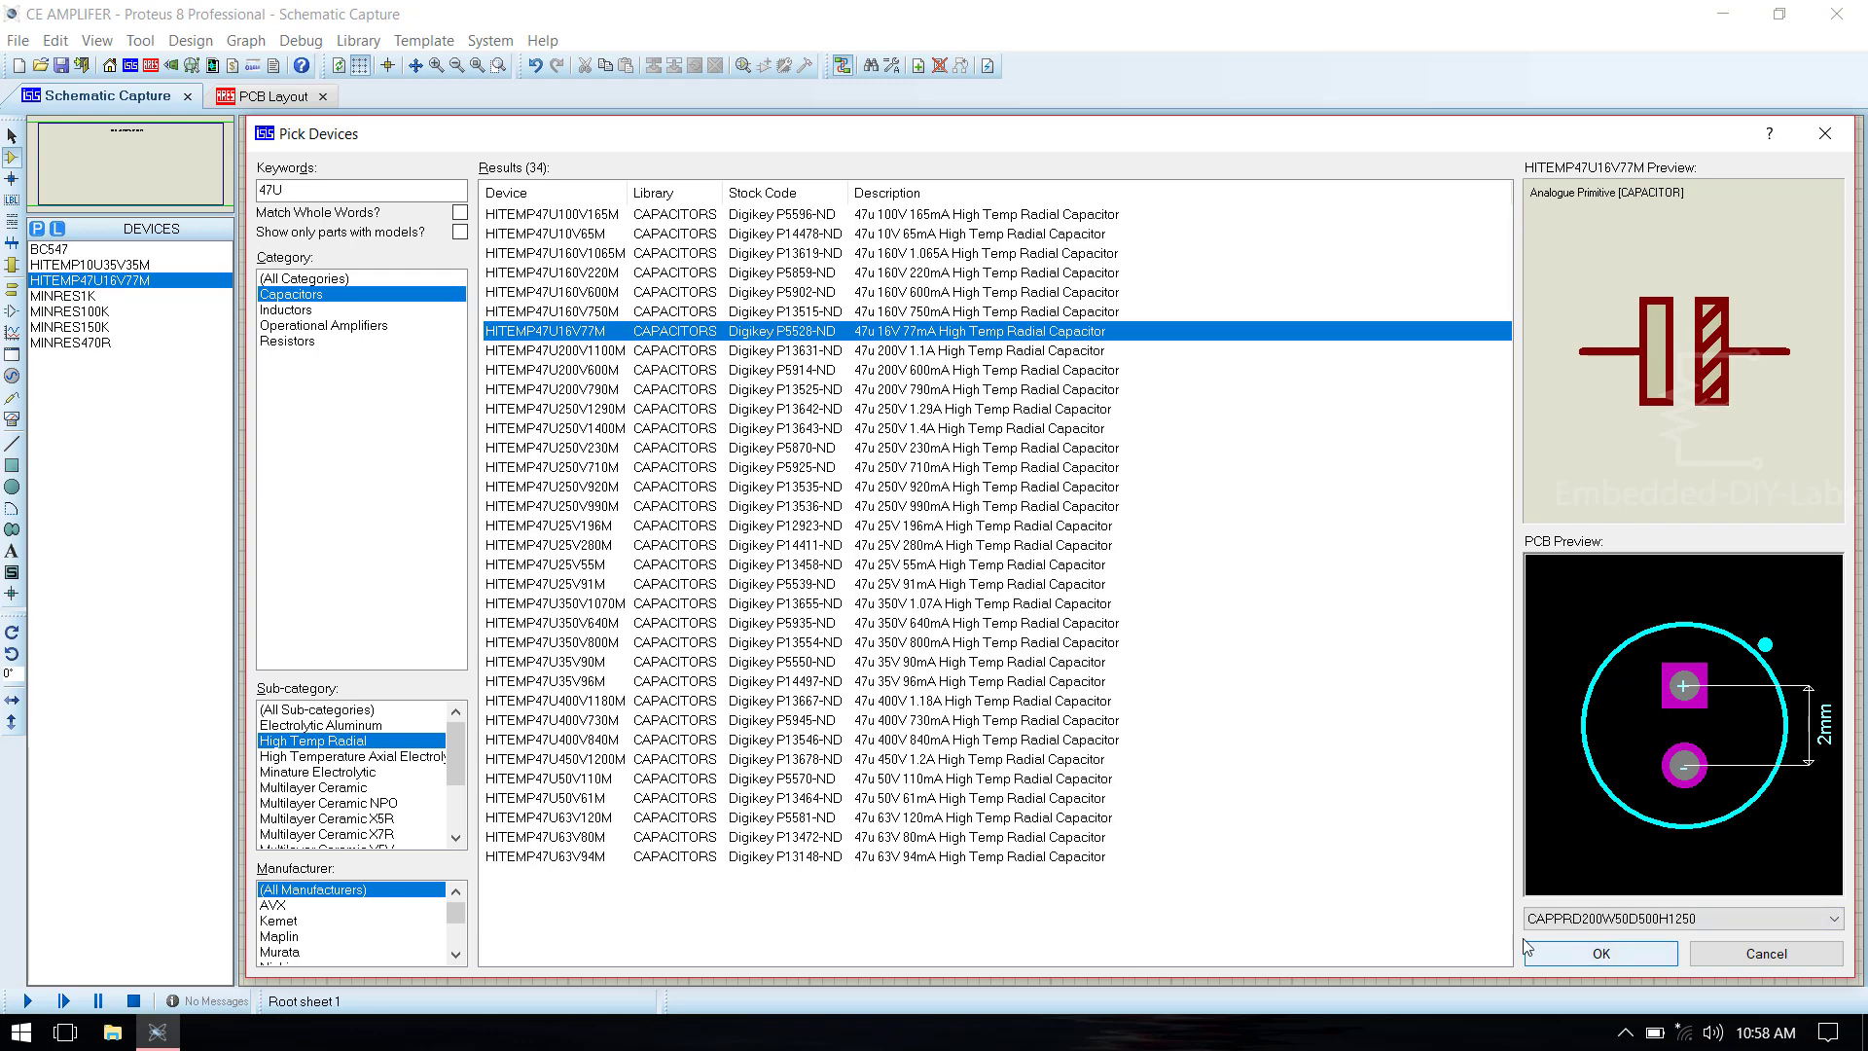
Add the multi-cell BATTERY to the device list and close Pick Devices.
double_click(331, 188)
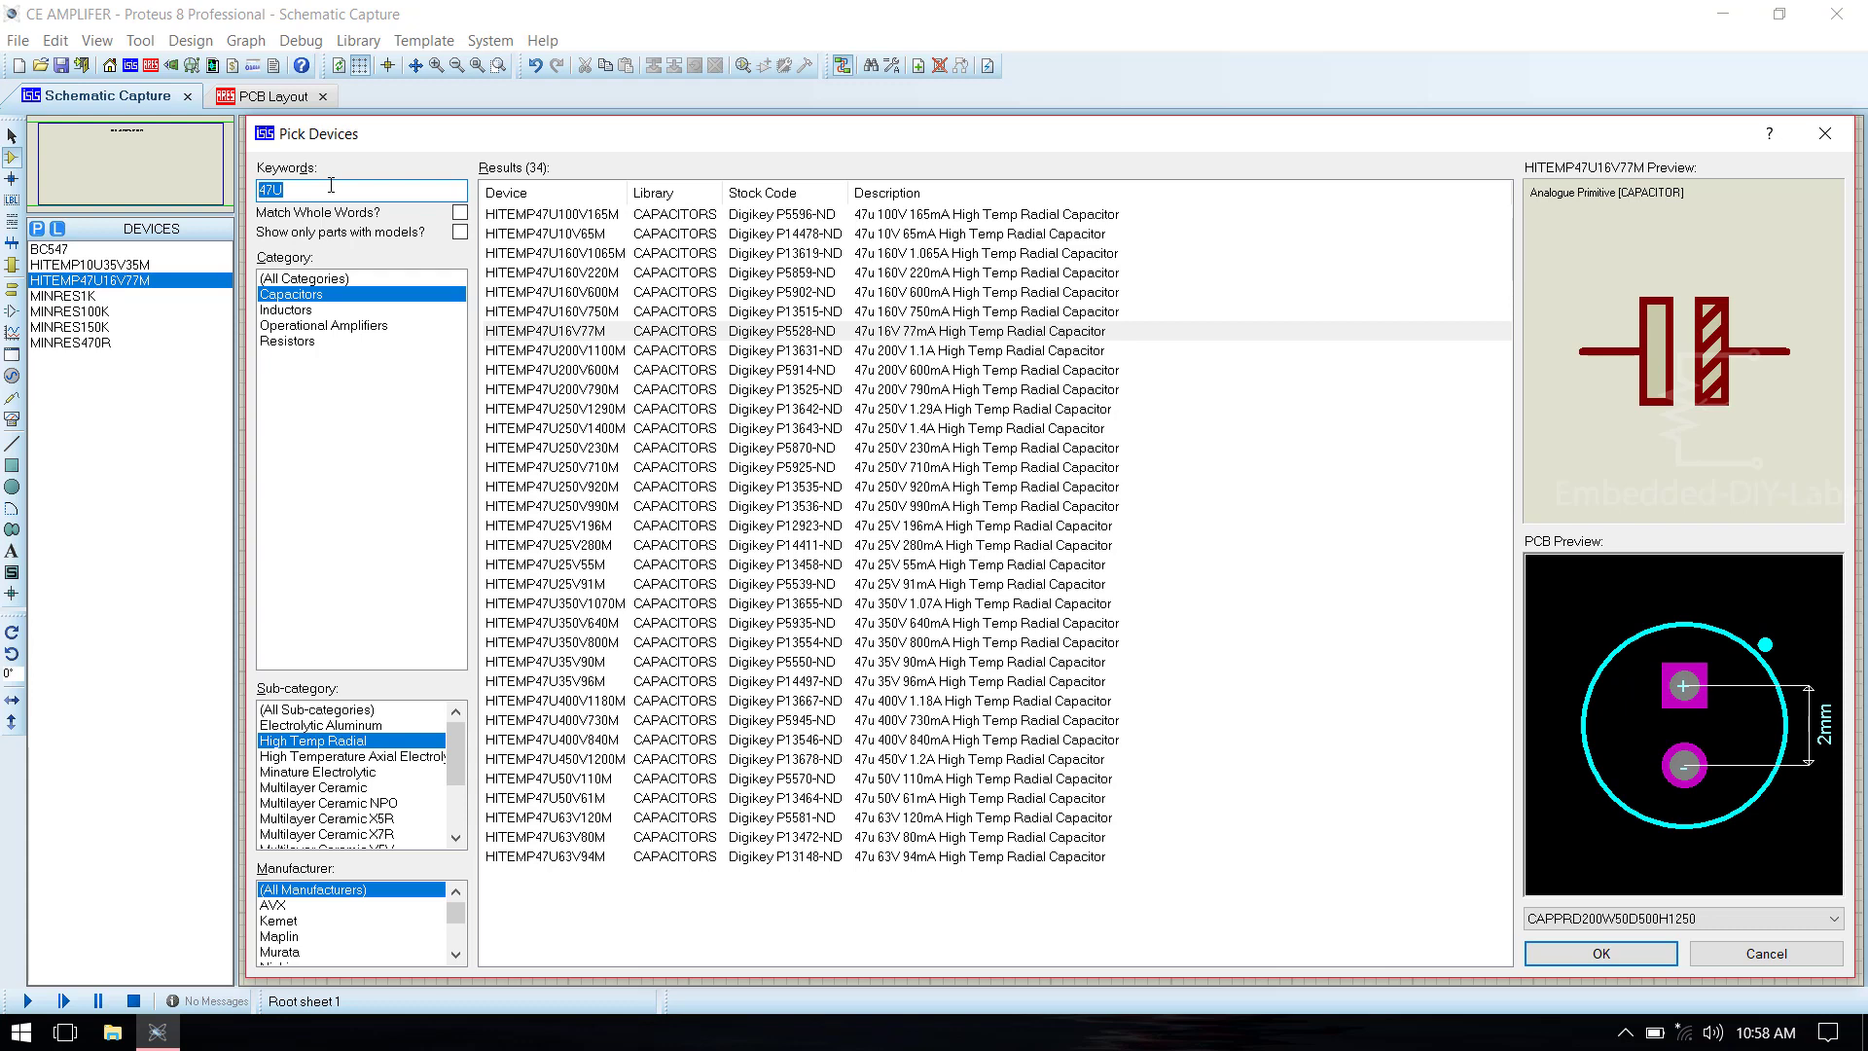
text(BATTERY)
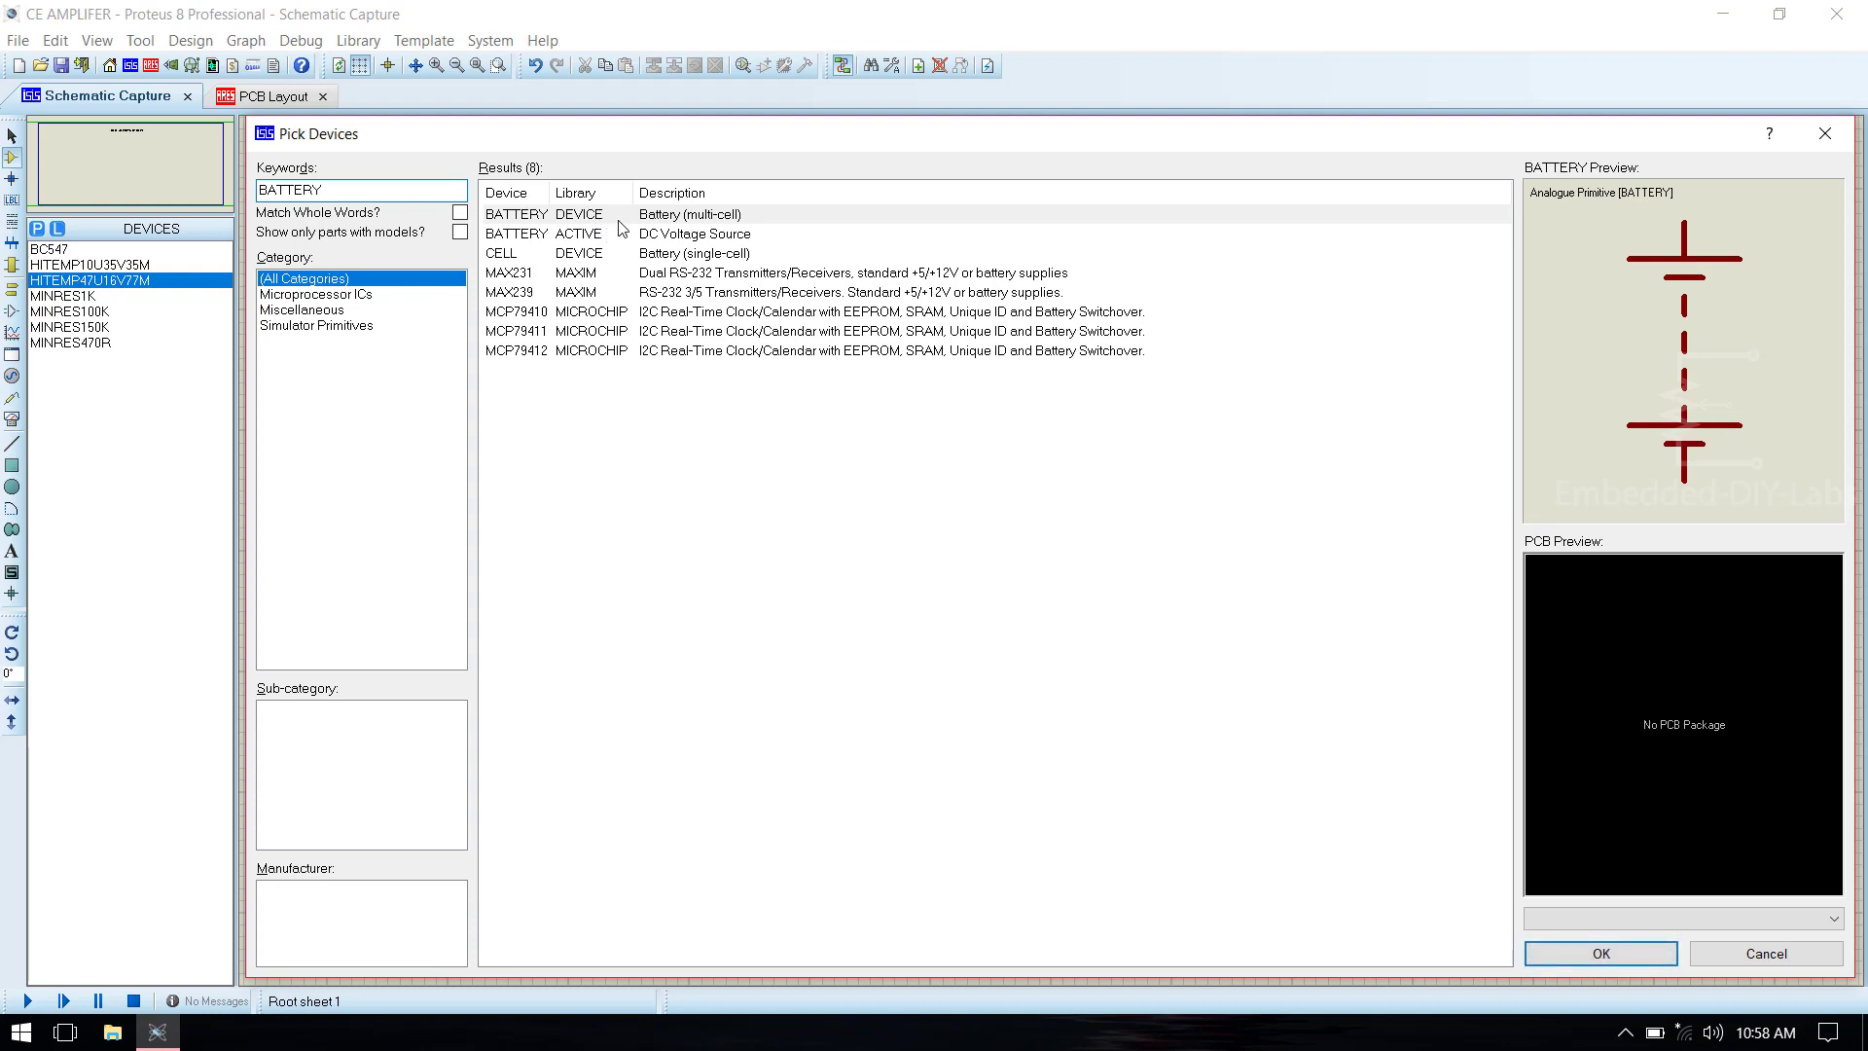
click(626, 235)
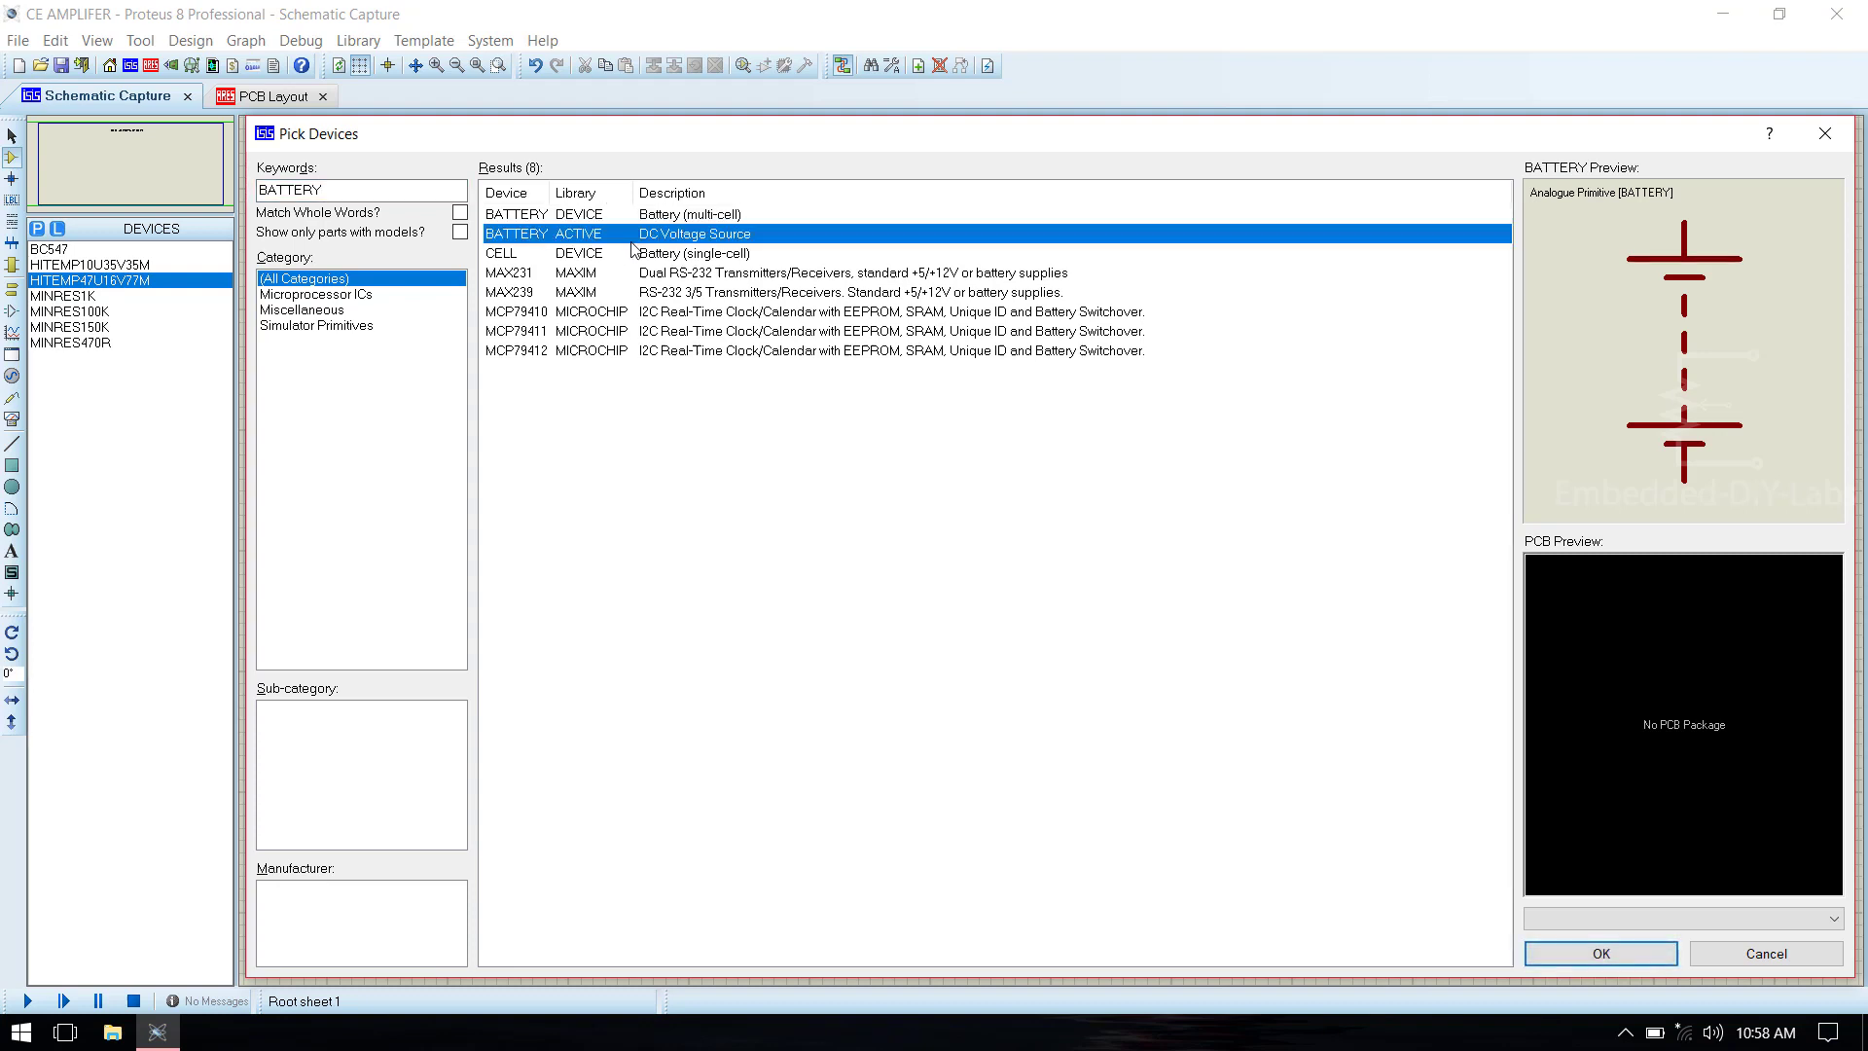
click(635, 253)
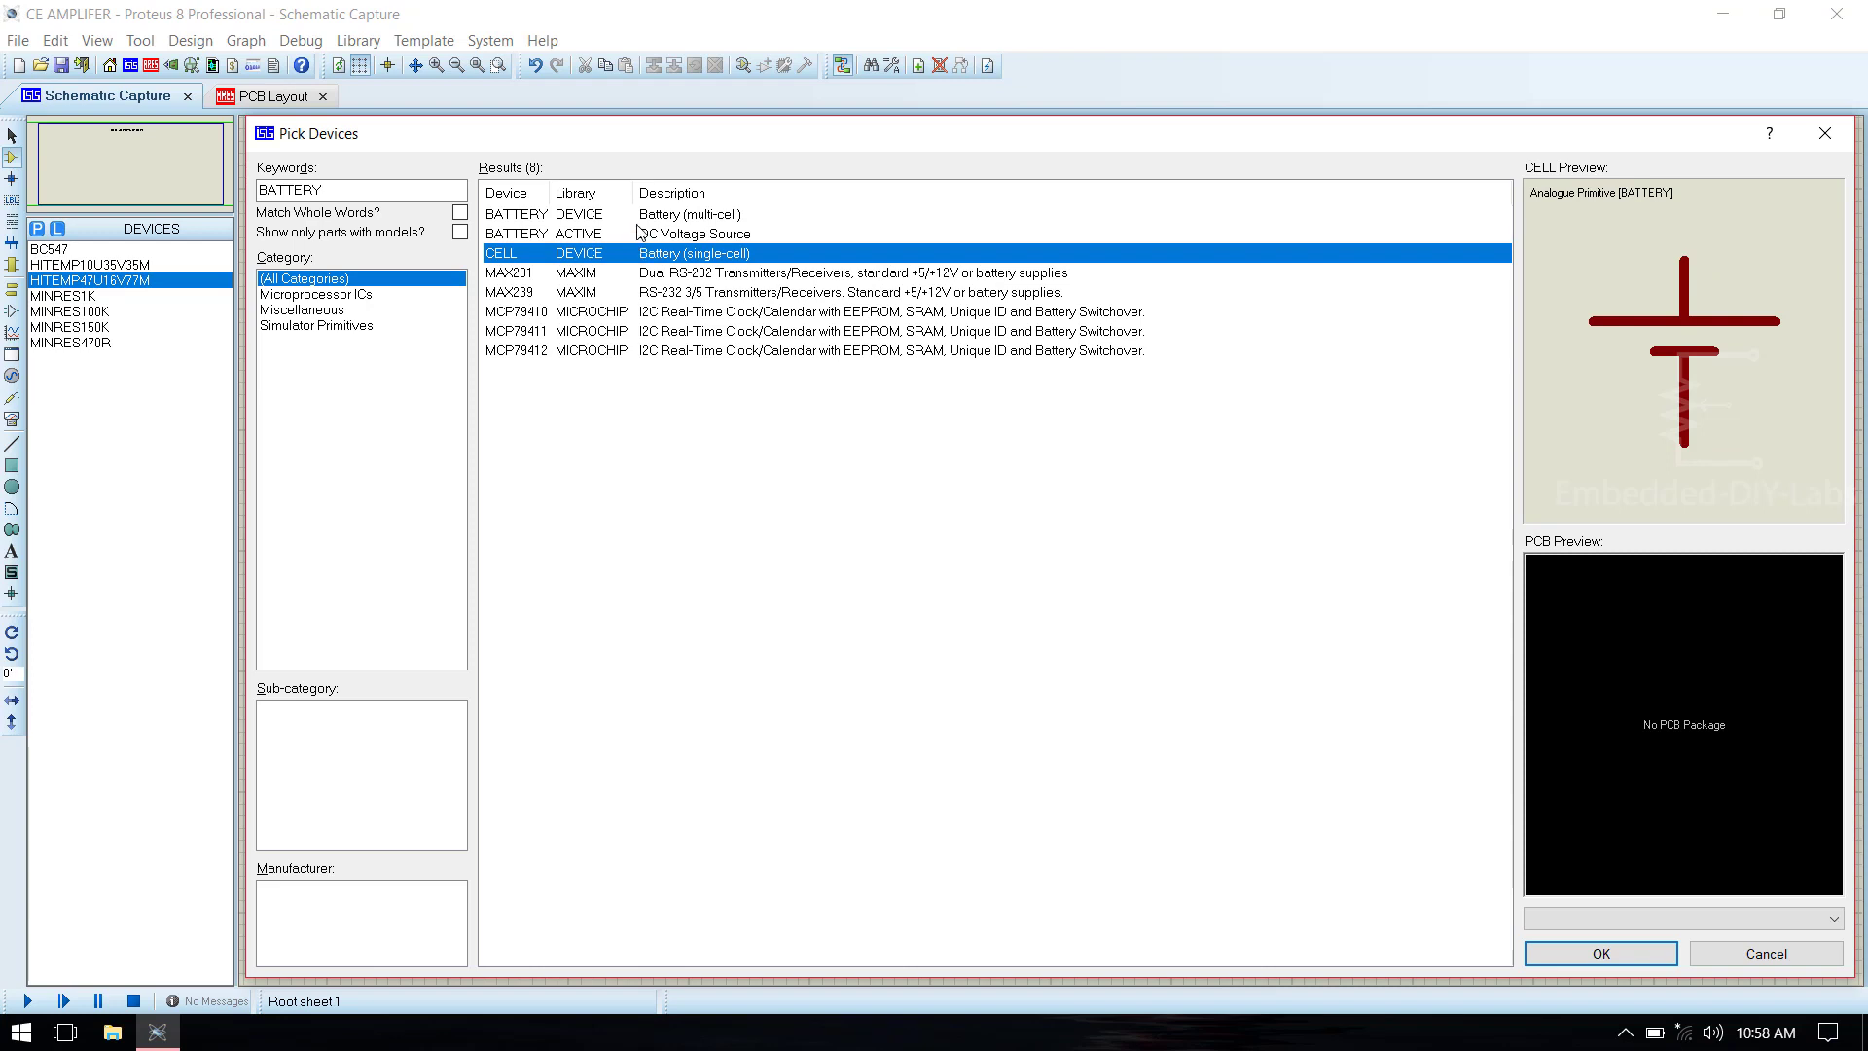
click(640, 216)
double_click(640, 216)
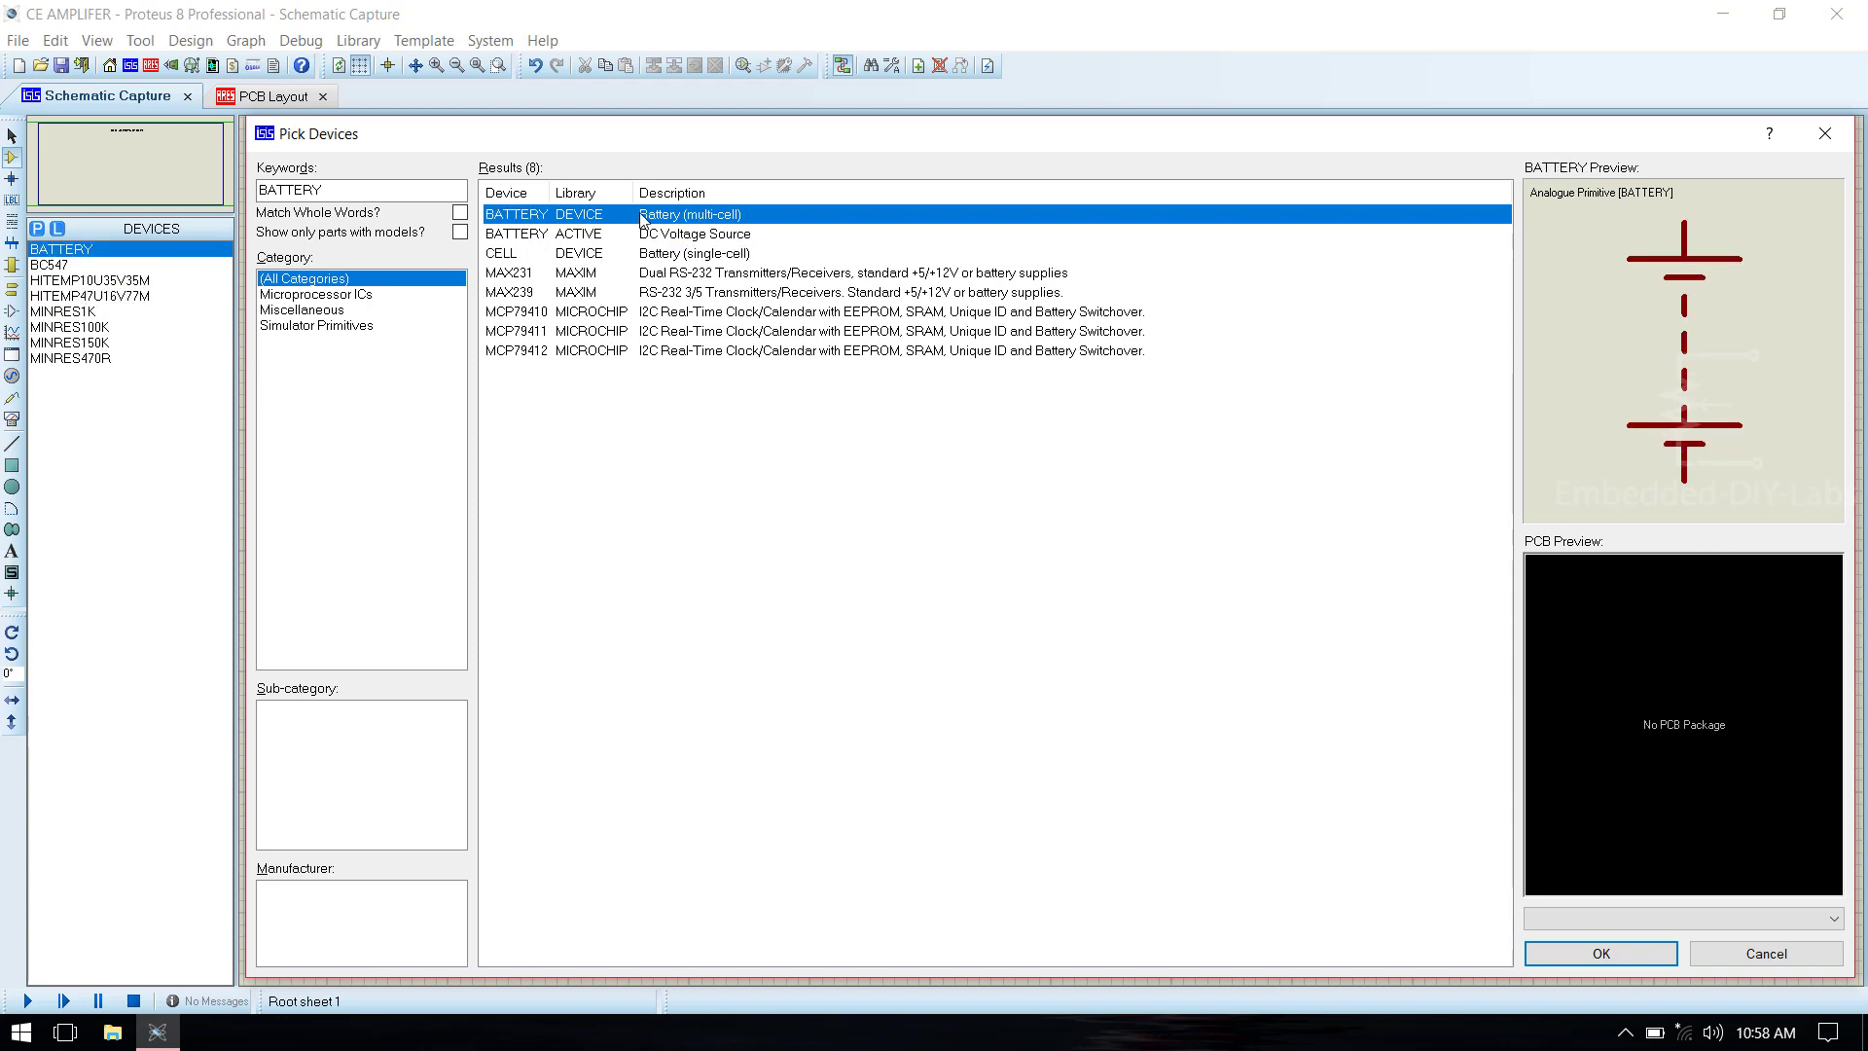
click(1601, 952)
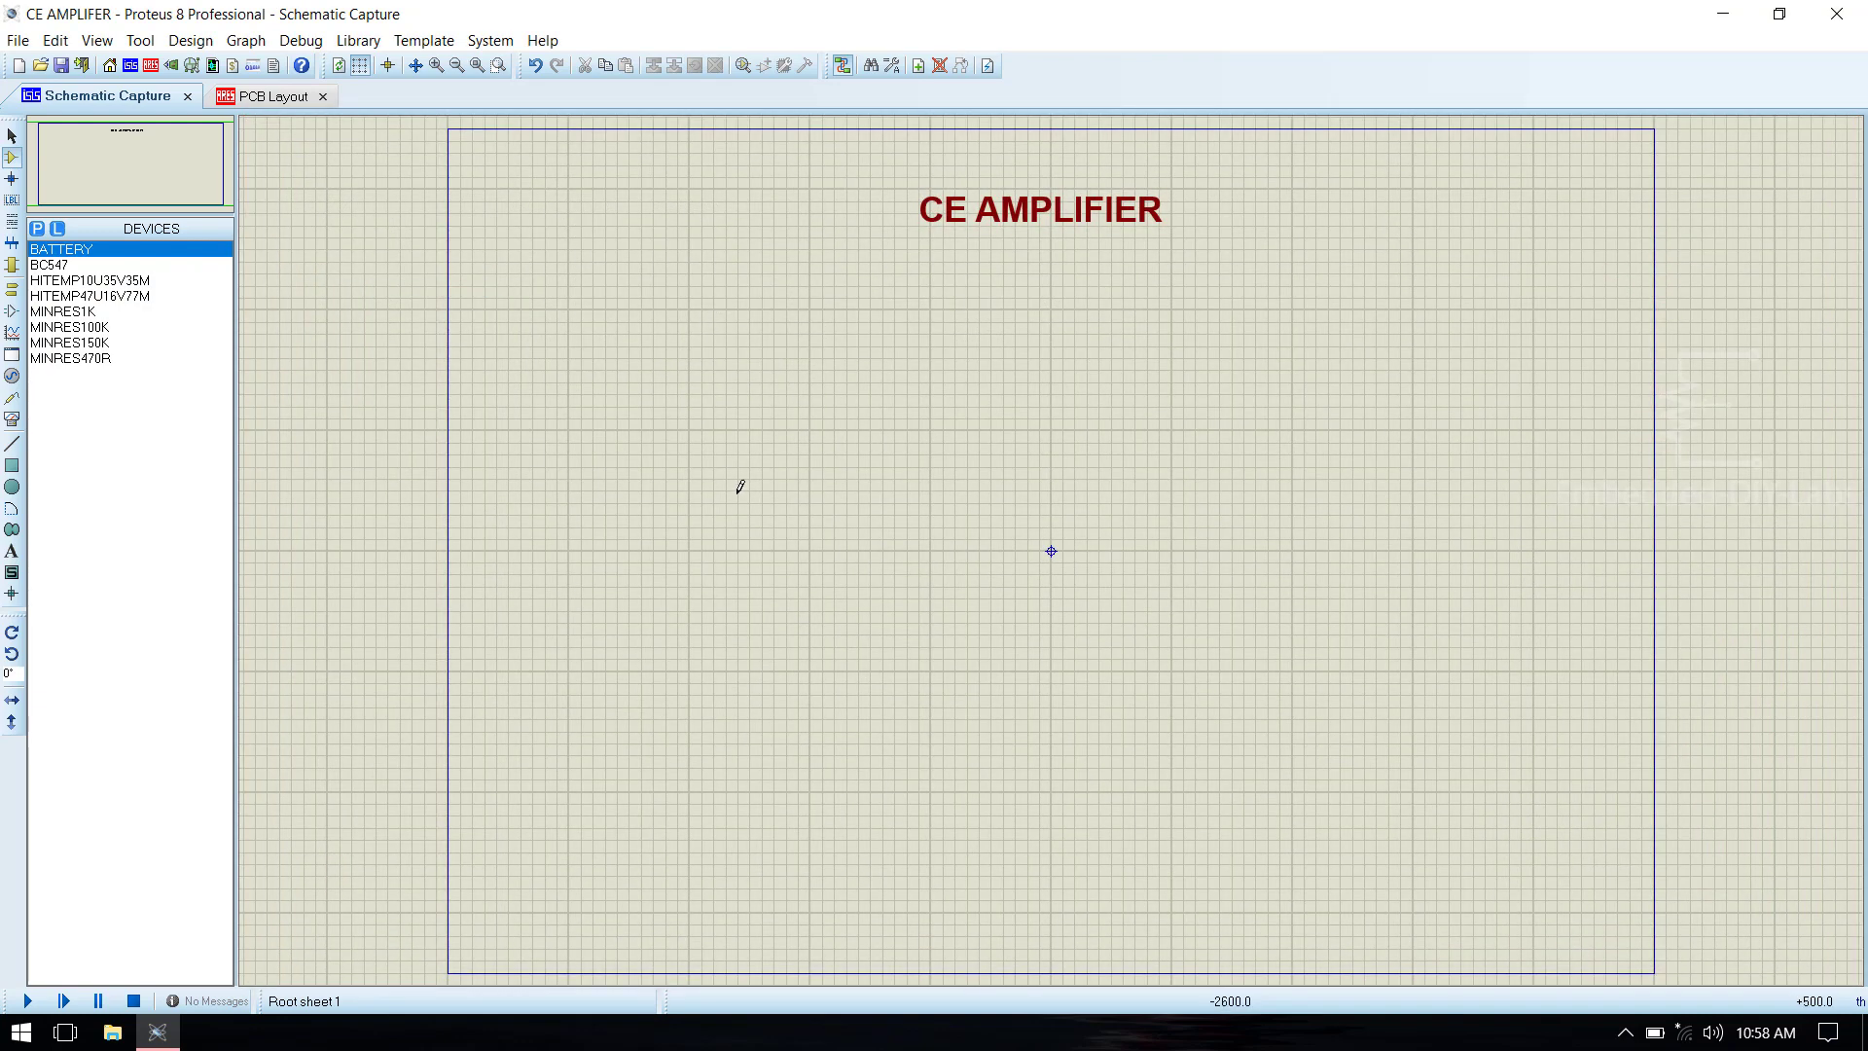
Save the project and place the BC547 transistor Q1 near the sheet centre.
key(ctrl+s)
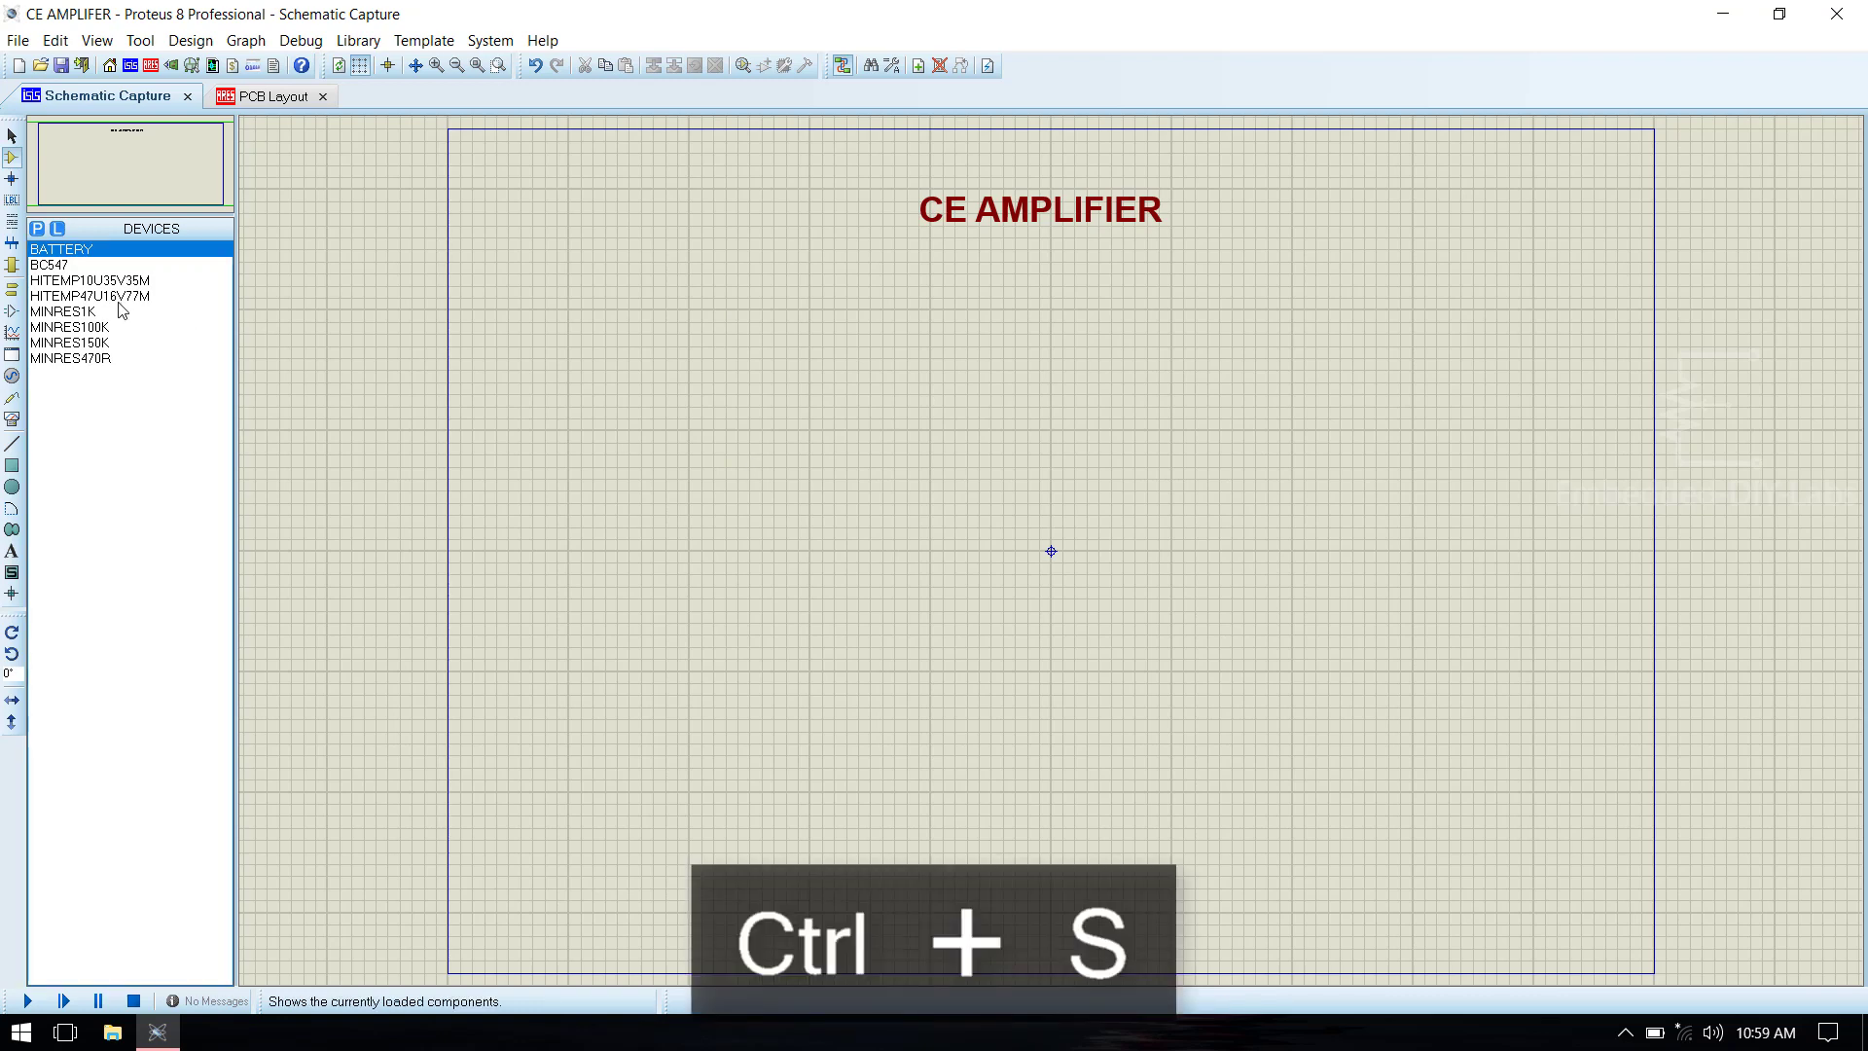
click(89, 266)
click(1049, 553)
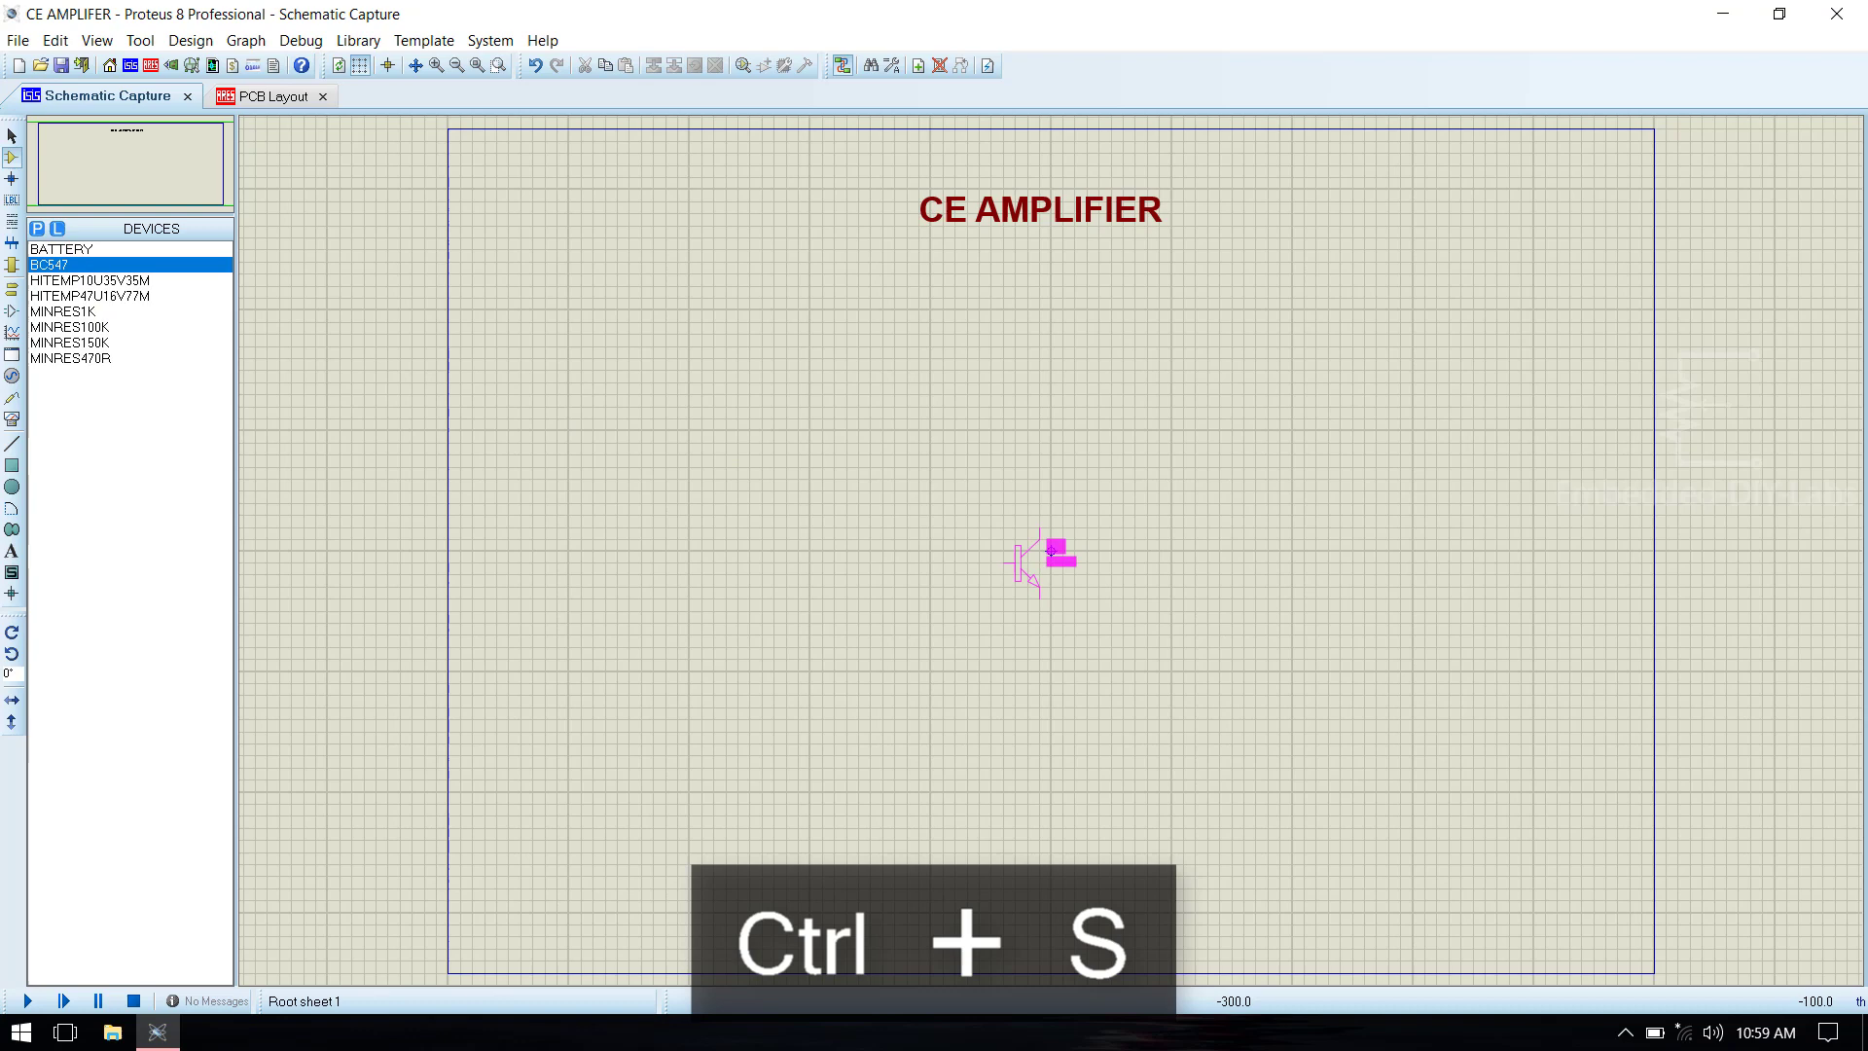
click(1051, 550)
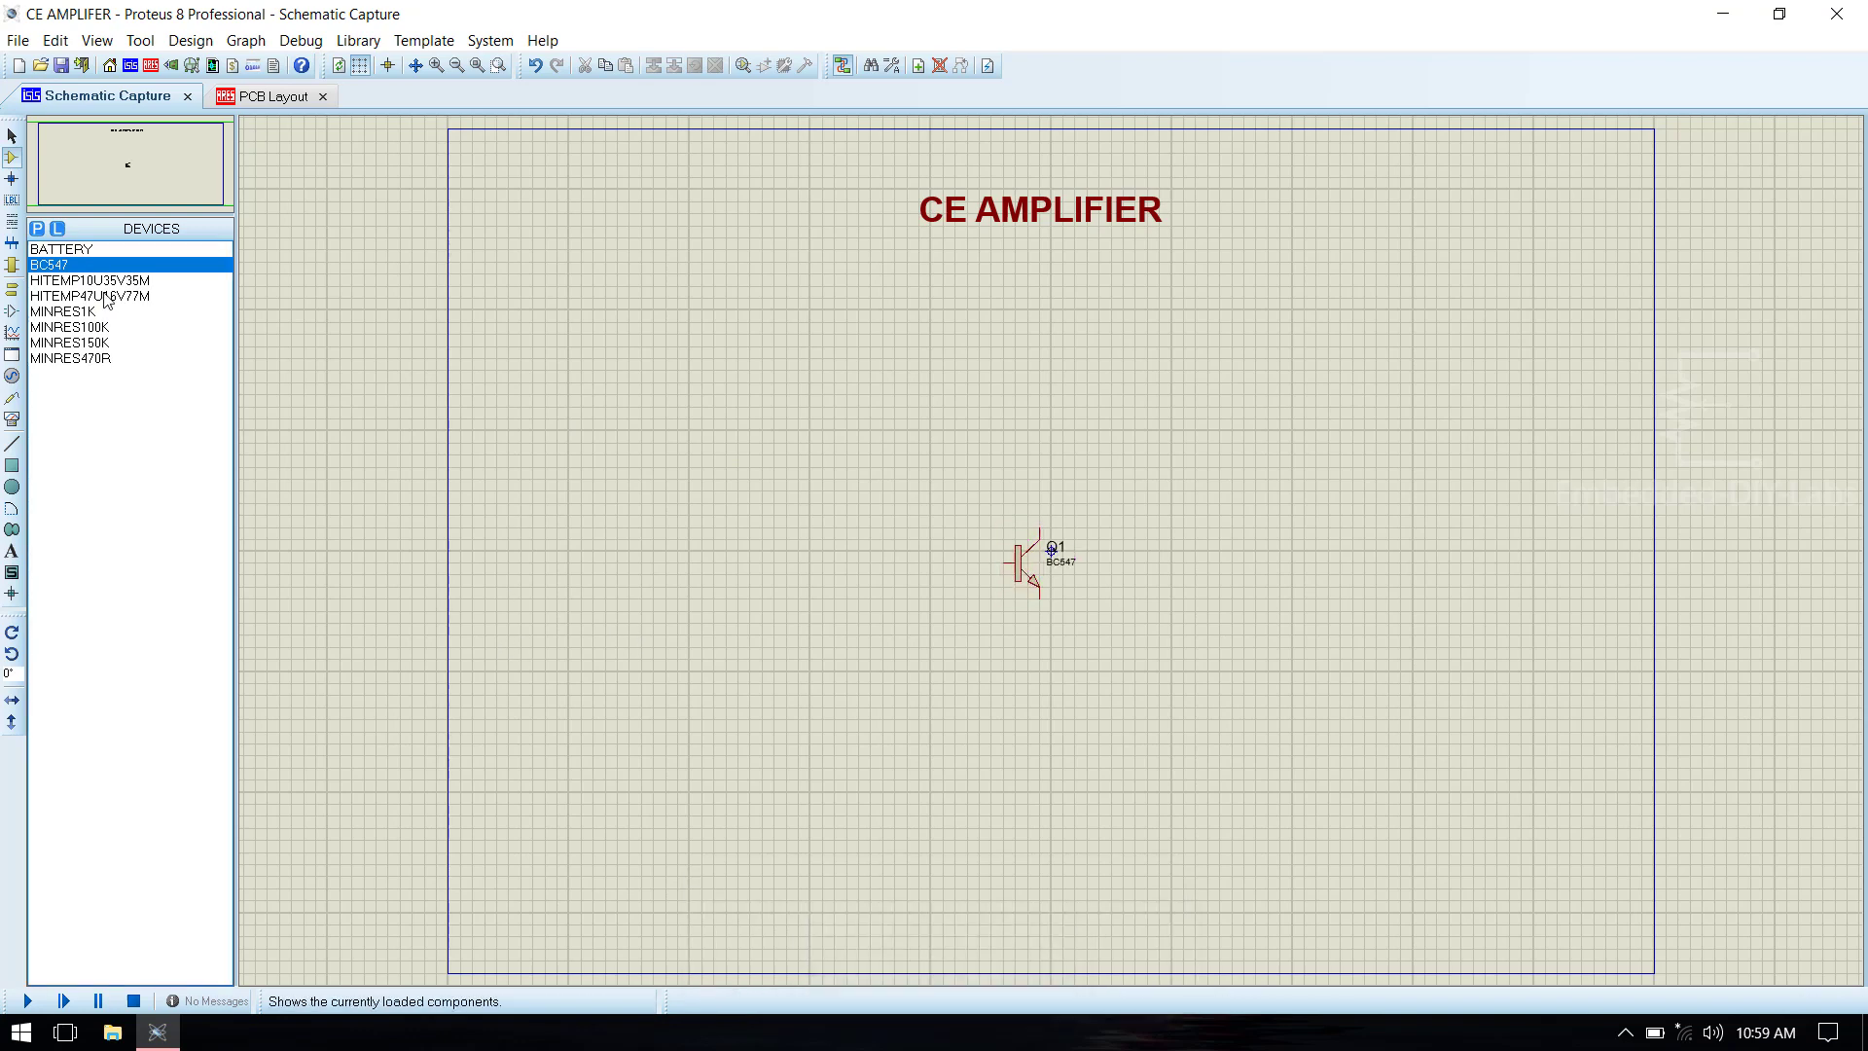
Place vertical resistors R1 (100k) and R2 (150k) left of the transistor.
click(68, 327)
click(807, 453)
click(808, 454)
right_click(822, 454)
click(908, 471)
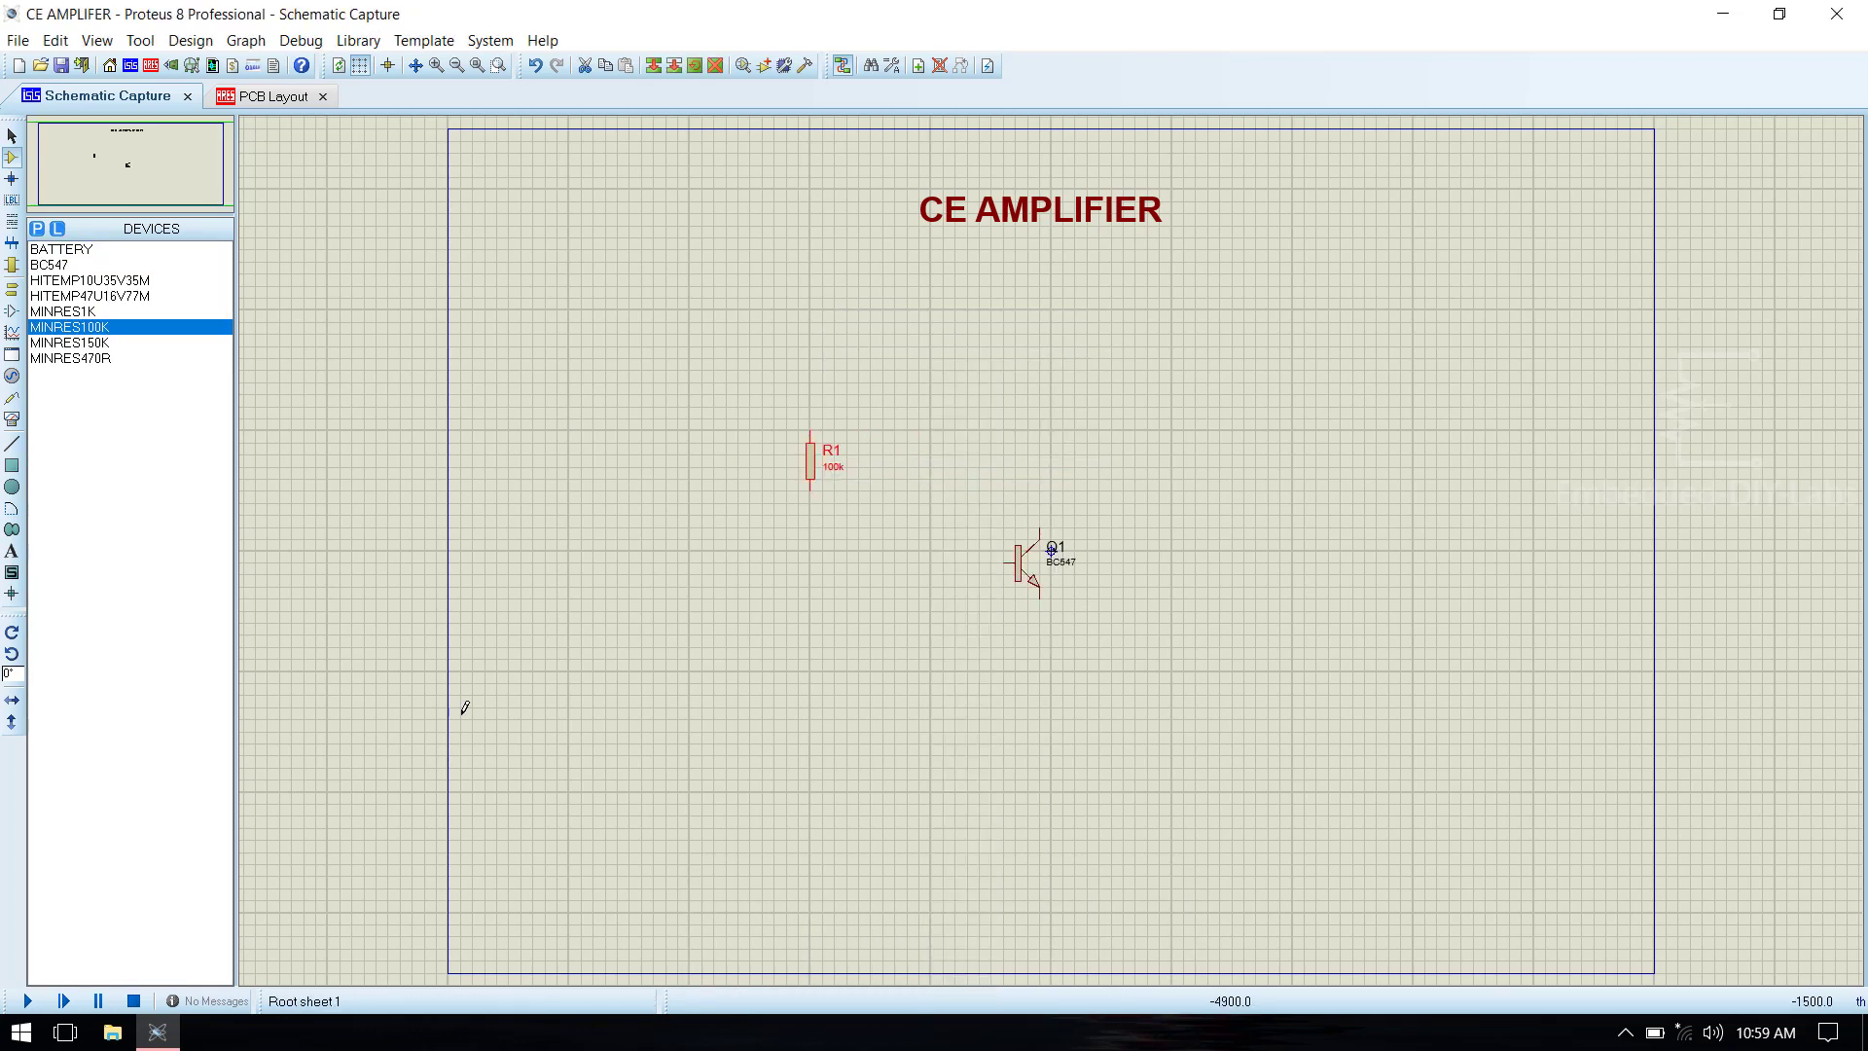
click(68, 343)
click(792, 623)
click(792, 624)
right_click(793, 622)
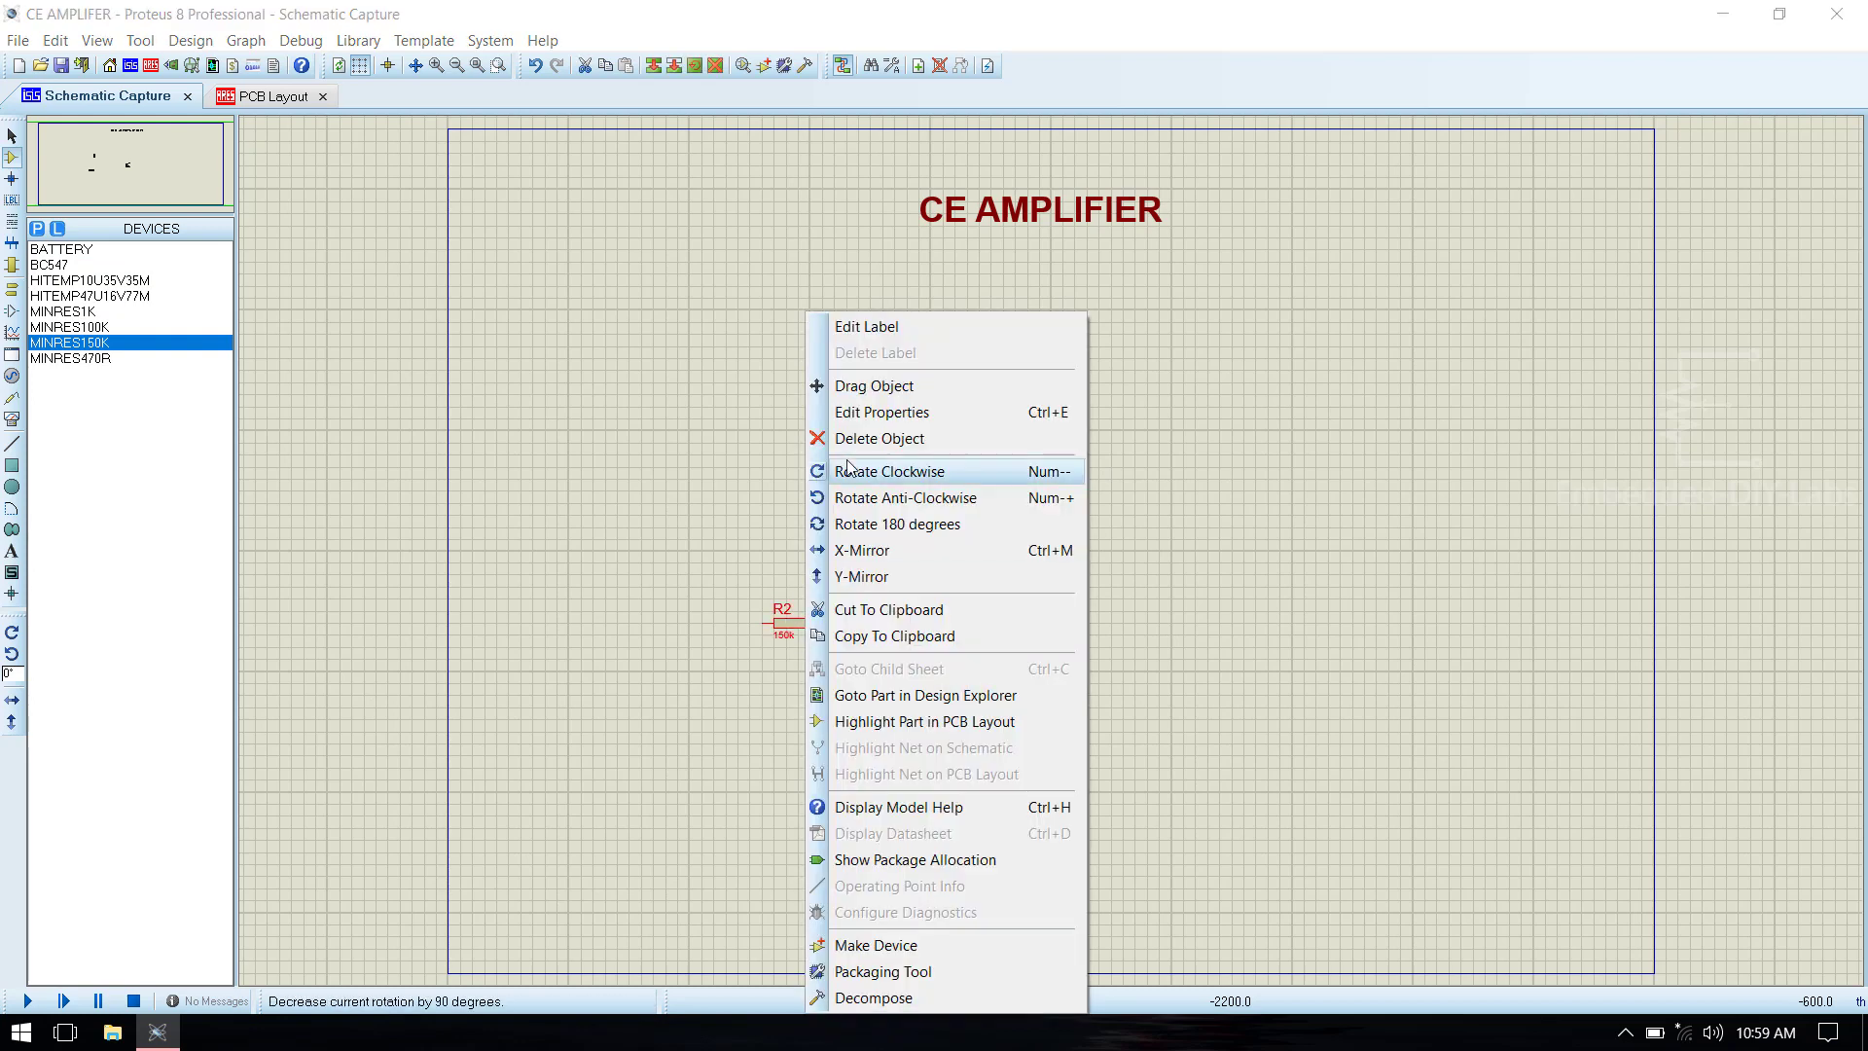
click(897, 472)
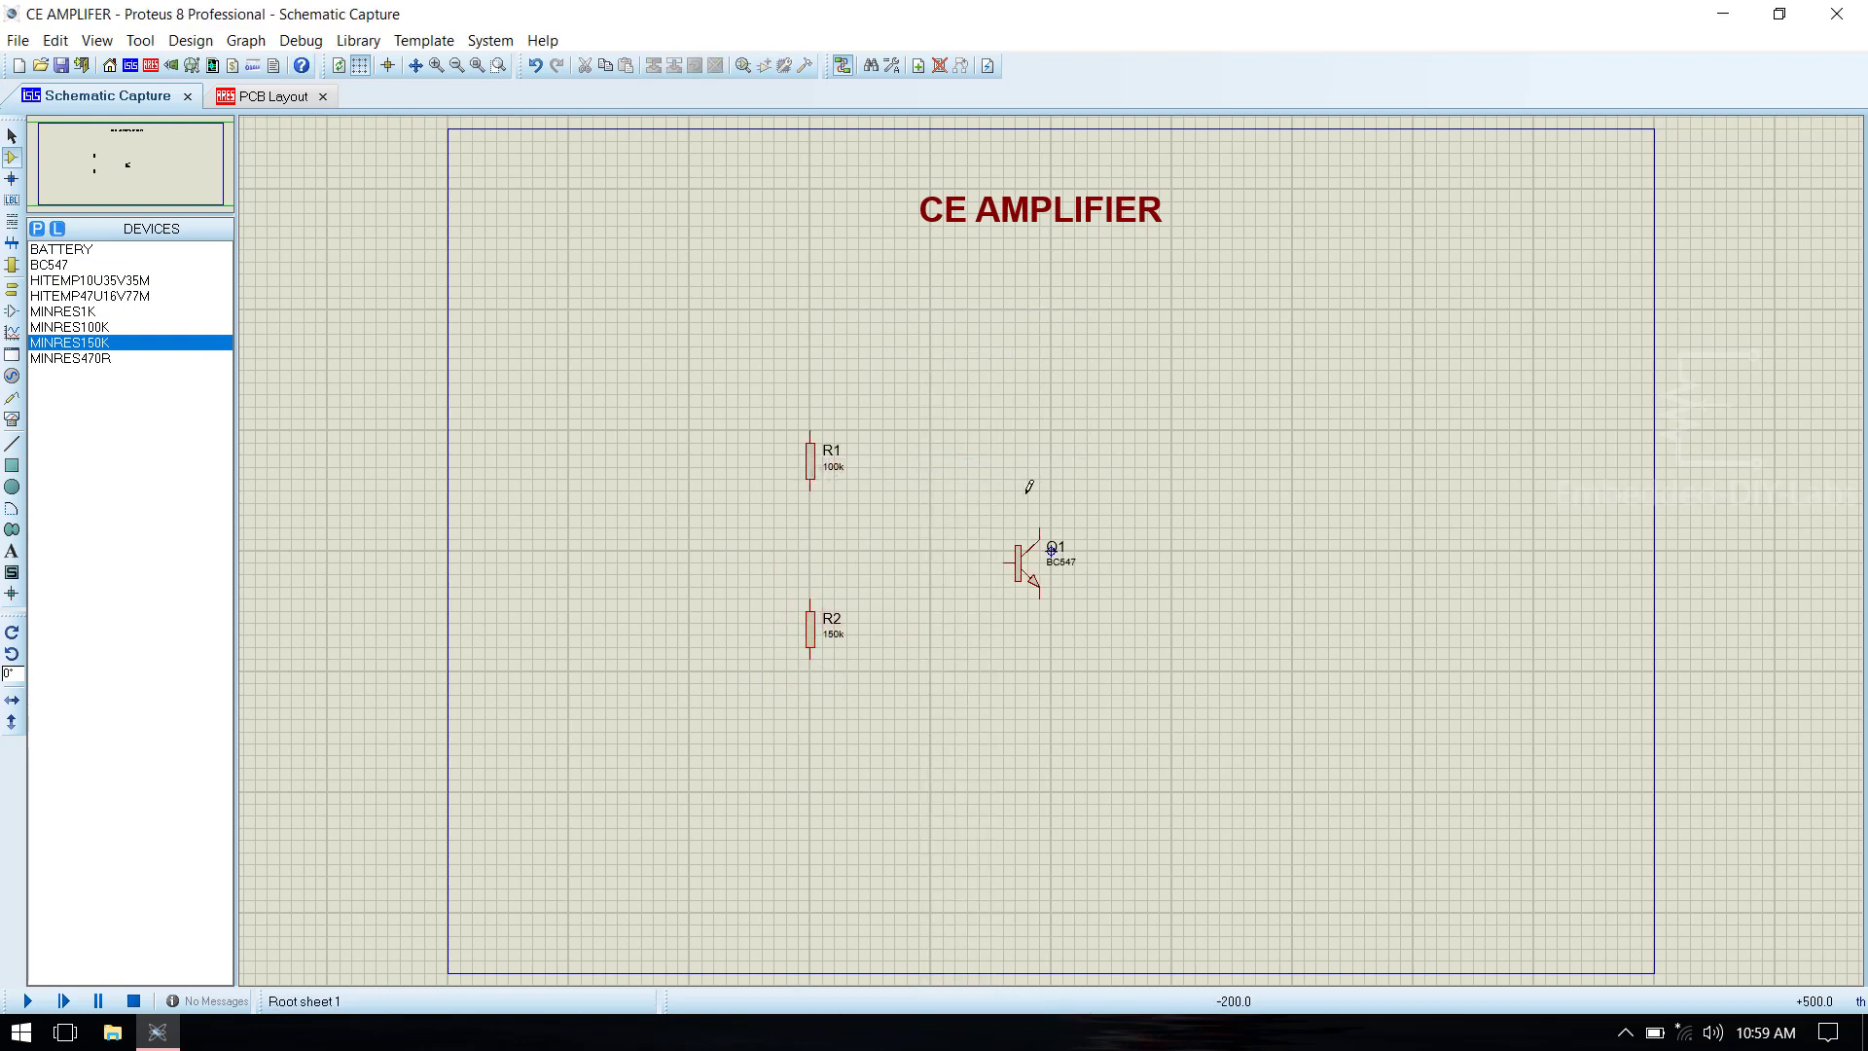
Place vertical resistors R3 (1k) on the collector and R4 (470R) by the emitter.
click(63, 311)
click(1015, 443)
click(1015, 444)
right_click(1017, 443)
click(1117, 471)
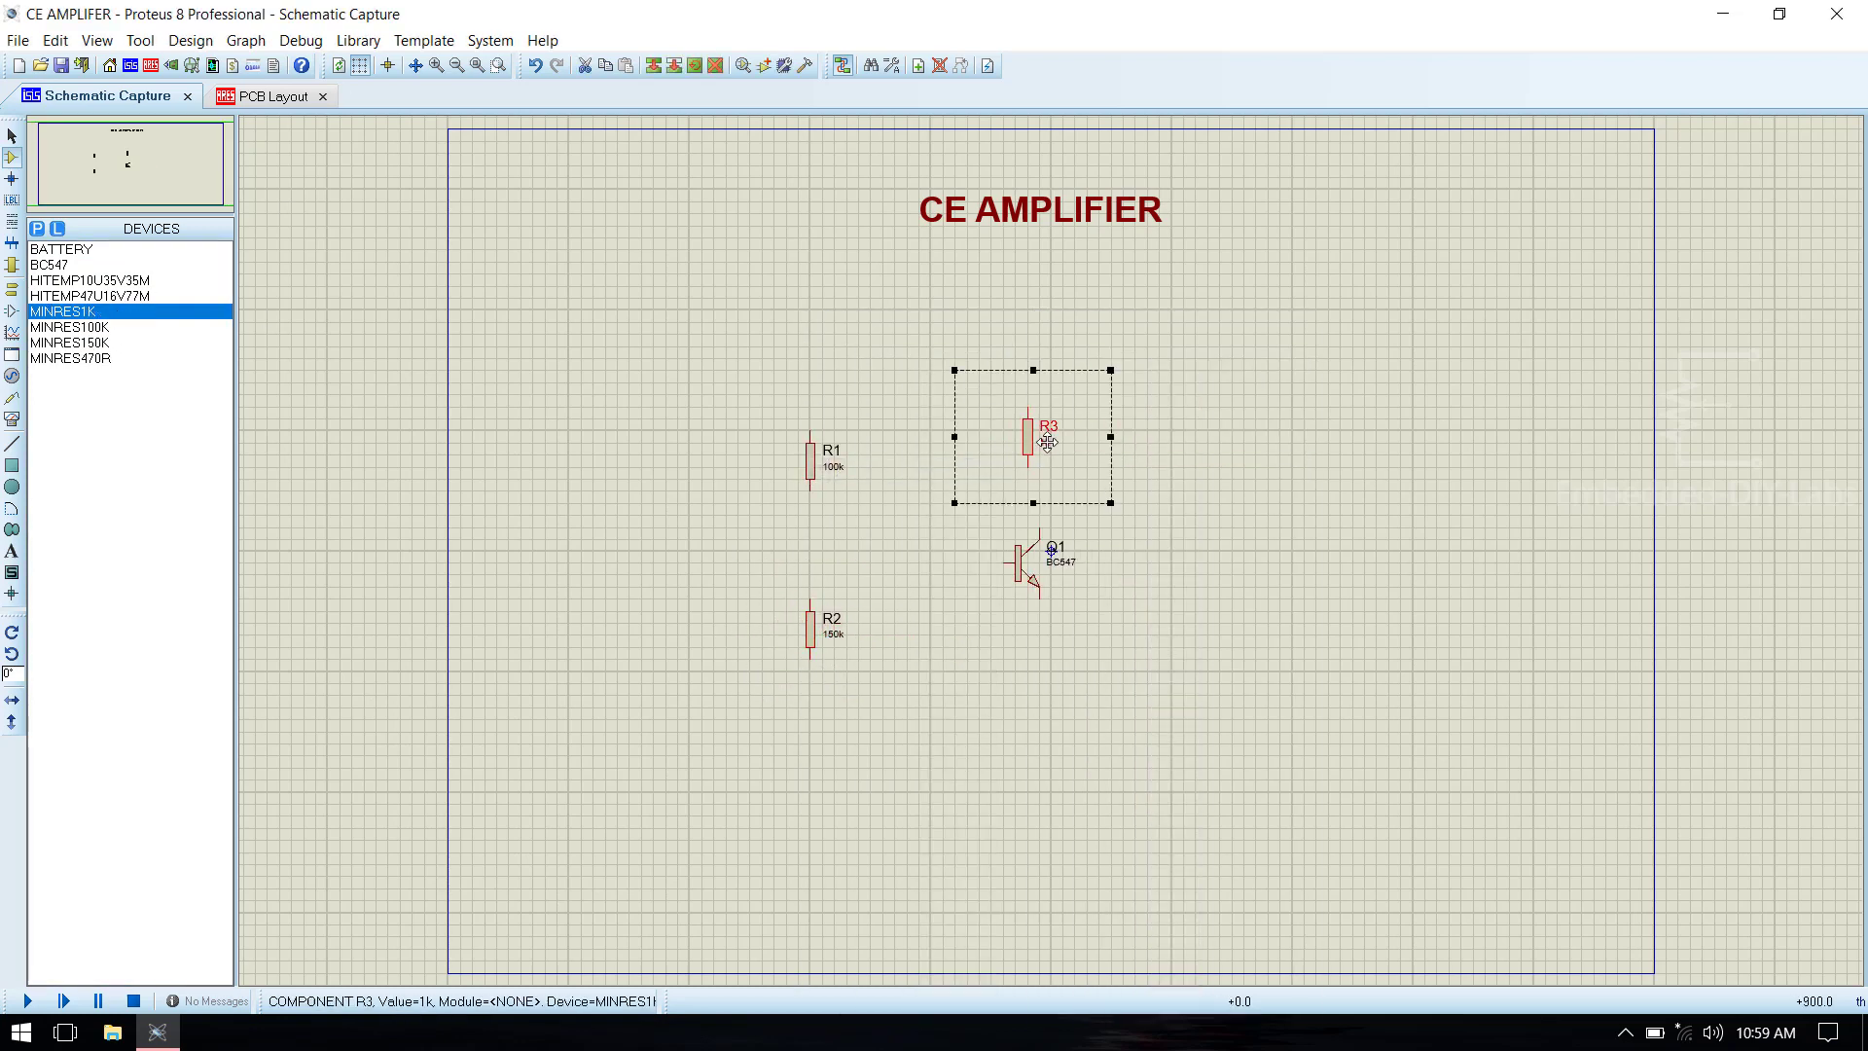
drag(1025, 433, 1039, 462)
click(921, 463)
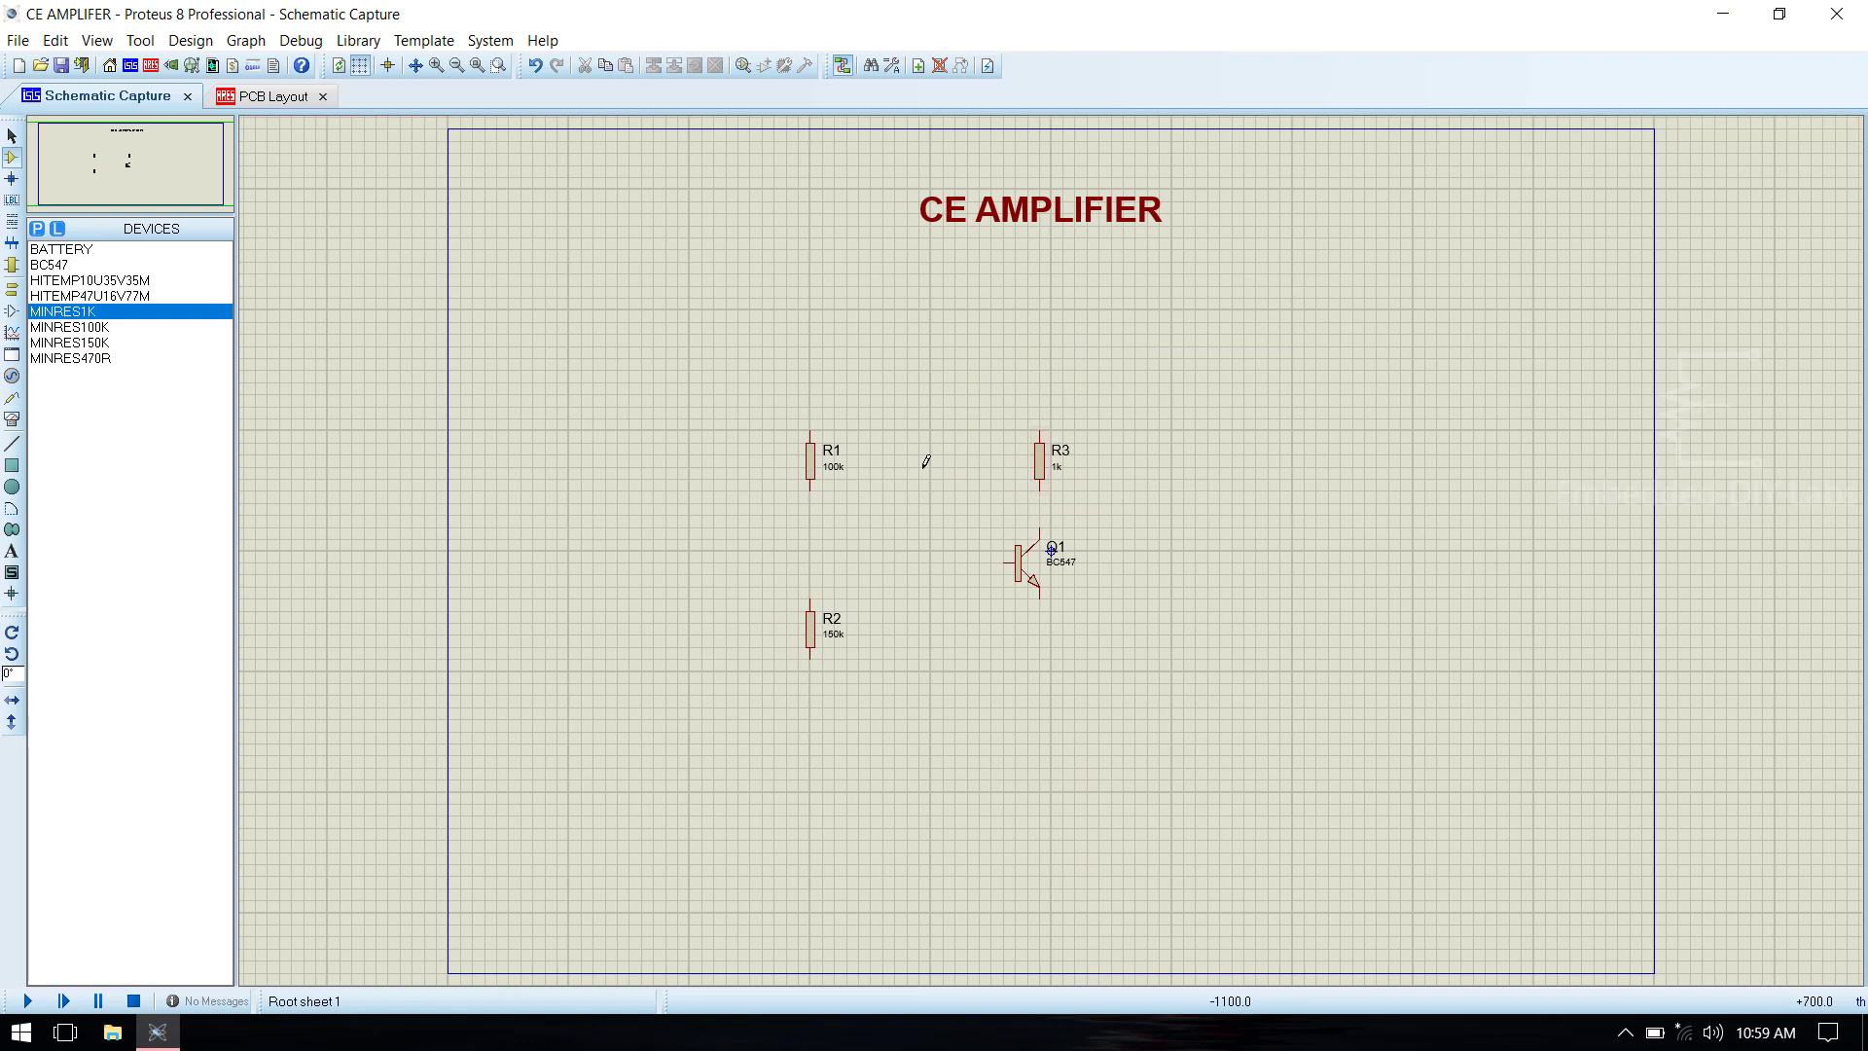
click(97, 359)
click(1008, 654)
right_click(1001, 653)
click(1119, 496)
drag(1004, 676, 1039, 664)
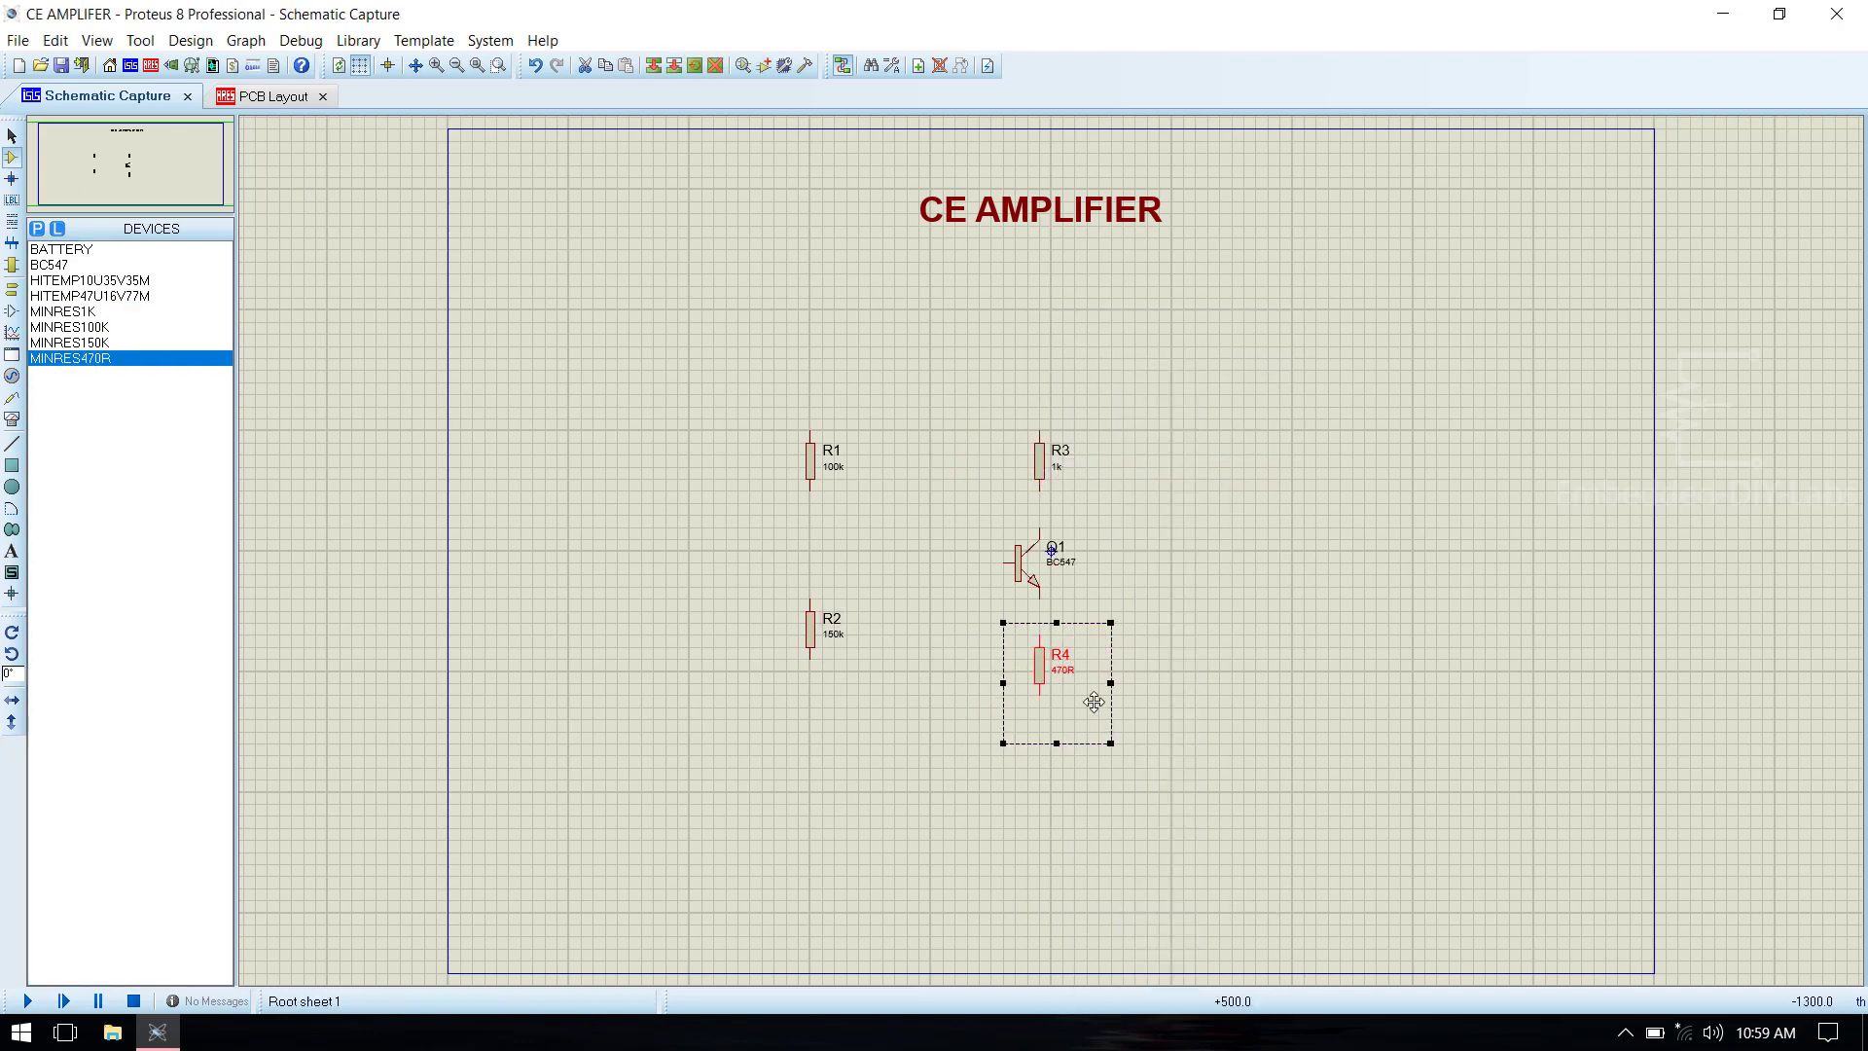
Move R2 and R4 down so they sit at the same level.
drag(810, 629, 809, 677)
drag(701, 624, 1232, 800)
drag(810, 676, 810, 713)
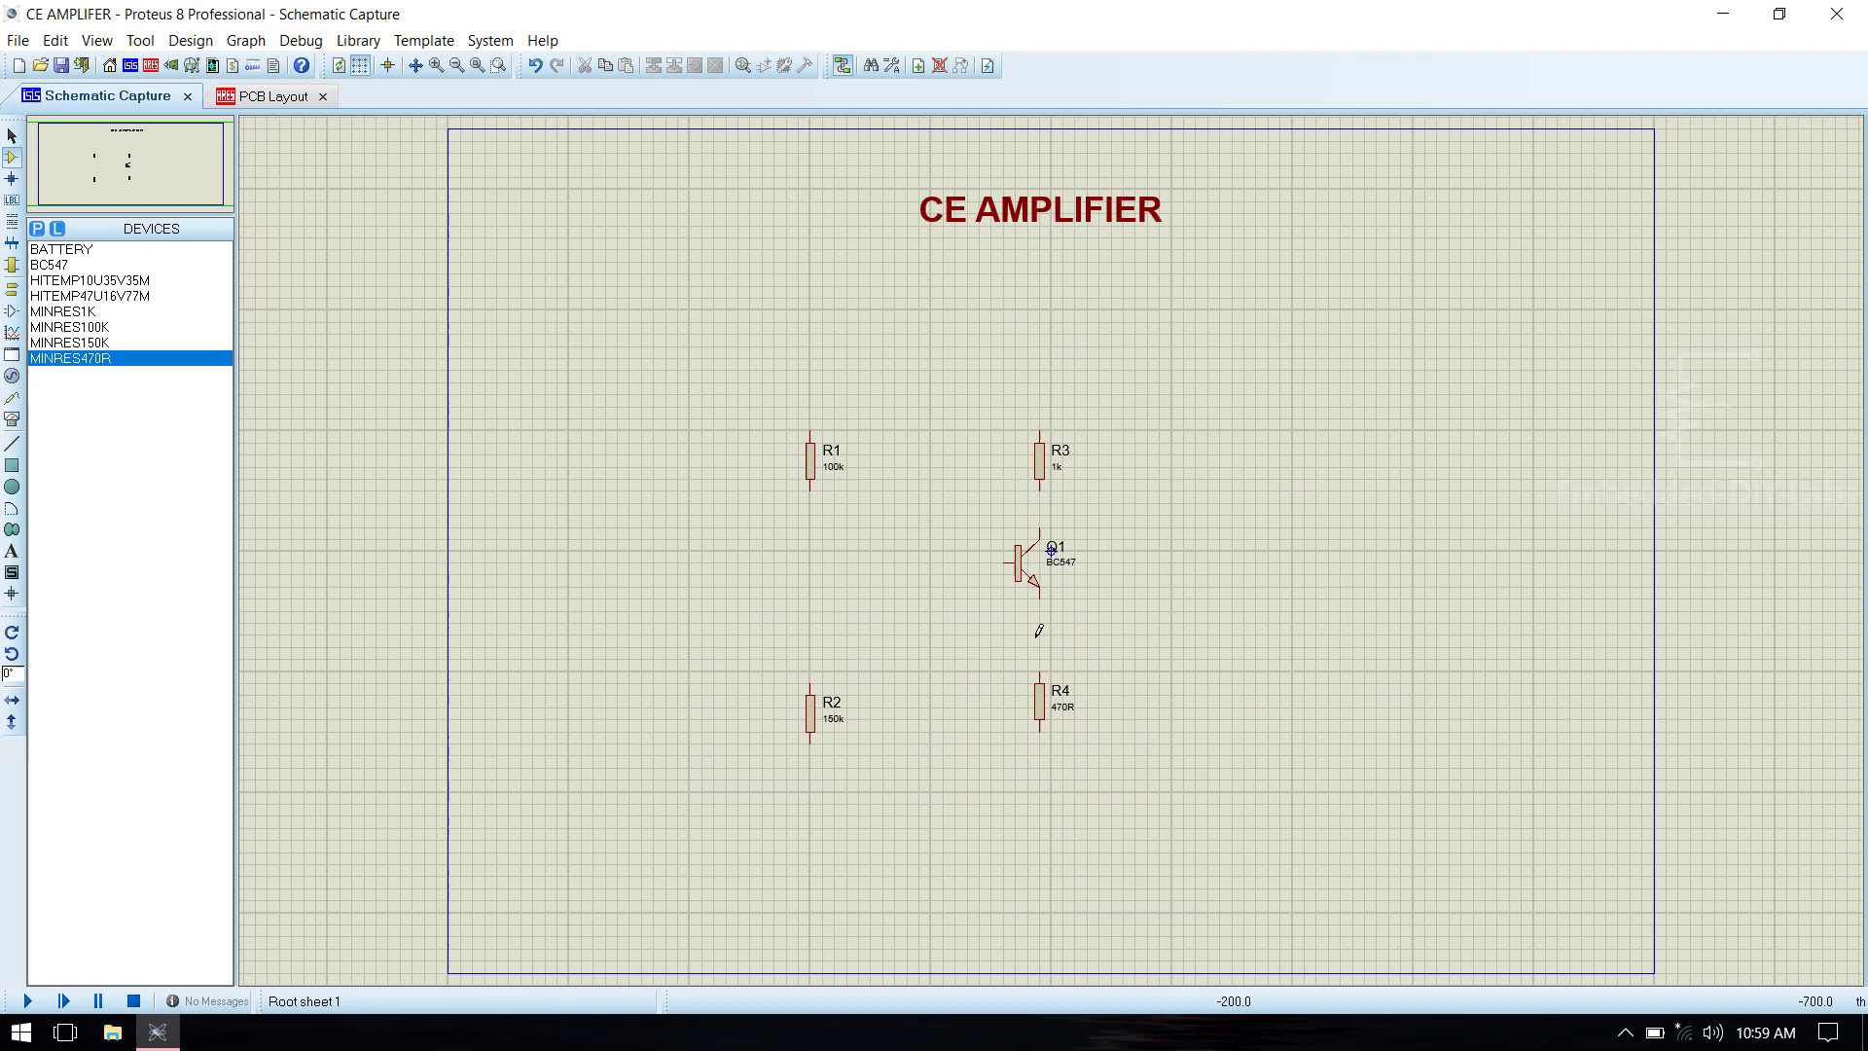
click(1168, 750)
Place 10u capacitors C1 and C2, a vertical 47u C3 beside R4, and battery BAT1.
click(102, 282)
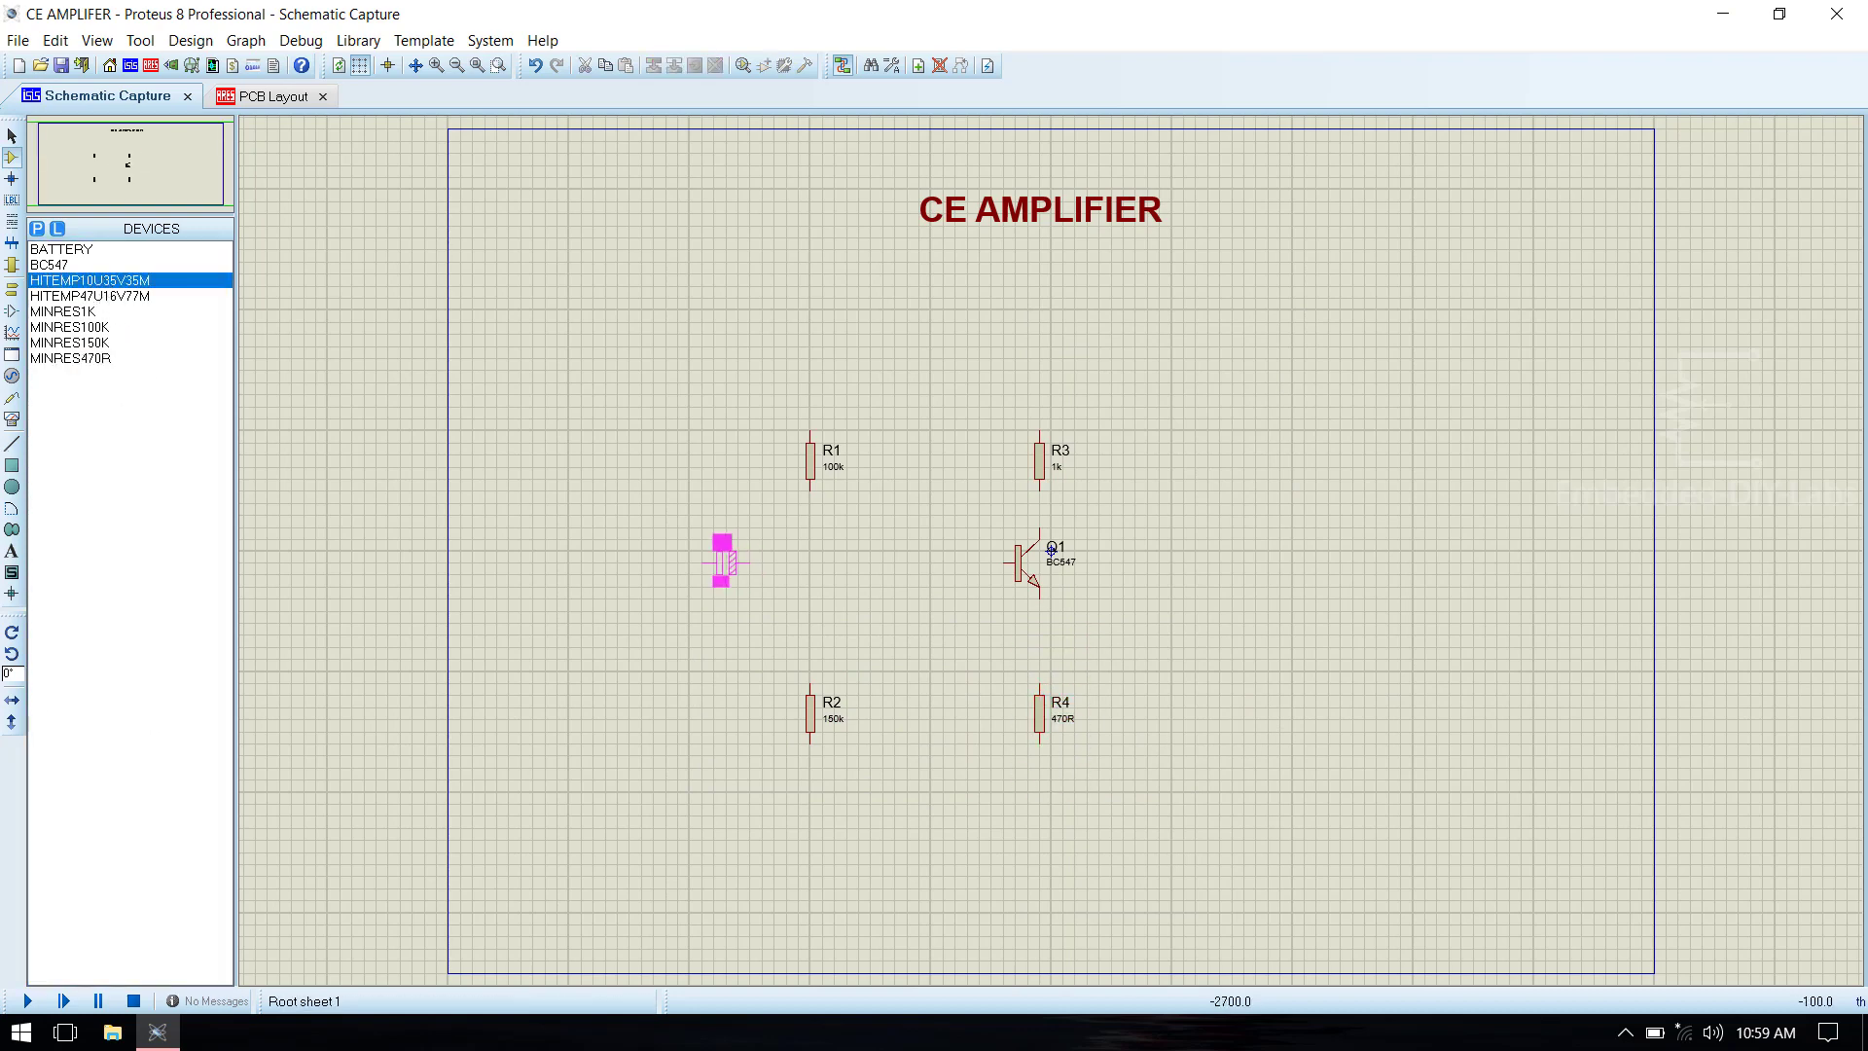
click(725, 562)
click(1206, 503)
click(89, 296)
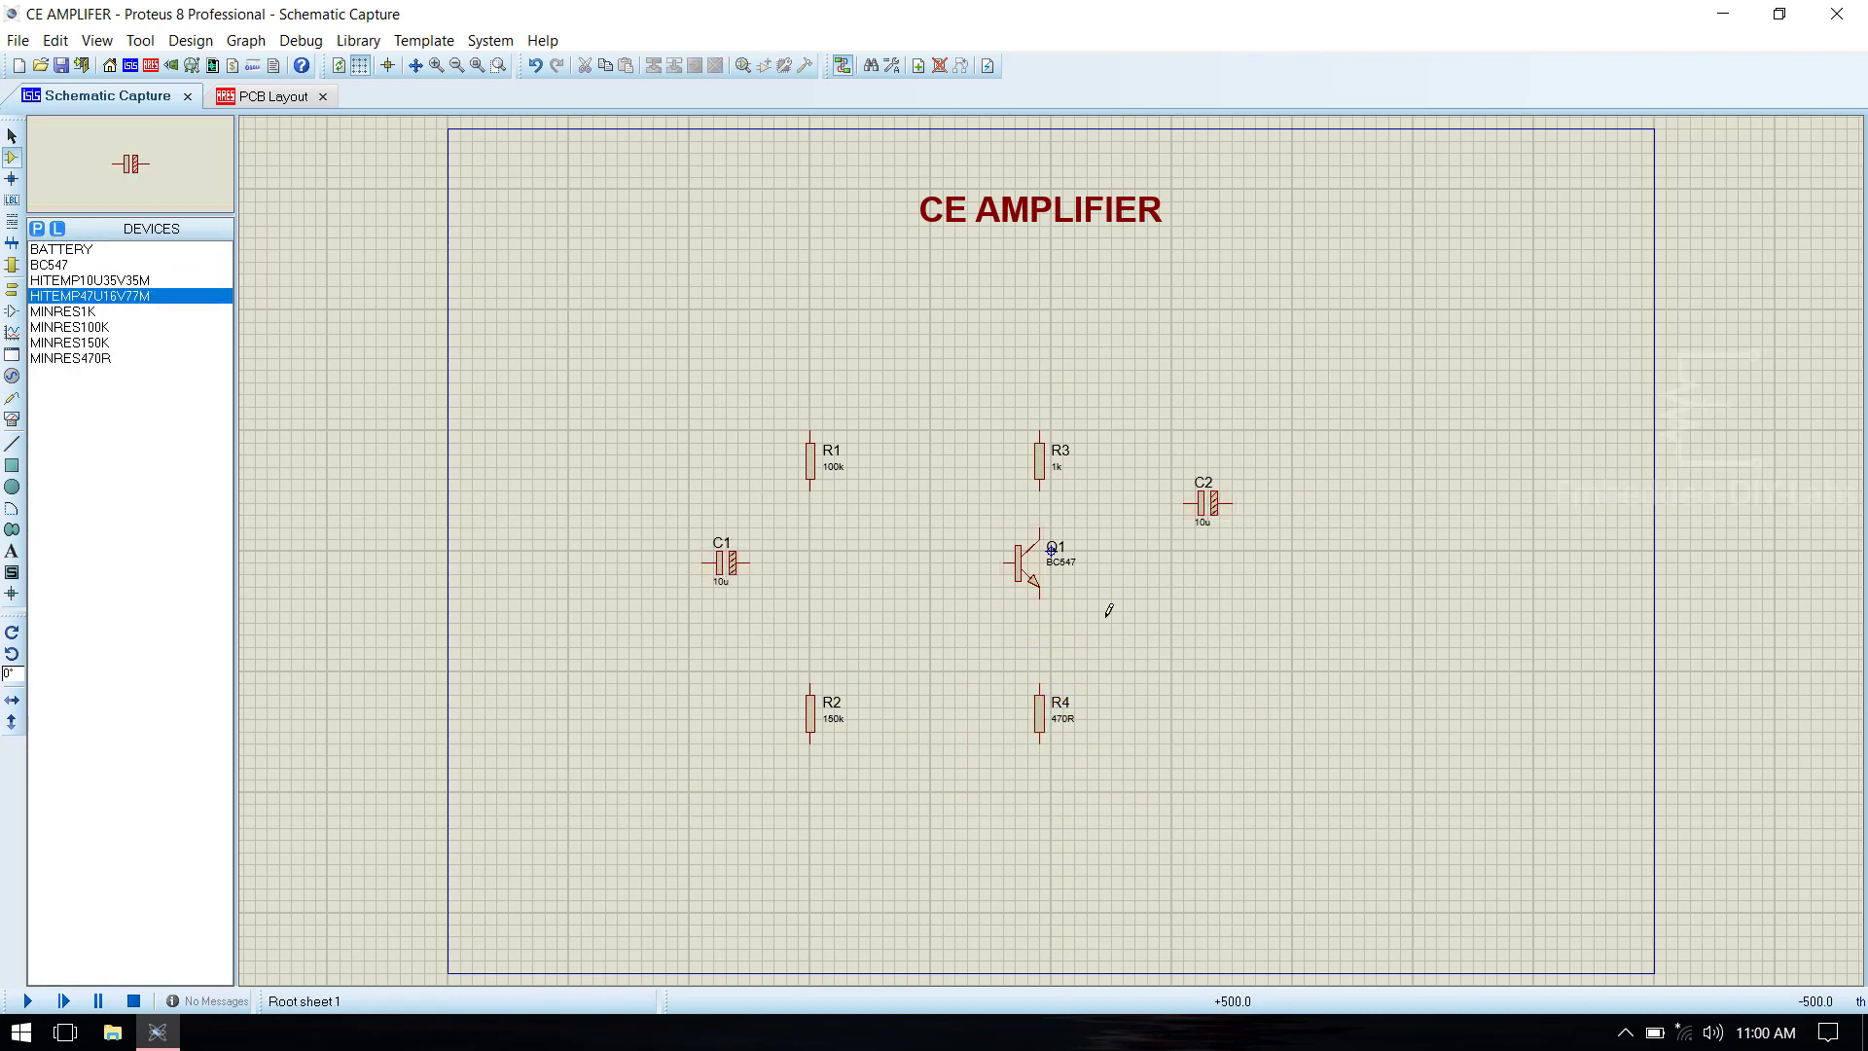
click(1135, 715)
right_click(1154, 713)
click(1212, 166)
drag(1136, 720, 1136, 707)
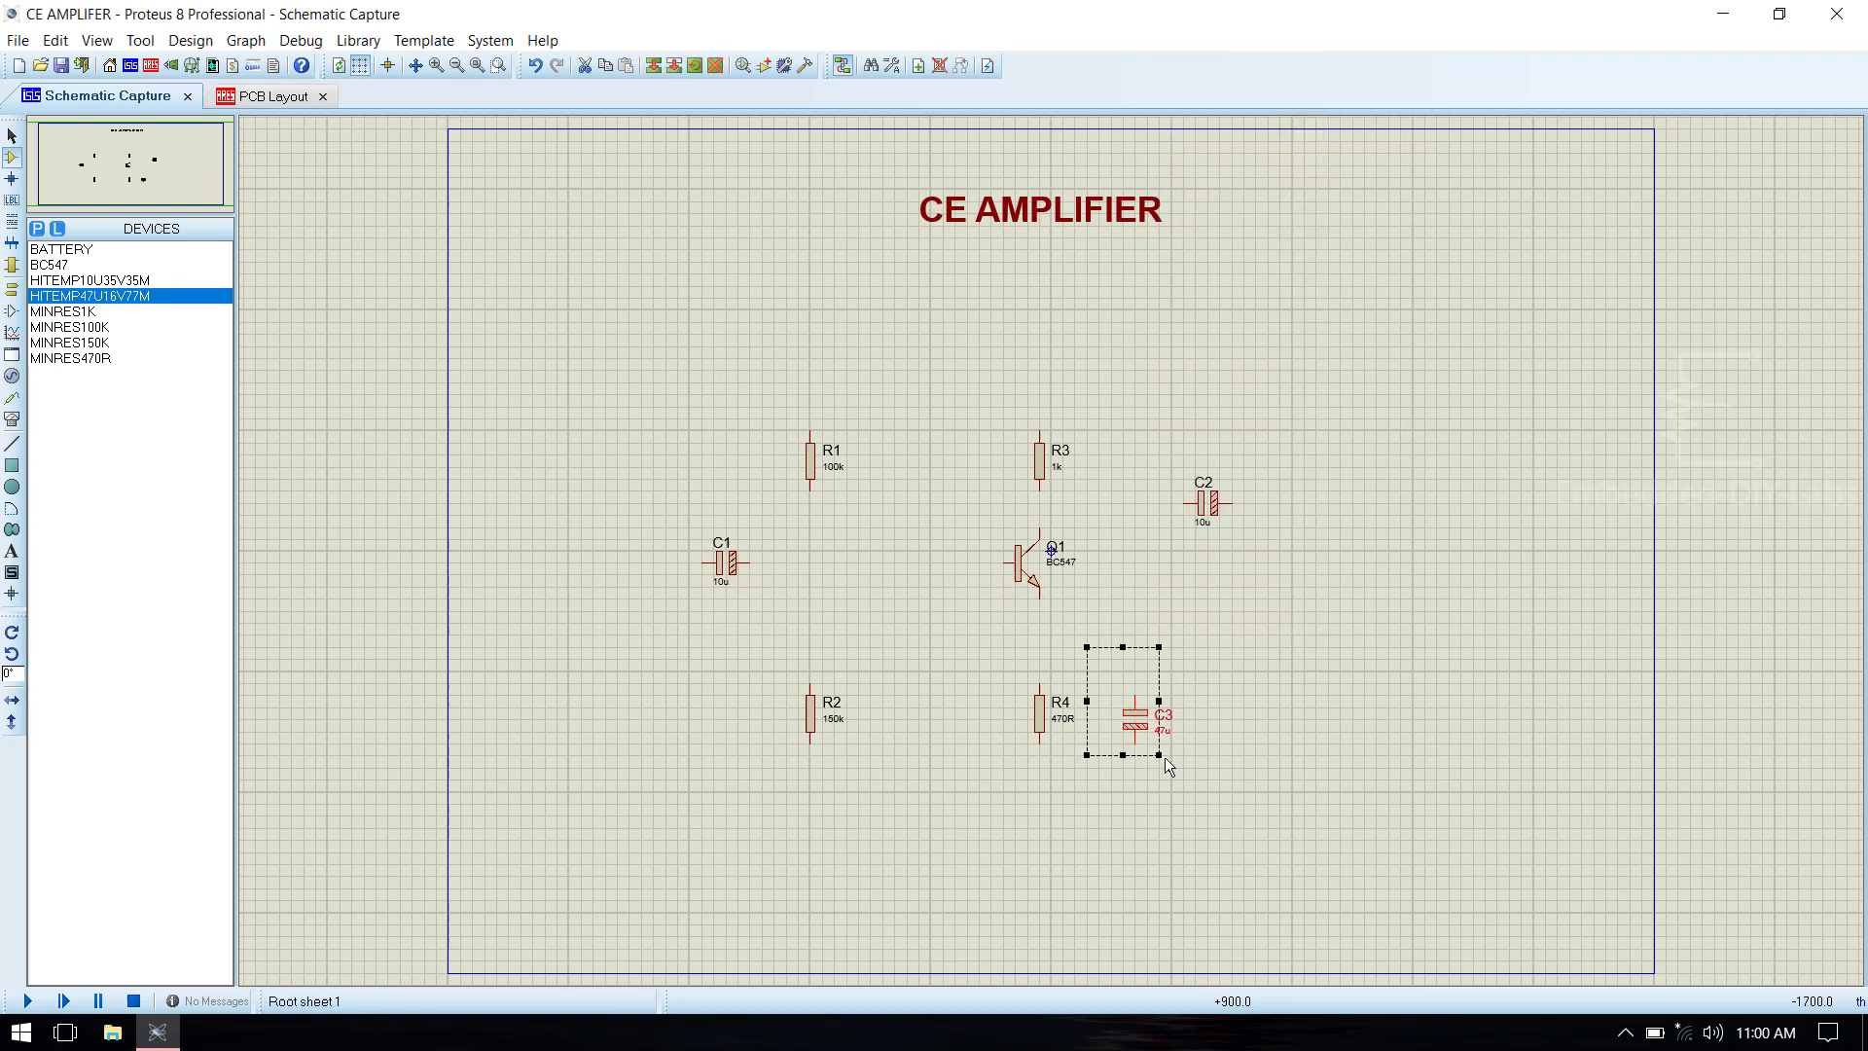
click(1210, 729)
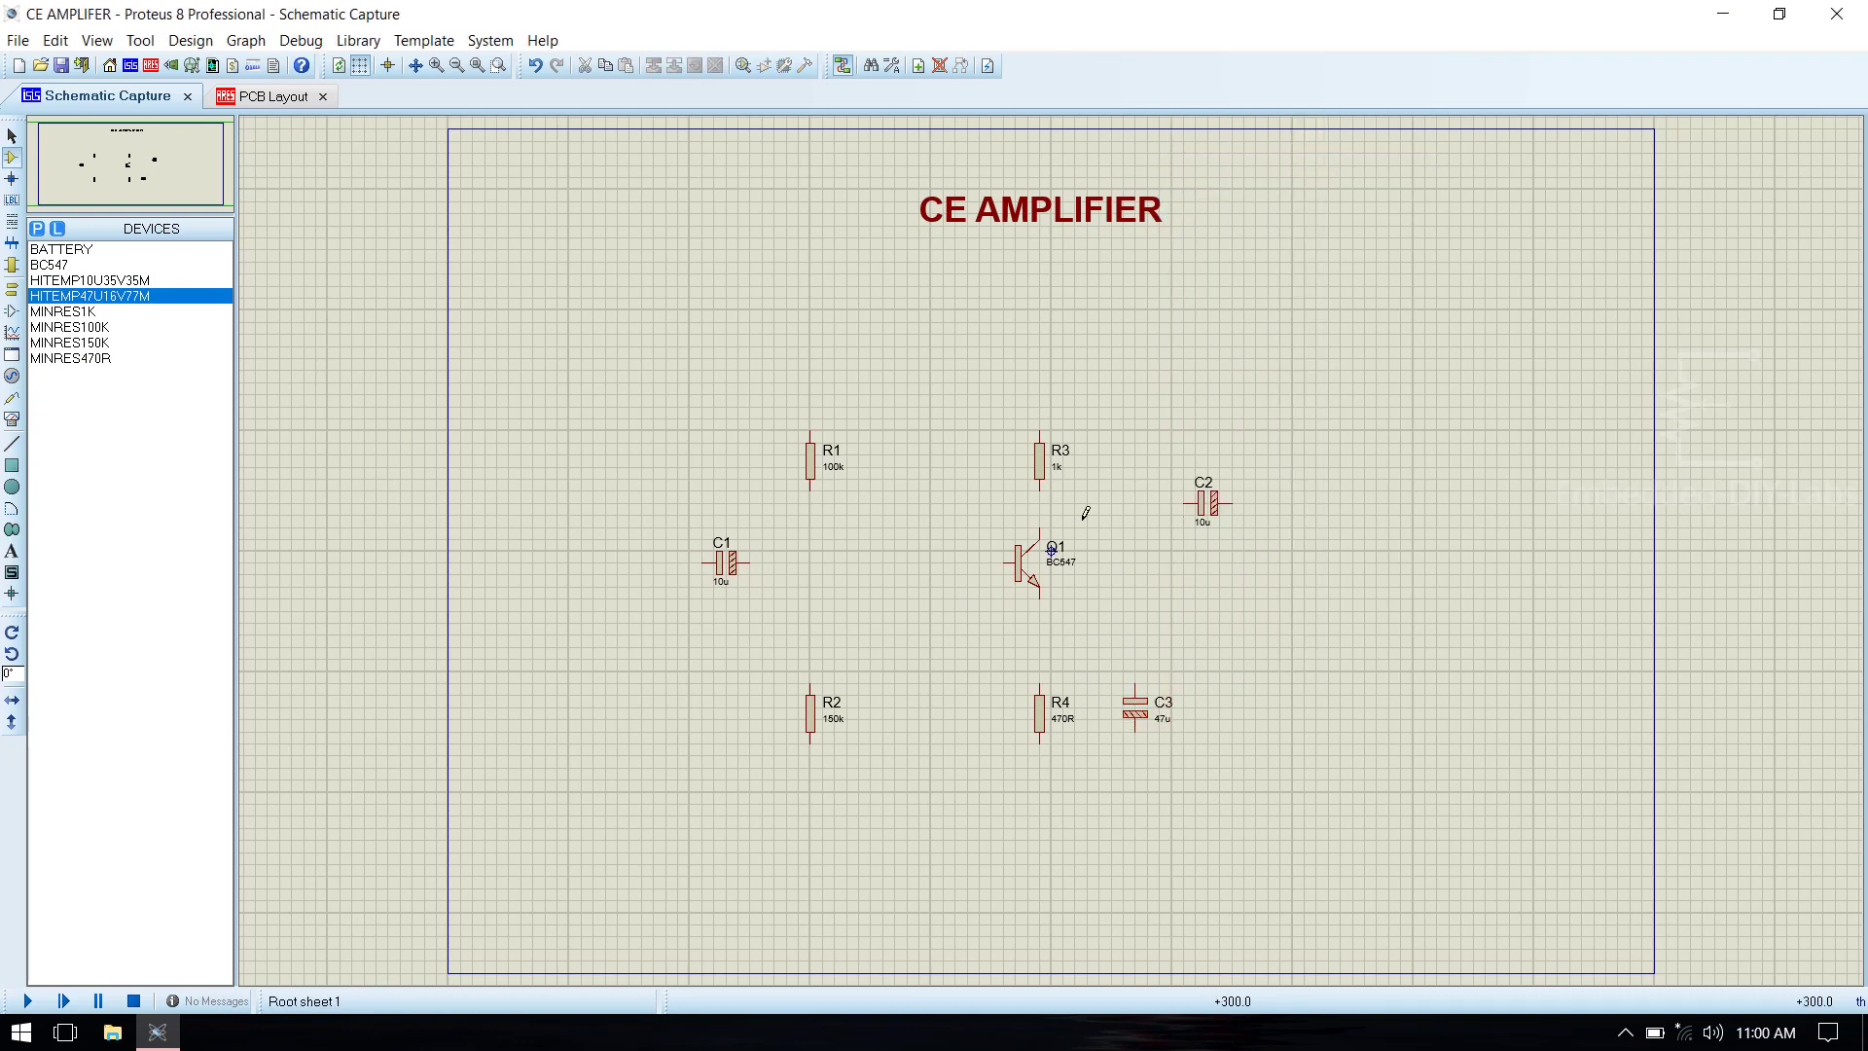
click(60, 249)
click(714, 435)
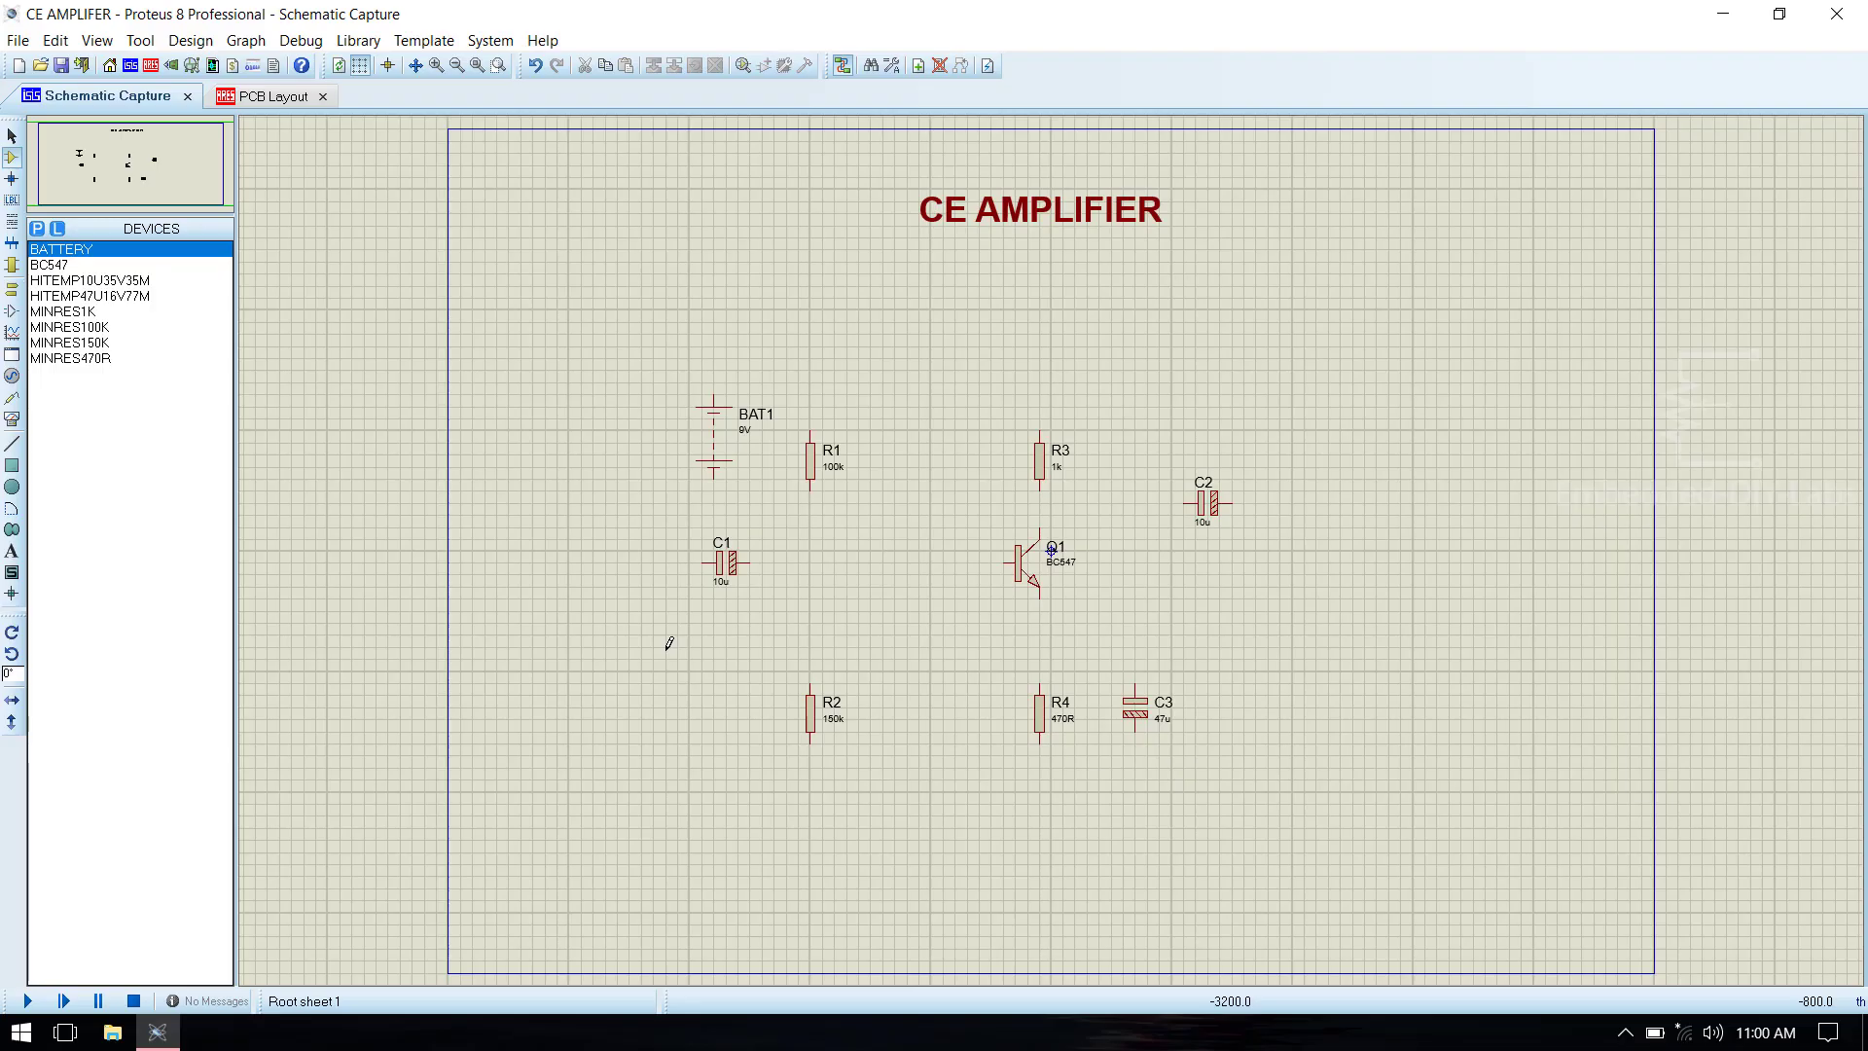
Place GROUND terminals below BAT1 and below R4.
click(12, 292)
click(58, 342)
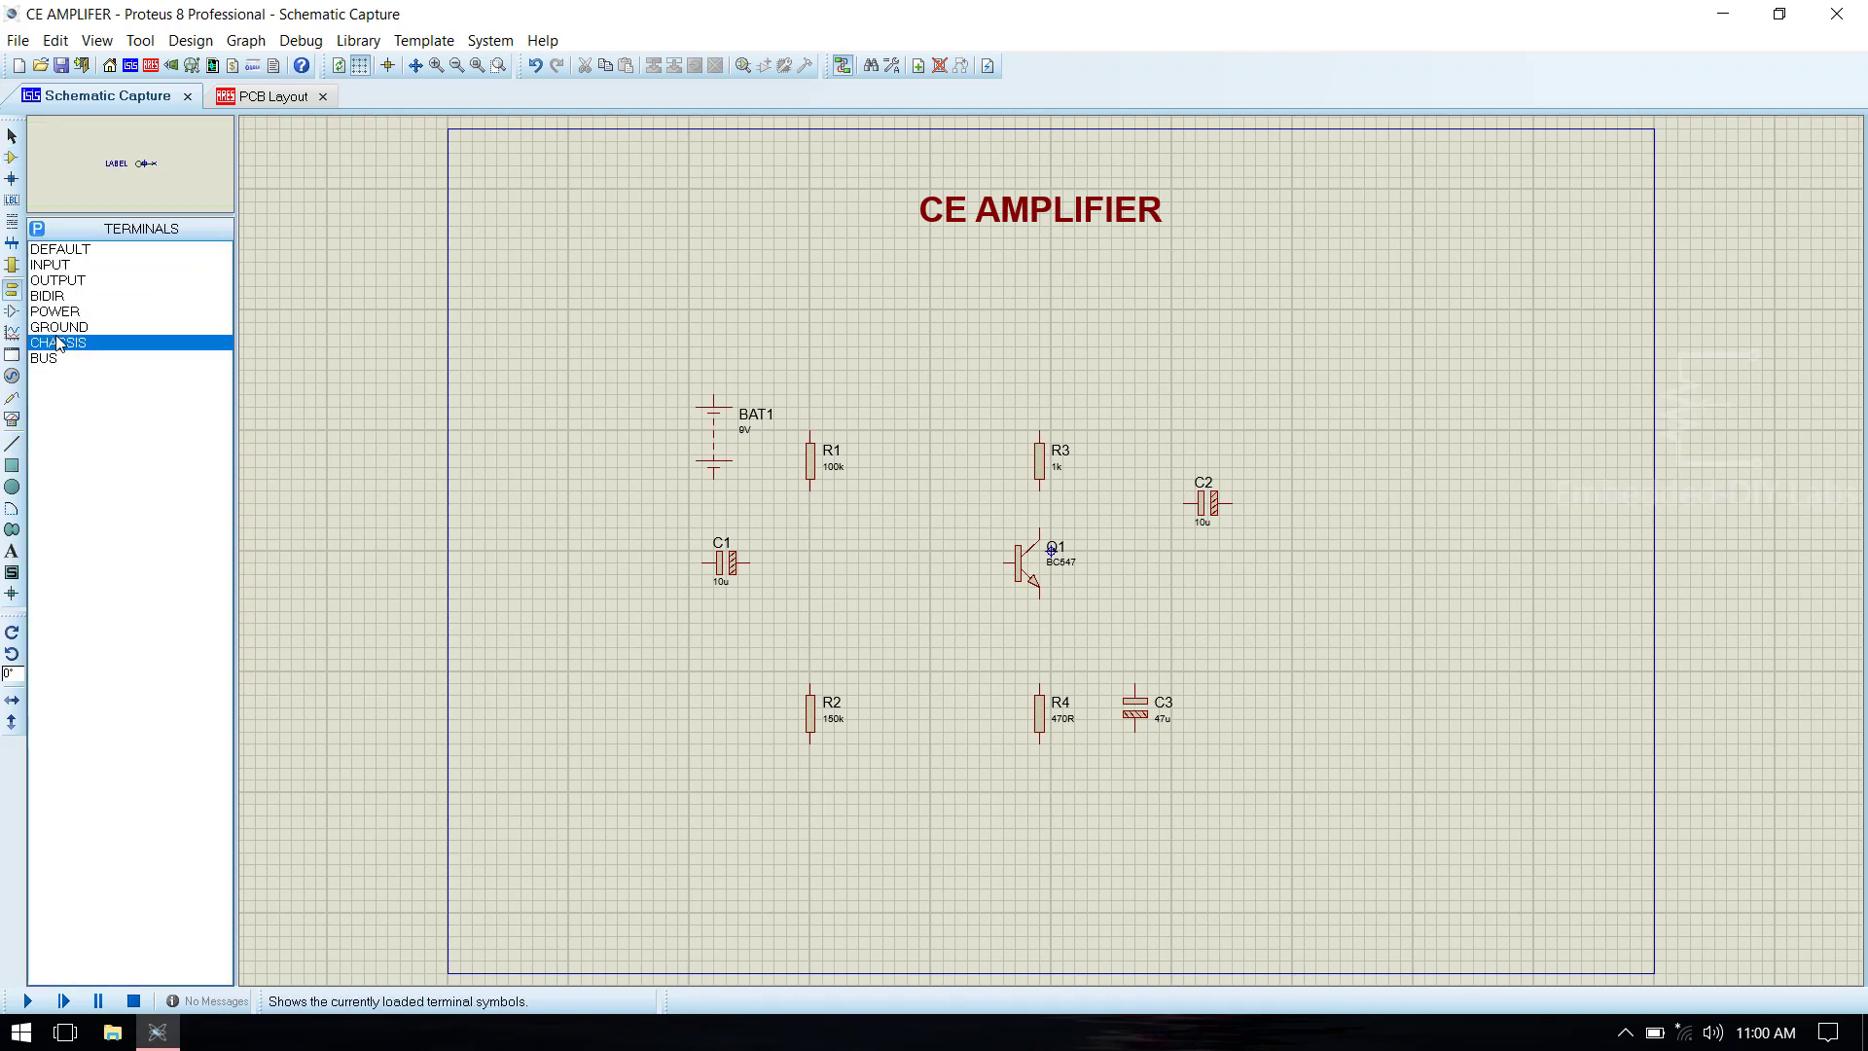
click(60, 329)
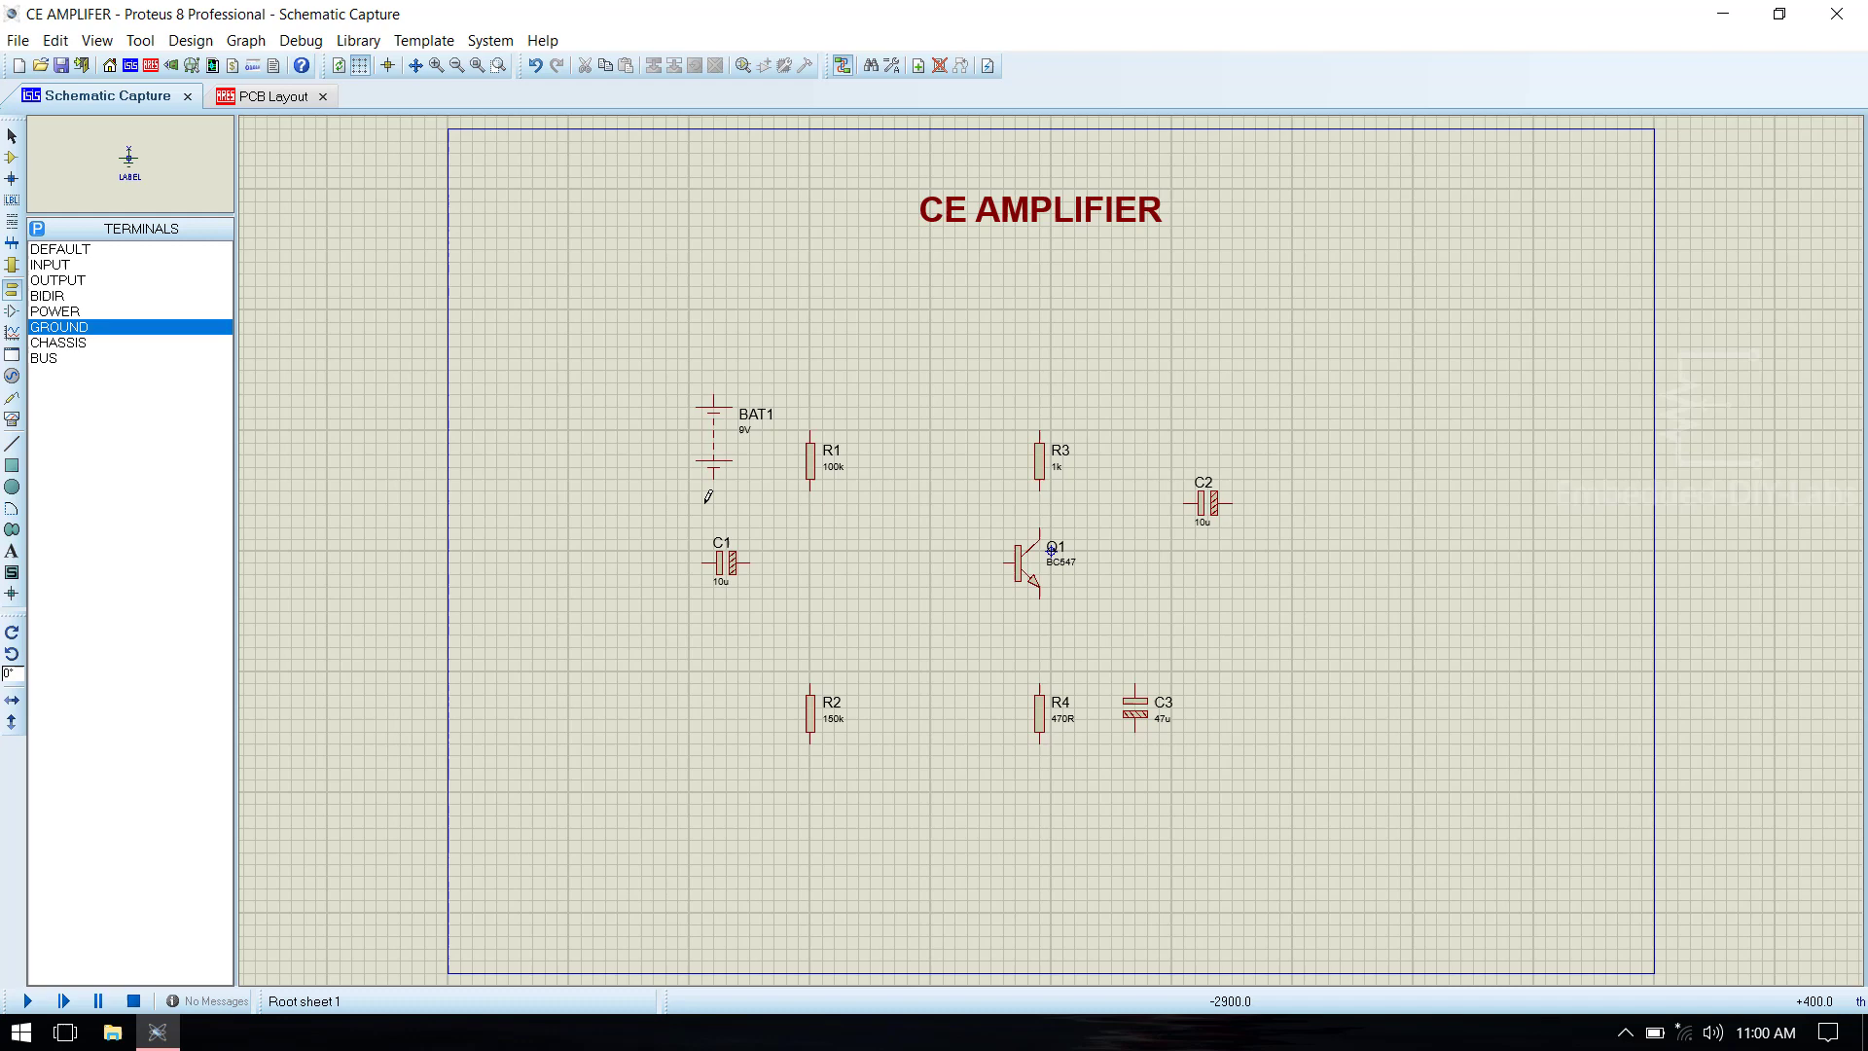
click(713, 498)
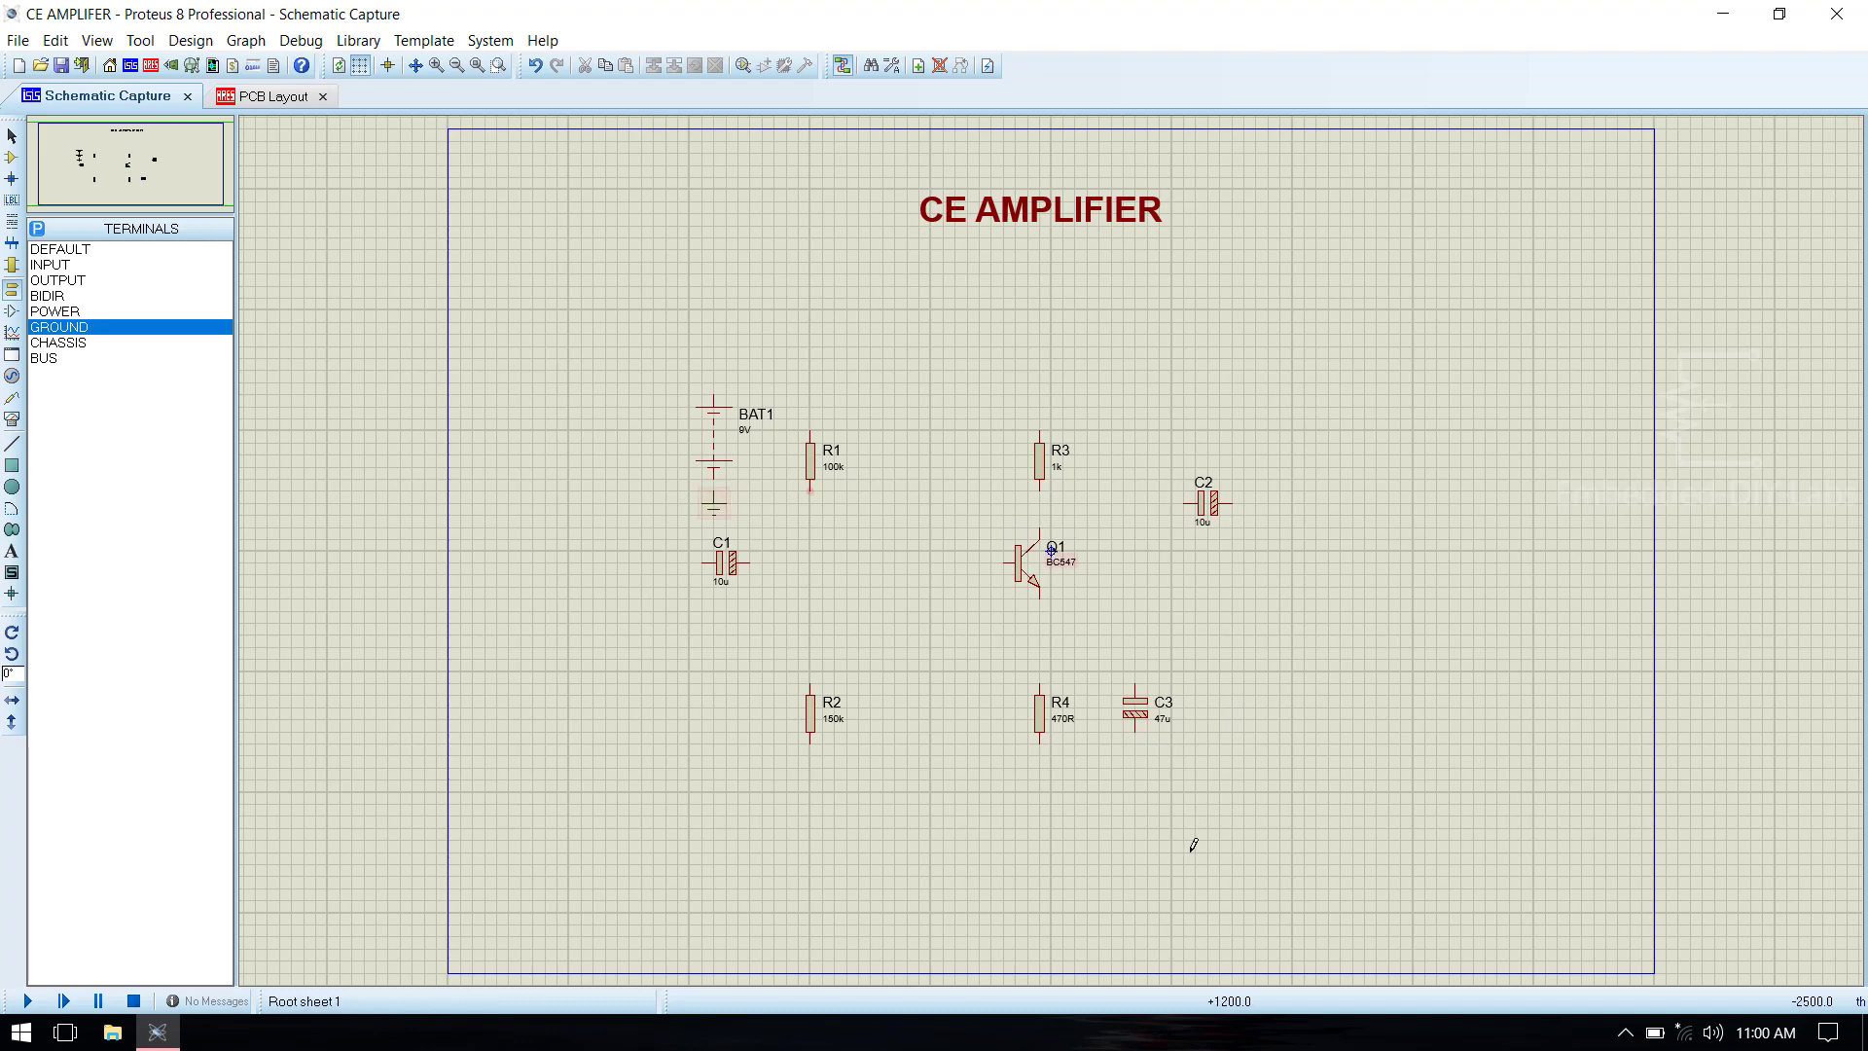
click(1039, 815)
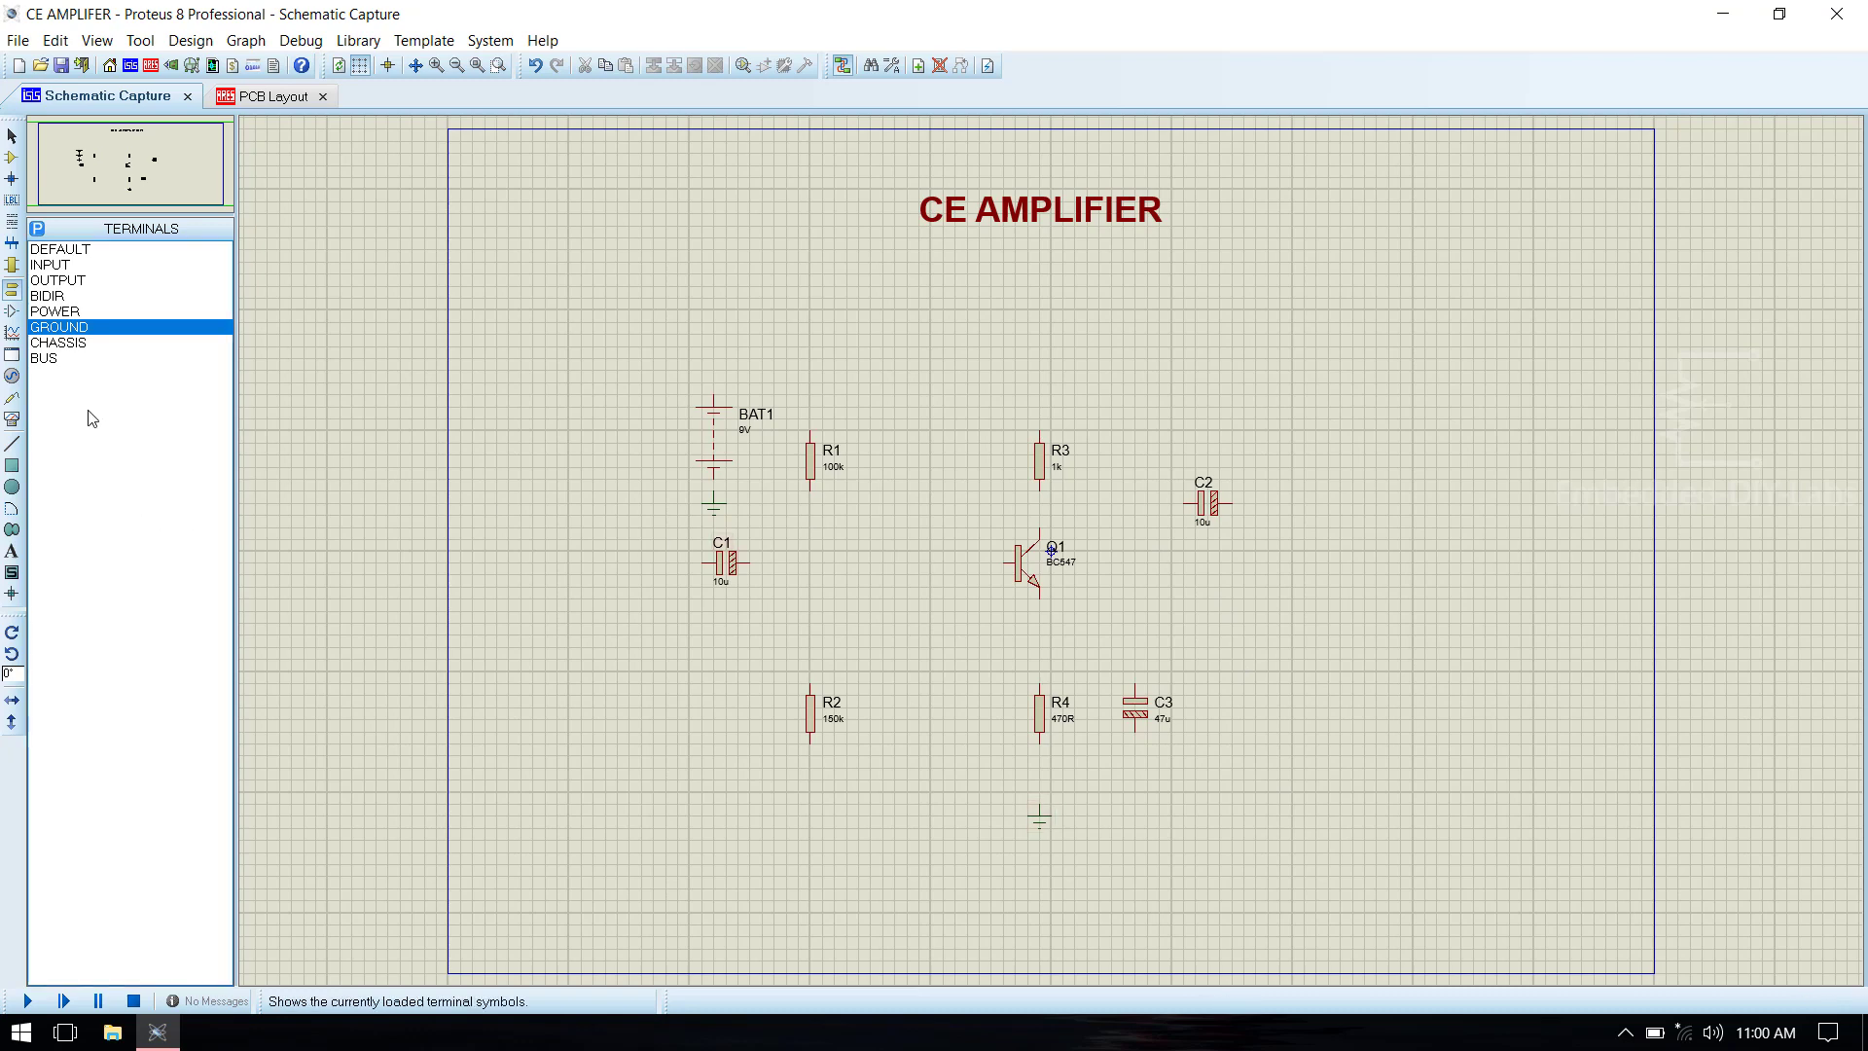
Place a signal generator left of C1 and an oscilloscope right of C2, then save.
click(11, 420)
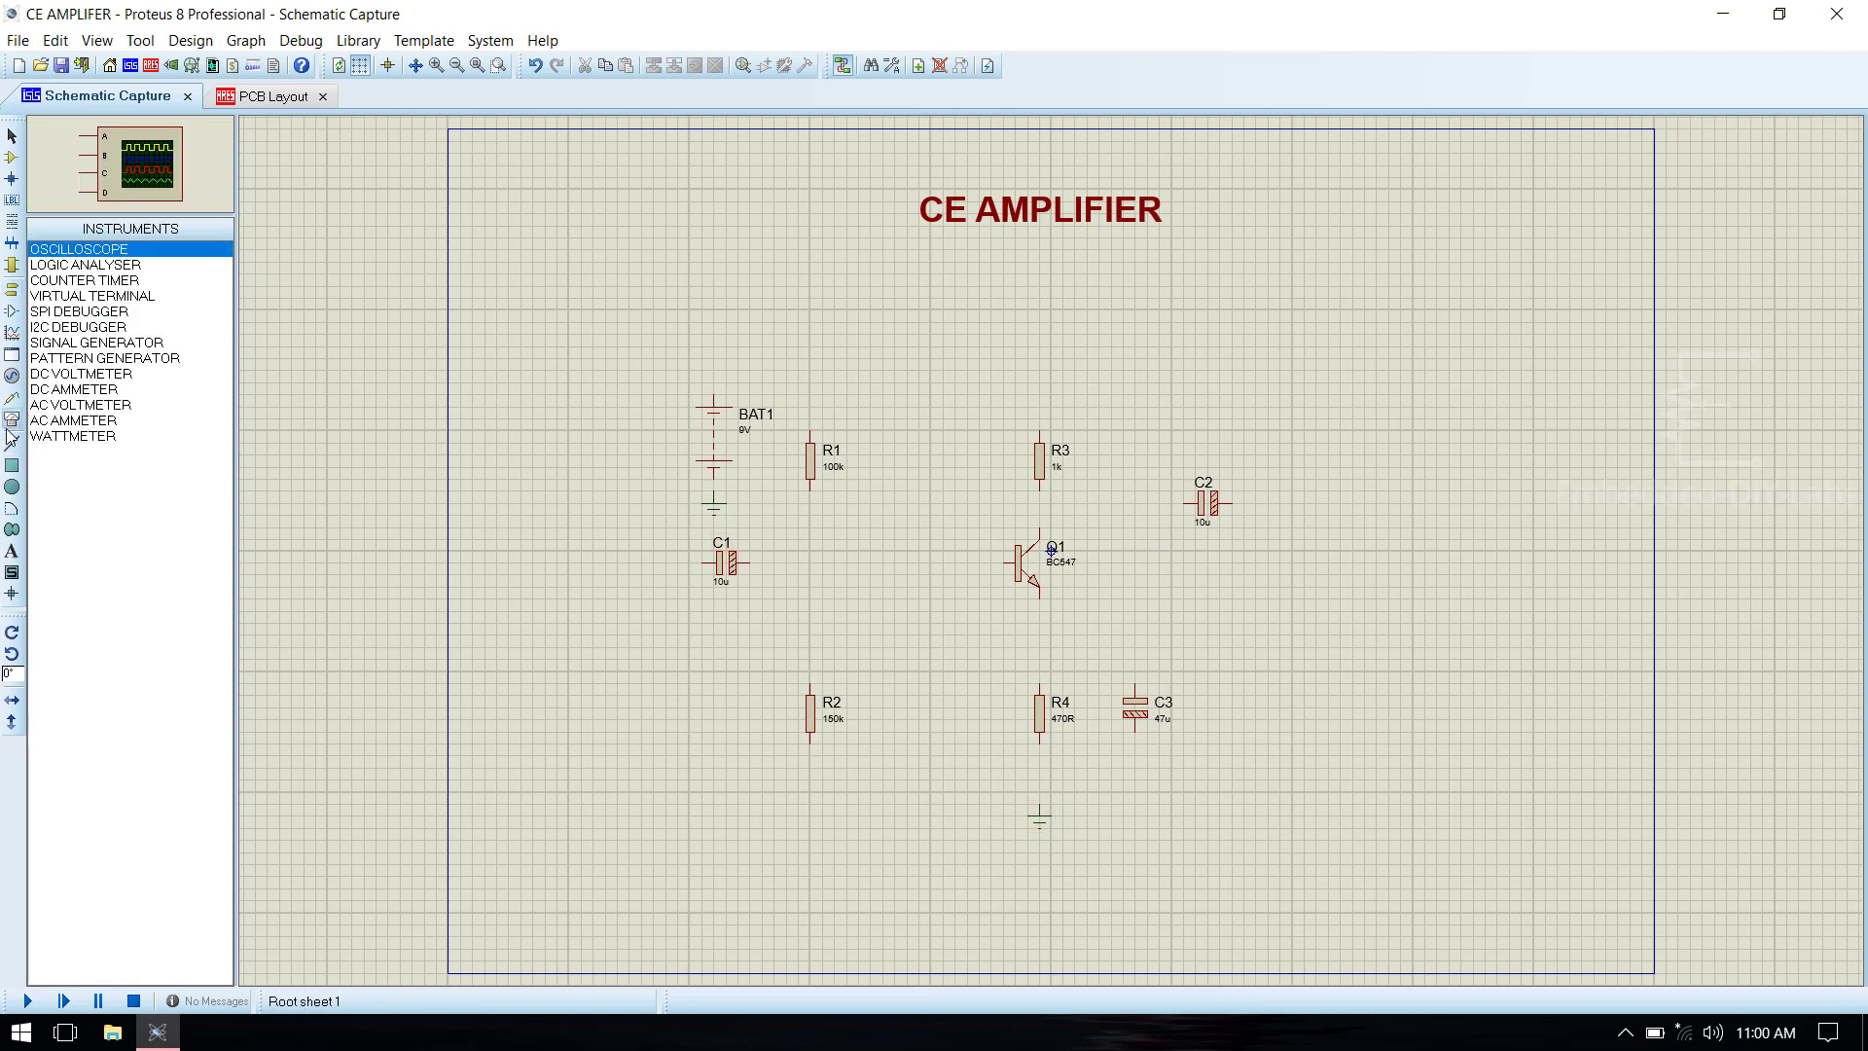
click(77, 345)
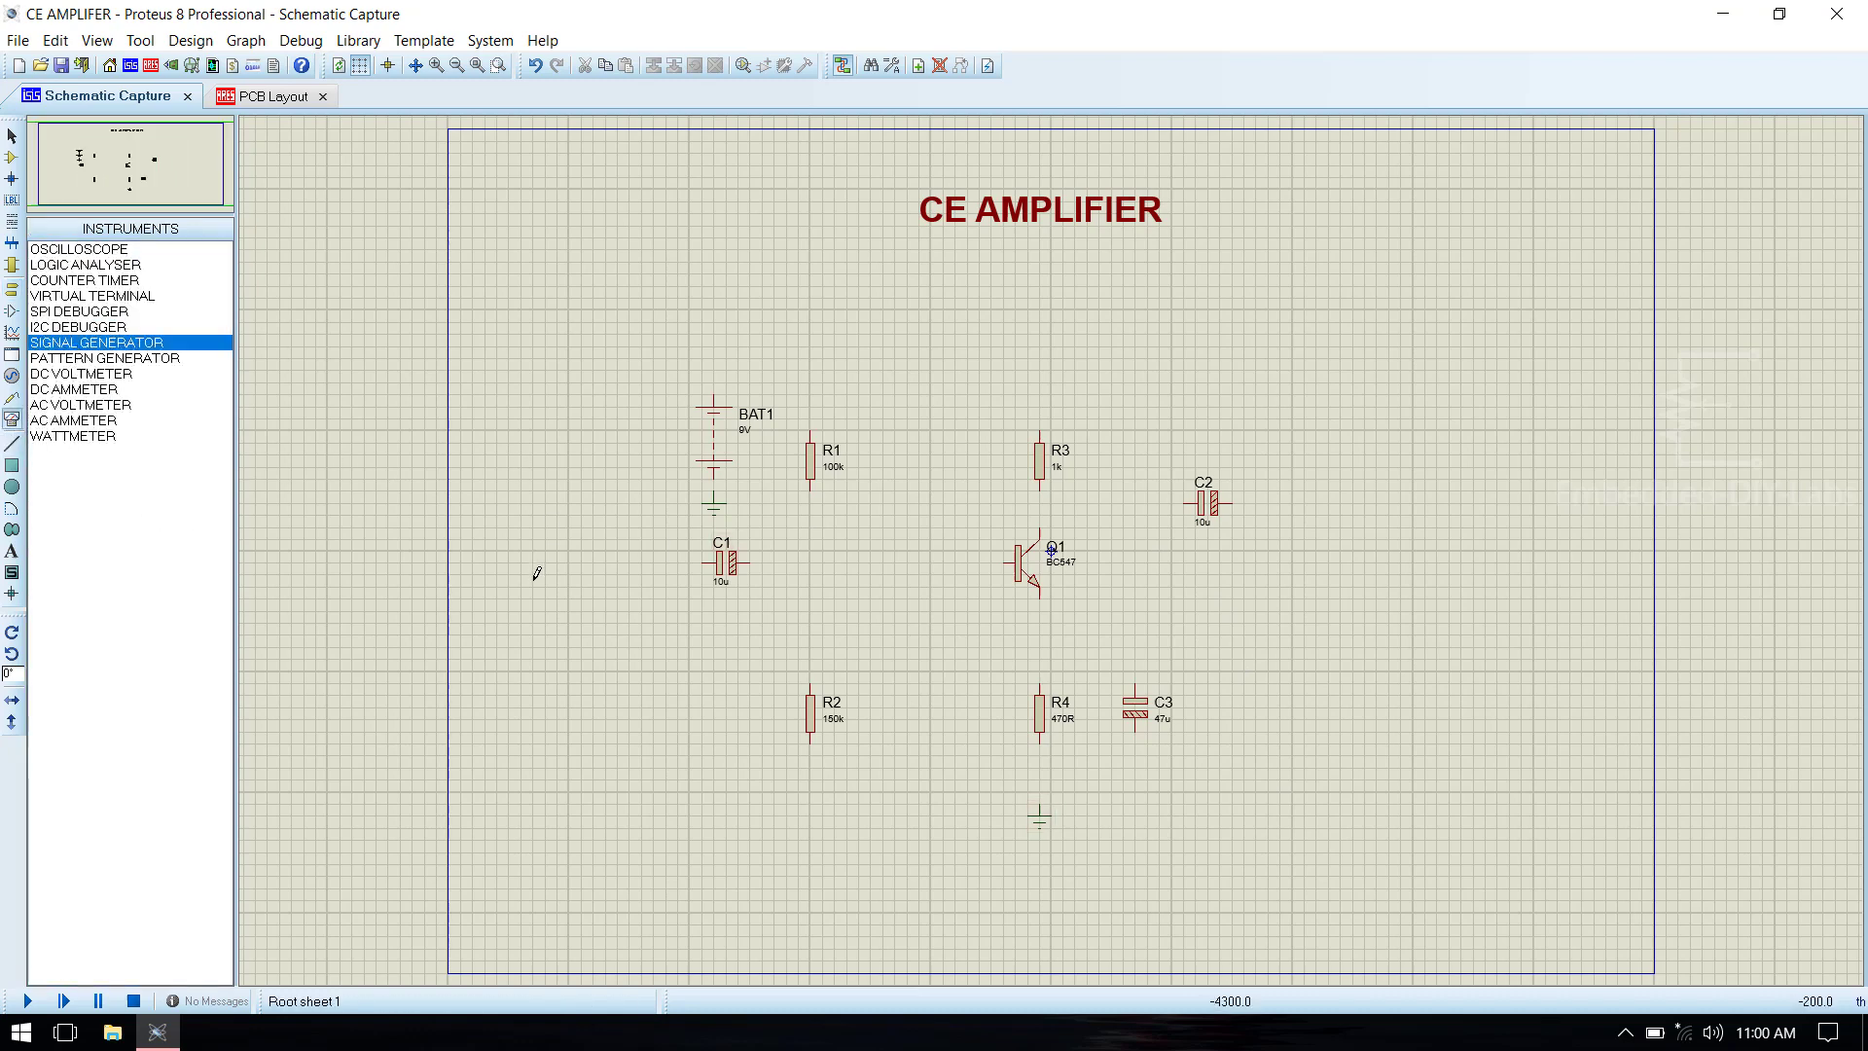
click(556, 605)
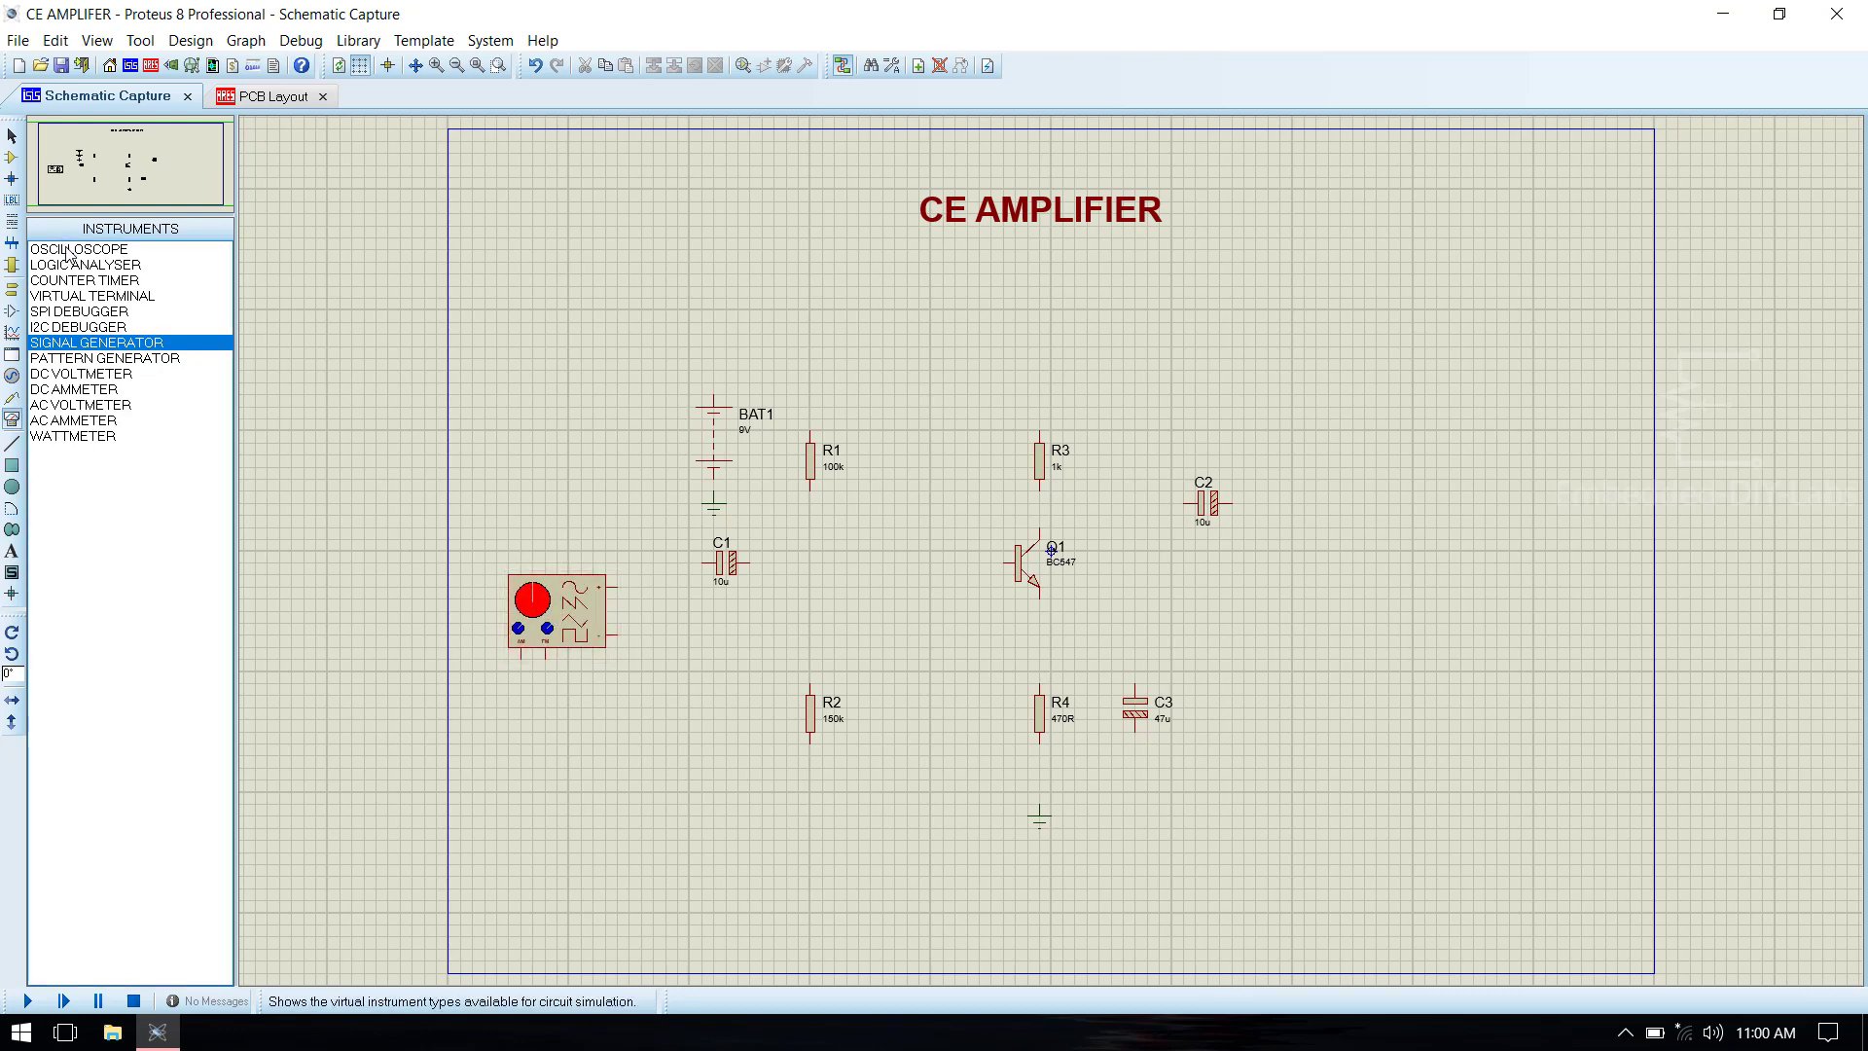
click(1406, 457)
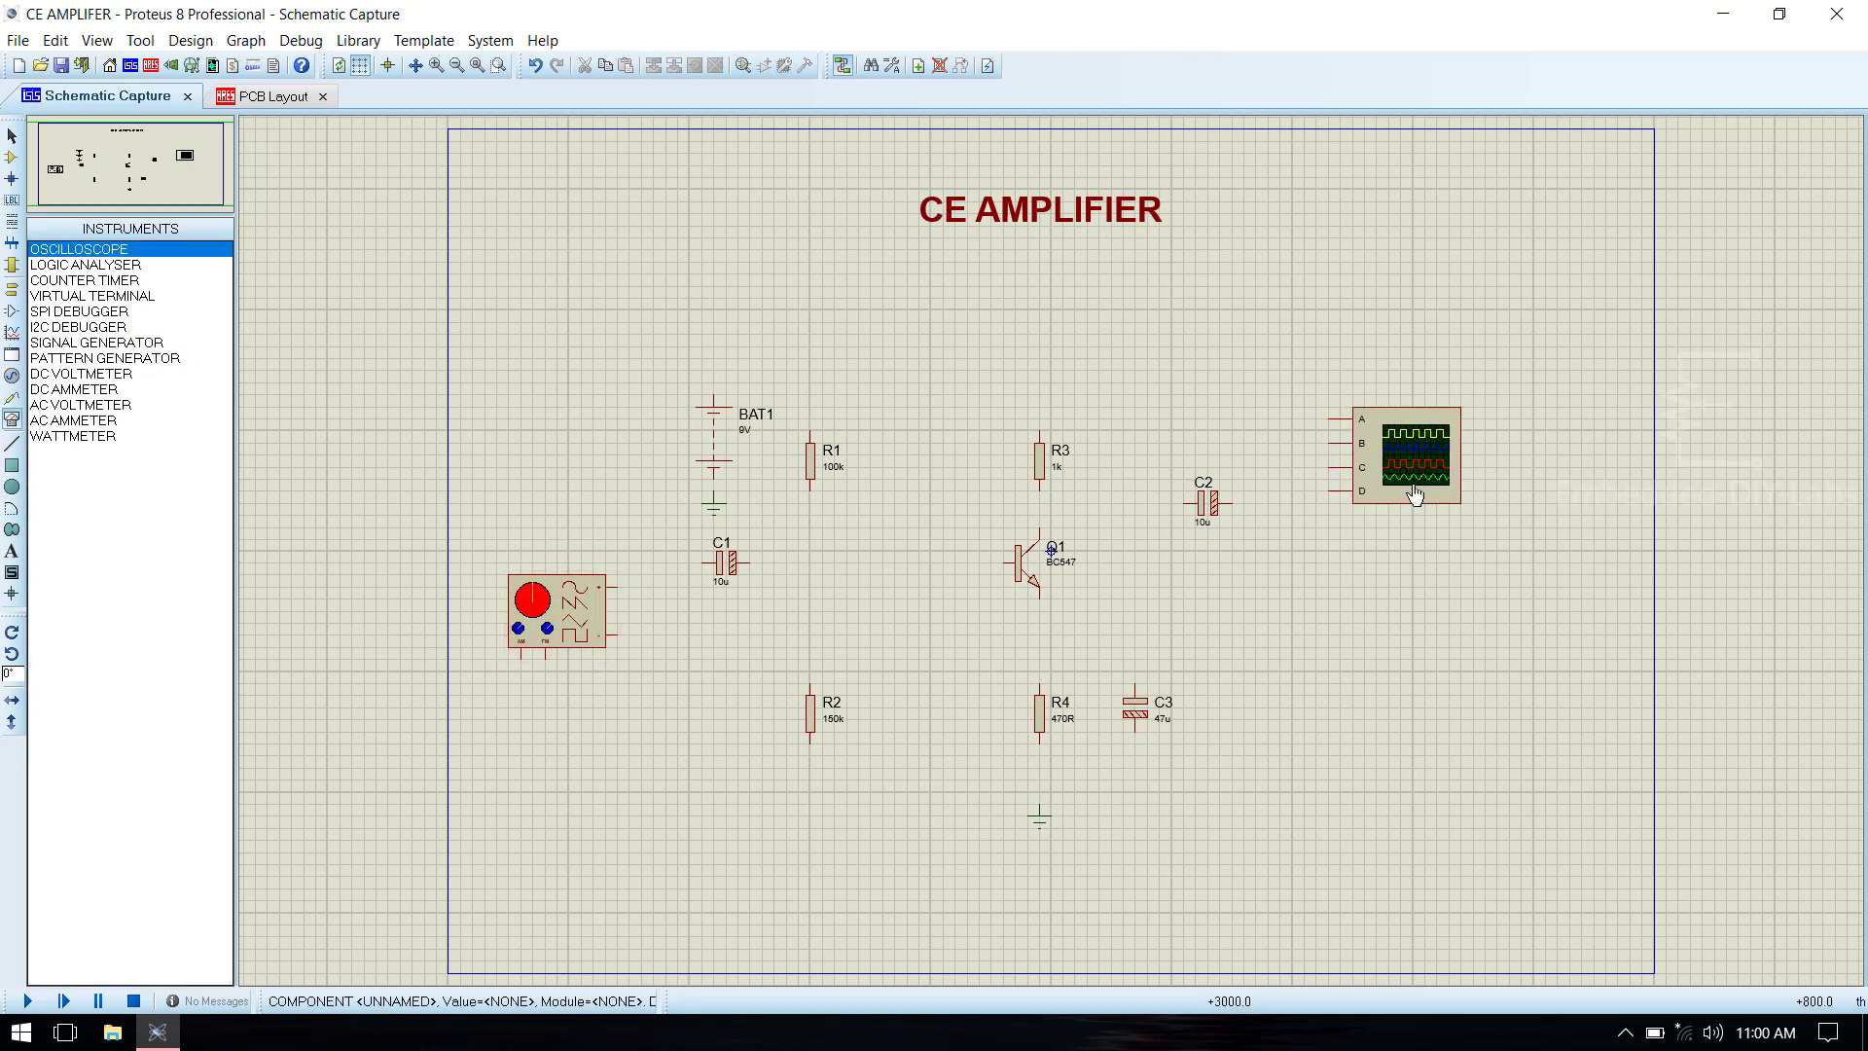
key(ctrl+s)
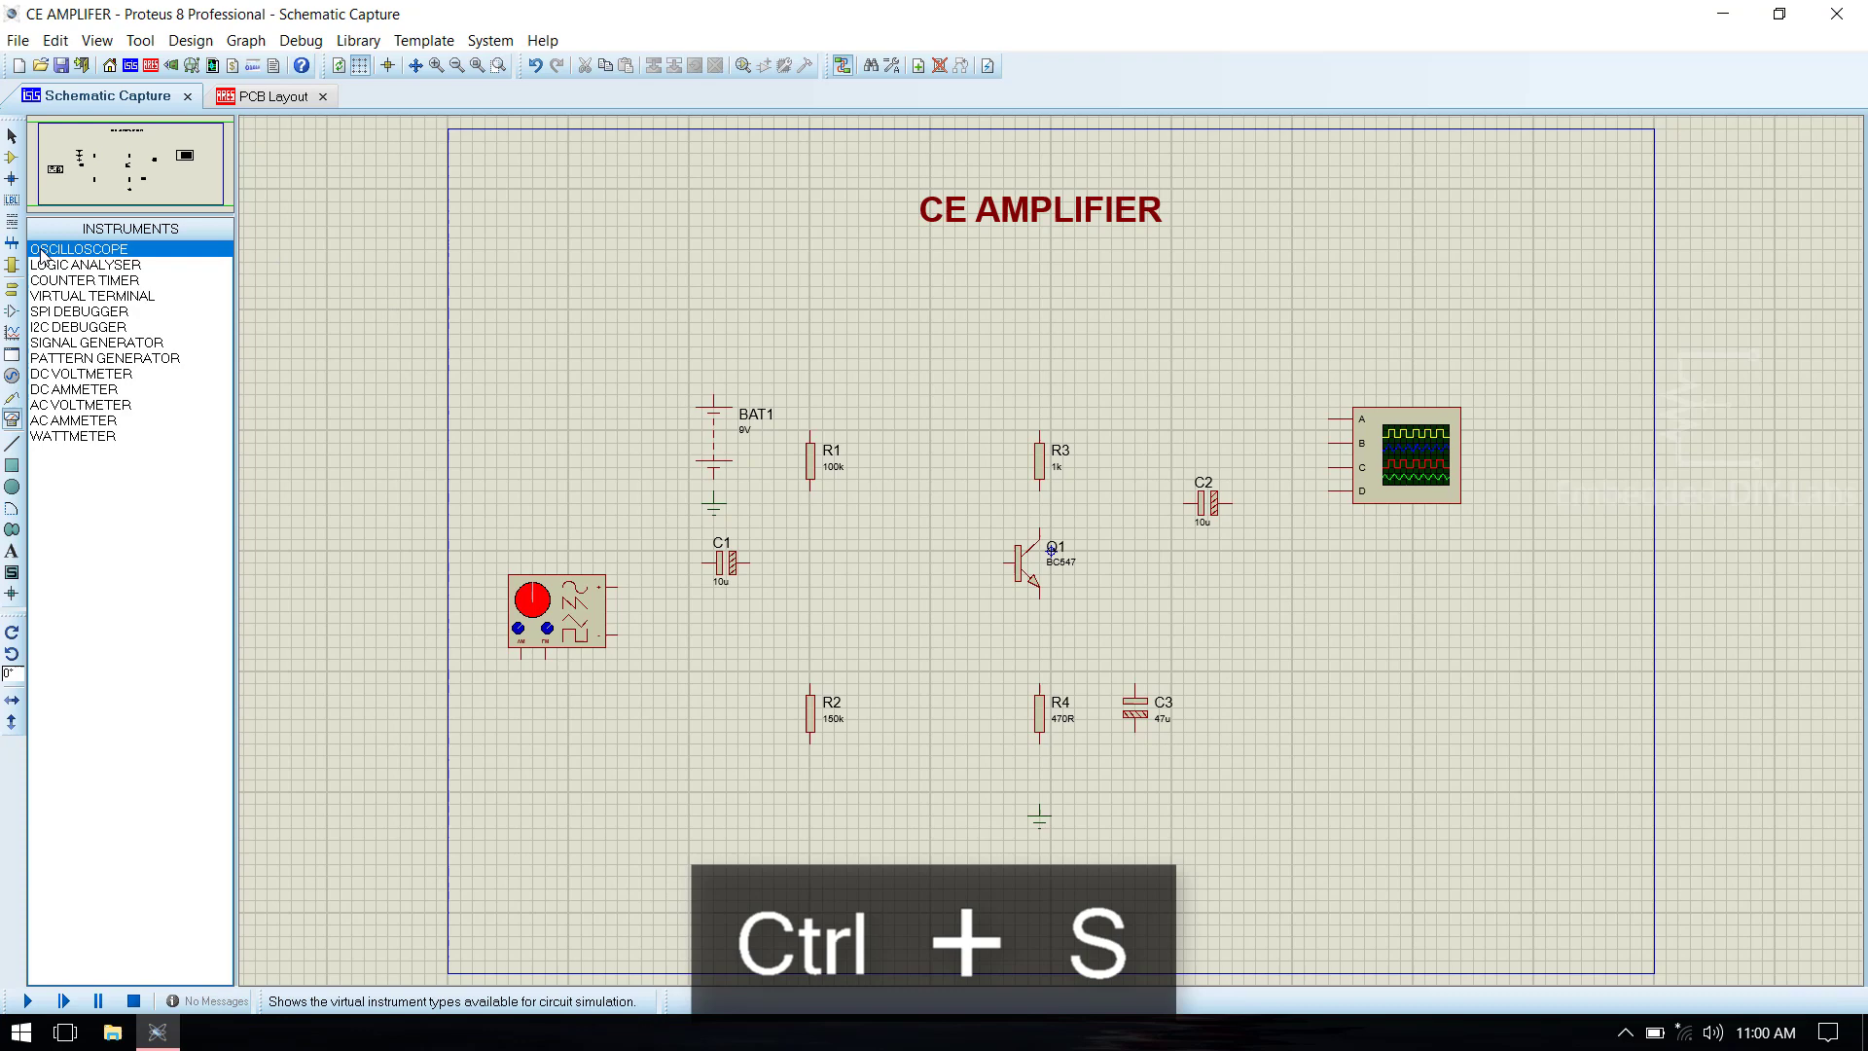
Wire BAT1's top to R3 and R1, and run R1 down to R2.
click(12, 159)
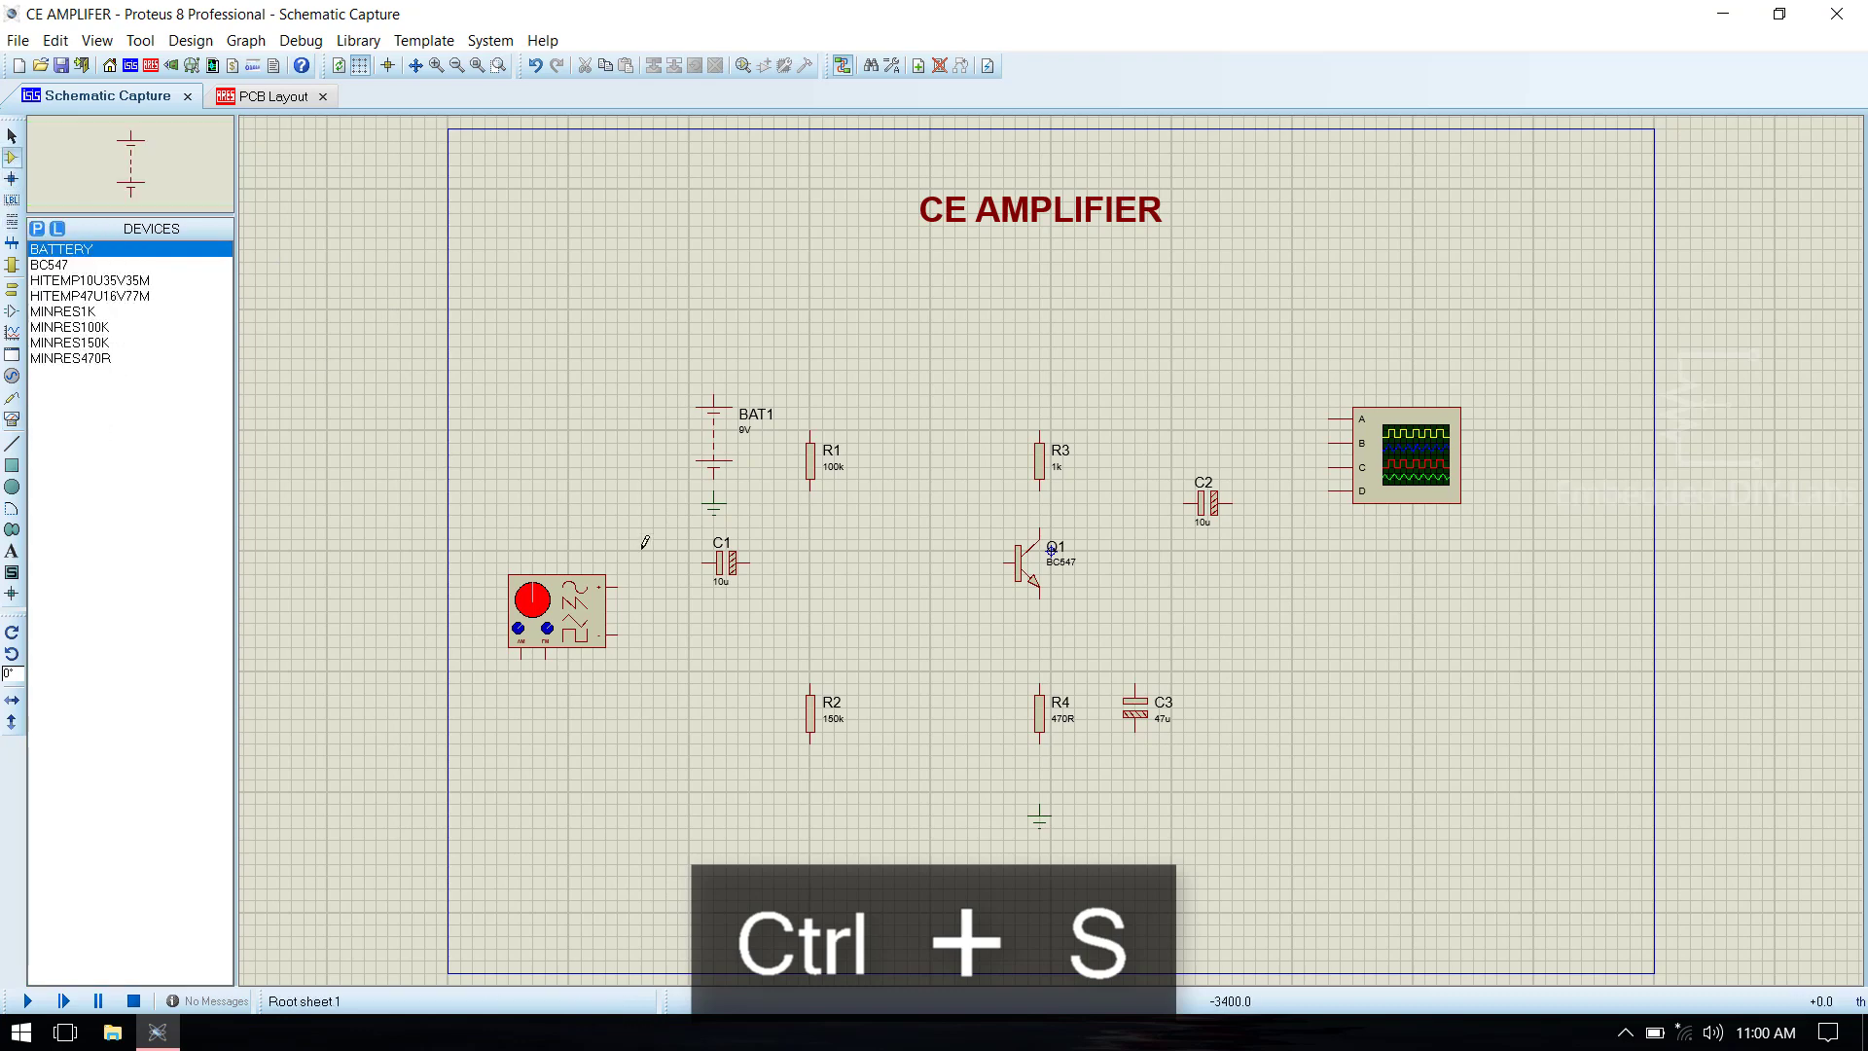
click(714, 387)
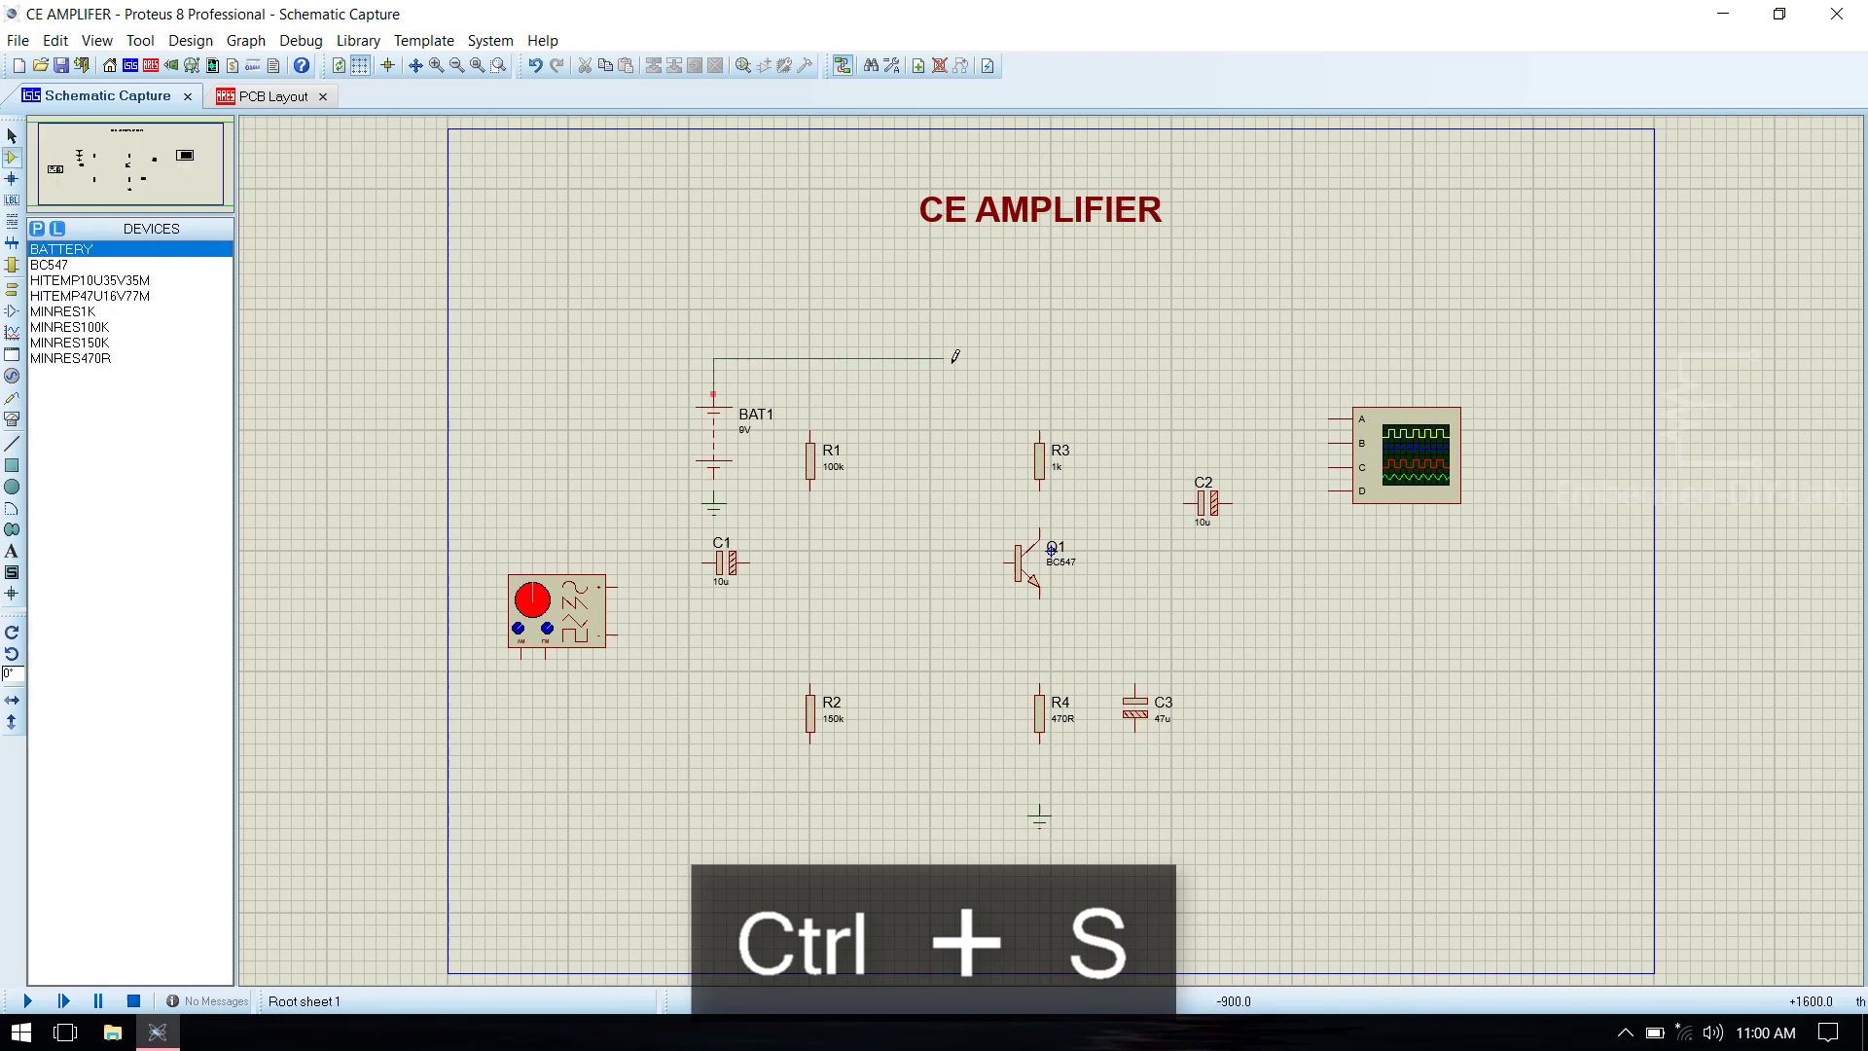
click(1041, 428)
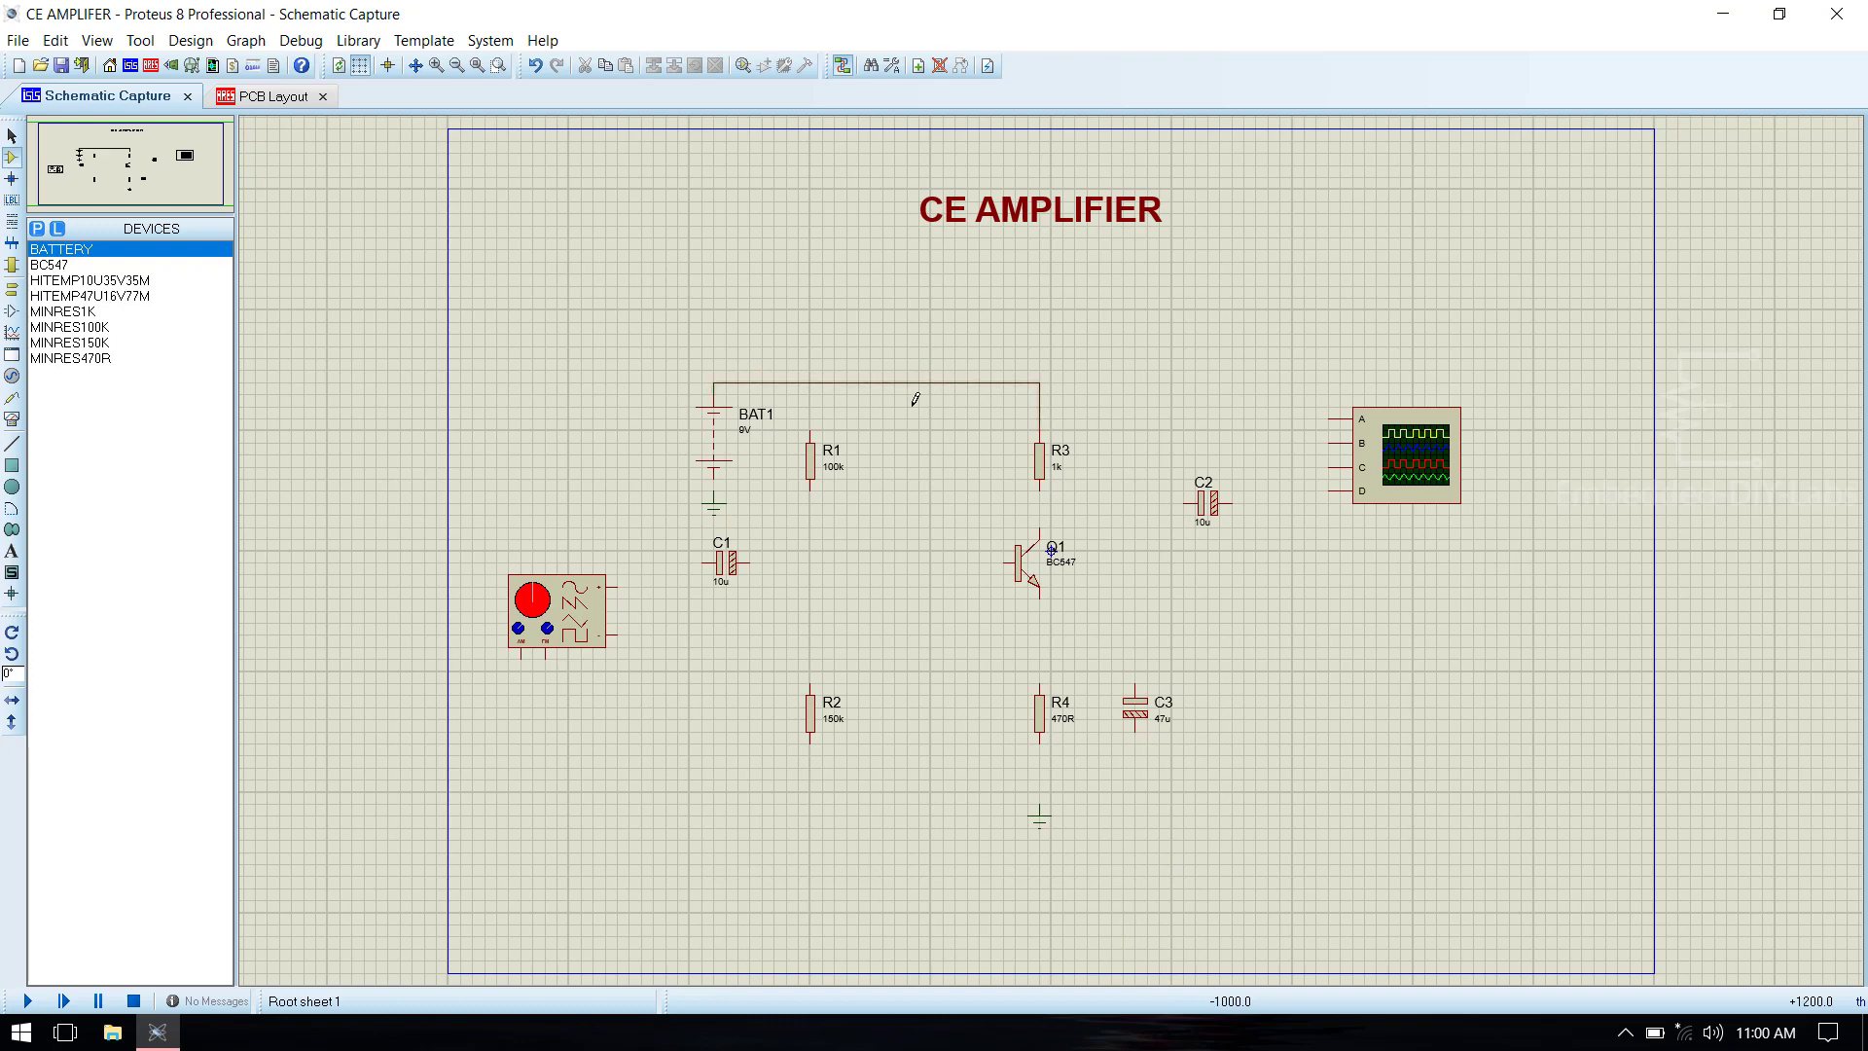
click(811, 434)
click(810, 382)
click(811, 490)
click(811, 687)
Connect C1 to the bias node and Q1's base, and the collector to R3, C2 and oscilloscope input B.
click(747, 561)
click(810, 561)
click(810, 562)
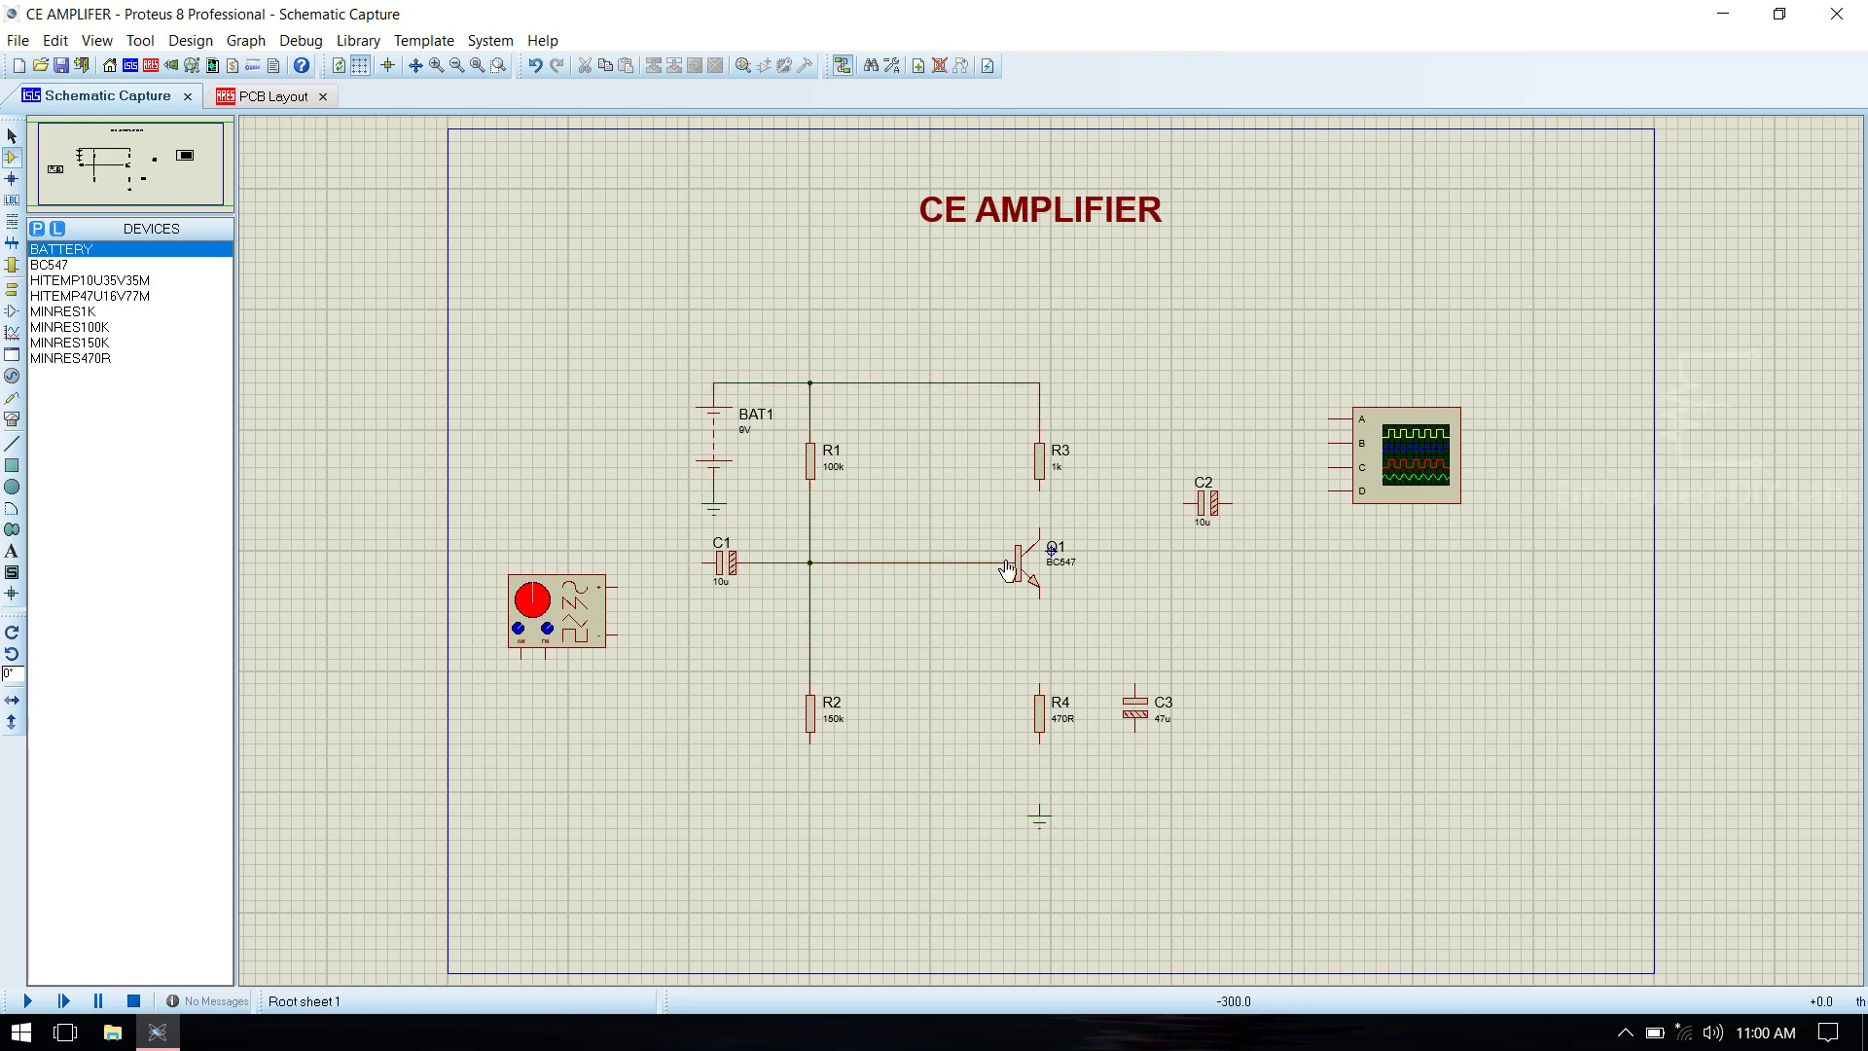
click(1008, 561)
click(1040, 530)
click(1039, 491)
click(1039, 503)
click(1185, 503)
click(1228, 503)
click(1331, 443)
Wire R2 to ground, the emitter to R4, and C3 between ground and the emitter.
click(811, 739)
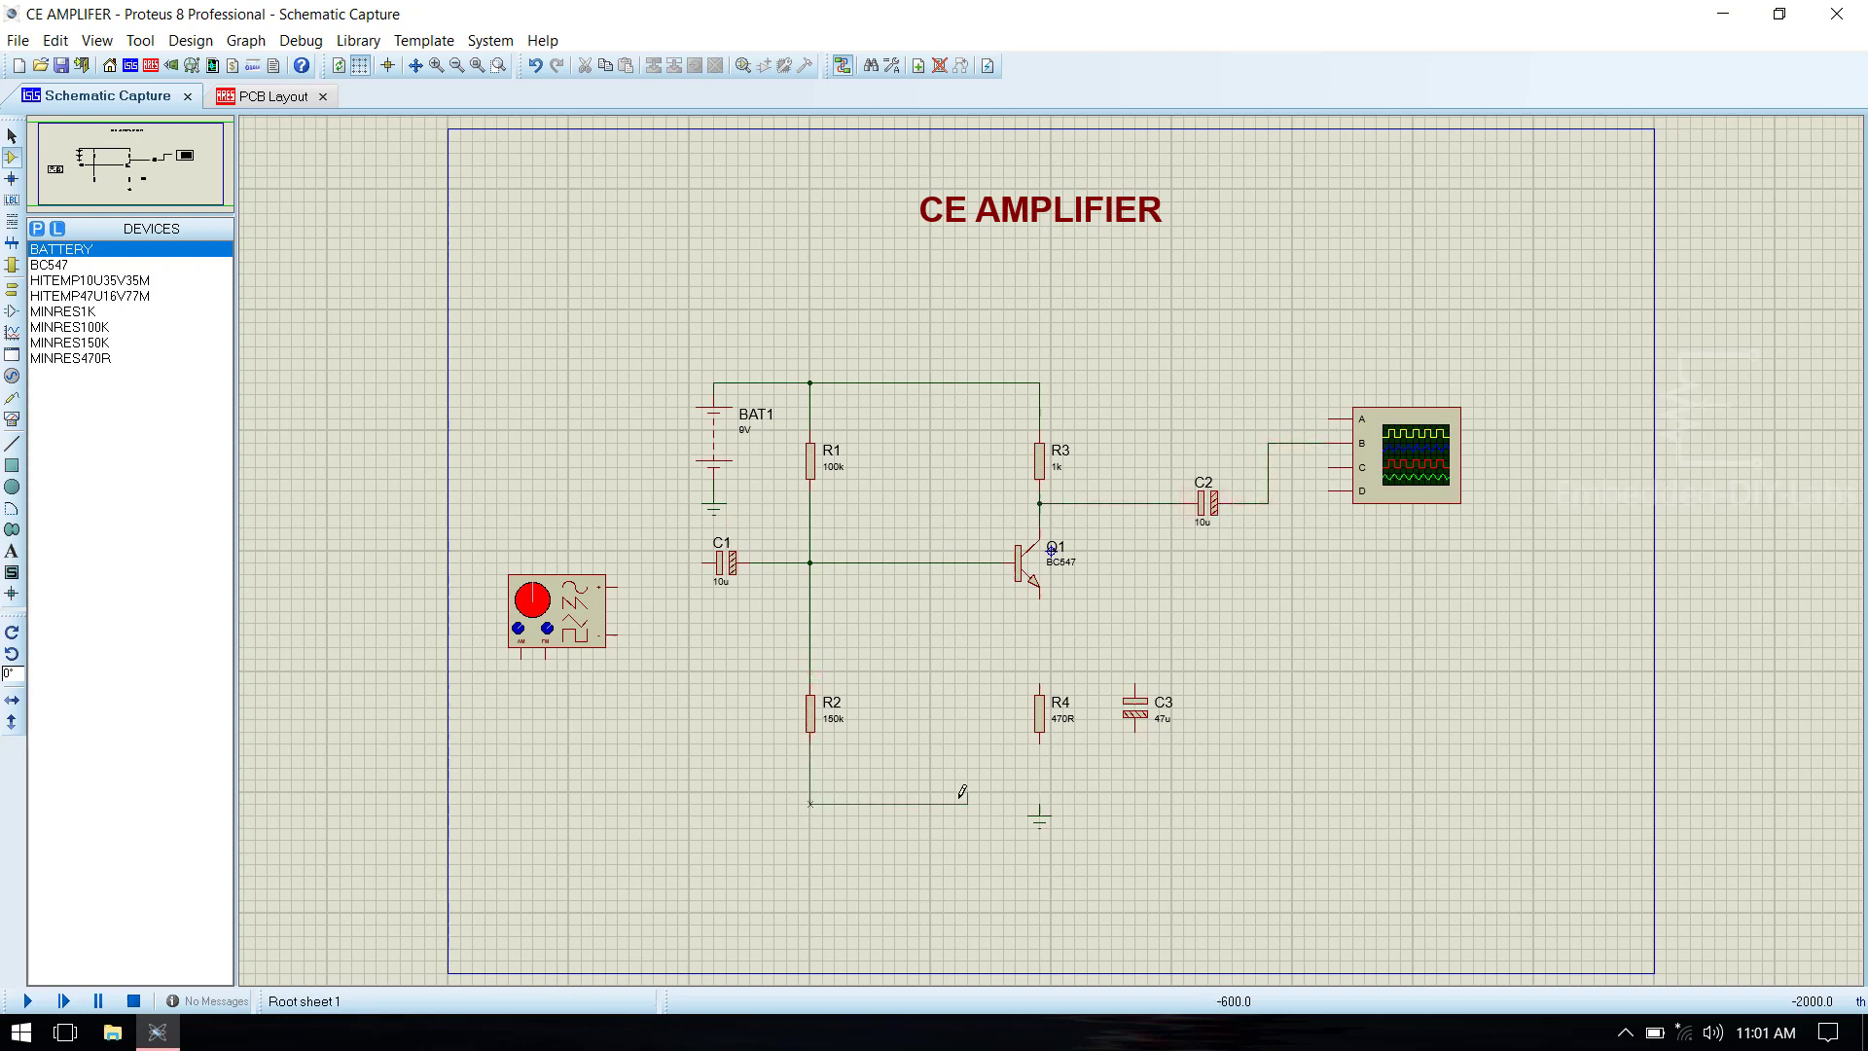
click(1038, 792)
click(1039, 686)
click(1039, 598)
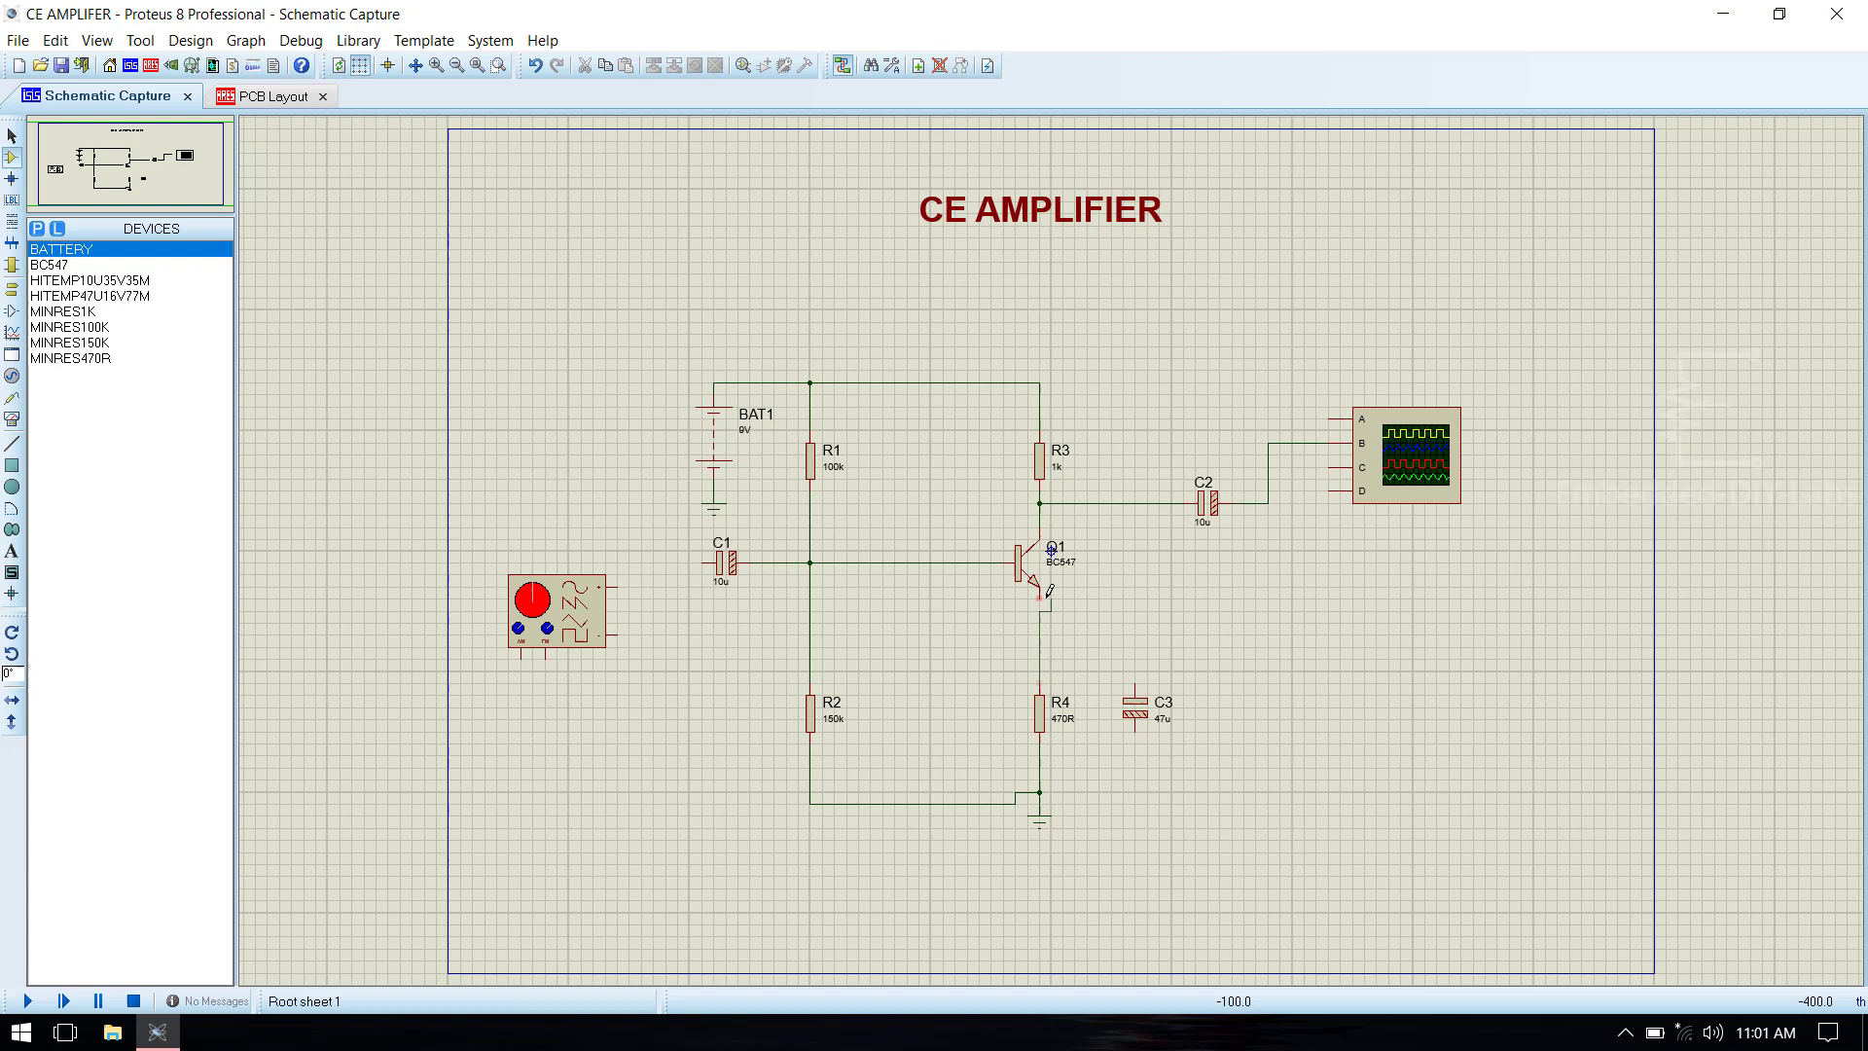
click(1040, 791)
click(1135, 729)
click(1134, 683)
click(1039, 634)
Connect the generator's + pin to C1 and its − pin to ground, then save.
click(641, 563)
click(605, 587)
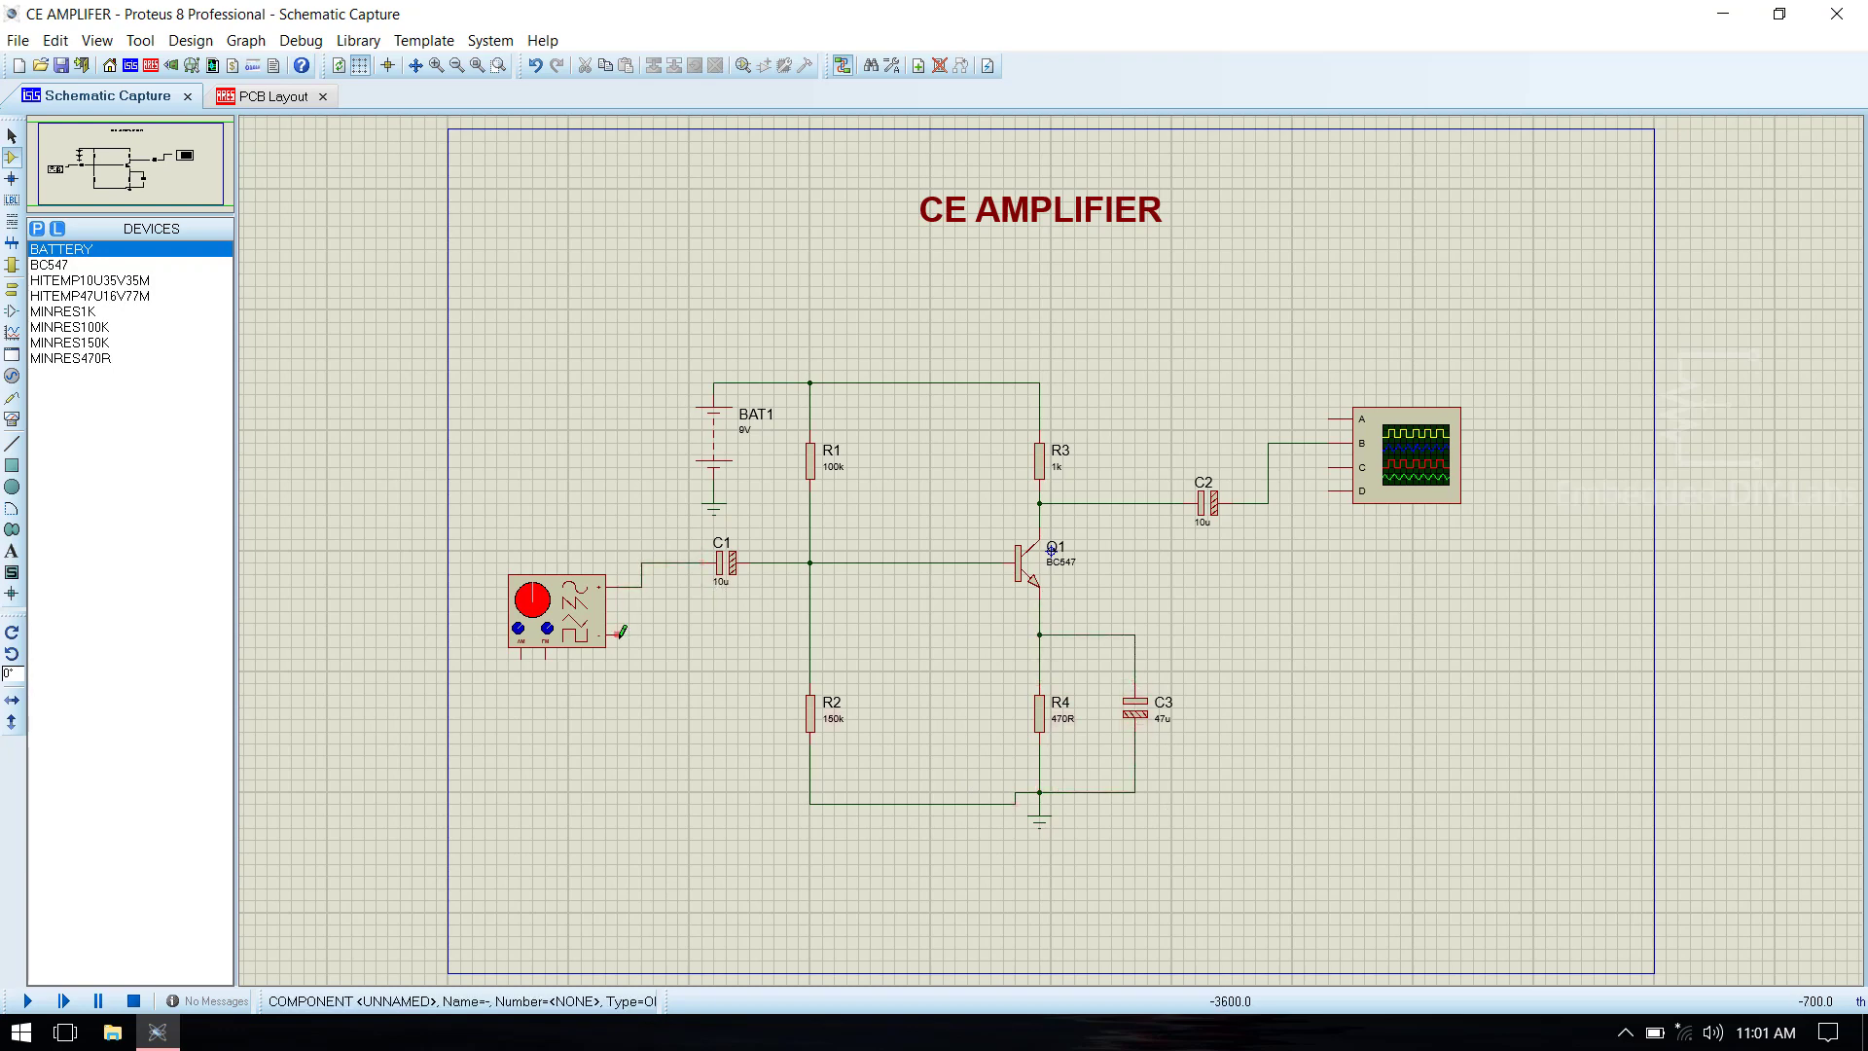
click(606, 634)
click(810, 804)
key(ctrl+s)
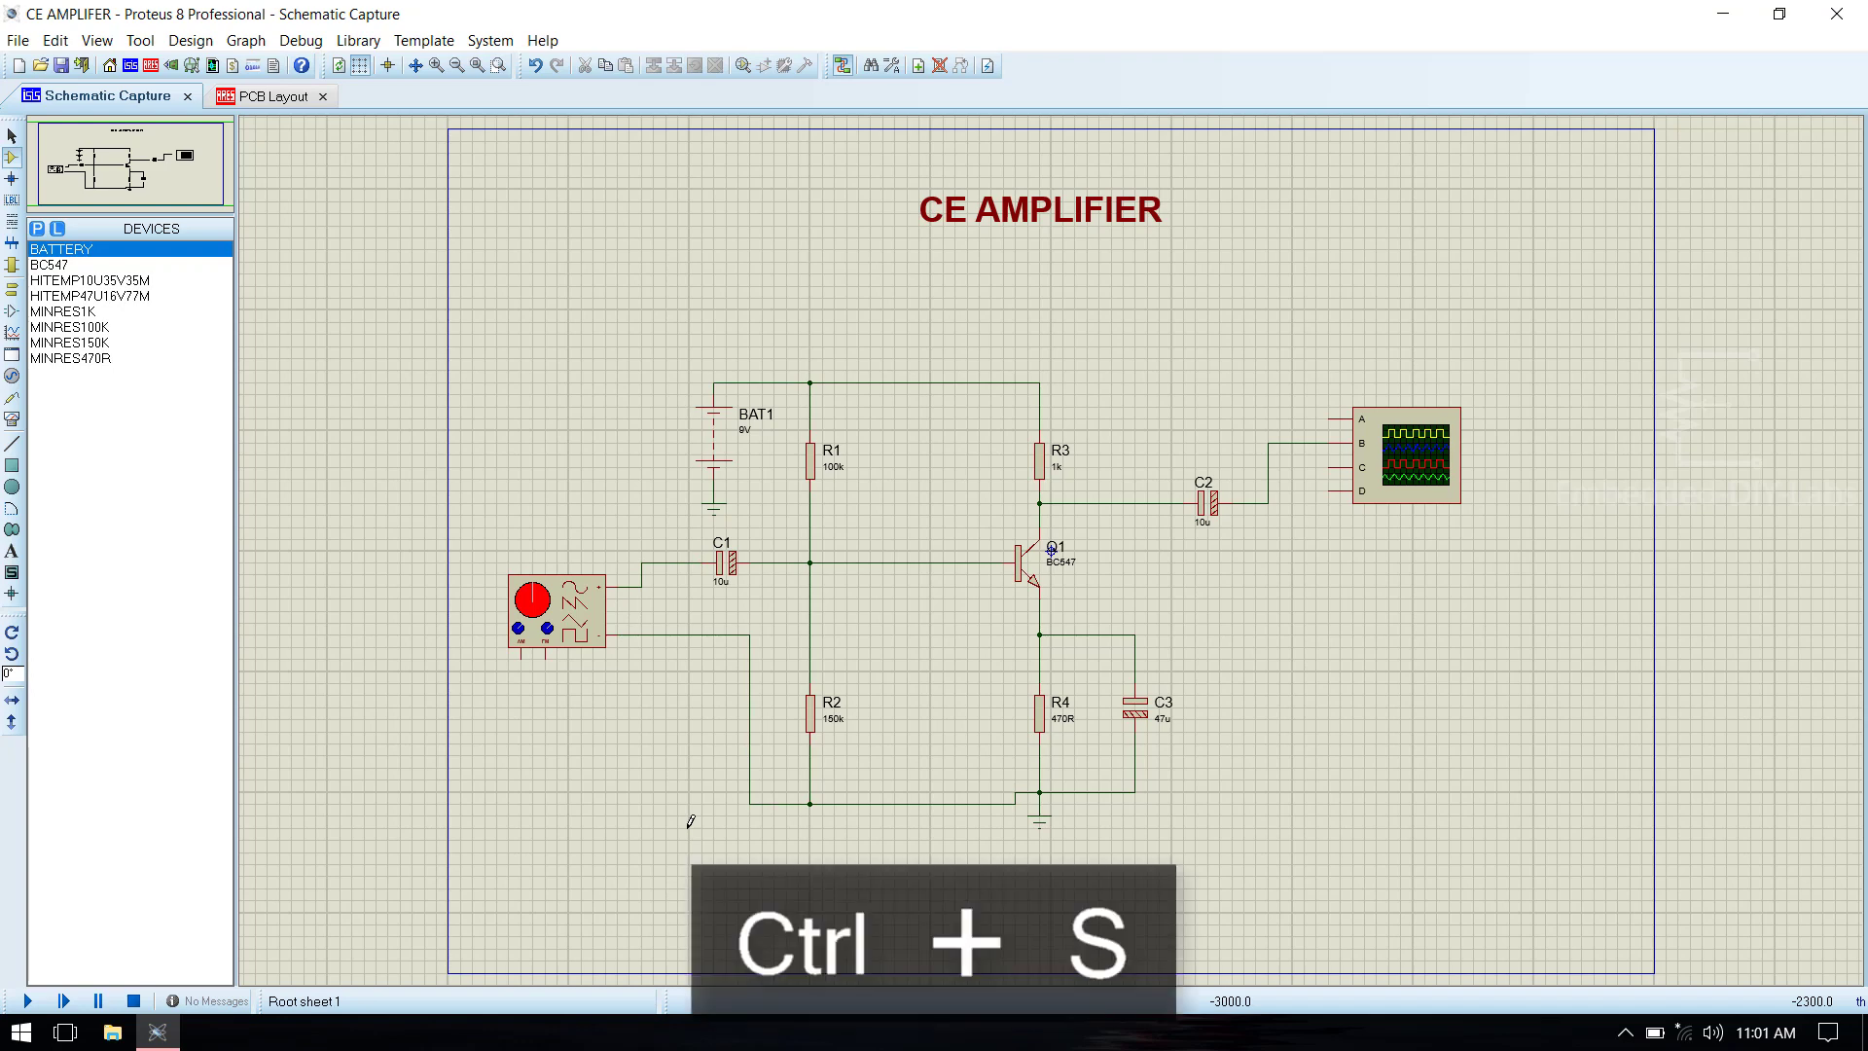
Change the battery value from 9V to 12V.
double_click(745, 429)
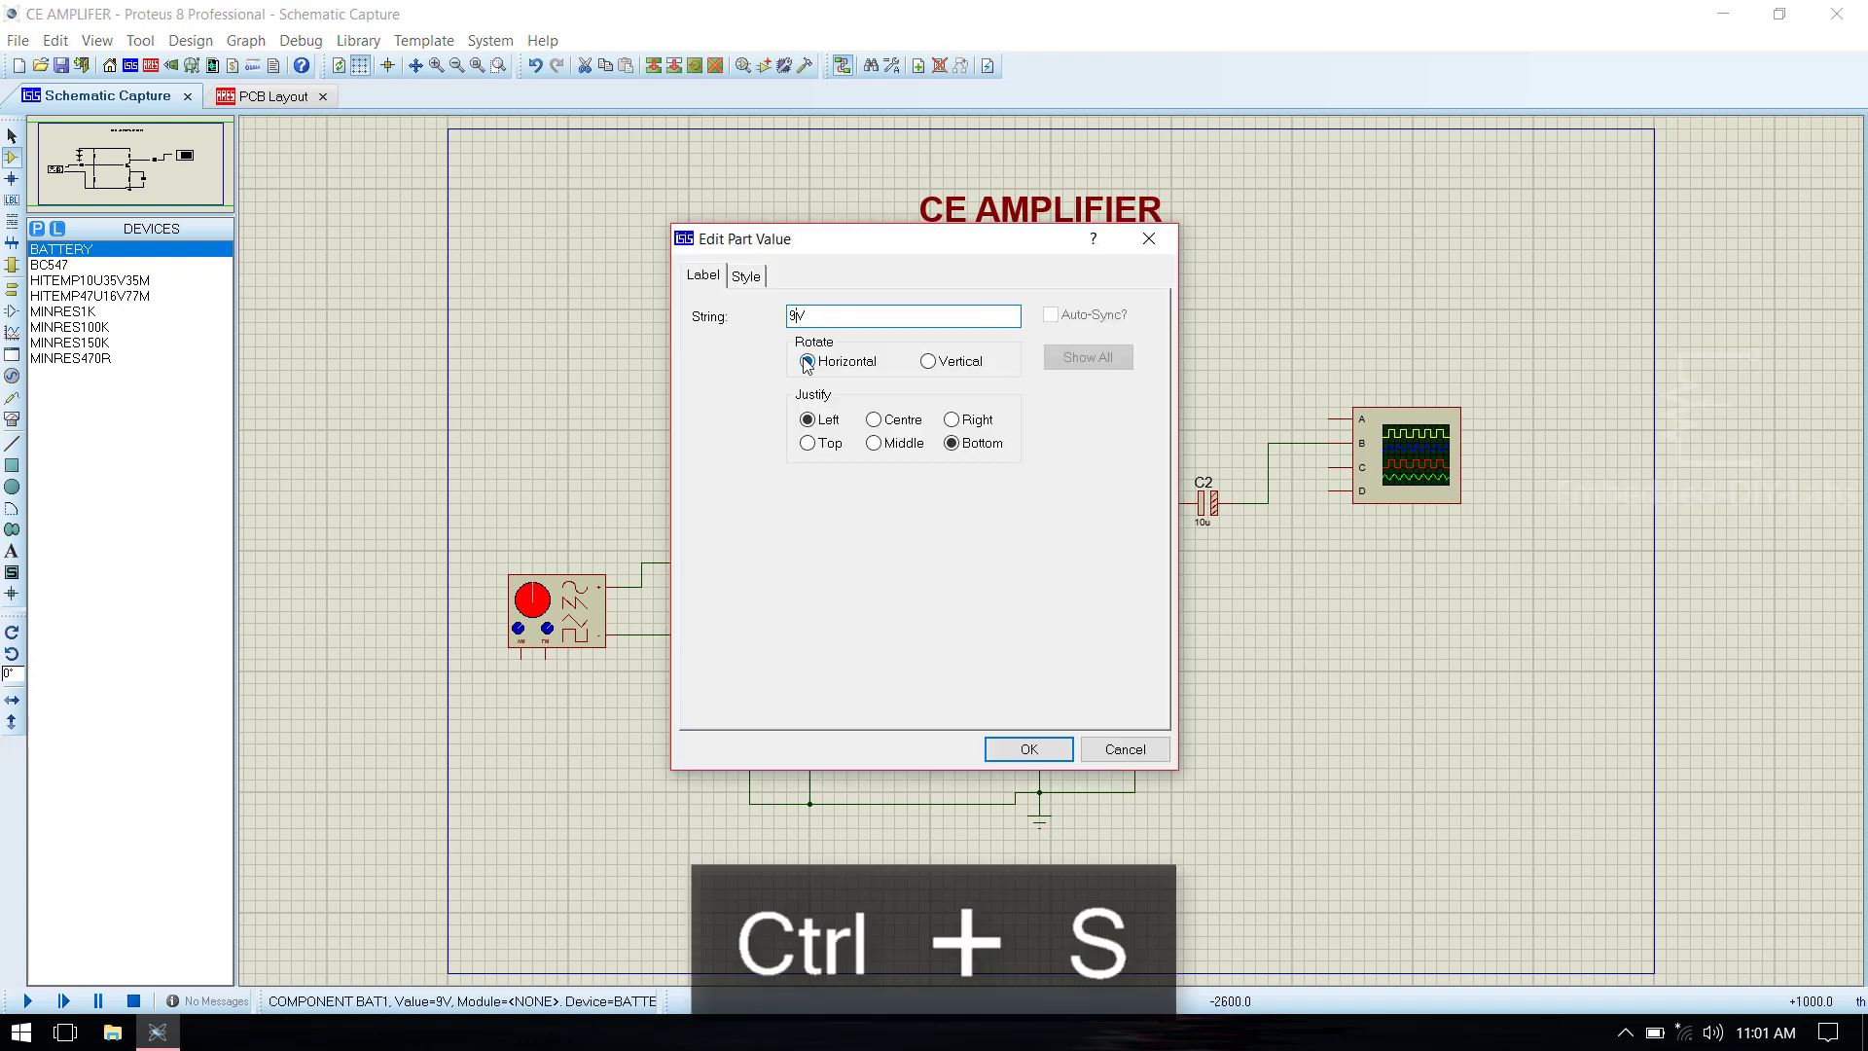
key(BackSpace)
text(12)
key(Return)
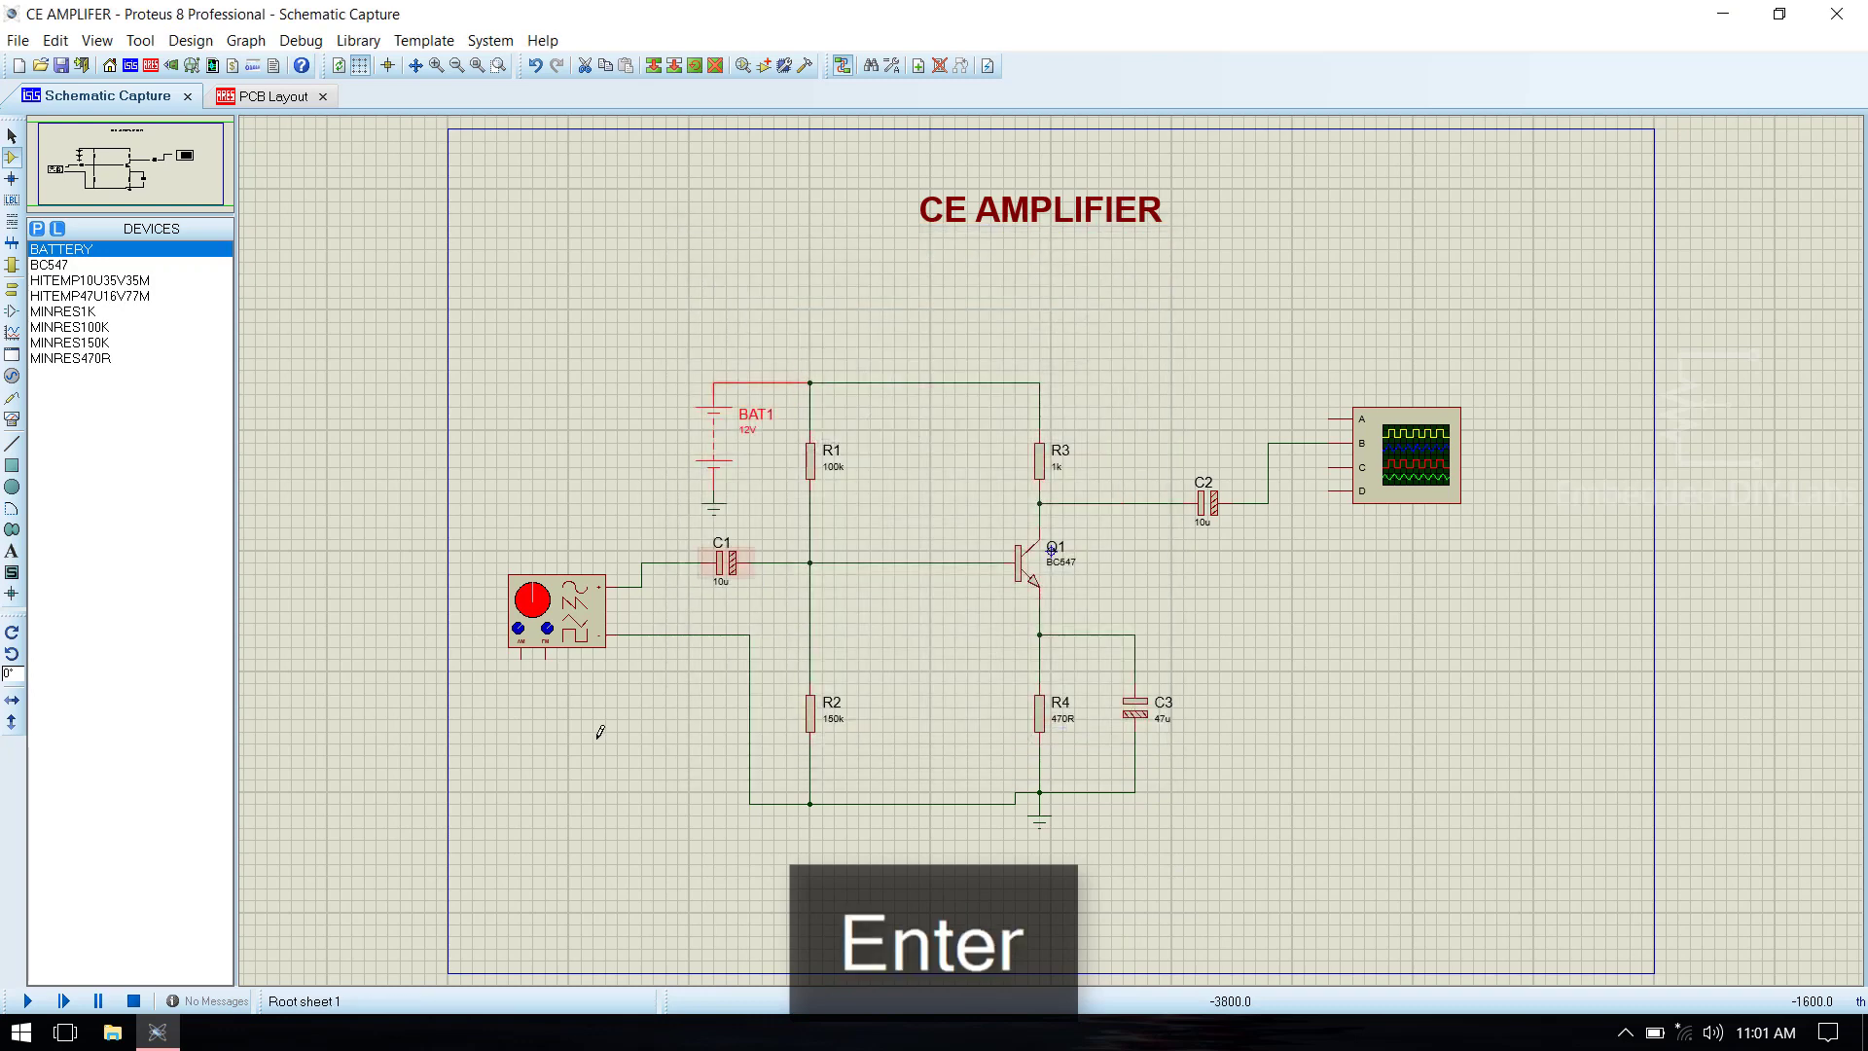
Run a wire from the generator-C1 input node to oscilloscope input A and save.
click(601, 731)
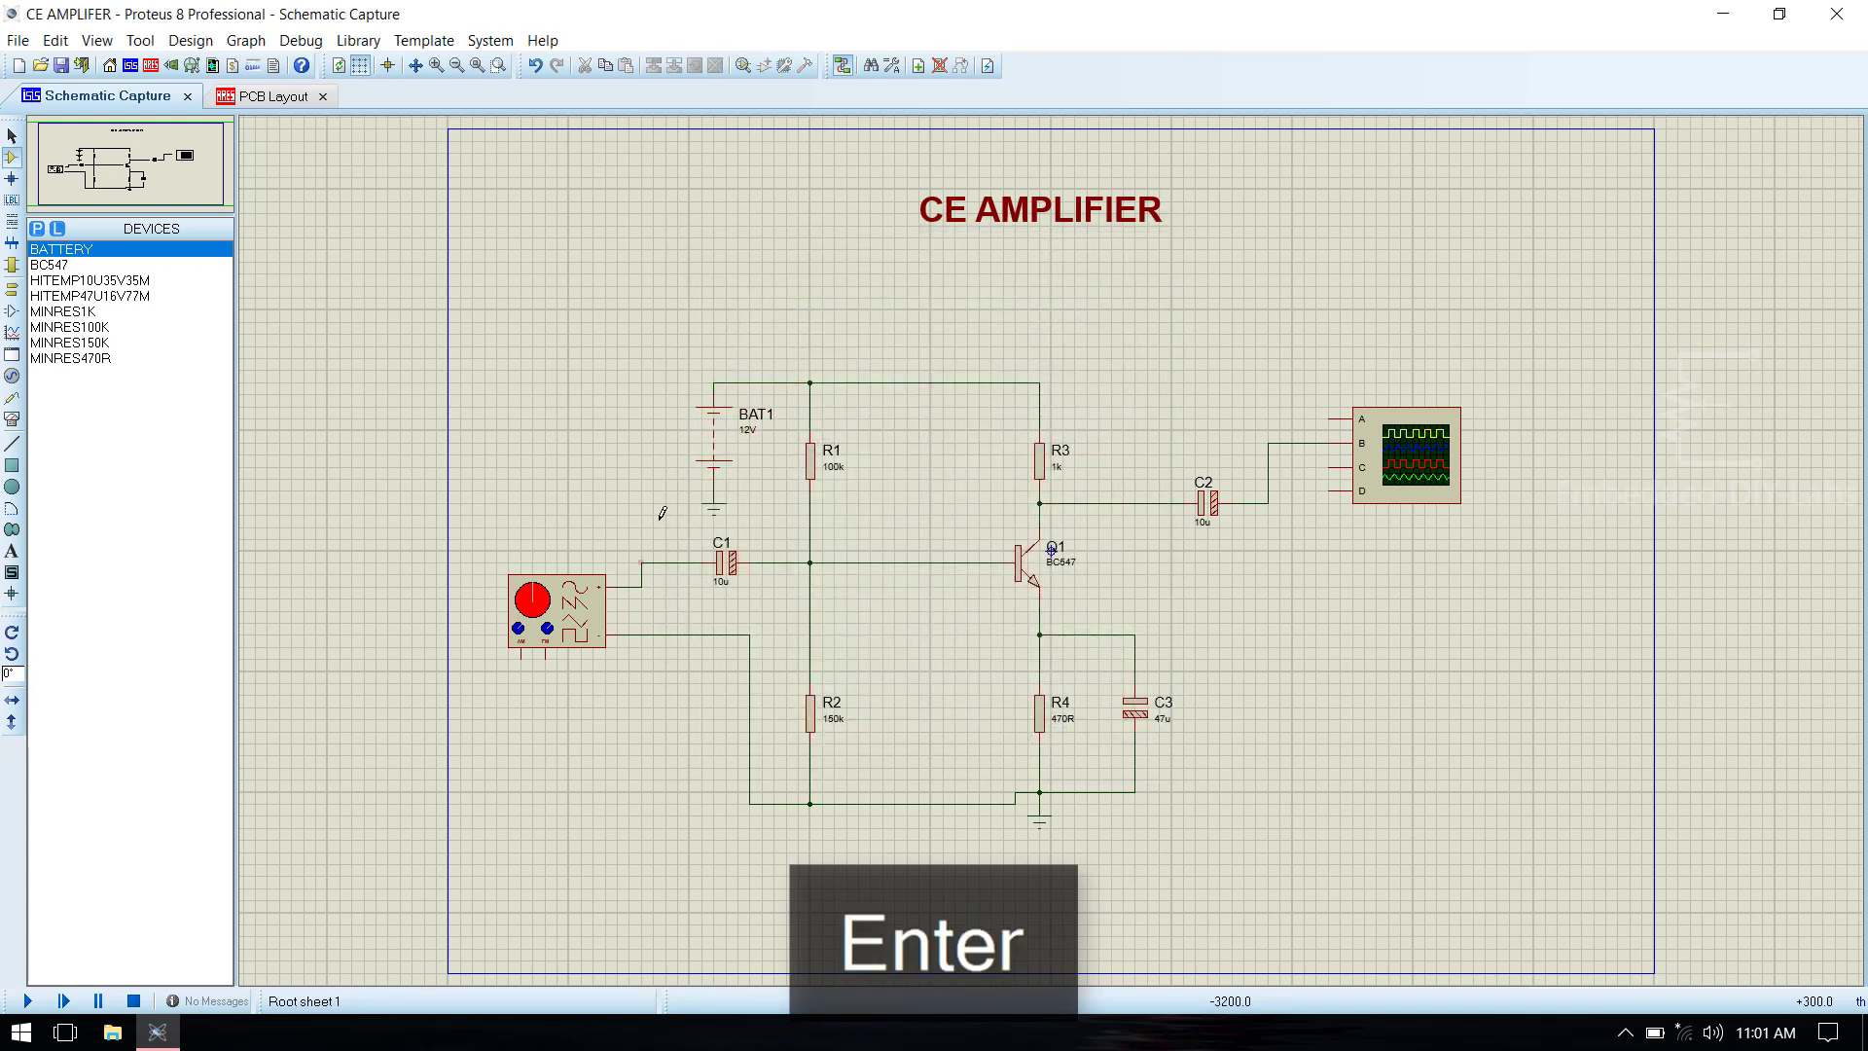
click(641, 562)
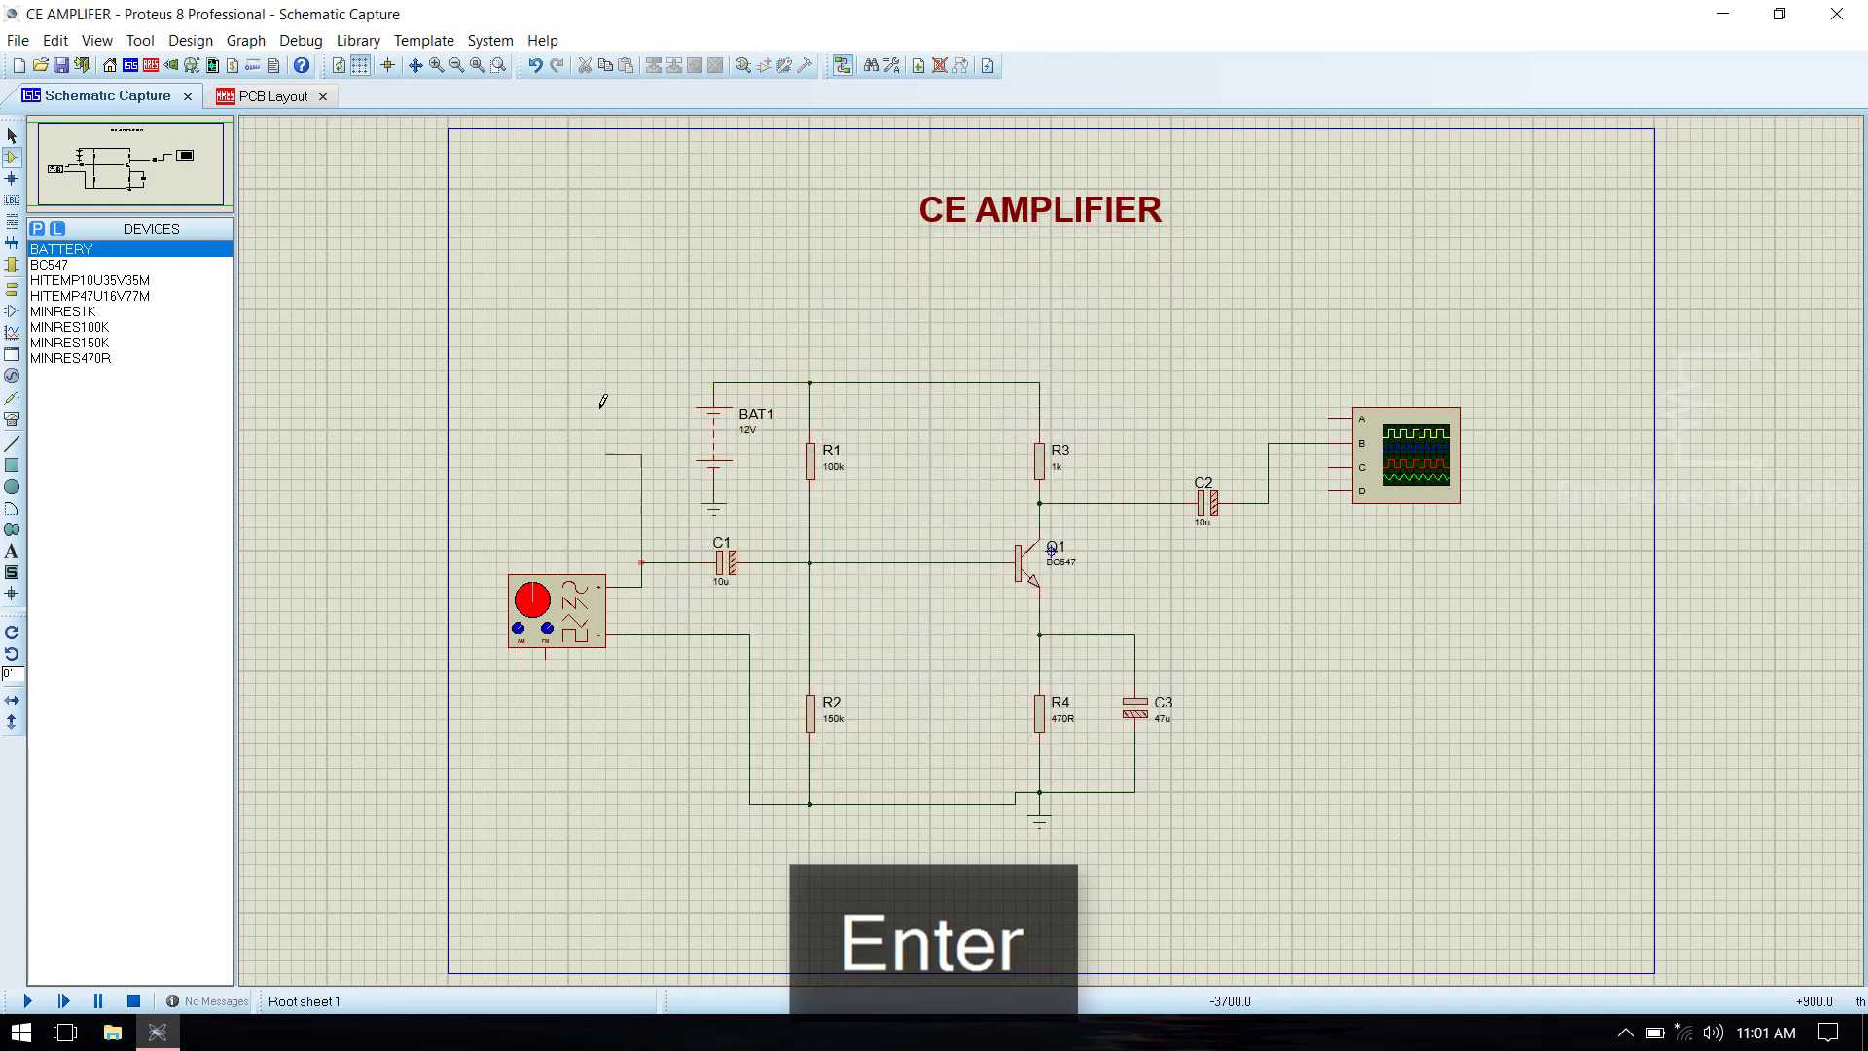
click(642, 333)
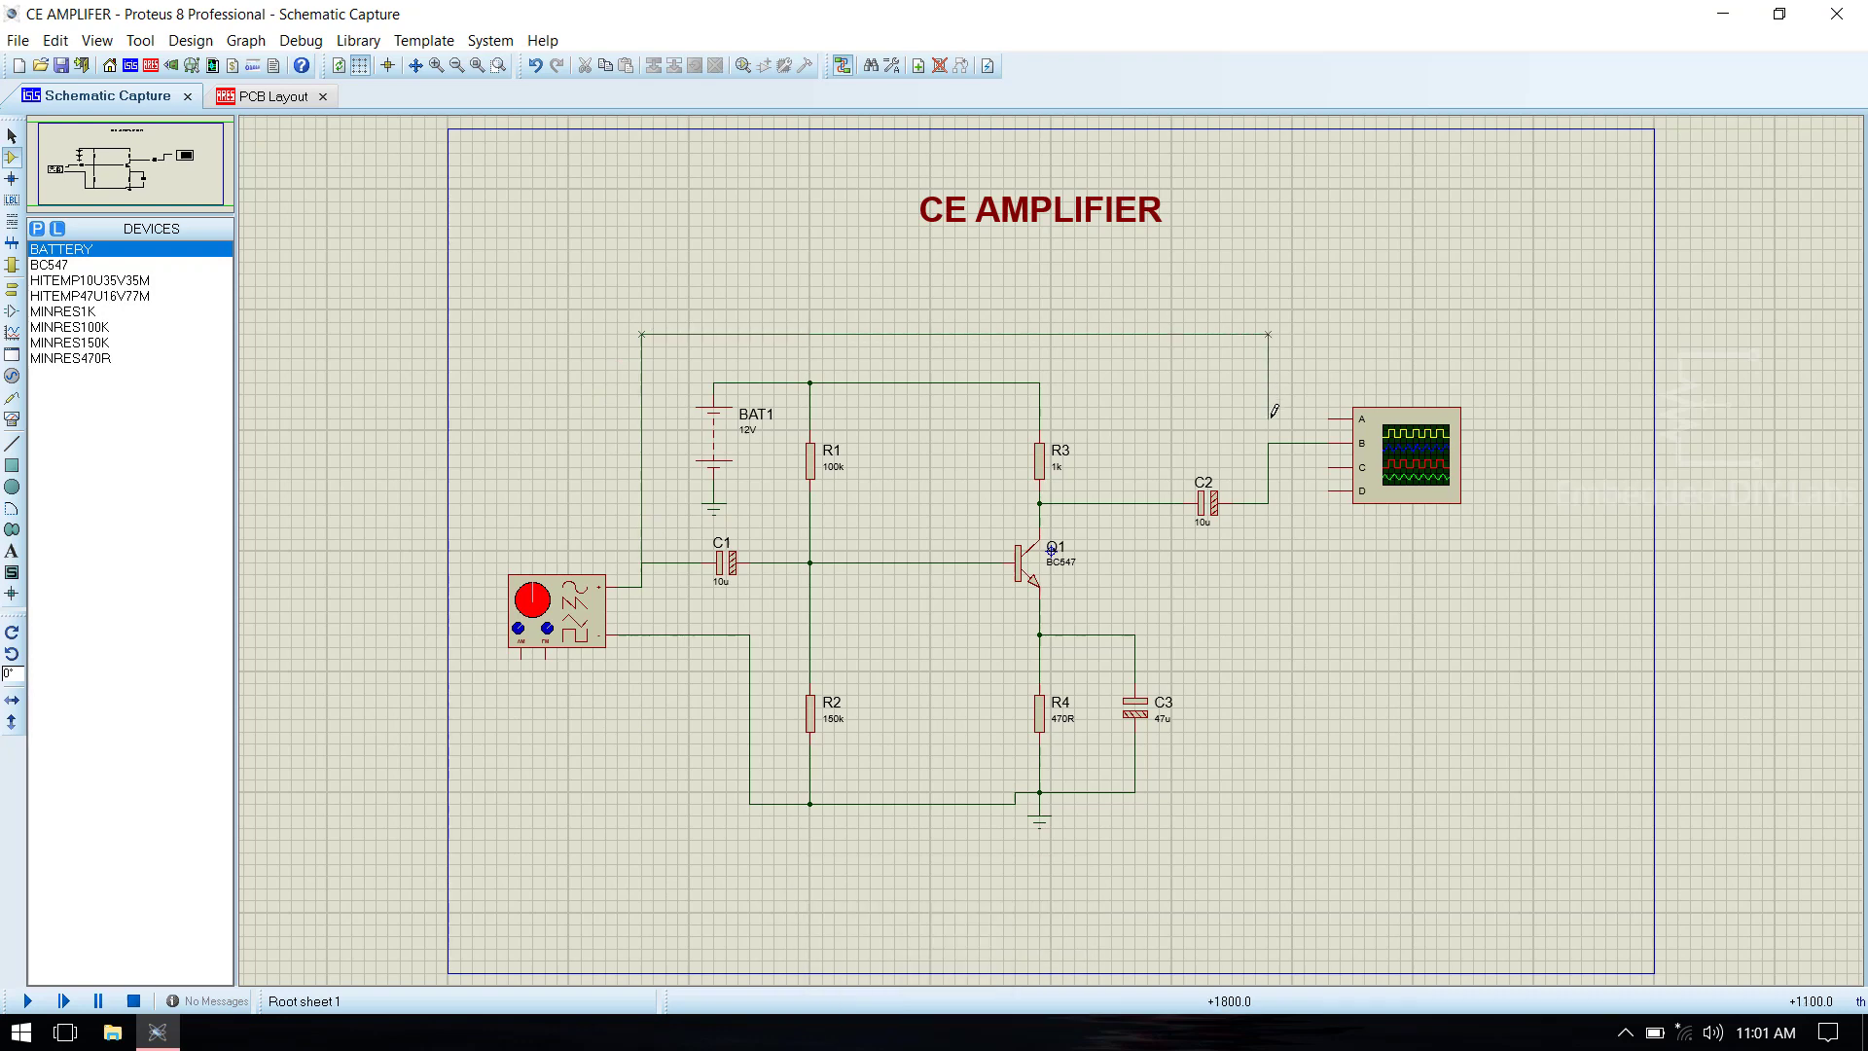
click(1335, 419)
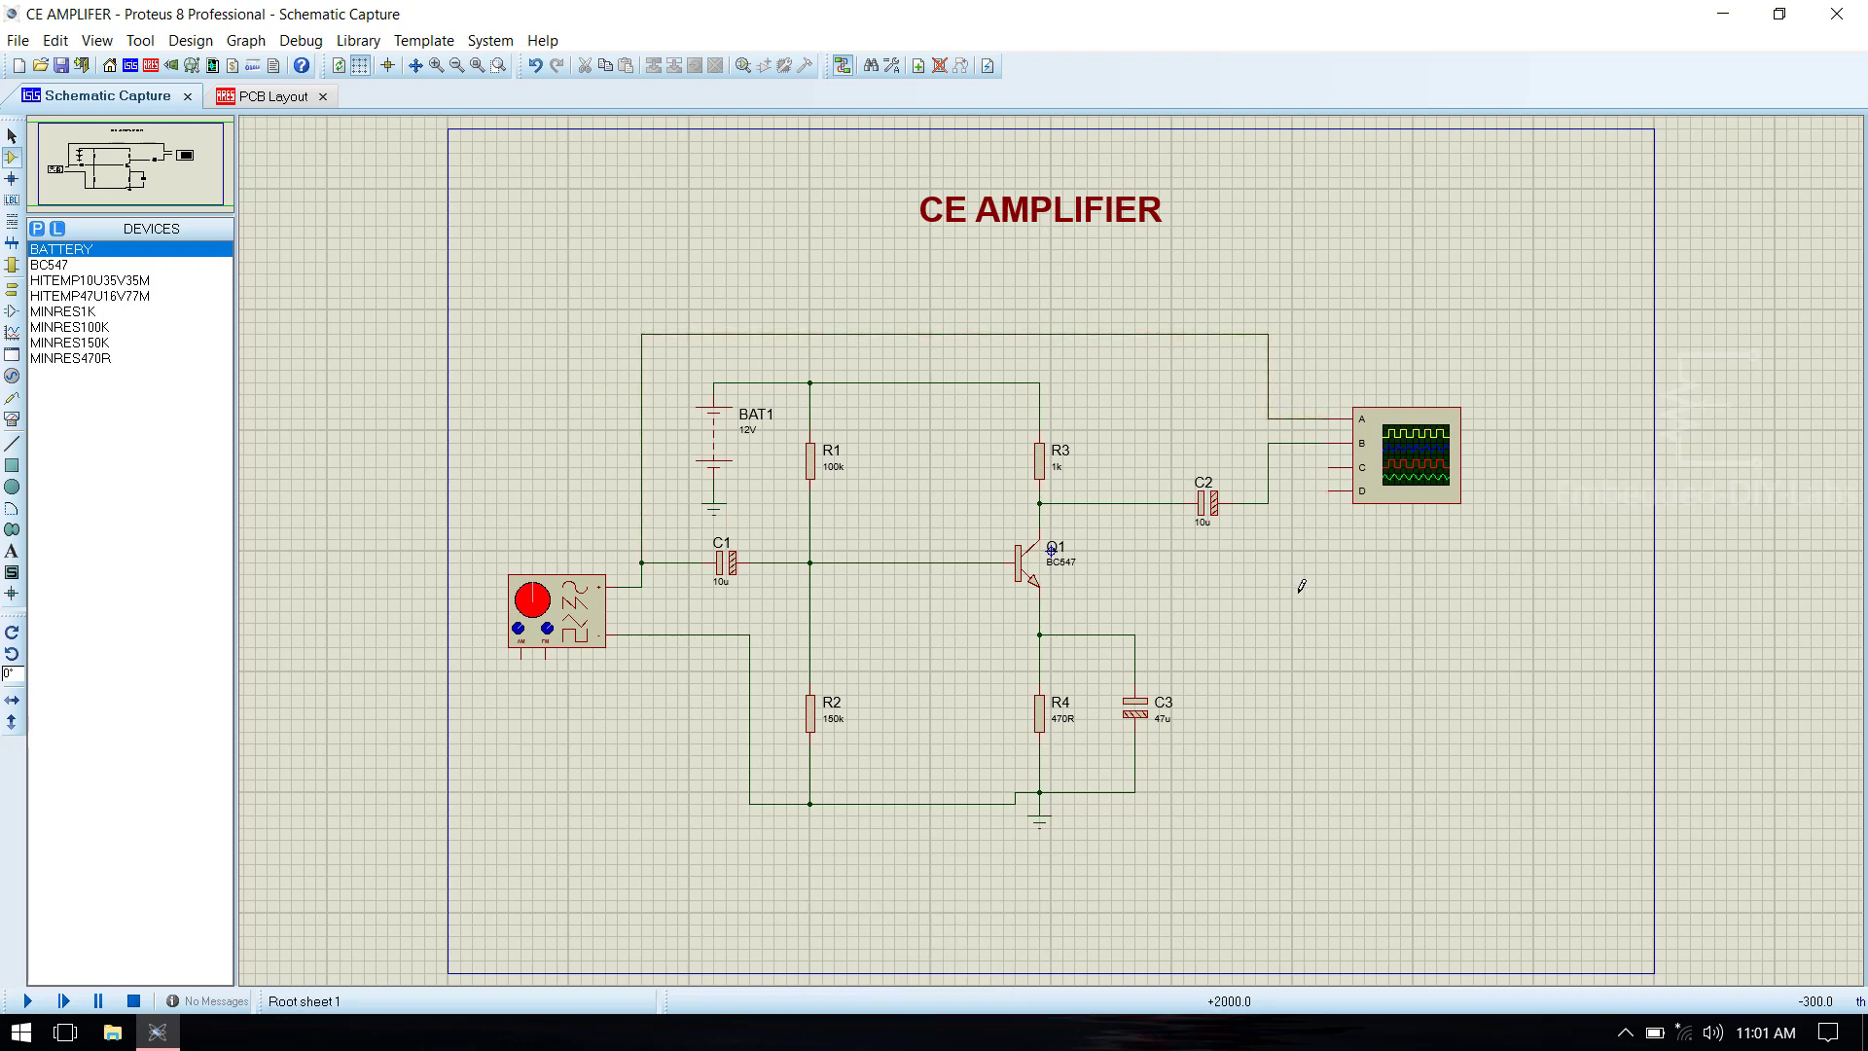
key(ctrl+s)
key(ctrl+s)
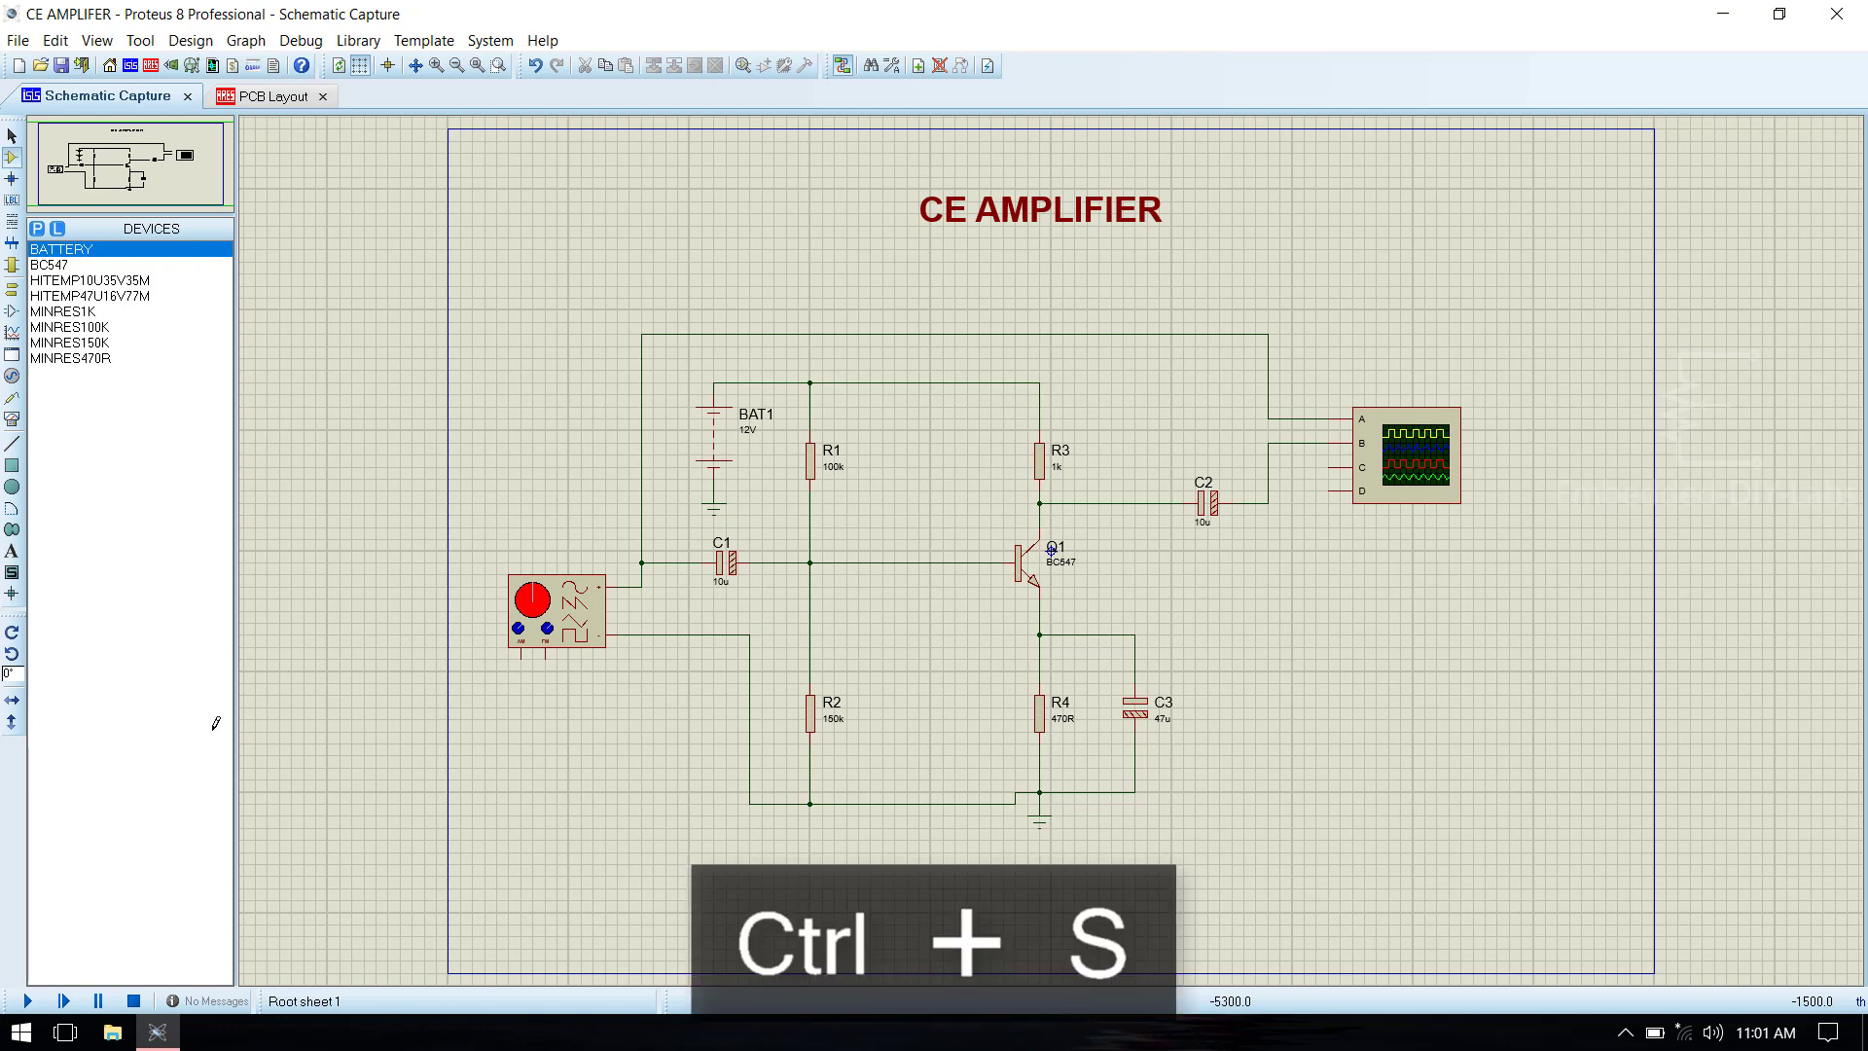
Start the simulation, move the generator panel below the scope, and raise its frequency range one step.
click(28, 1000)
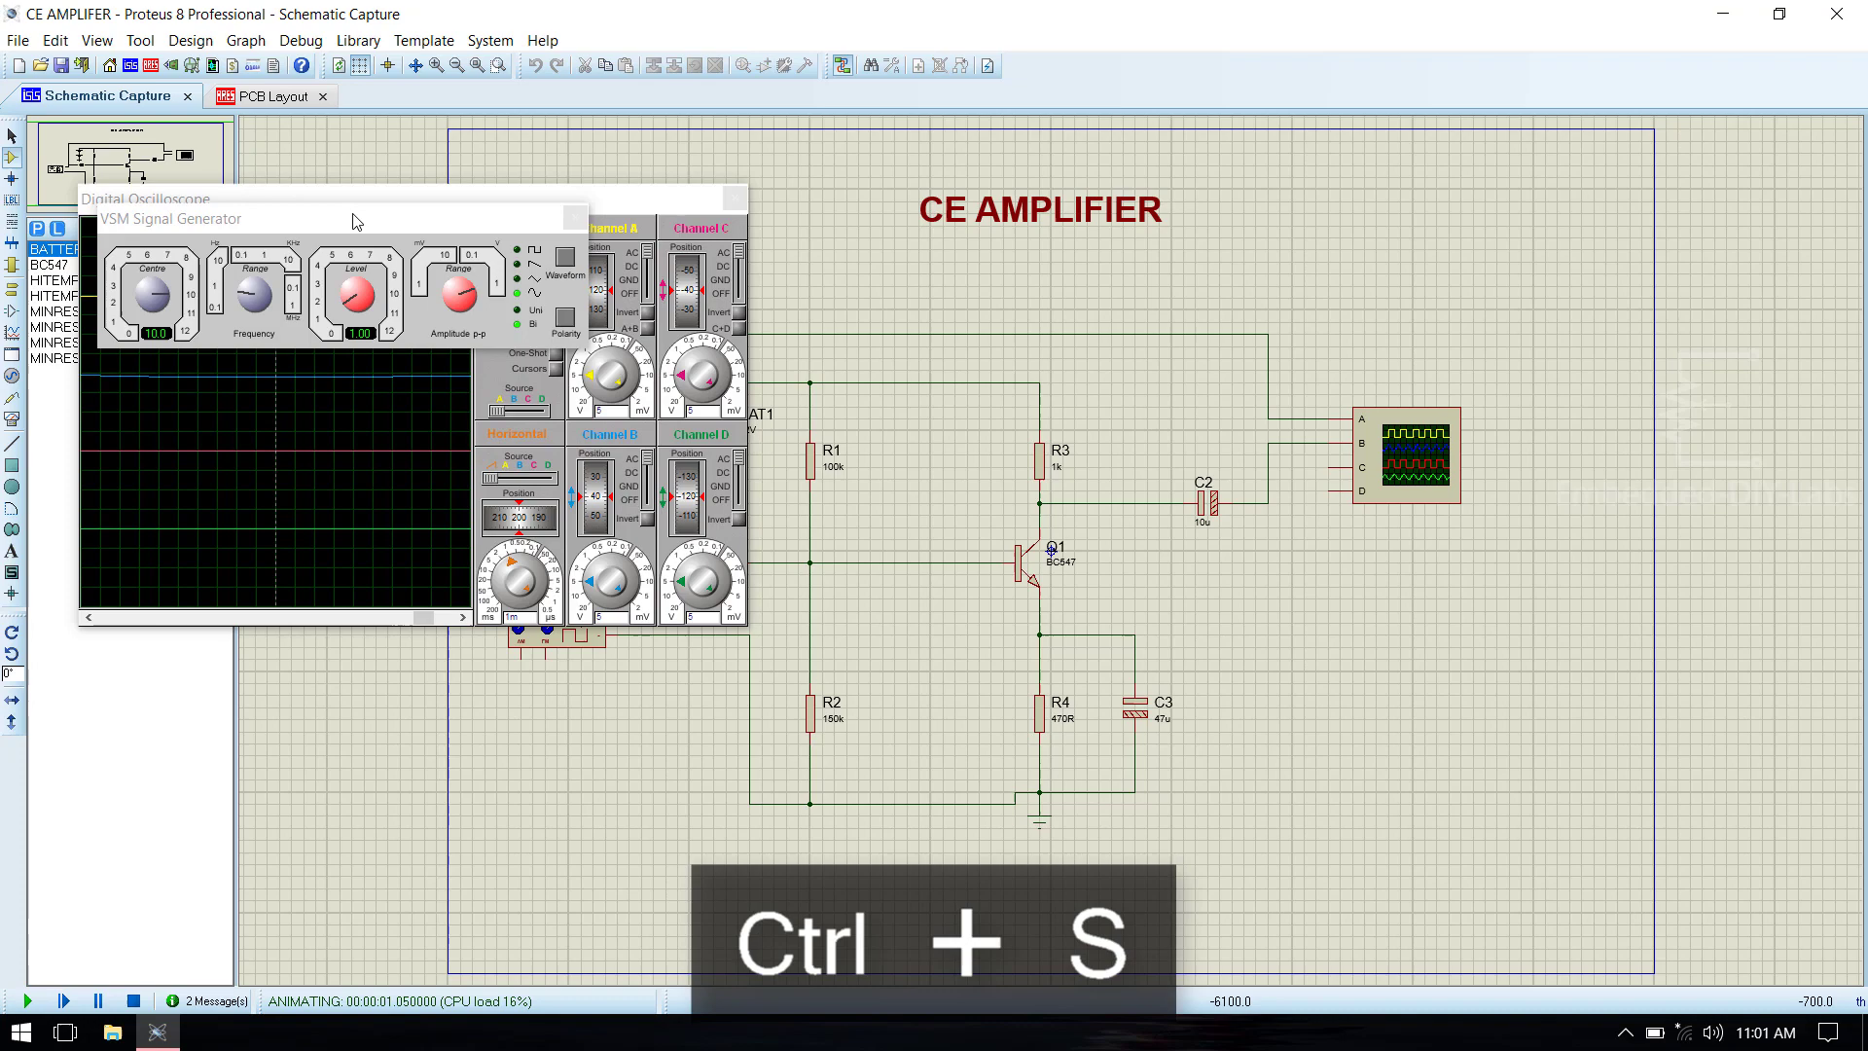
drag(354, 211, 348, 641)
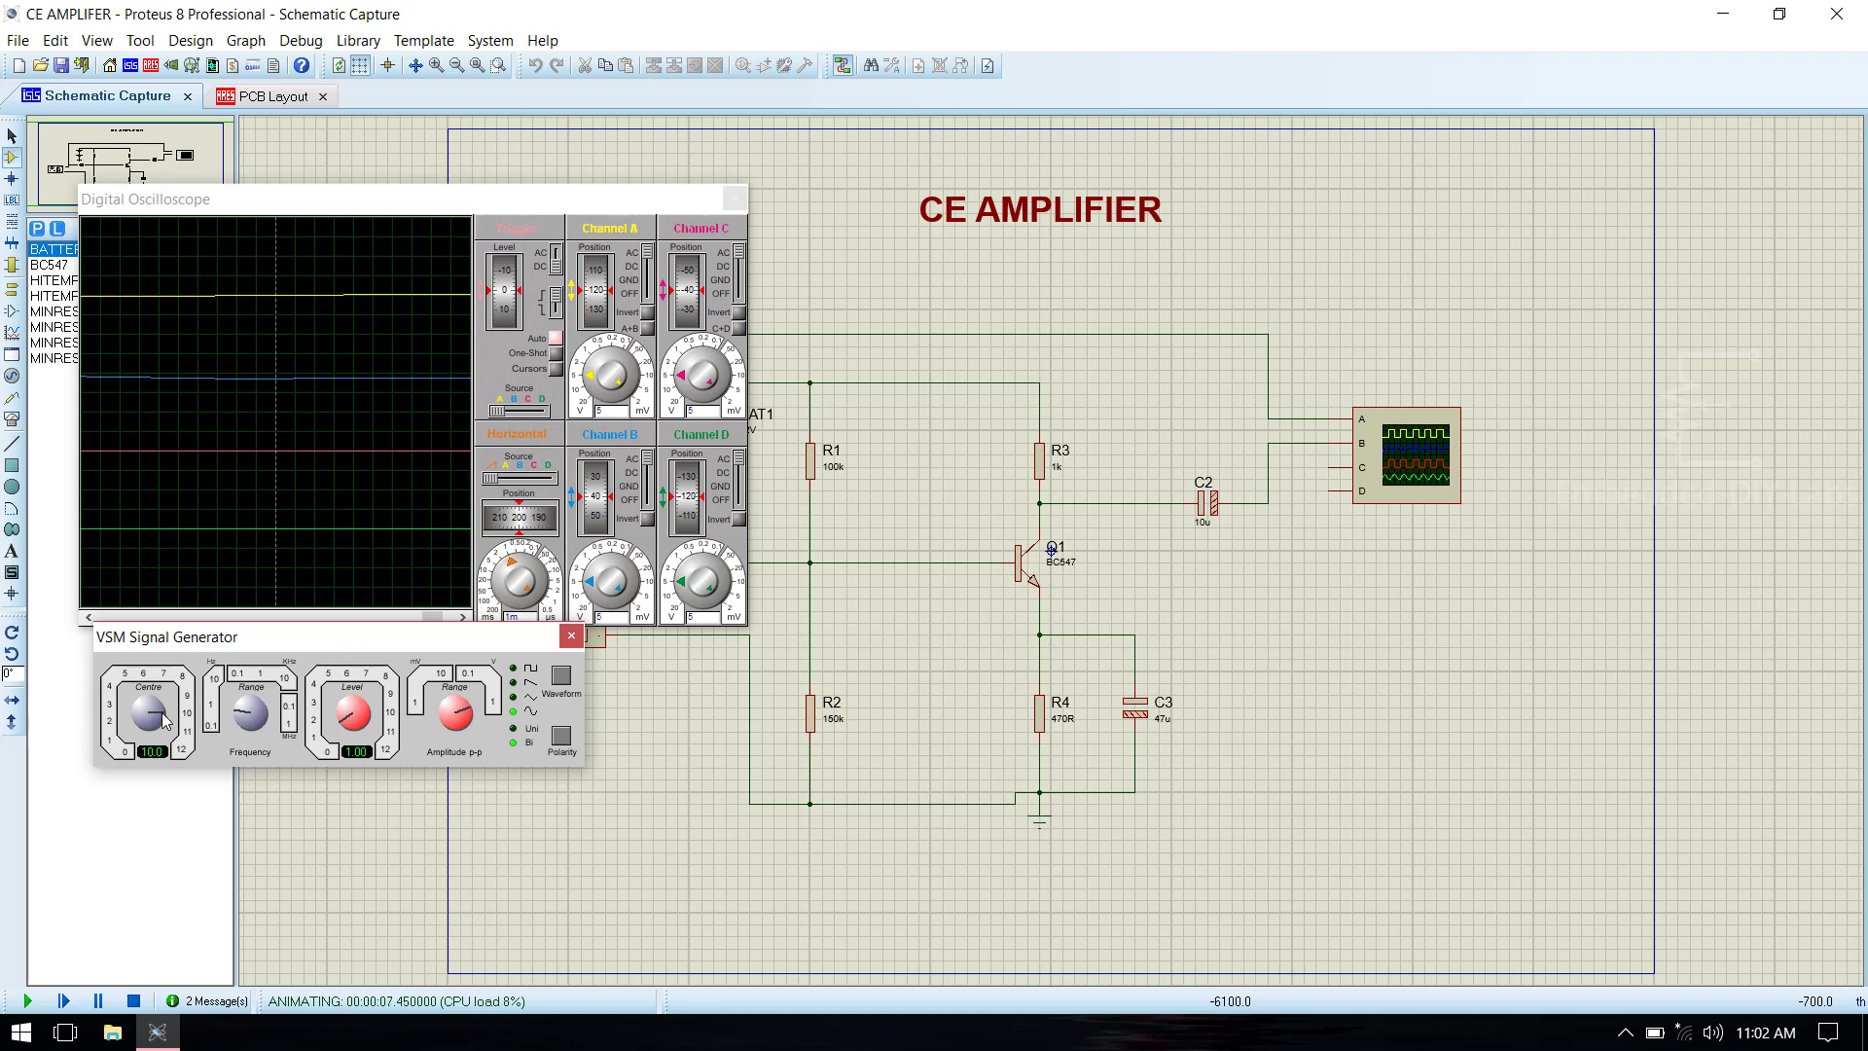
click(245, 716)
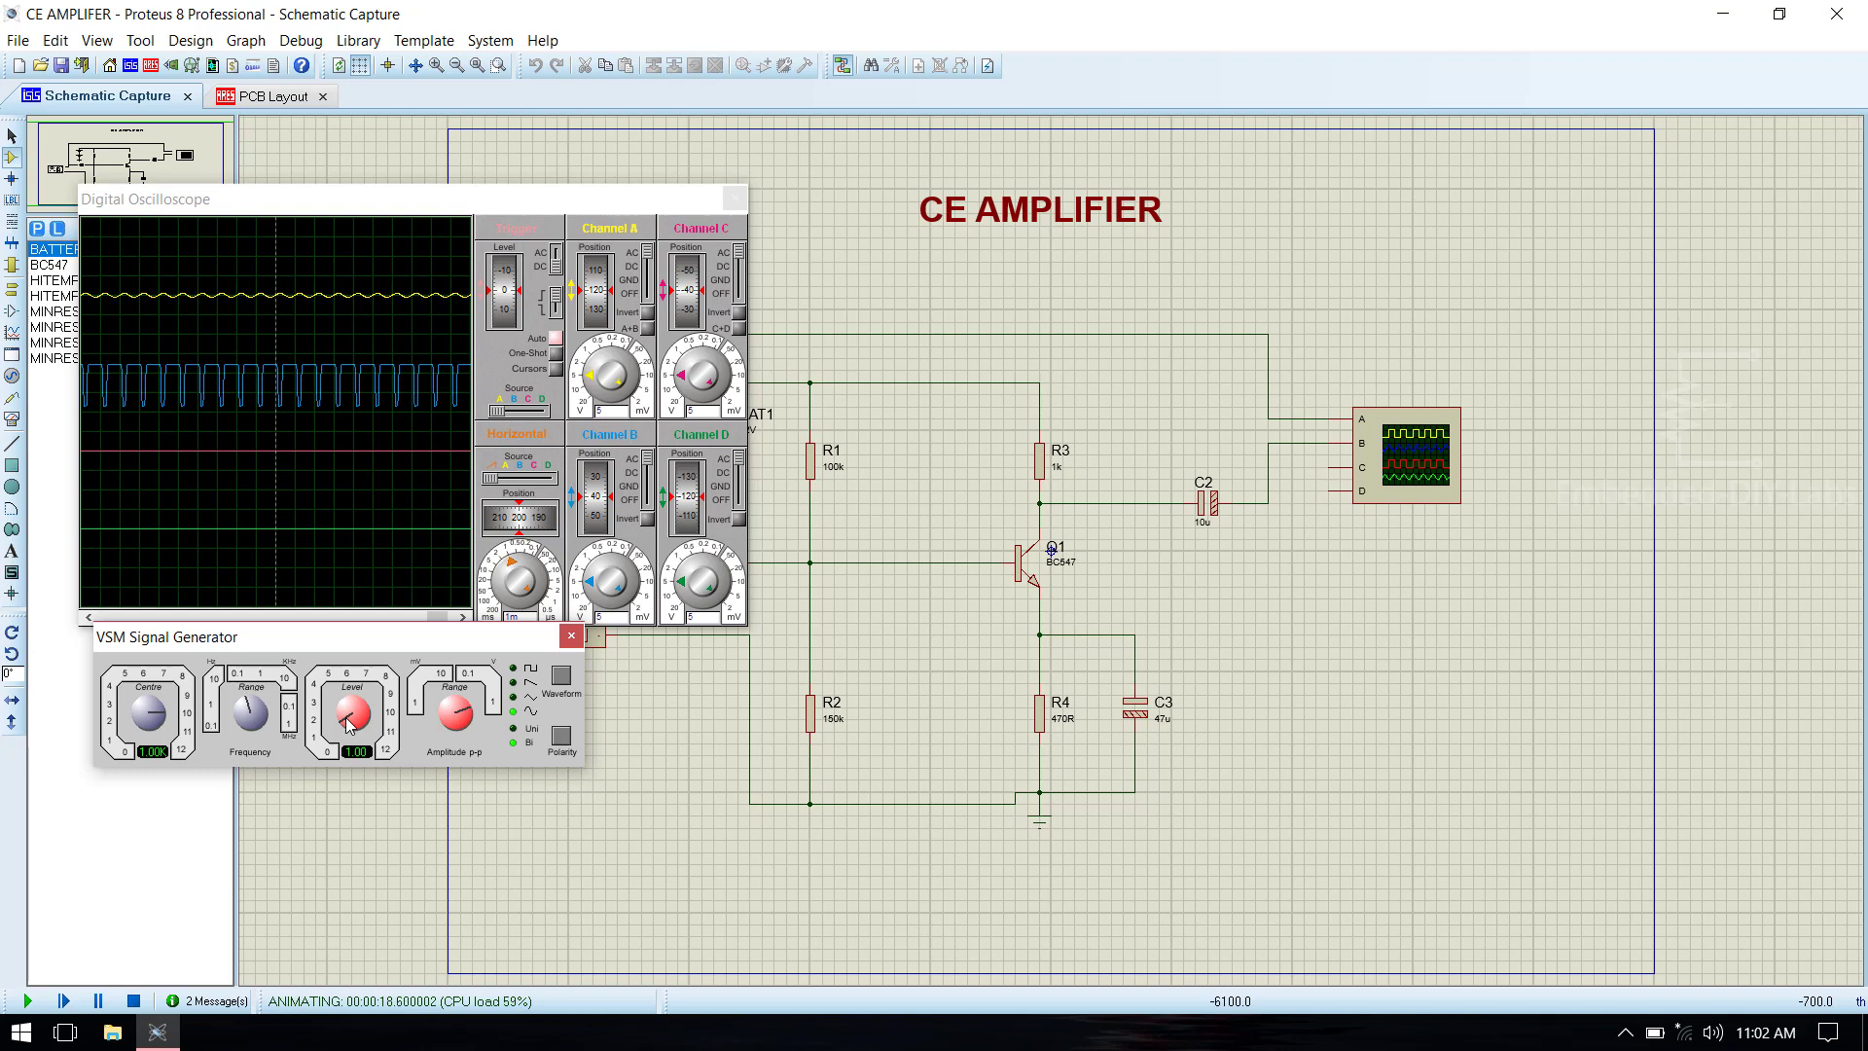
Lower the amplitude range, set the level to about 42m, increase channel A sensitivity, then stop.
click(465, 704)
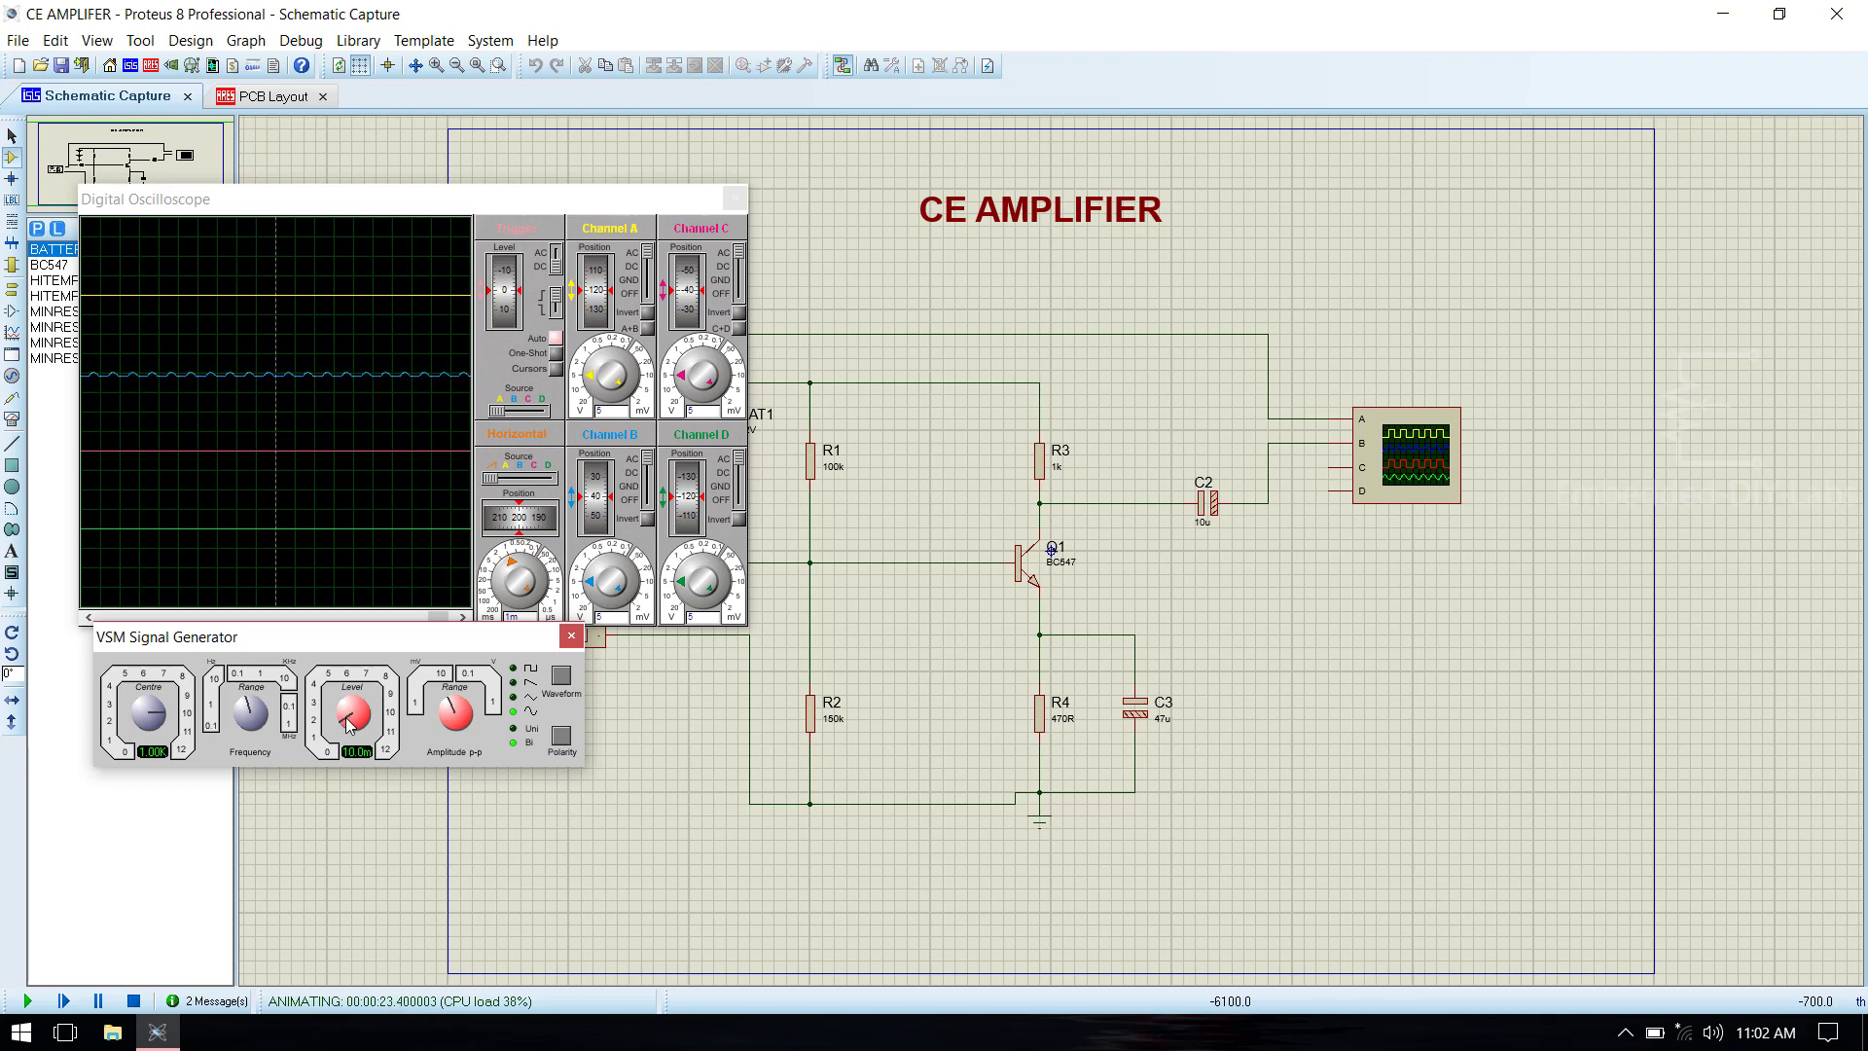
drag(349, 723, 350, 710)
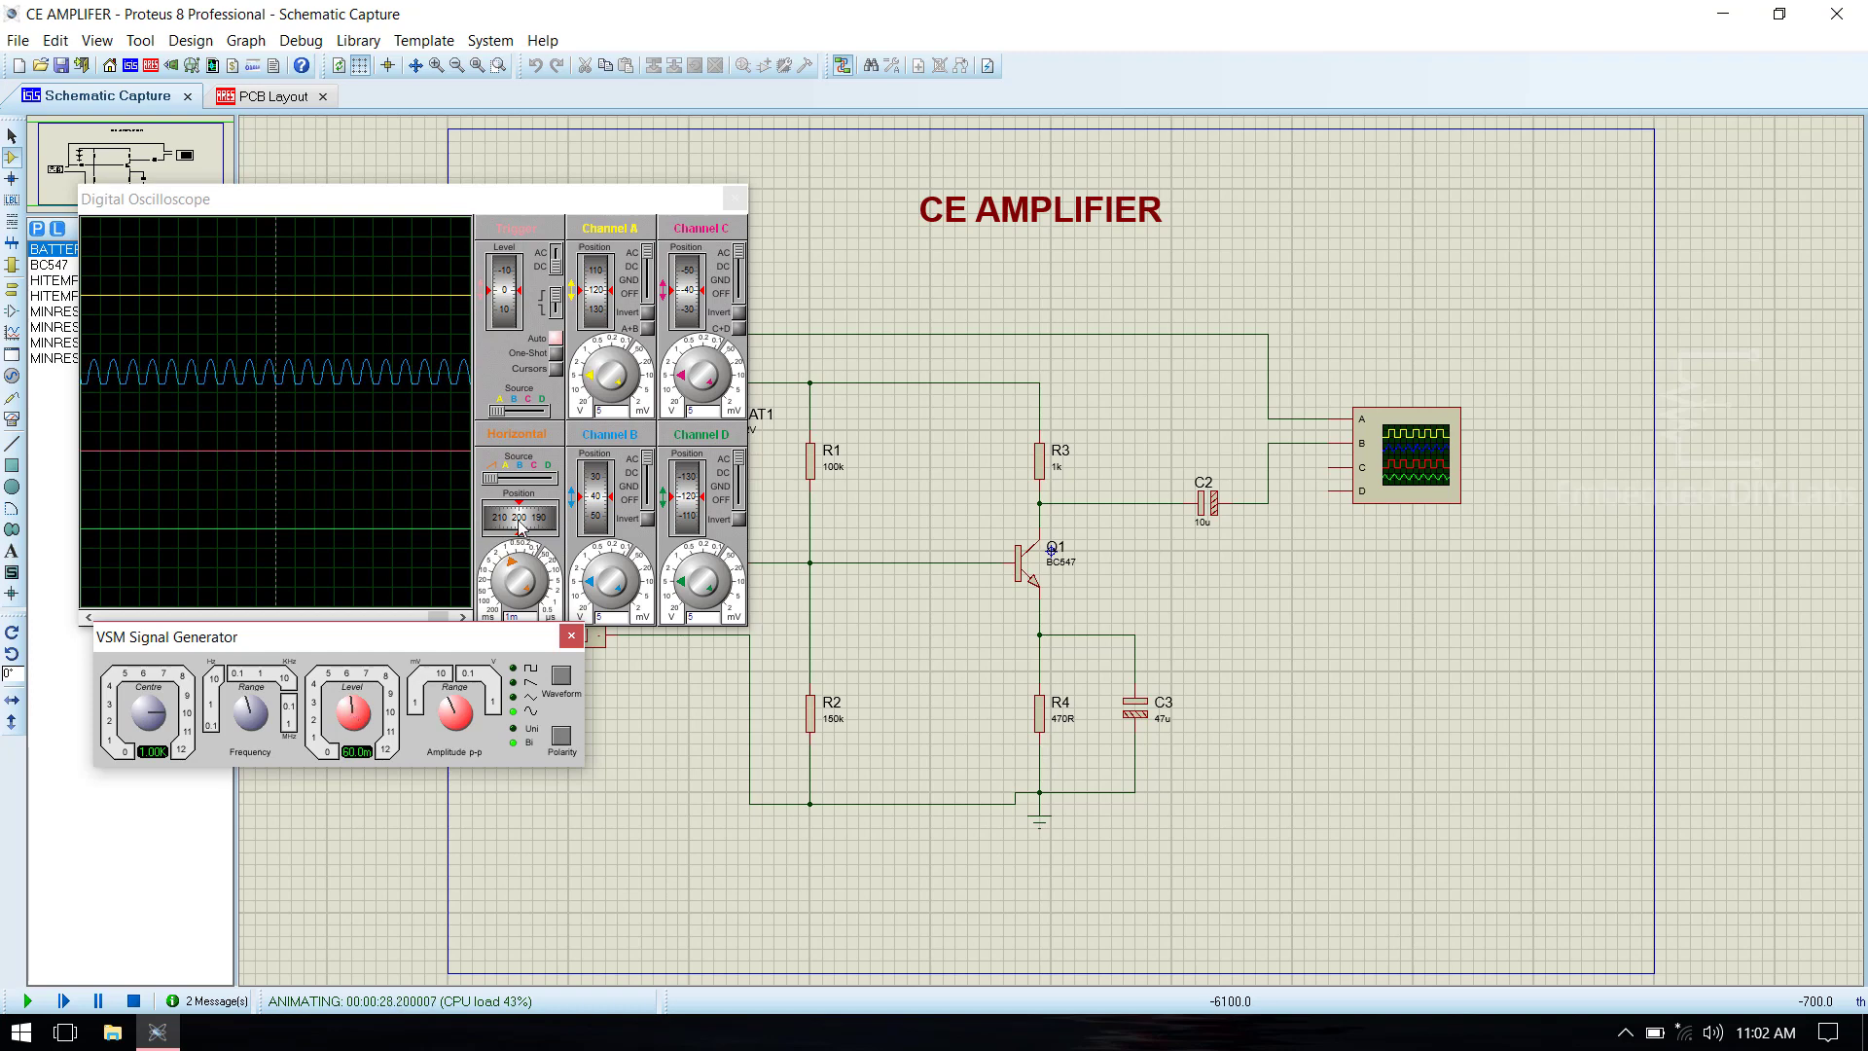
drag(598, 379, 615, 360)
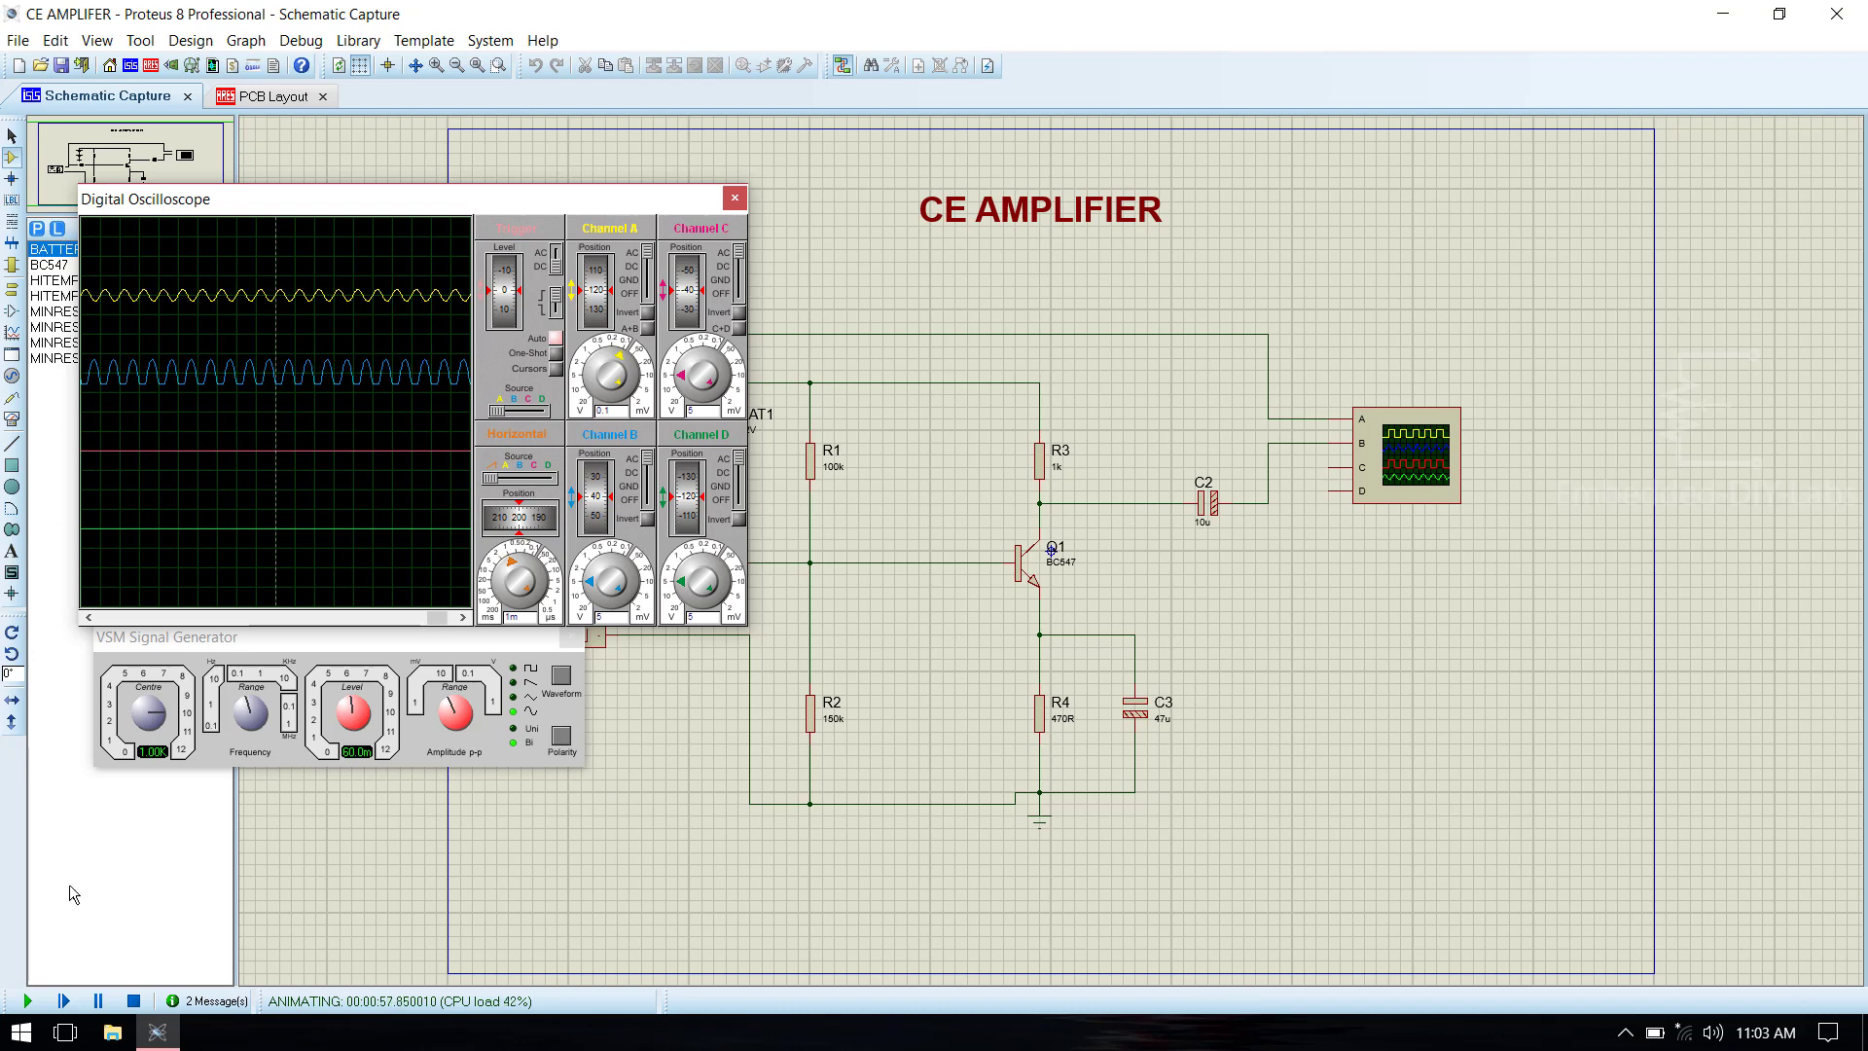
click(133, 1000)
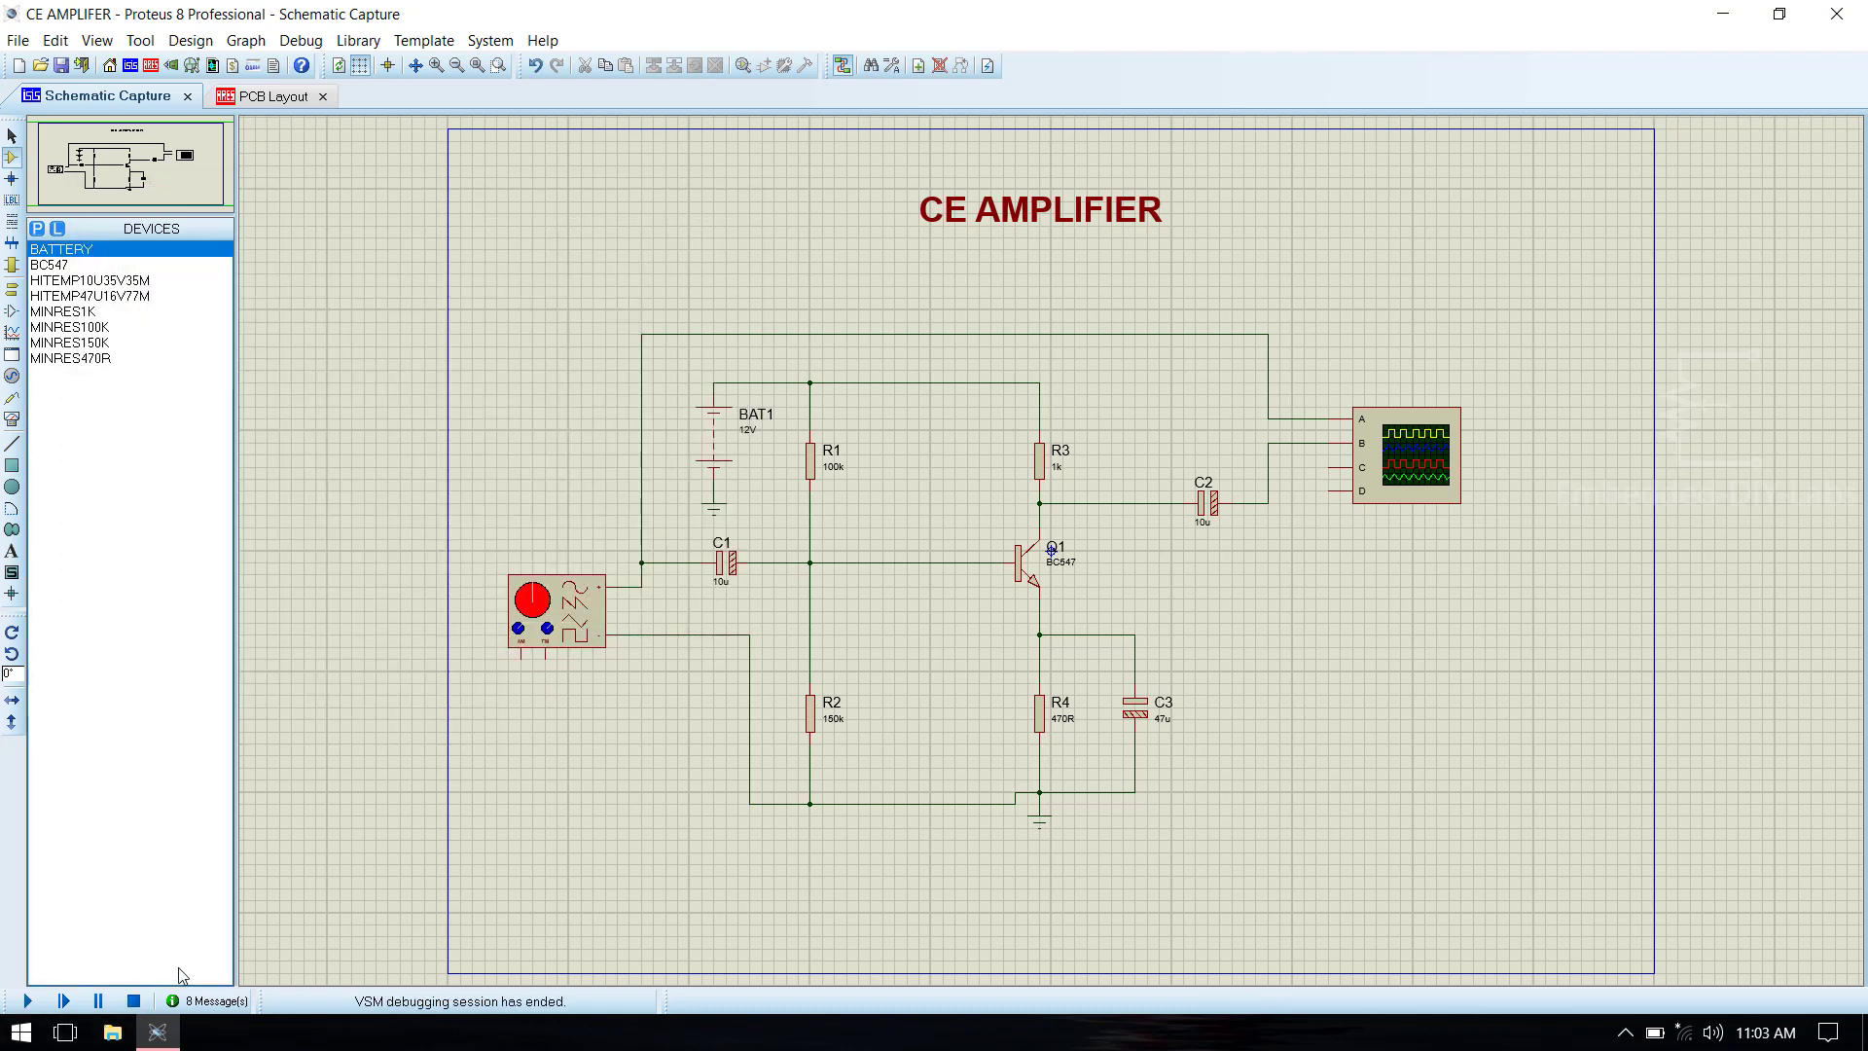
Export the schematic as 'simulation circuit.pdf' and review it in Foxit Reader.
click(18, 43)
mouse_move(177, 347)
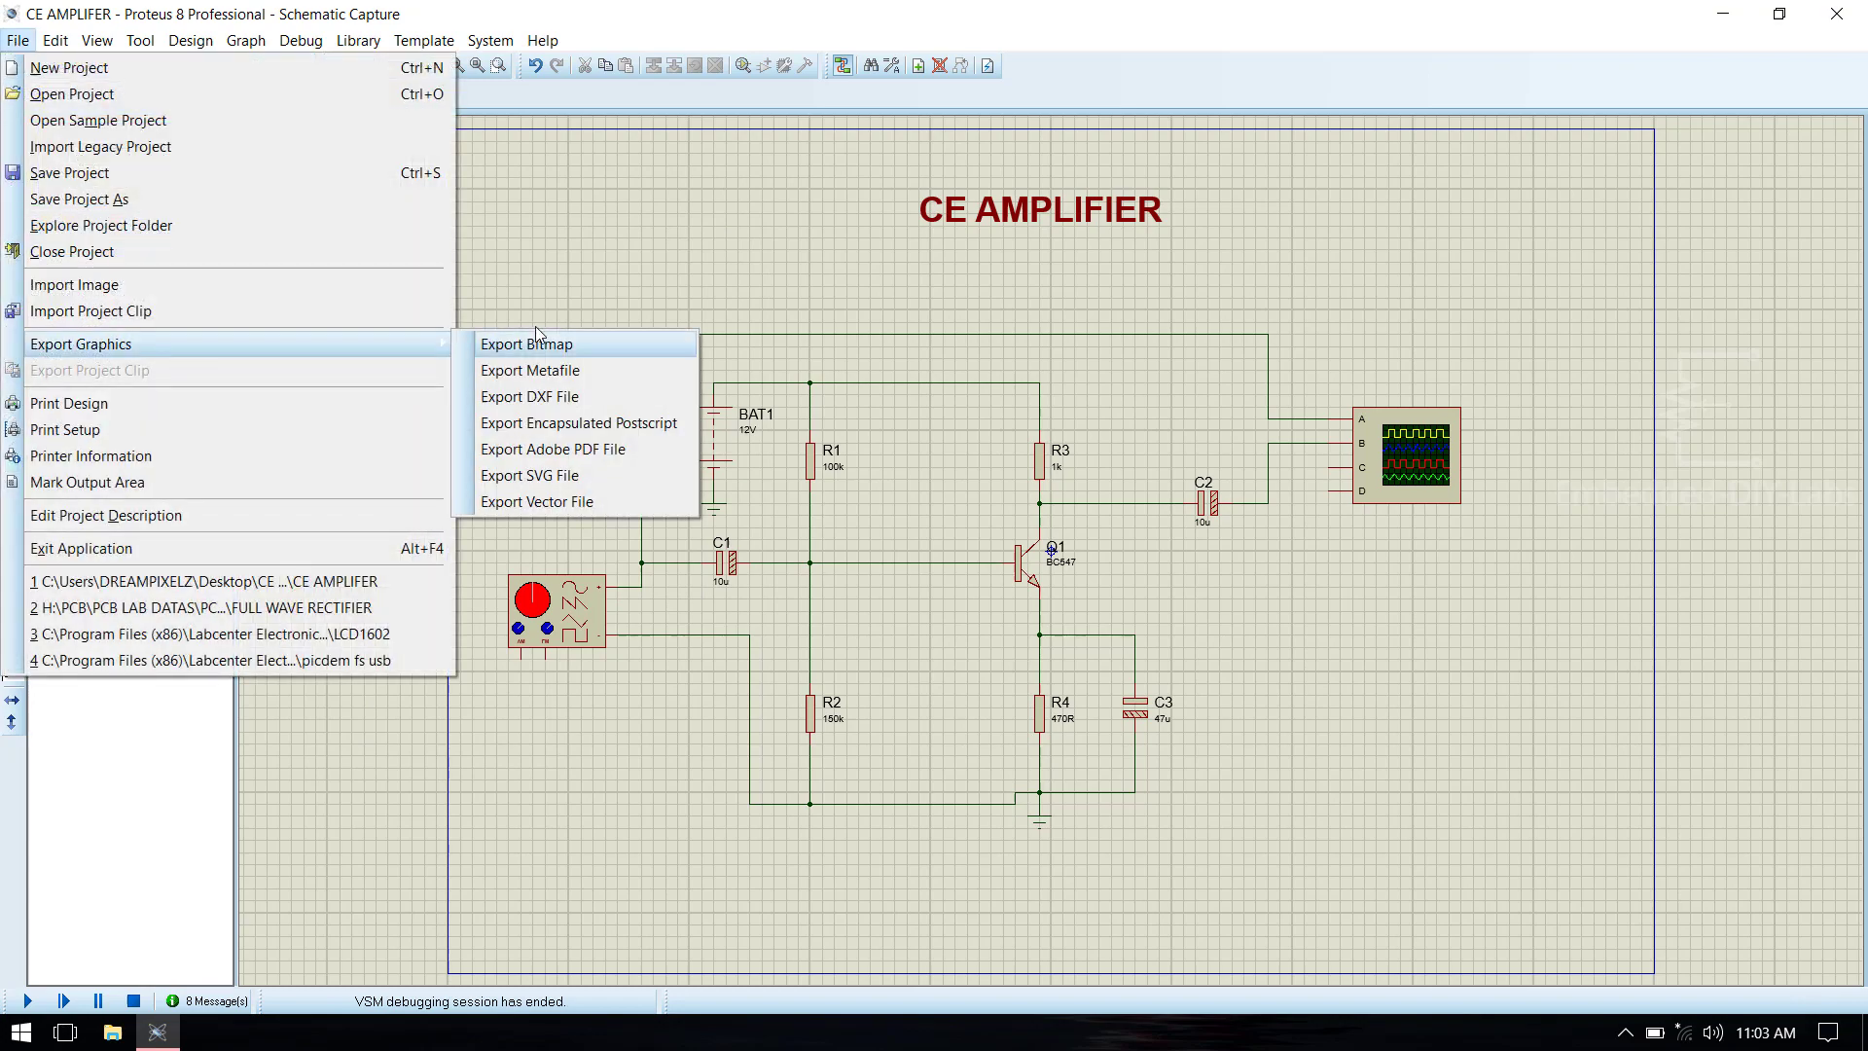
click(593, 448)
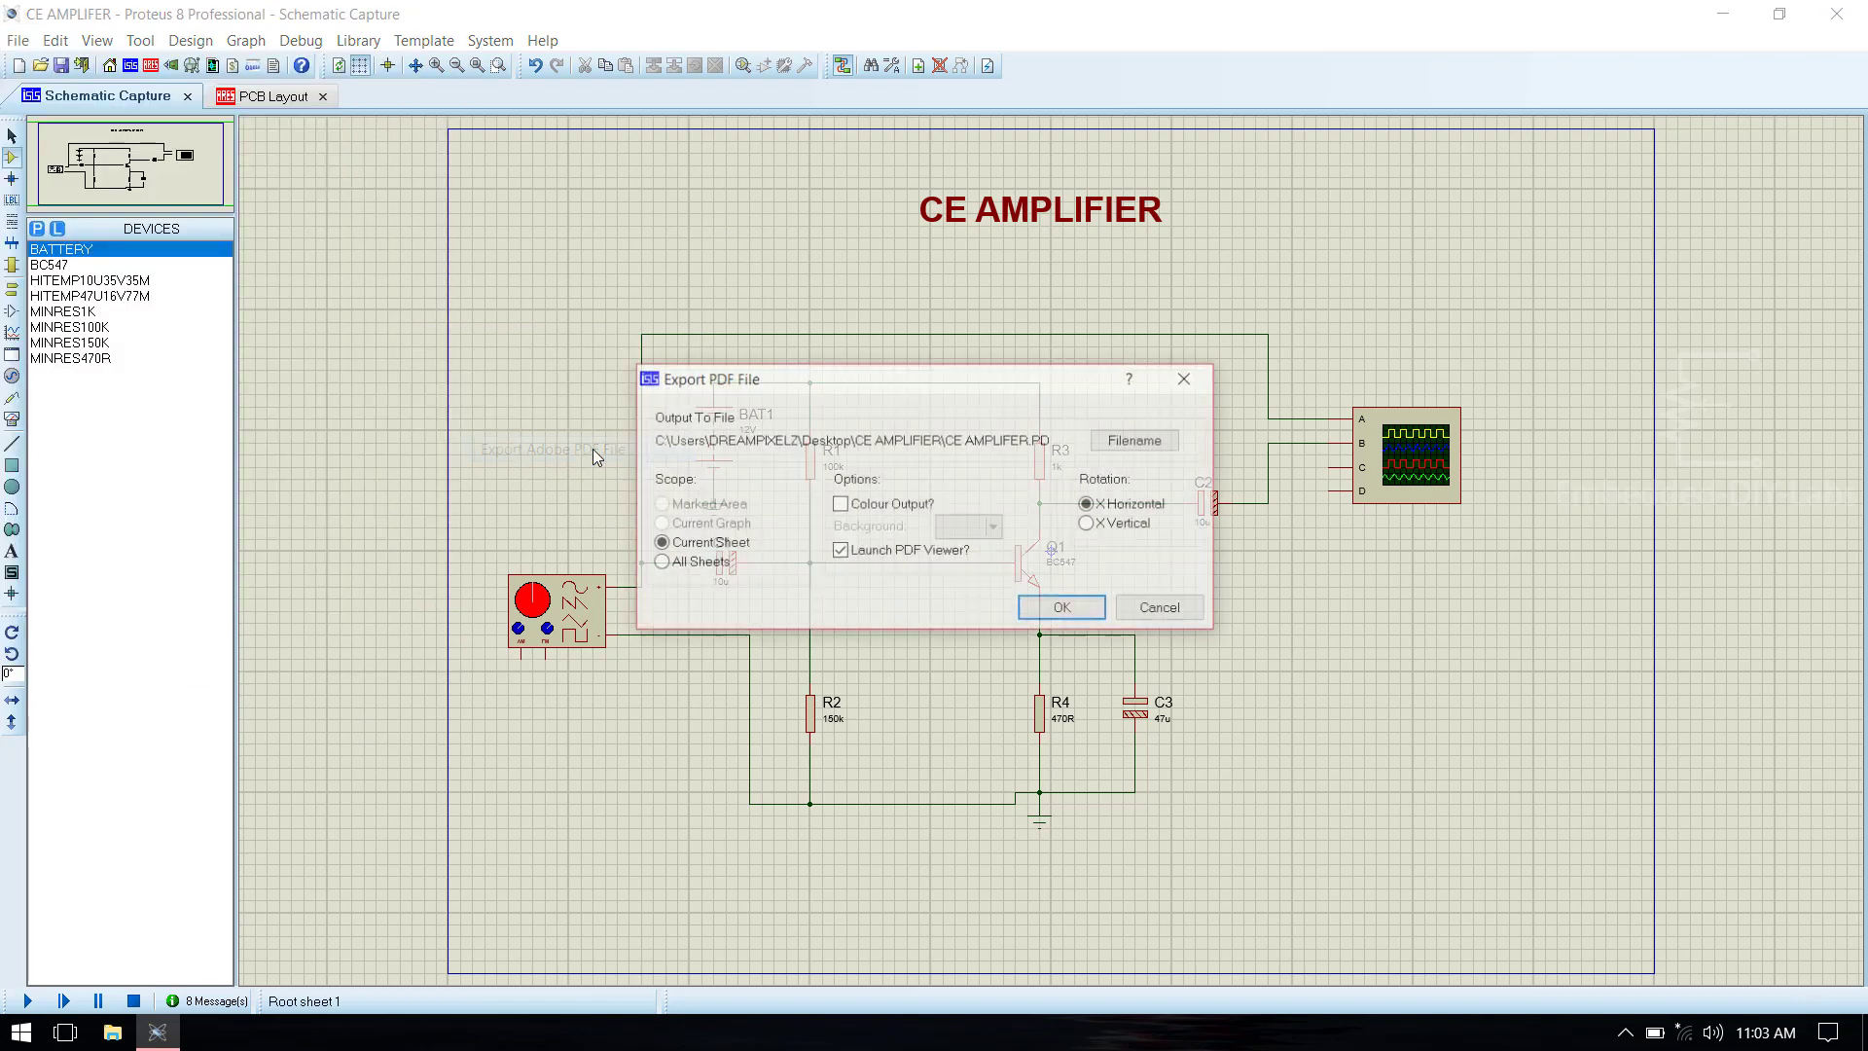
click(1119, 443)
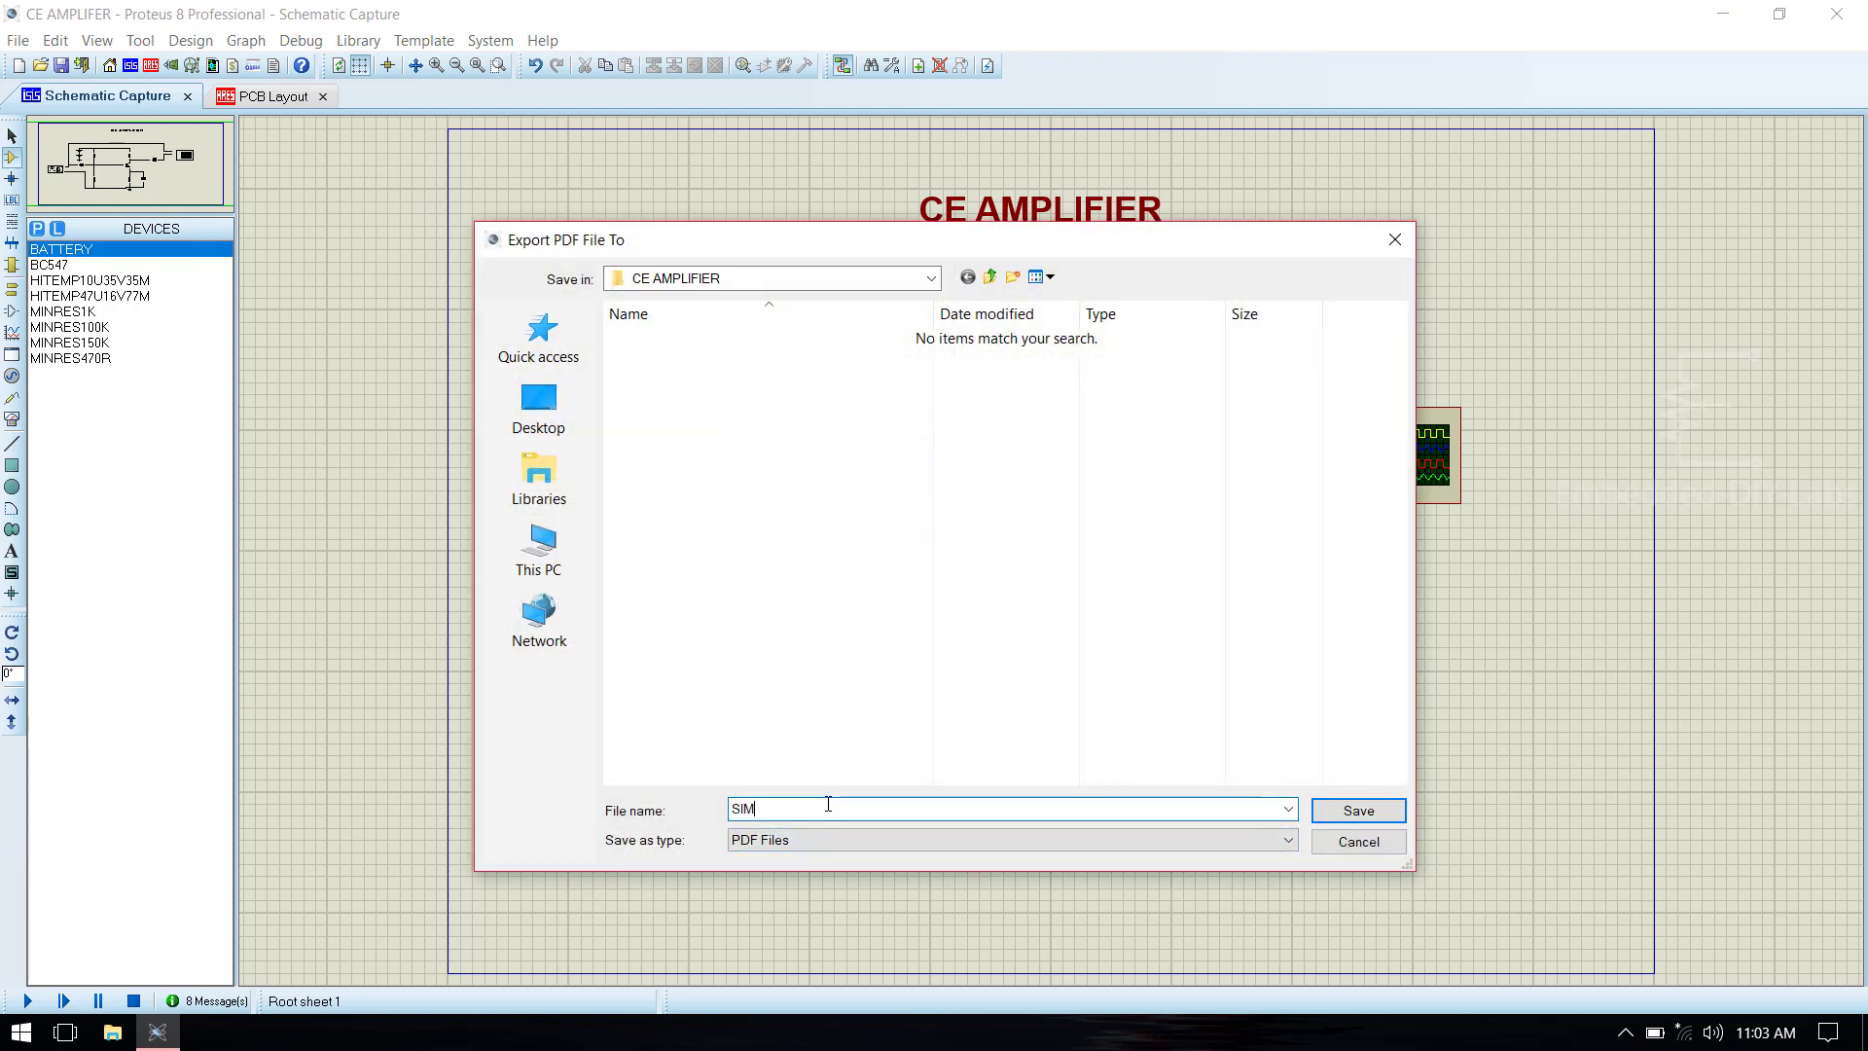
text(SIMULATION CIRCUIT)
click(1358, 809)
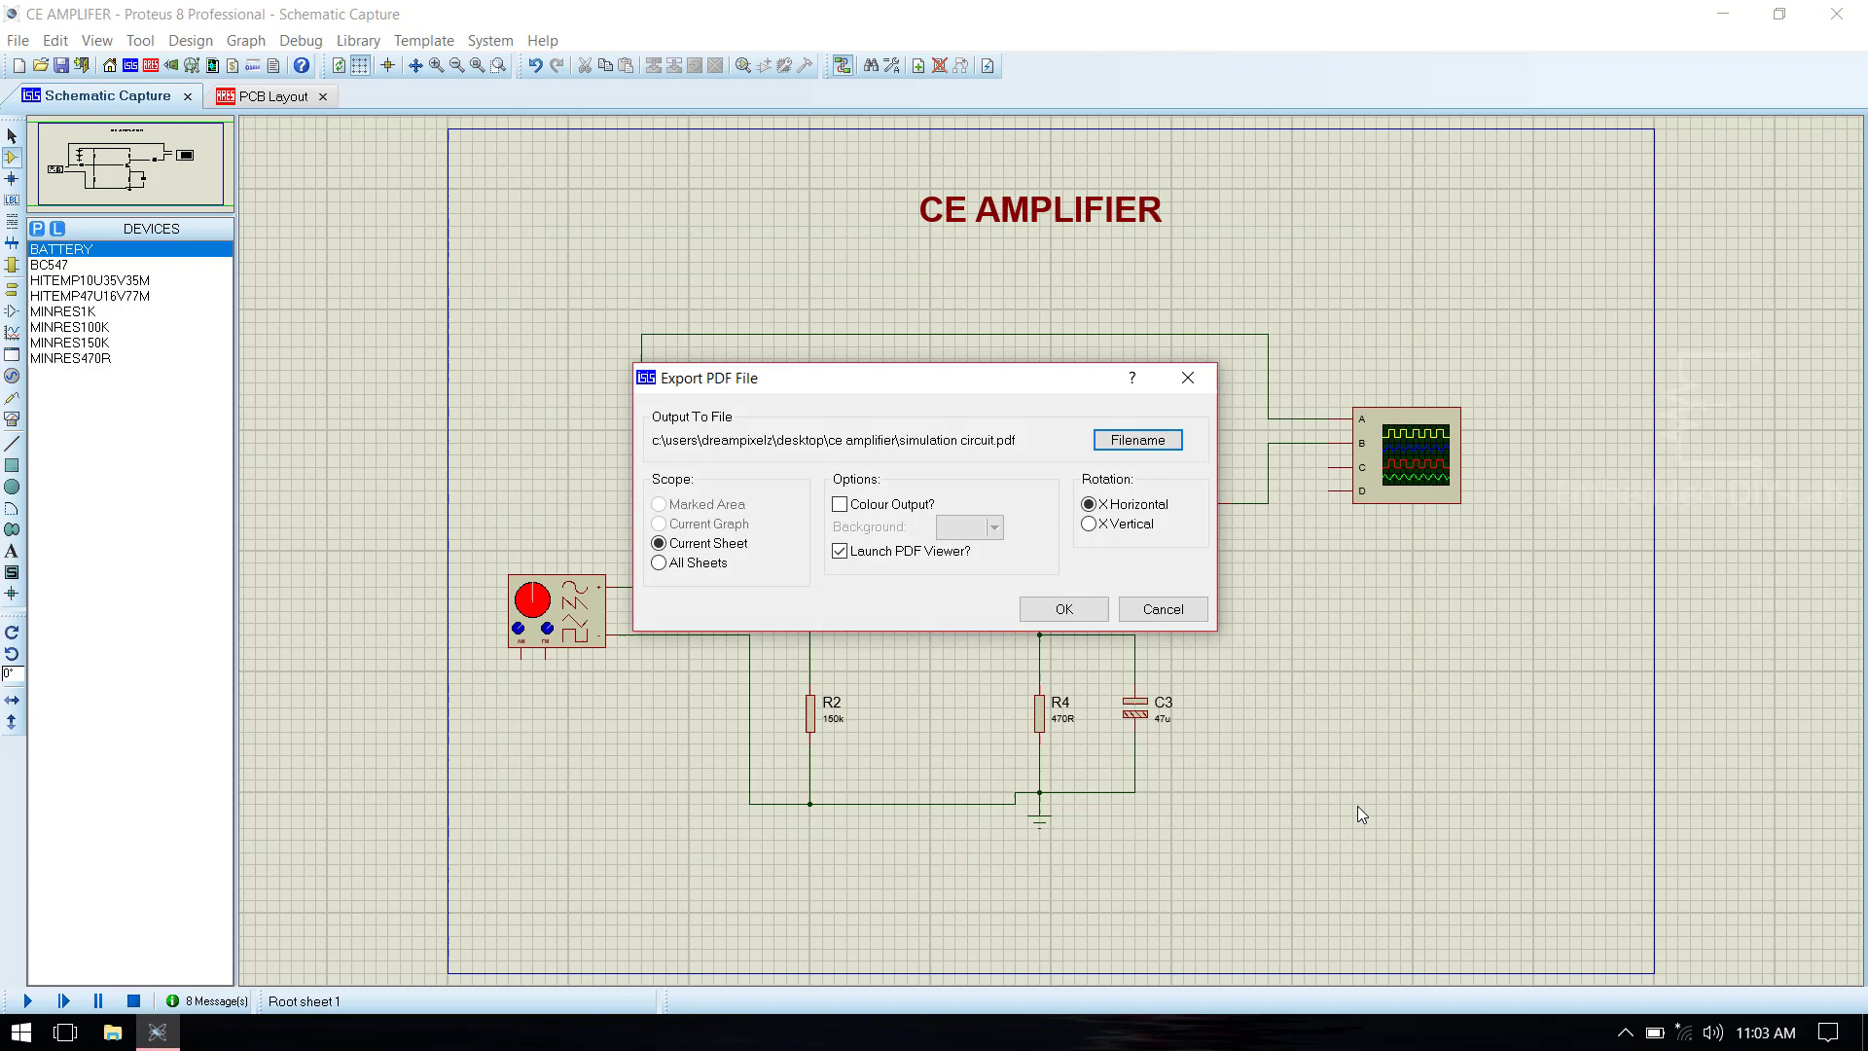
click(1074, 601)
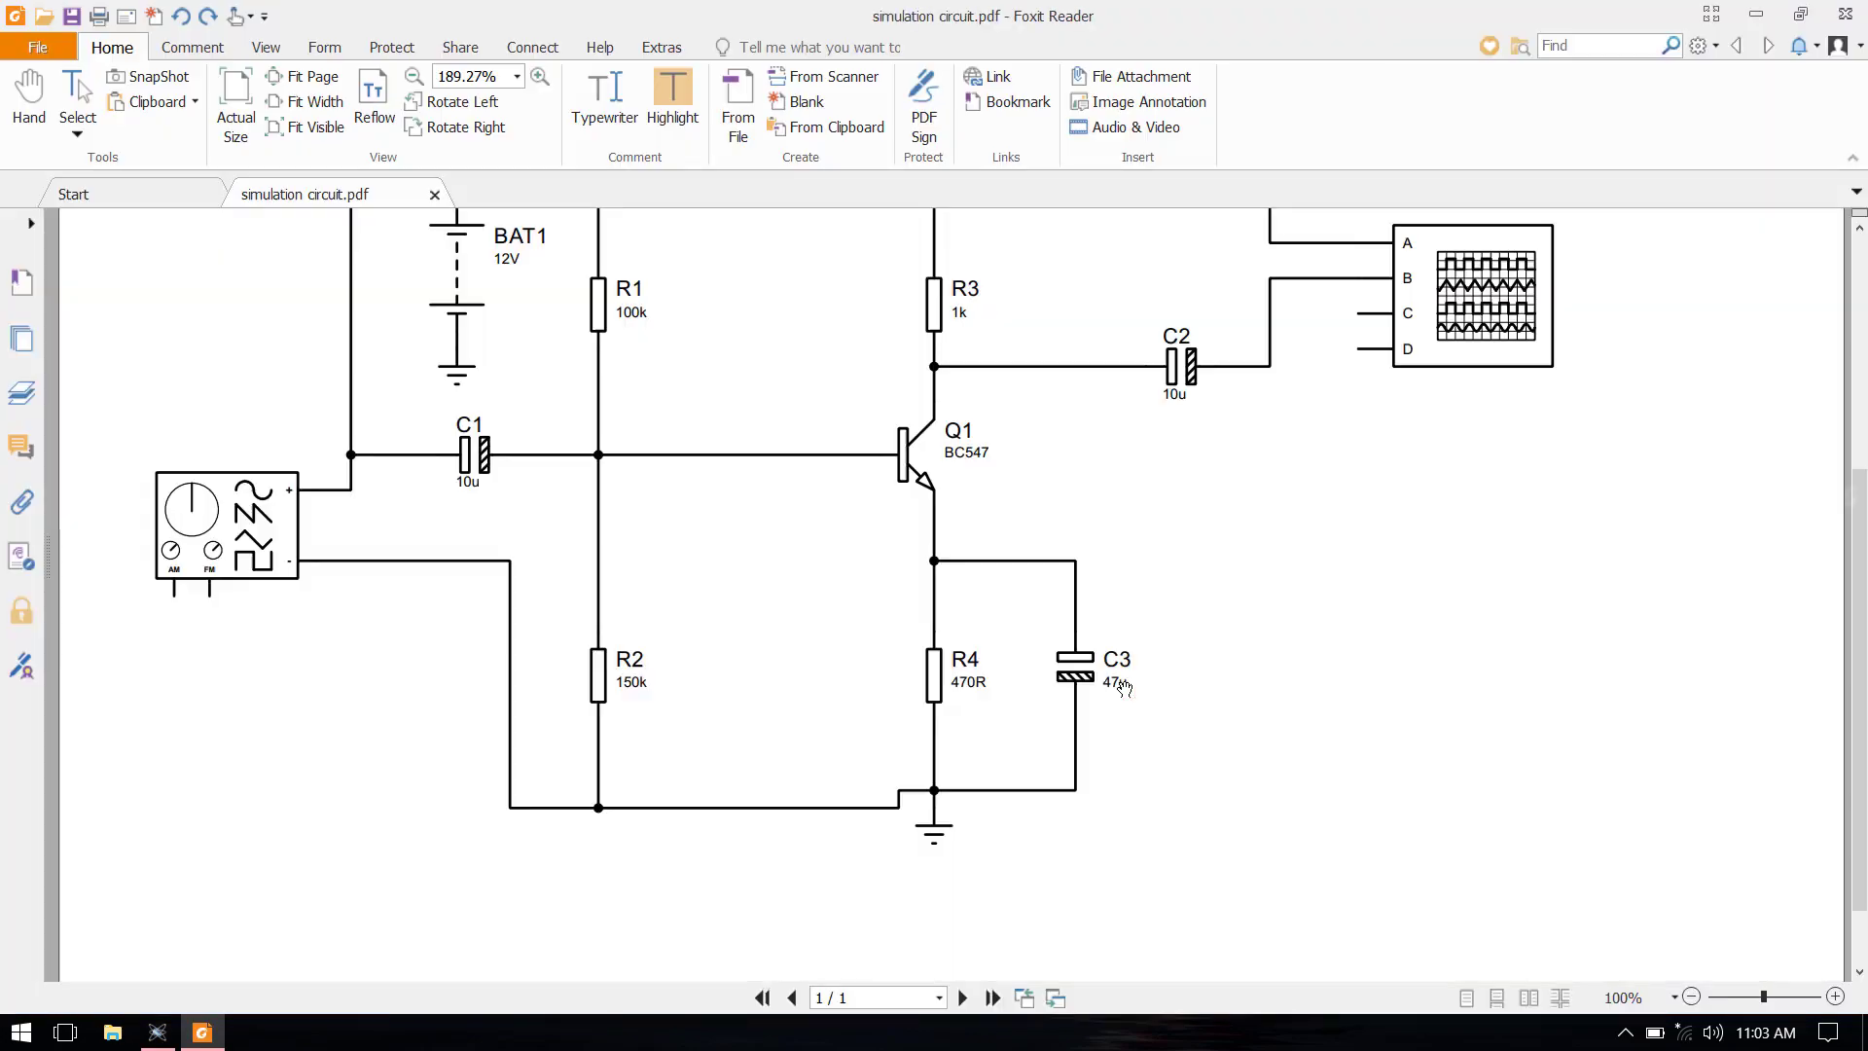
scroll(1126, 685, down, 1)
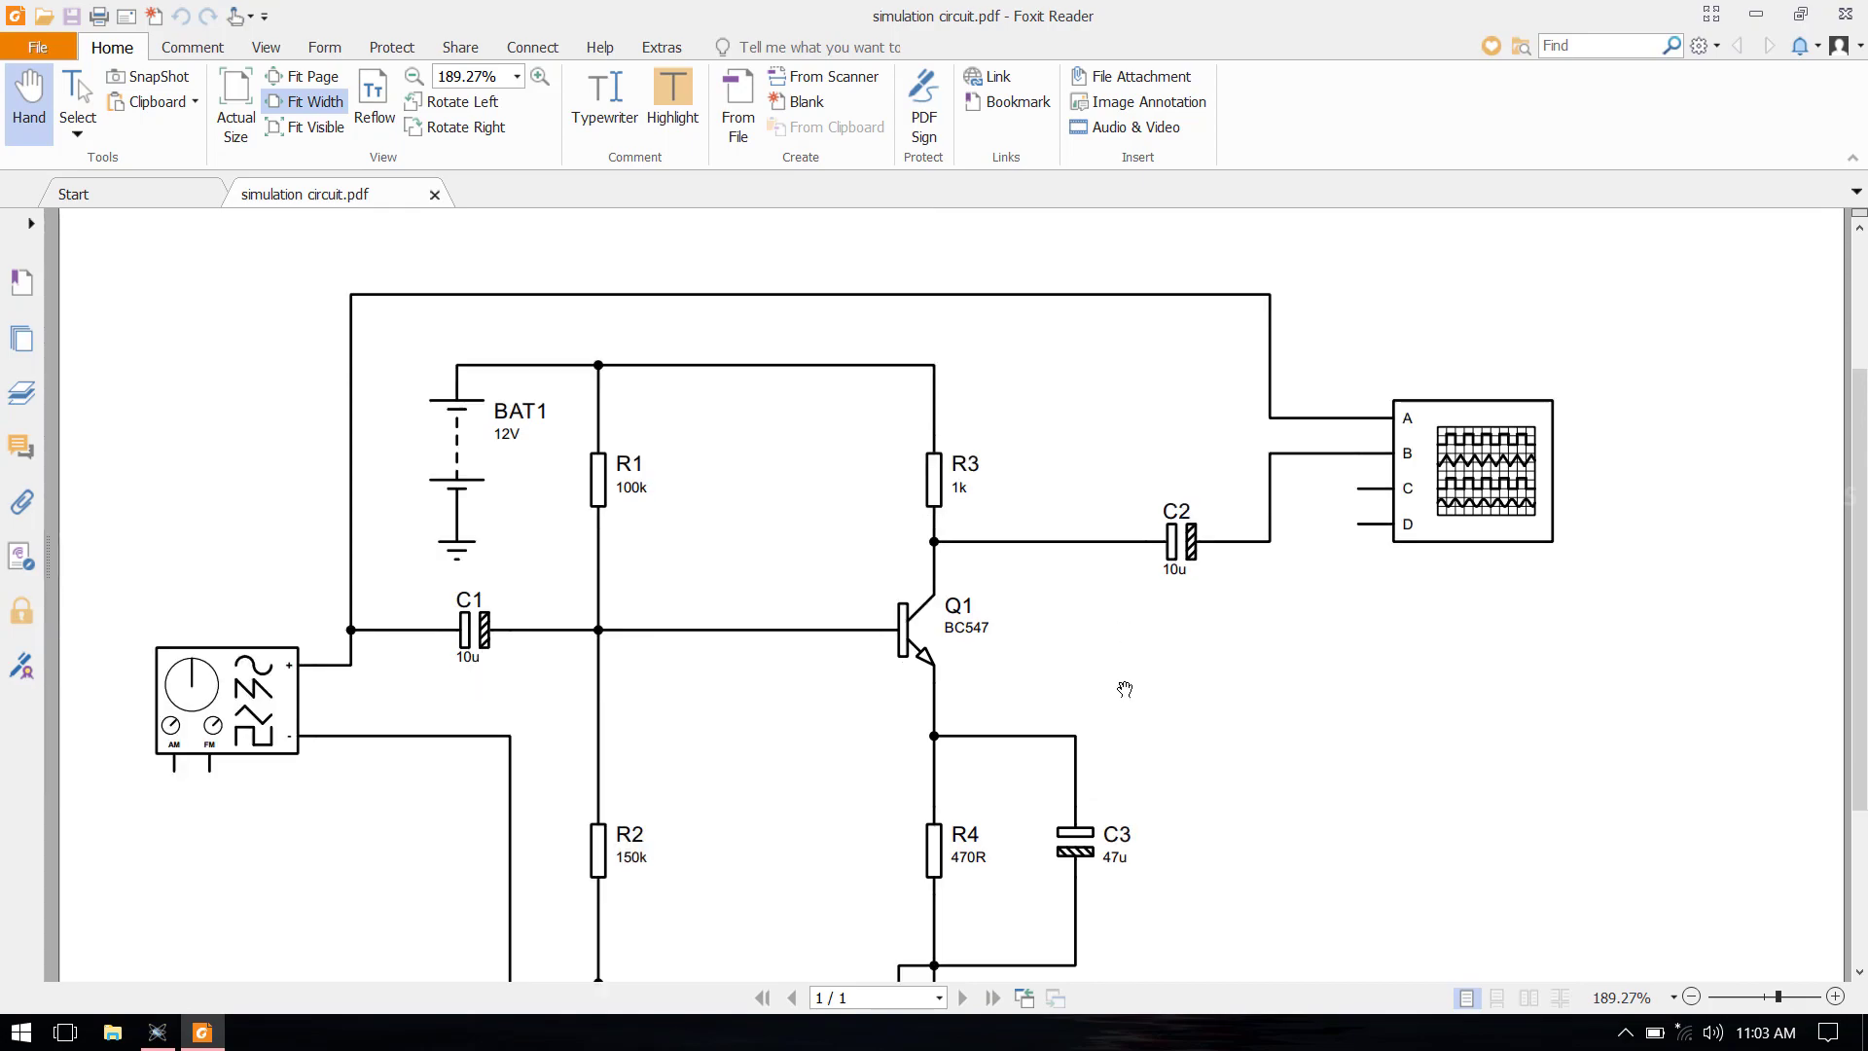
Close the PDF viewer, delete the oscilloscope and signal generator with their wires, and open the device library.
scroll(1125, 685, down, 1)
key(alt+F4)
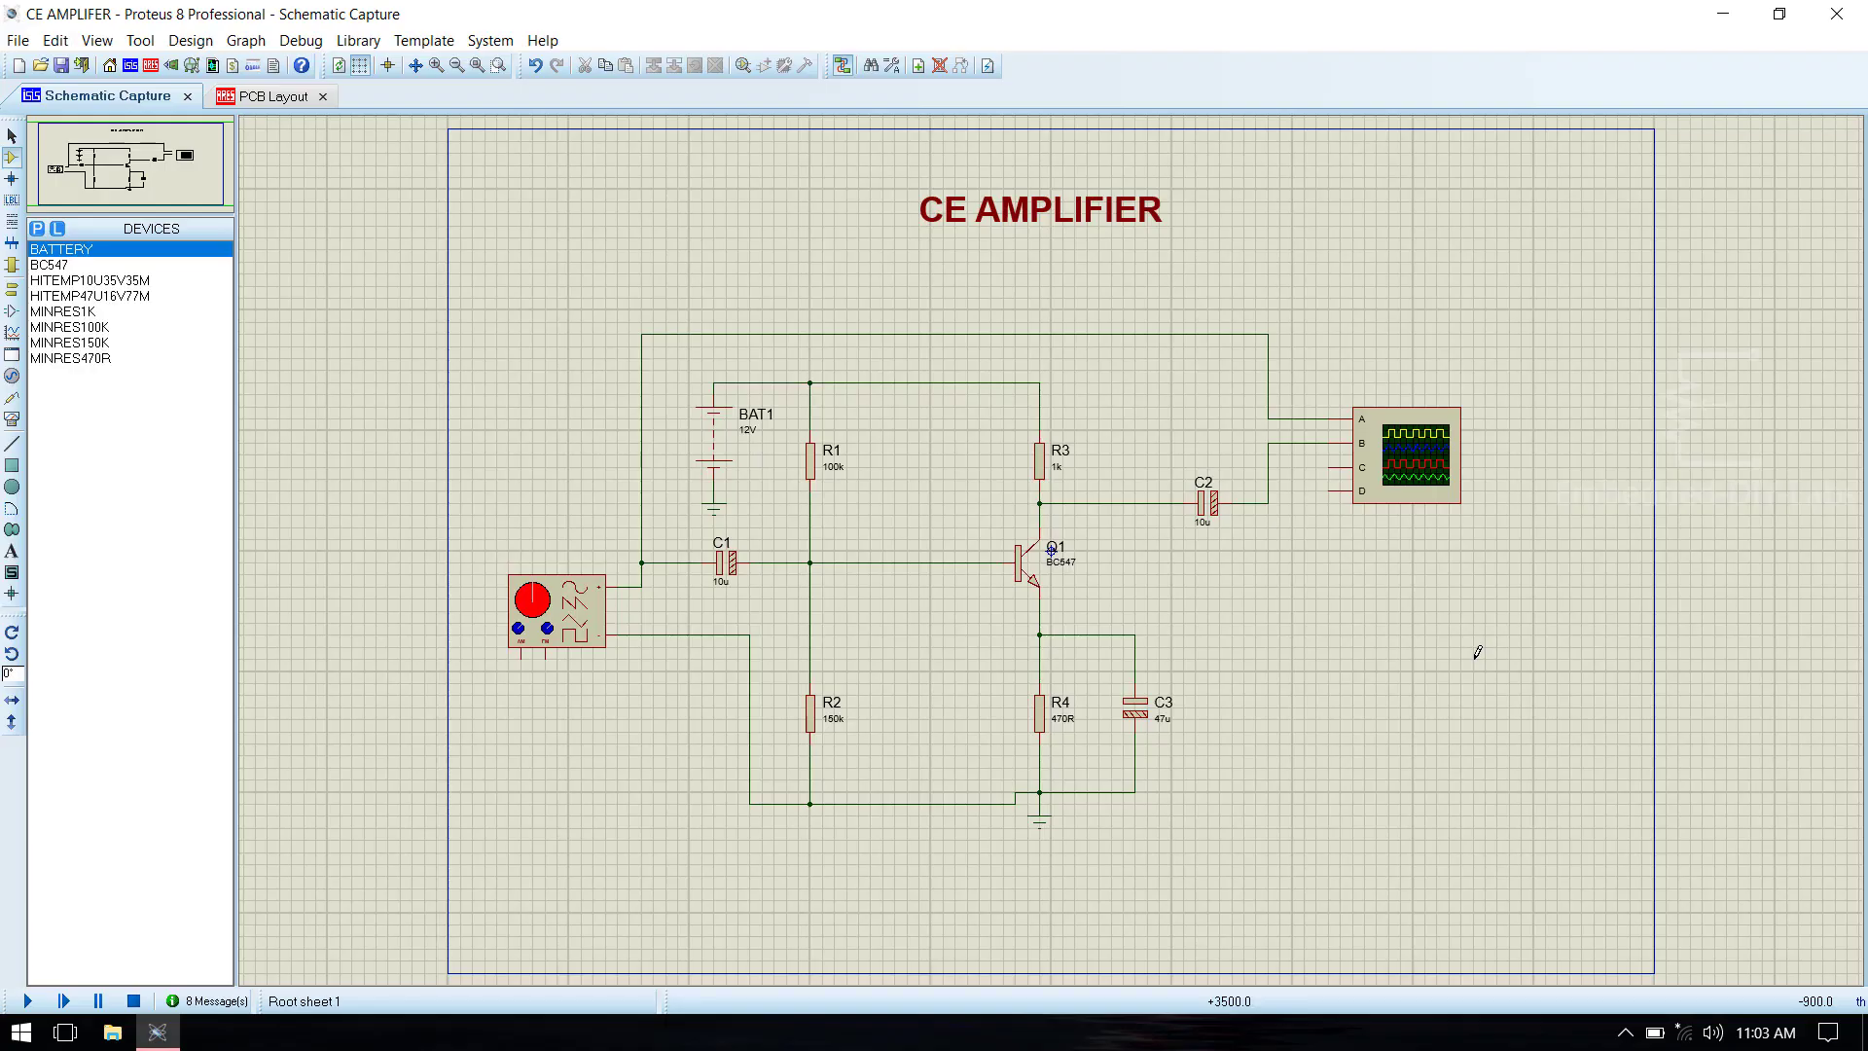
drag(1315, 310, 1526, 593)
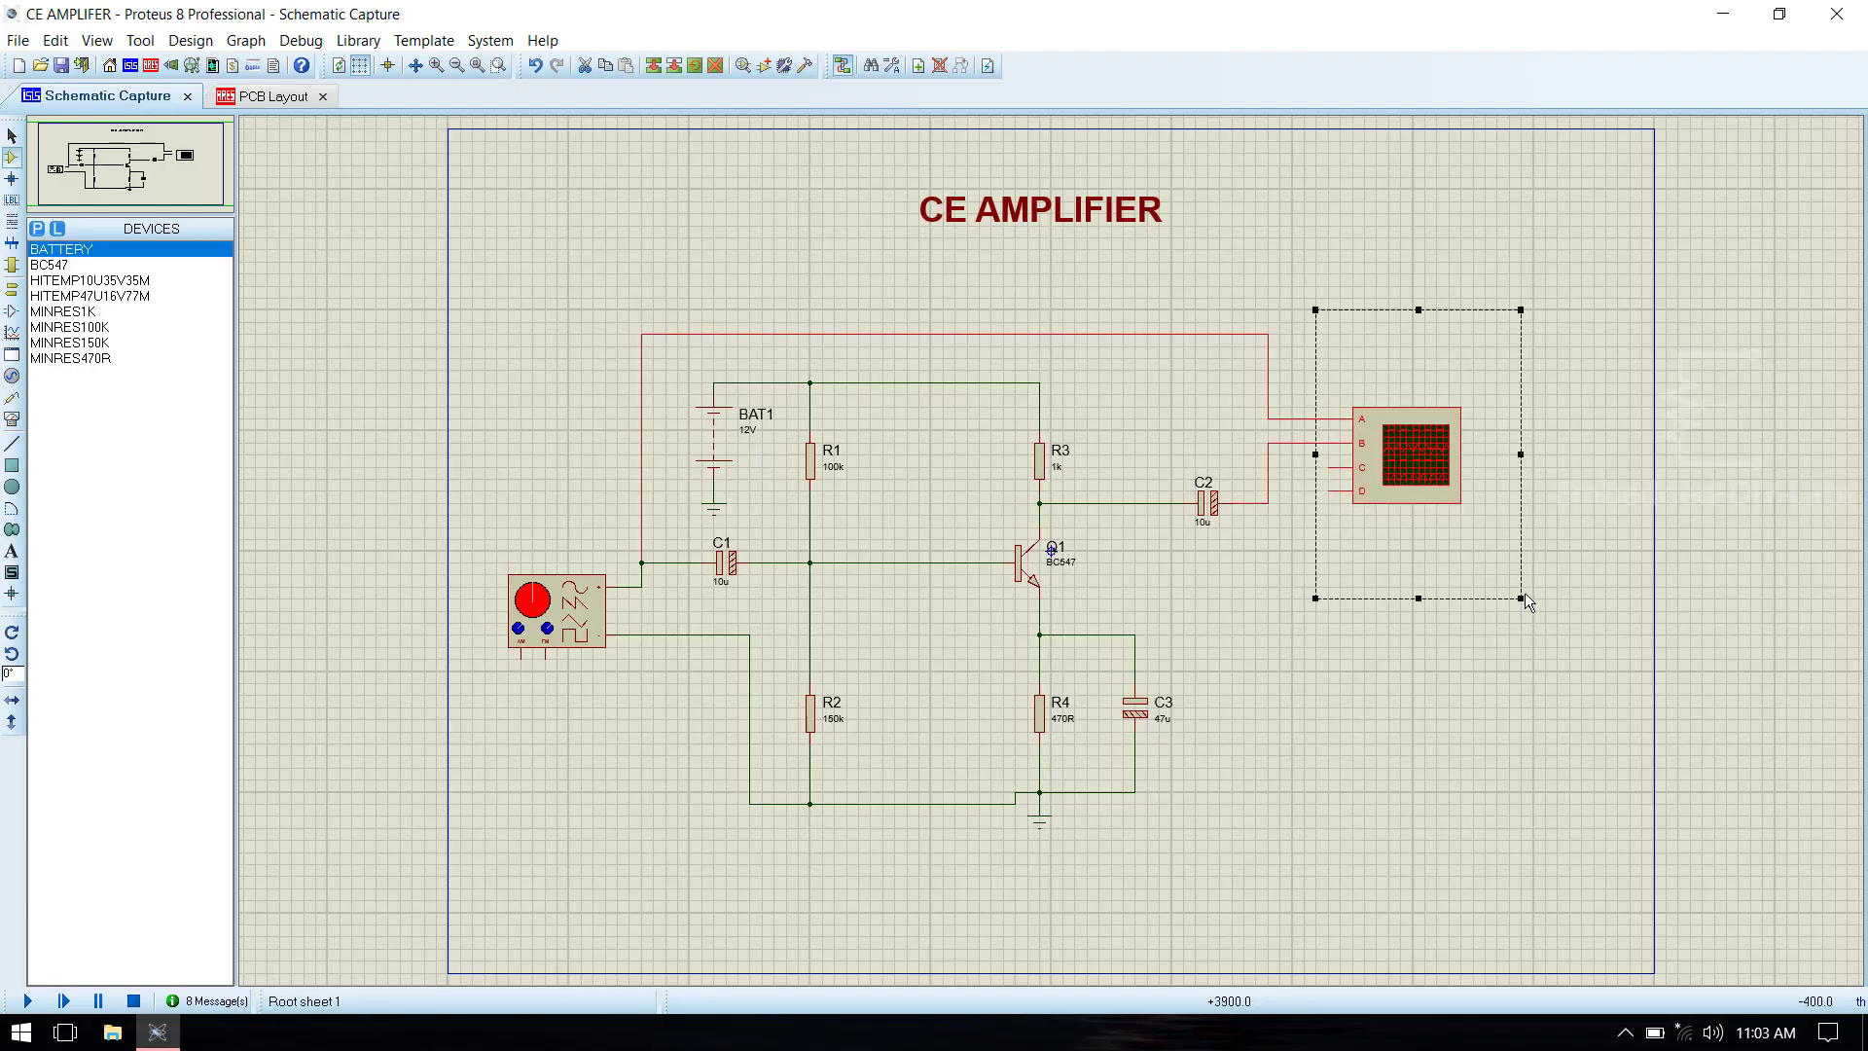
key(Delete)
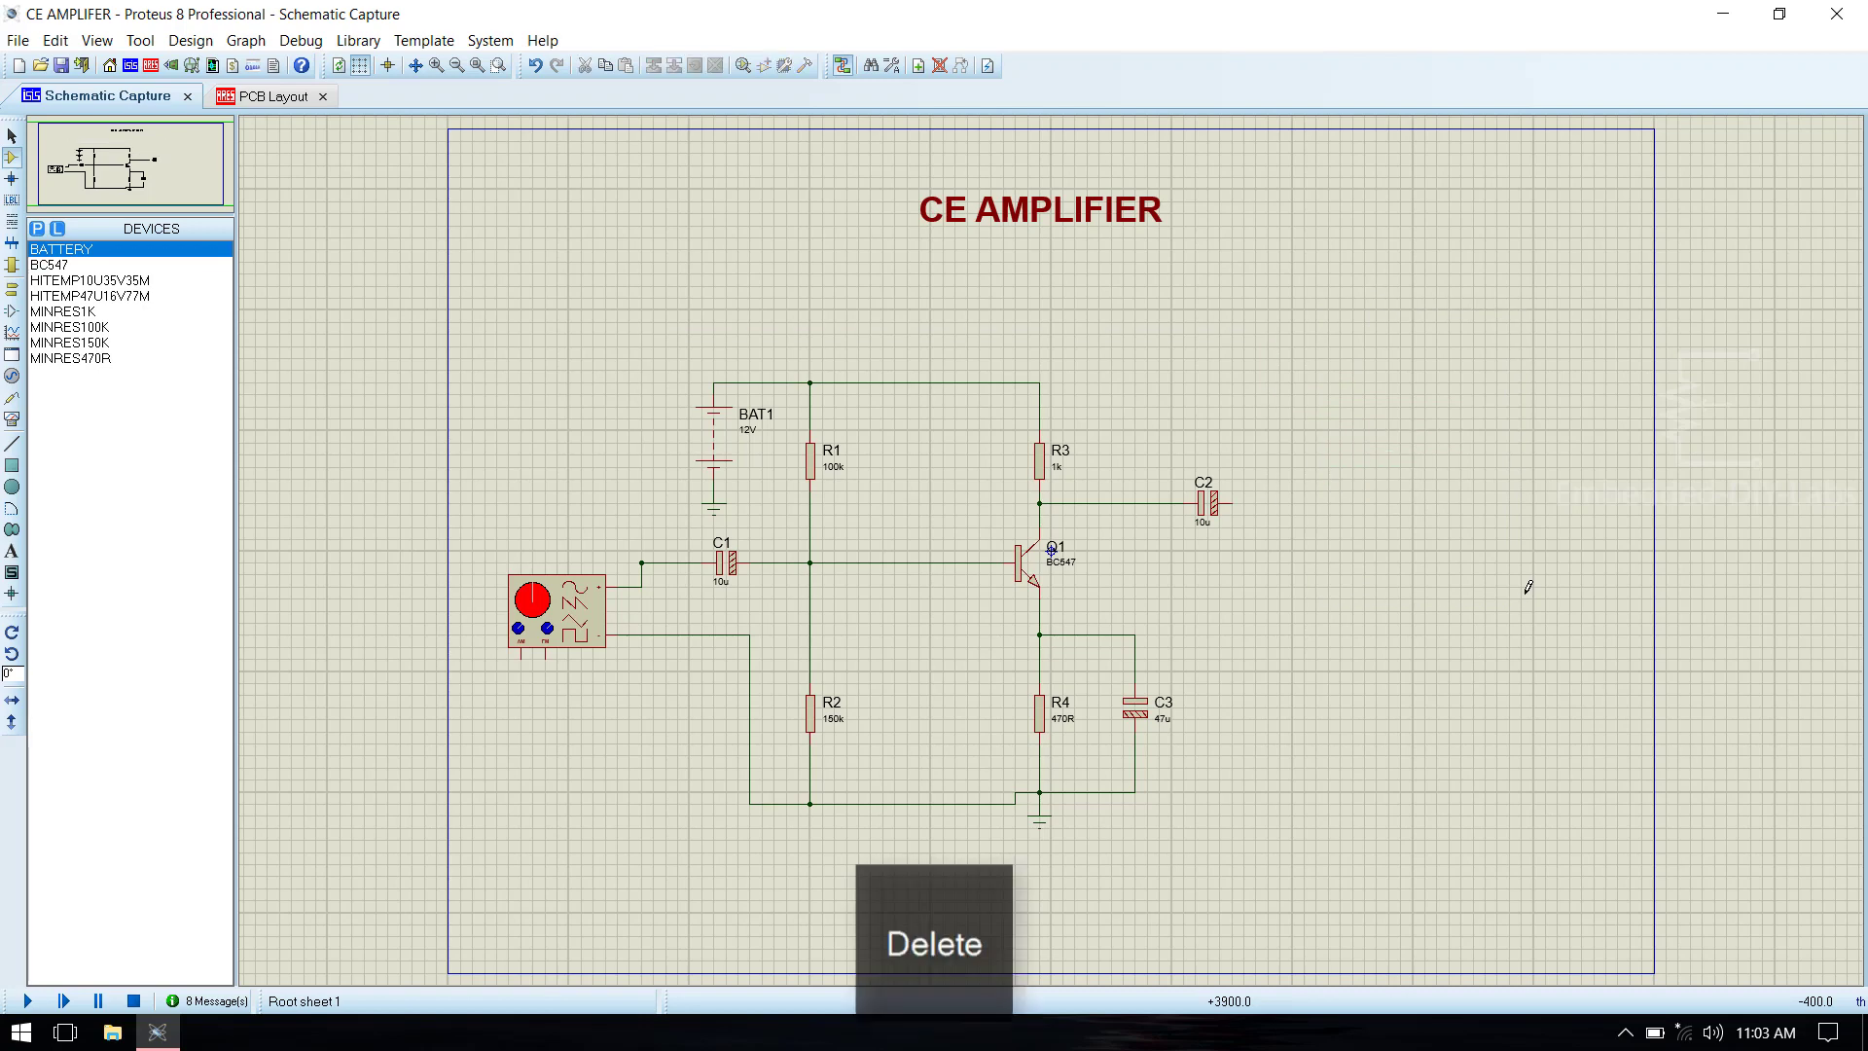
drag(484, 502, 652, 732)
key(Delete)
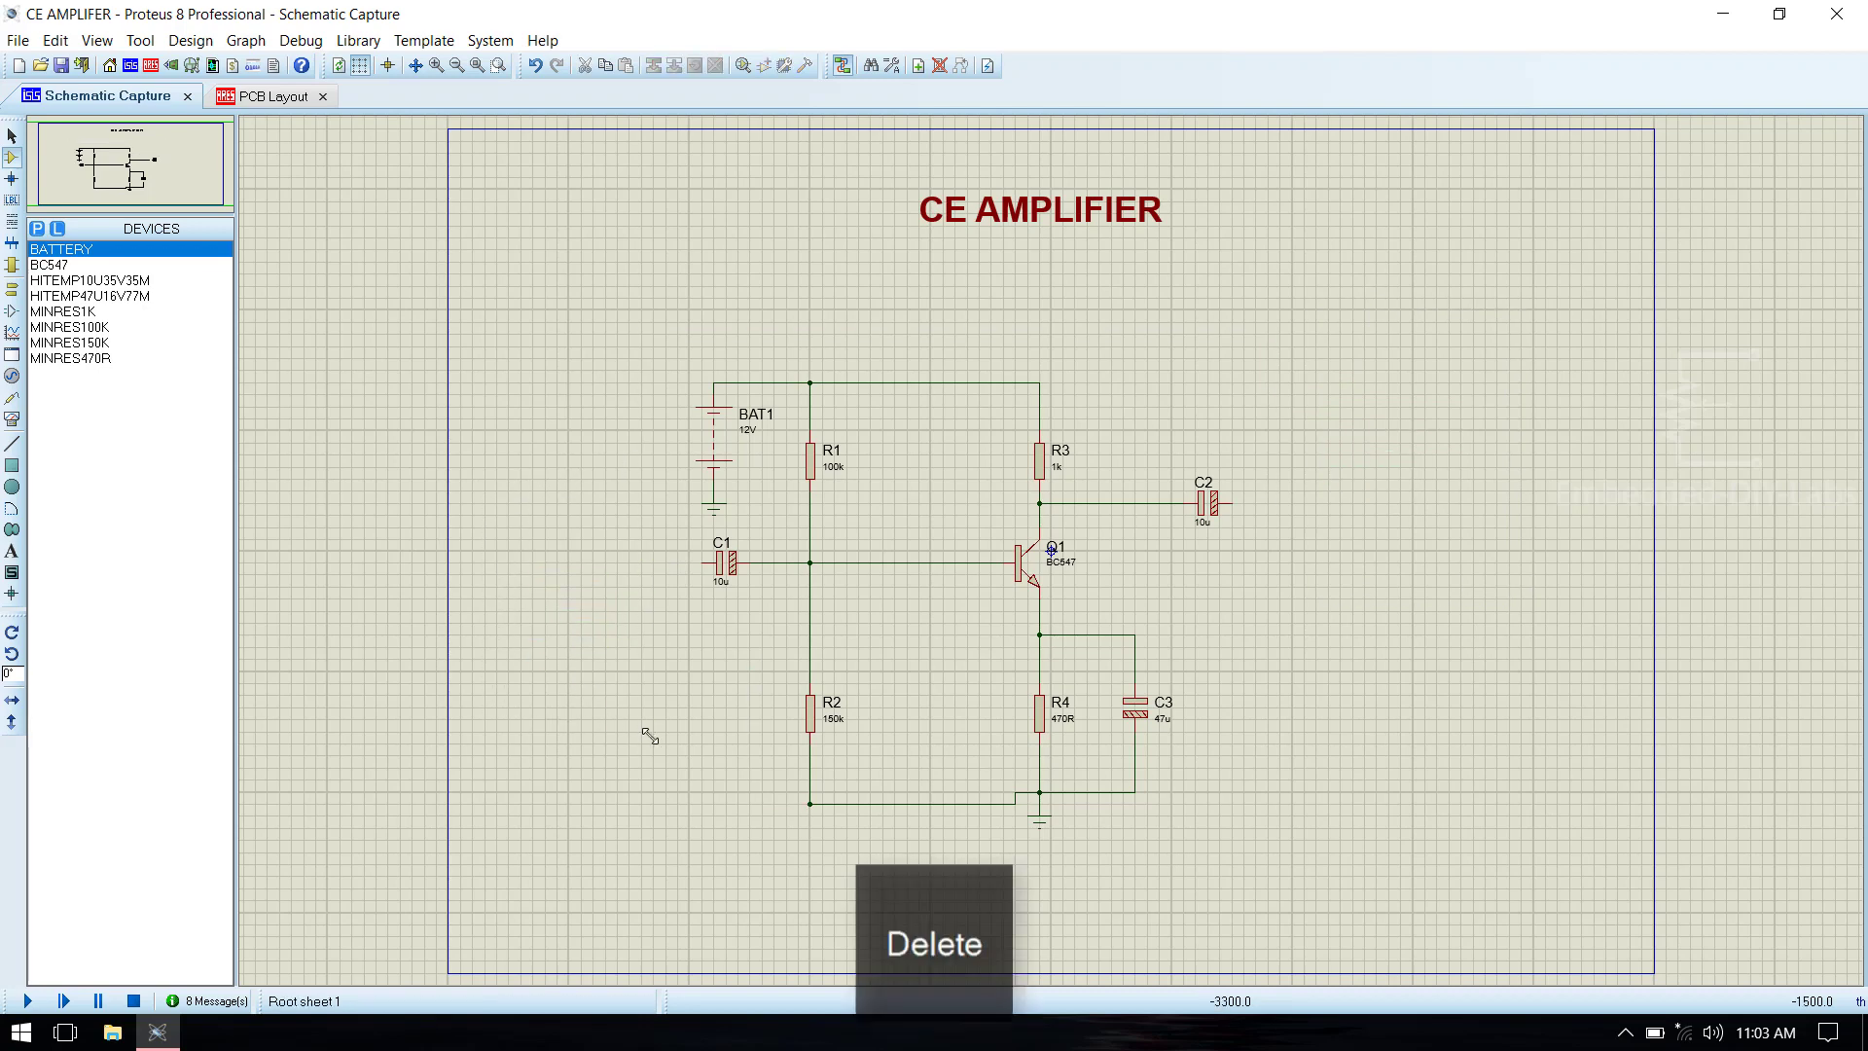
click(15, 164)
click(37, 228)
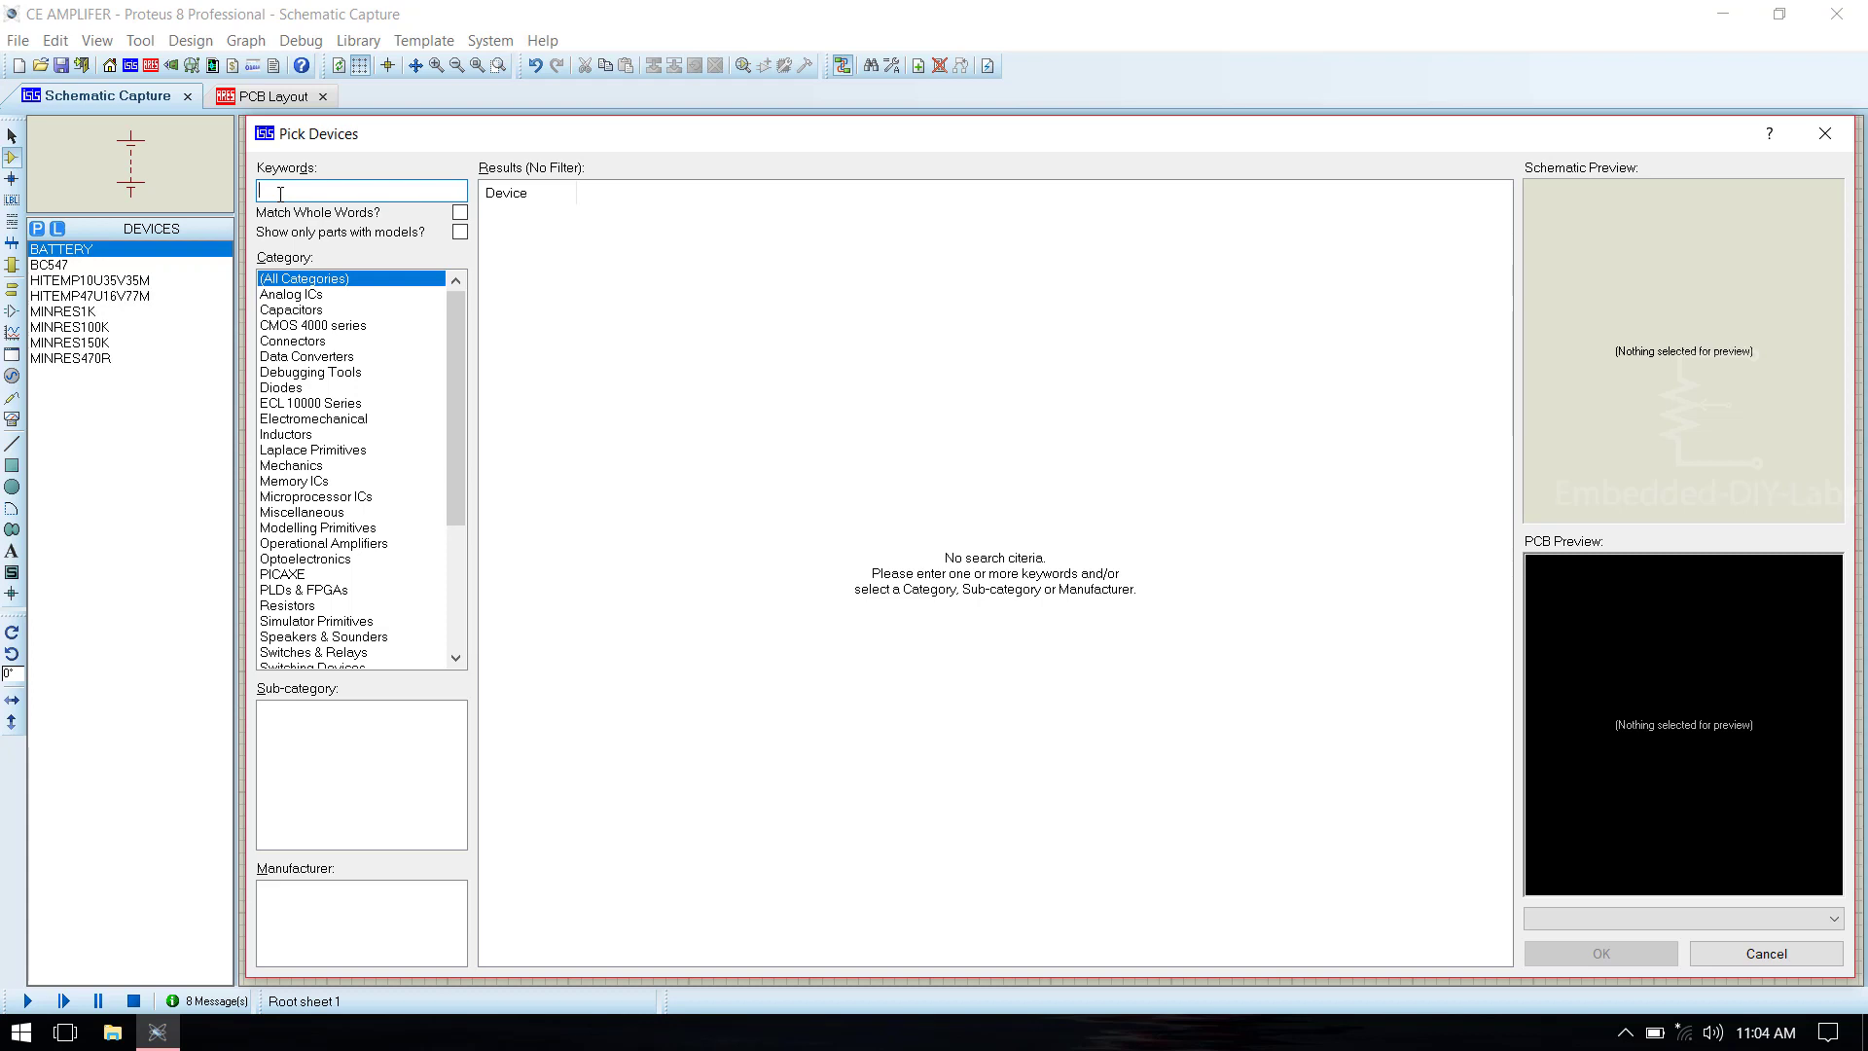
Search 'CONNECTORS', filter to Connectors > SIL, and add CONN-SIL2 to the device list.
text(CO)
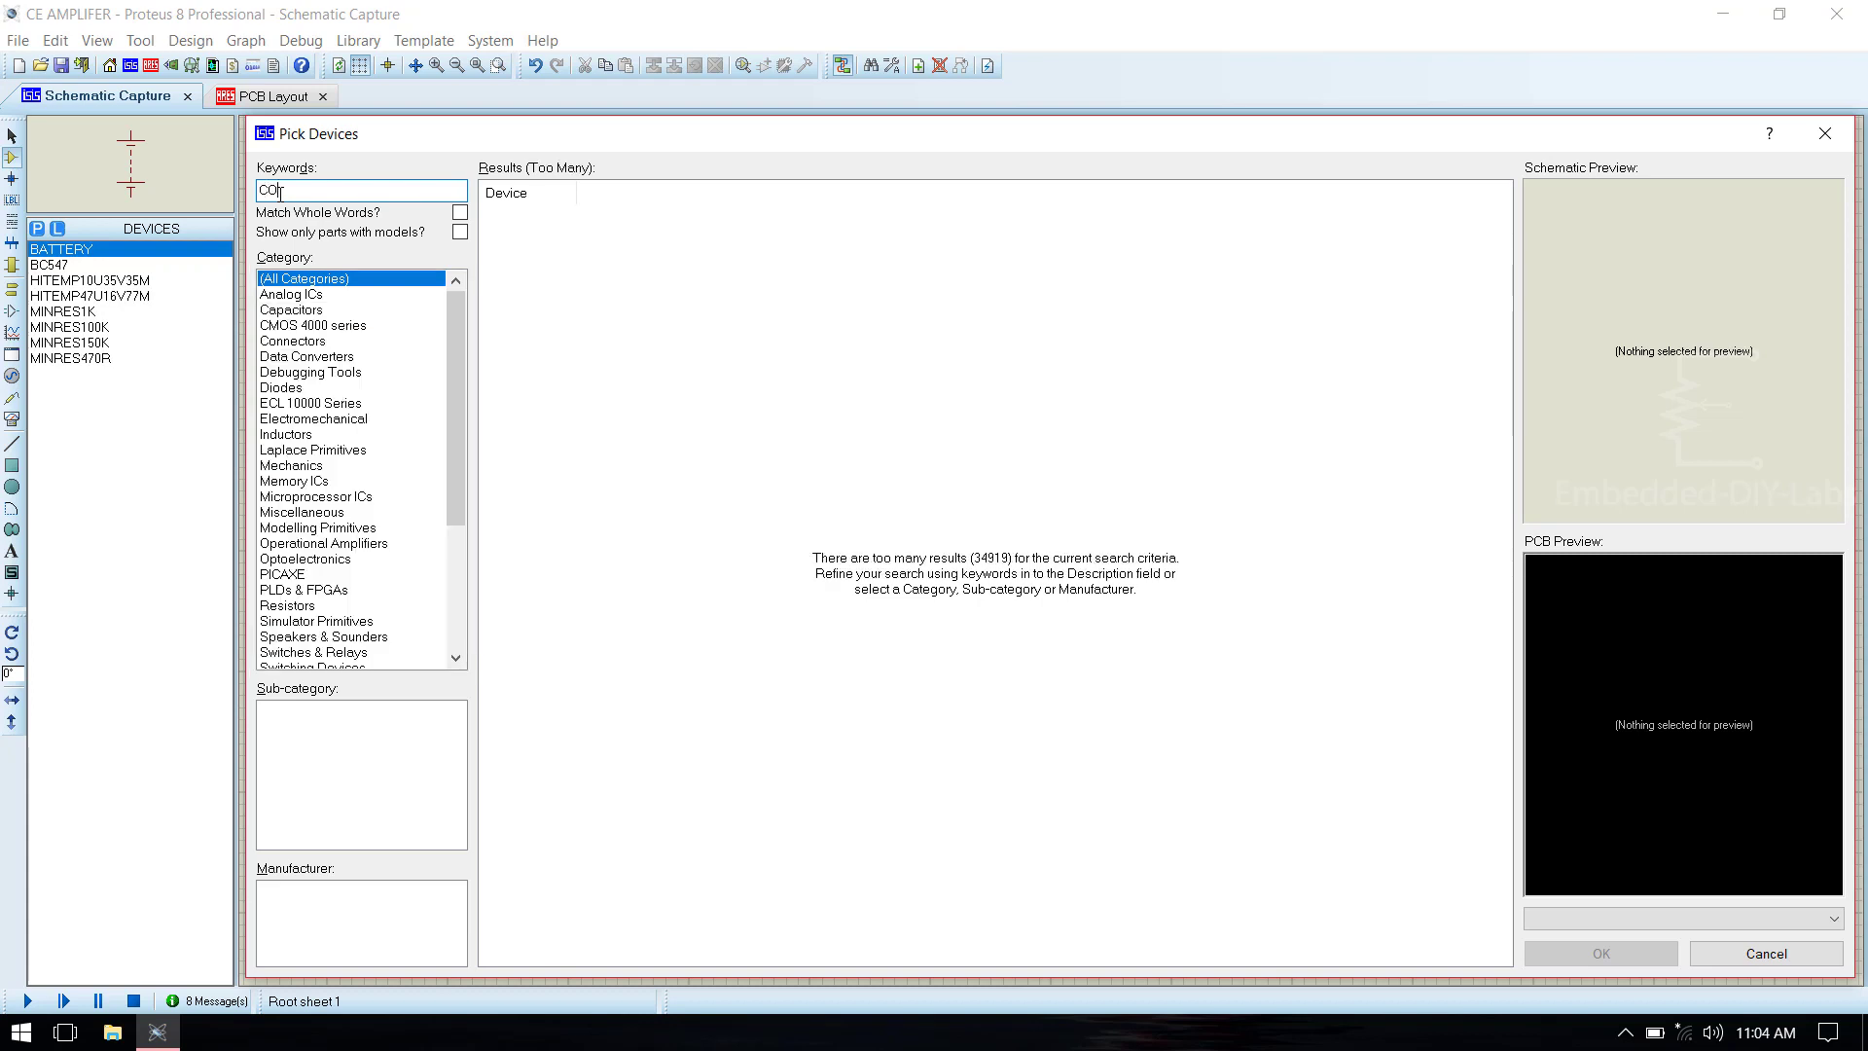
text(NNECTORE)
key(BackSpace)
text(S)
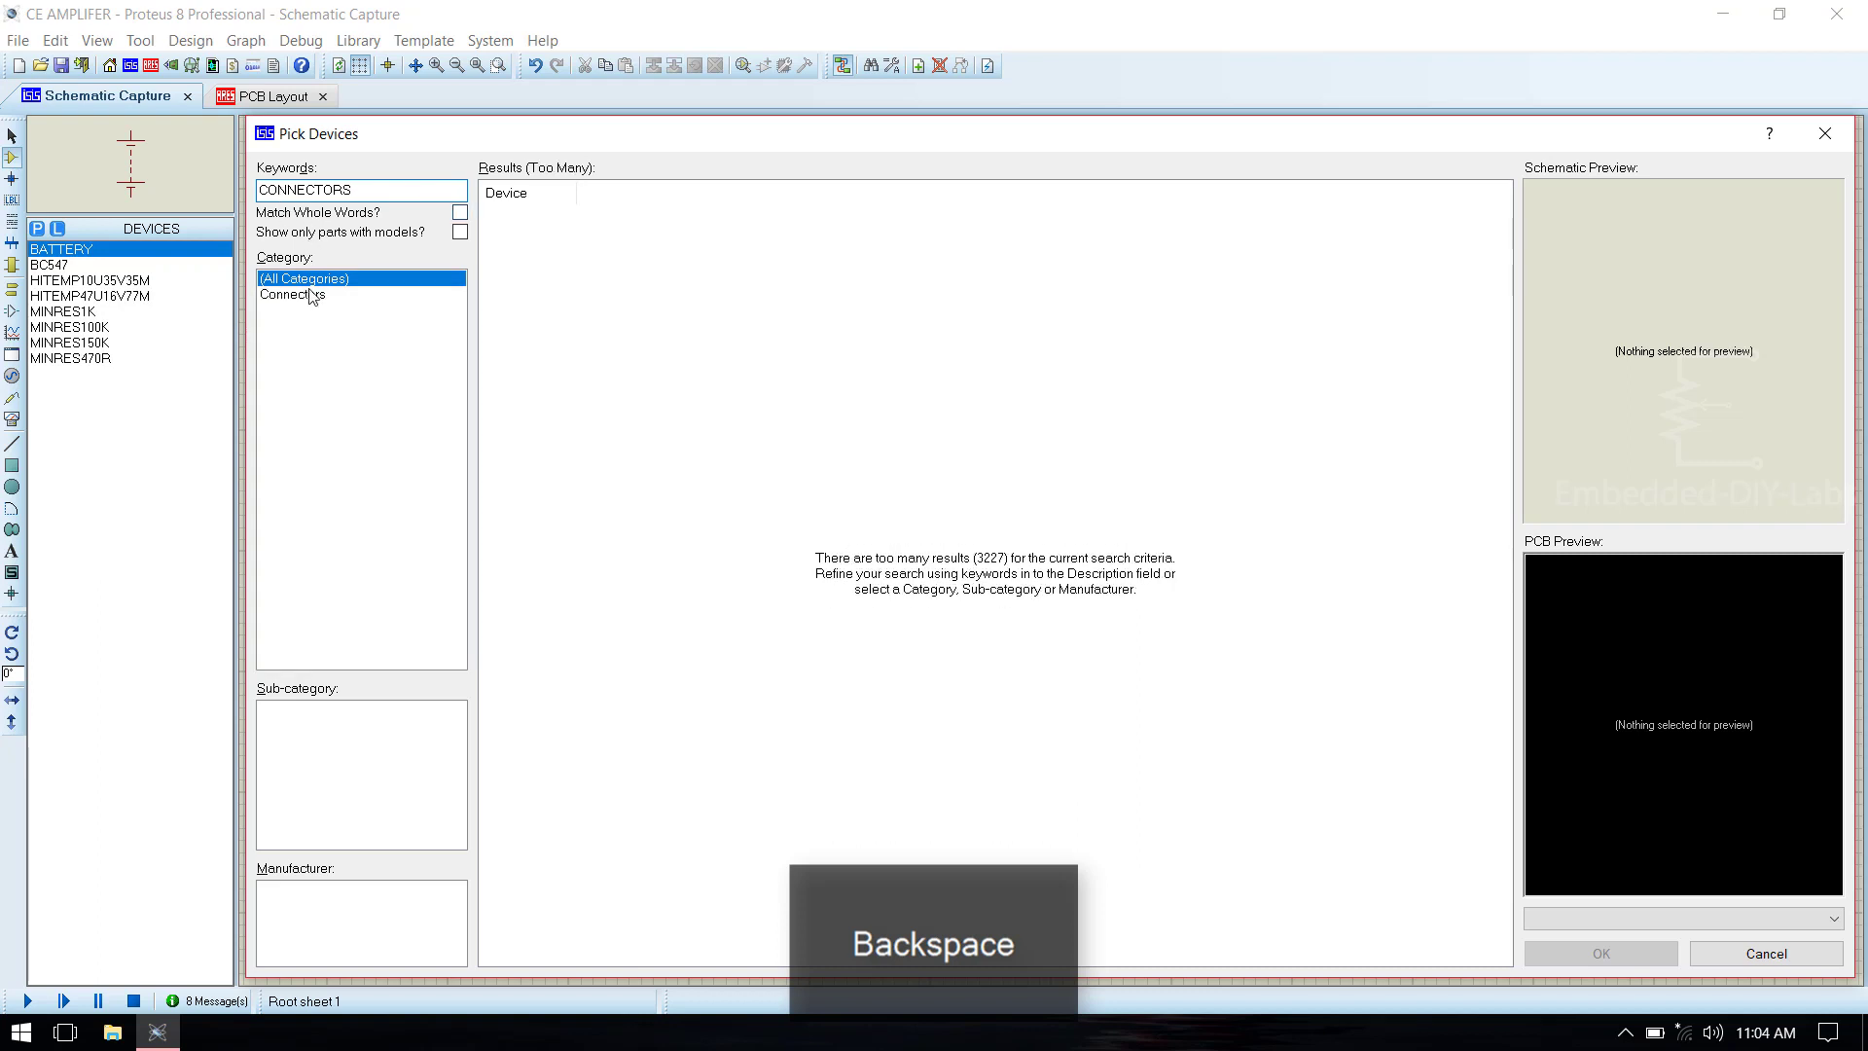
click(312, 293)
click(297, 803)
scroll(297, 802, down, 3)
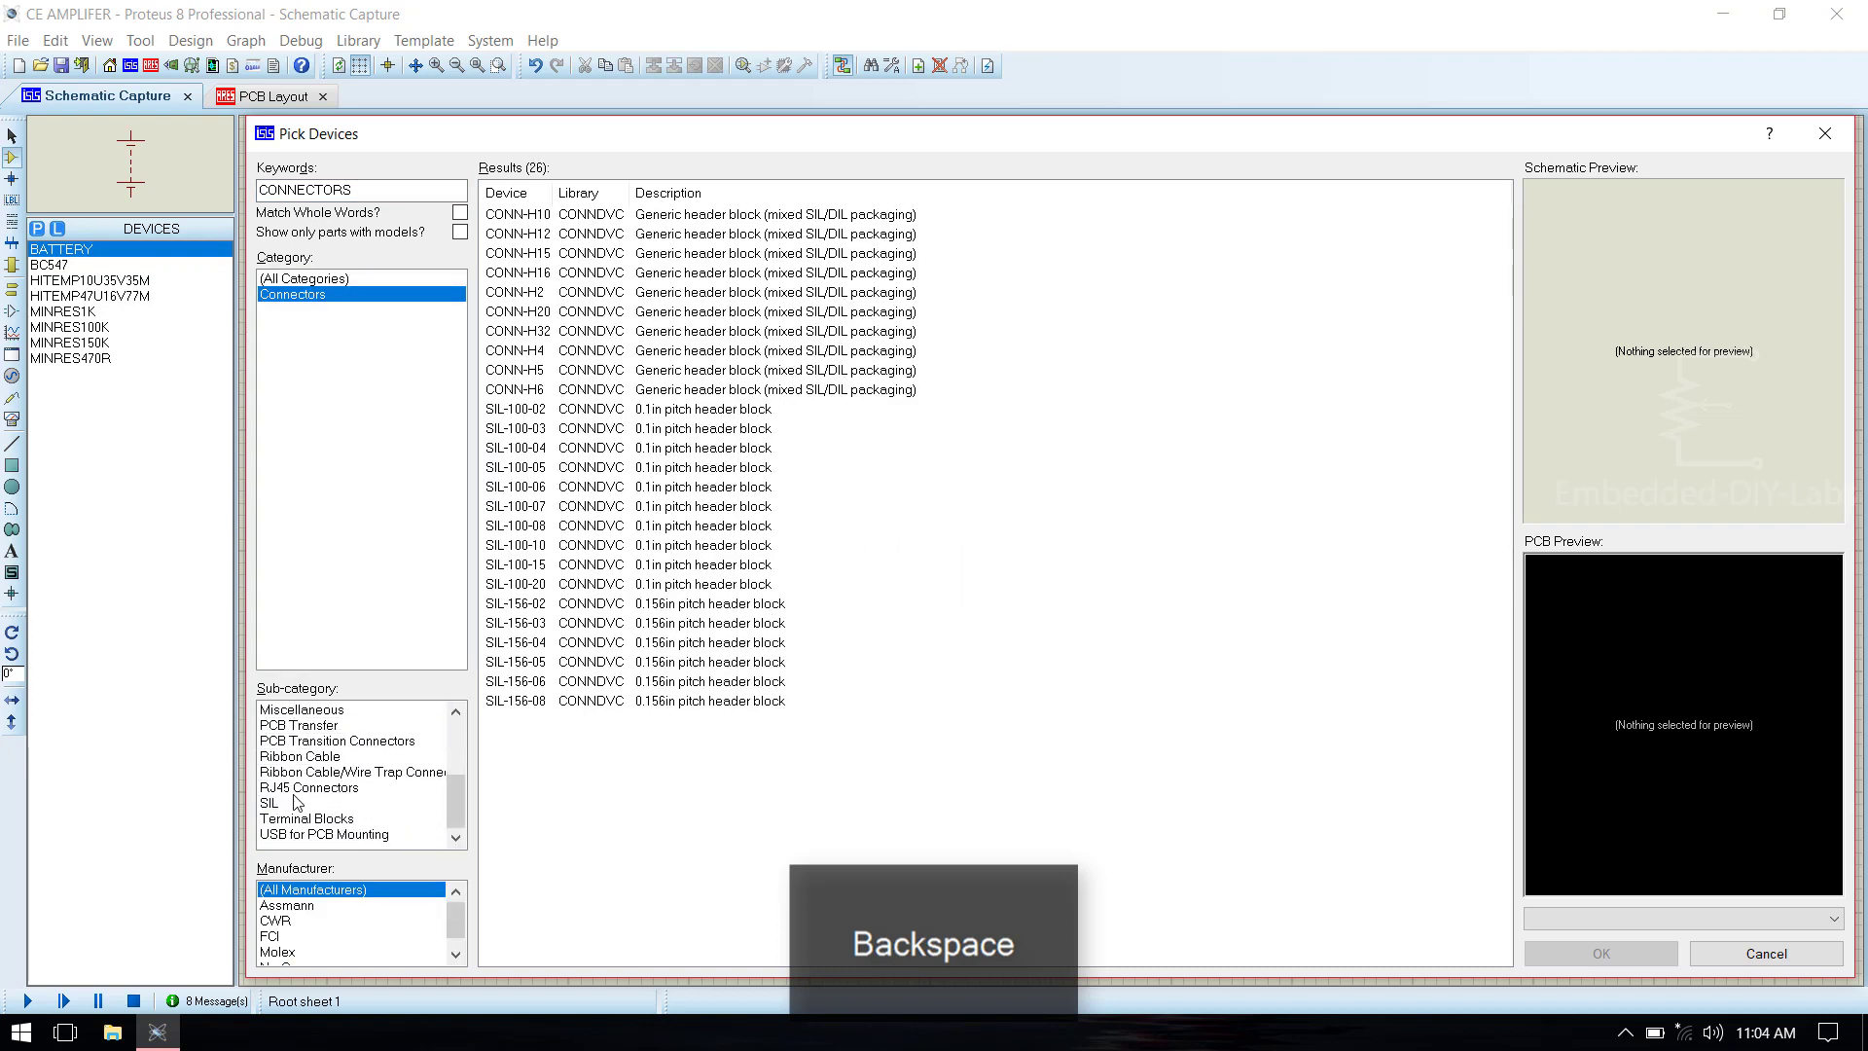
click(293, 806)
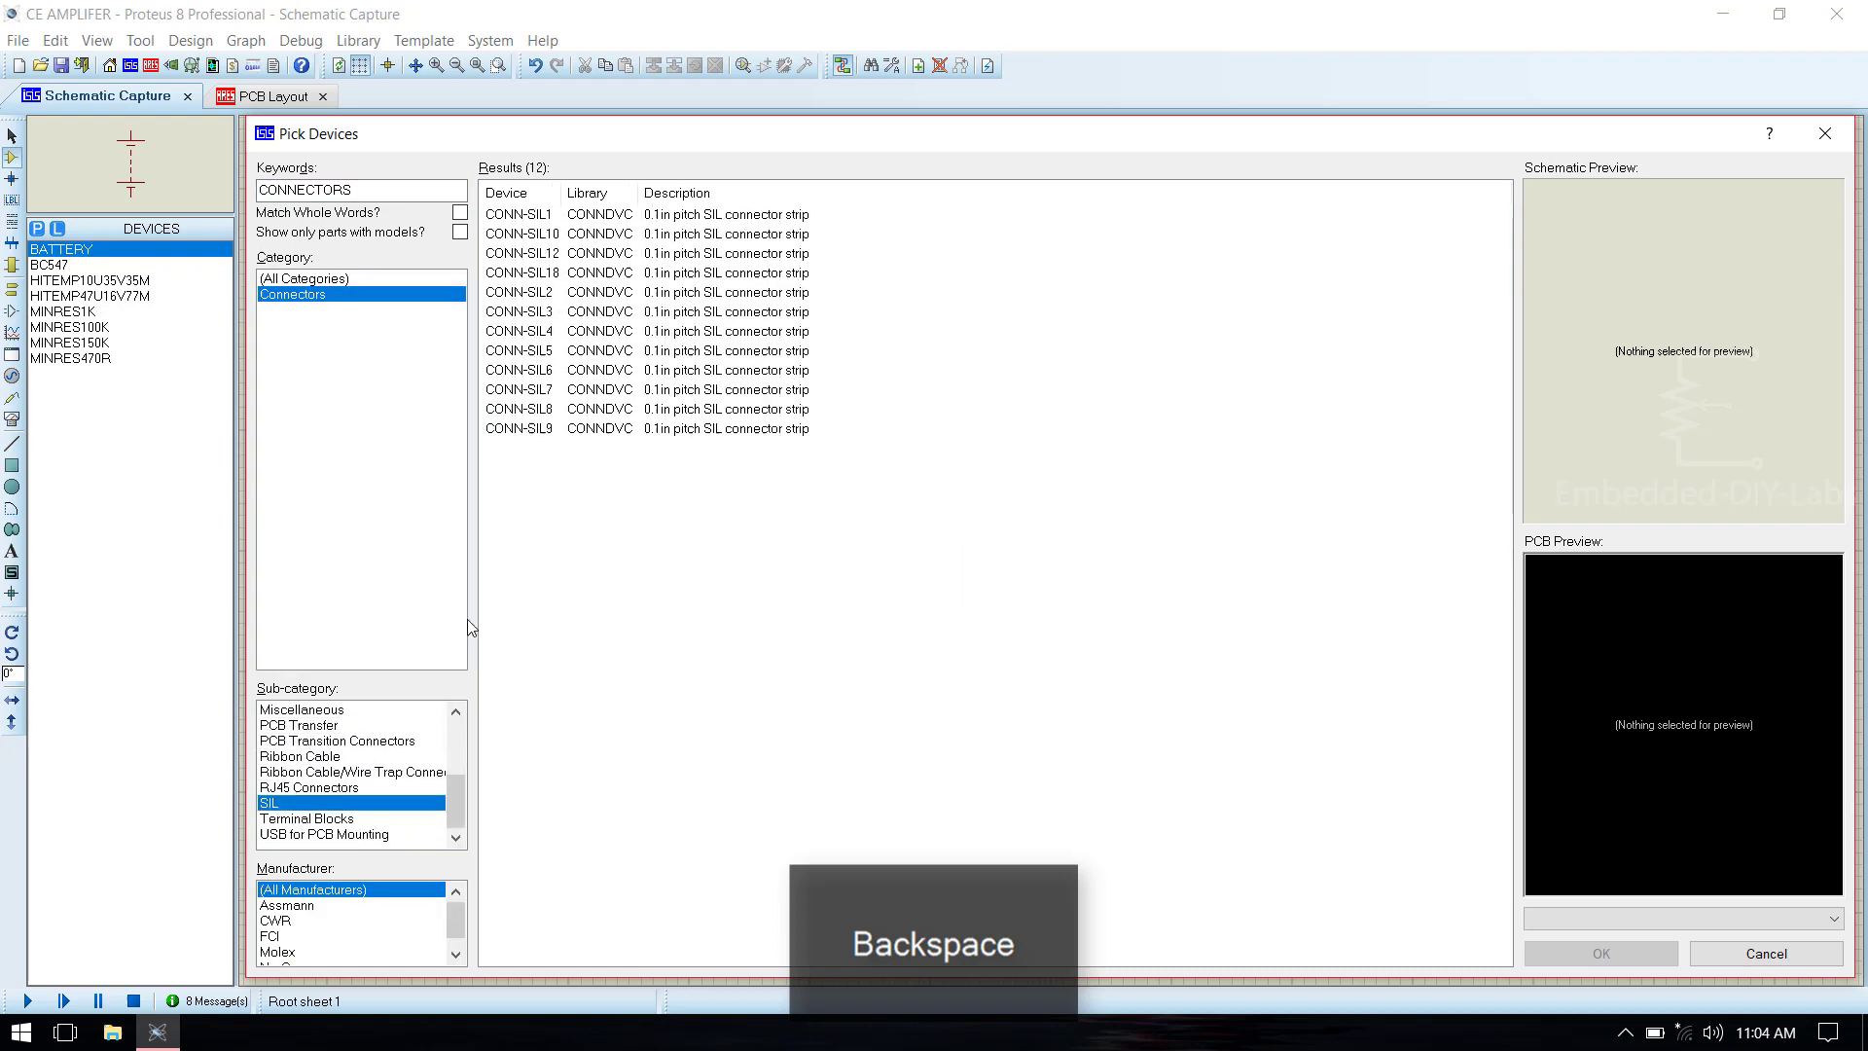
double_click(571, 296)
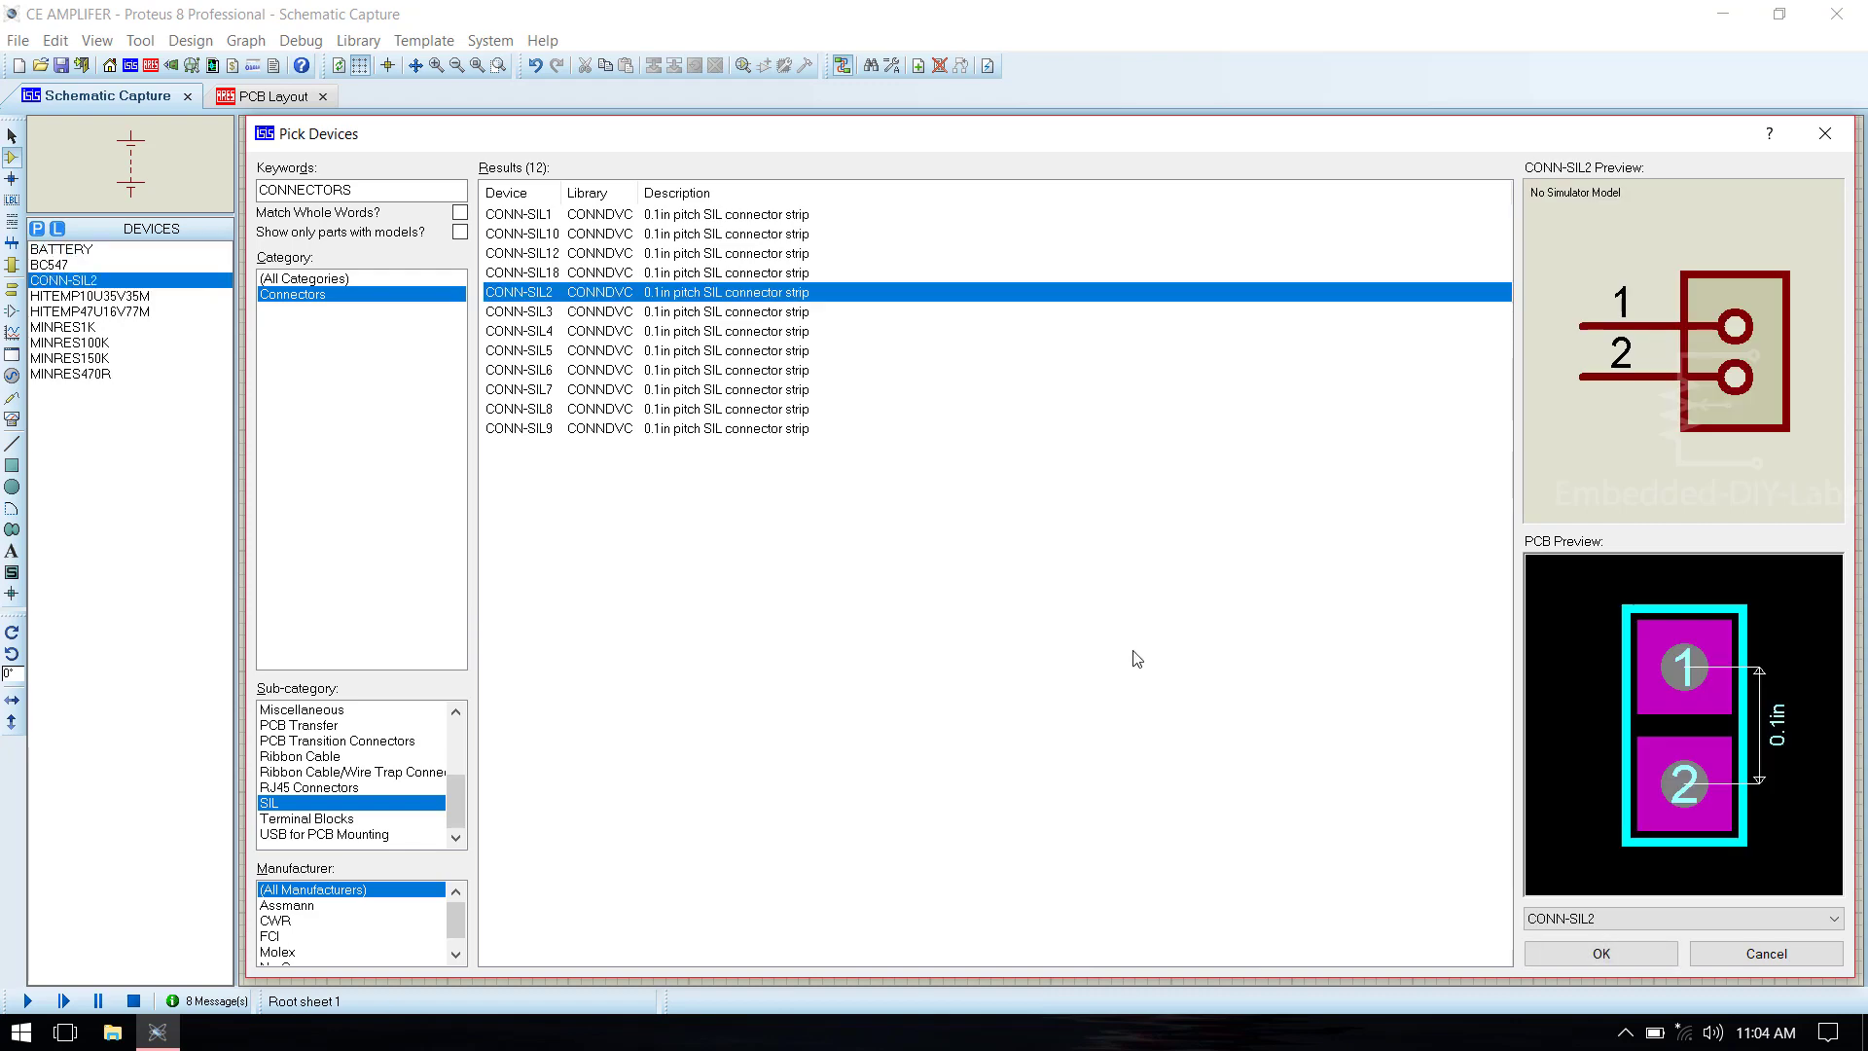
click(1617, 956)
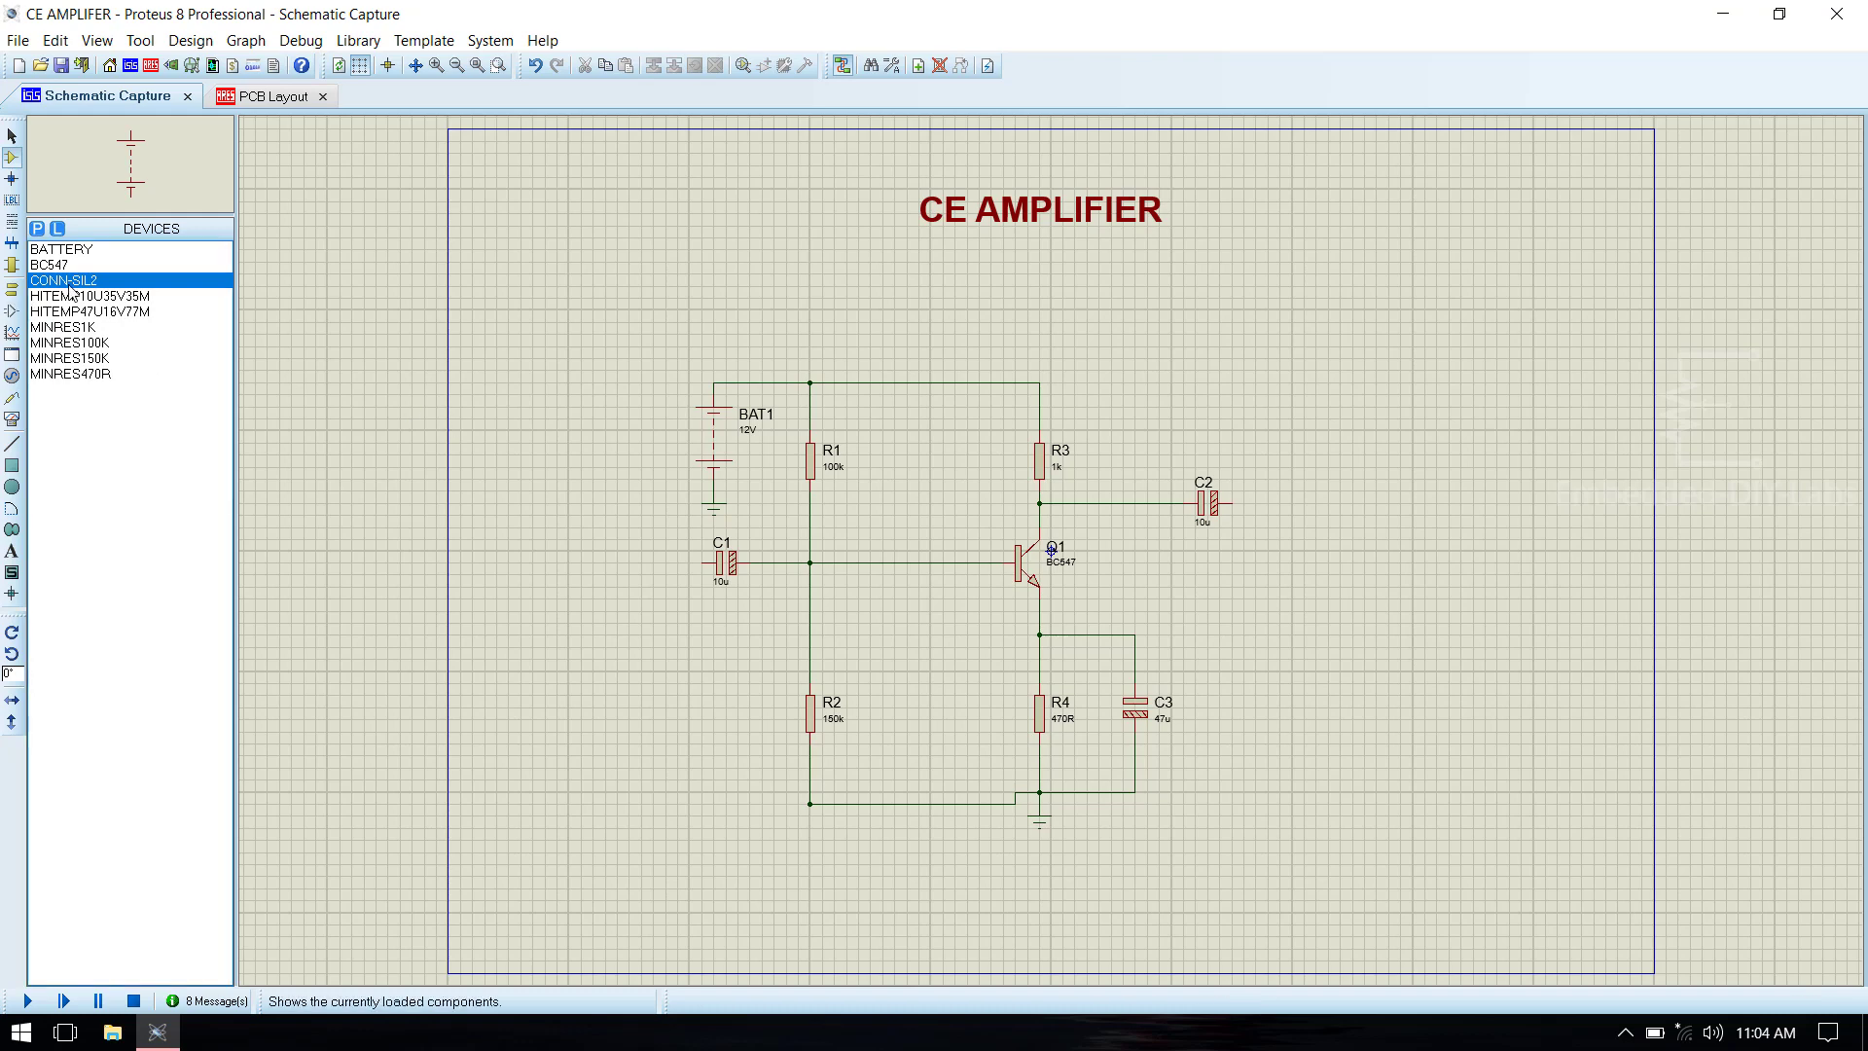
Place input connector J1 beside C1, flip it, and wire pin 1 to C1 and pin 2 to ground.
click(612, 573)
click(612, 573)
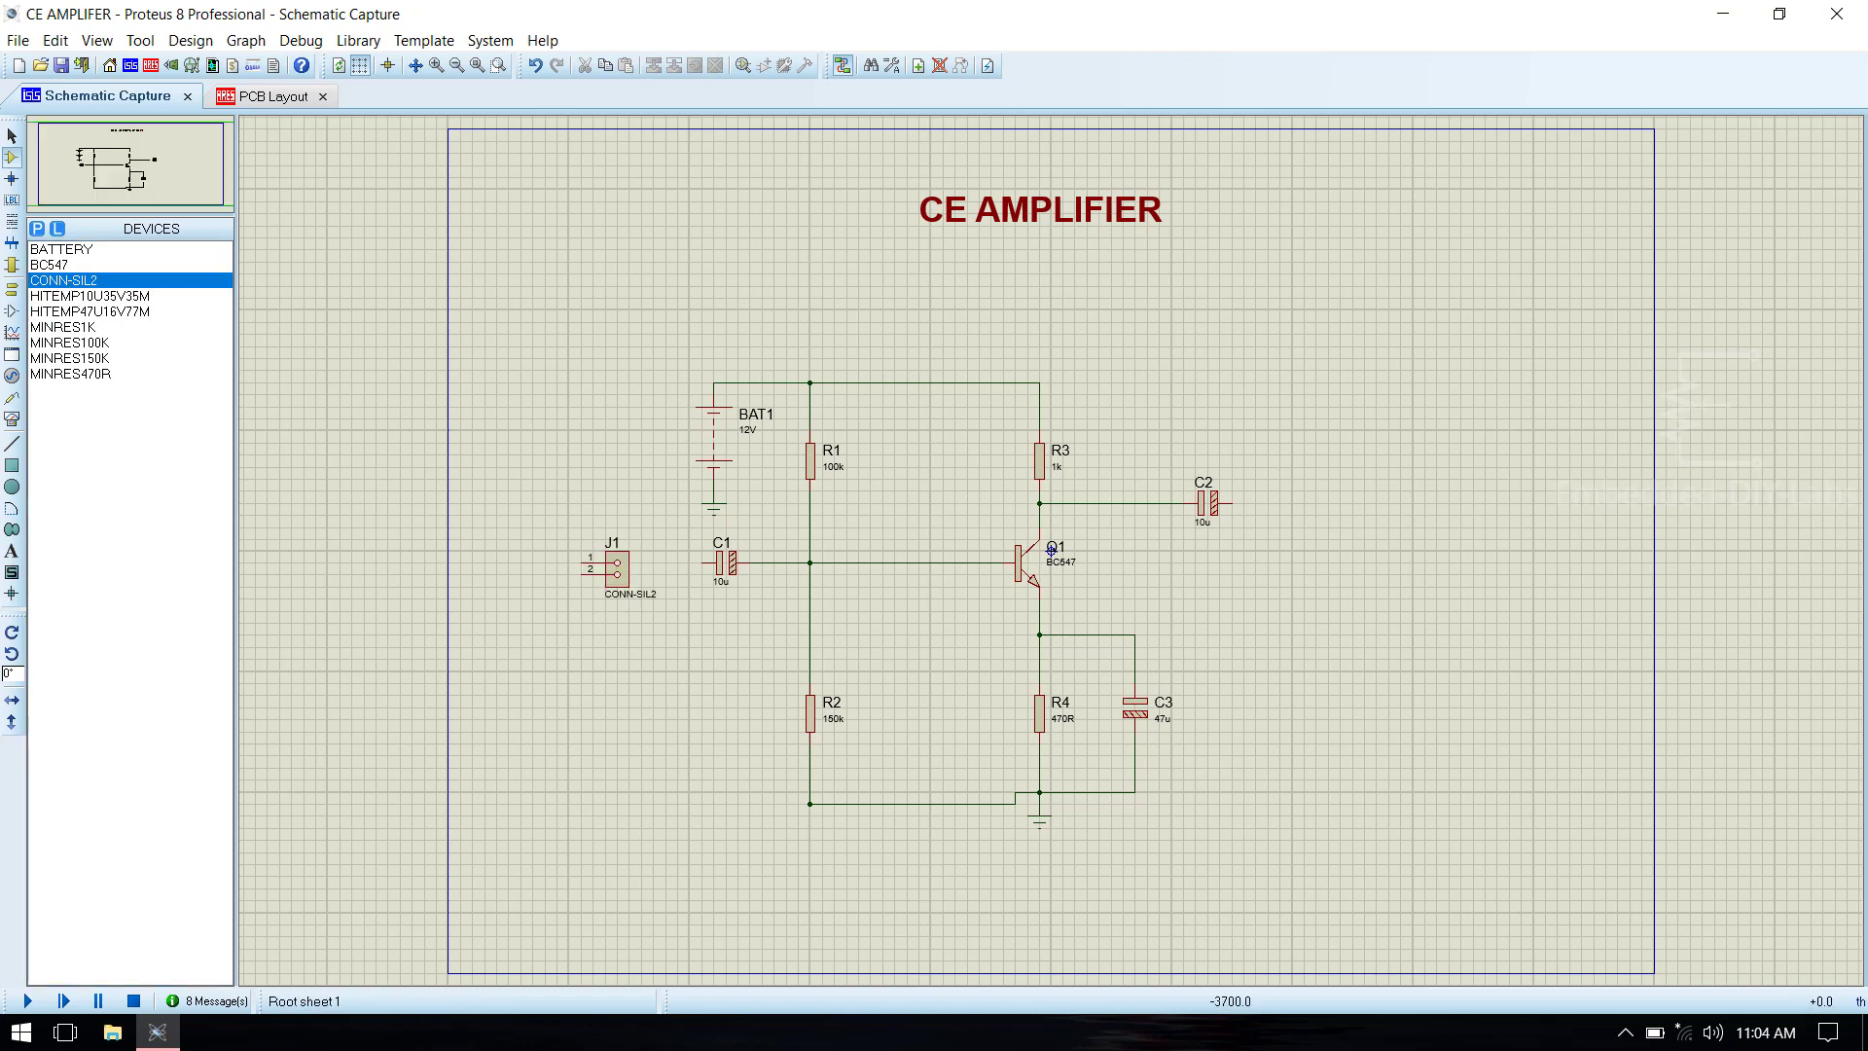
right_click(615, 569)
click(671, 405)
click(528, 551)
drag(529, 552, 553, 544)
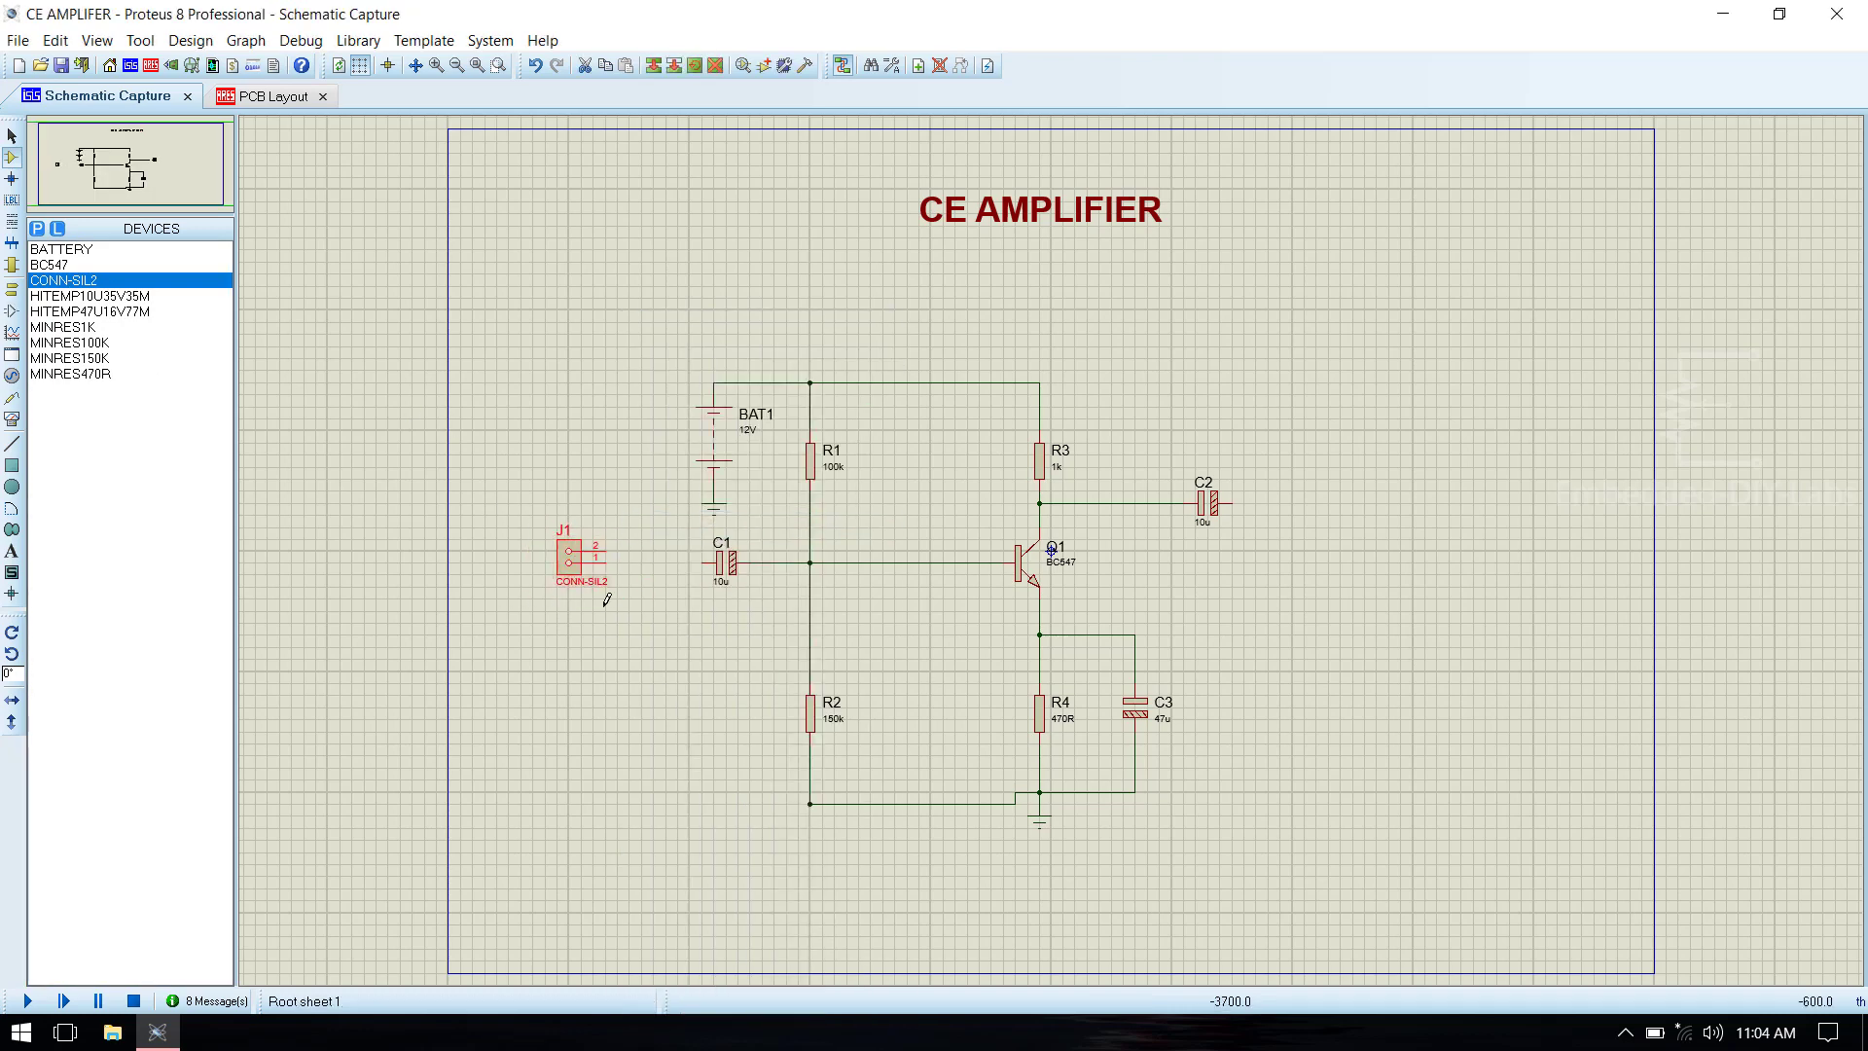
right_click(582, 561)
click(681, 497)
click(604, 552)
click(701, 562)
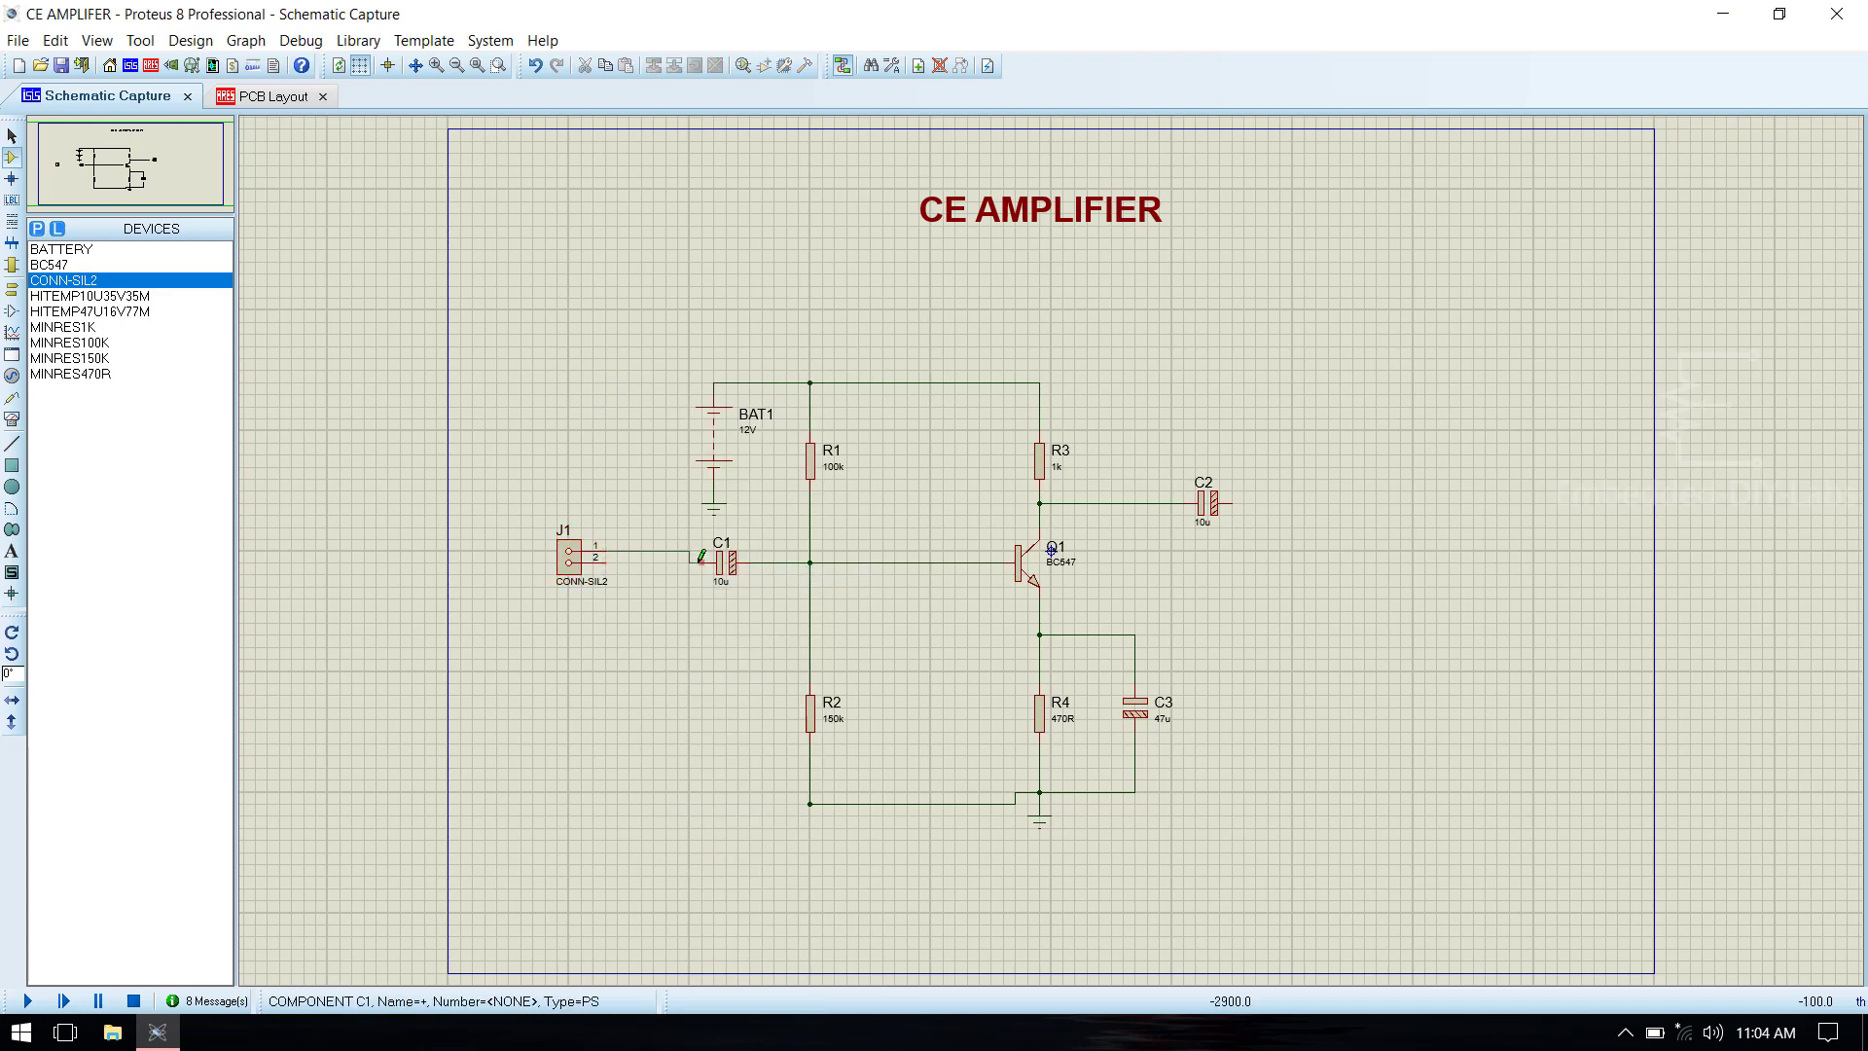
click(604, 561)
click(809, 803)
Replace BAT1 with mirrored connector J2 wired to the supply line and ground.
right_click(724, 433)
click(811, 446)
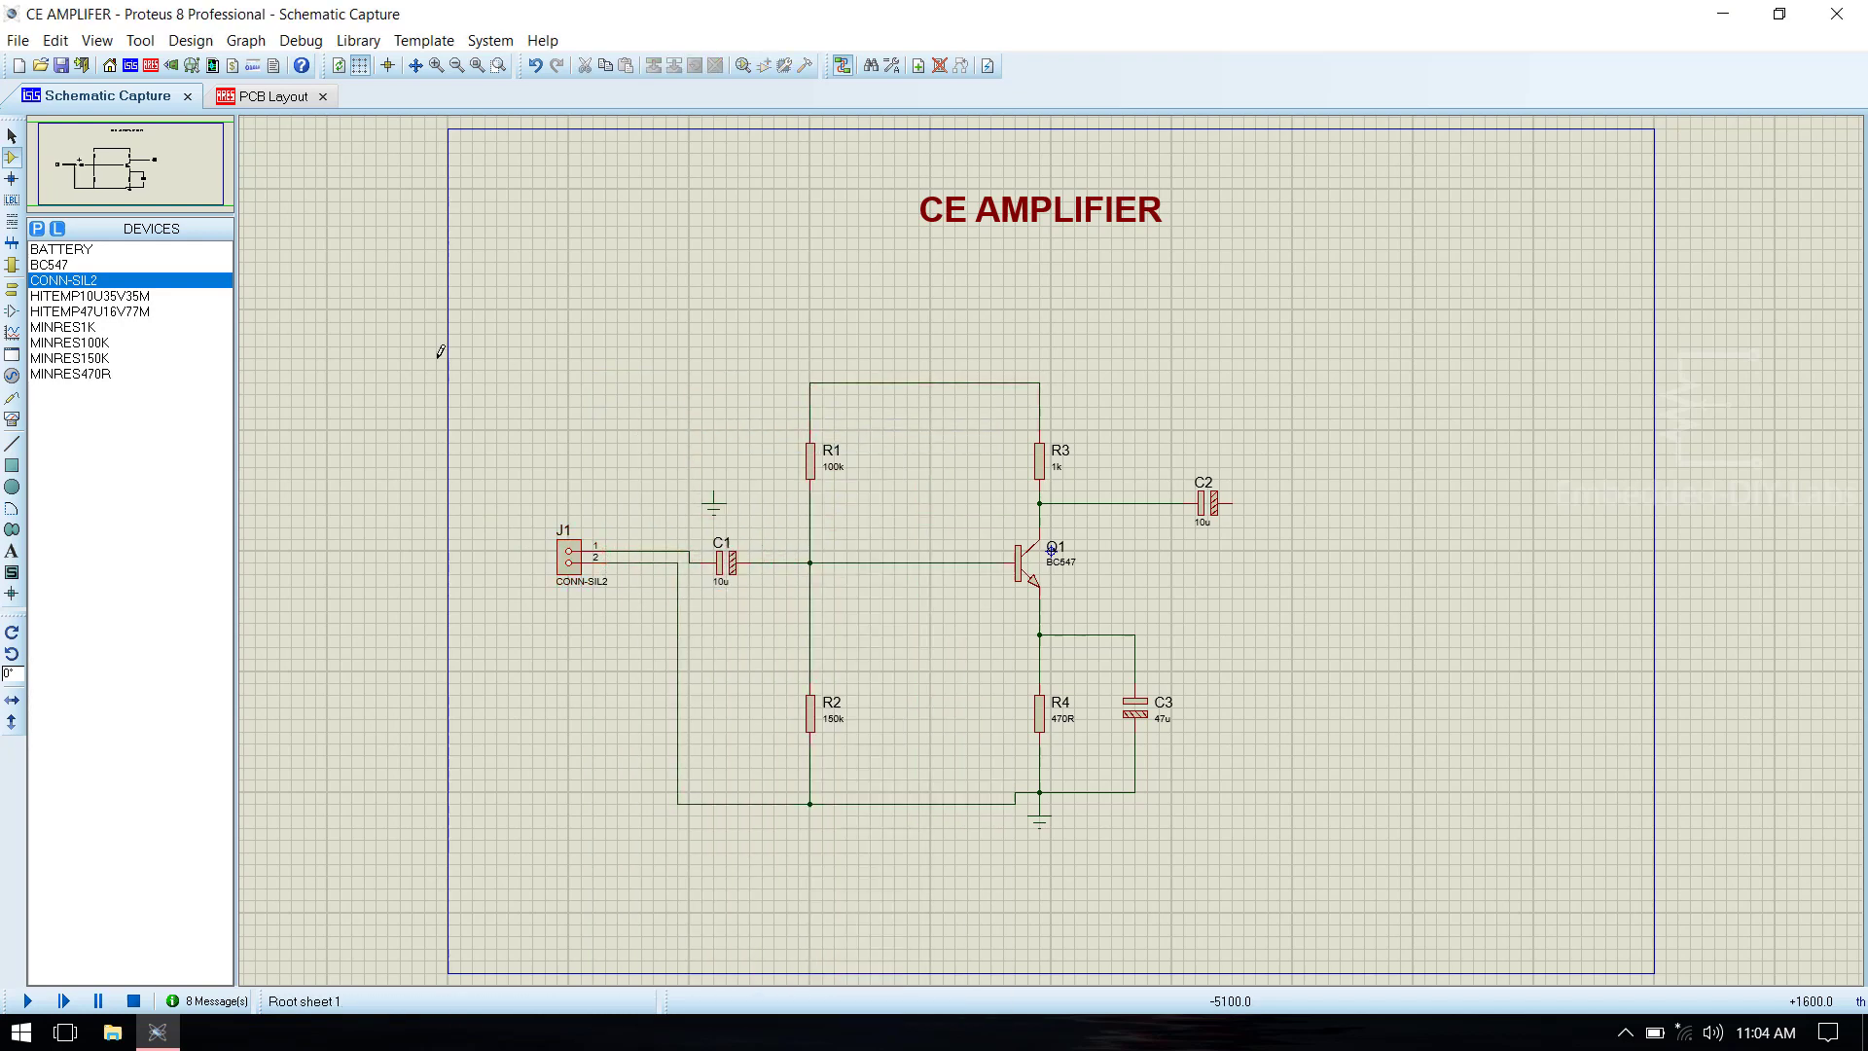
click(699, 389)
click(696, 387)
right_click(697, 387)
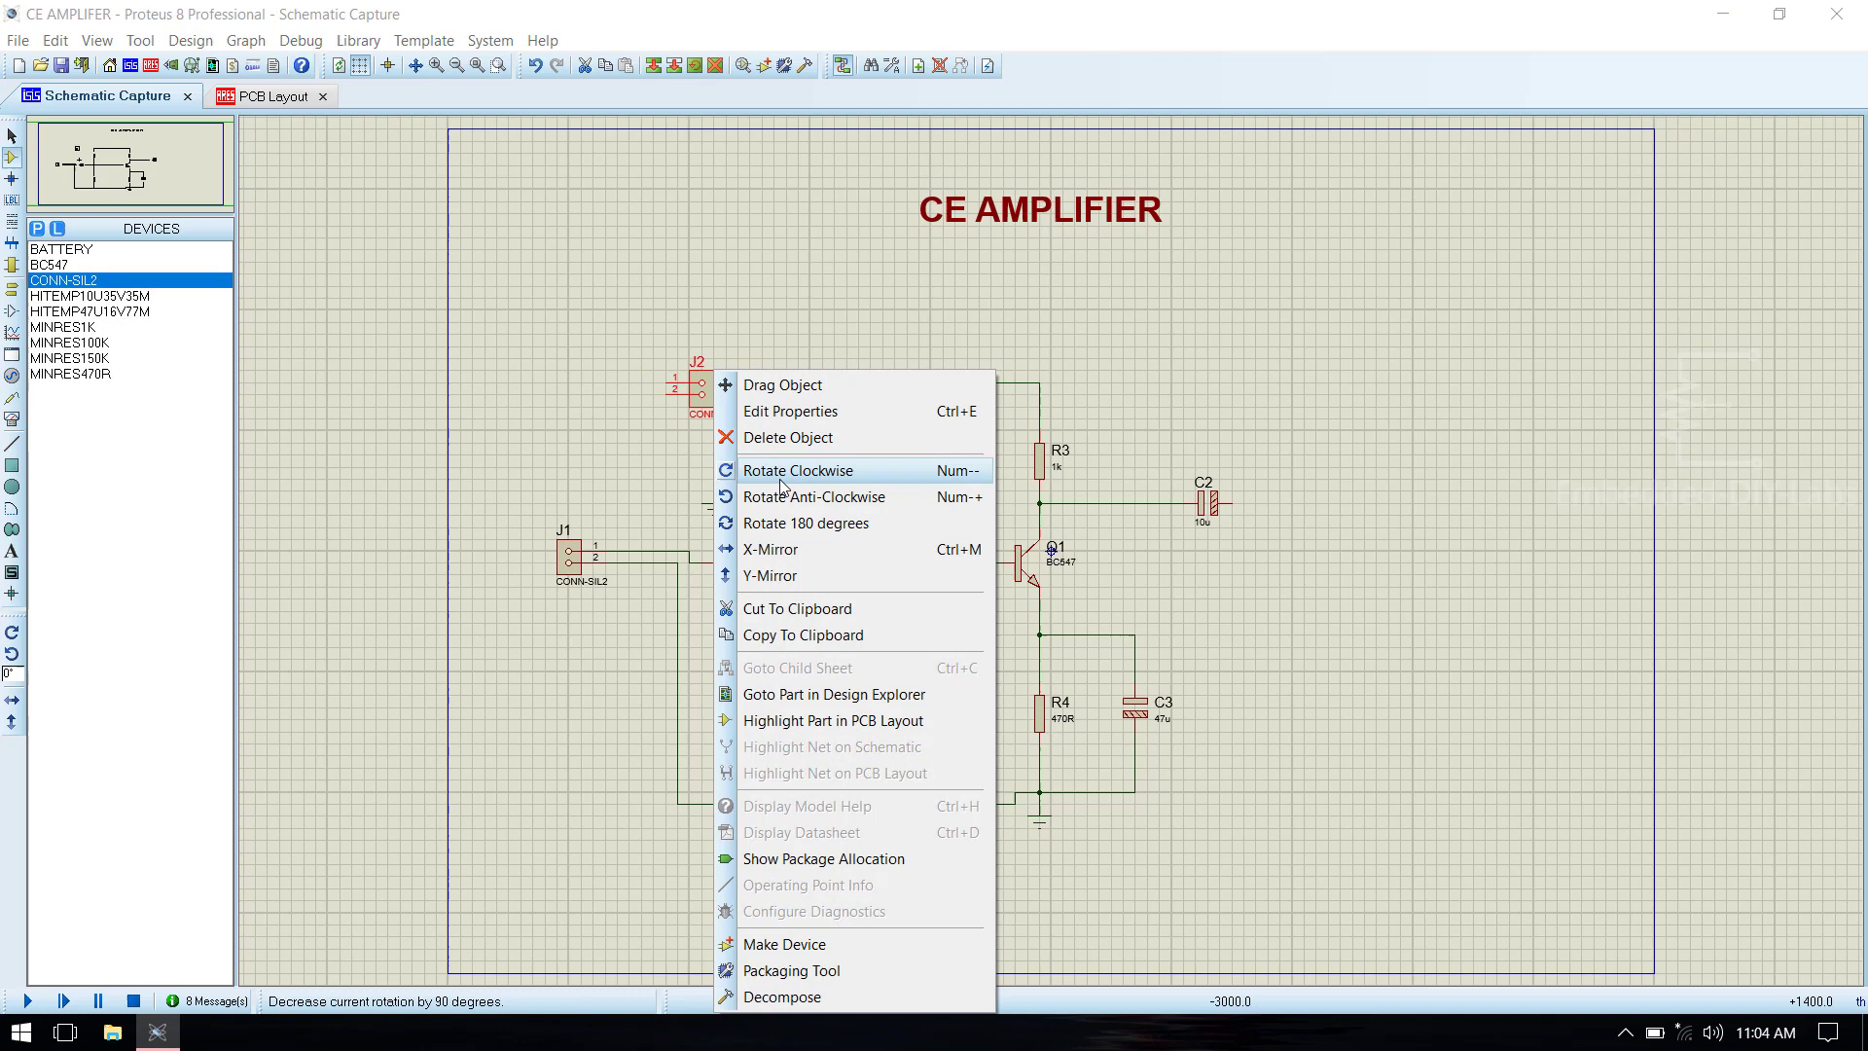
click(793, 550)
right_click(638, 387)
click(732, 574)
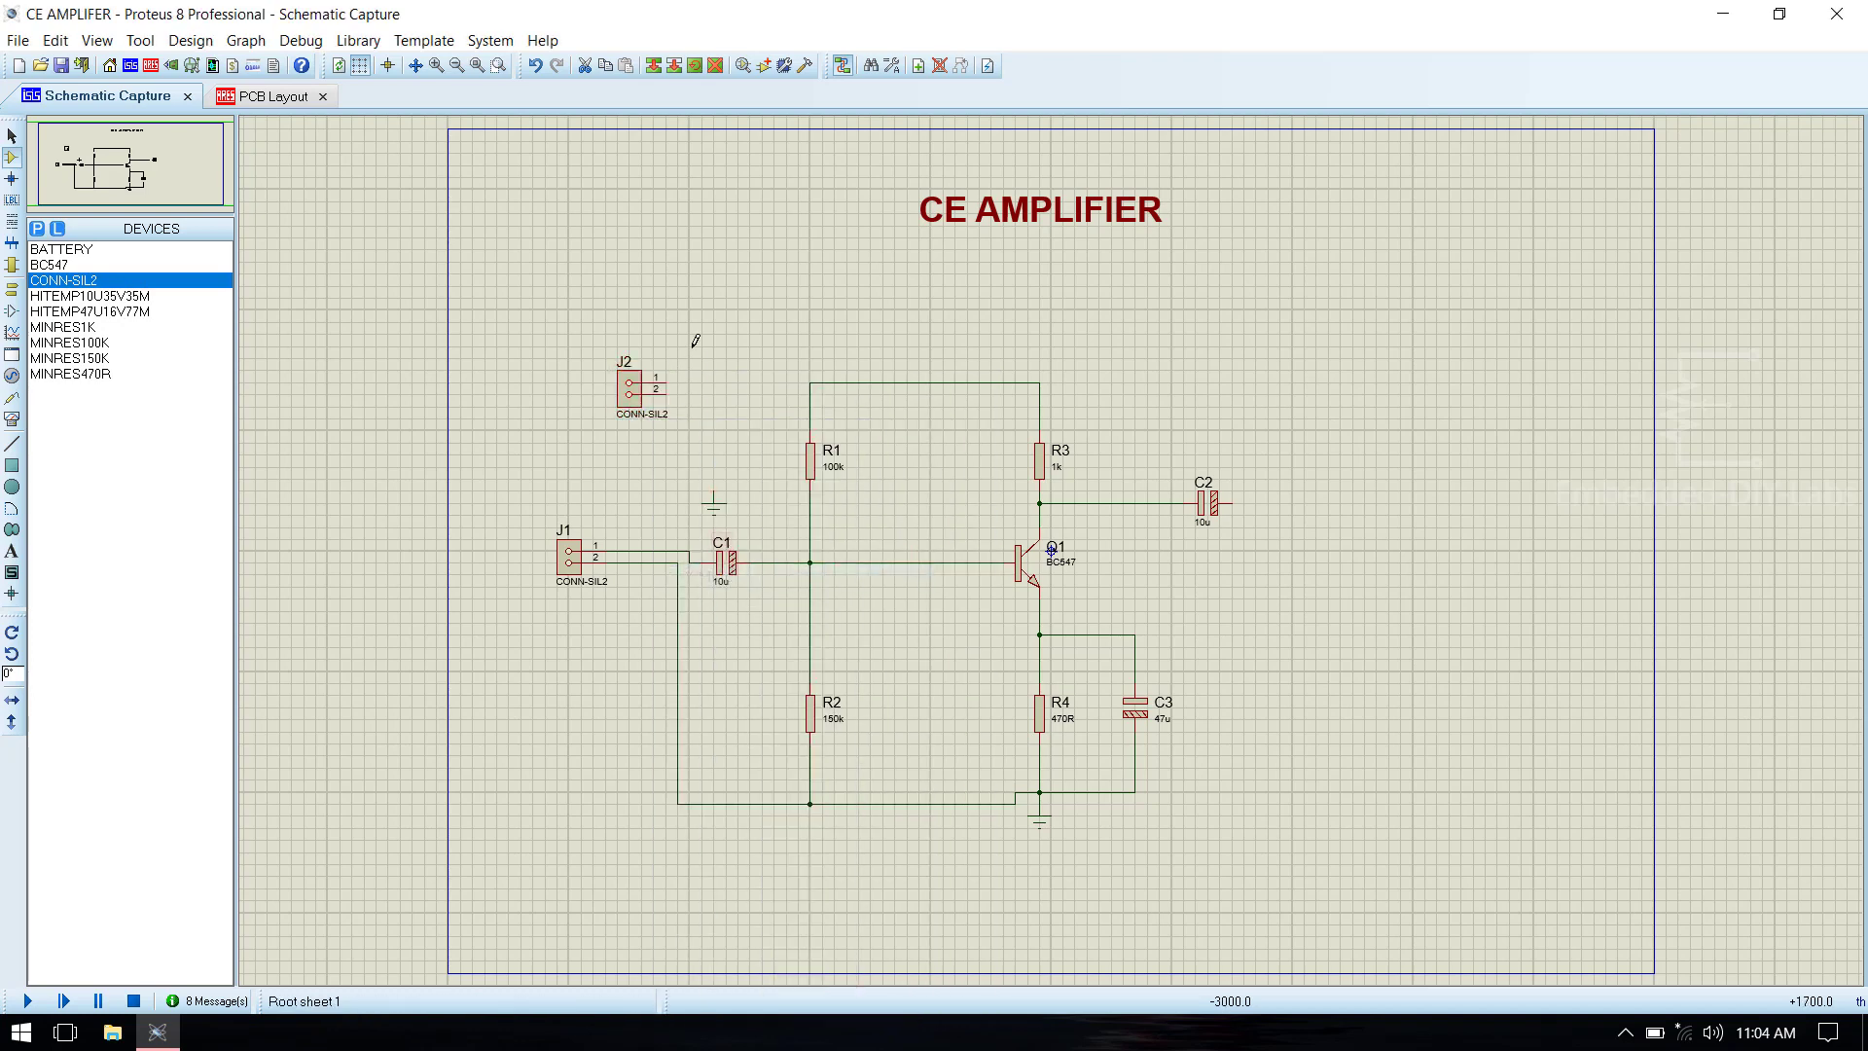
click(665, 381)
click(810, 383)
click(665, 393)
click(713, 503)
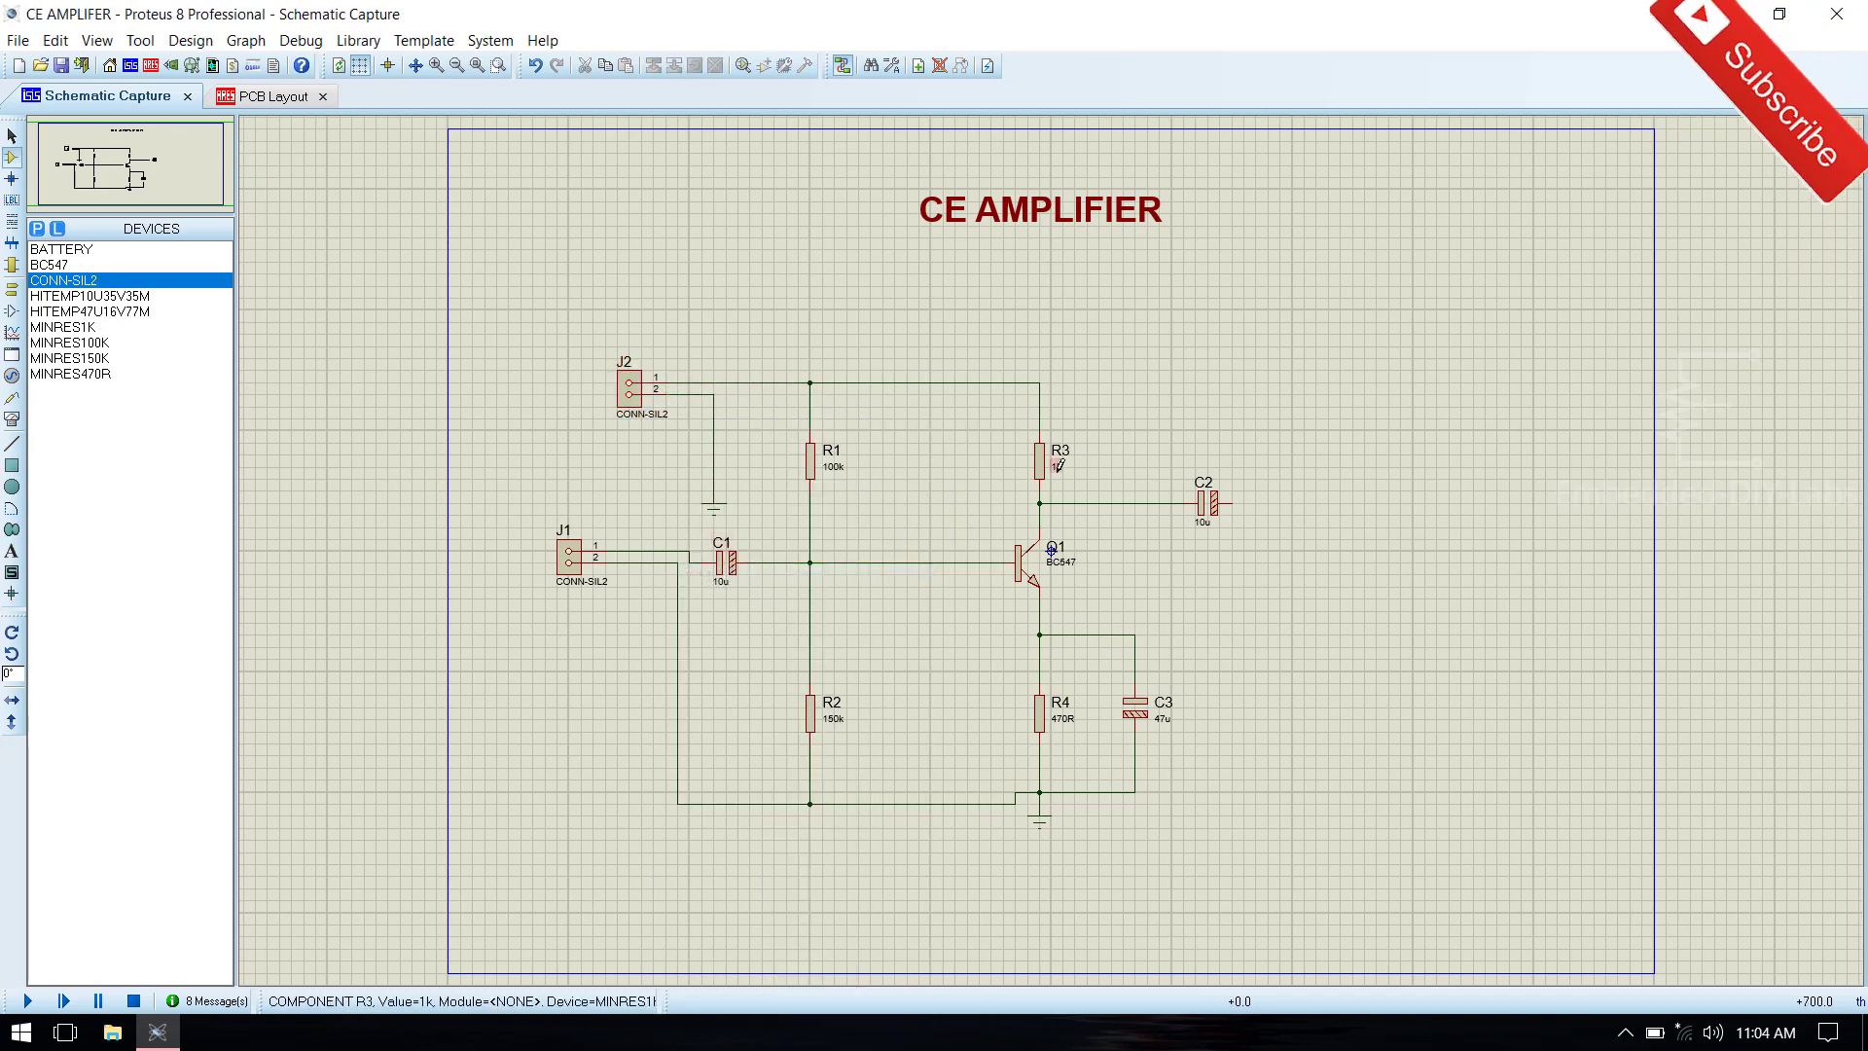
Place output connector J3 right of C2, wire it to C2 and the C3 ground junction, and save.
click(1352, 506)
click(1352, 508)
click(1230, 503)
click(1329, 503)
click(1323, 509)
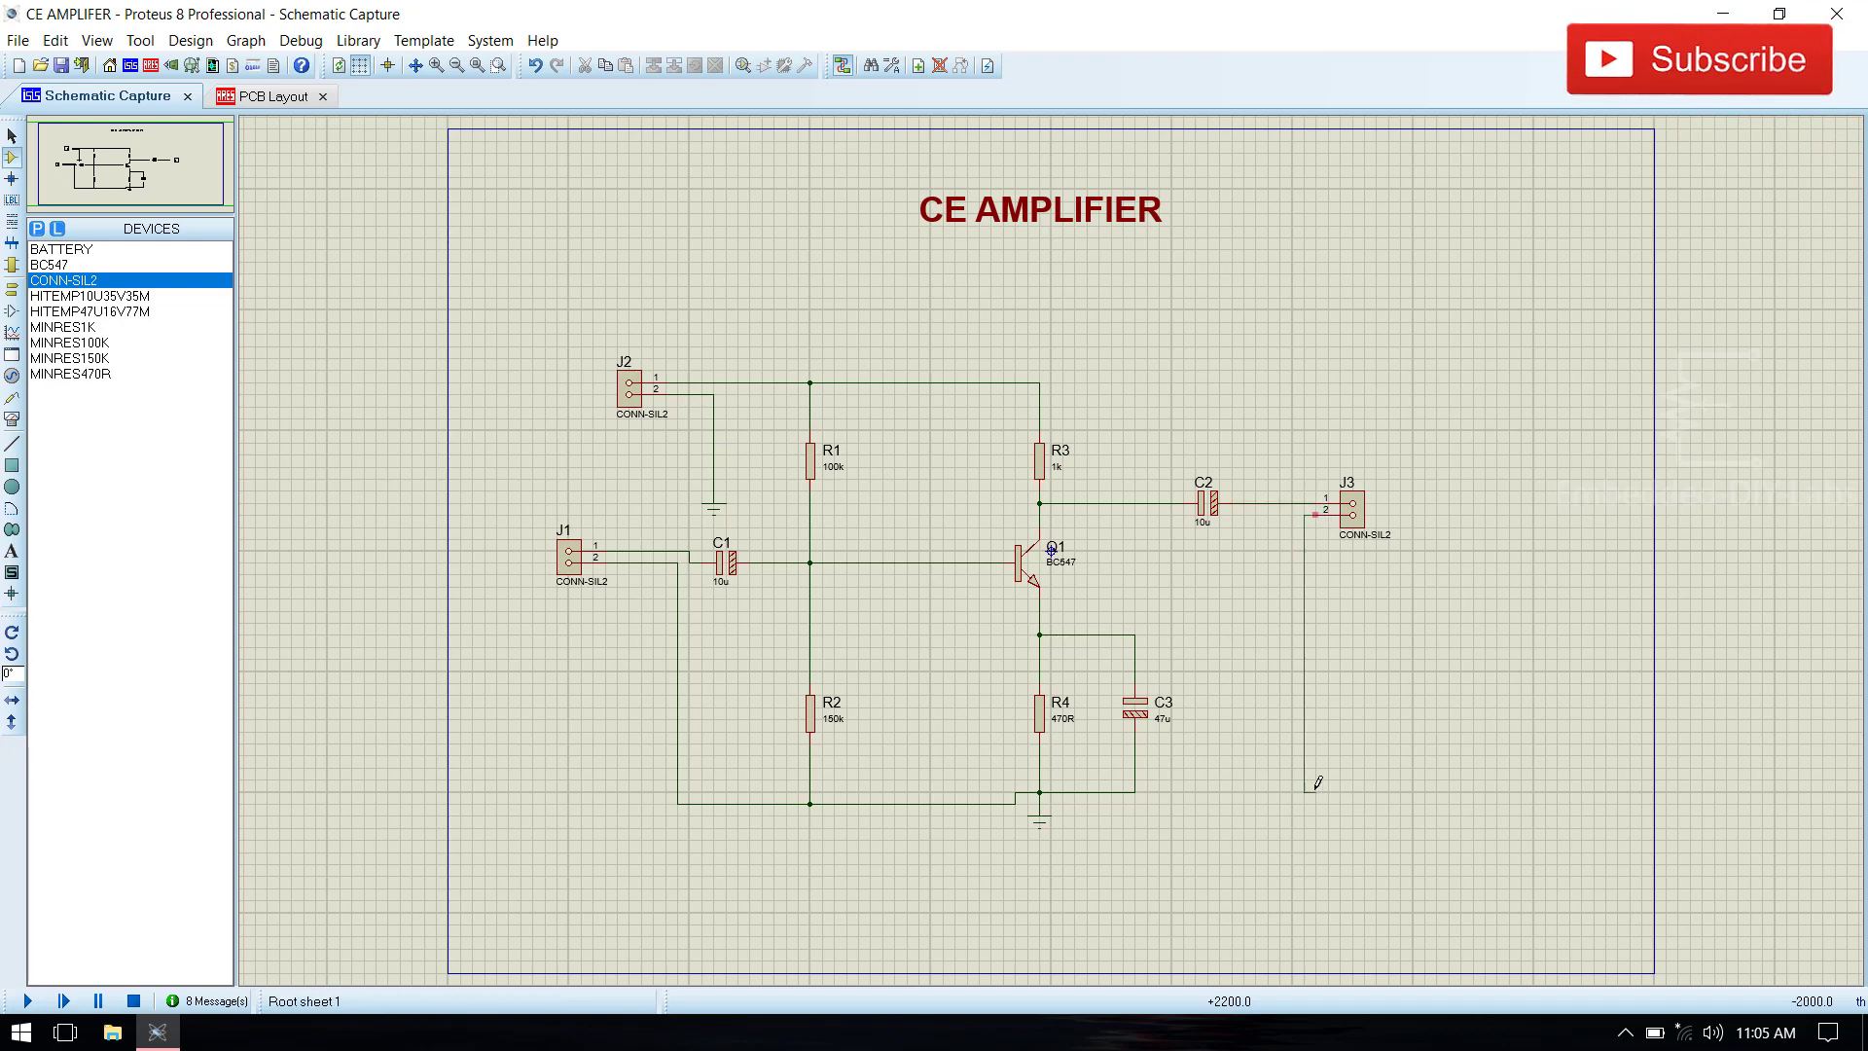
click(1135, 791)
key(ctrl+s)
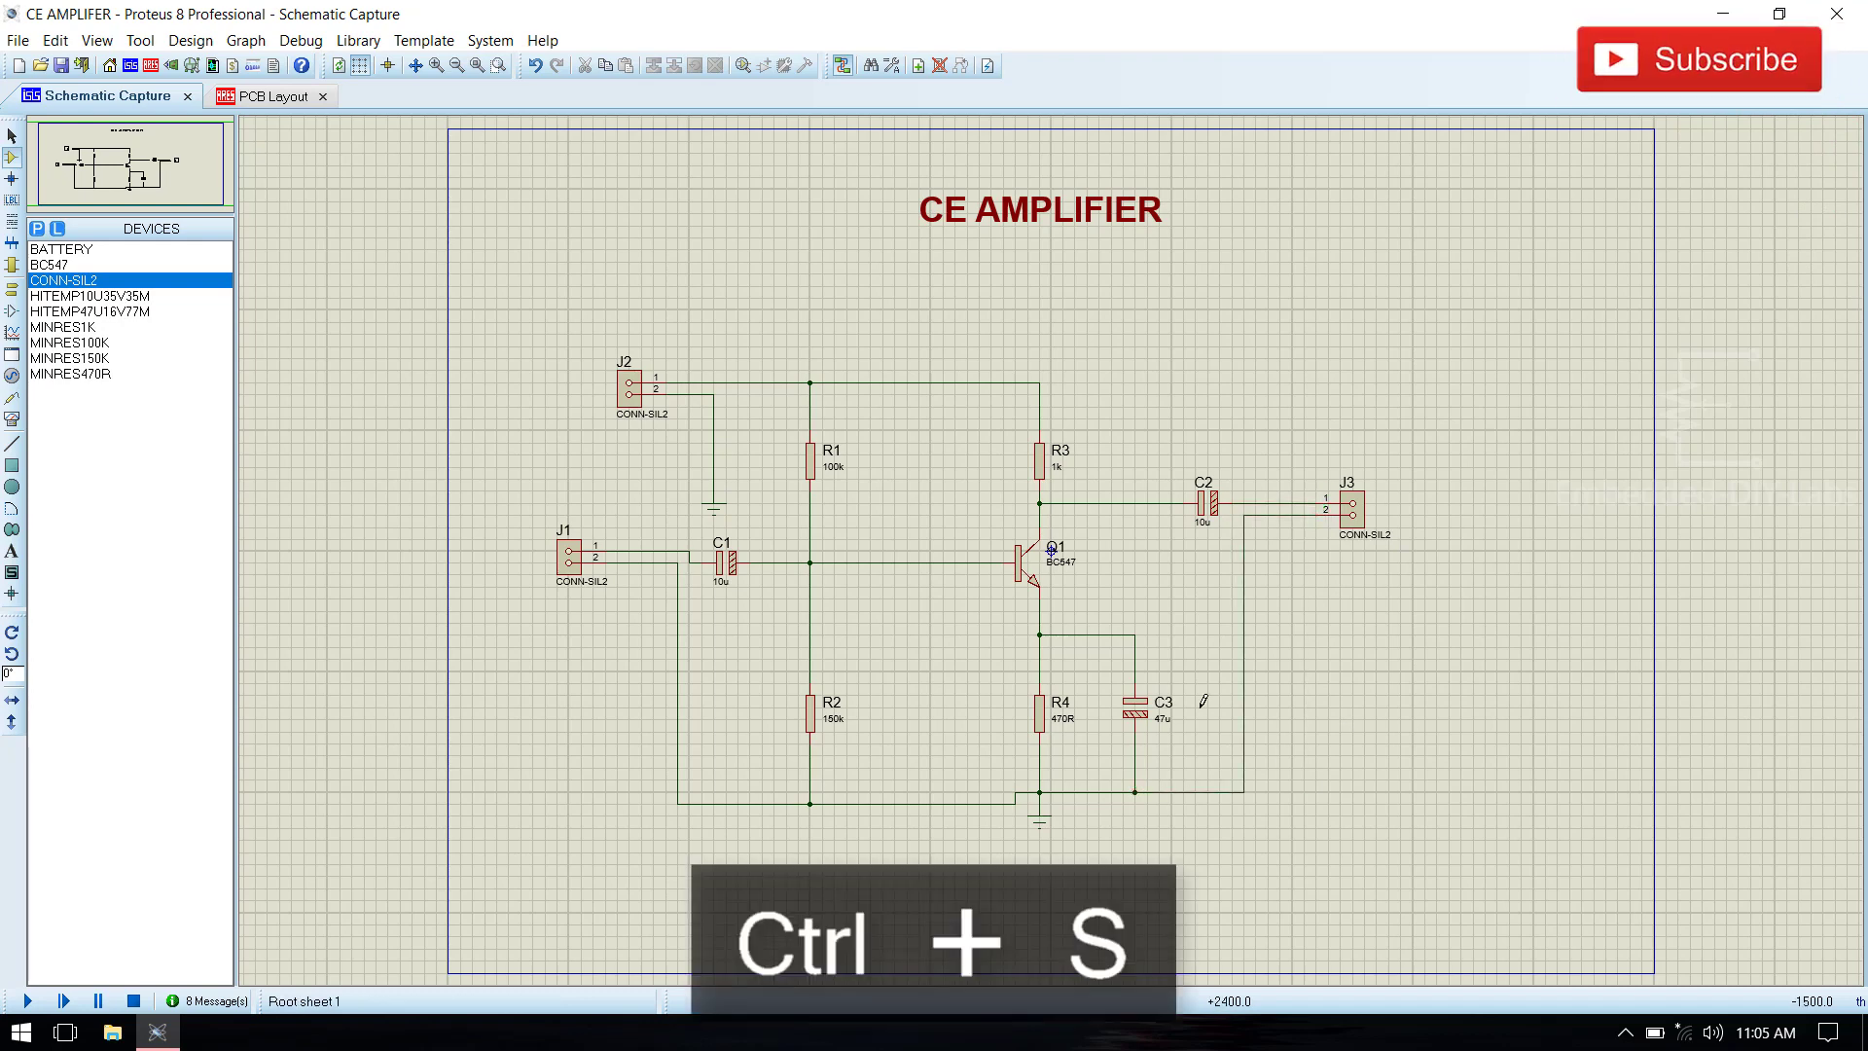
Rename connectors J1, J2 and J3 to I/P, 12V SUPPLY and O/P, then save.
click(568, 538)
click(569, 538)
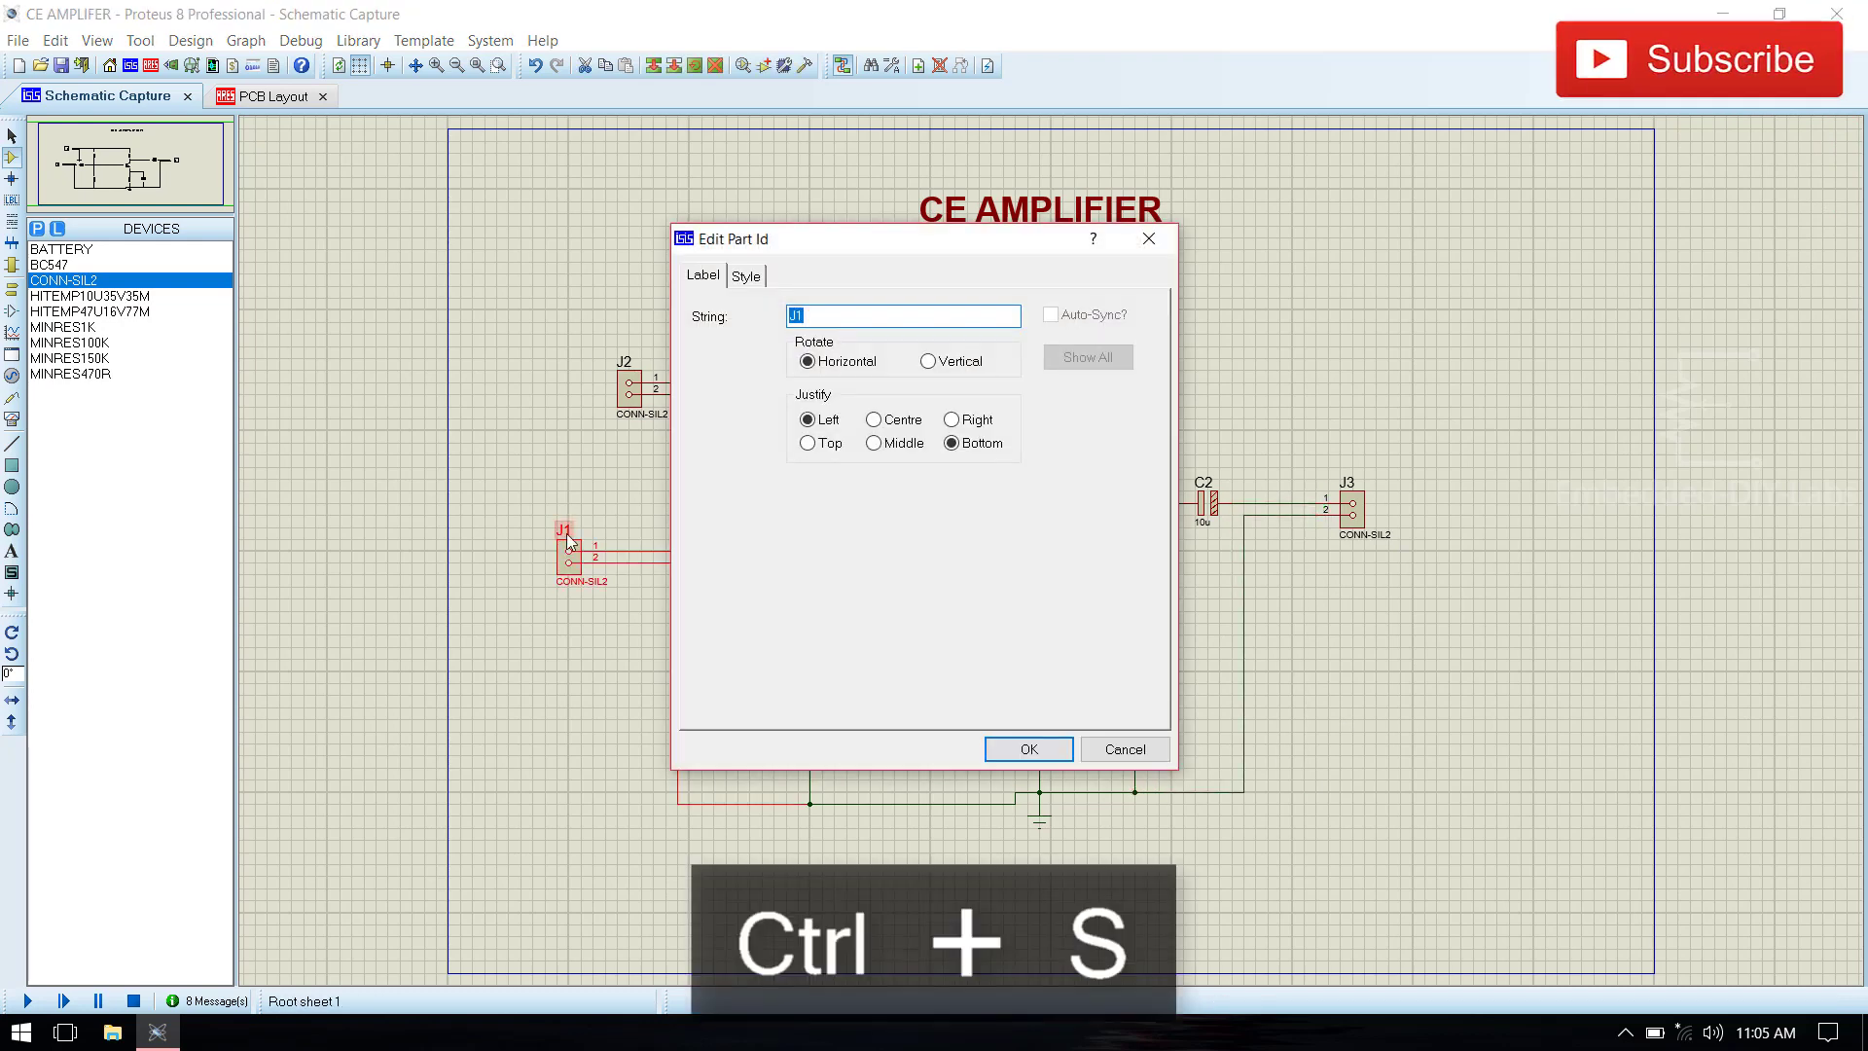
text(I/P)
key(Return)
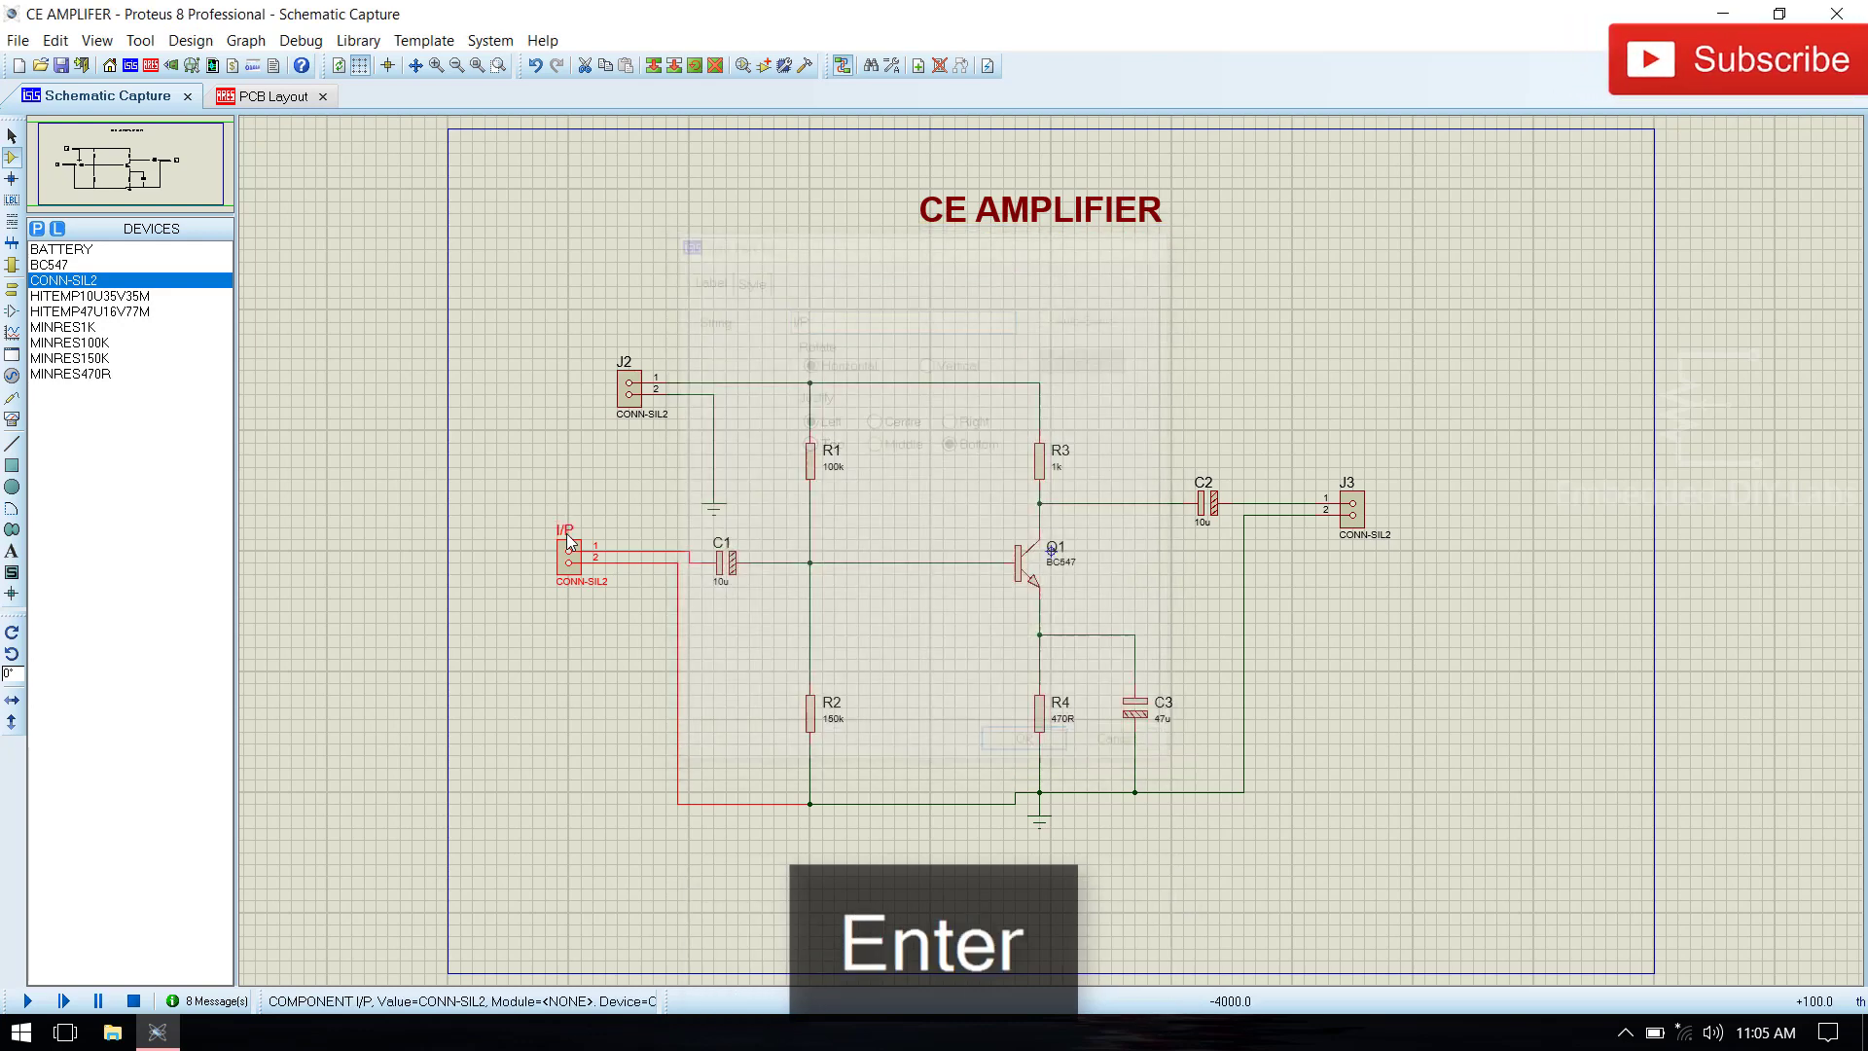
click(625, 367)
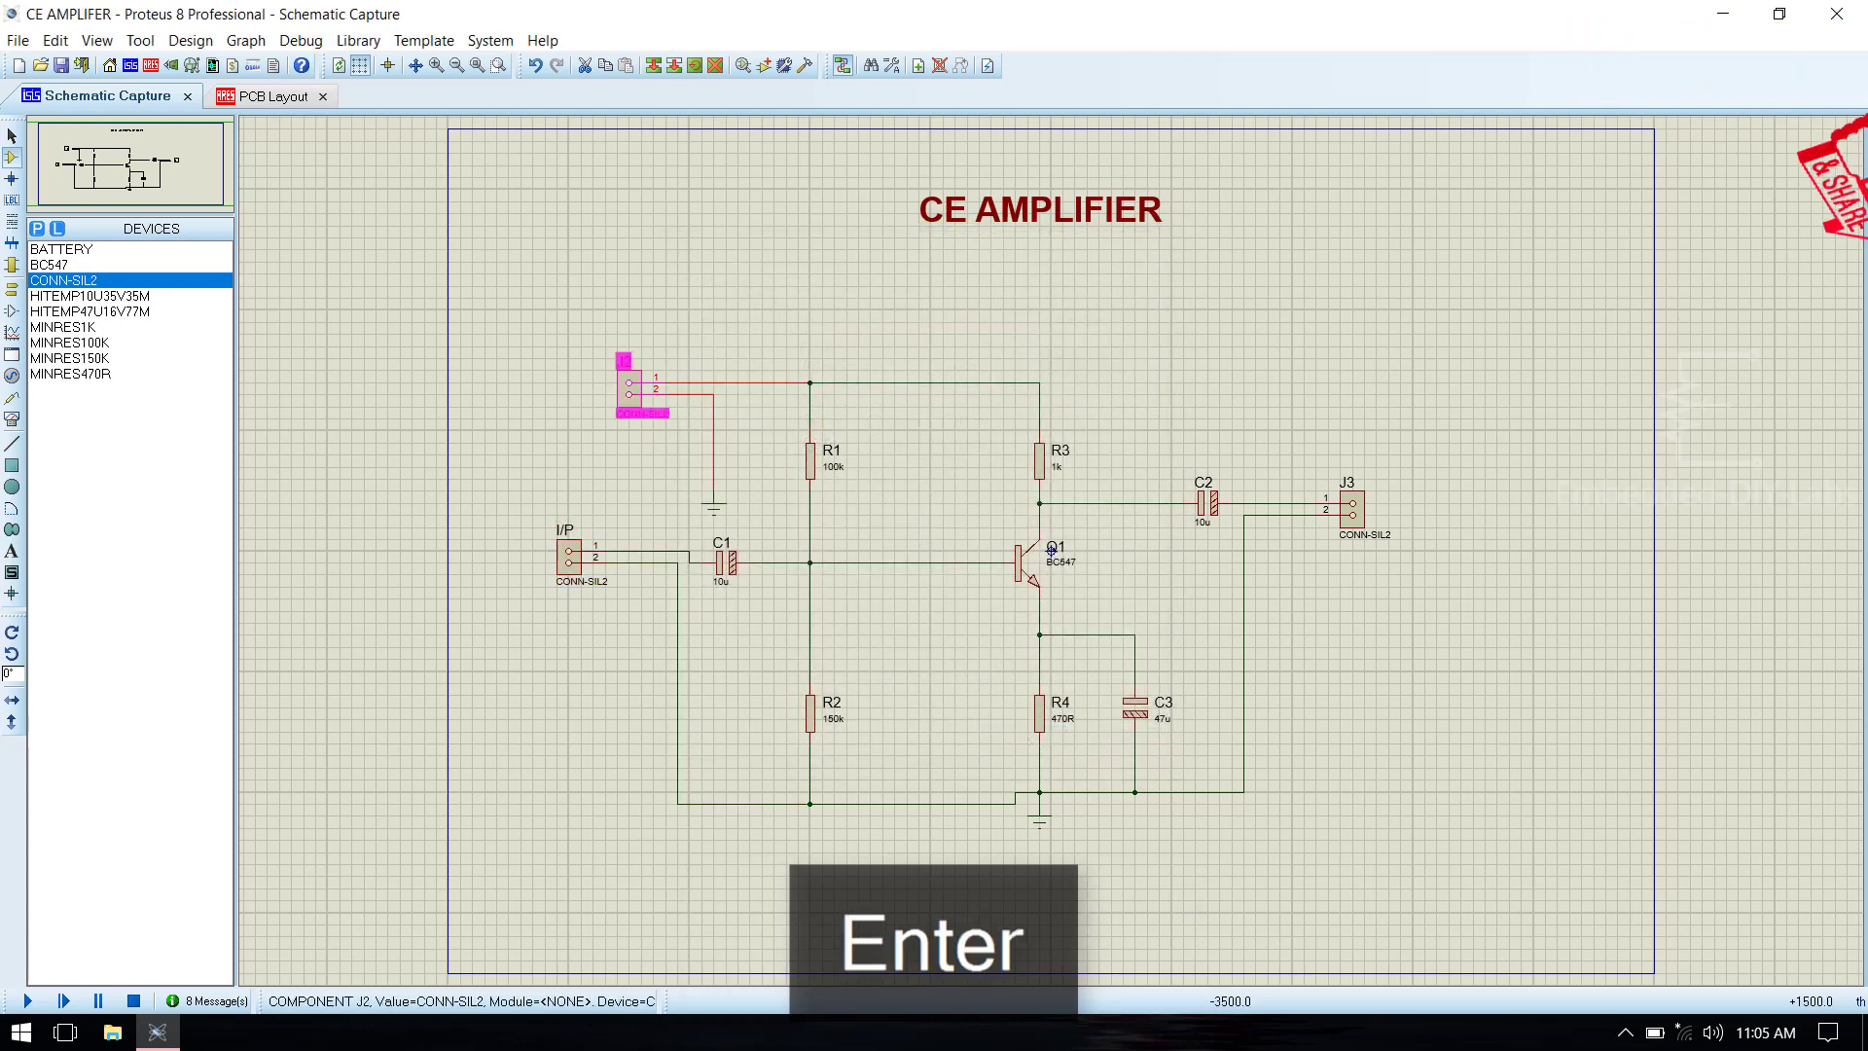
click(626, 368)
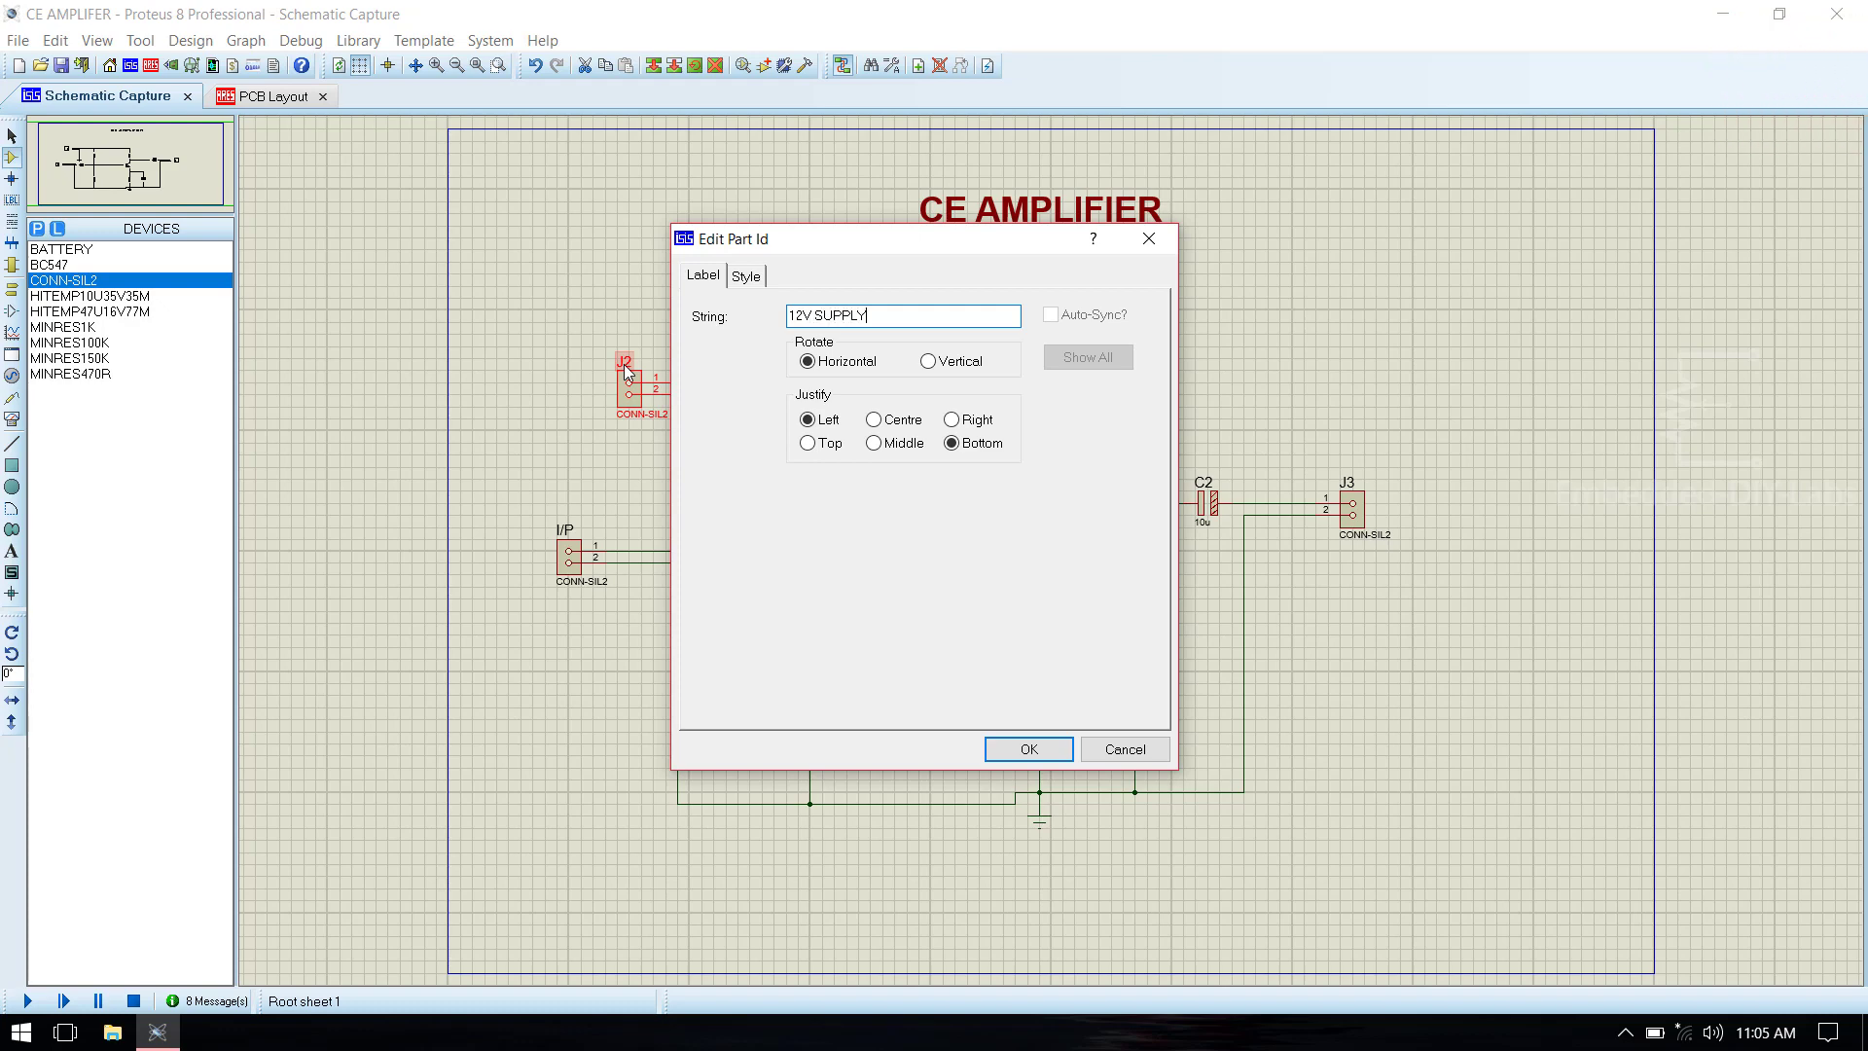
key(Return)
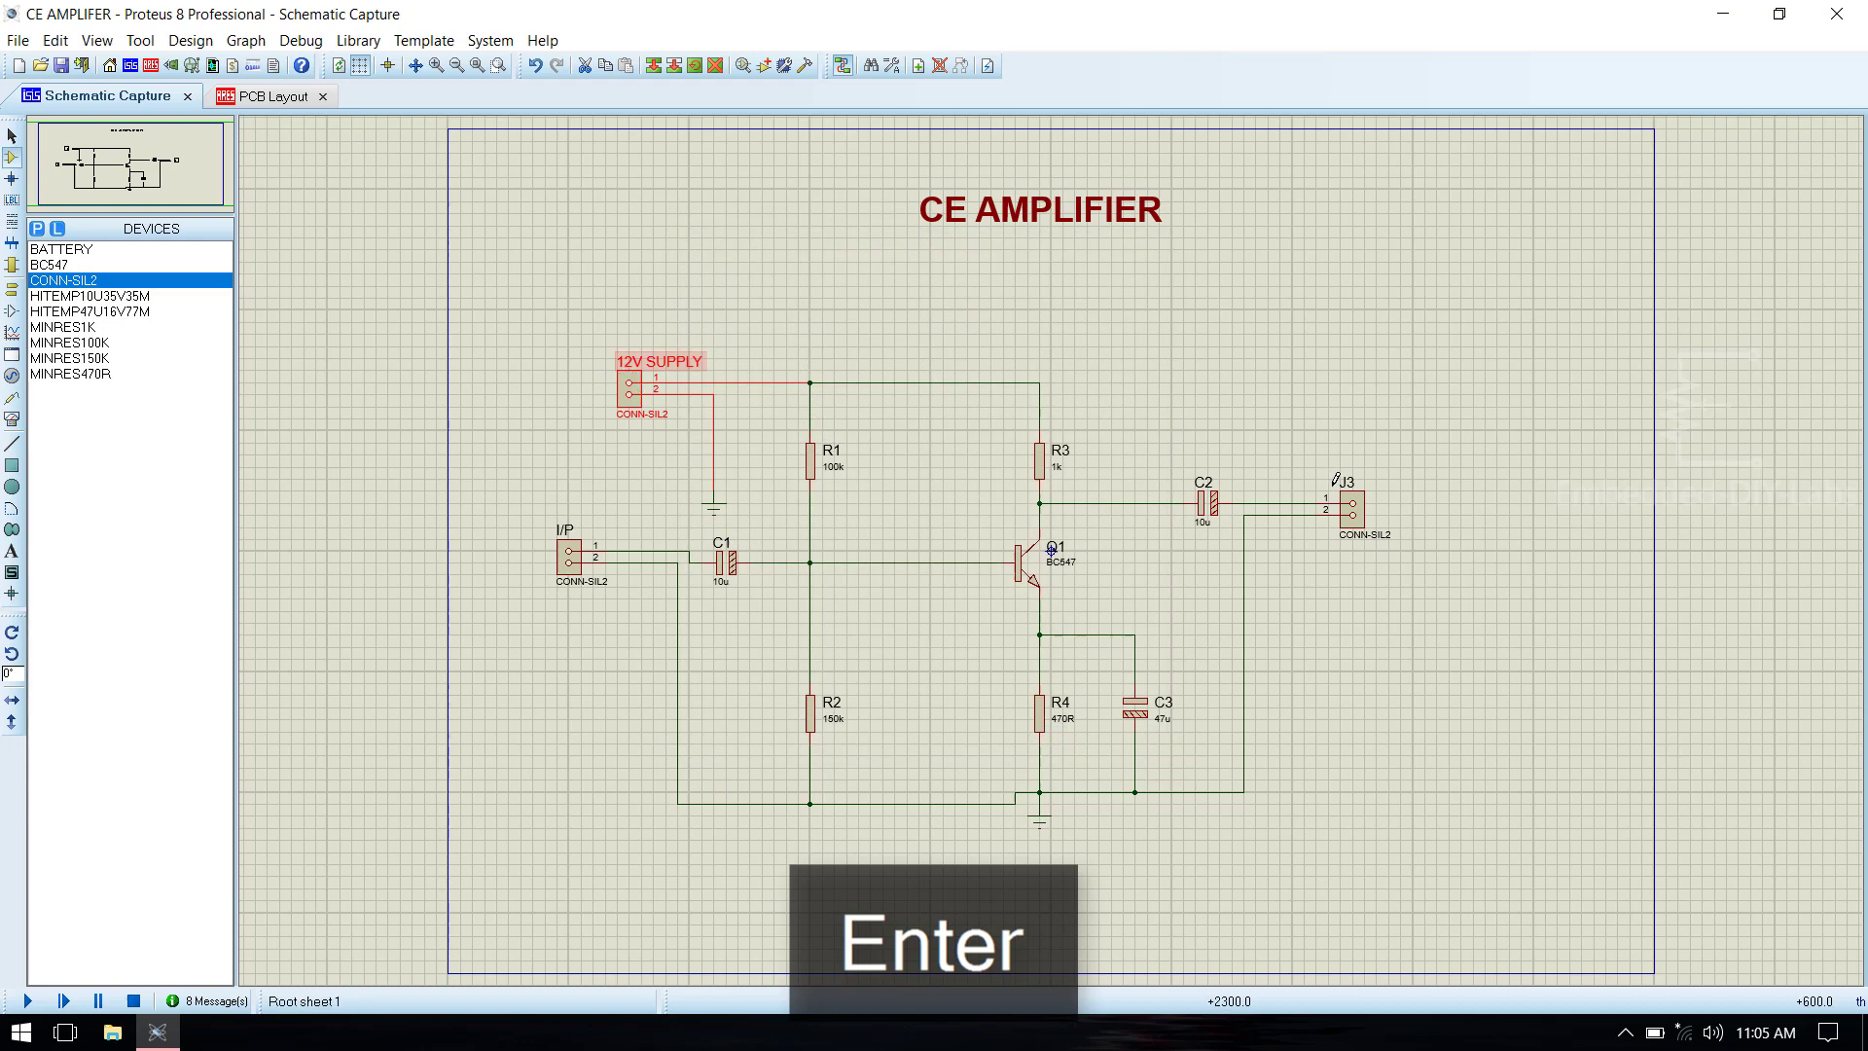
click(1353, 503)
click(1355, 496)
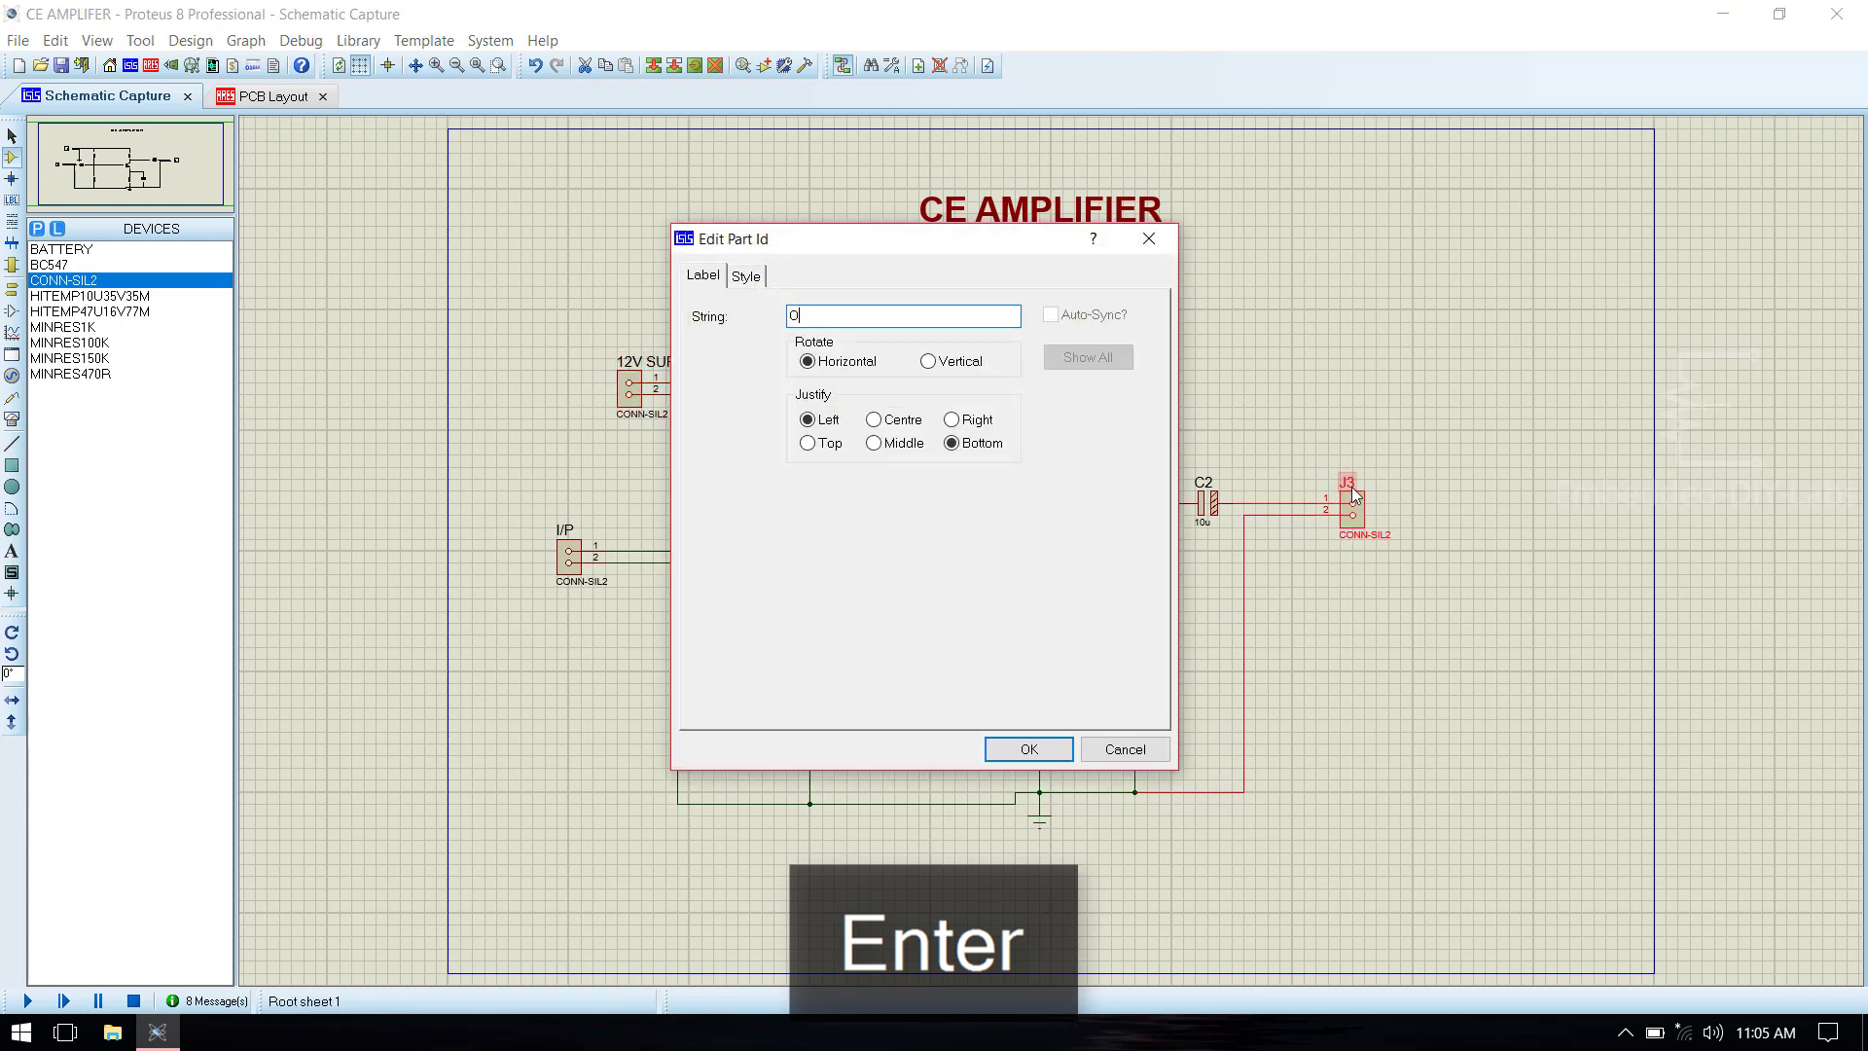
key(Return)
click(1301, 401)
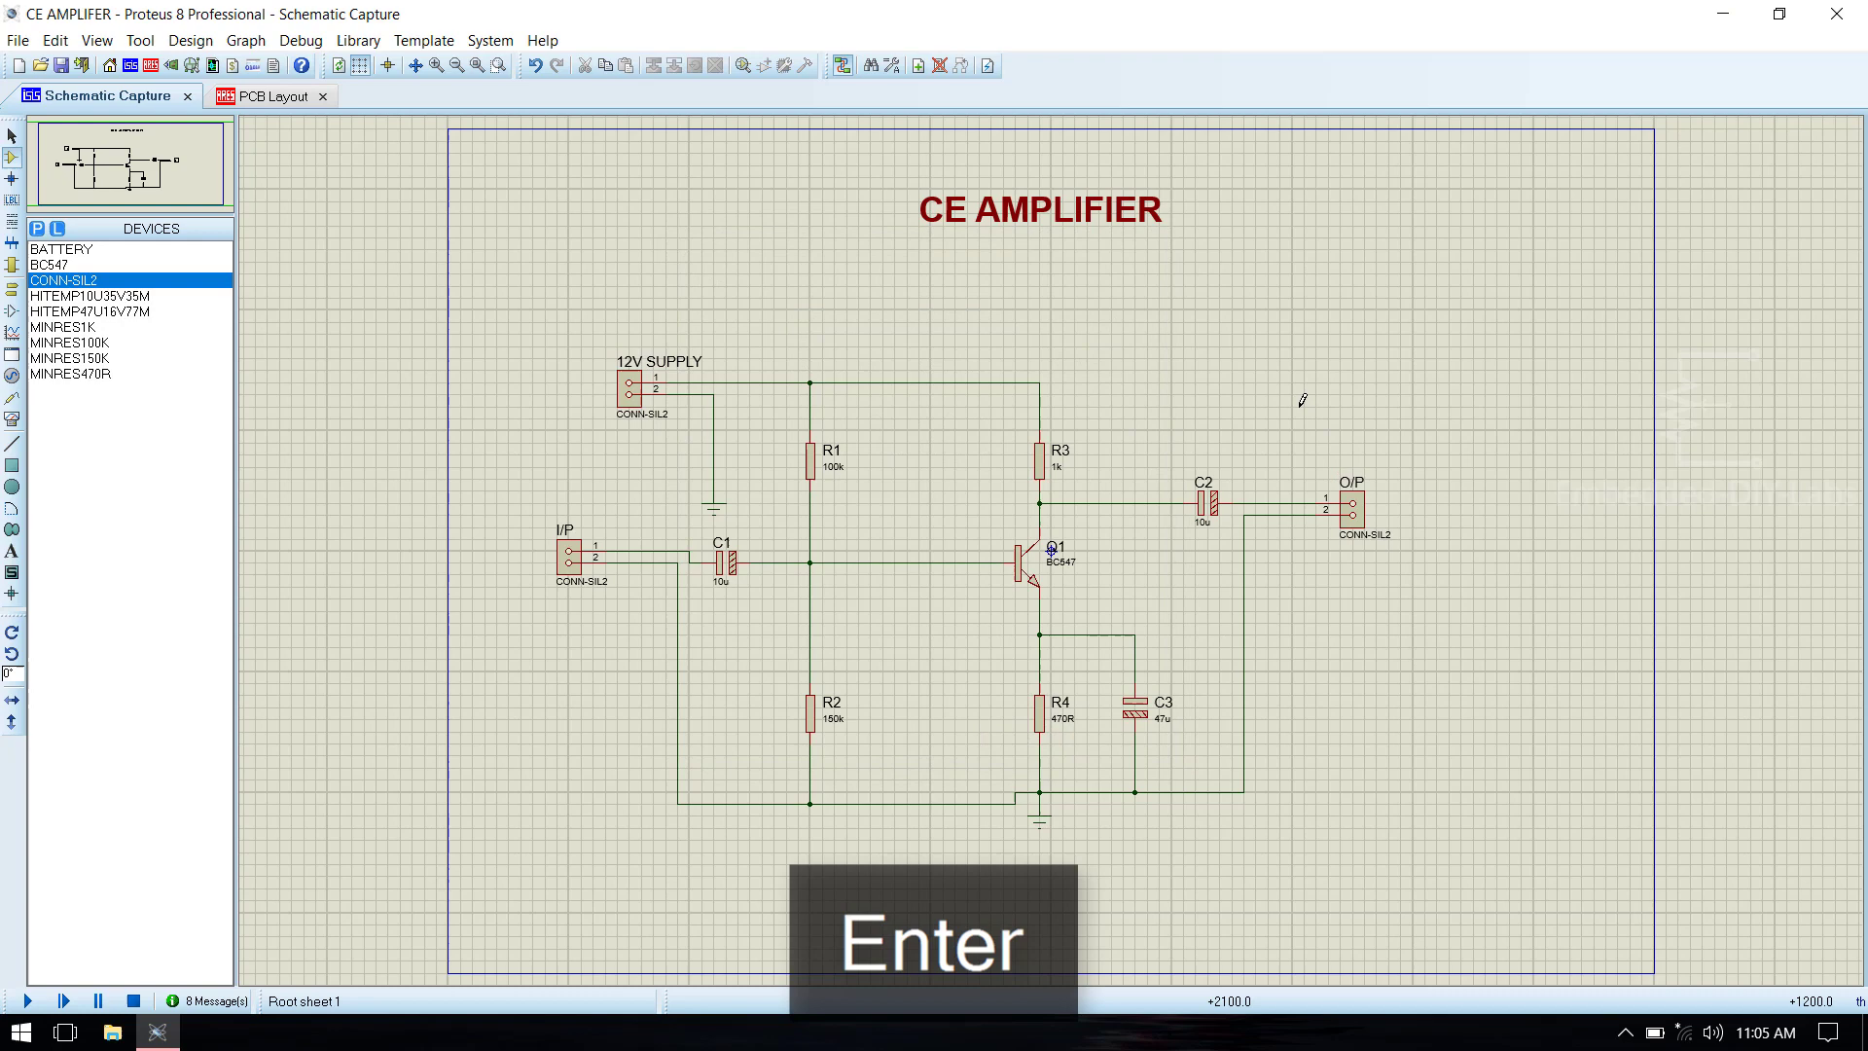
key(ctrl+s)
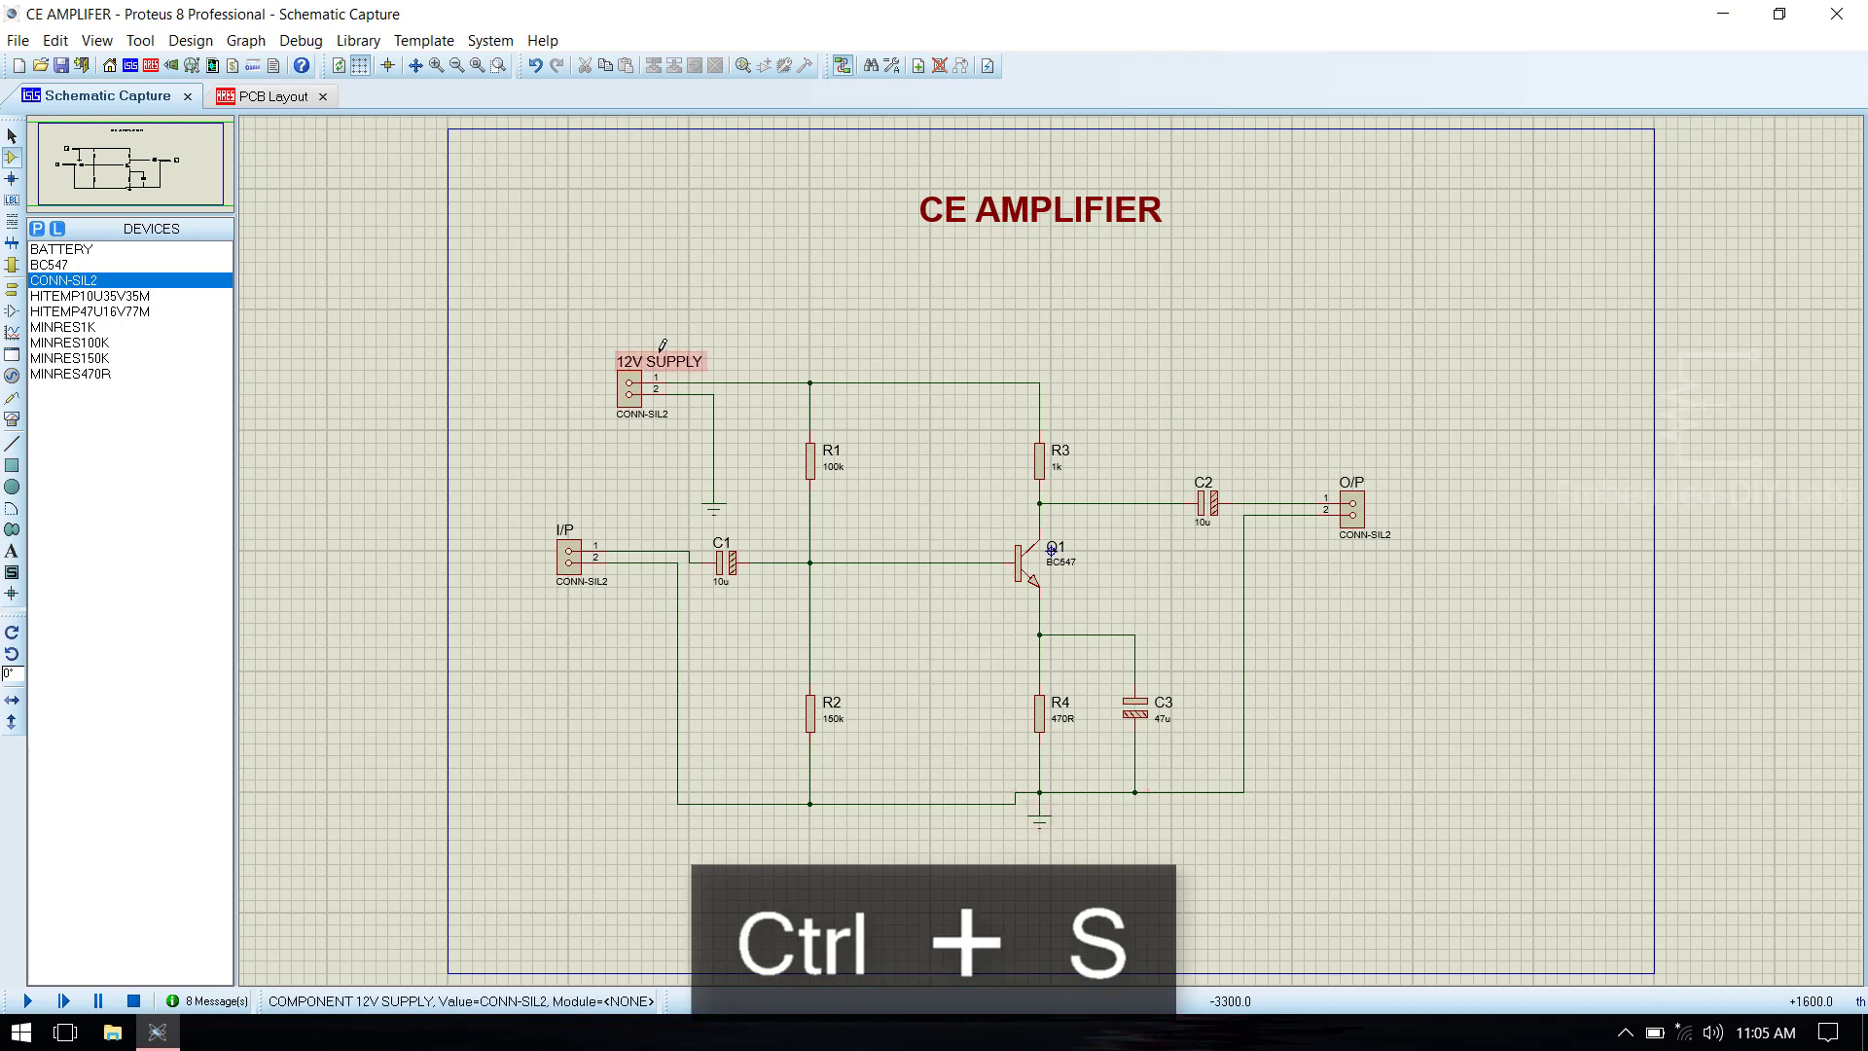
Export the connector schematic as 'PCB CIRCUIT.pdf' via Export Adobe PDF File.
click(17, 40)
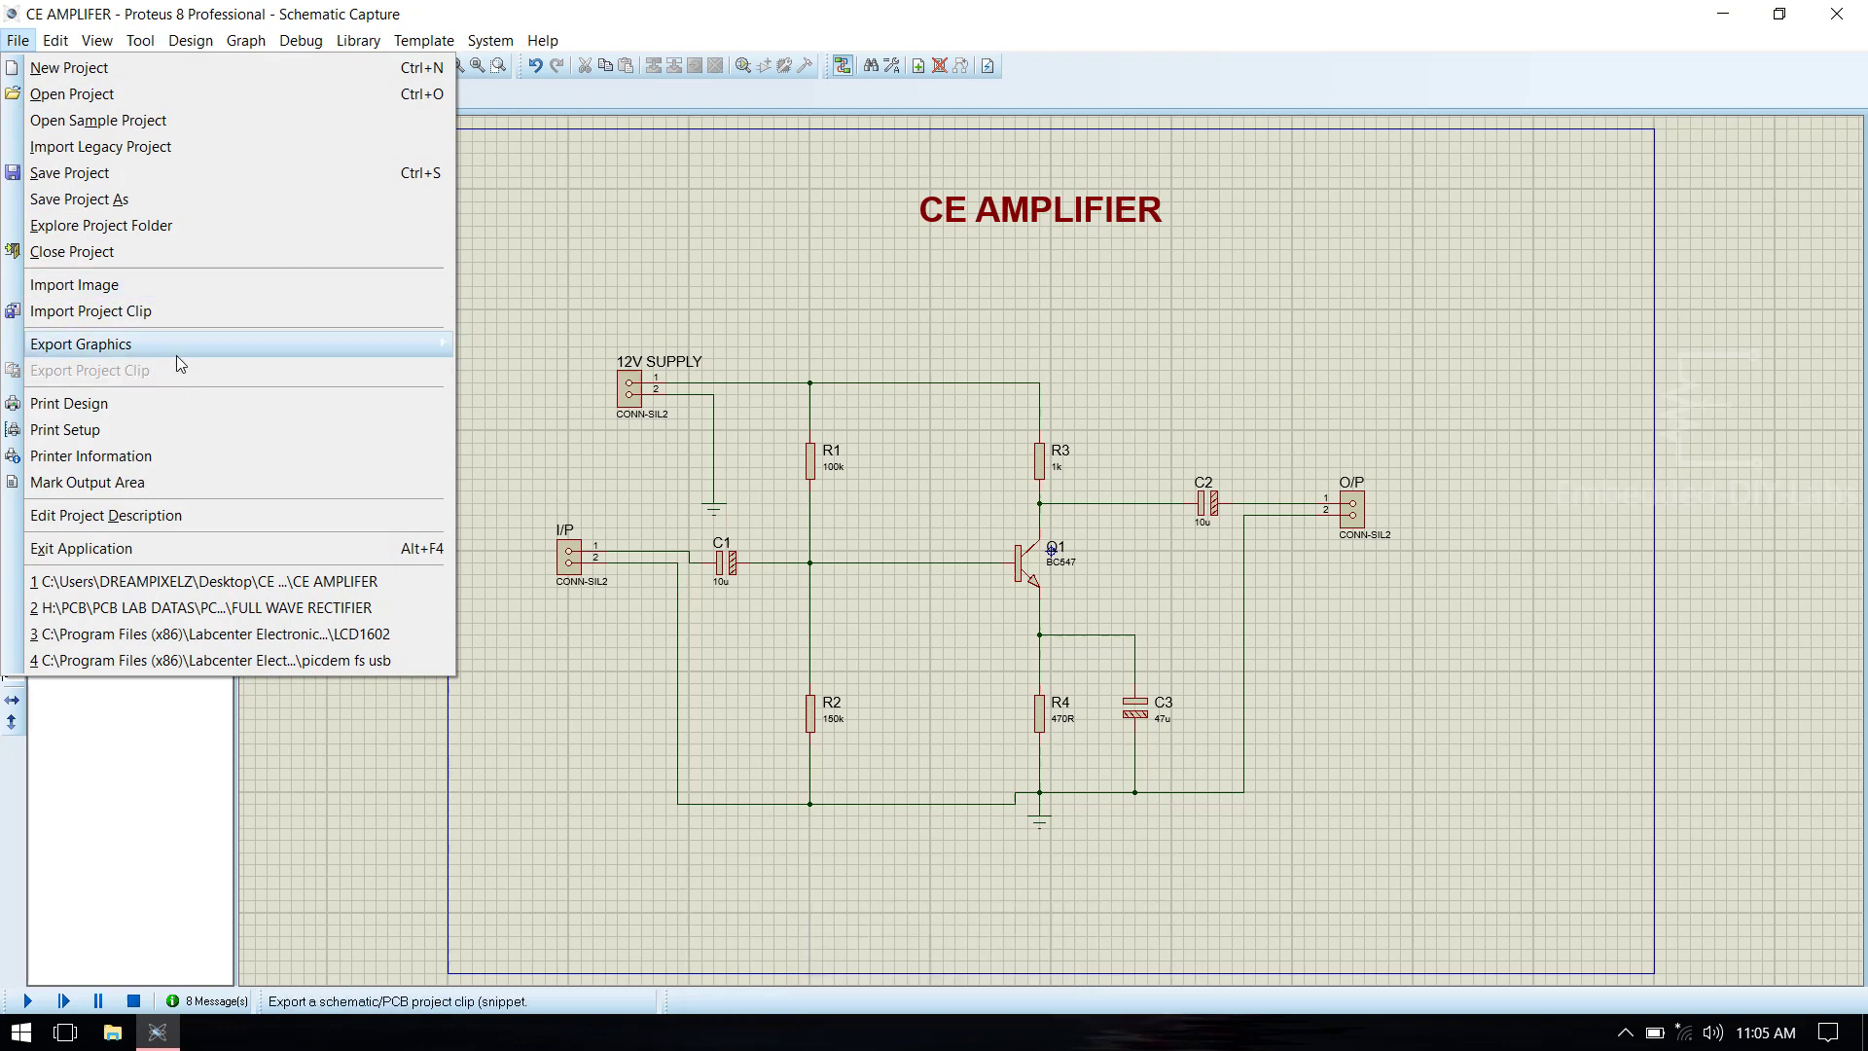
mouse_move(326, 352)
click(564, 449)
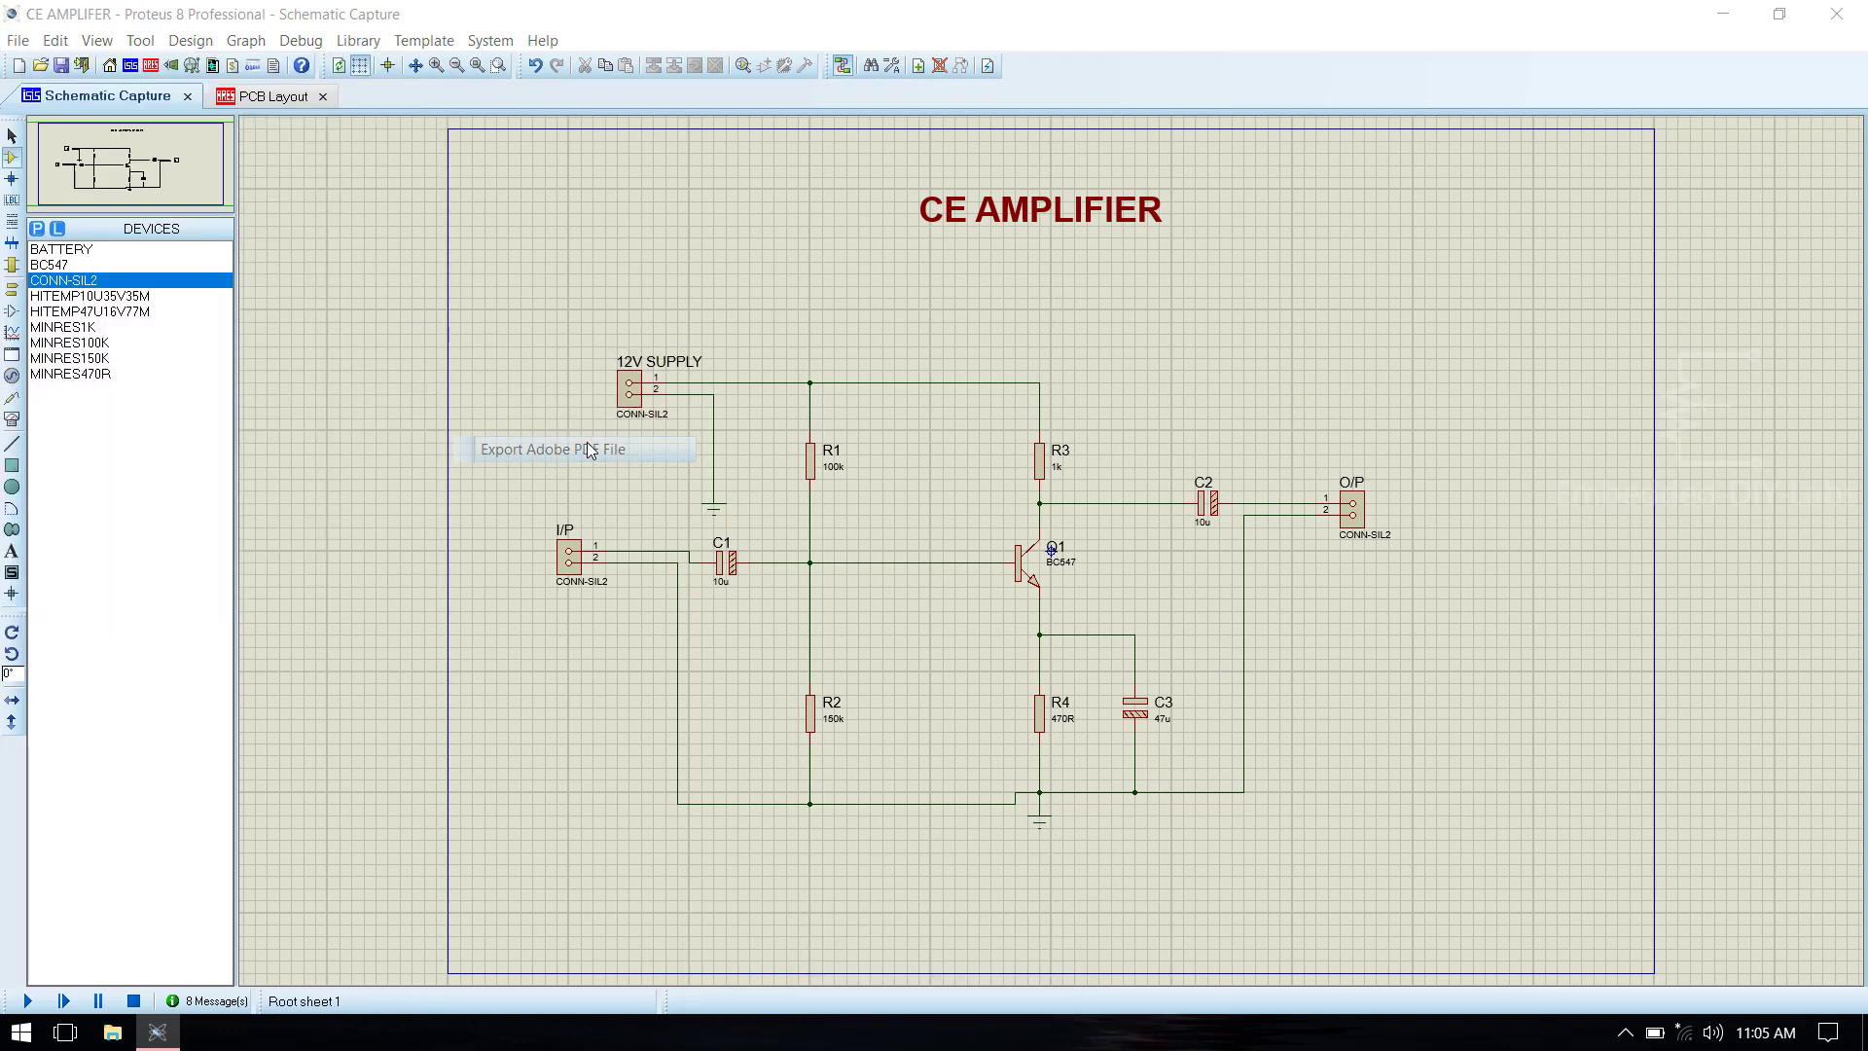
click(1137, 439)
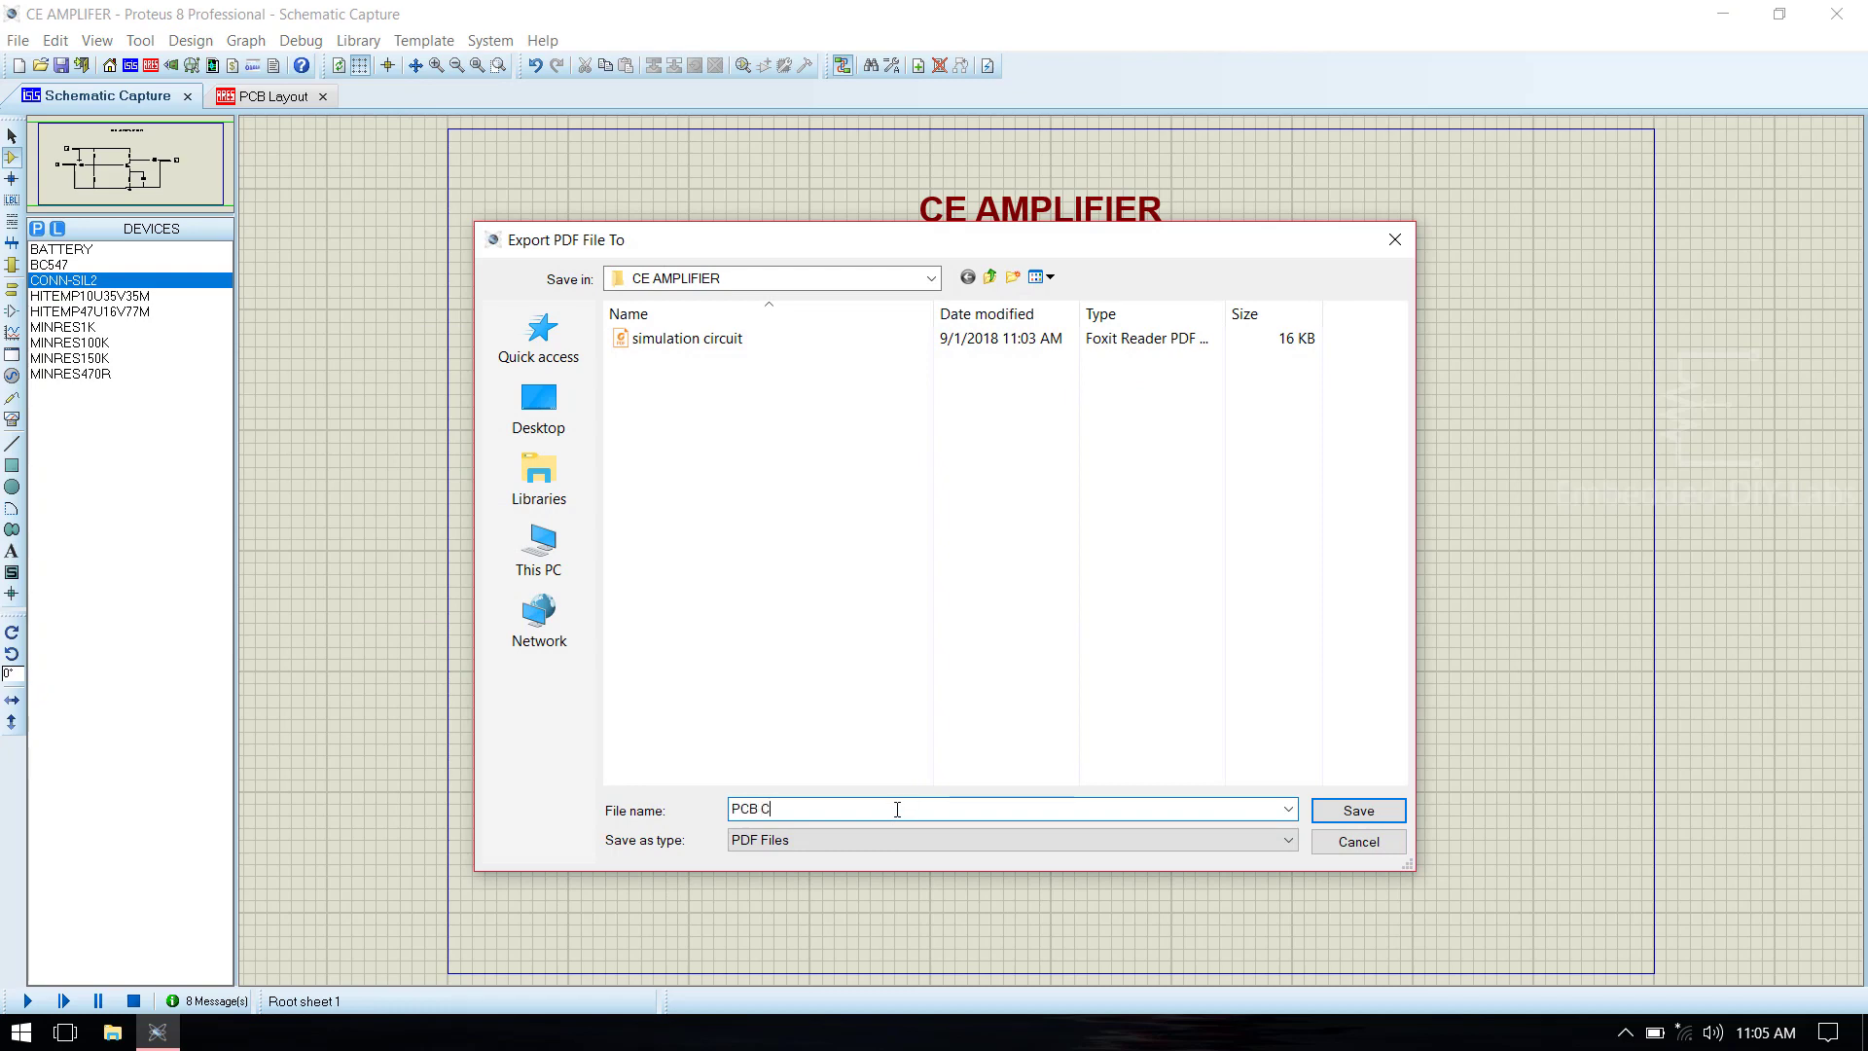
text(PCB CIRCUIT)
click(1370, 810)
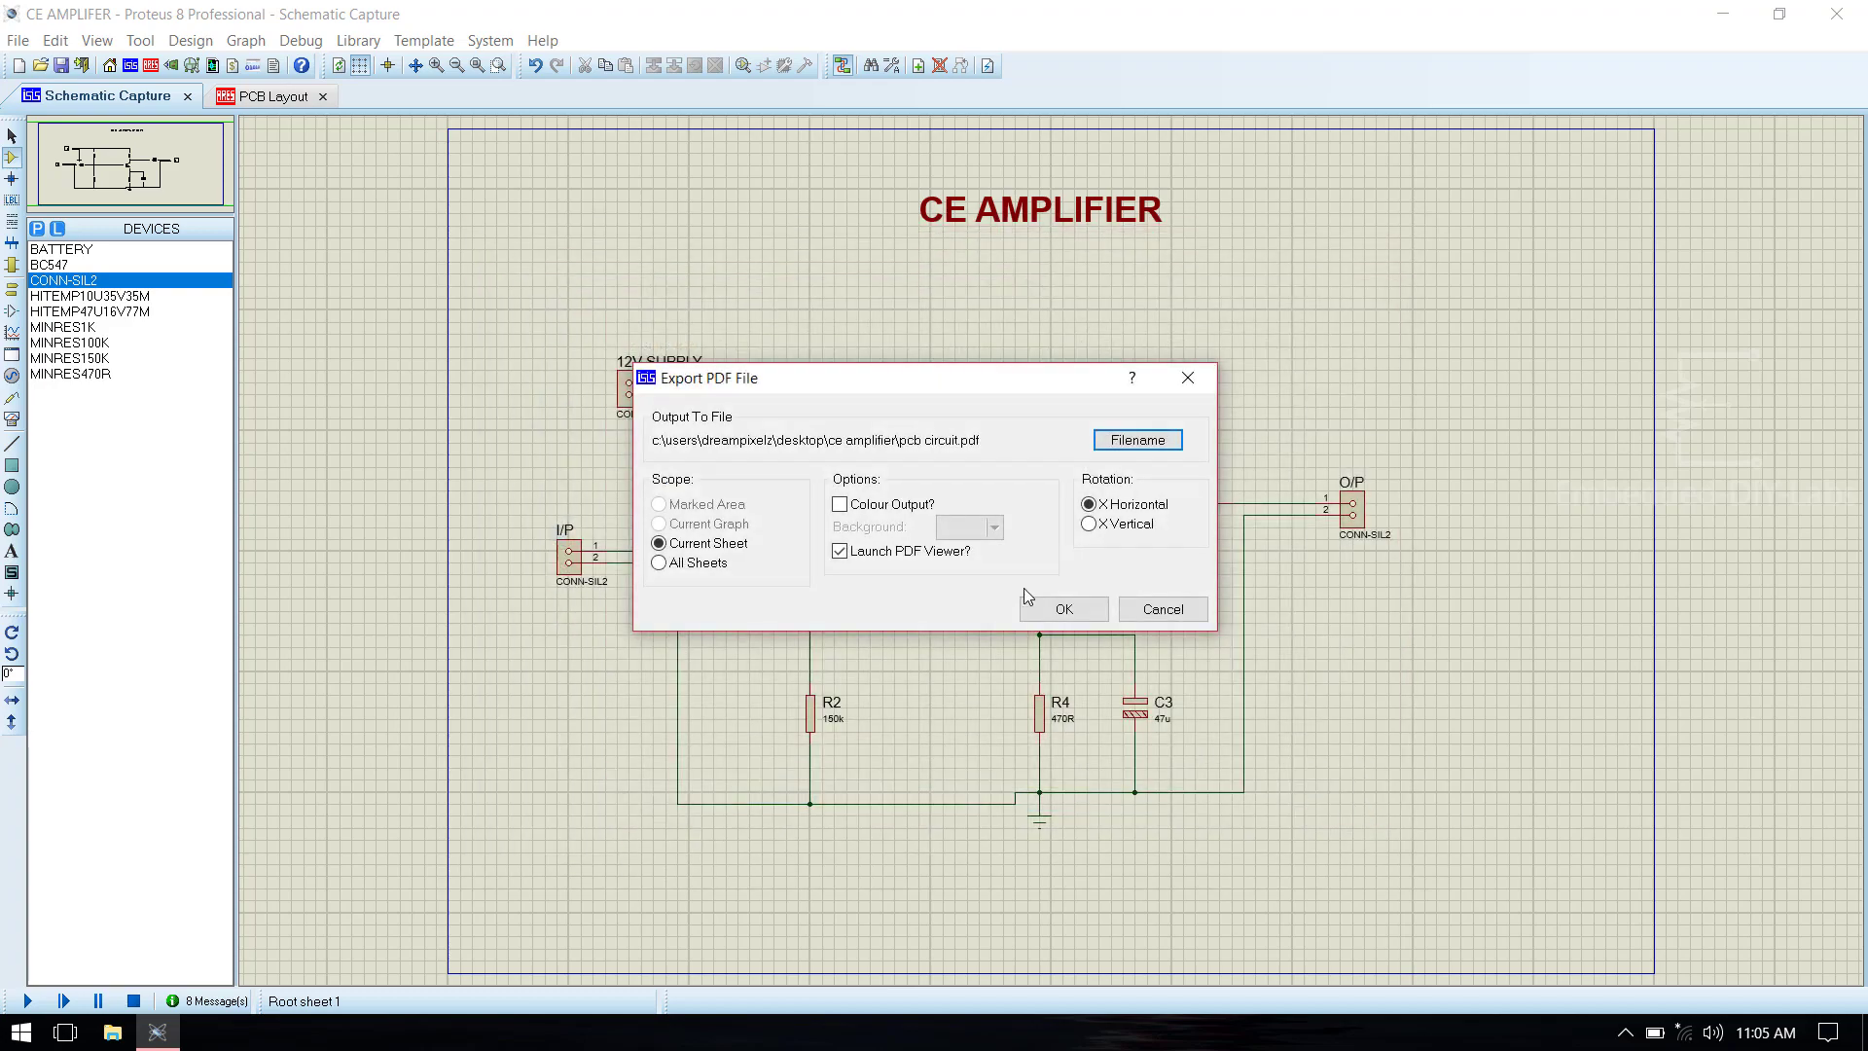
click(1051, 609)
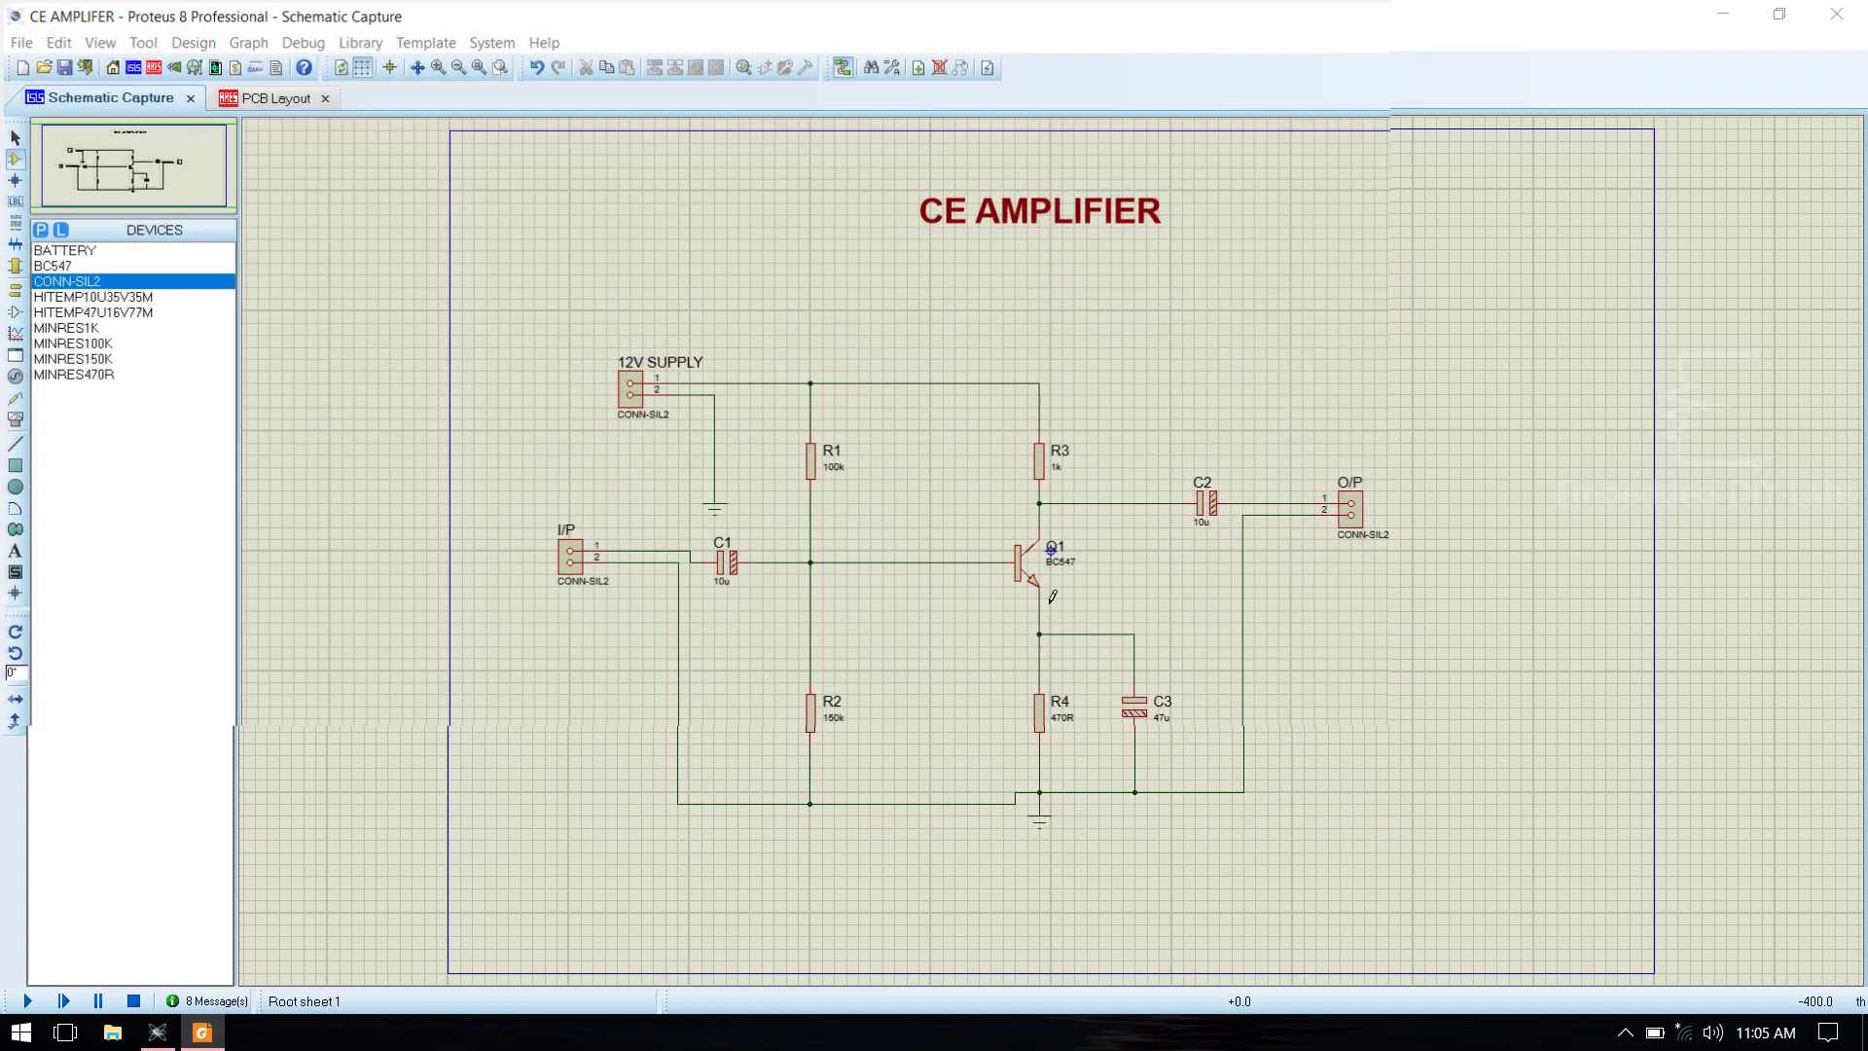
Scroll through pcb circuit.pdf to review the amplifier schematic, then close the document.
scroll(1312, 642, down, 1)
scroll(1313, 642, down, 4)
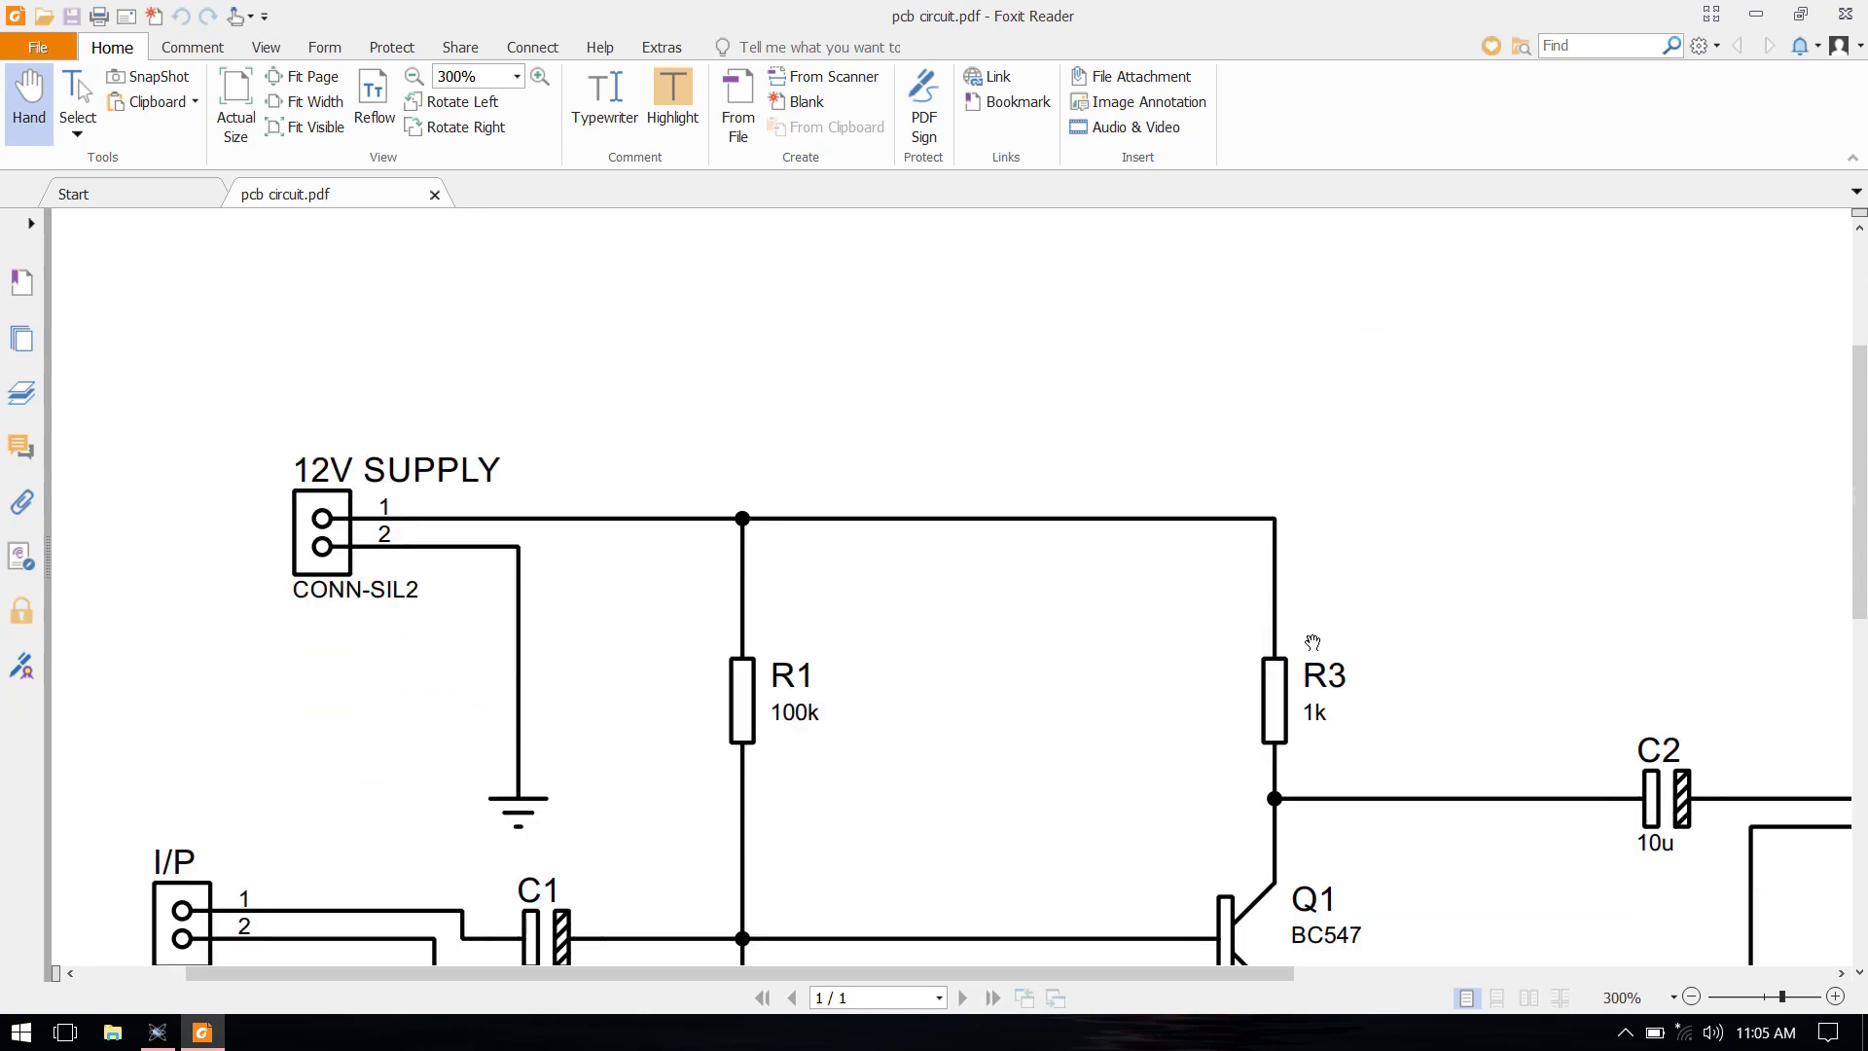
scroll(1313, 642, down, 3)
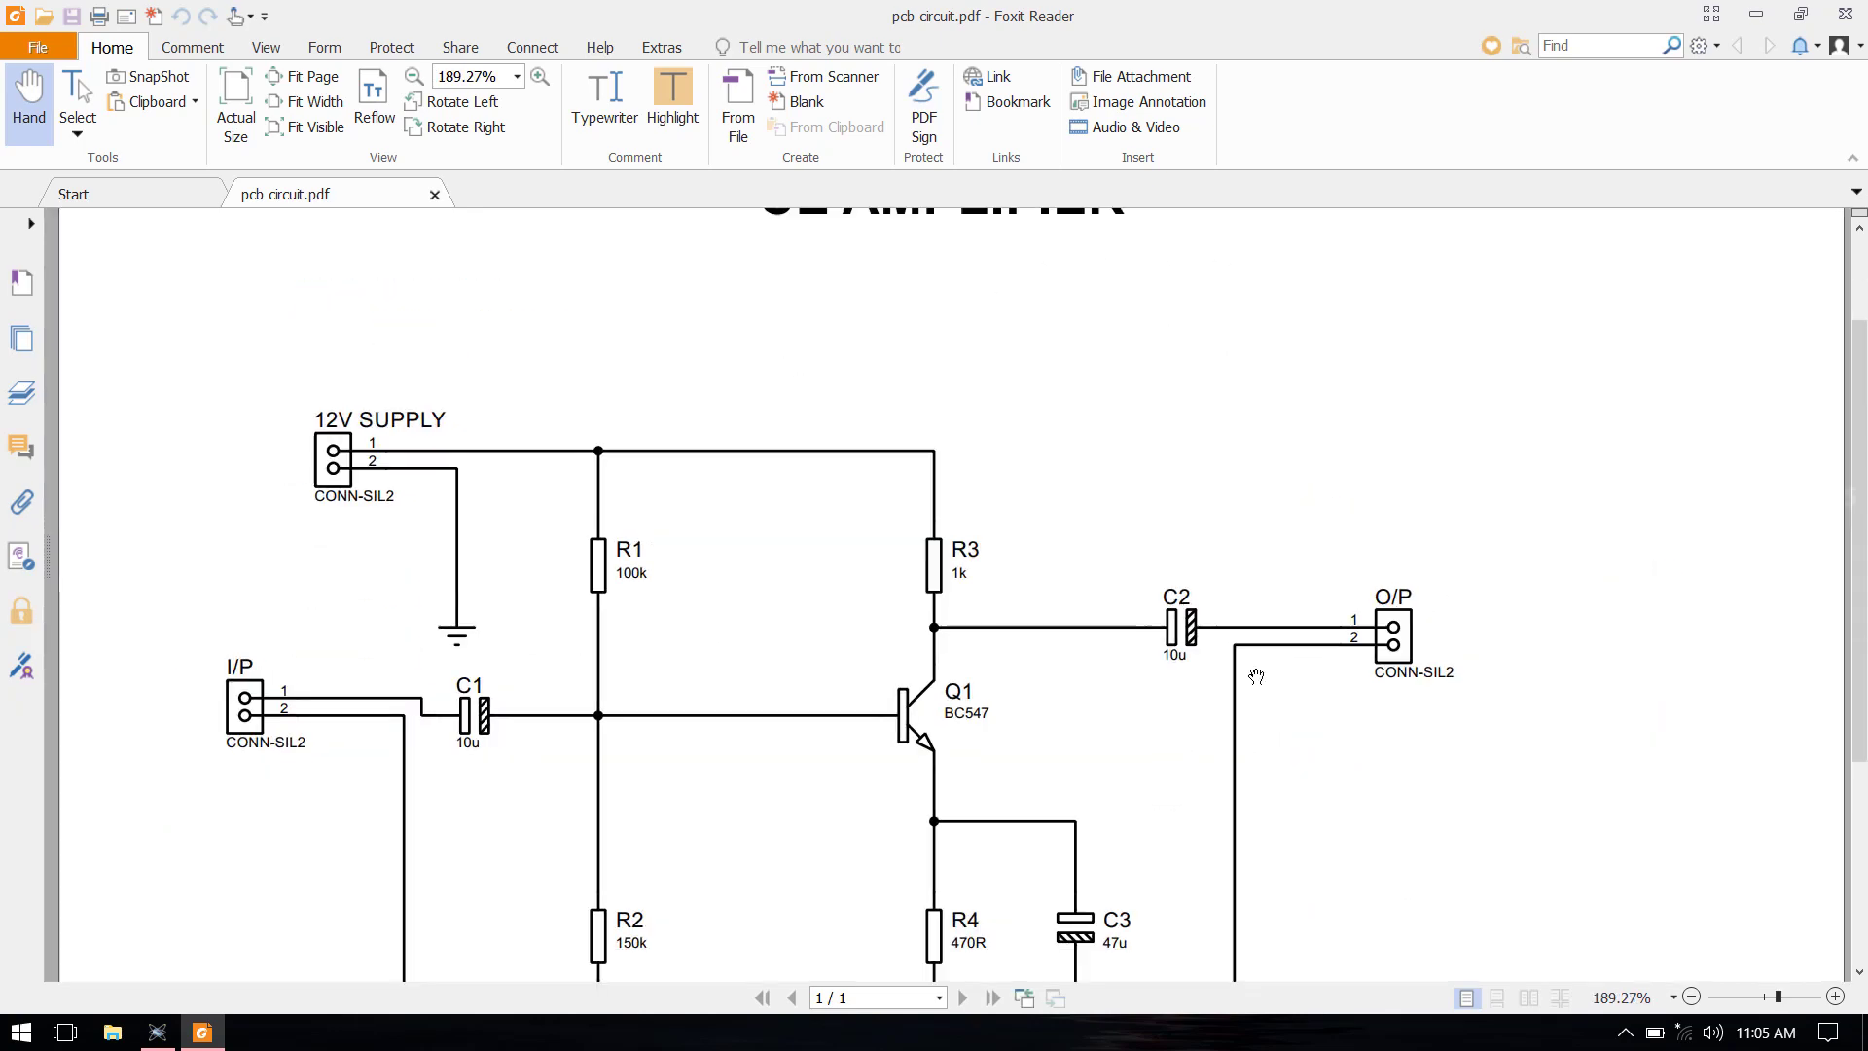
scroll(1255, 671, down, 2)
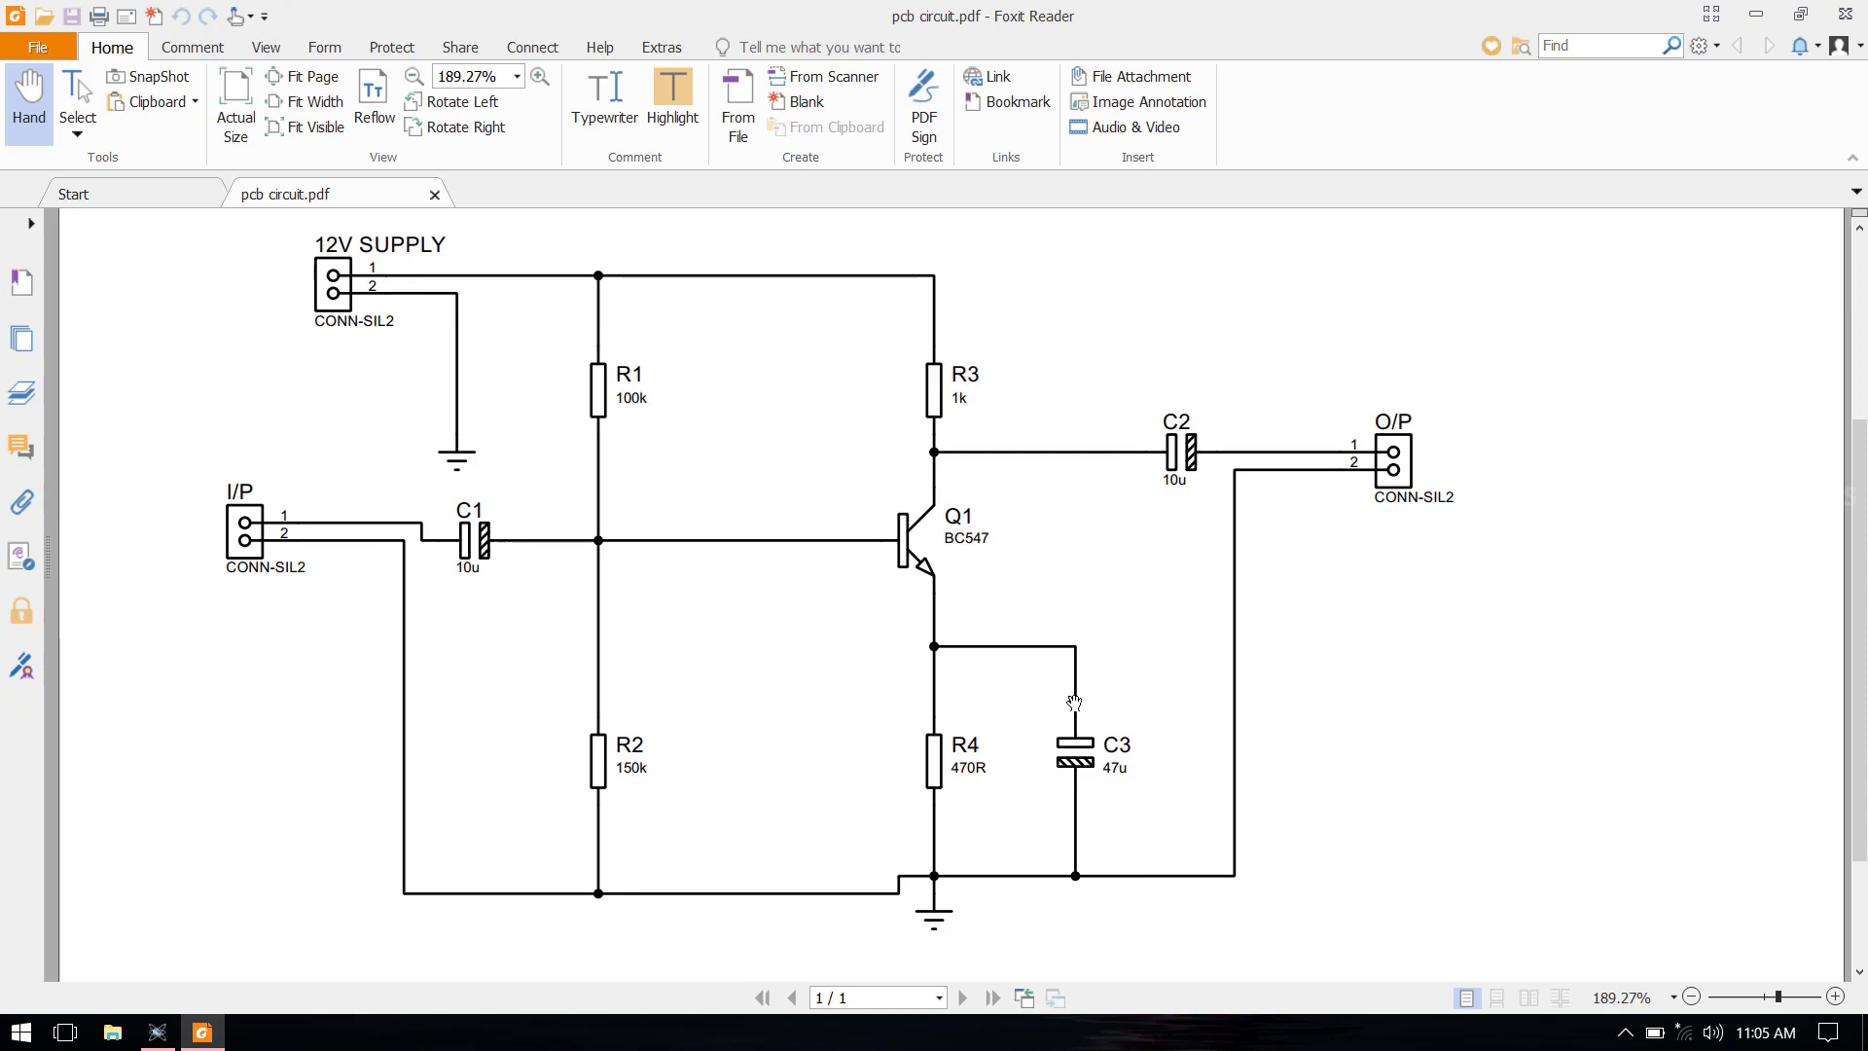
scroll(1074, 702, up, 3)
click(1848, 17)
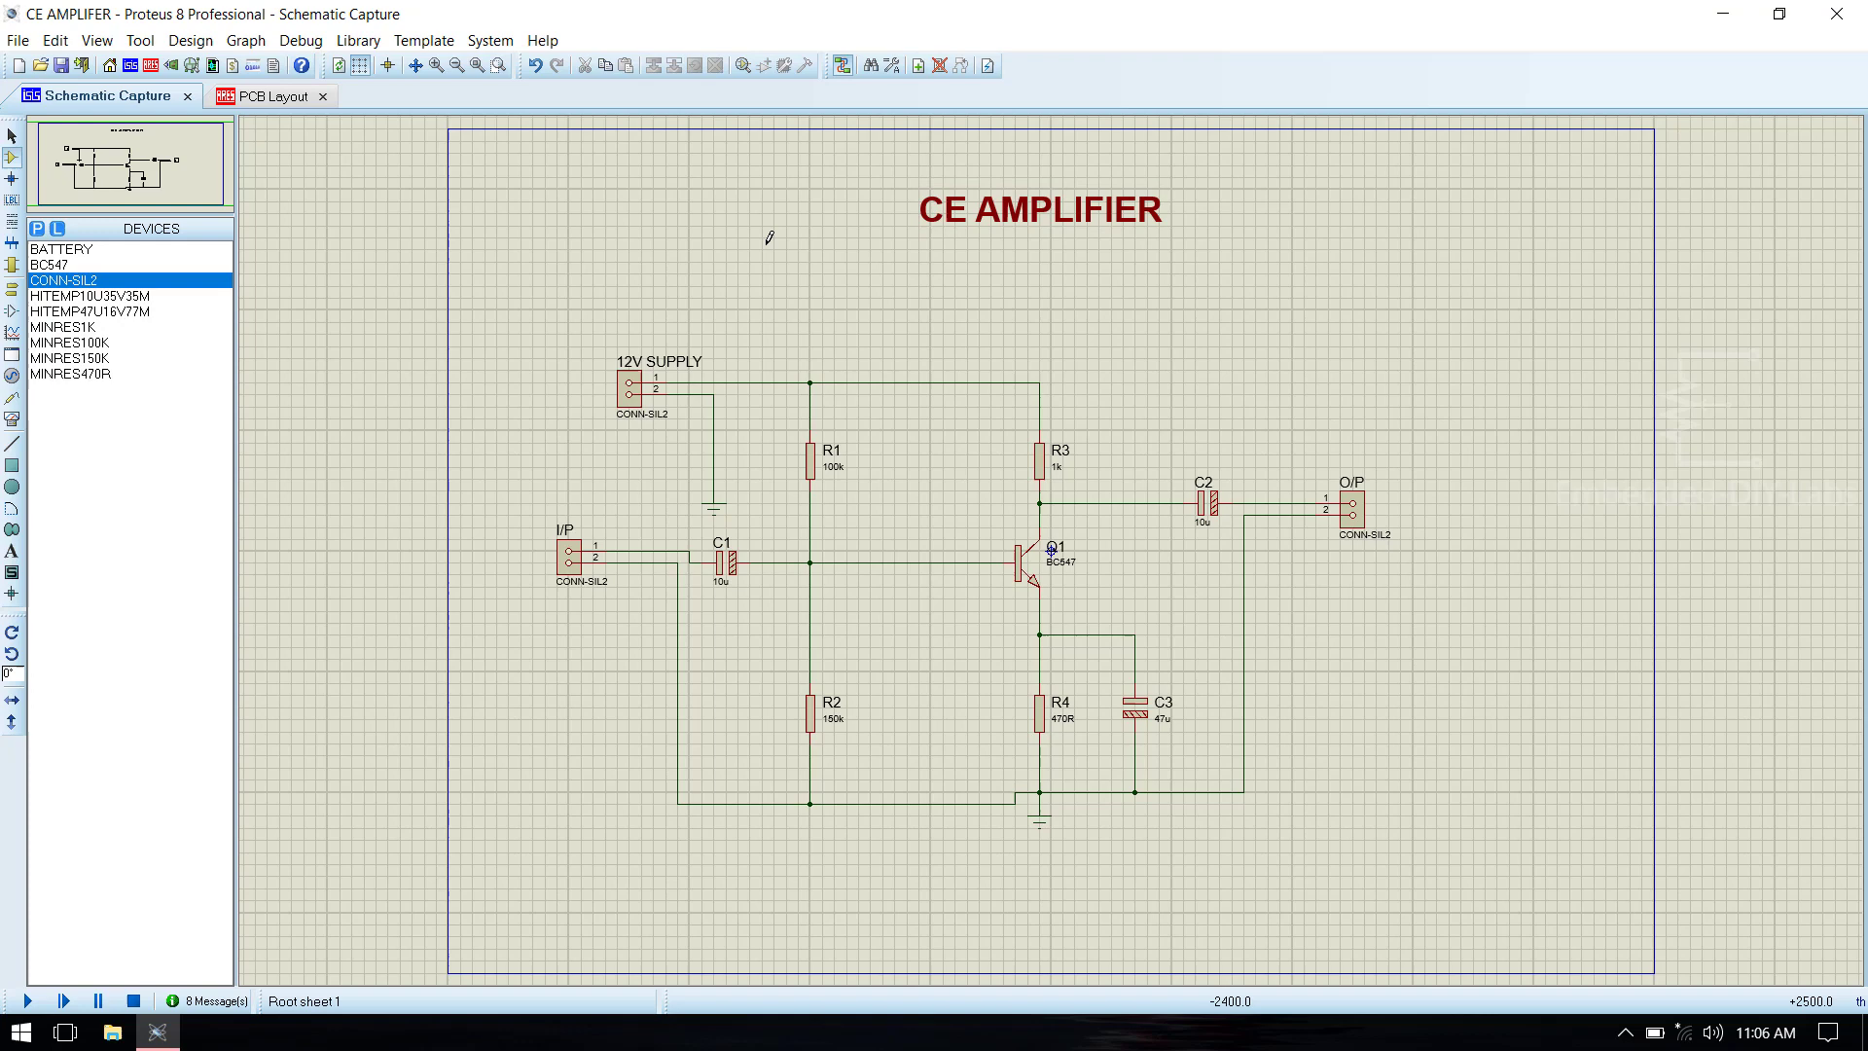
Save the project and switch to the empty PCB Layout.
key(ctrl+s)
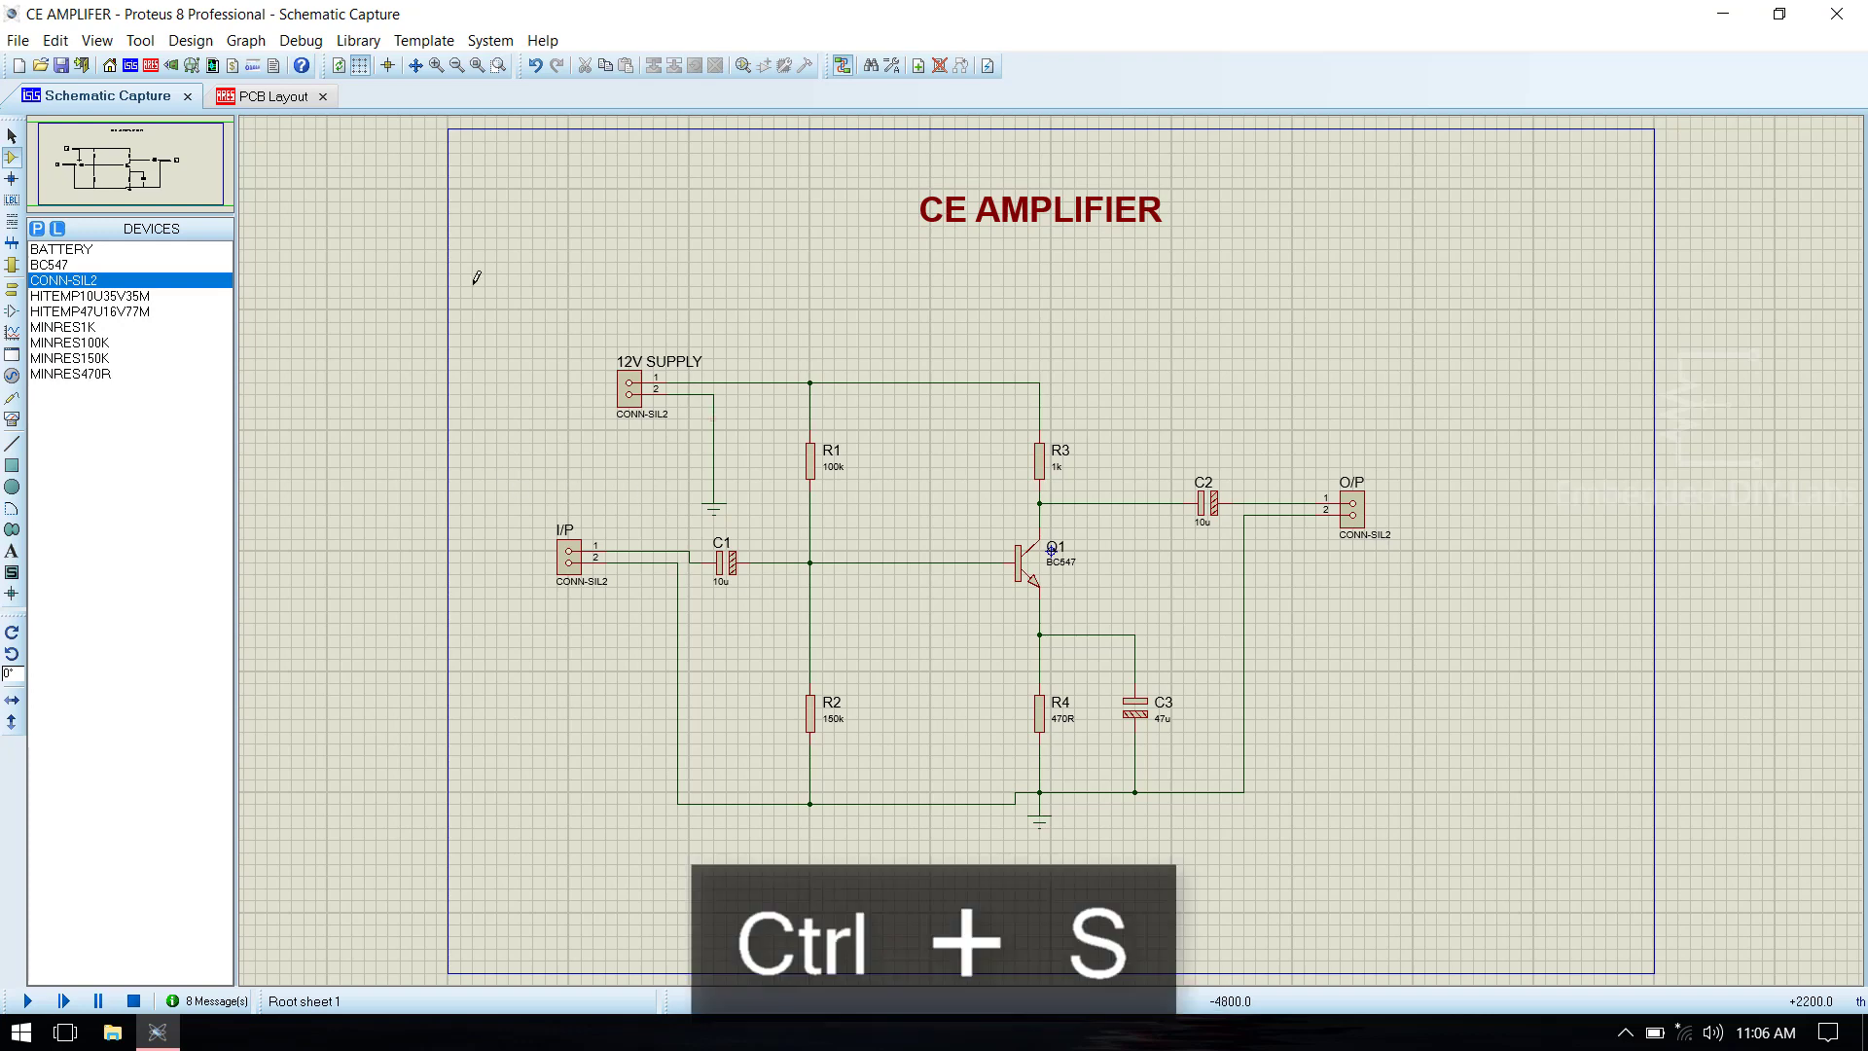
click(282, 99)
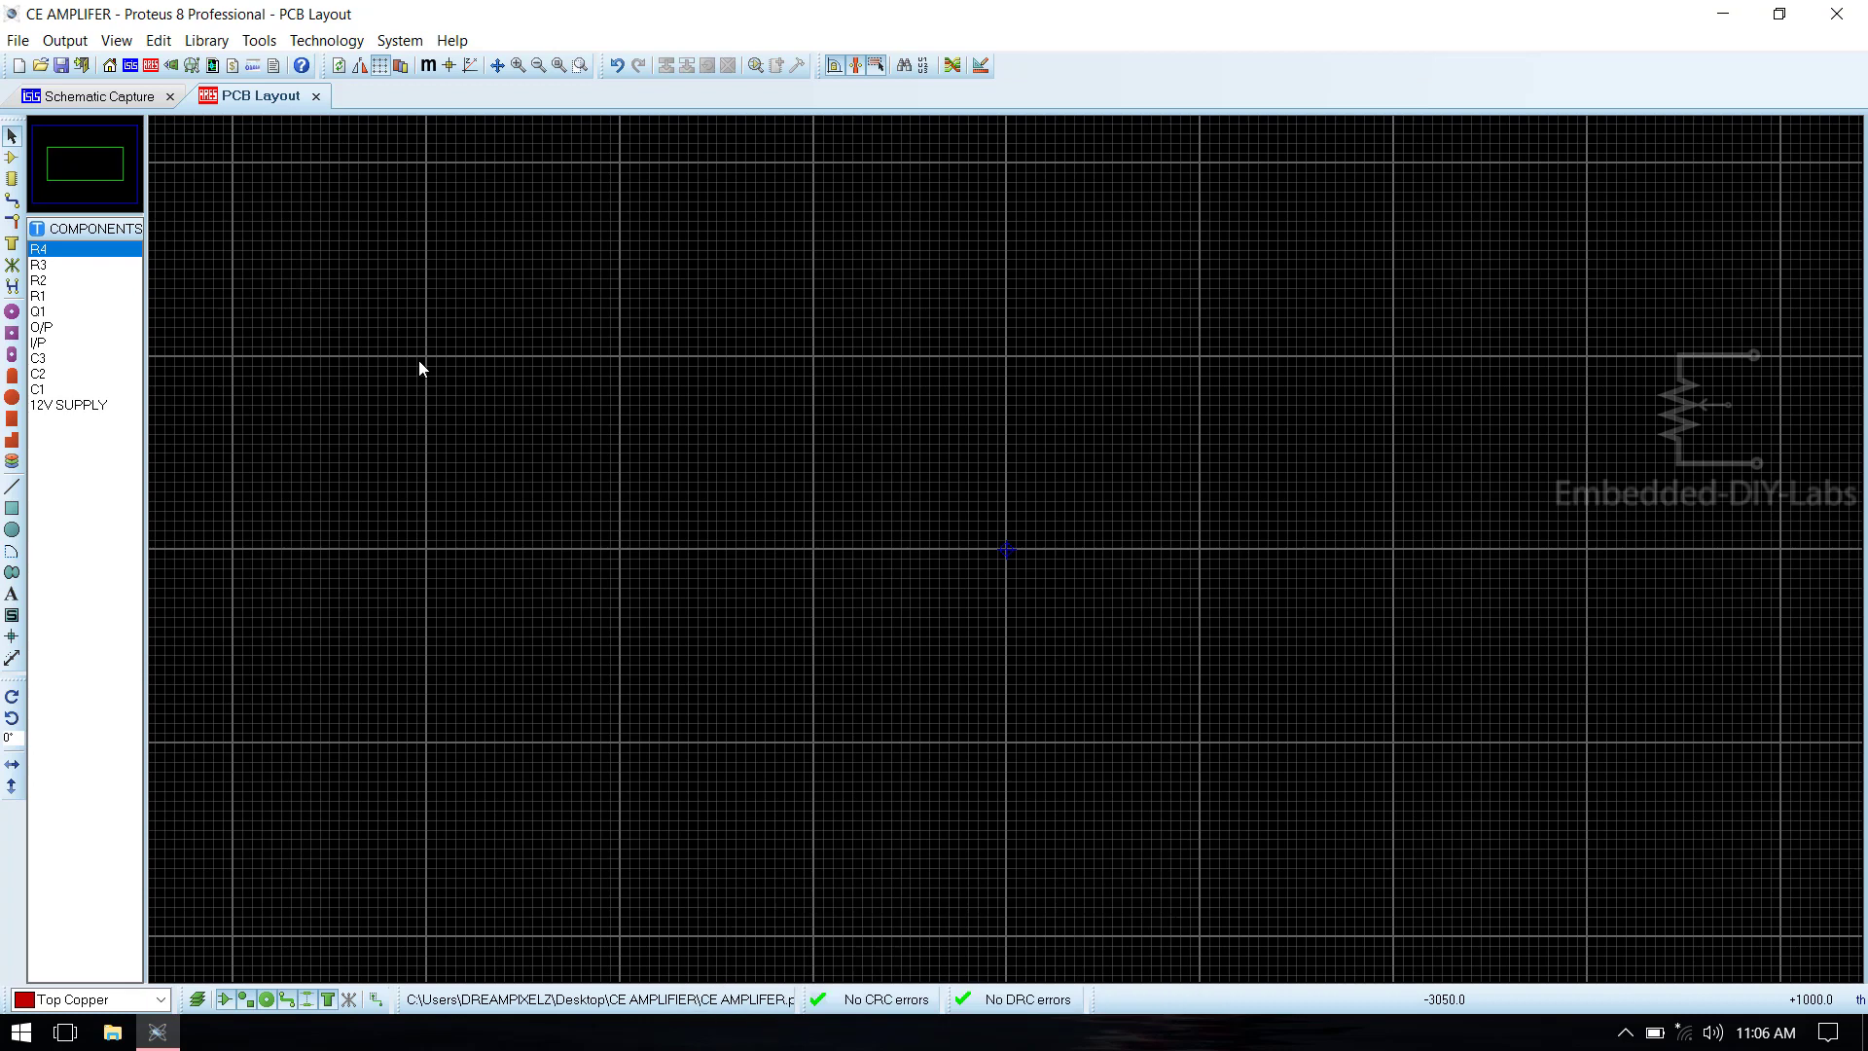
key(ctrl+s)
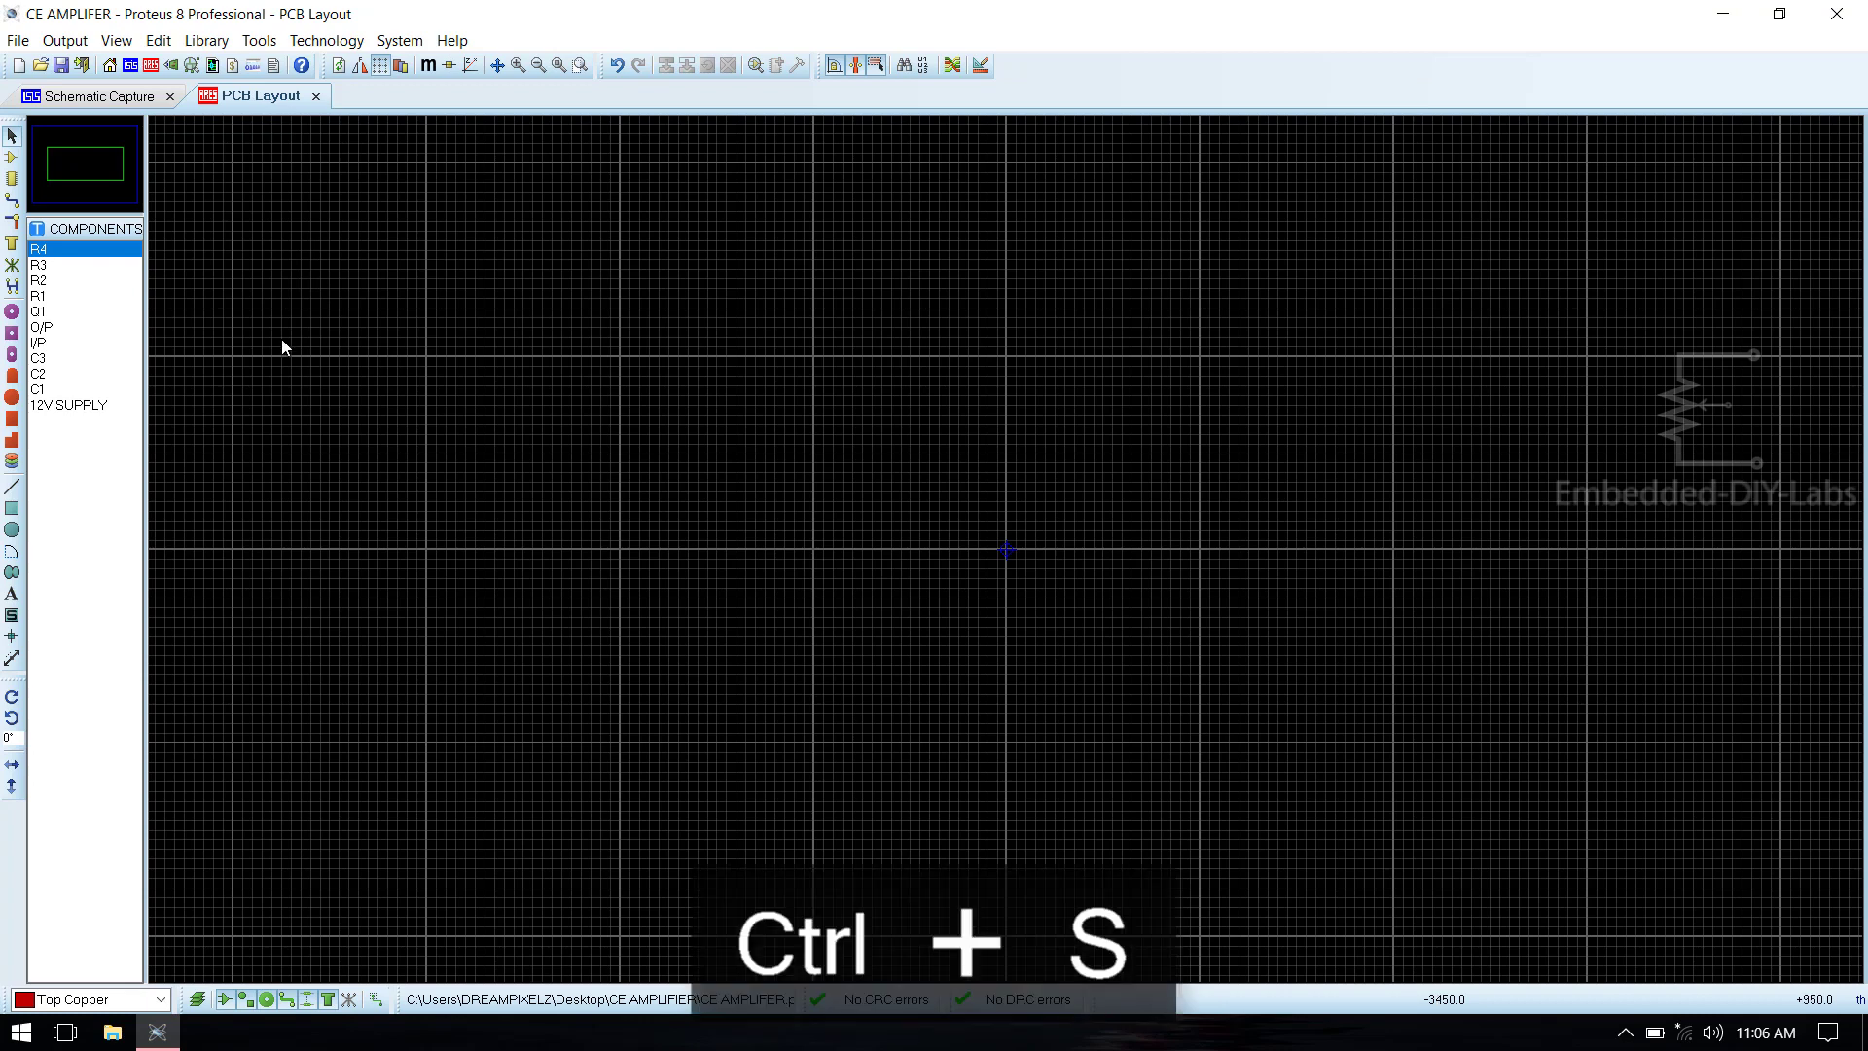
Preview the C3, Q1 and 12V SUPPLY footprints in Component Mode, then pick the 2D Graphics Box tool.
click(11, 160)
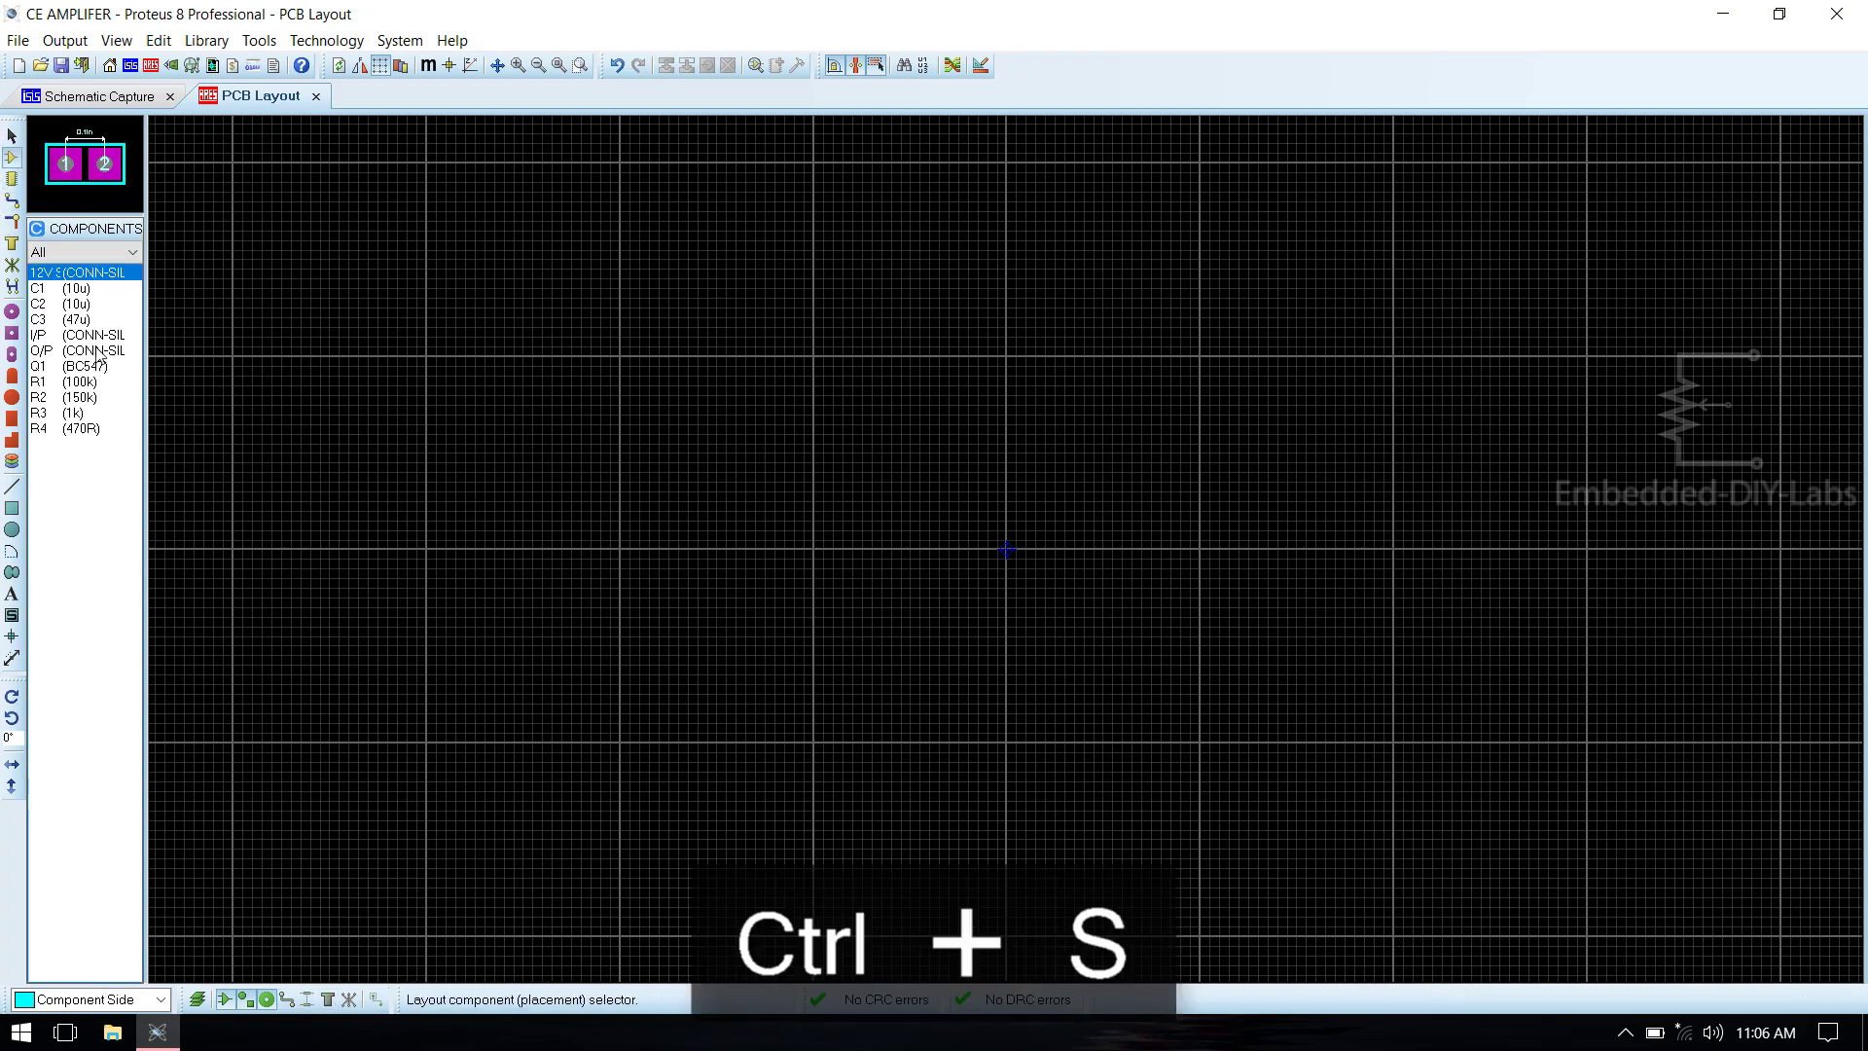
click(83, 317)
key(Down)
key(Down)
key(Down)
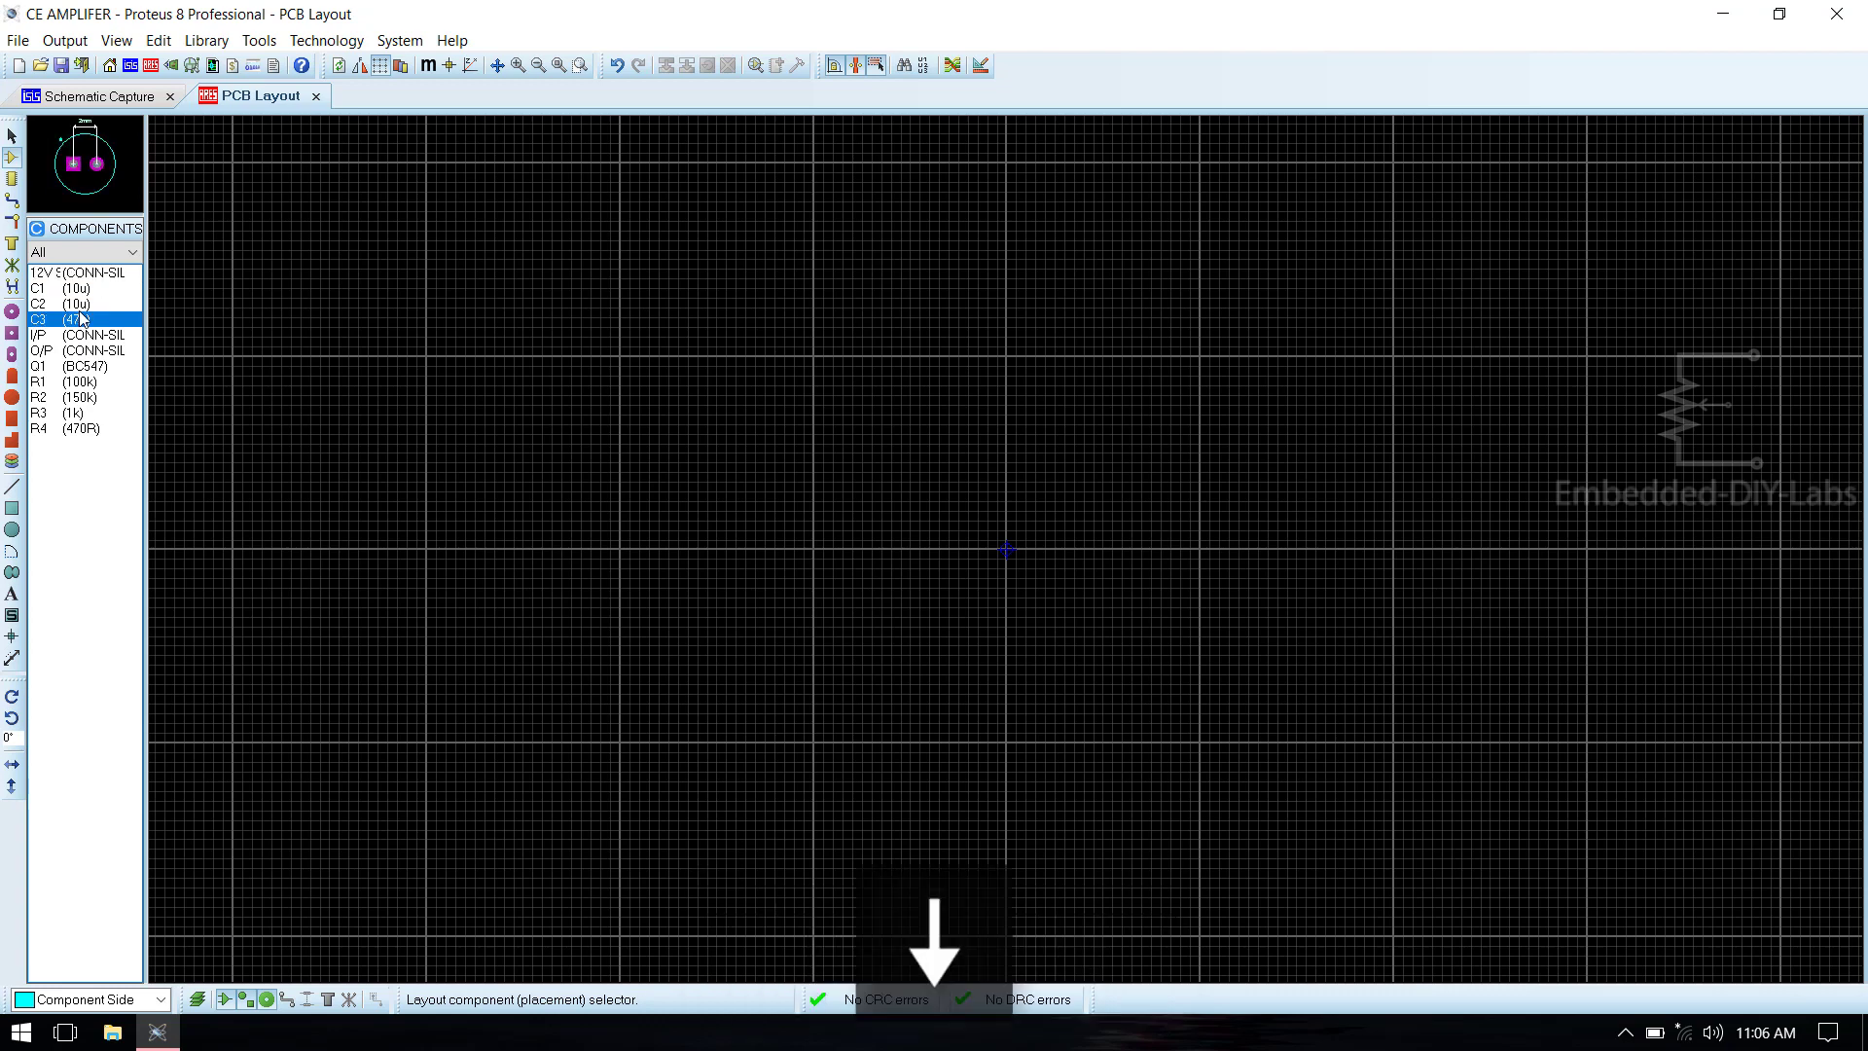
key(Up)
key(Up)
key(Up)
key(Up)
key(Up)
key(Up)
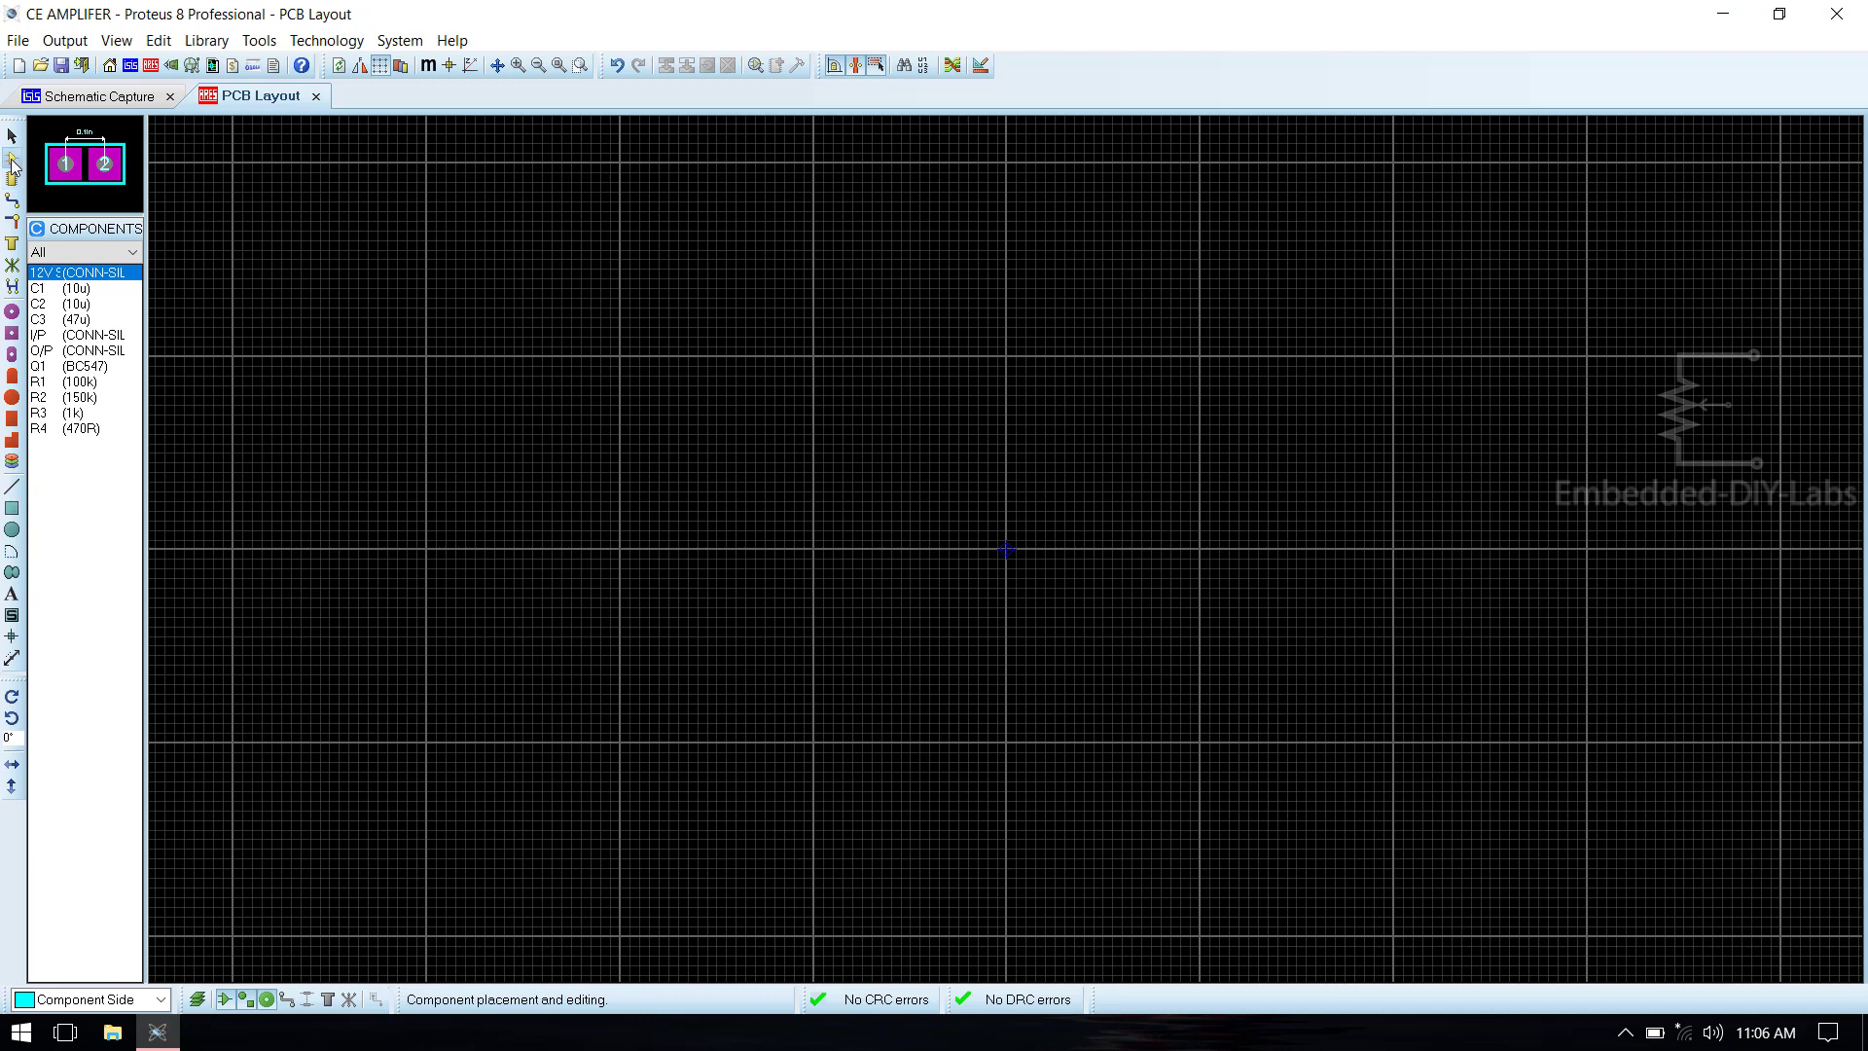
click(11, 507)
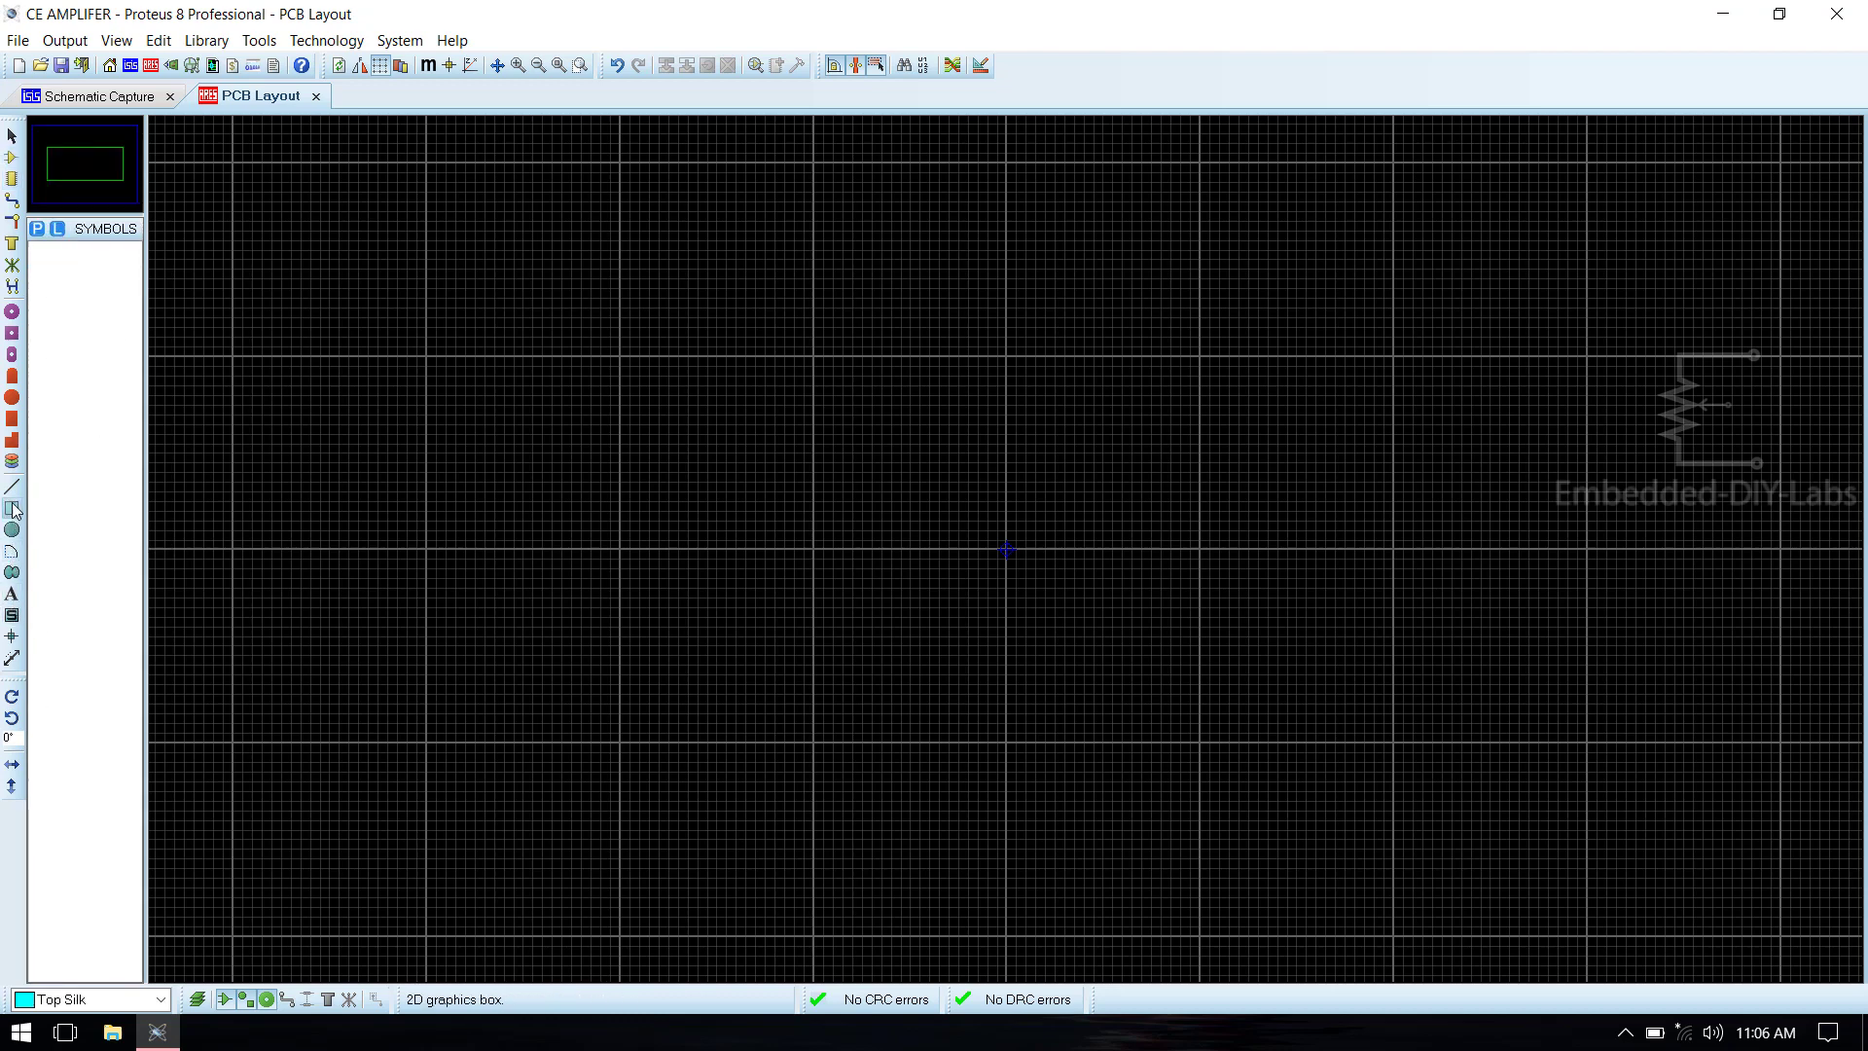
Draw a square 2D box and move it onto the Board Edge layer.
click(815, 356)
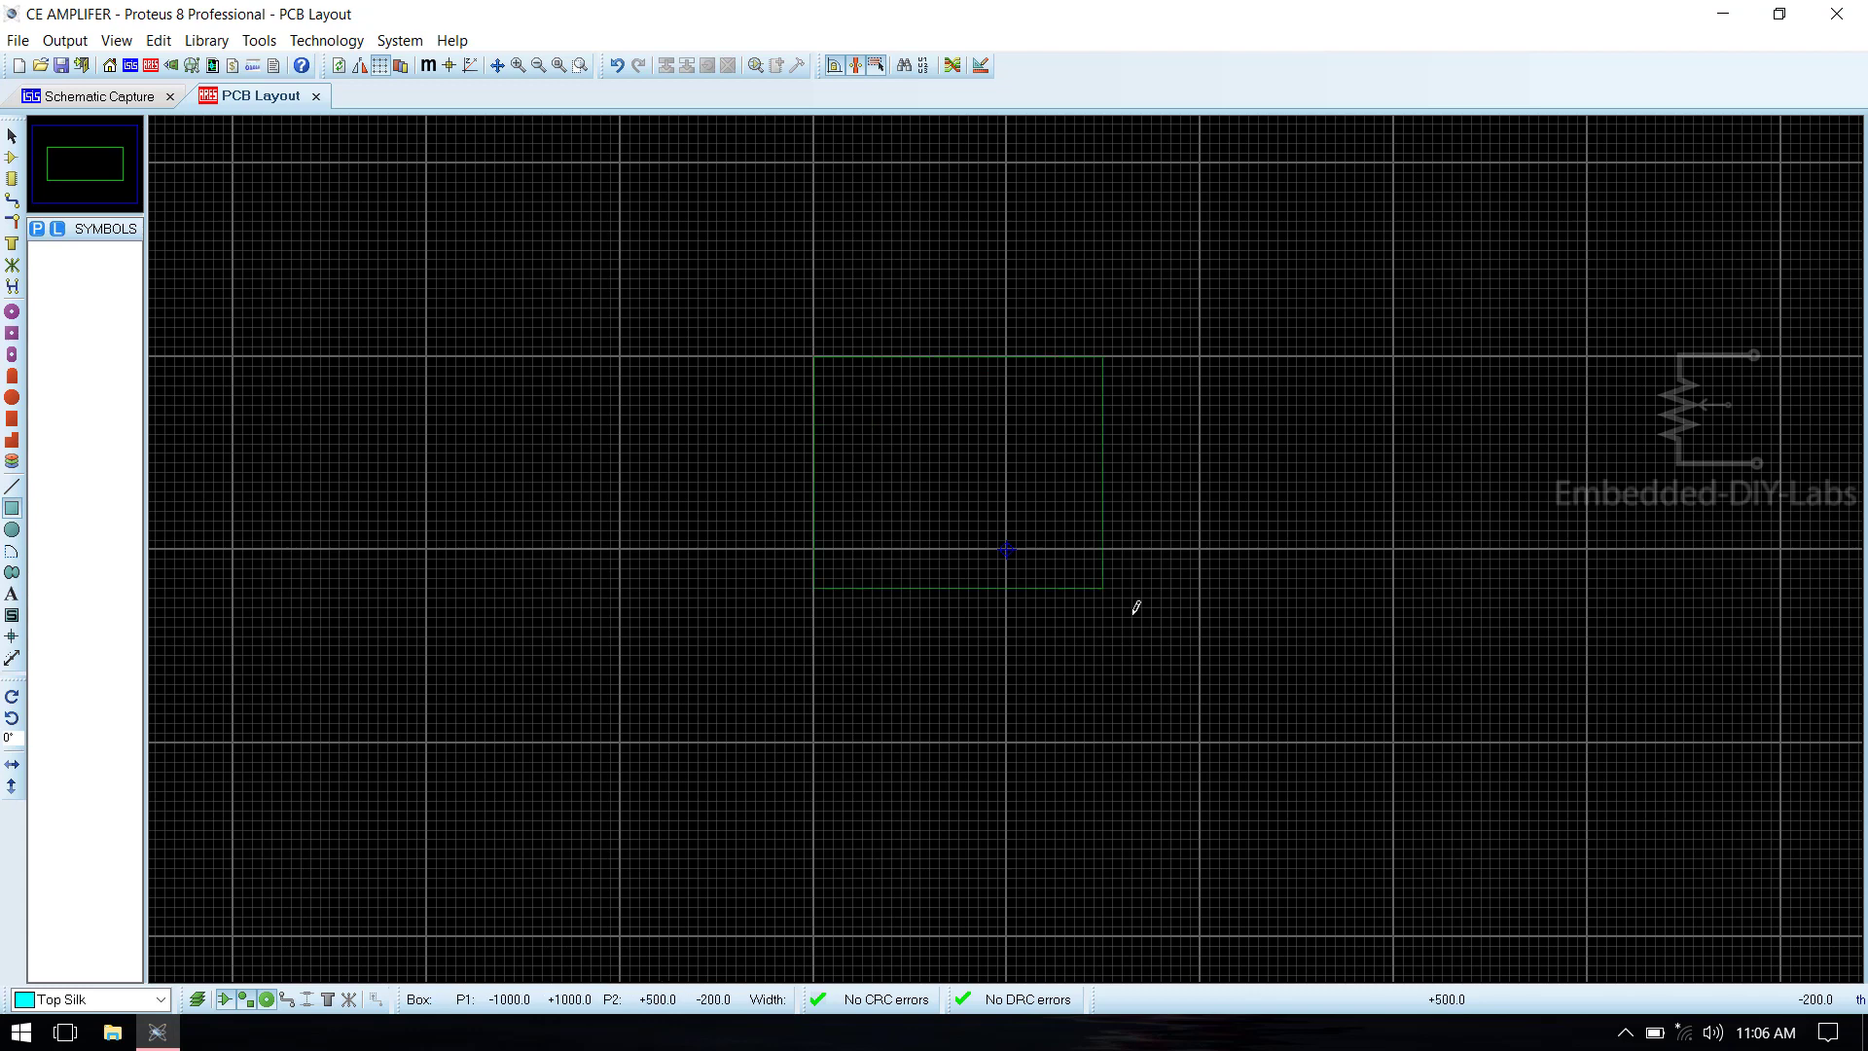
click(1203, 735)
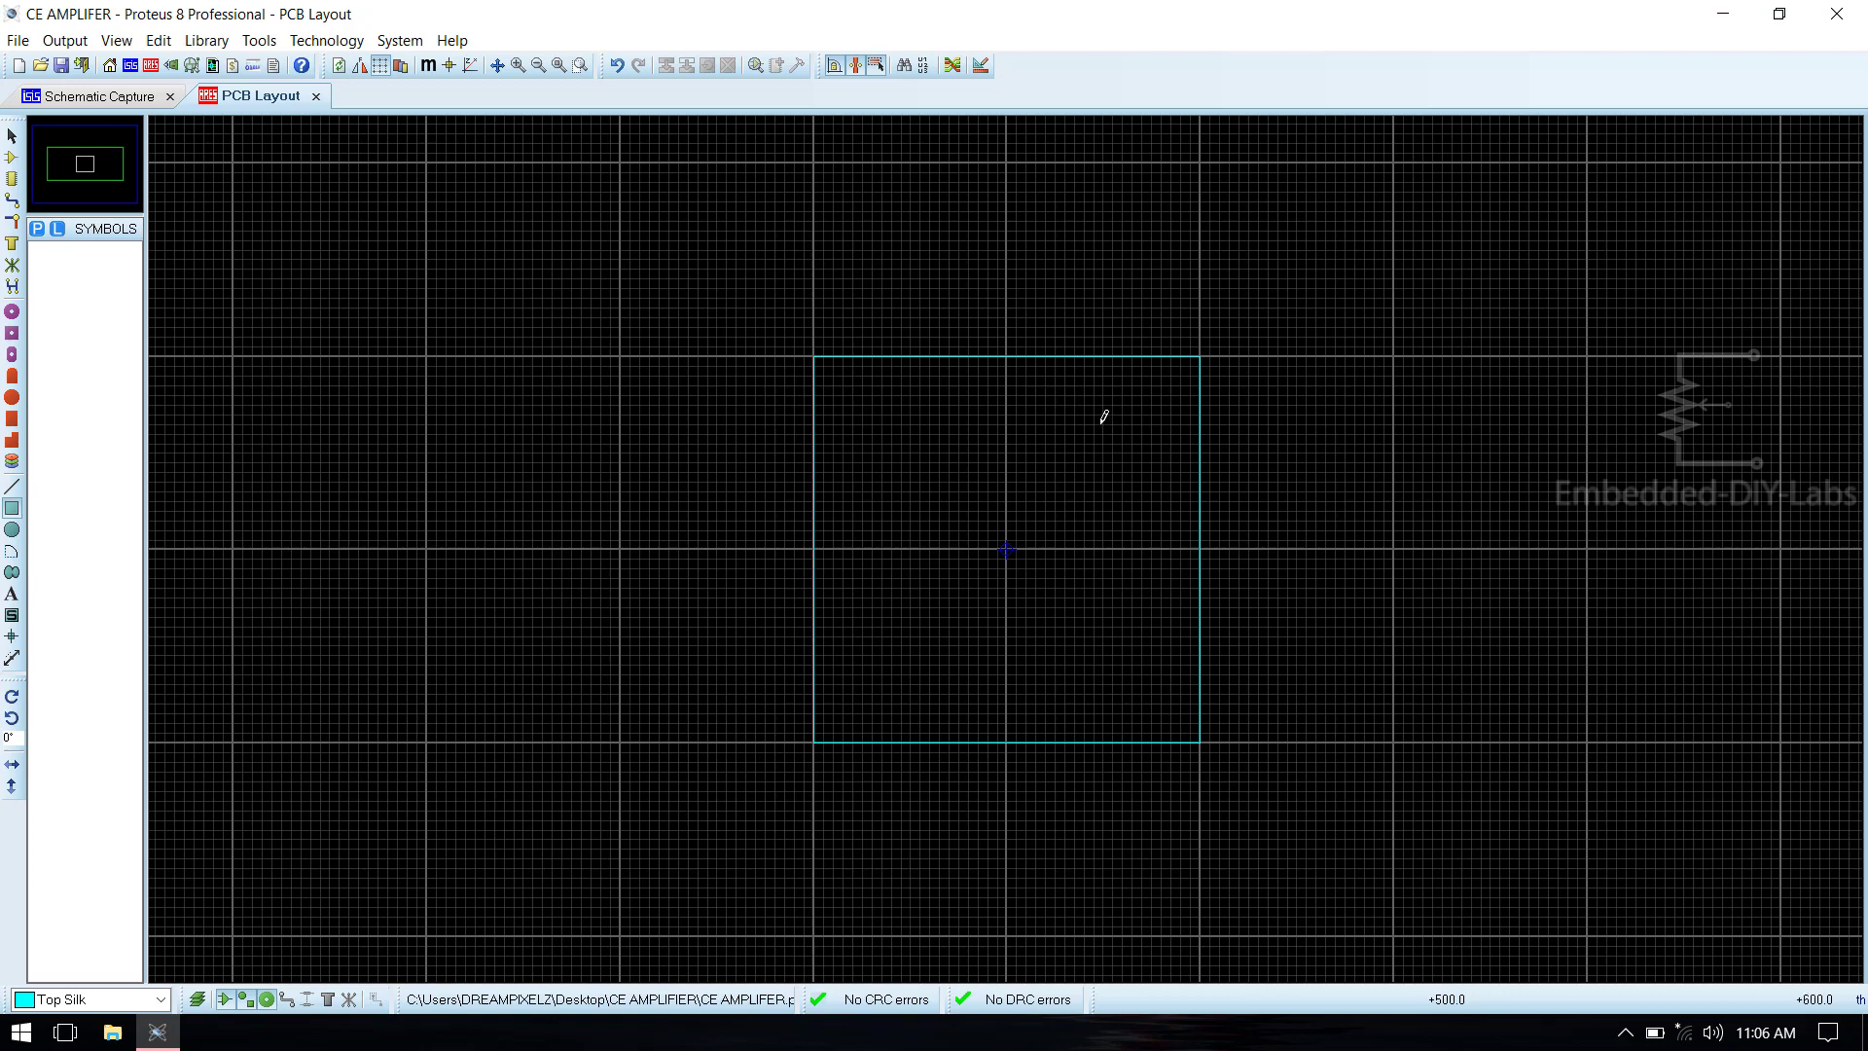
right_click(1099, 351)
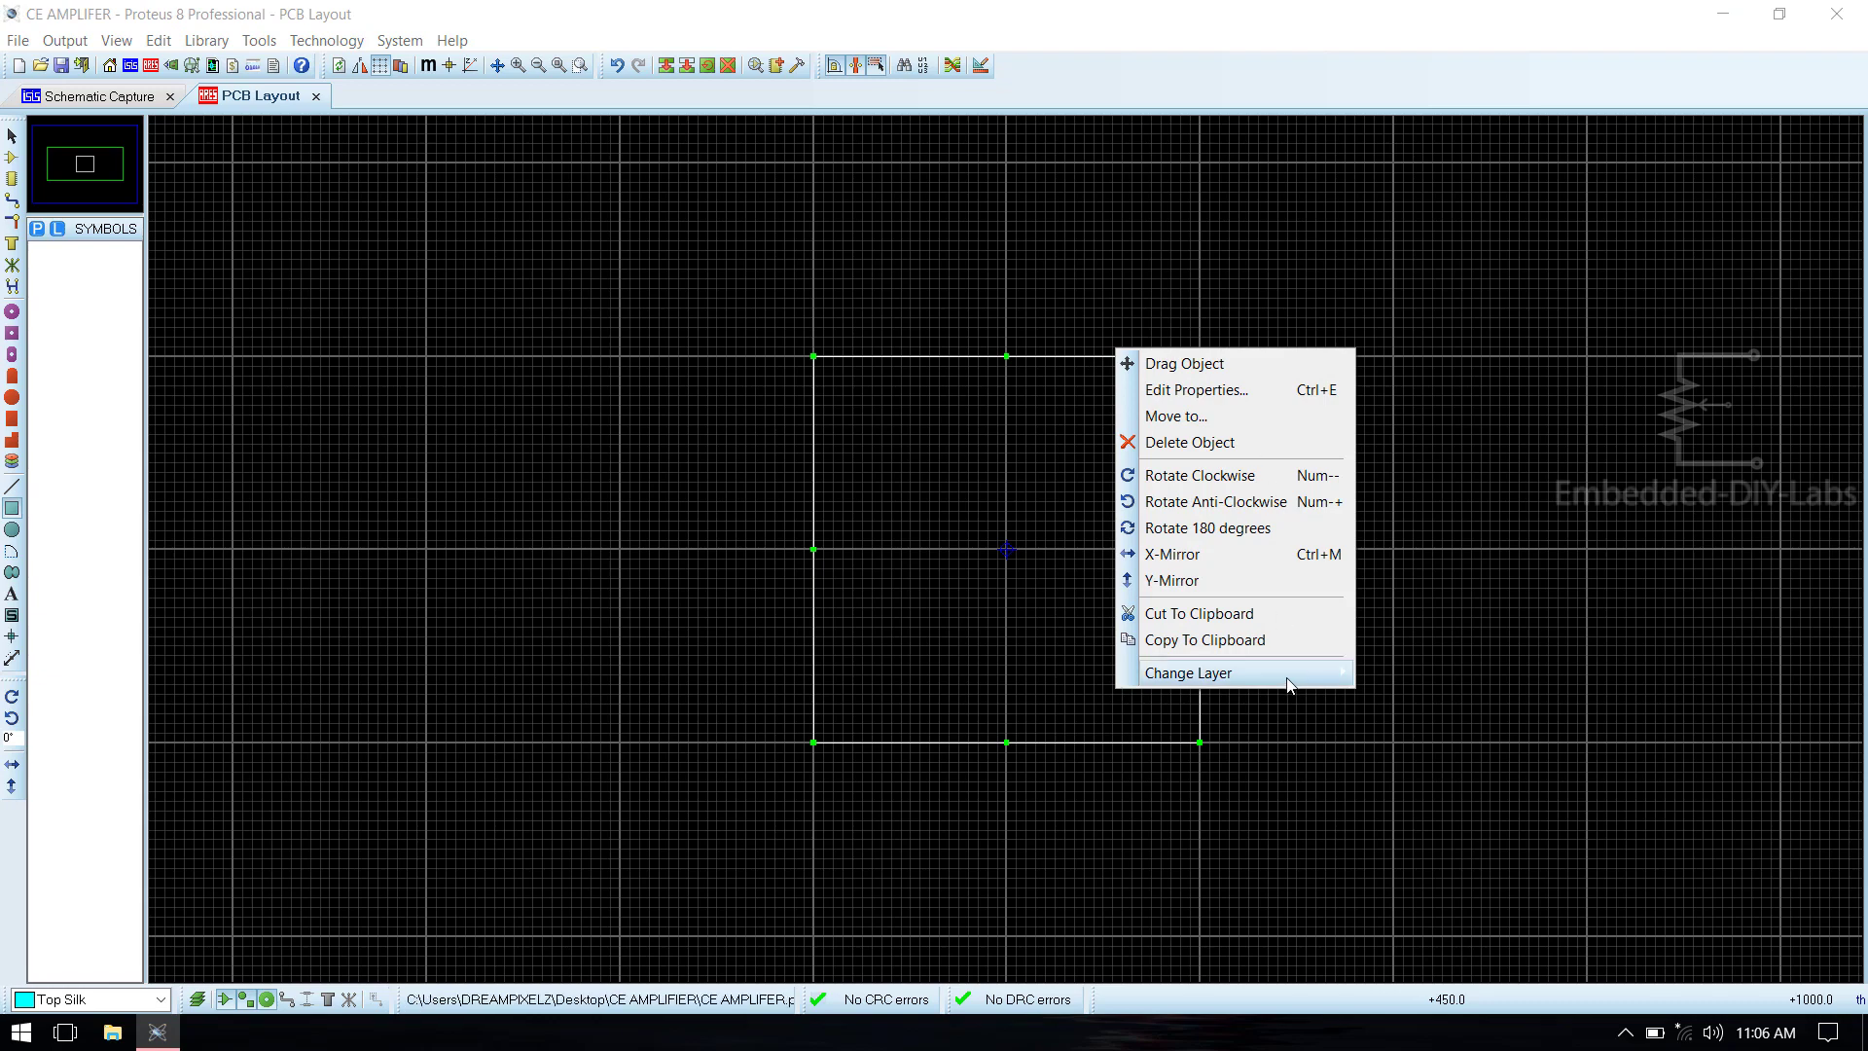
mouse_move(1287, 683)
click(1424, 998)
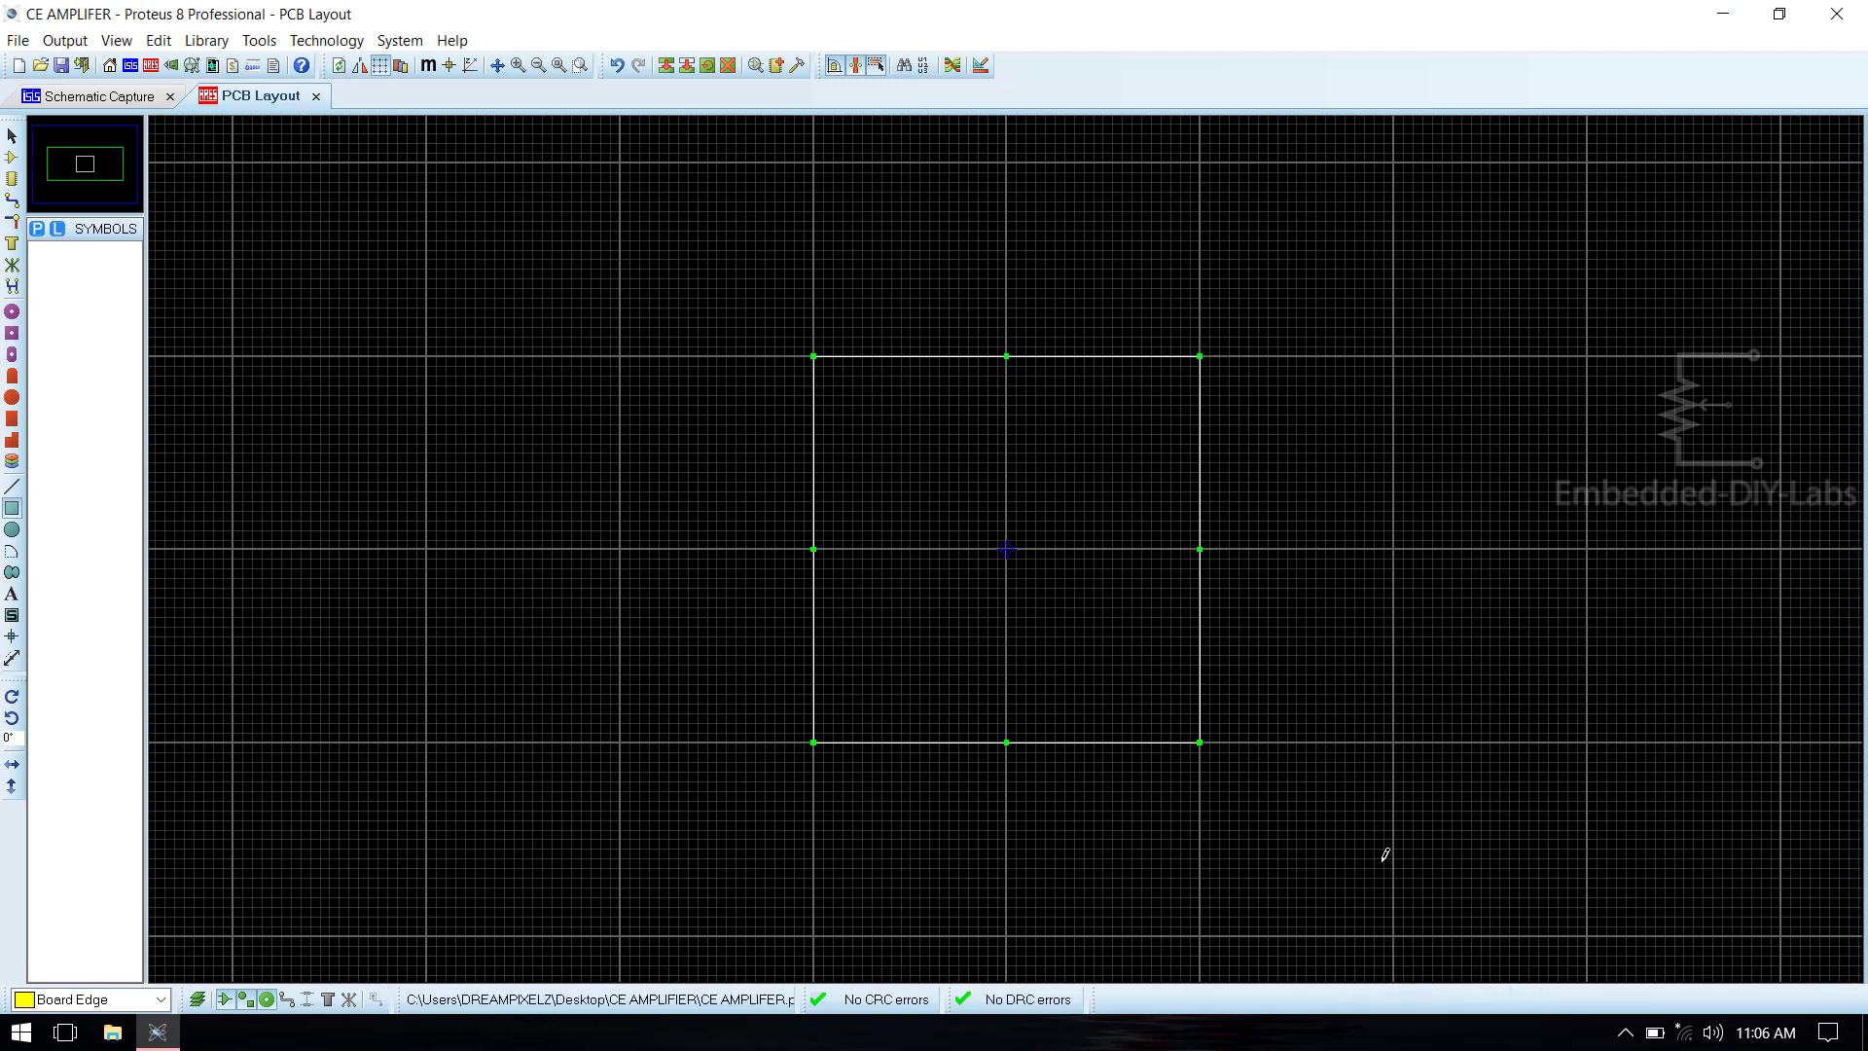
Give the board outline a custom thicker width instead of the global one, and save.
right_click(1148, 357)
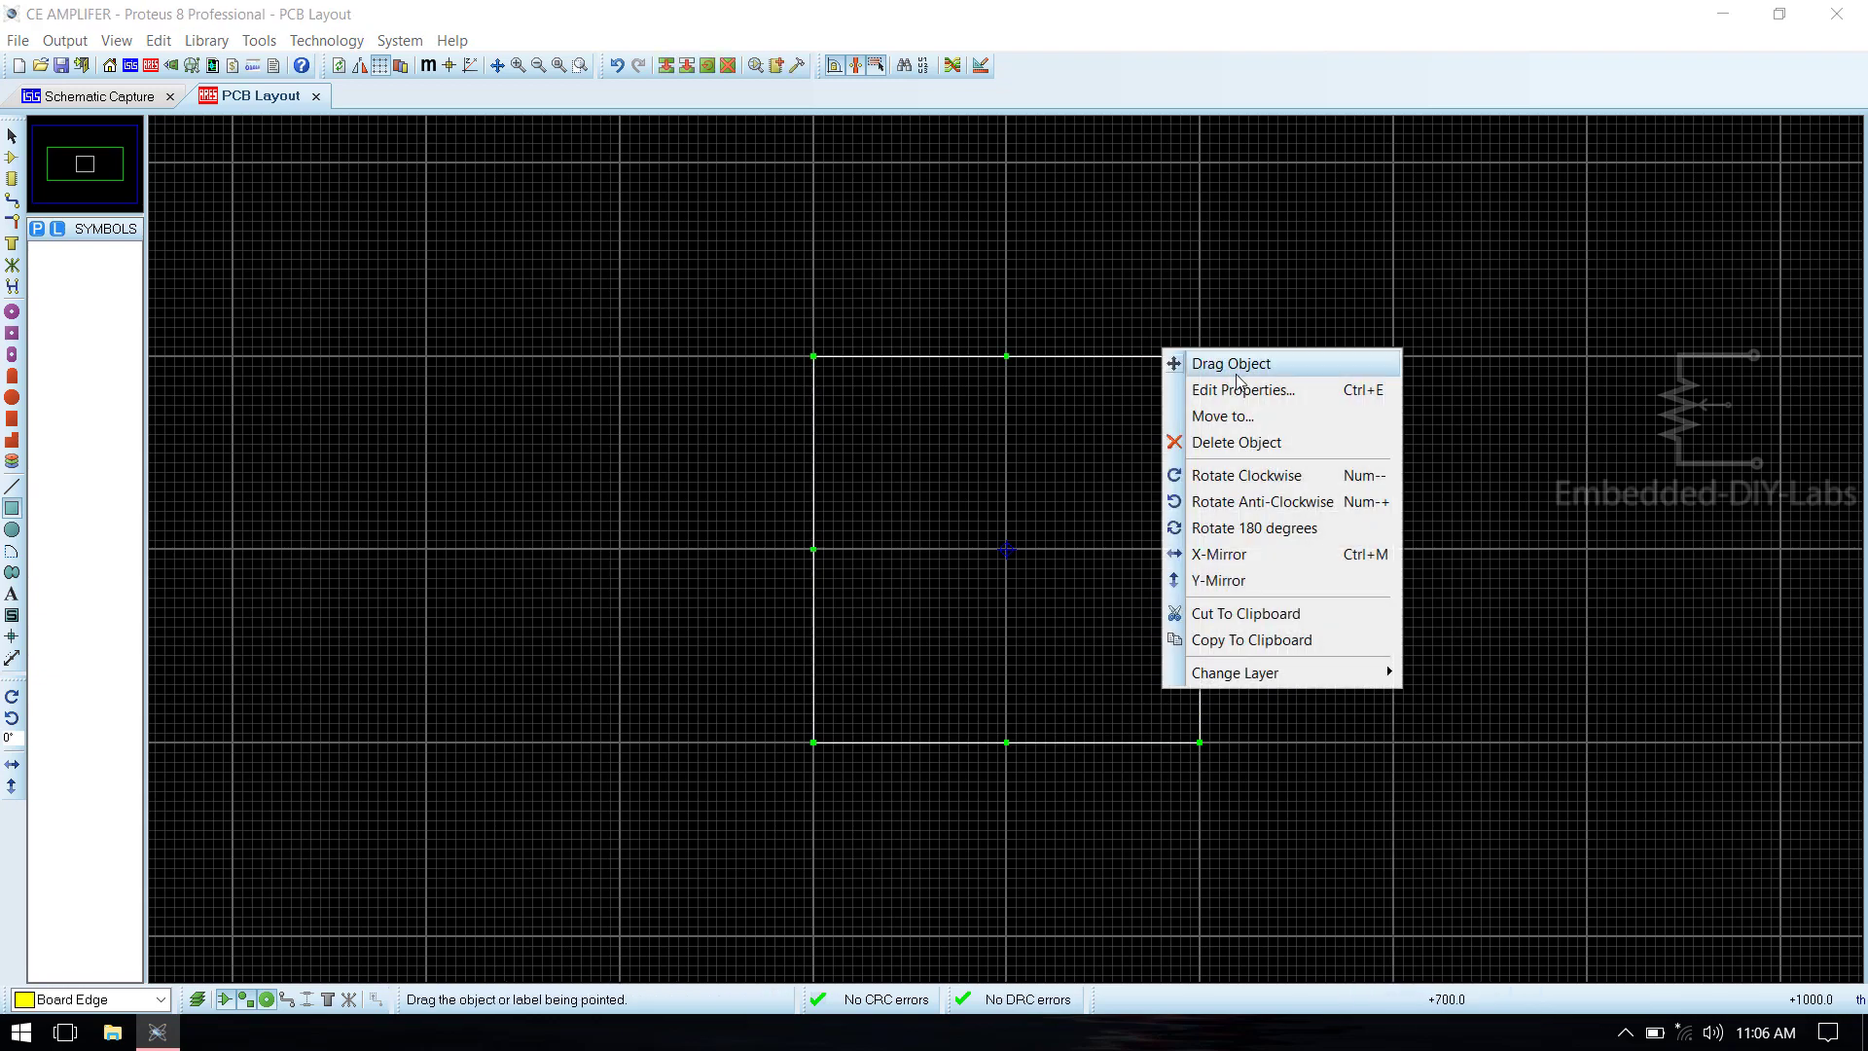
click(1235, 392)
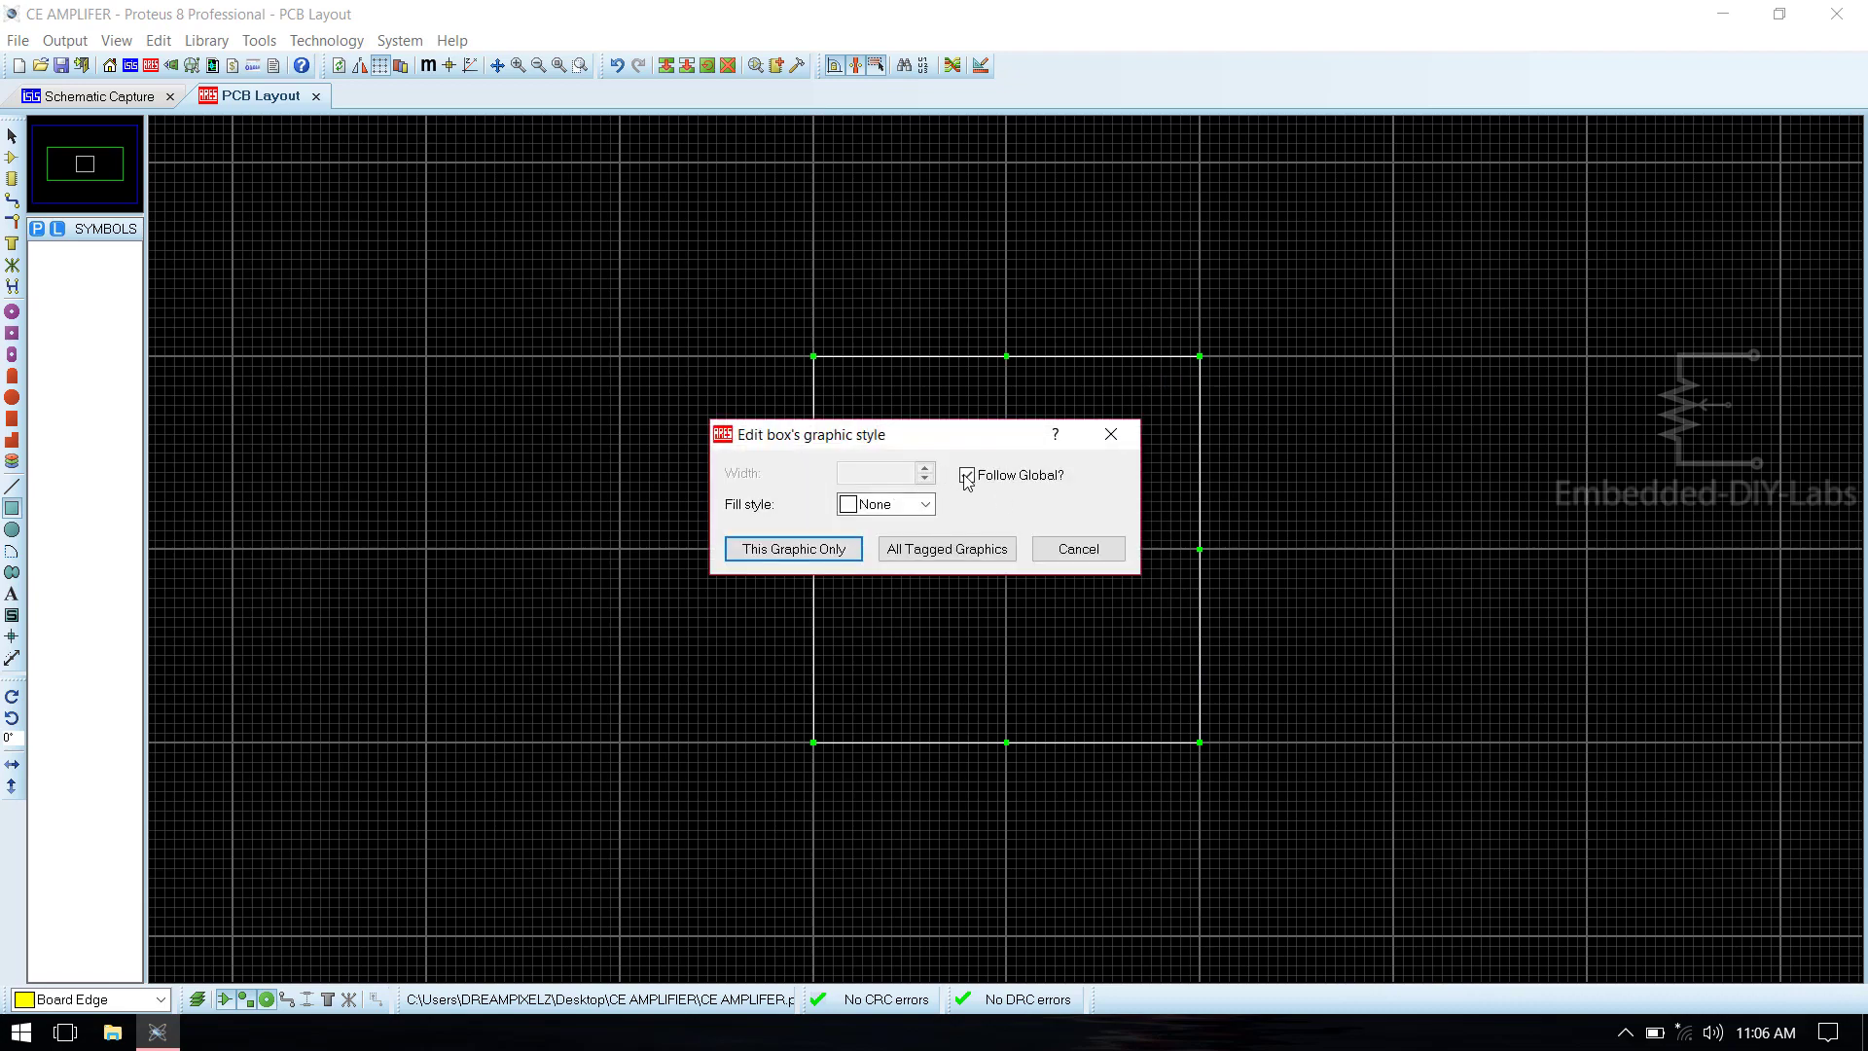
click(966, 476)
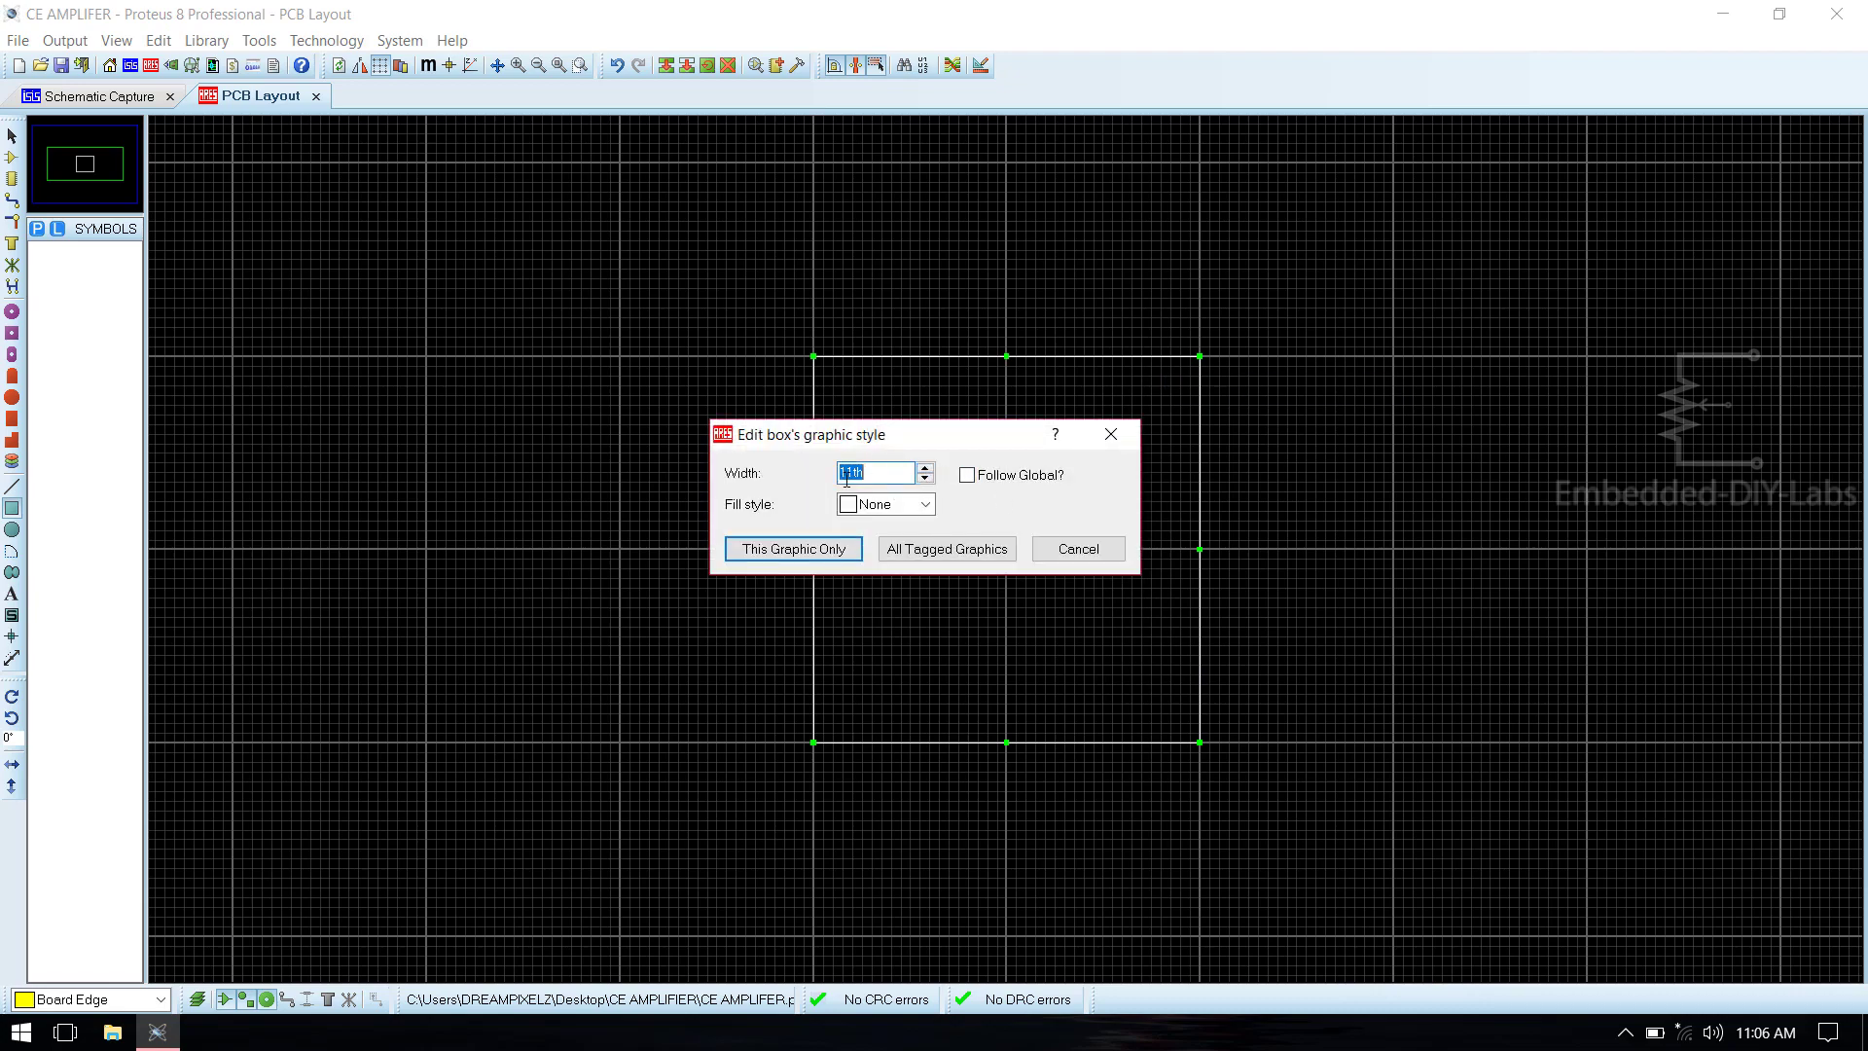
key(BackSpace)
key(BackSpace)
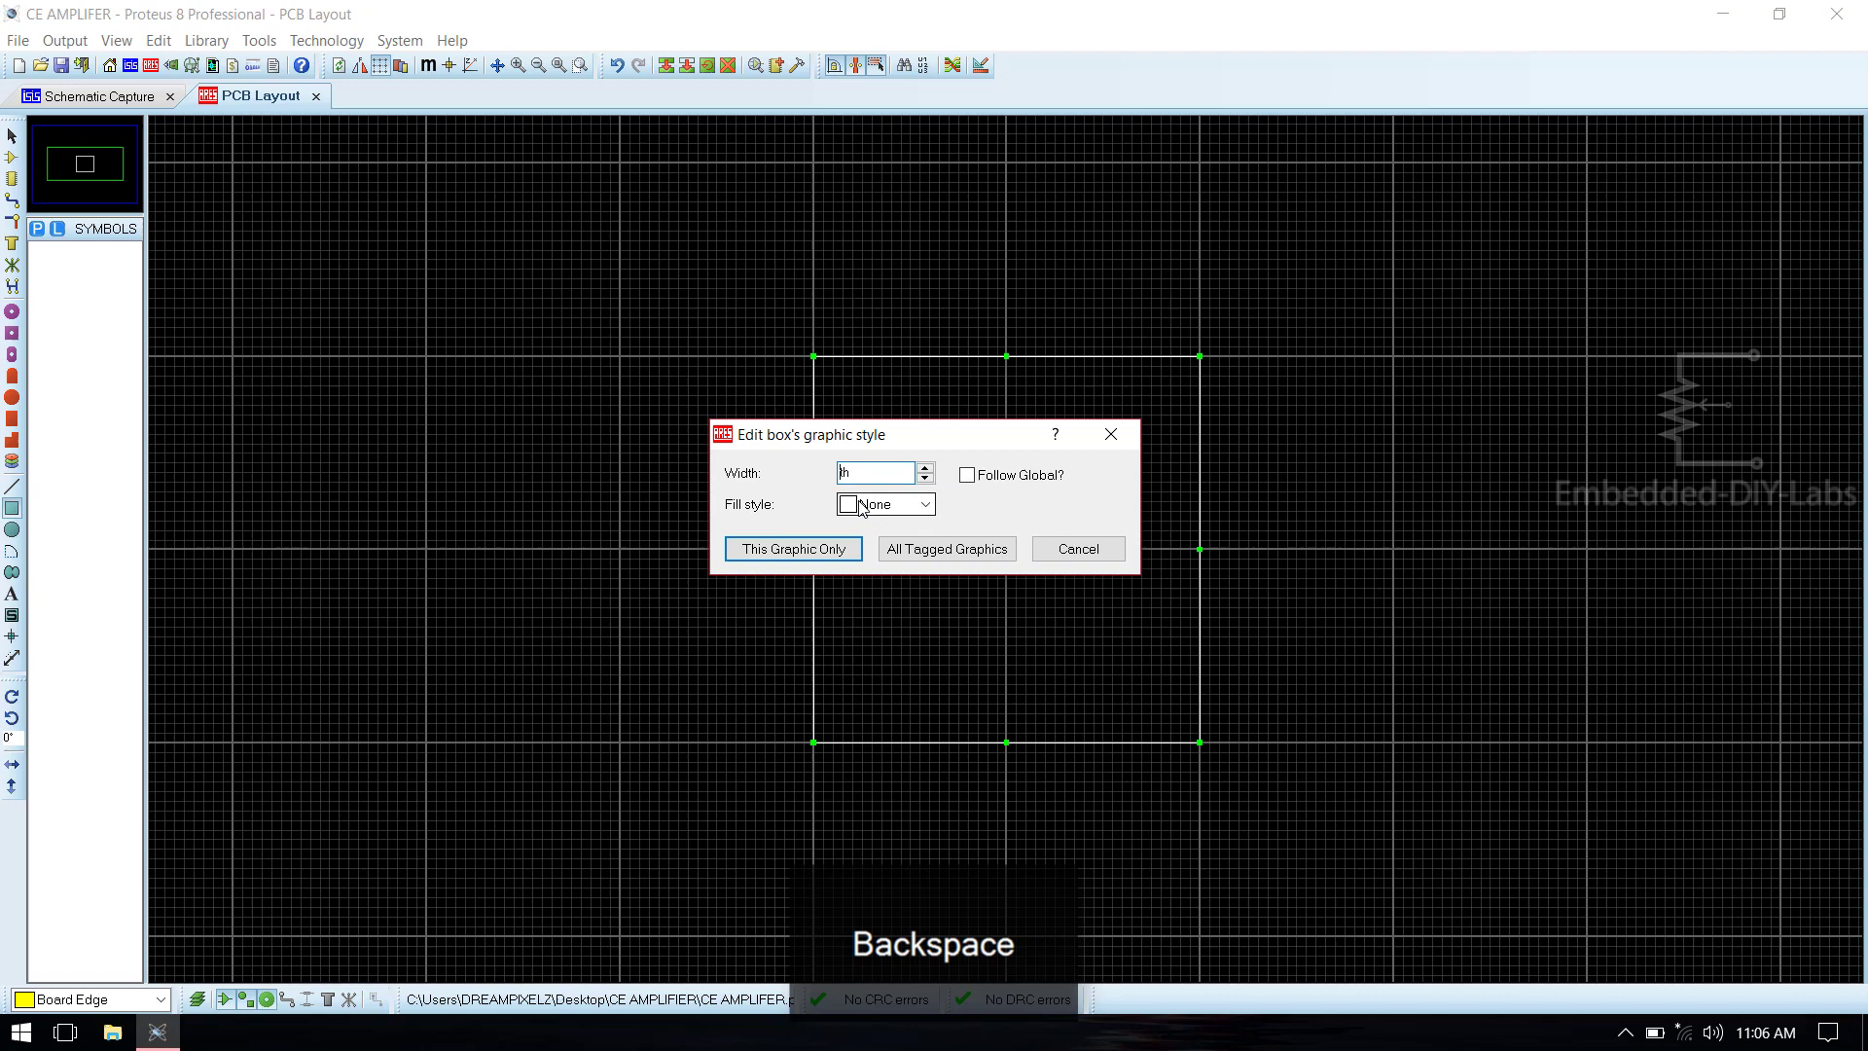
key(Return)
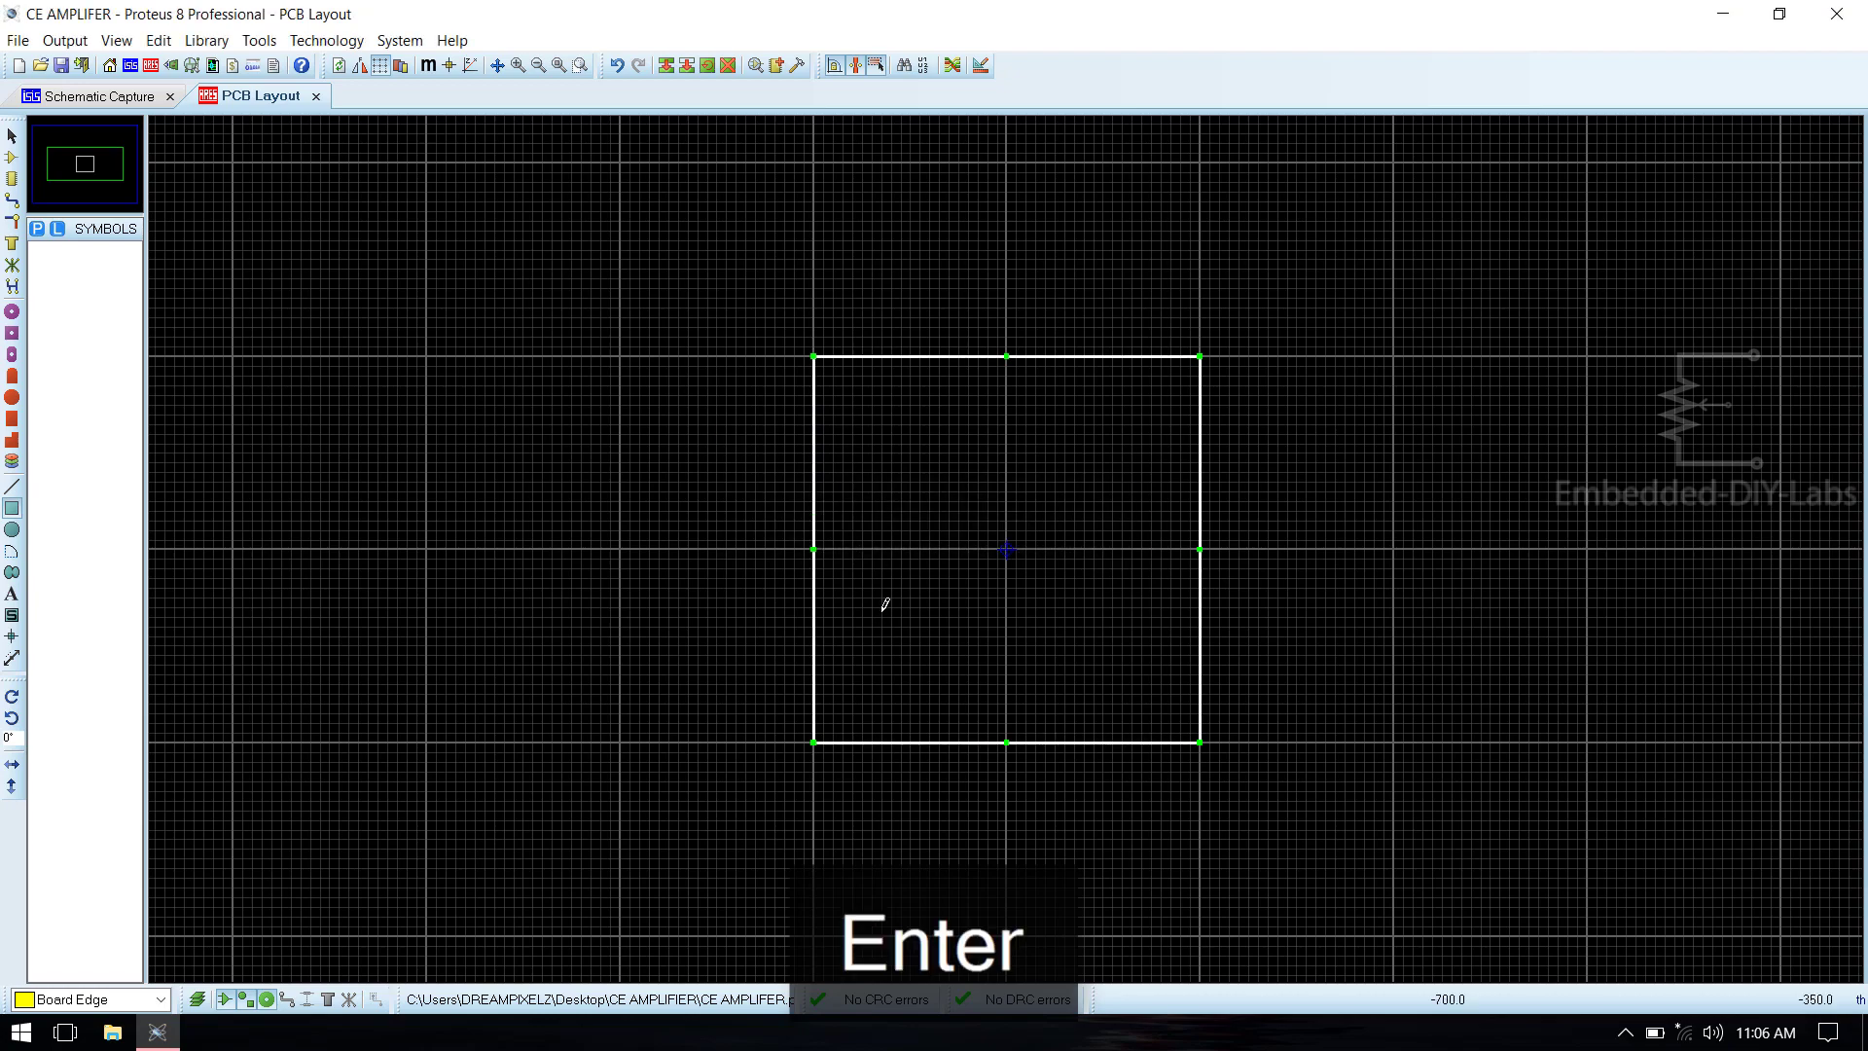
click(909, 557)
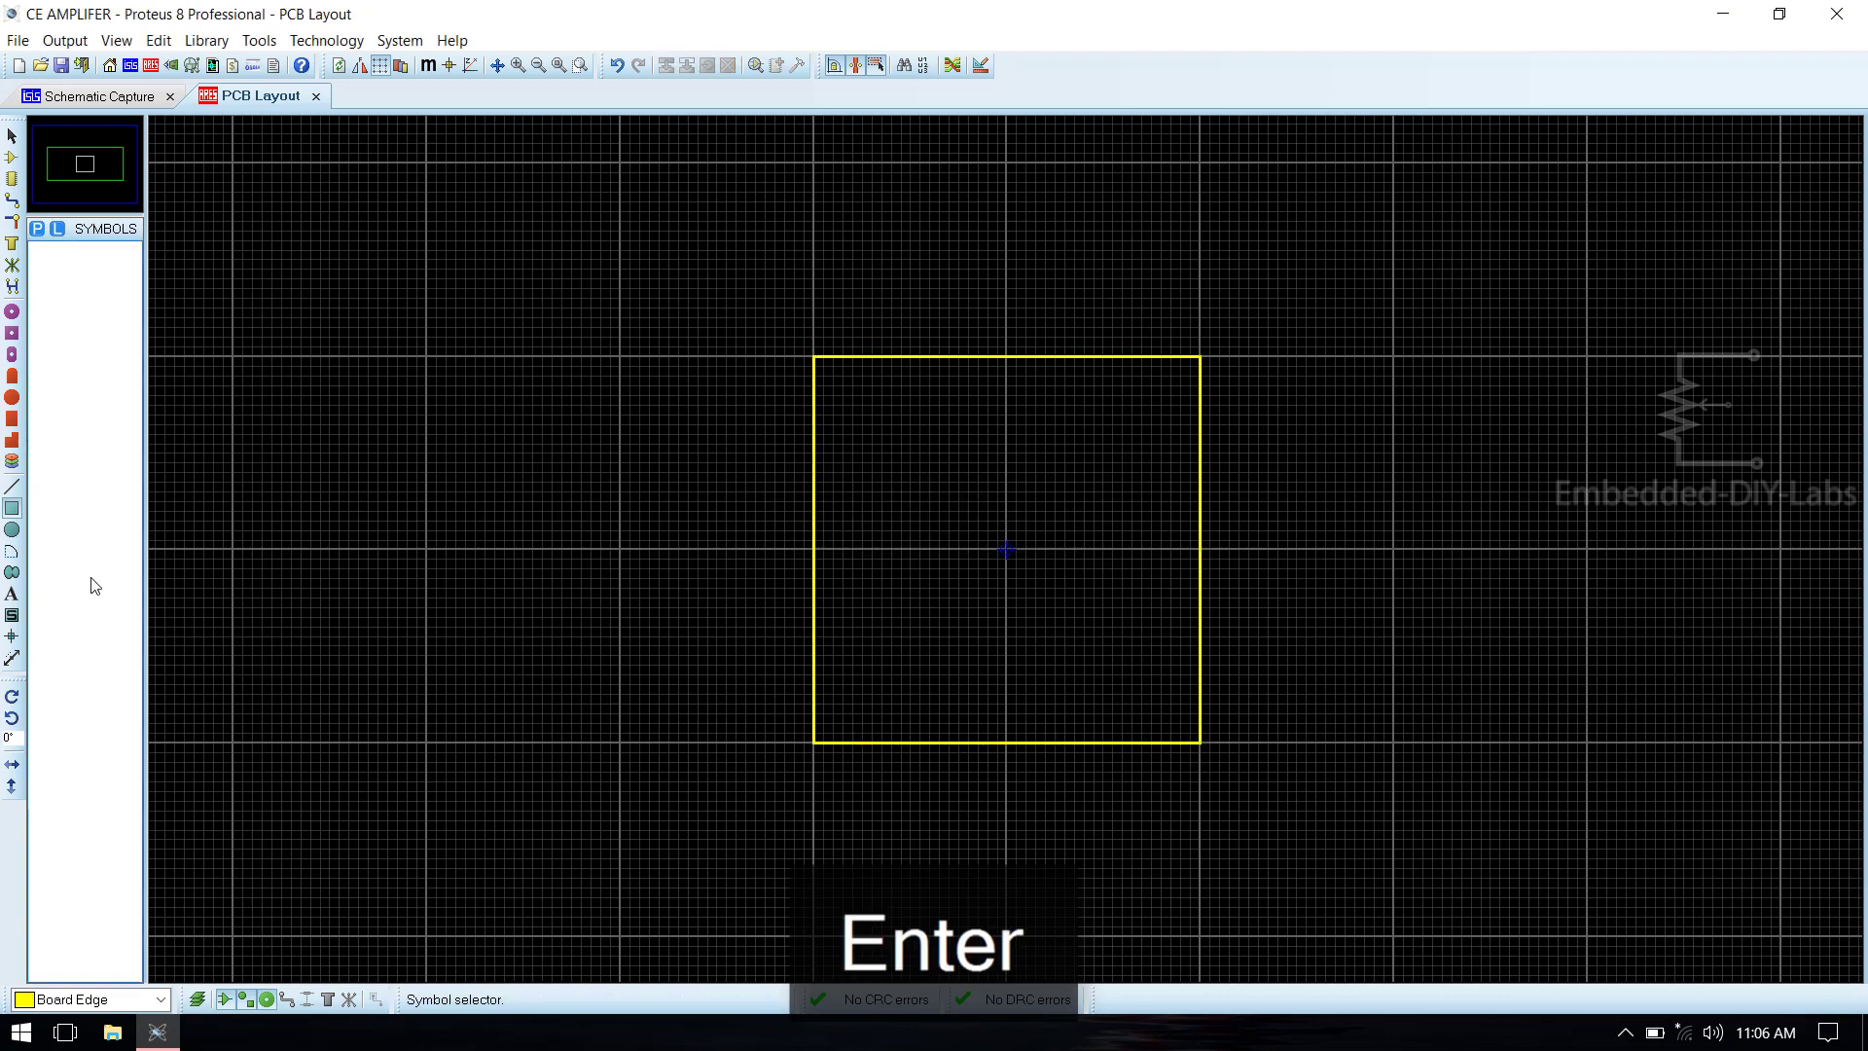
key(ctrl+s)
Run the Auto-placer with 12V SUPPLY included so all 11 components land inside the outline.
click(12, 160)
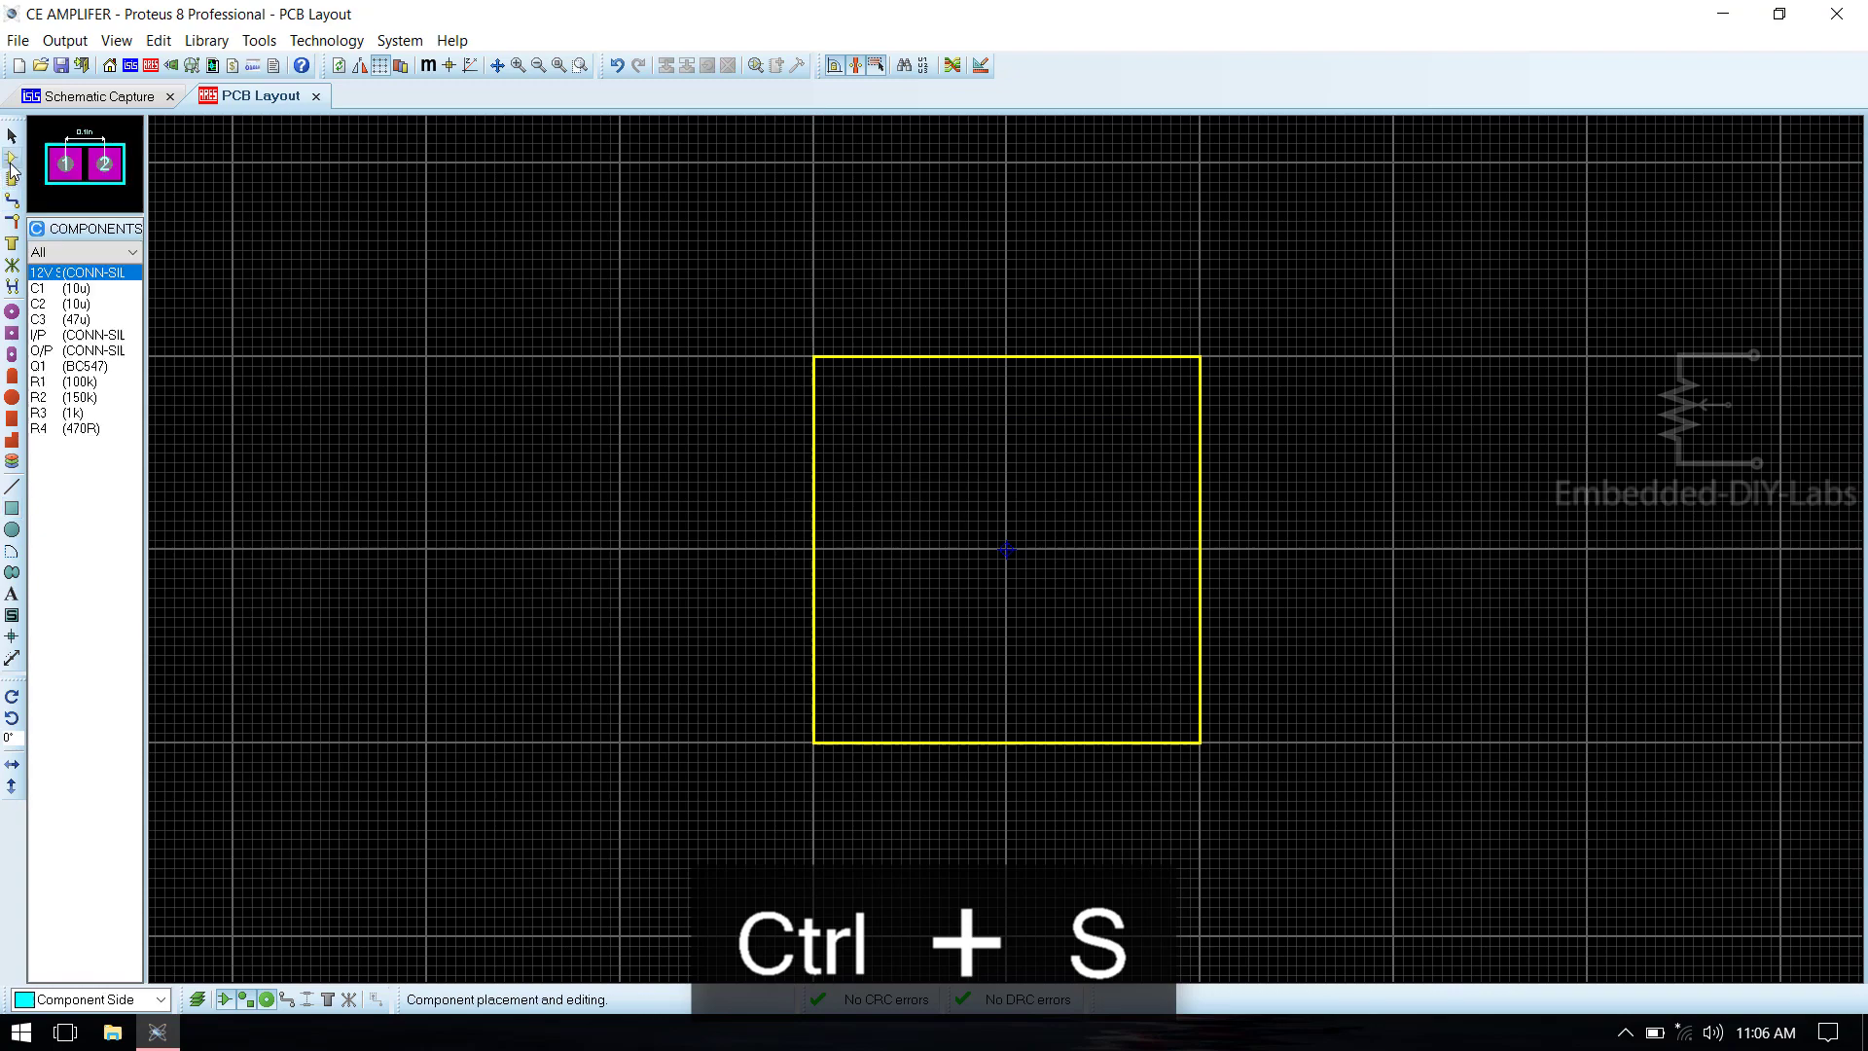
click(258, 41)
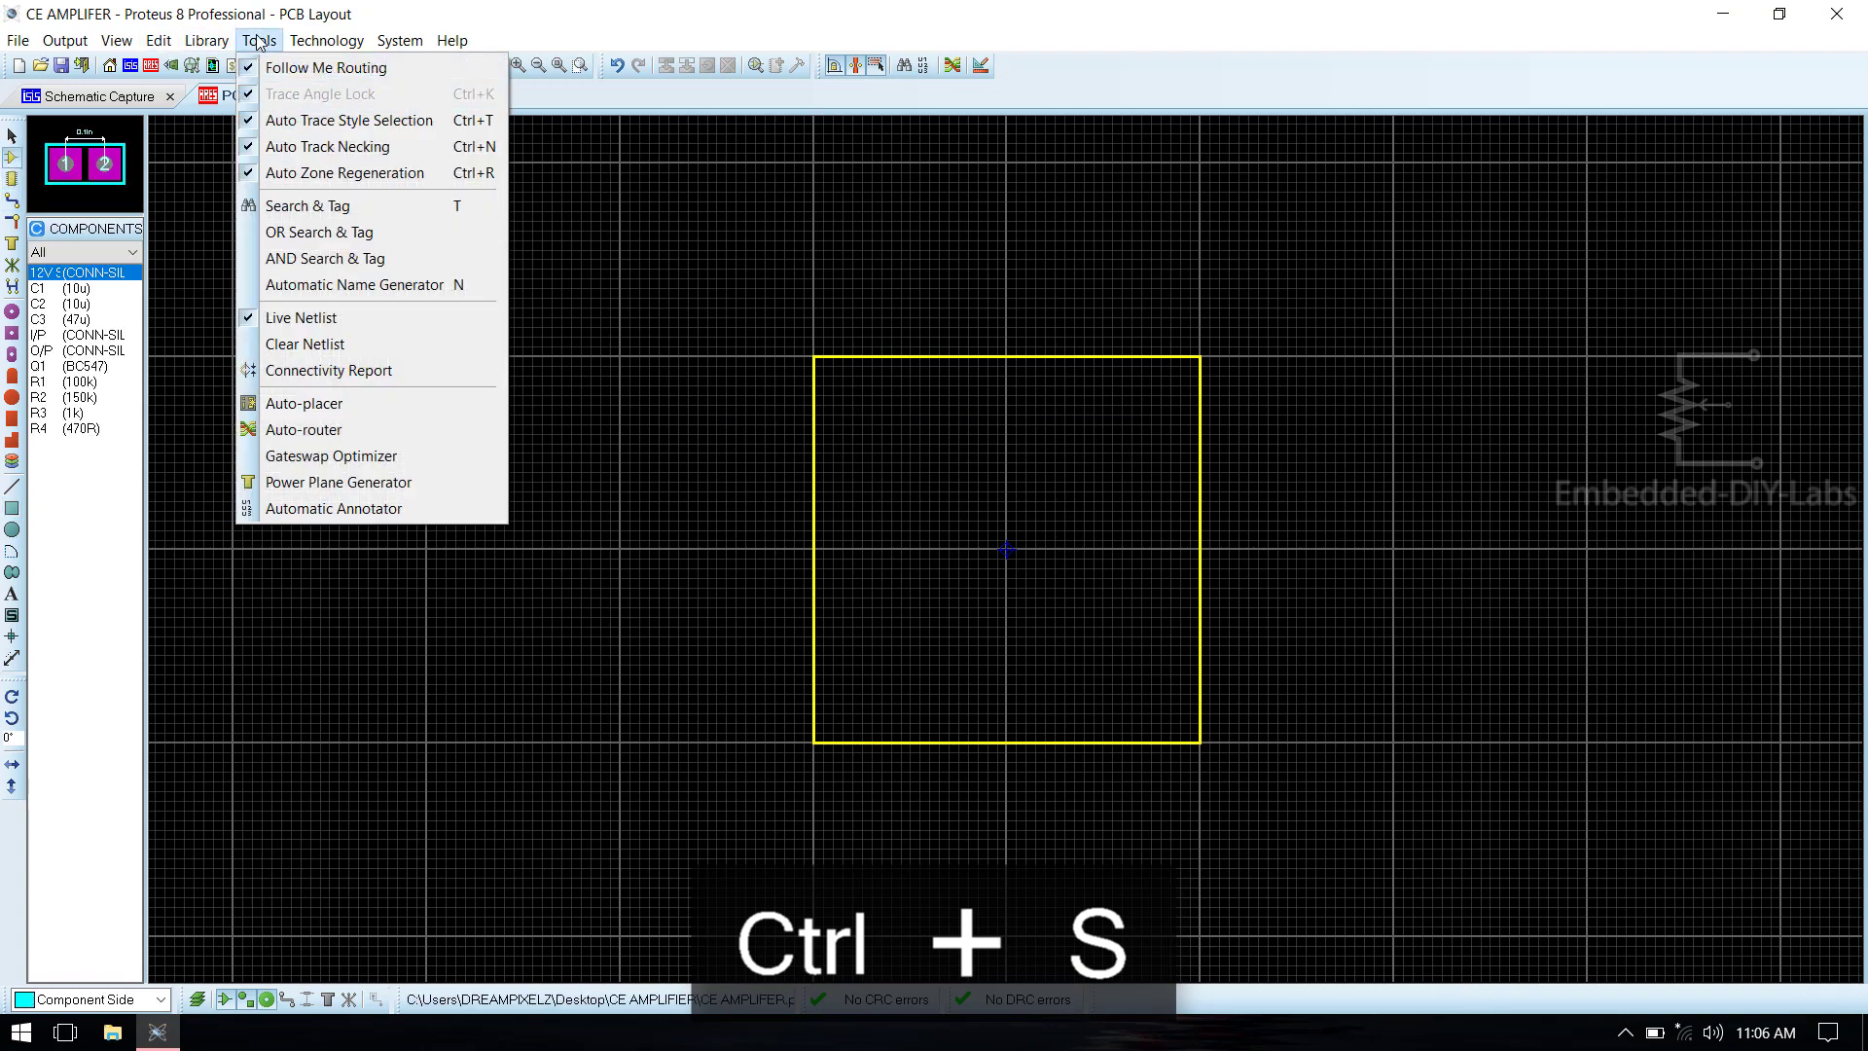
click(371, 405)
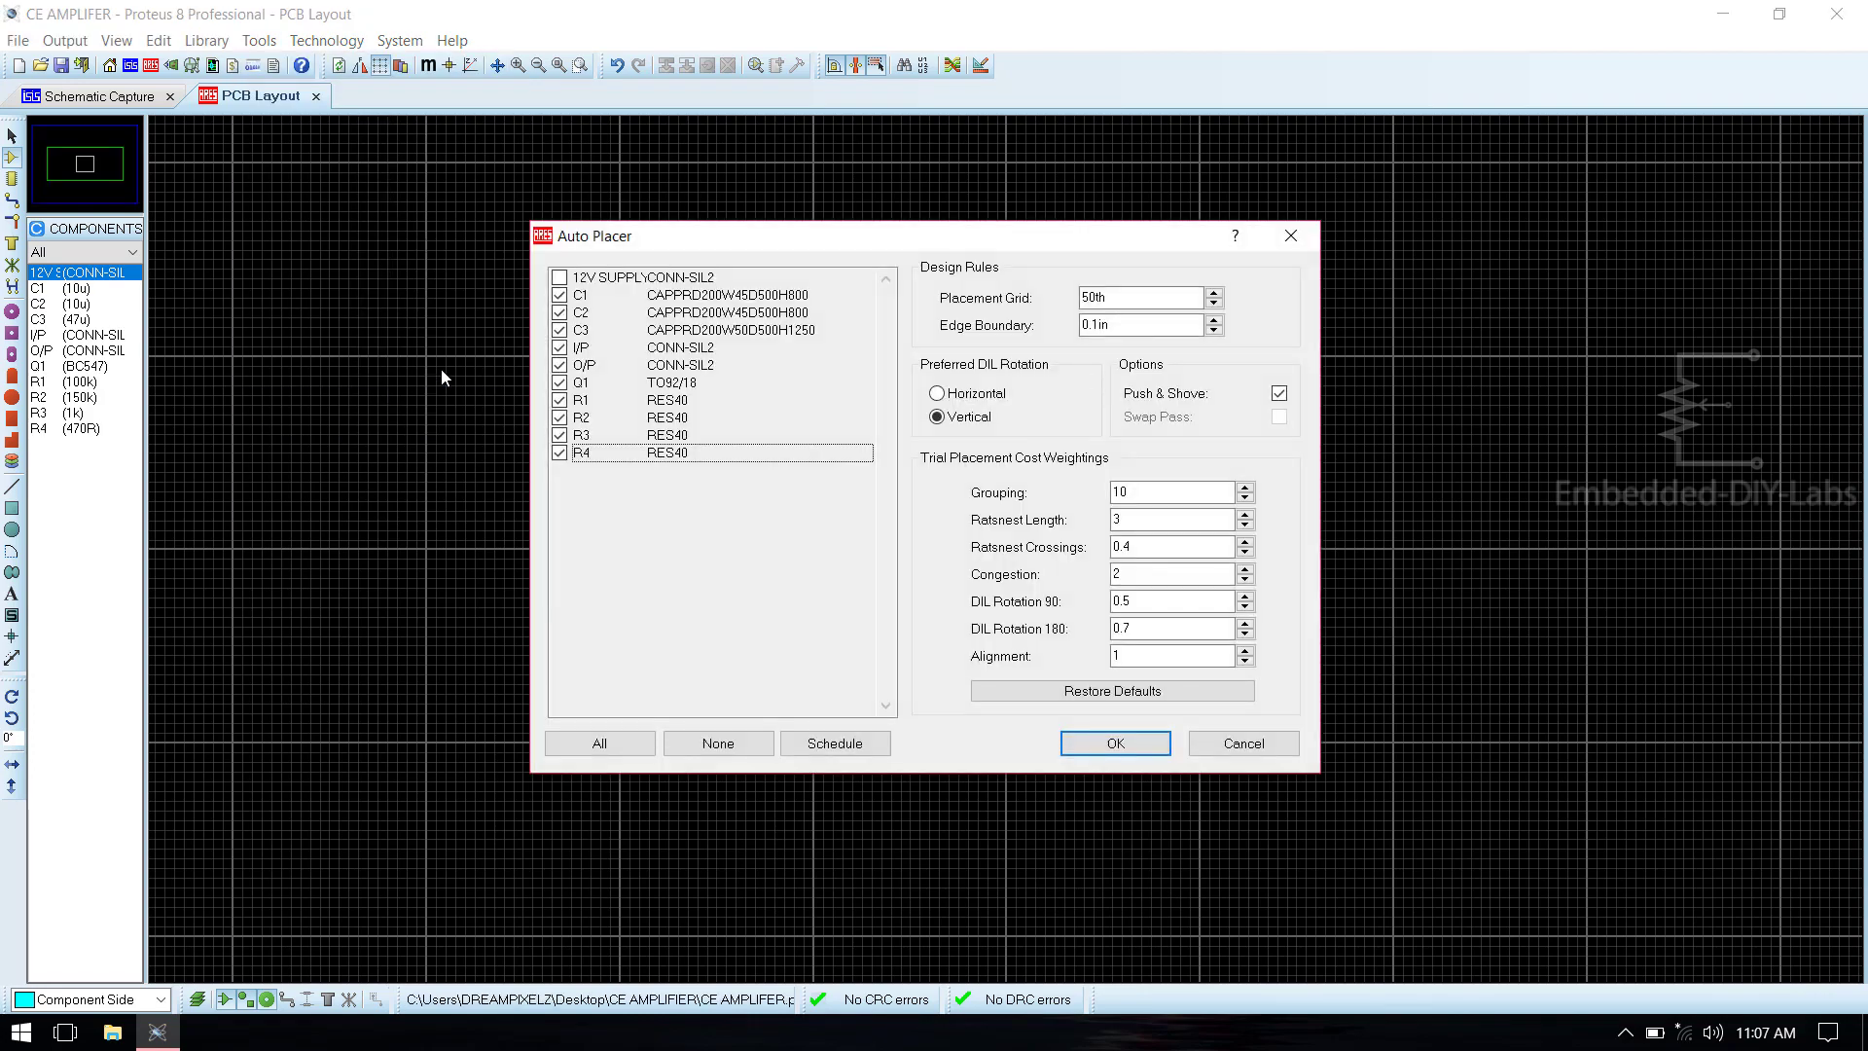
click(561, 278)
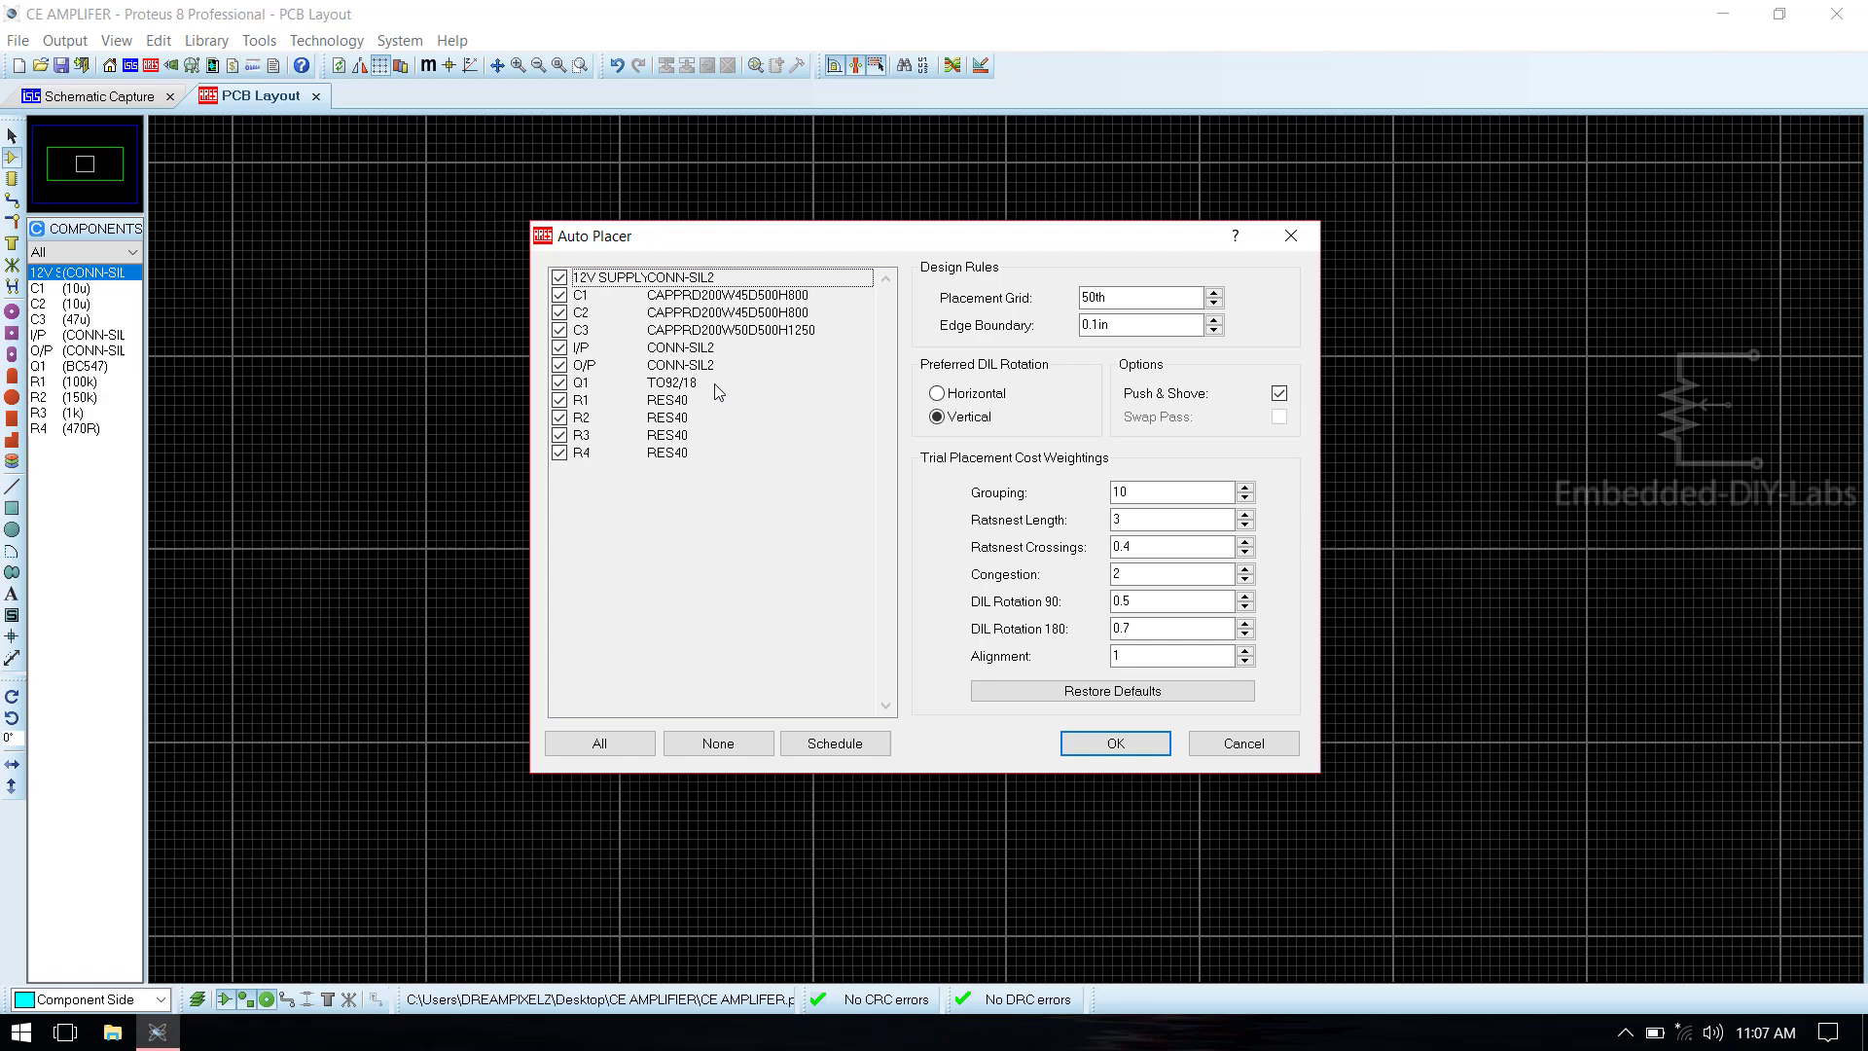
click(1133, 740)
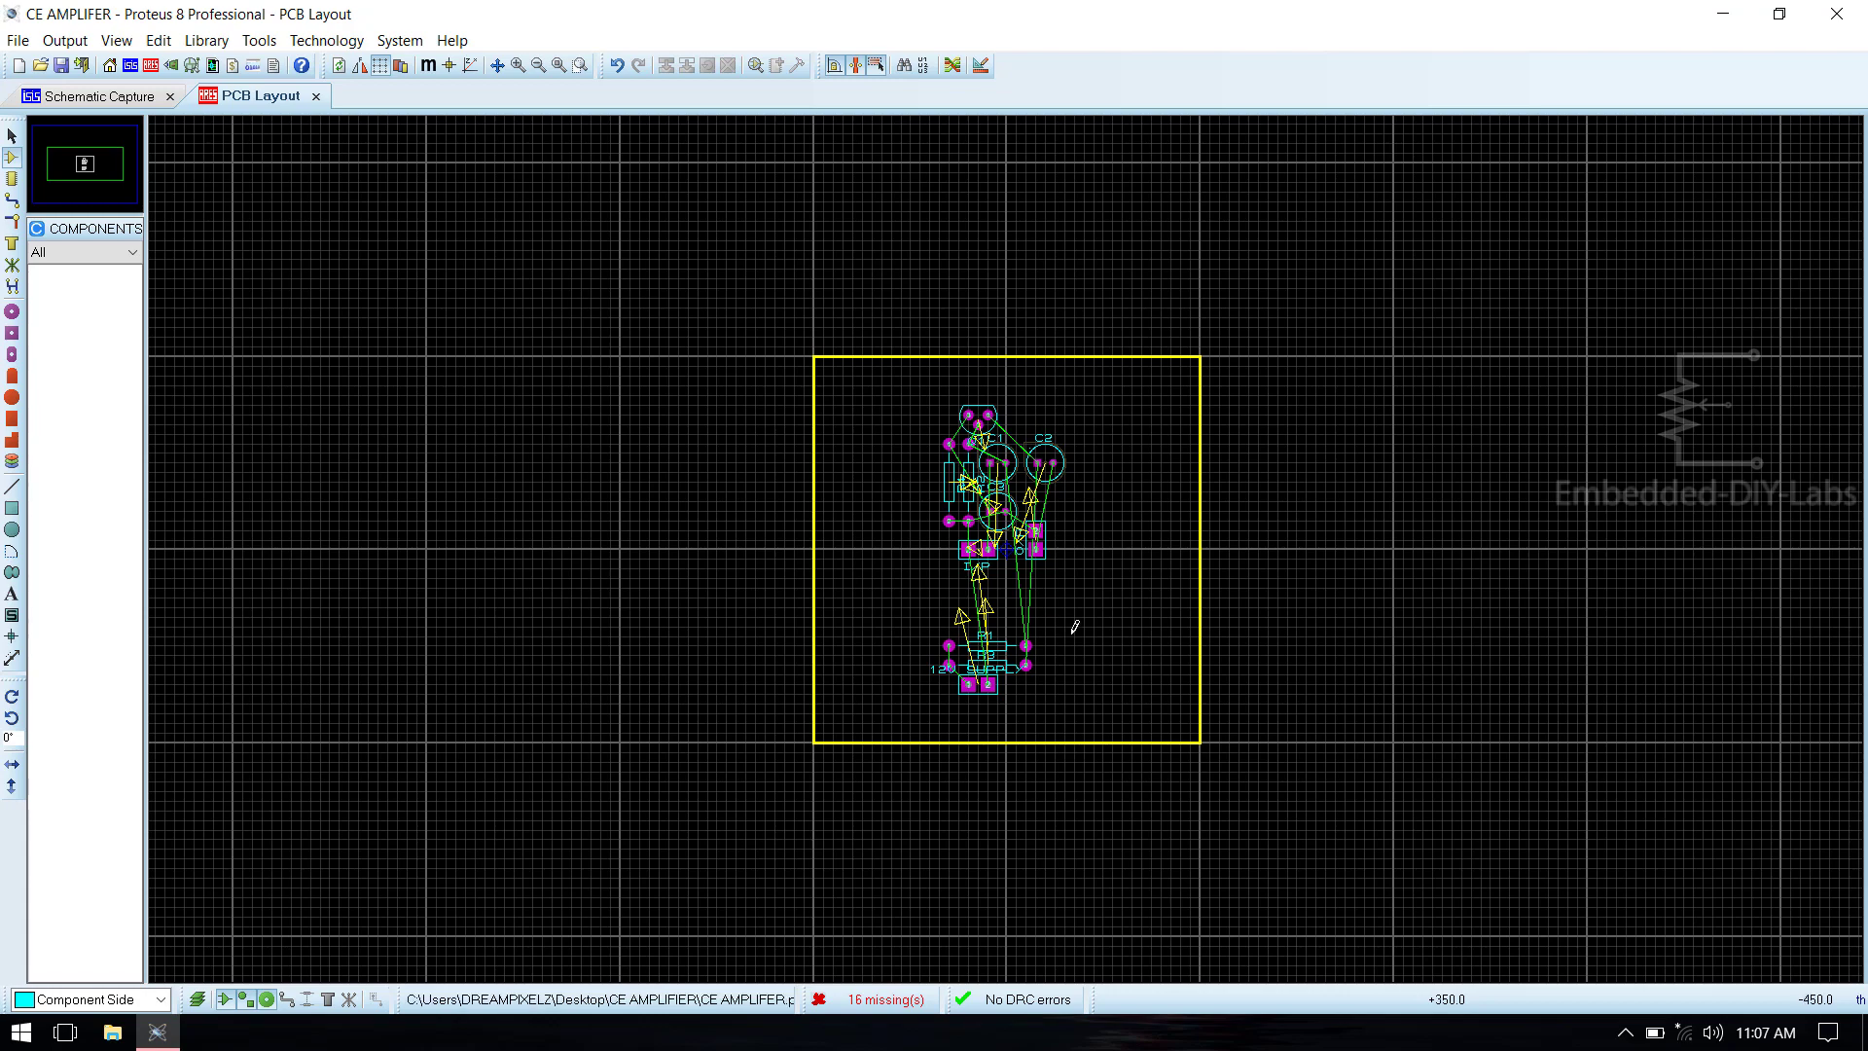
Move the O/P connector to the board's right side and flip it 180 degrees.
scroll(1063, 643, up, 1)
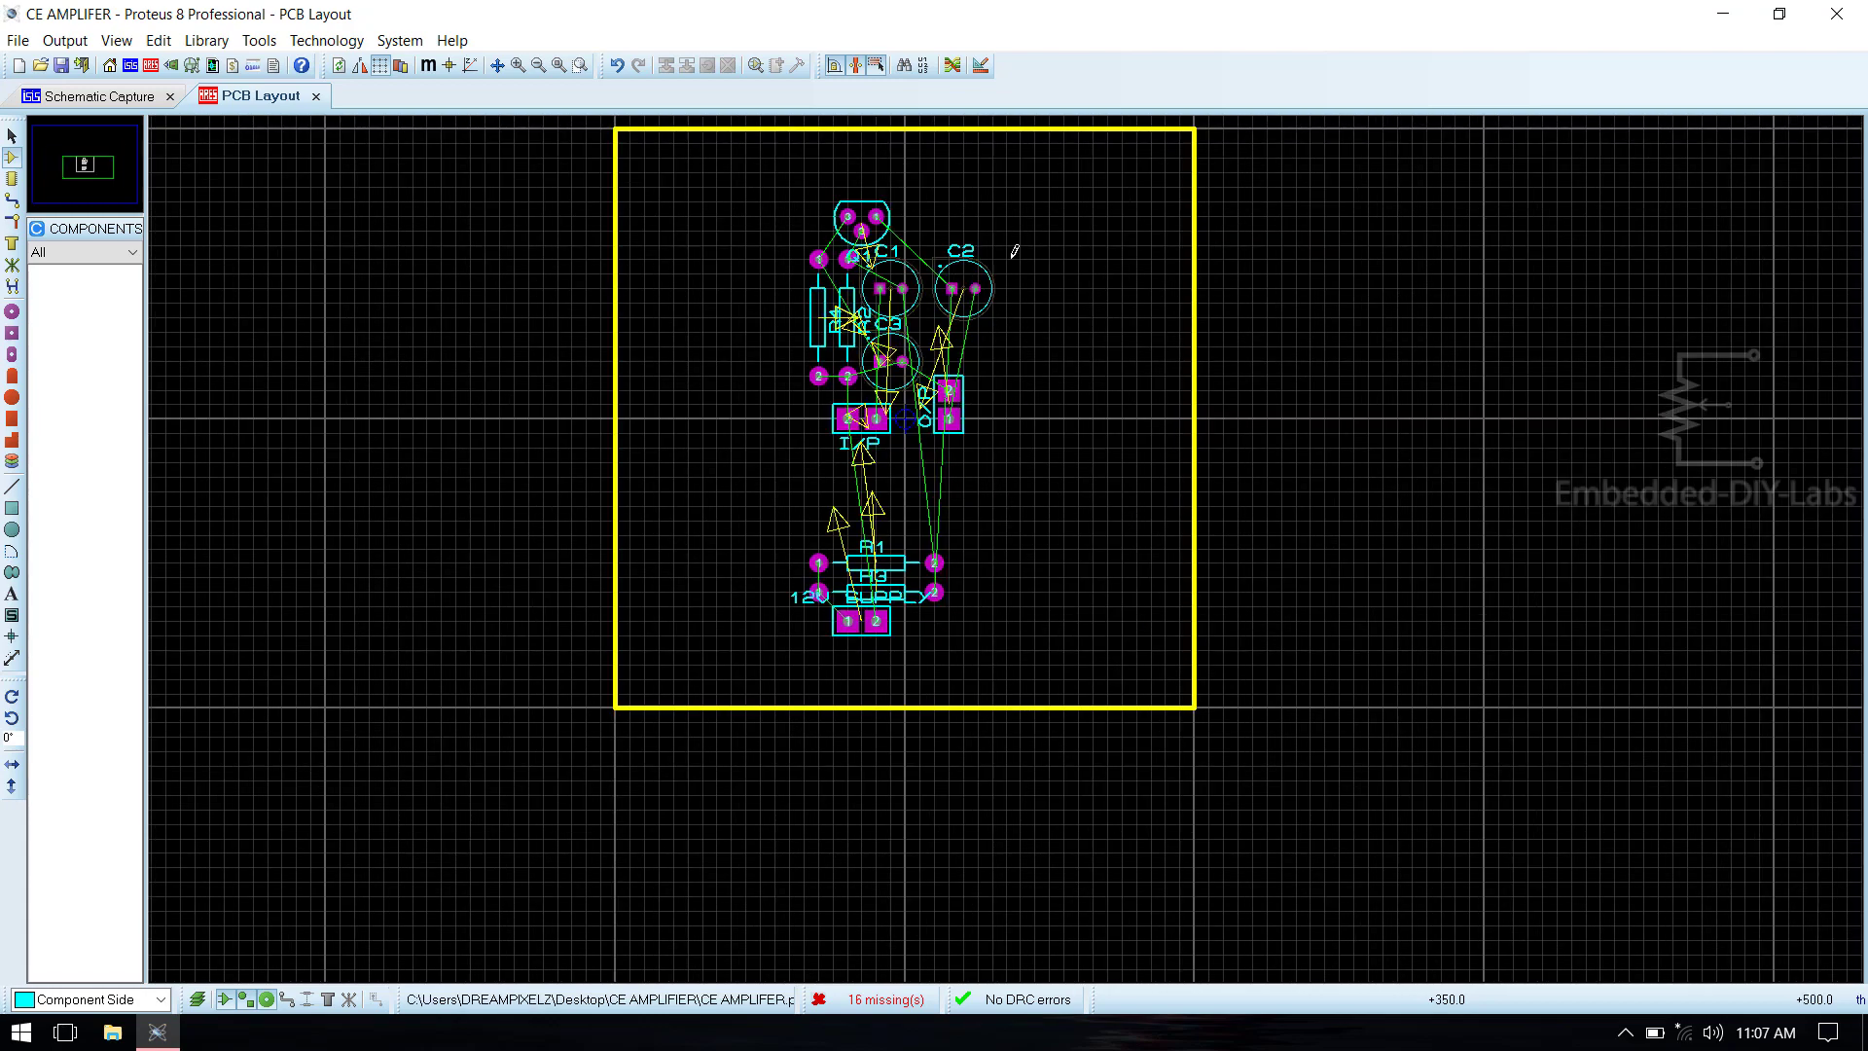
key(F5)
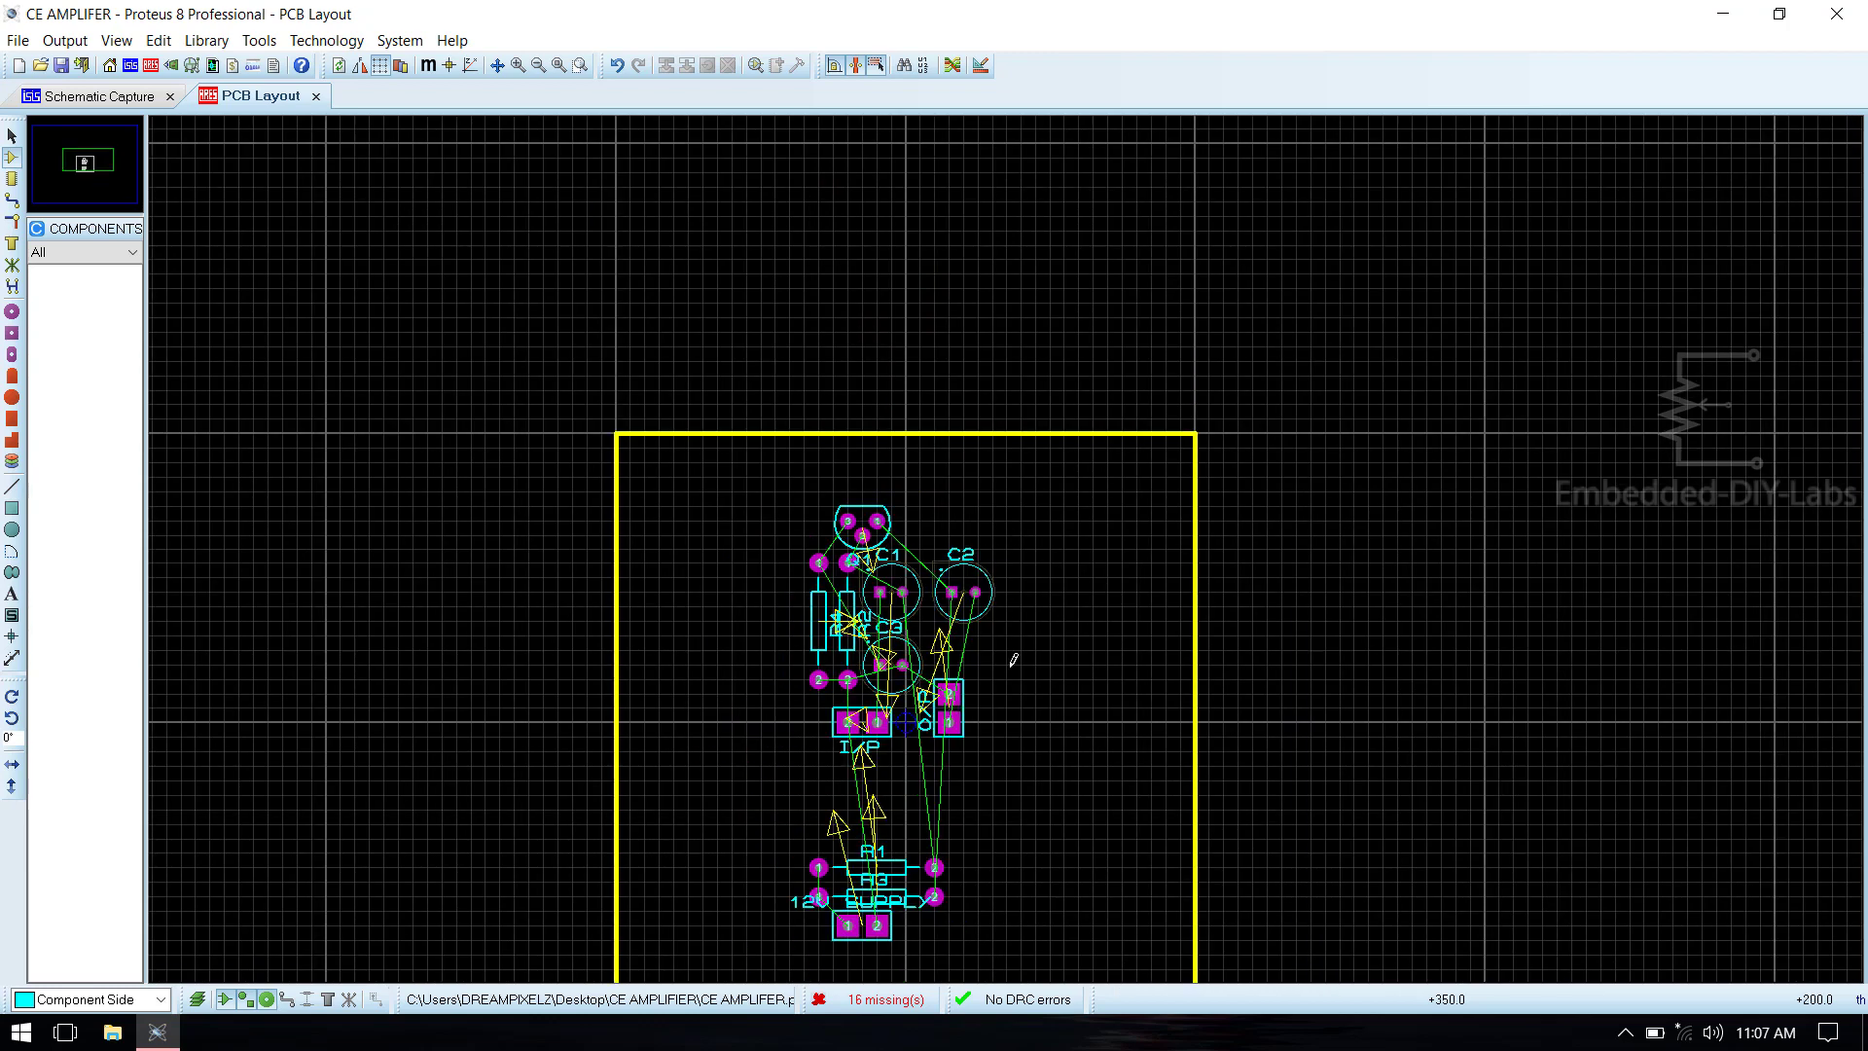
scroll(1010, 618, down, 1)
scroll(997, 670, up, 1)
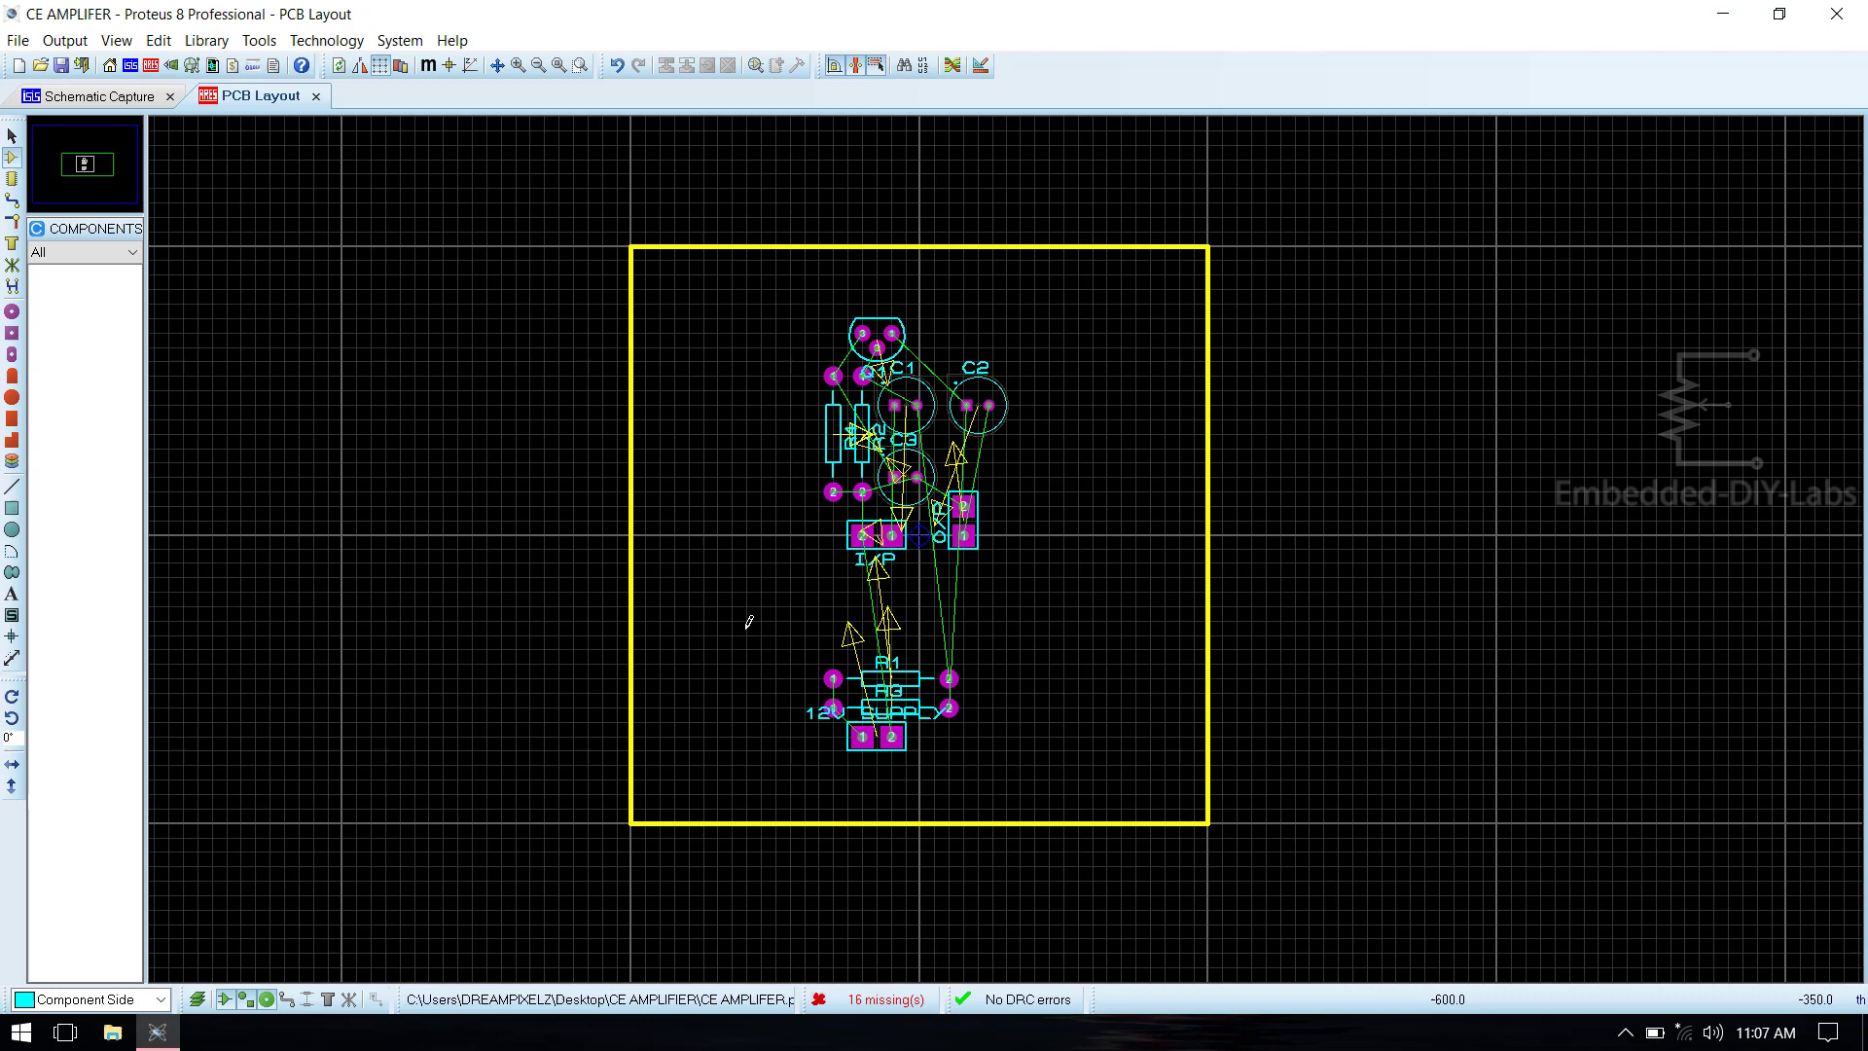
drag(963, 520, 1115, 504)
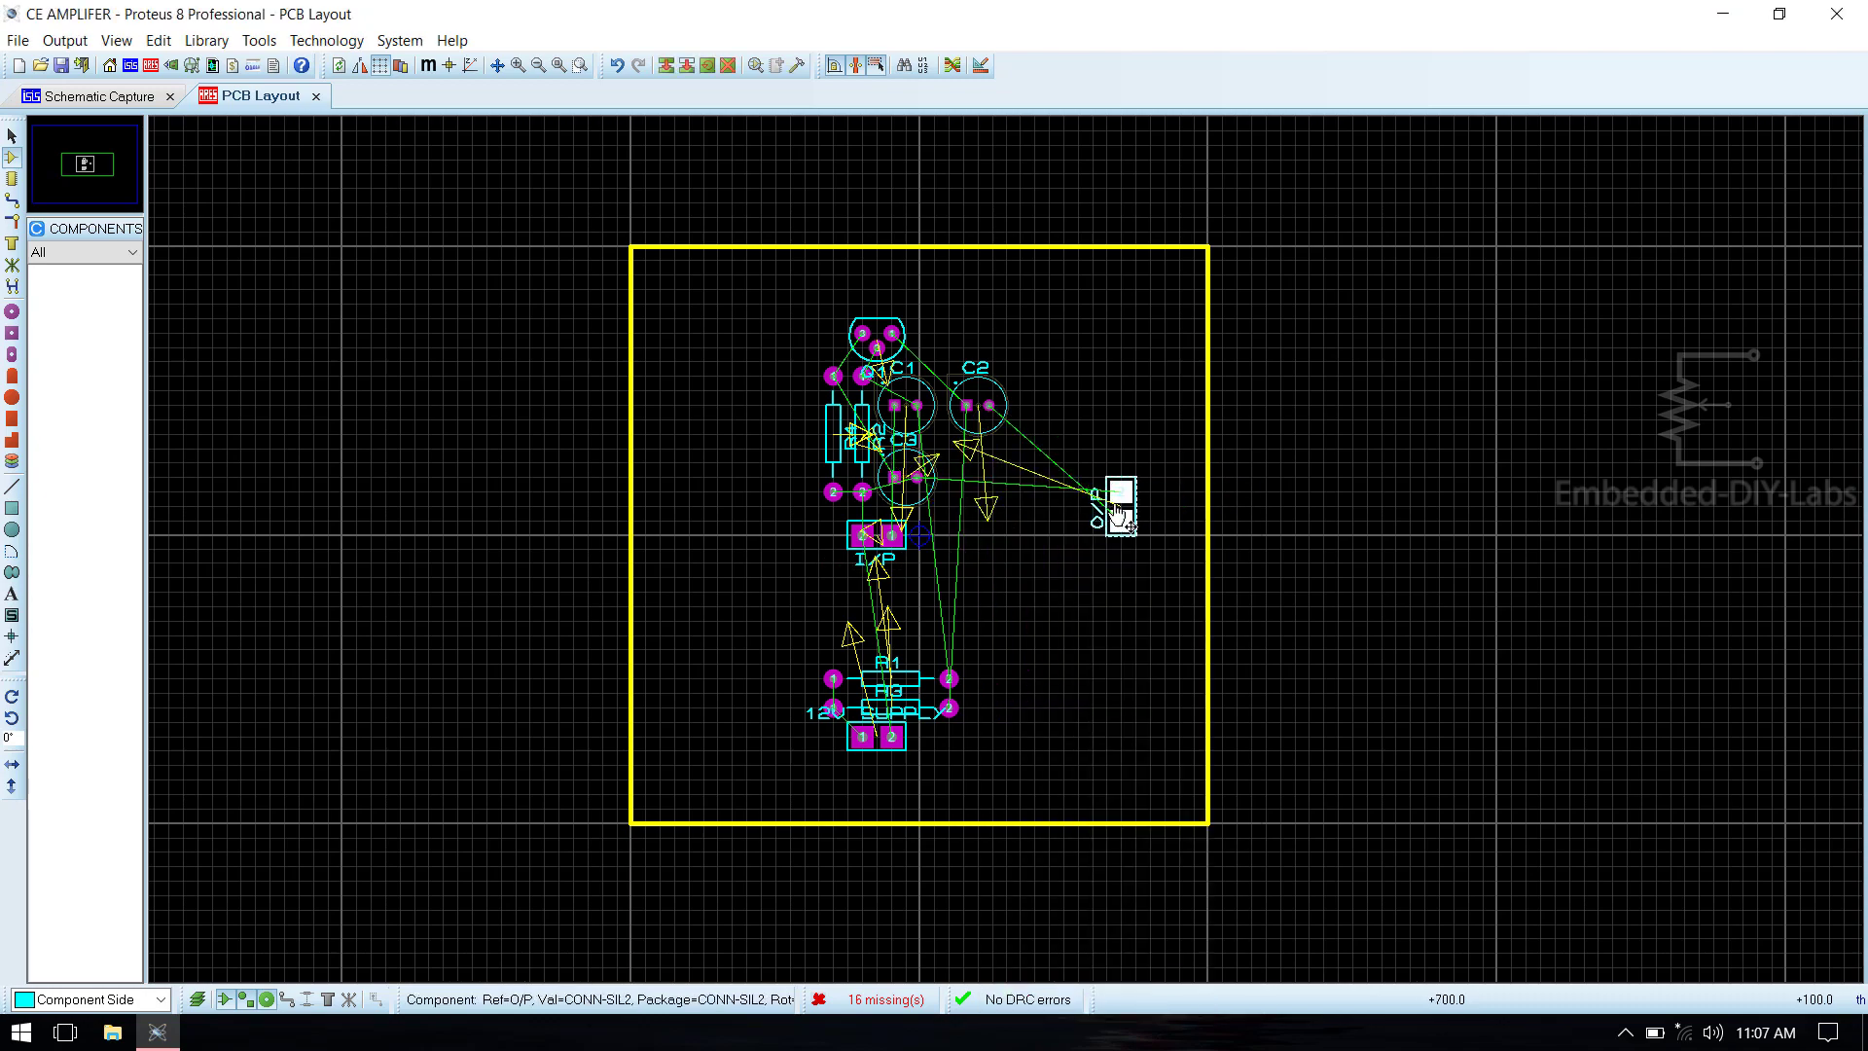
right_click(1124, 486)
click(1209, 638)
Move R1 and R3 up beside Q1, stand them vertical, and put 12V SUPPLY beside them.
drag(805, 640, 741, 421)
right_click(747, 423)
click(749, 550)
drag(749, 550, 778, 493)
right_click(765, 409)
click(833, 471)
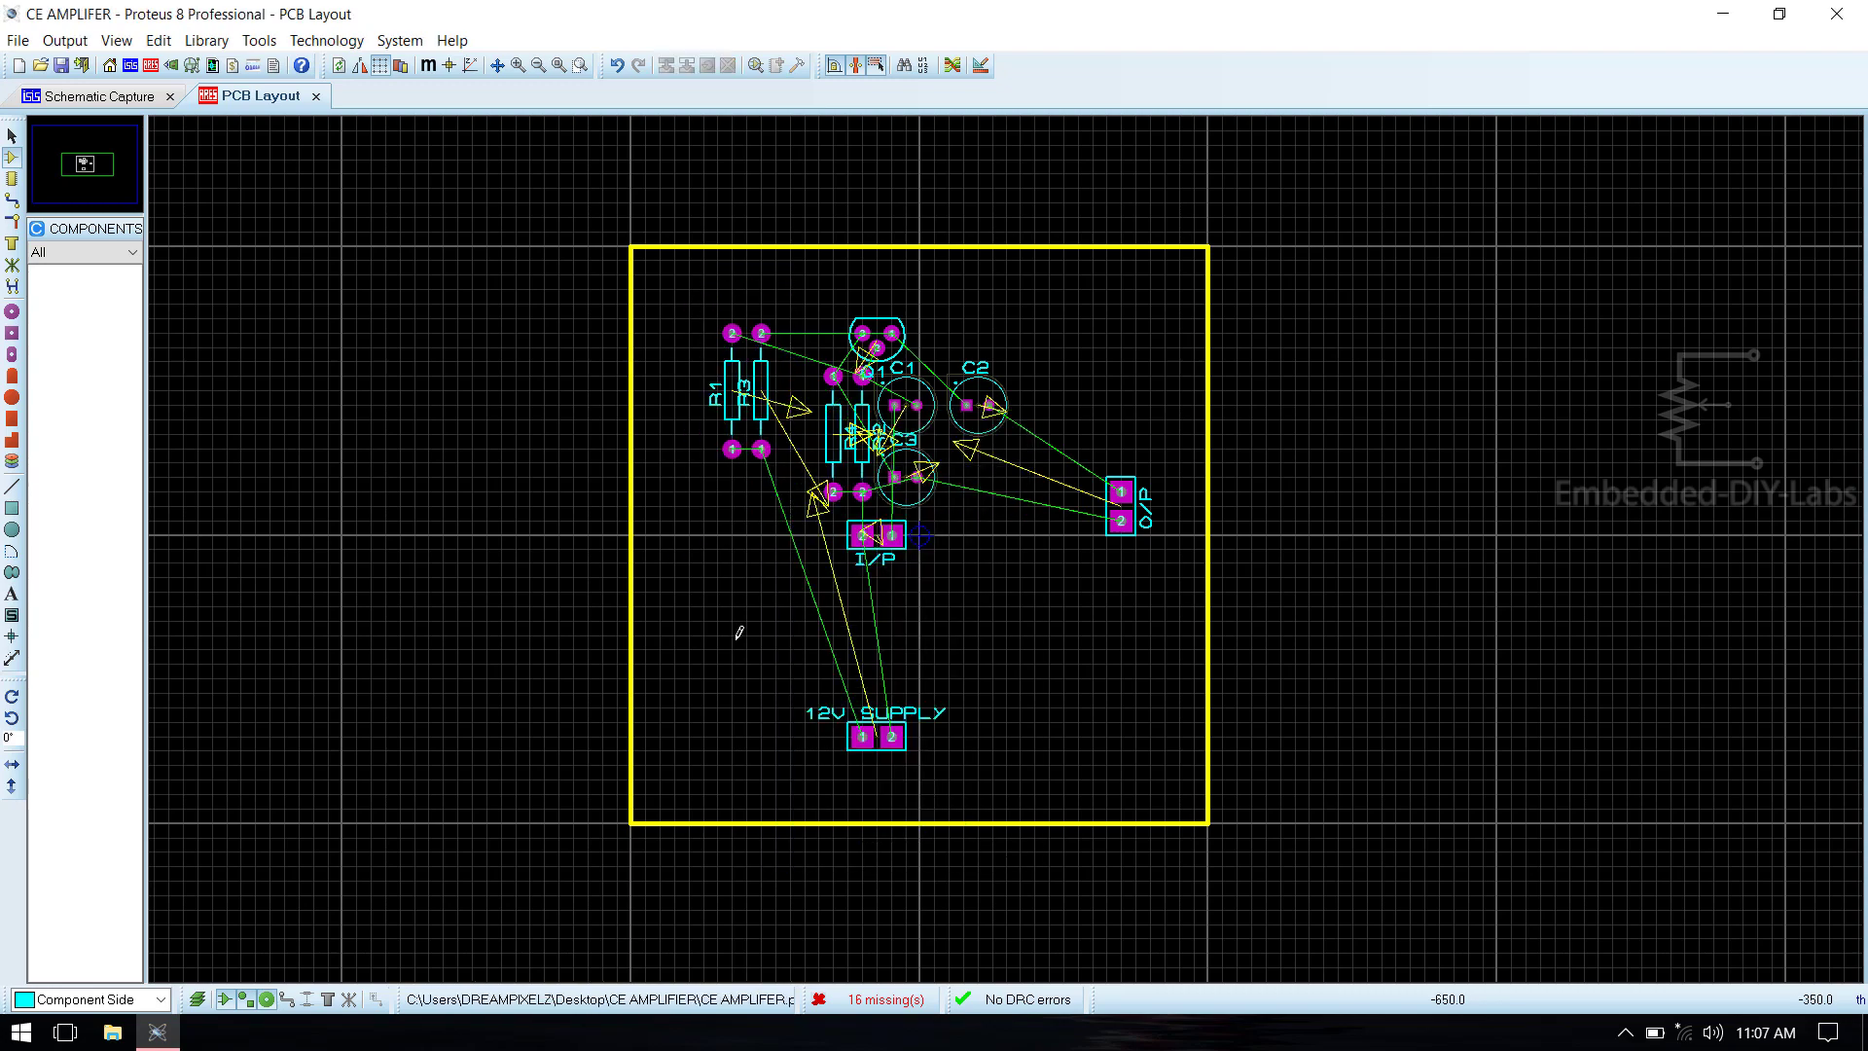
drag(875, 736, 746, 535)
Raise C2 on the board, place the O/P connector beside it, and save.
click(1137, 577)
drag(1136, 577, 1108, 476)
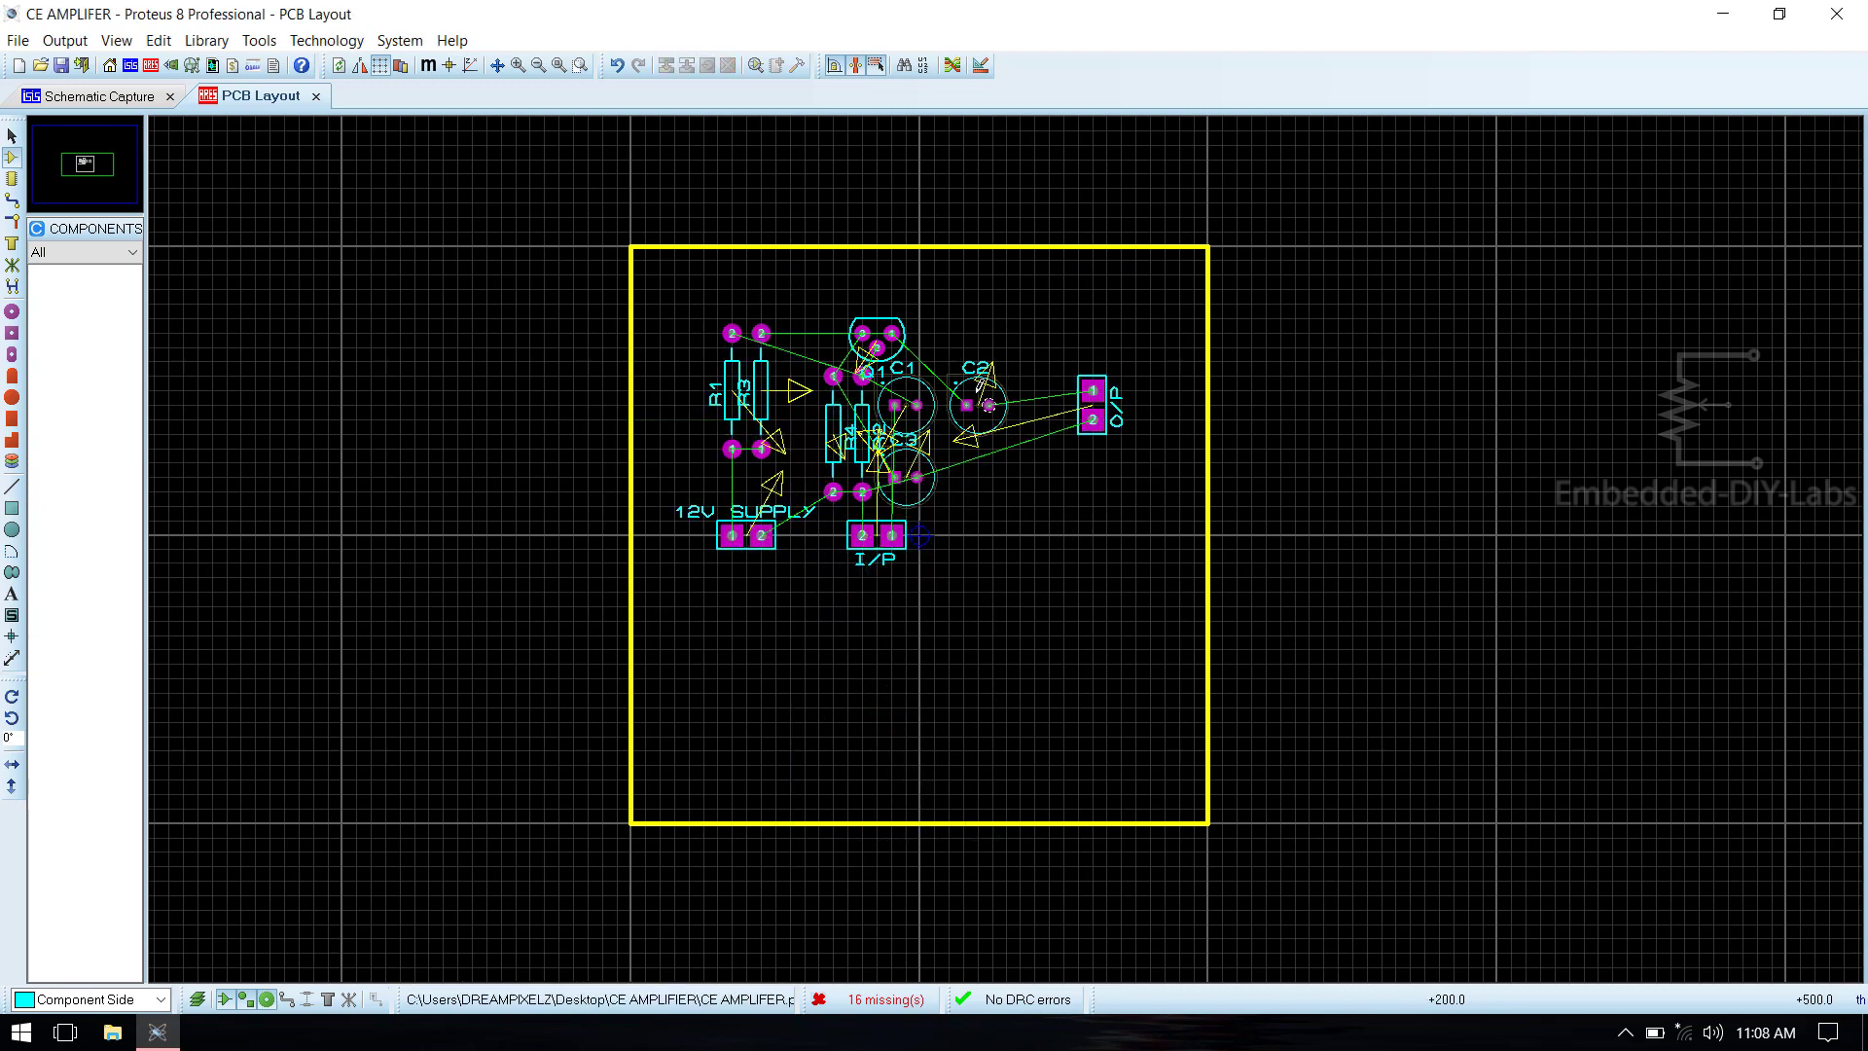
right_click(990, 379)
key(Escape)
click(1010, 392)
click(976, 333)
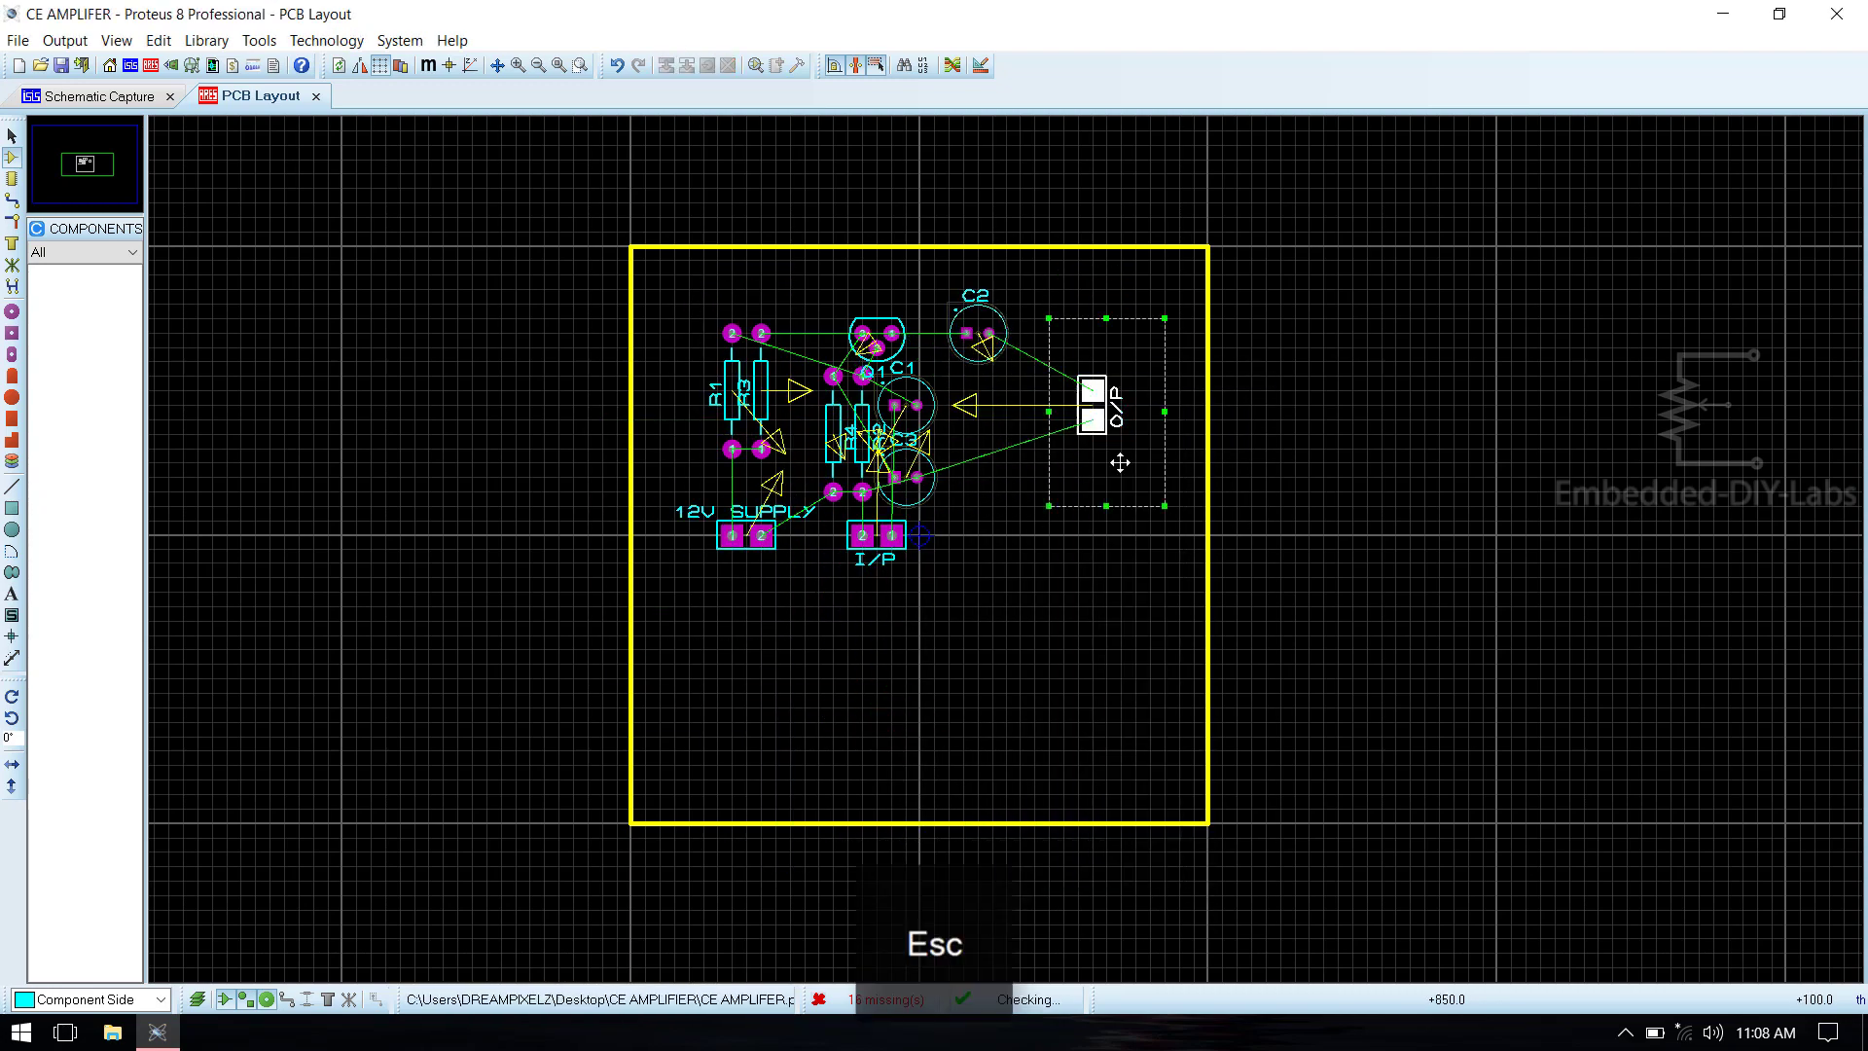
drag(1093, 418, 1001, 419)
key(ctrl+s)
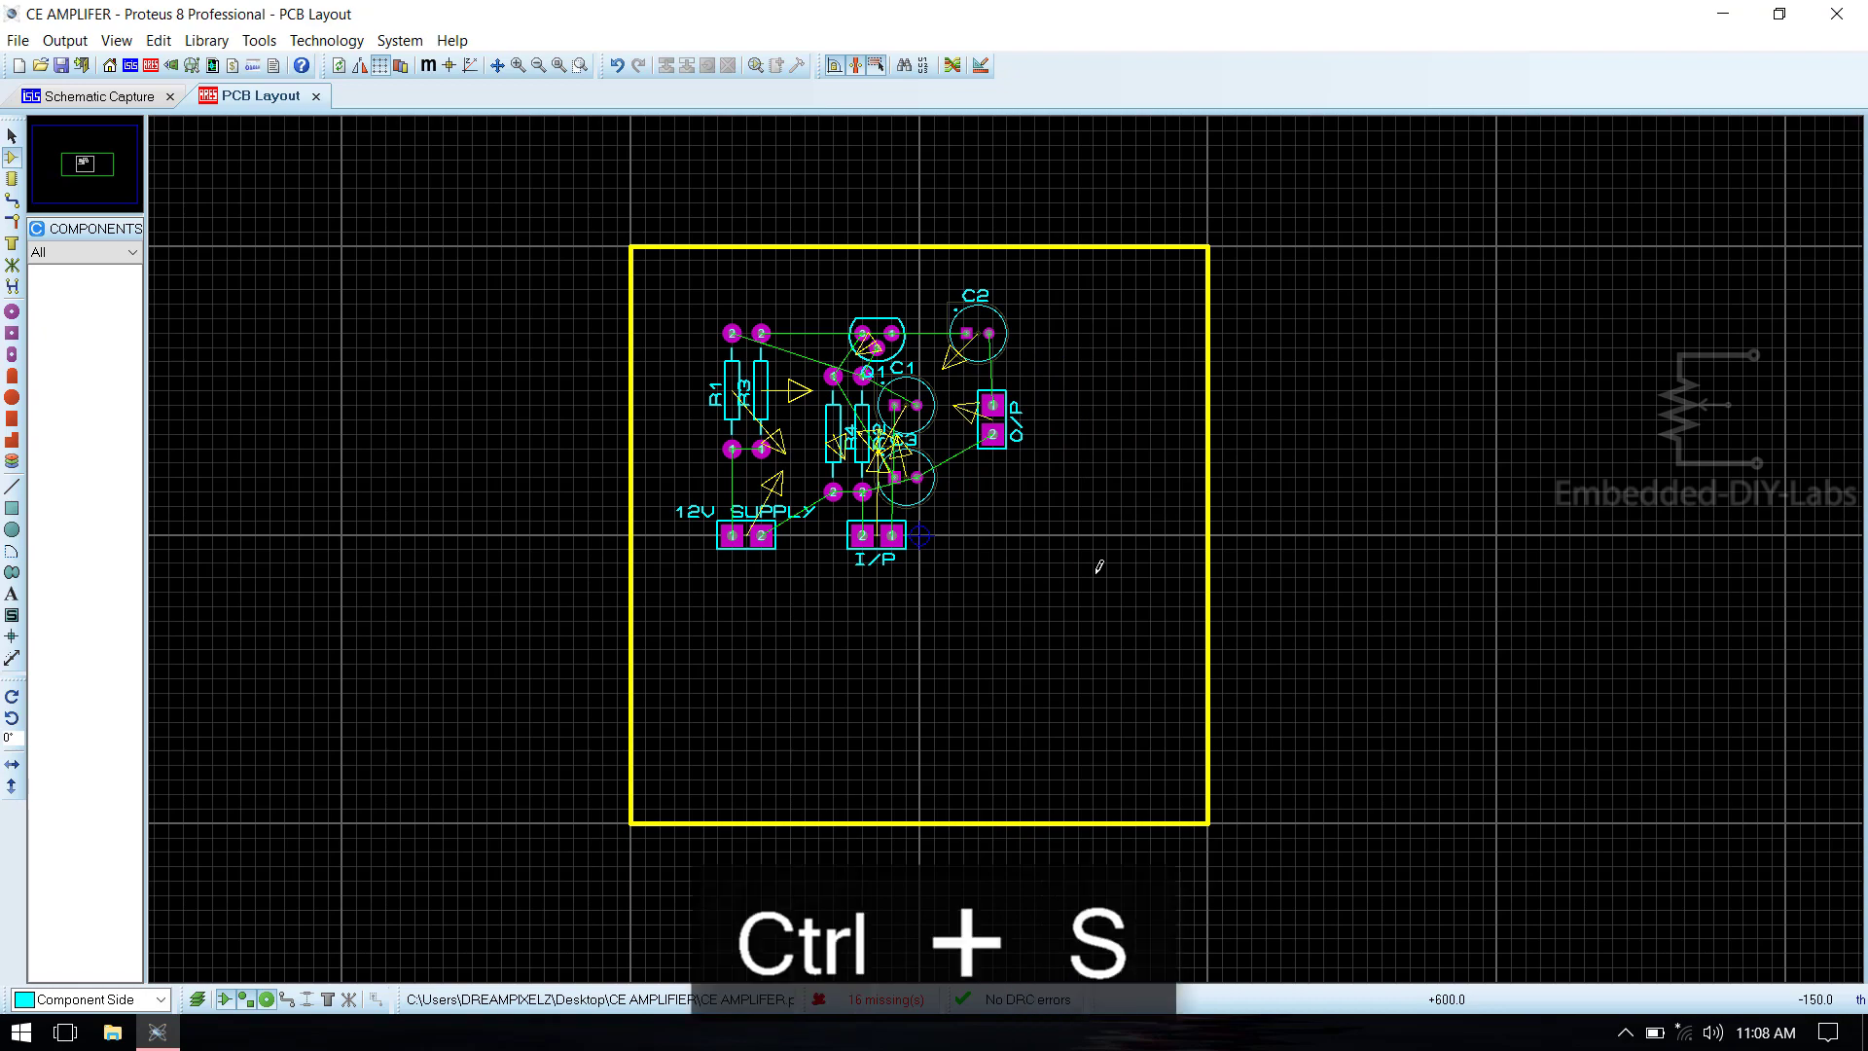
Move the 12V SUPPLY and I/P labels below their connectors and switch the grid to metric.
drag(744, 511, 744, 567)
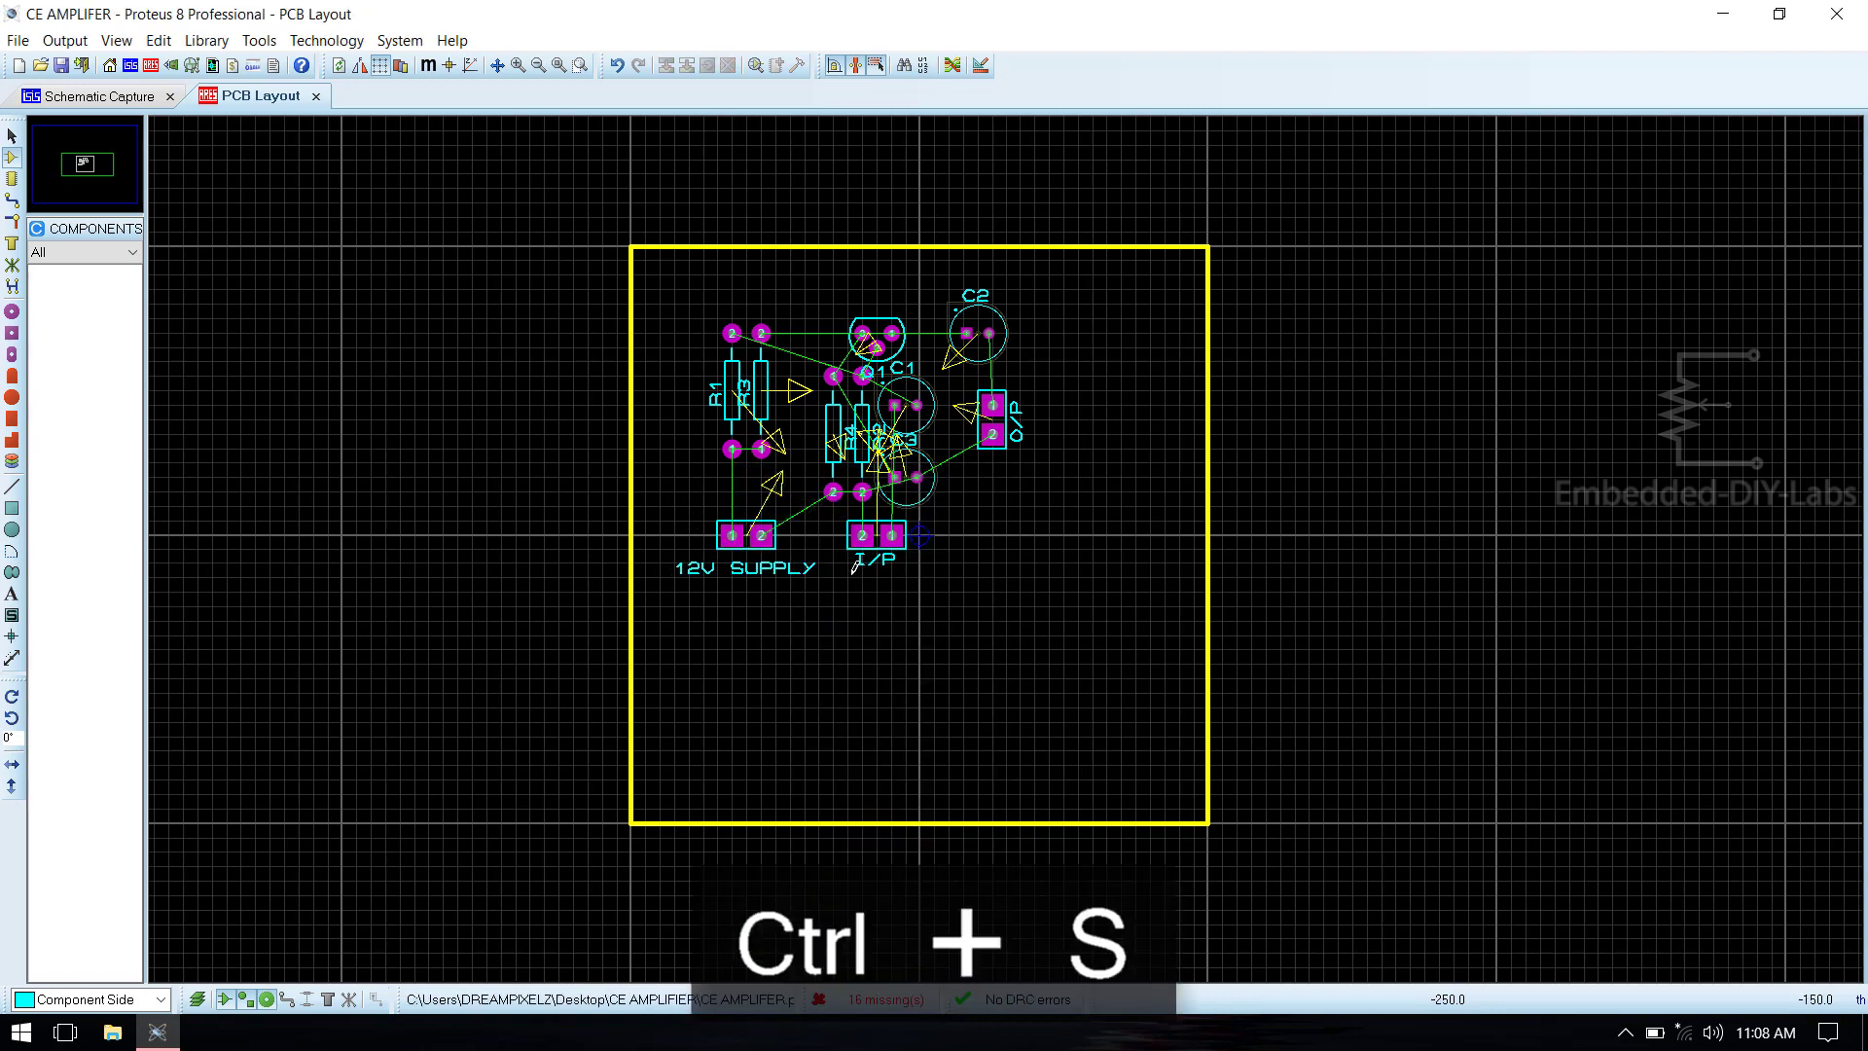
drag(876, 564, 876, 574)
scroll(909, 585, up, 2)
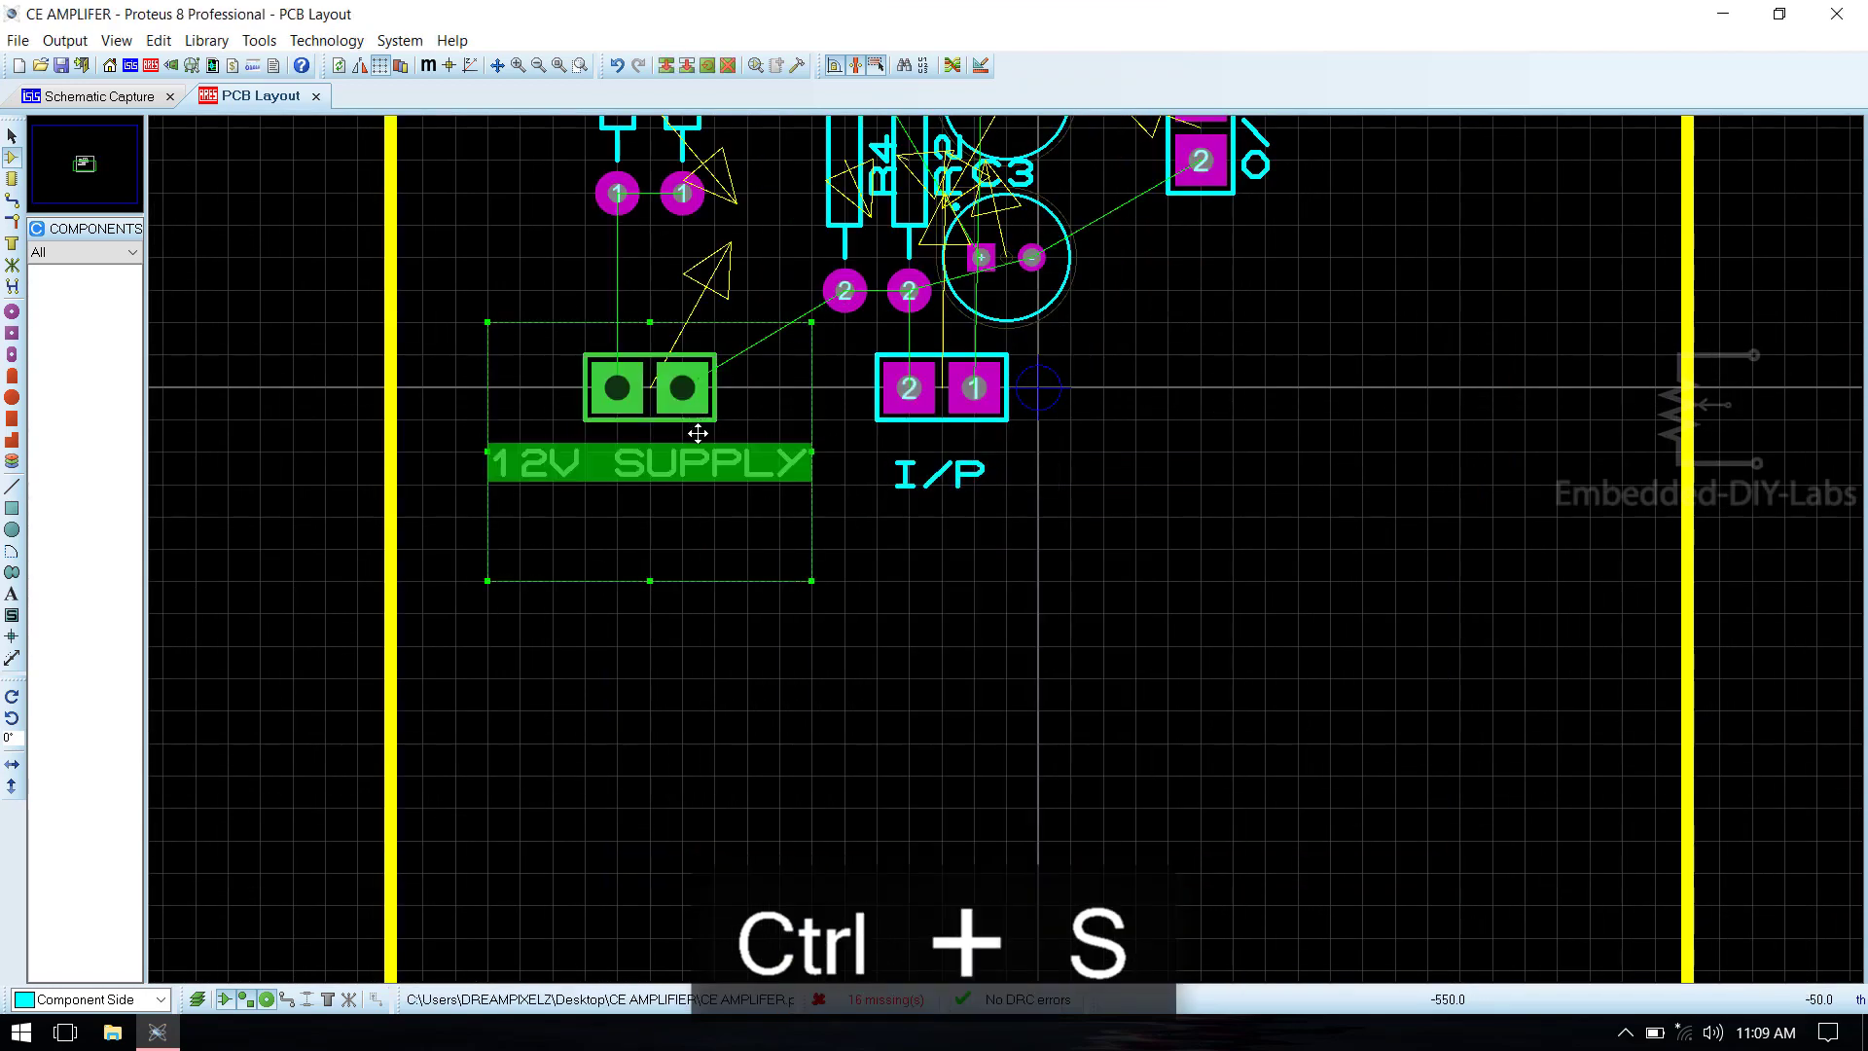
click(432, 66)
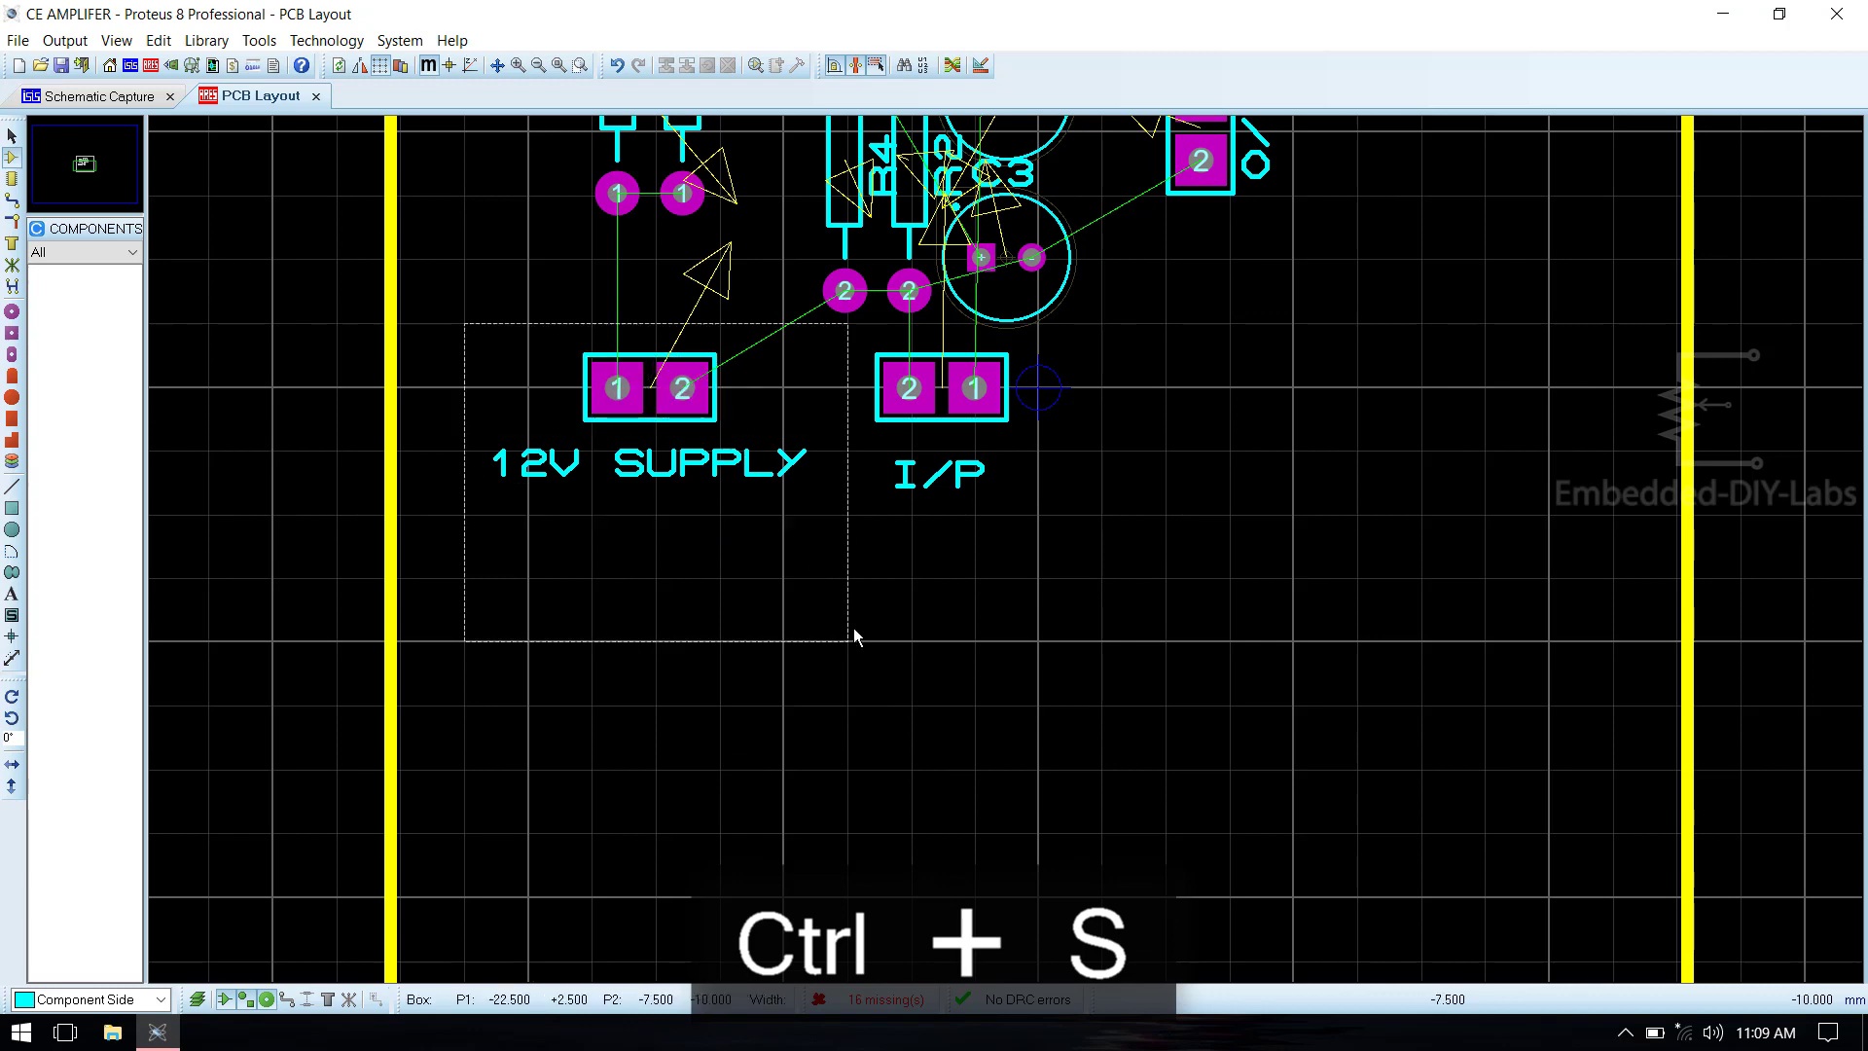
scroll(1193, 477, down, 2)
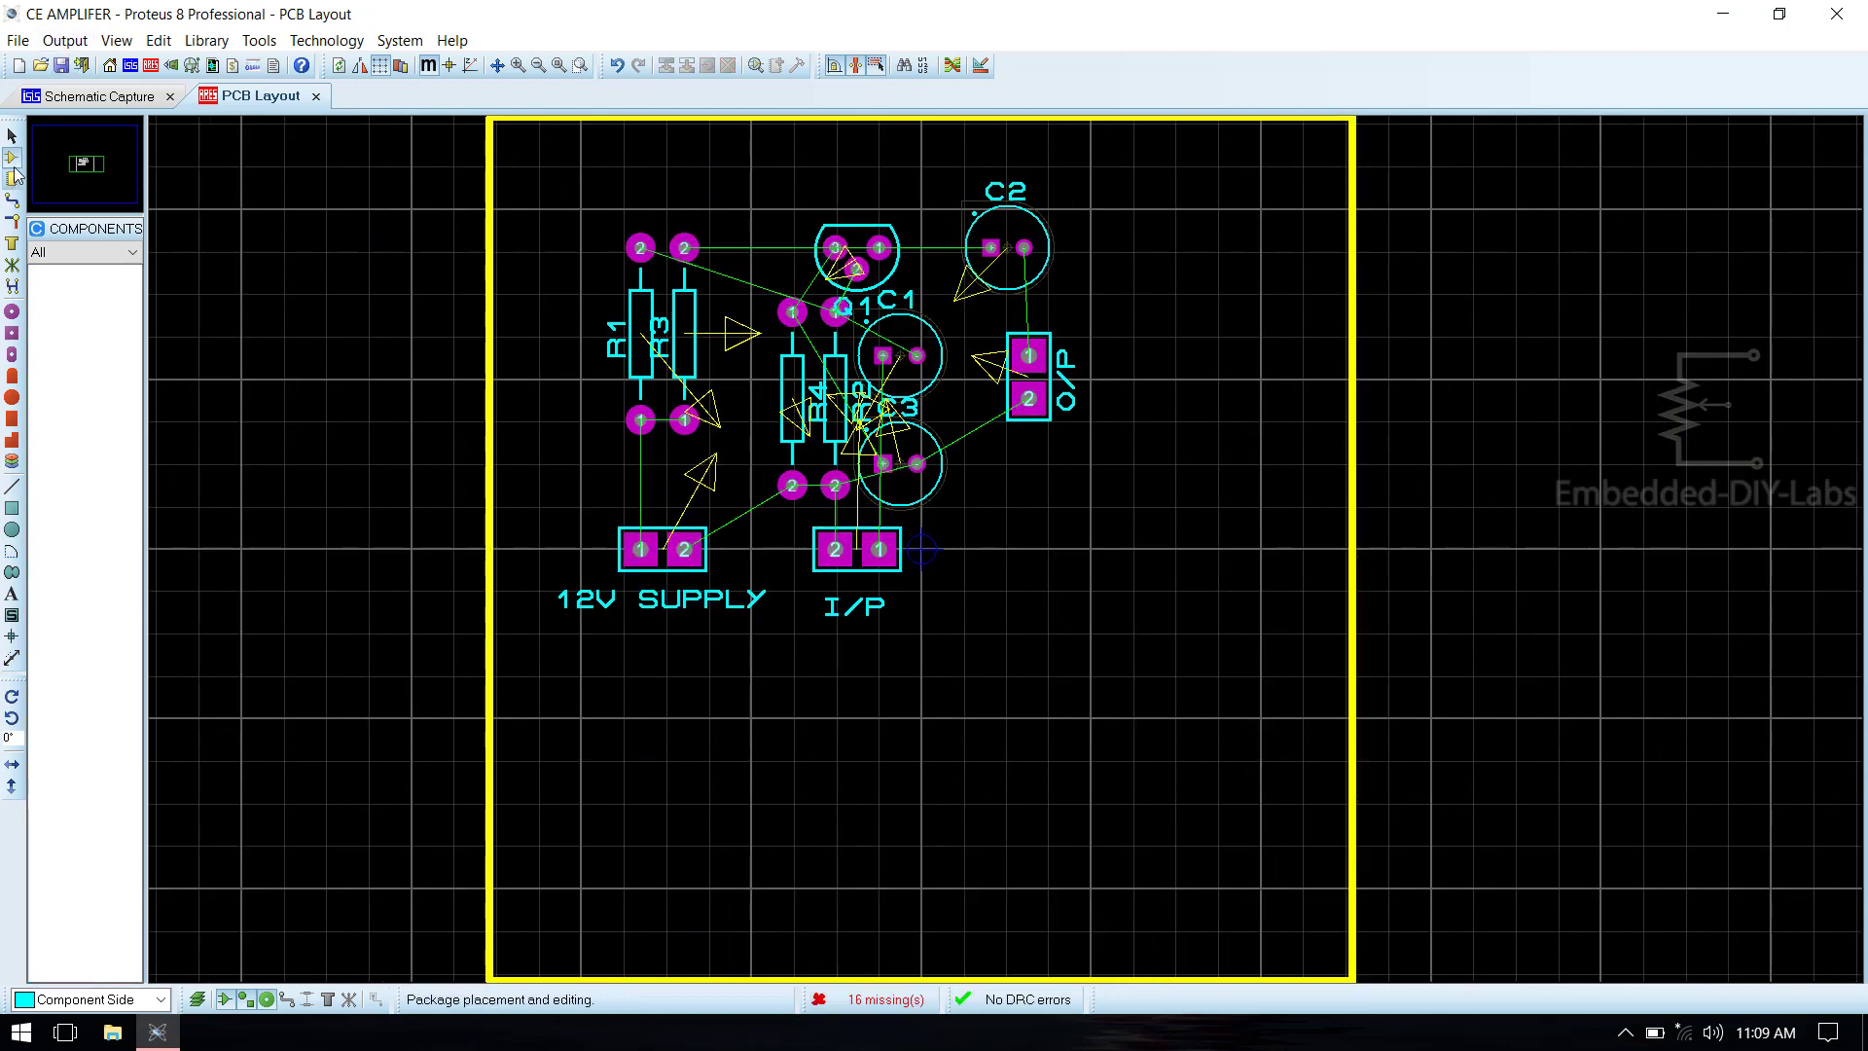
Shrink and shift the board outline to fit tightly around the parts, then save.
click(11, 136)
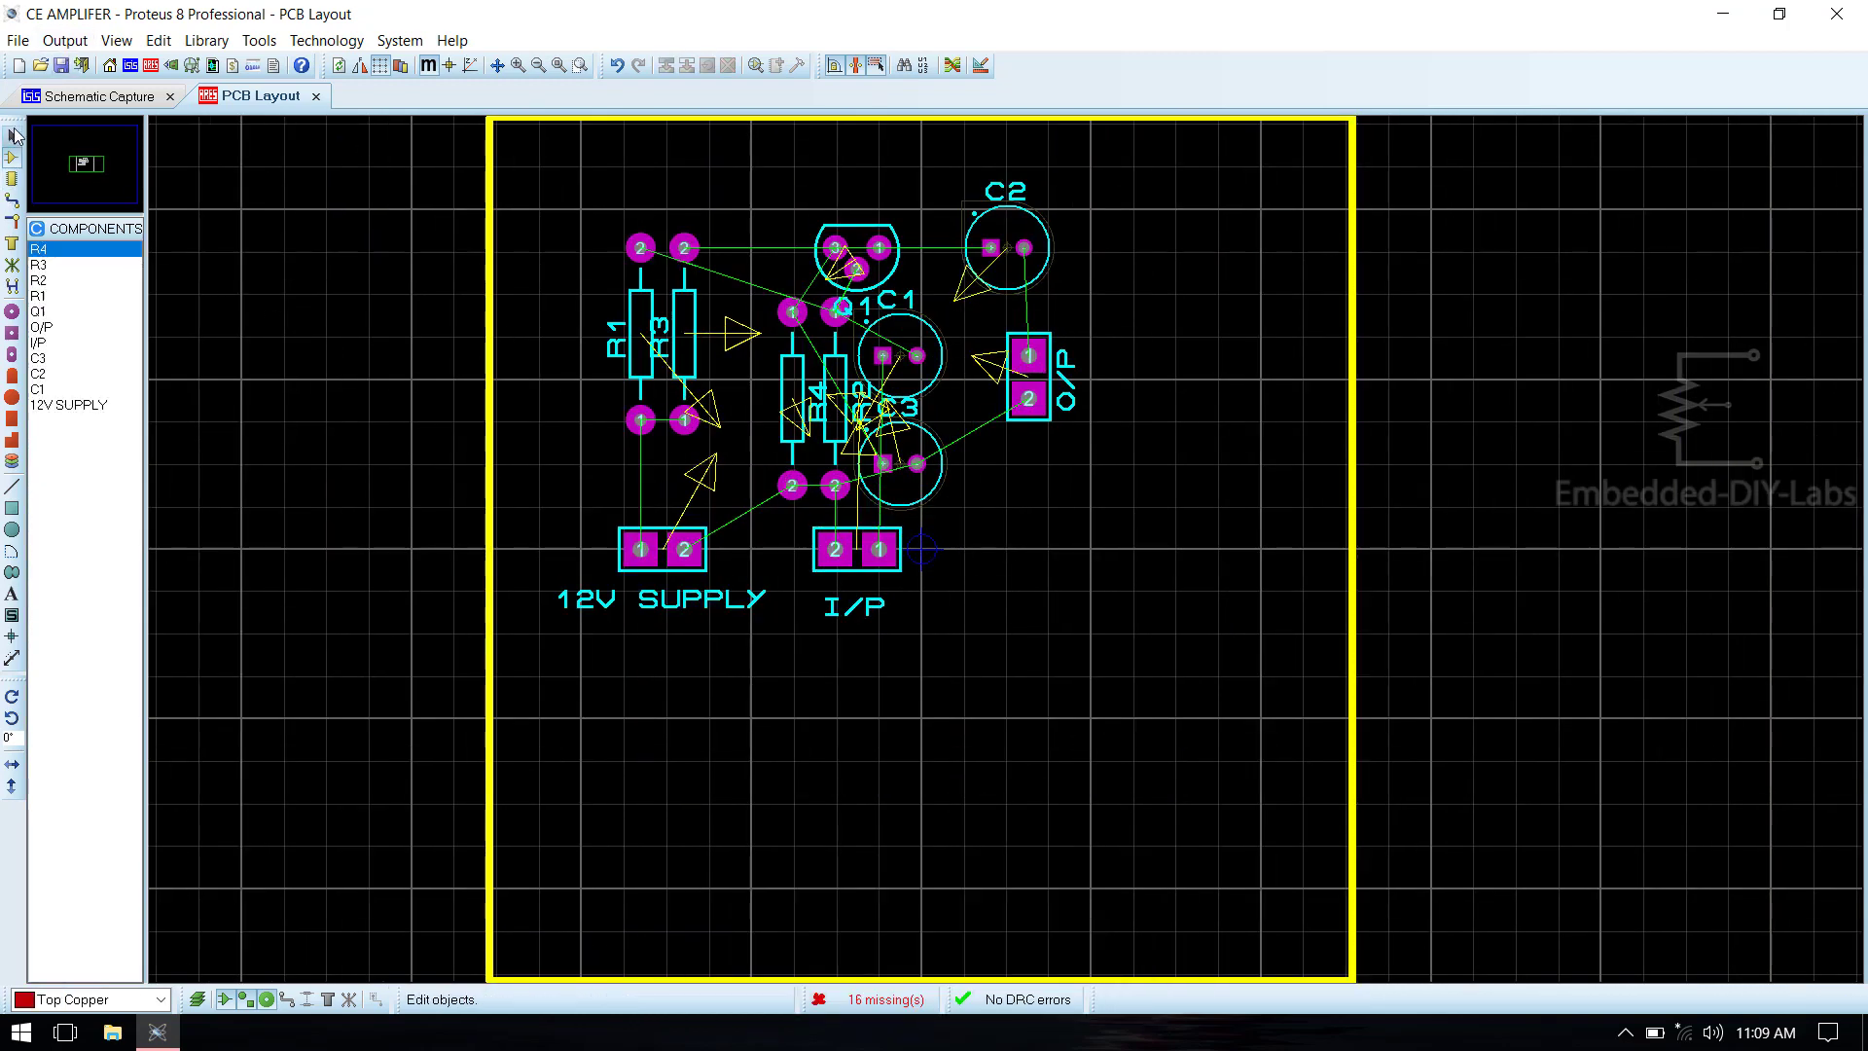
click(1352, 394)
scroll(1373, 471, down, 1)
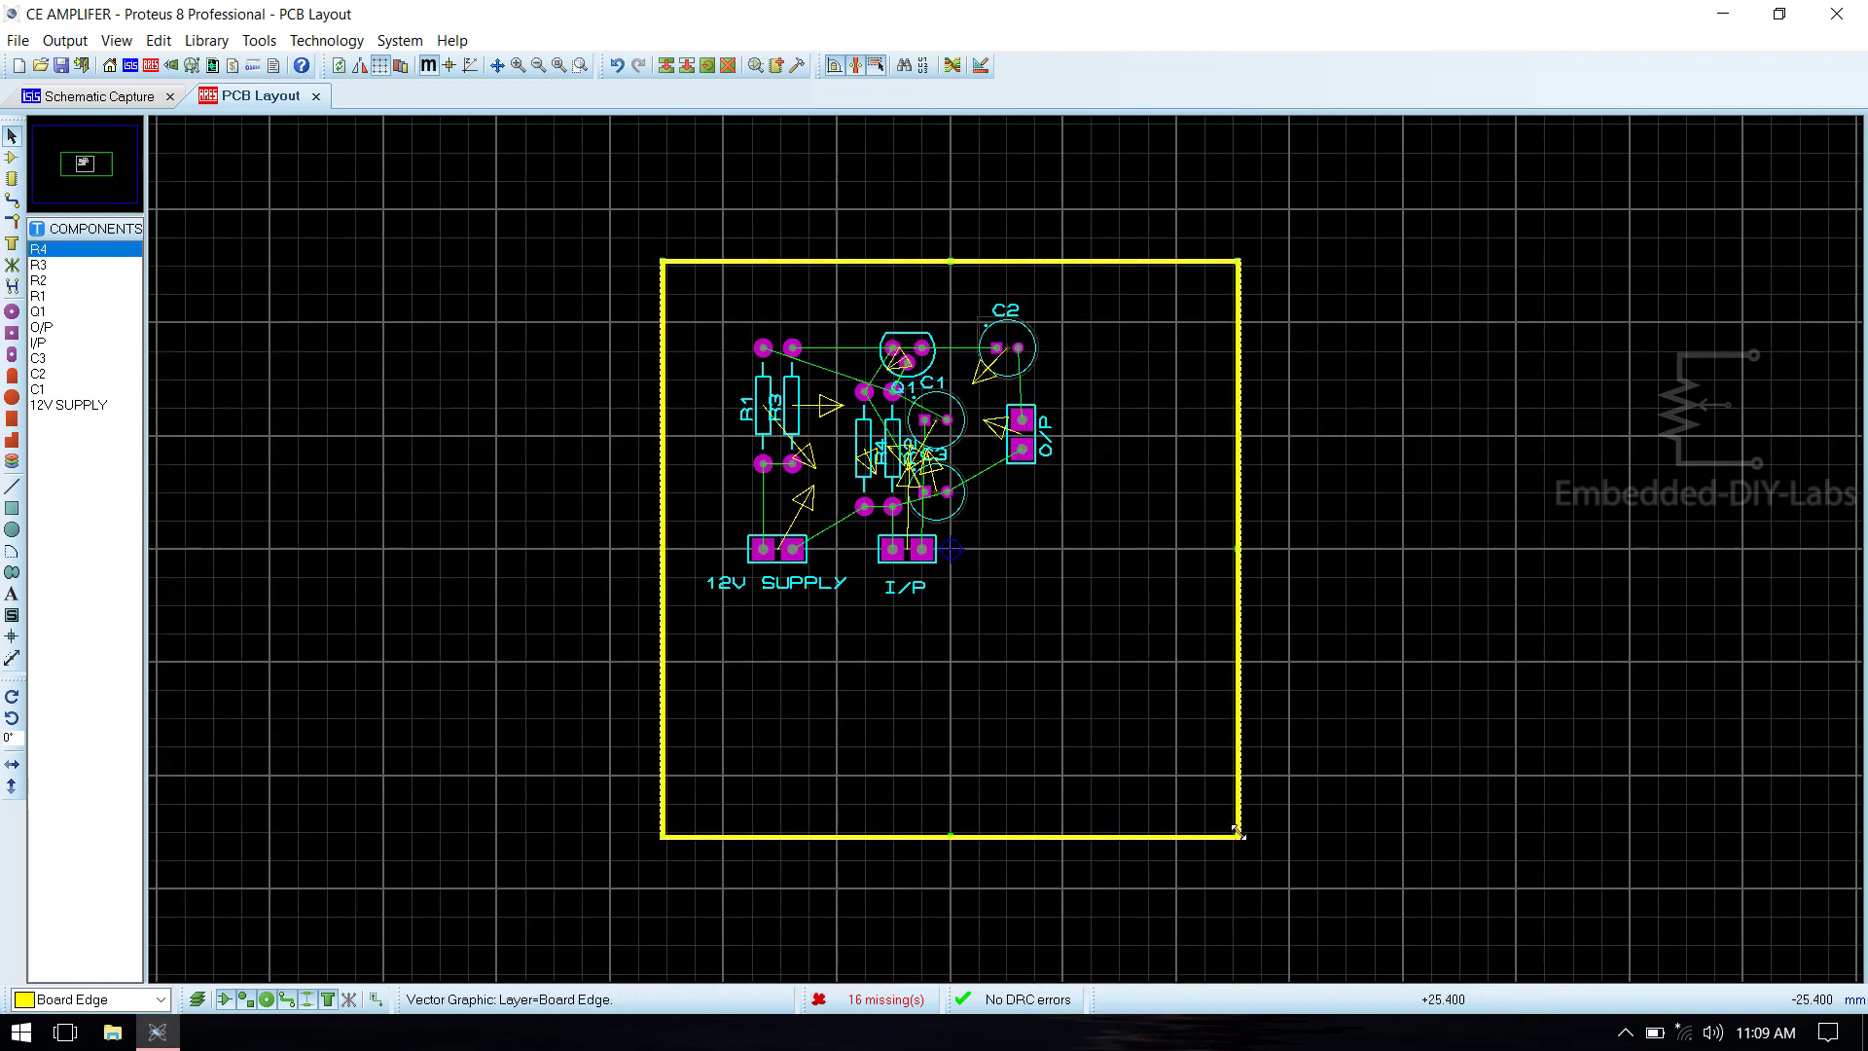
drag(1234, 835, 1097, 639)
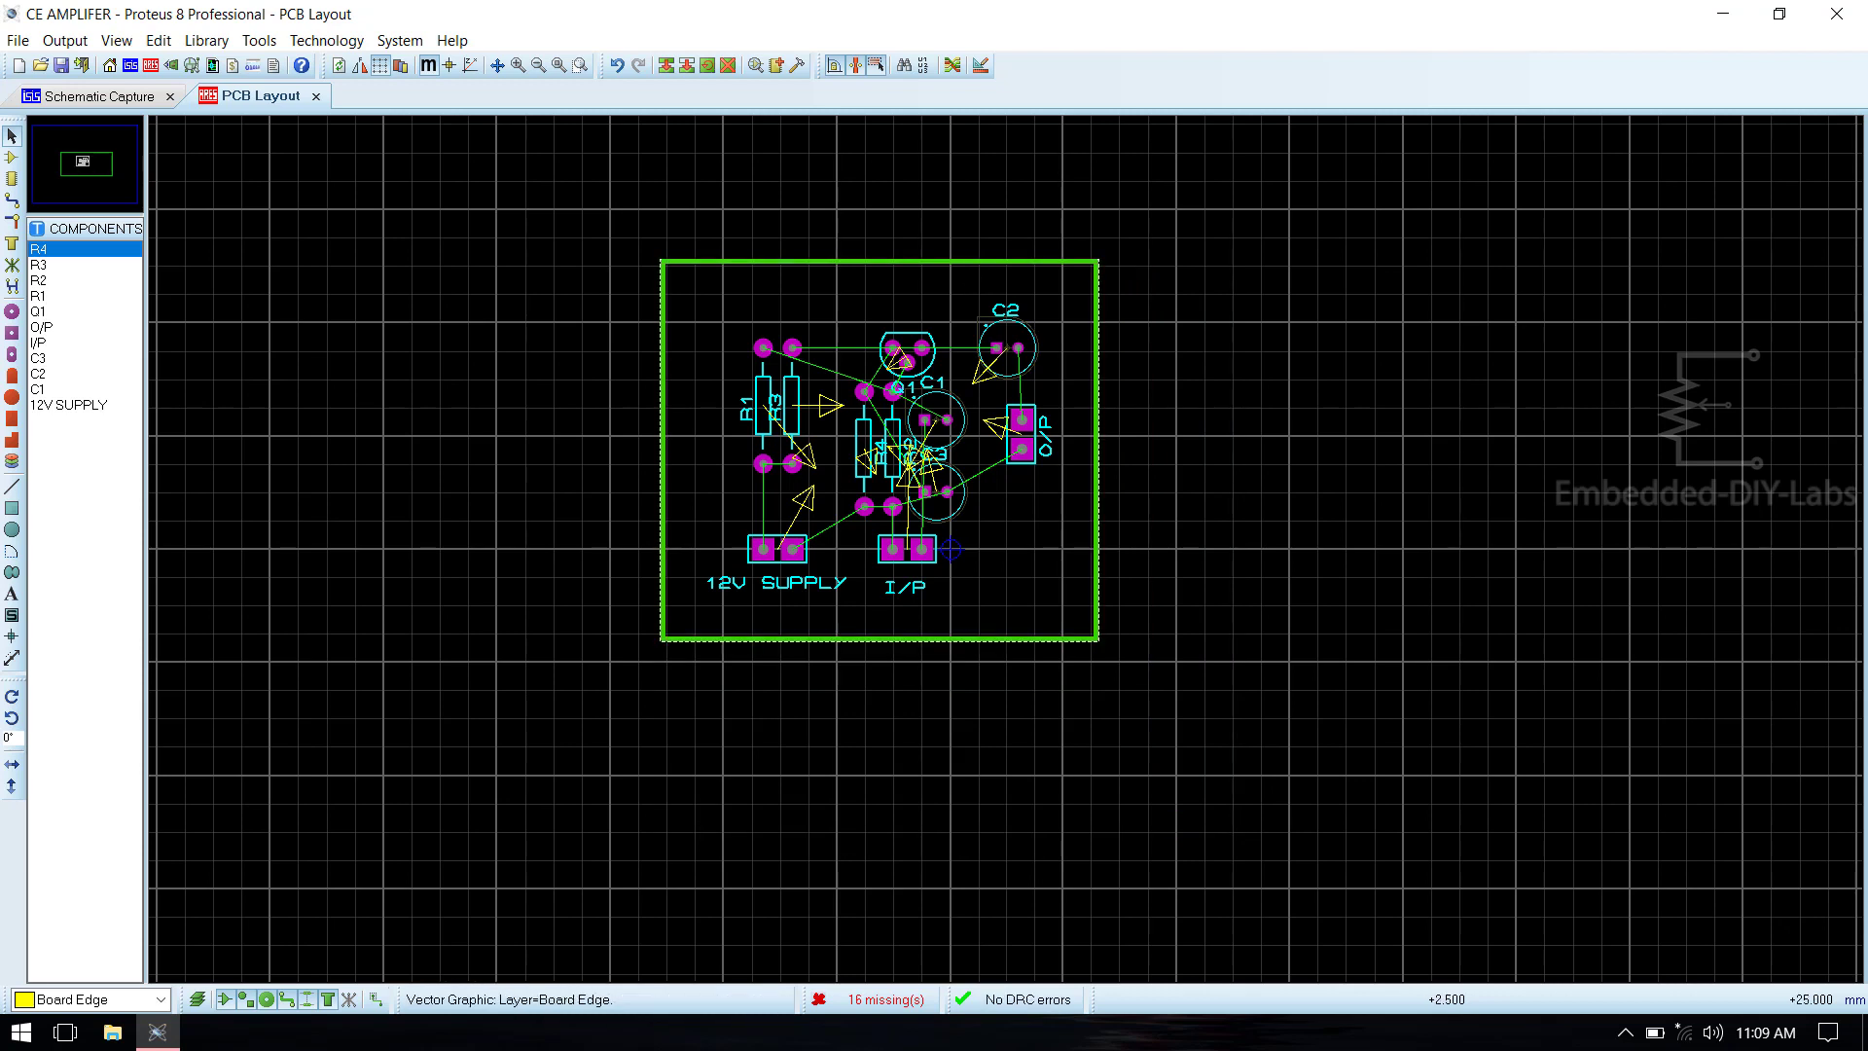
drag(979, 261, 1007, 290)
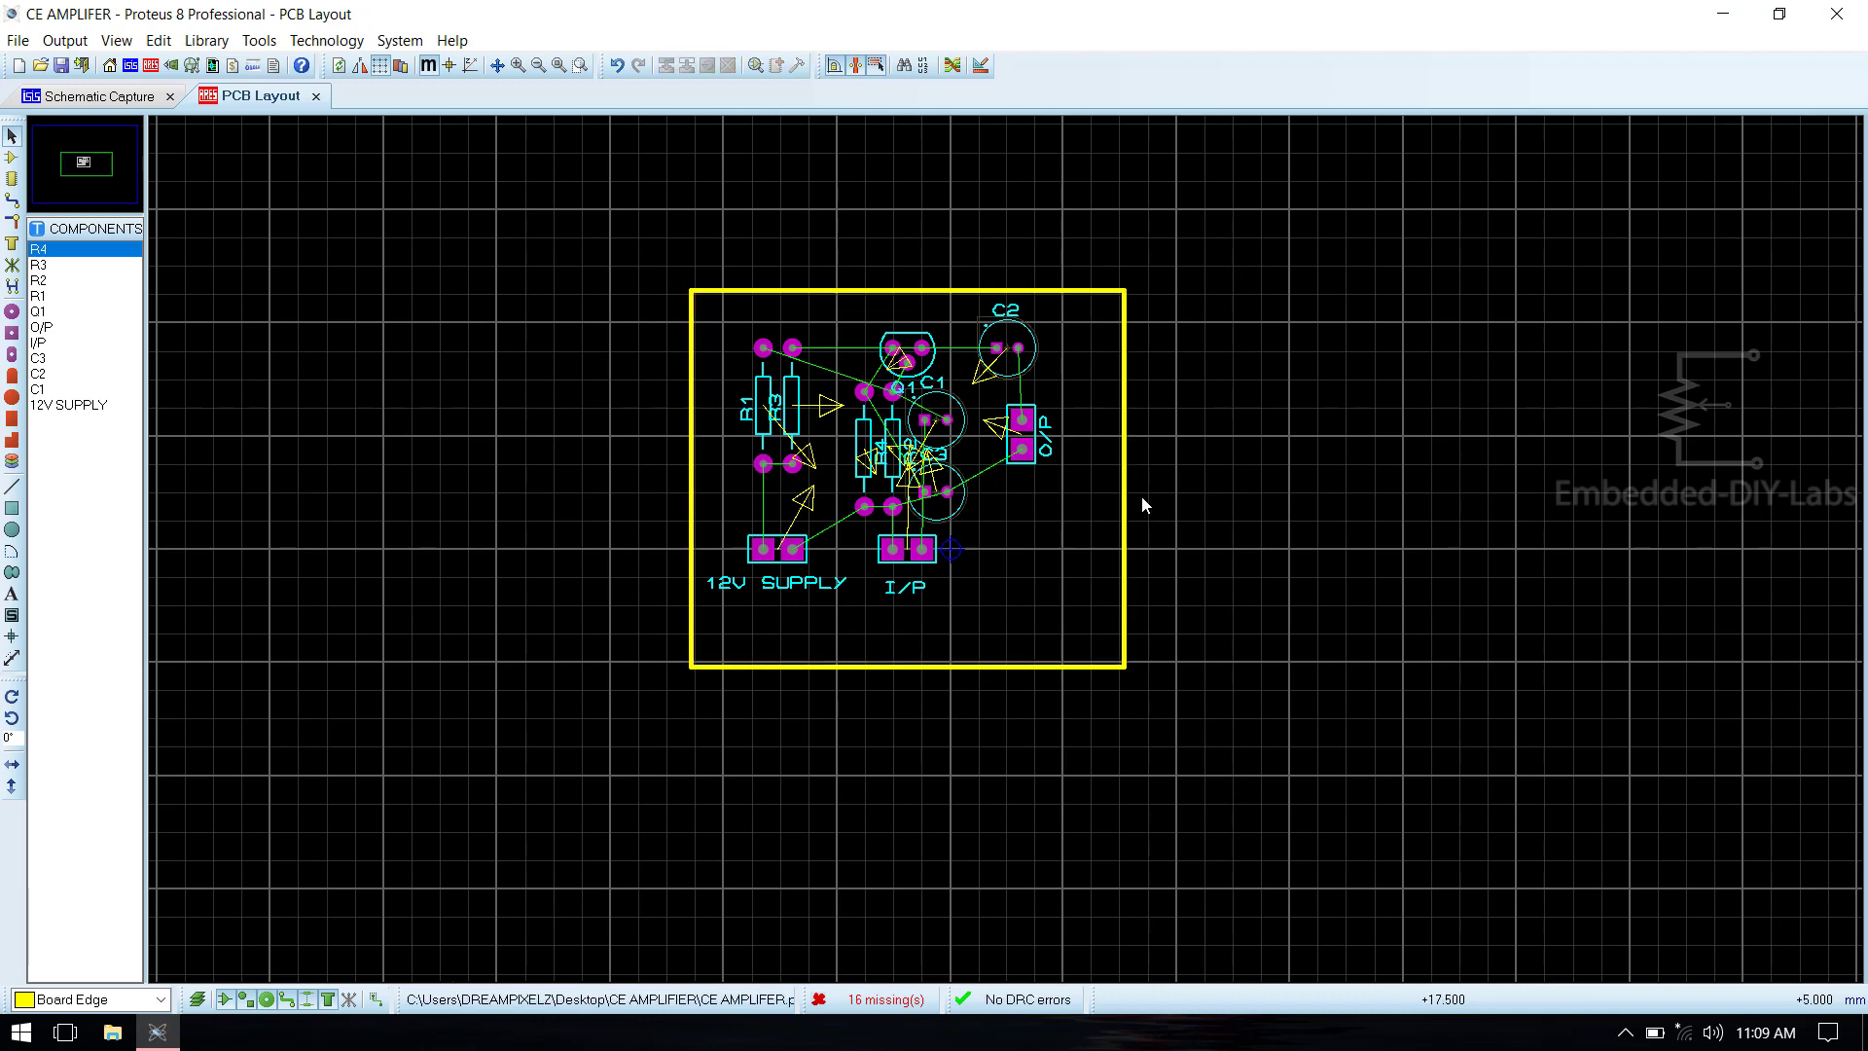
drag(1126, 666, 1096, 638)
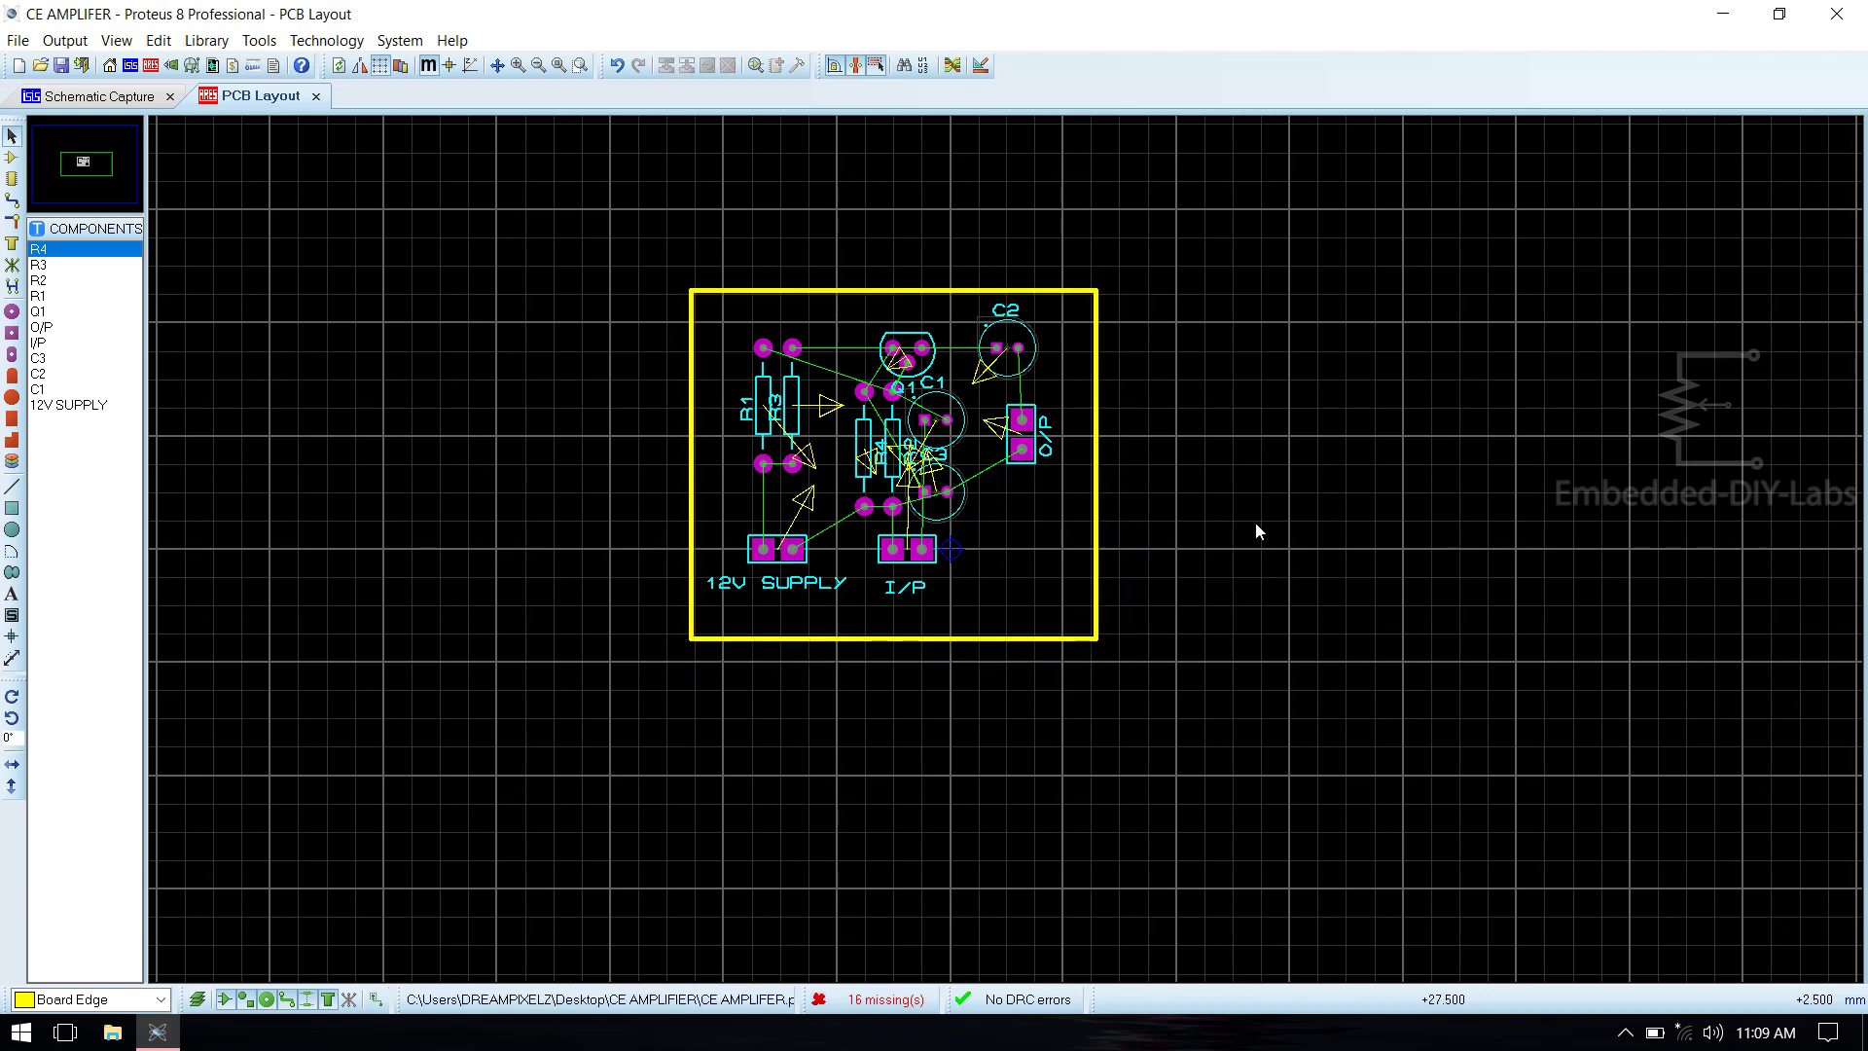
key(ctrl+s)
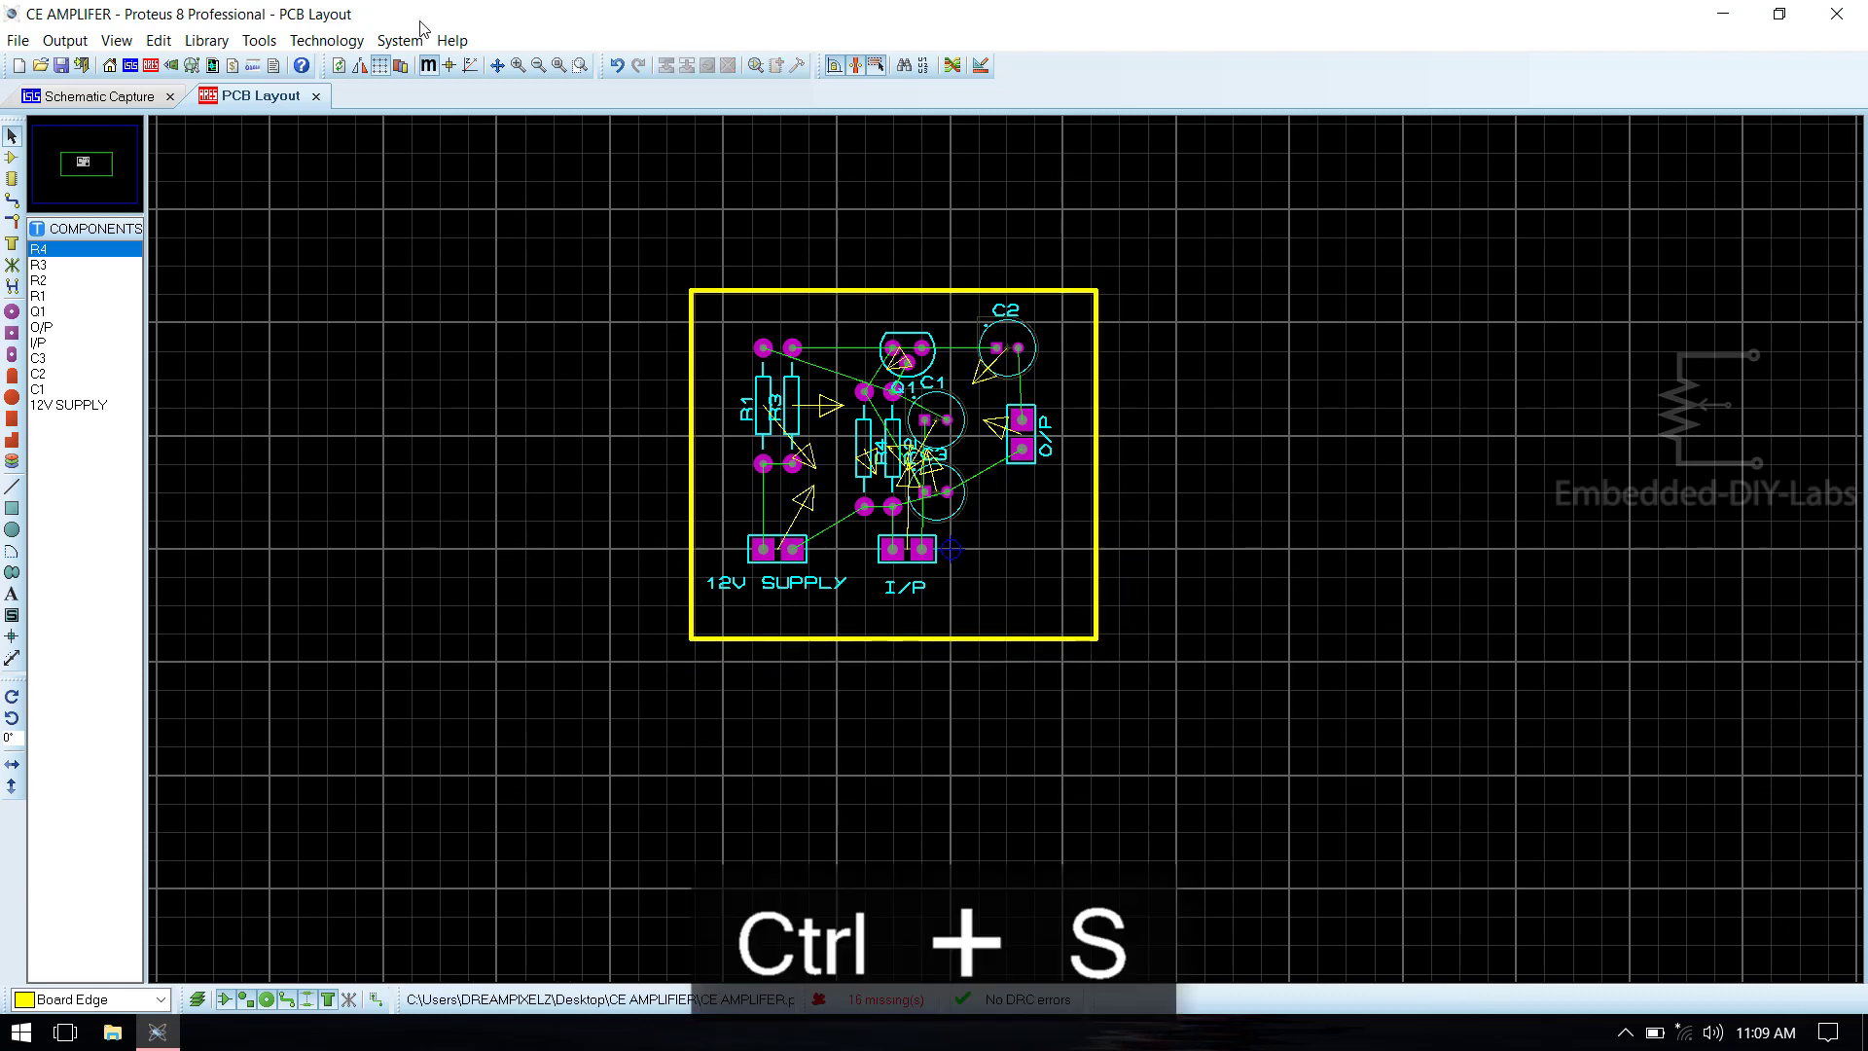
In the Design Rule Manager, set the POWER net class Pair 1 horizontal layer to Bottom Copper.
click(981, 66)
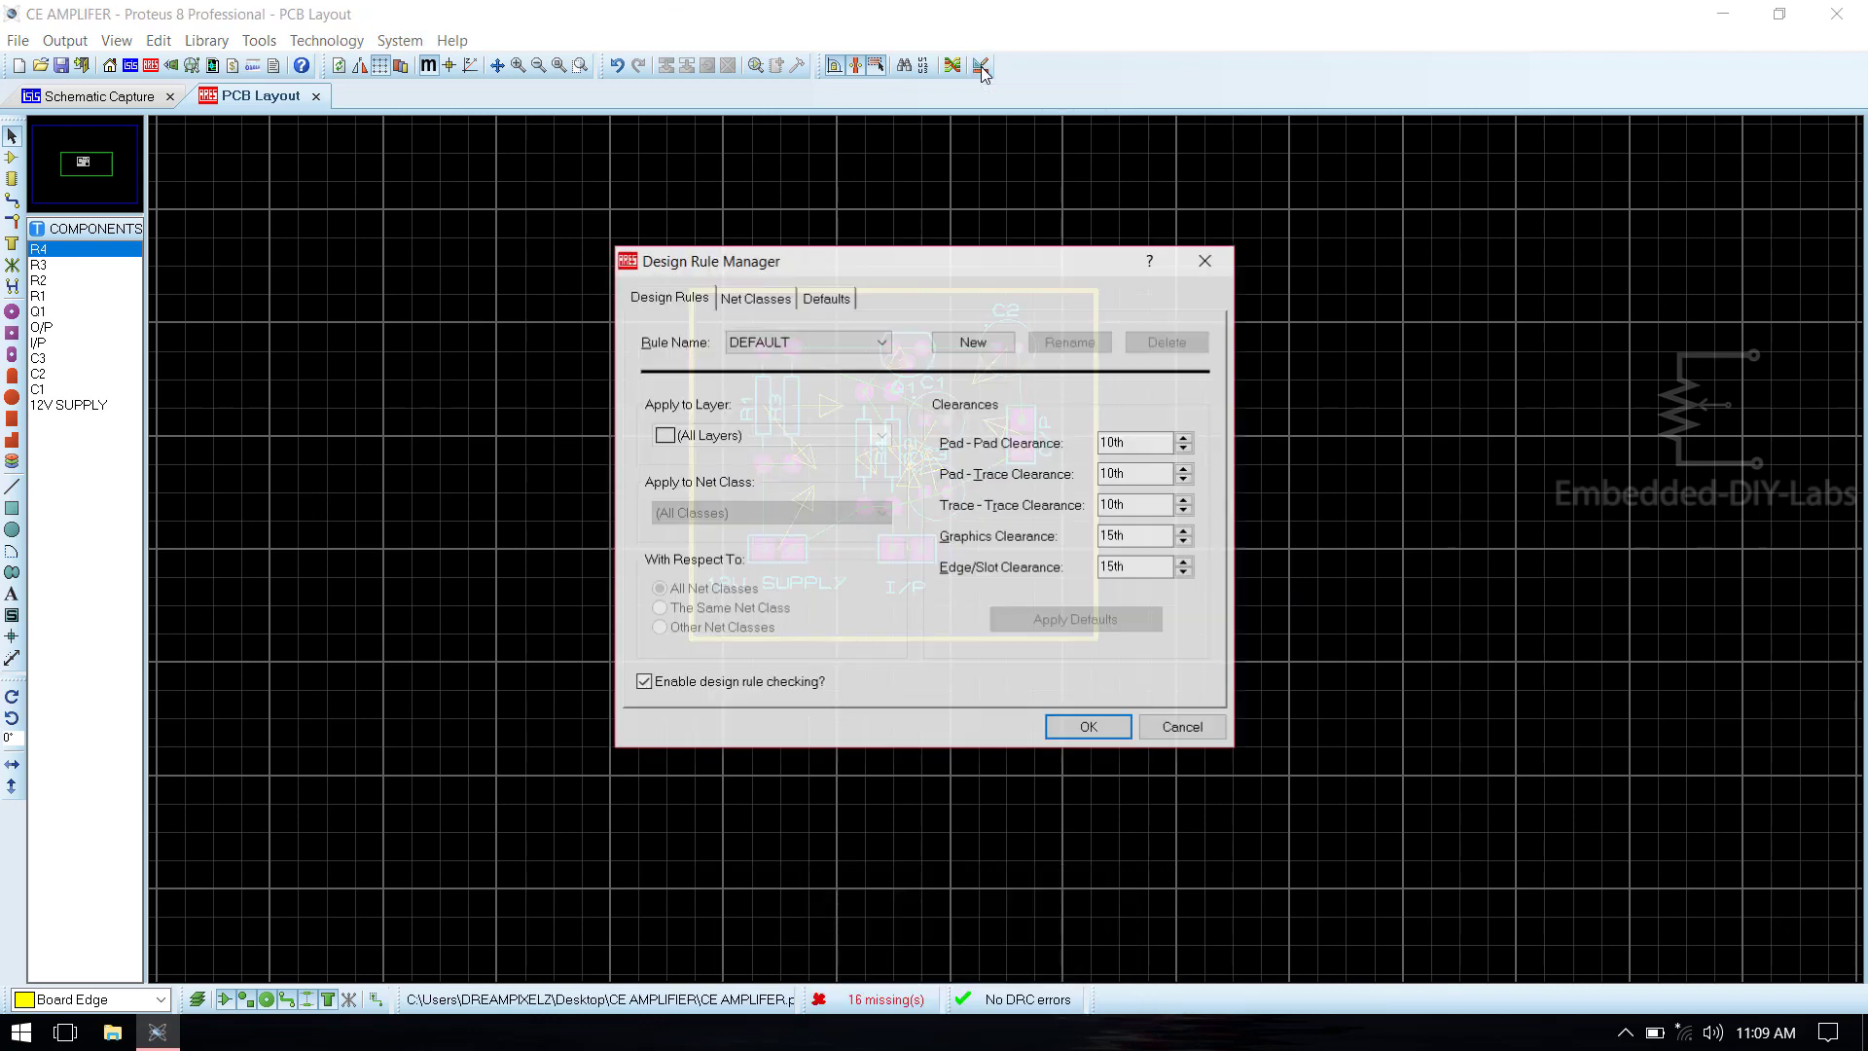
click(763, 299)
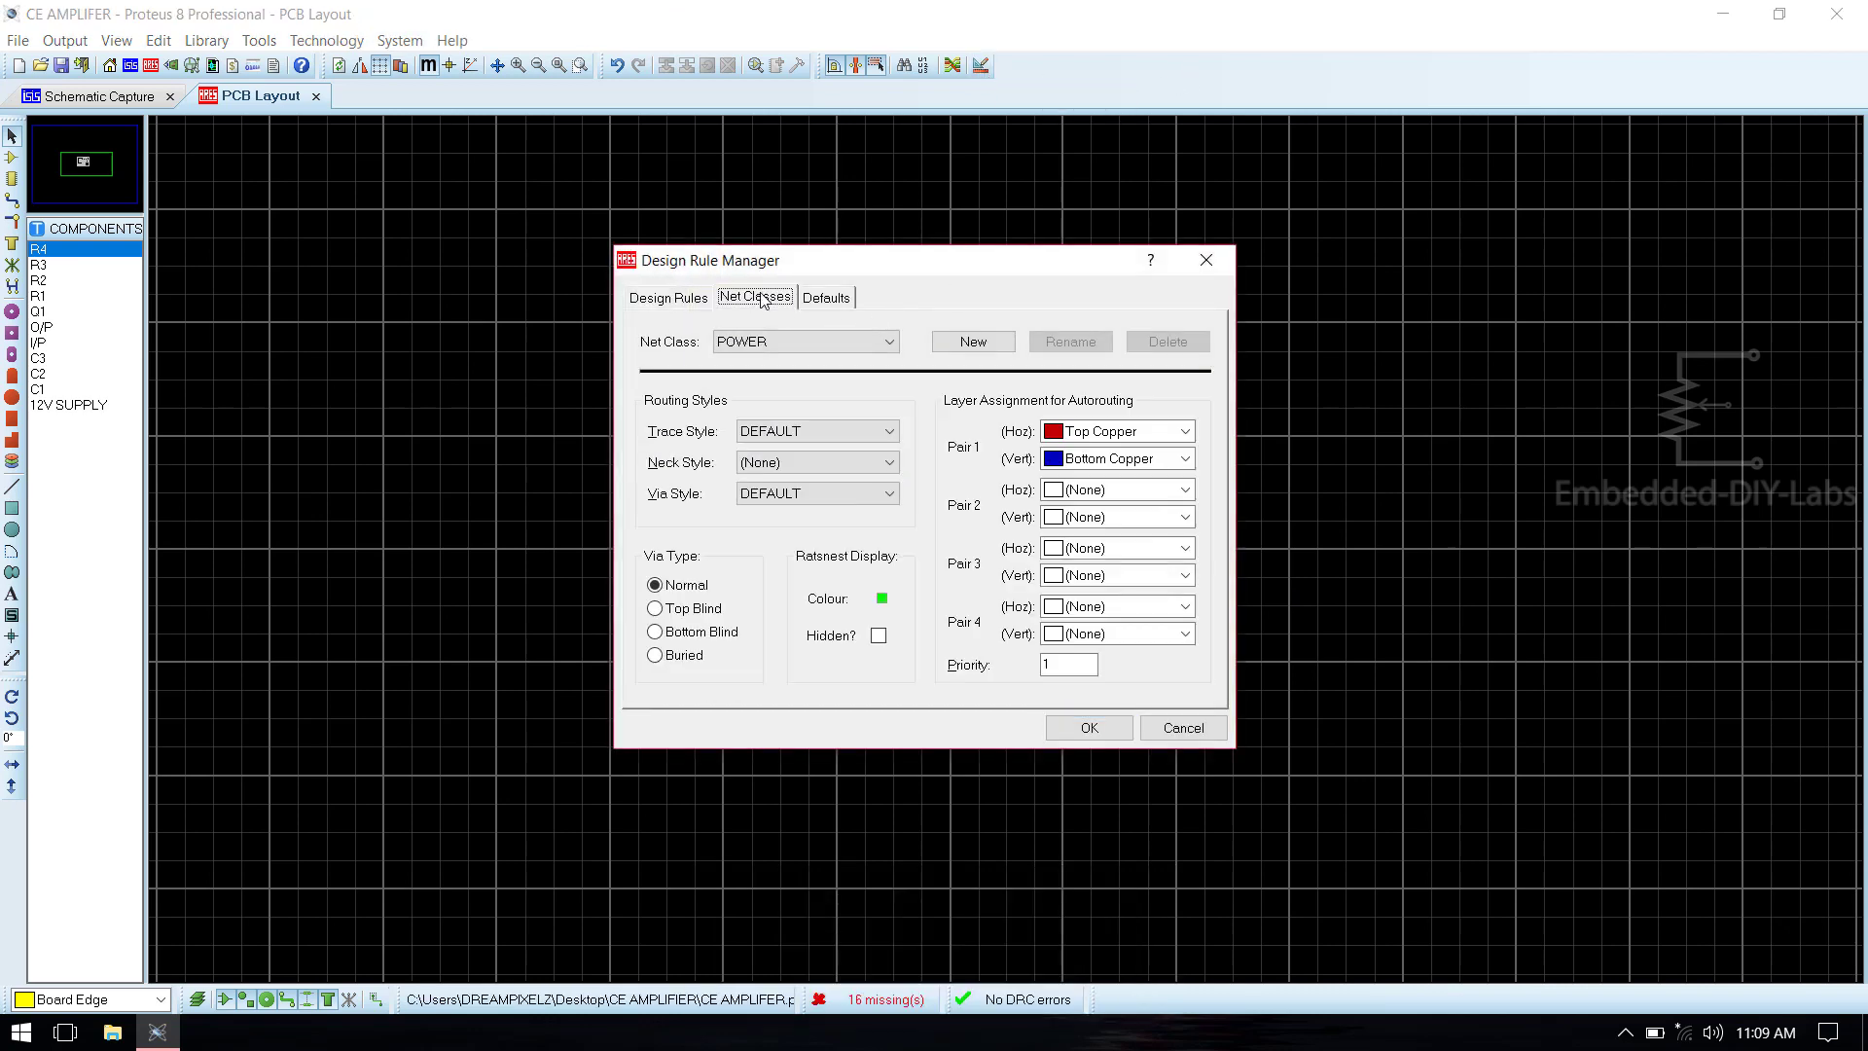
click(1150, 436)
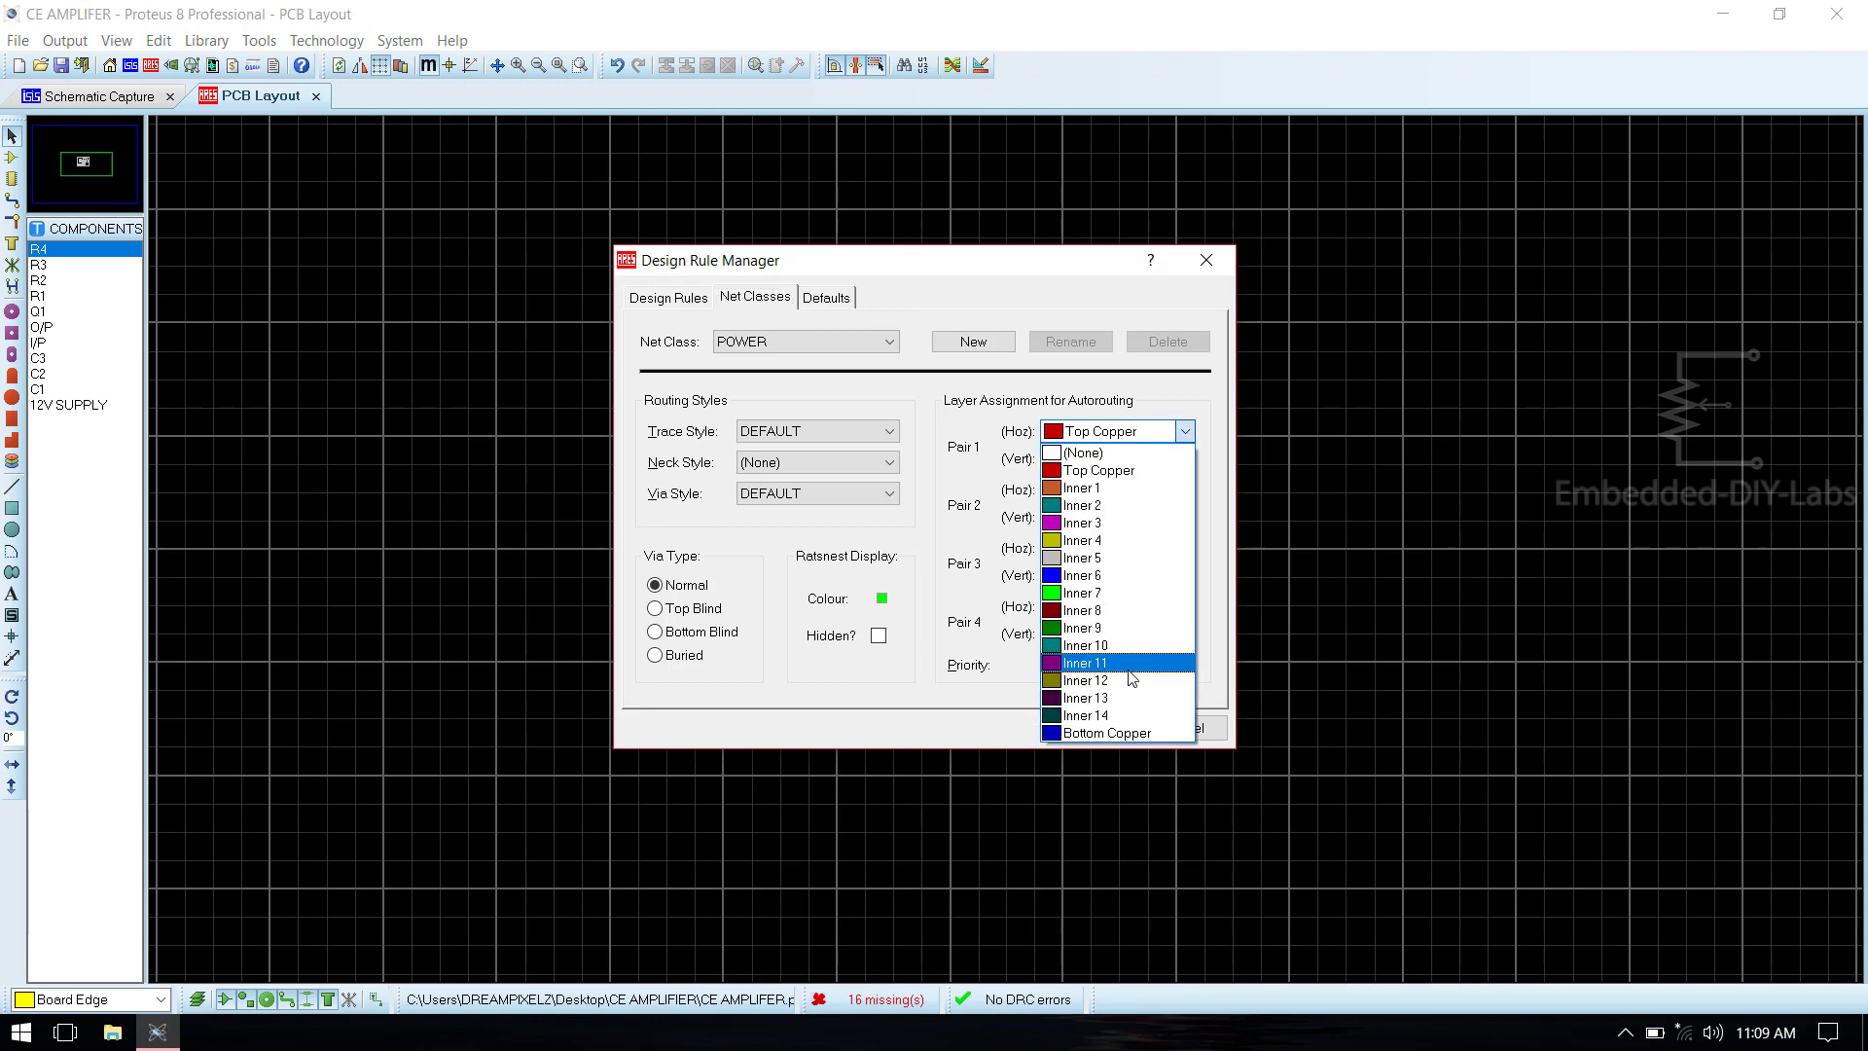
click(1124, 731)
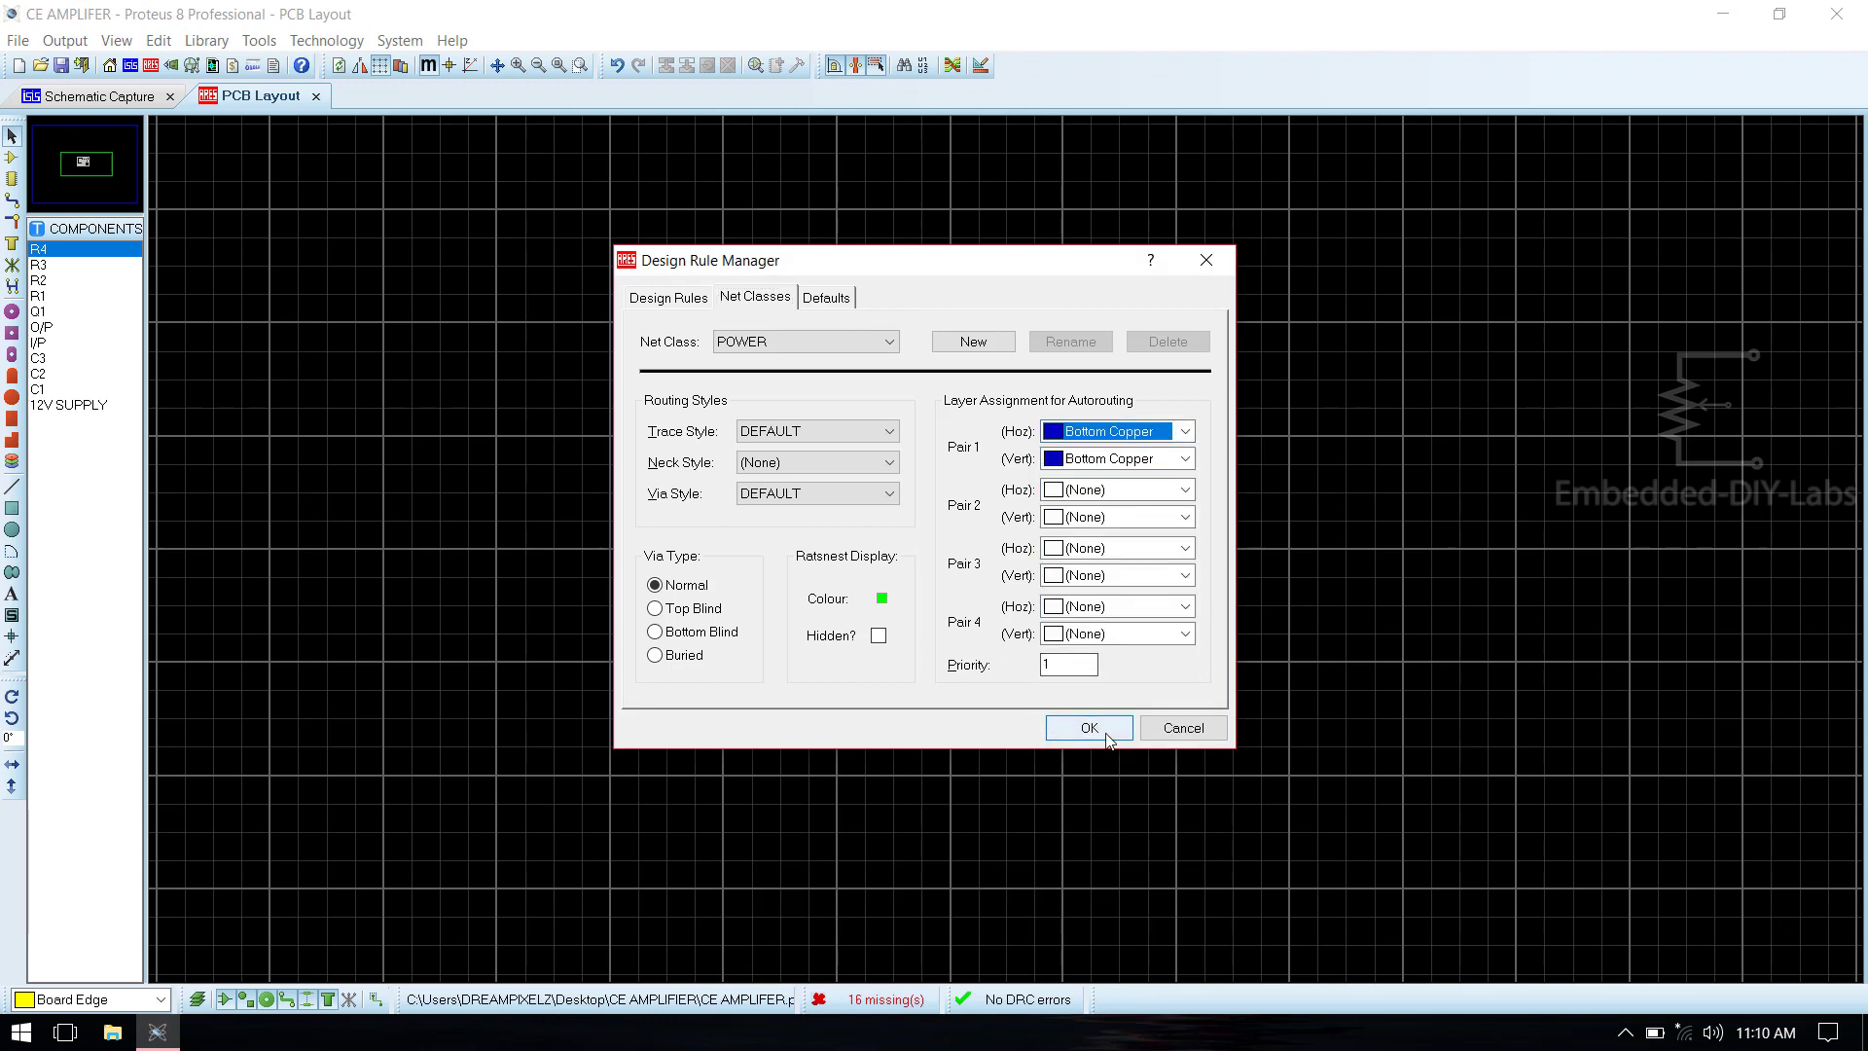
click(1090, 728)
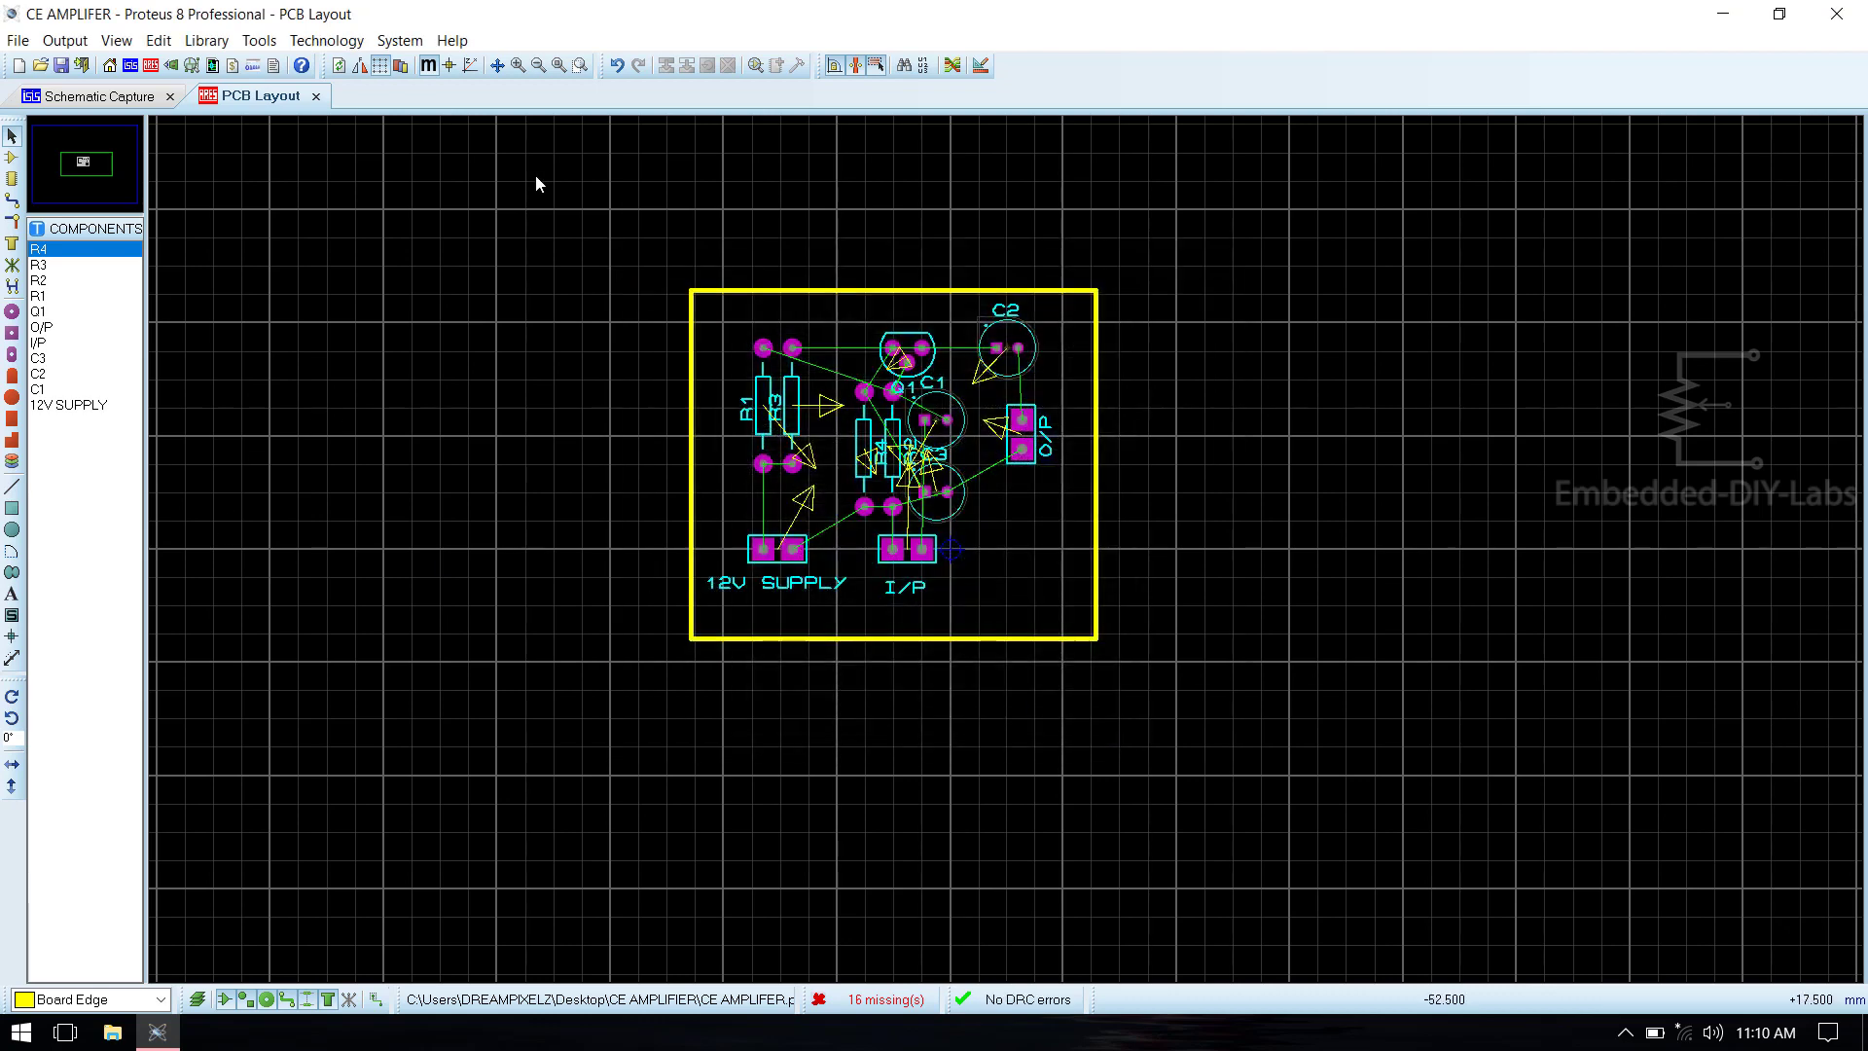
Run the Shape Based Auto Router to route every connection on the board.
click(951, 65)
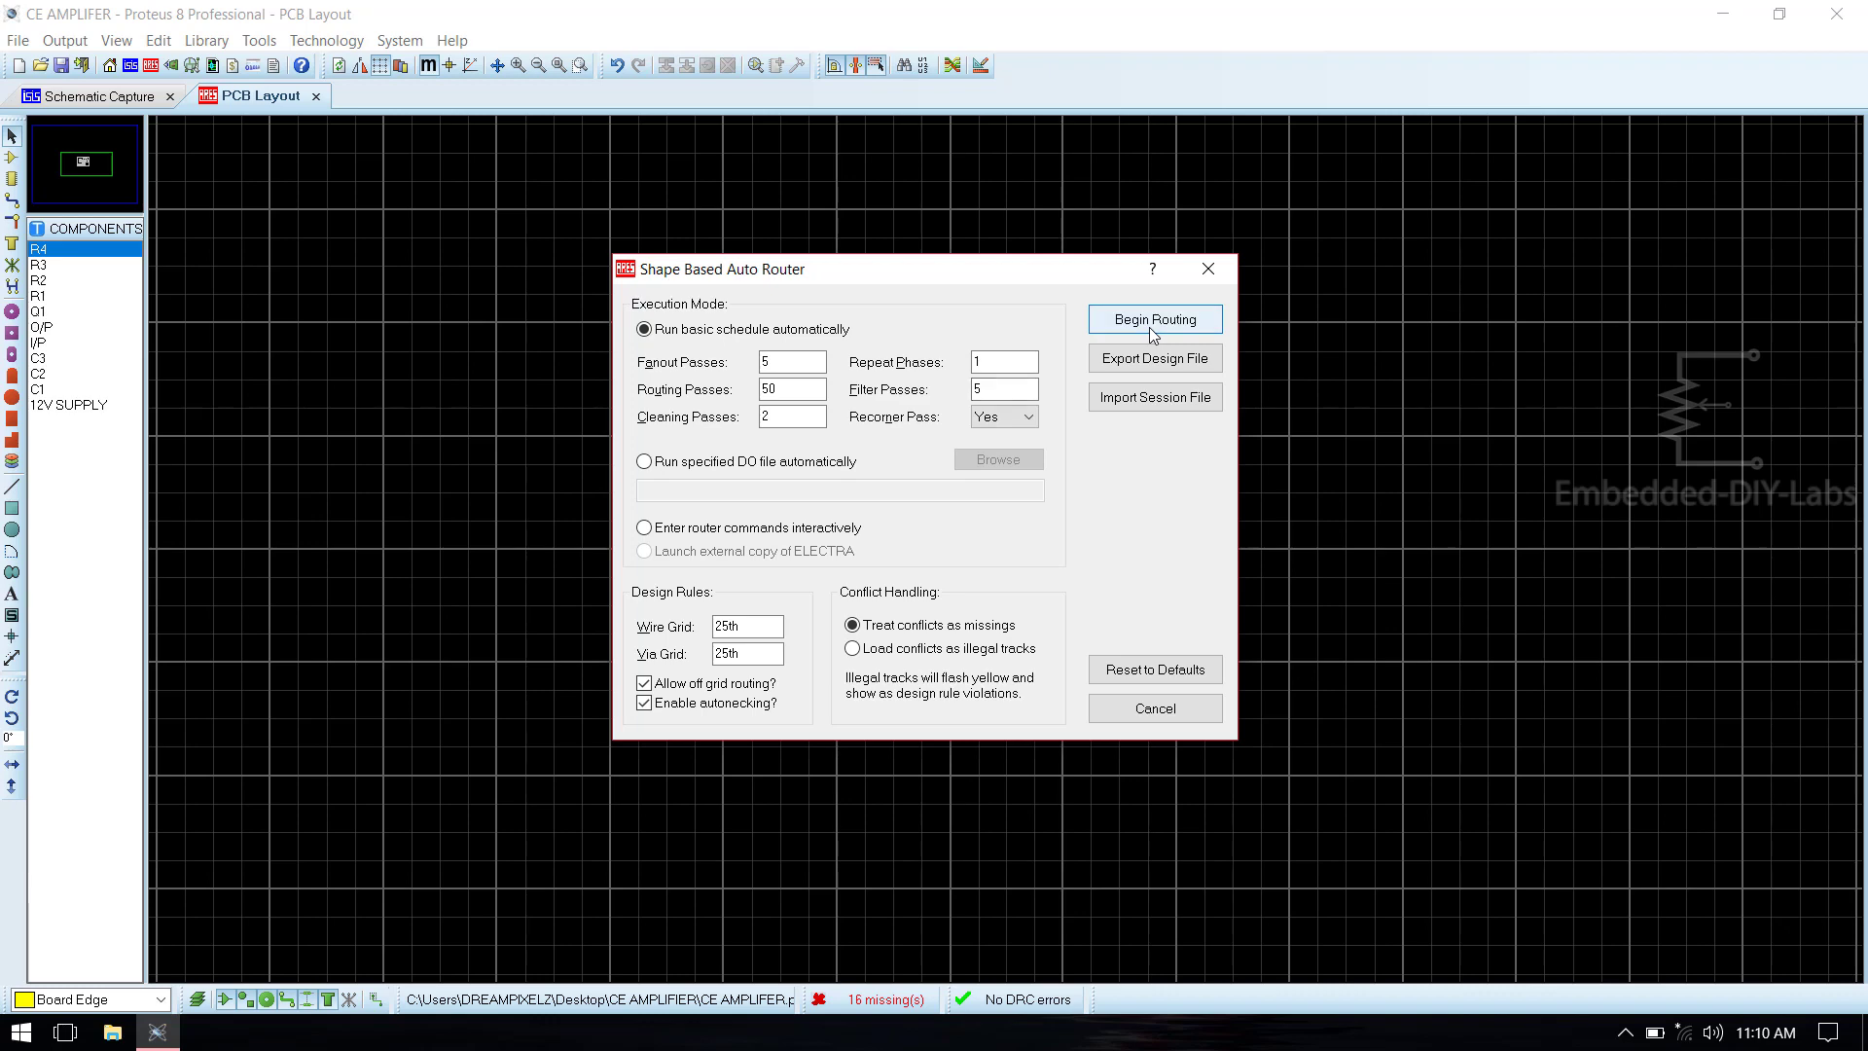
click(1150, 328)
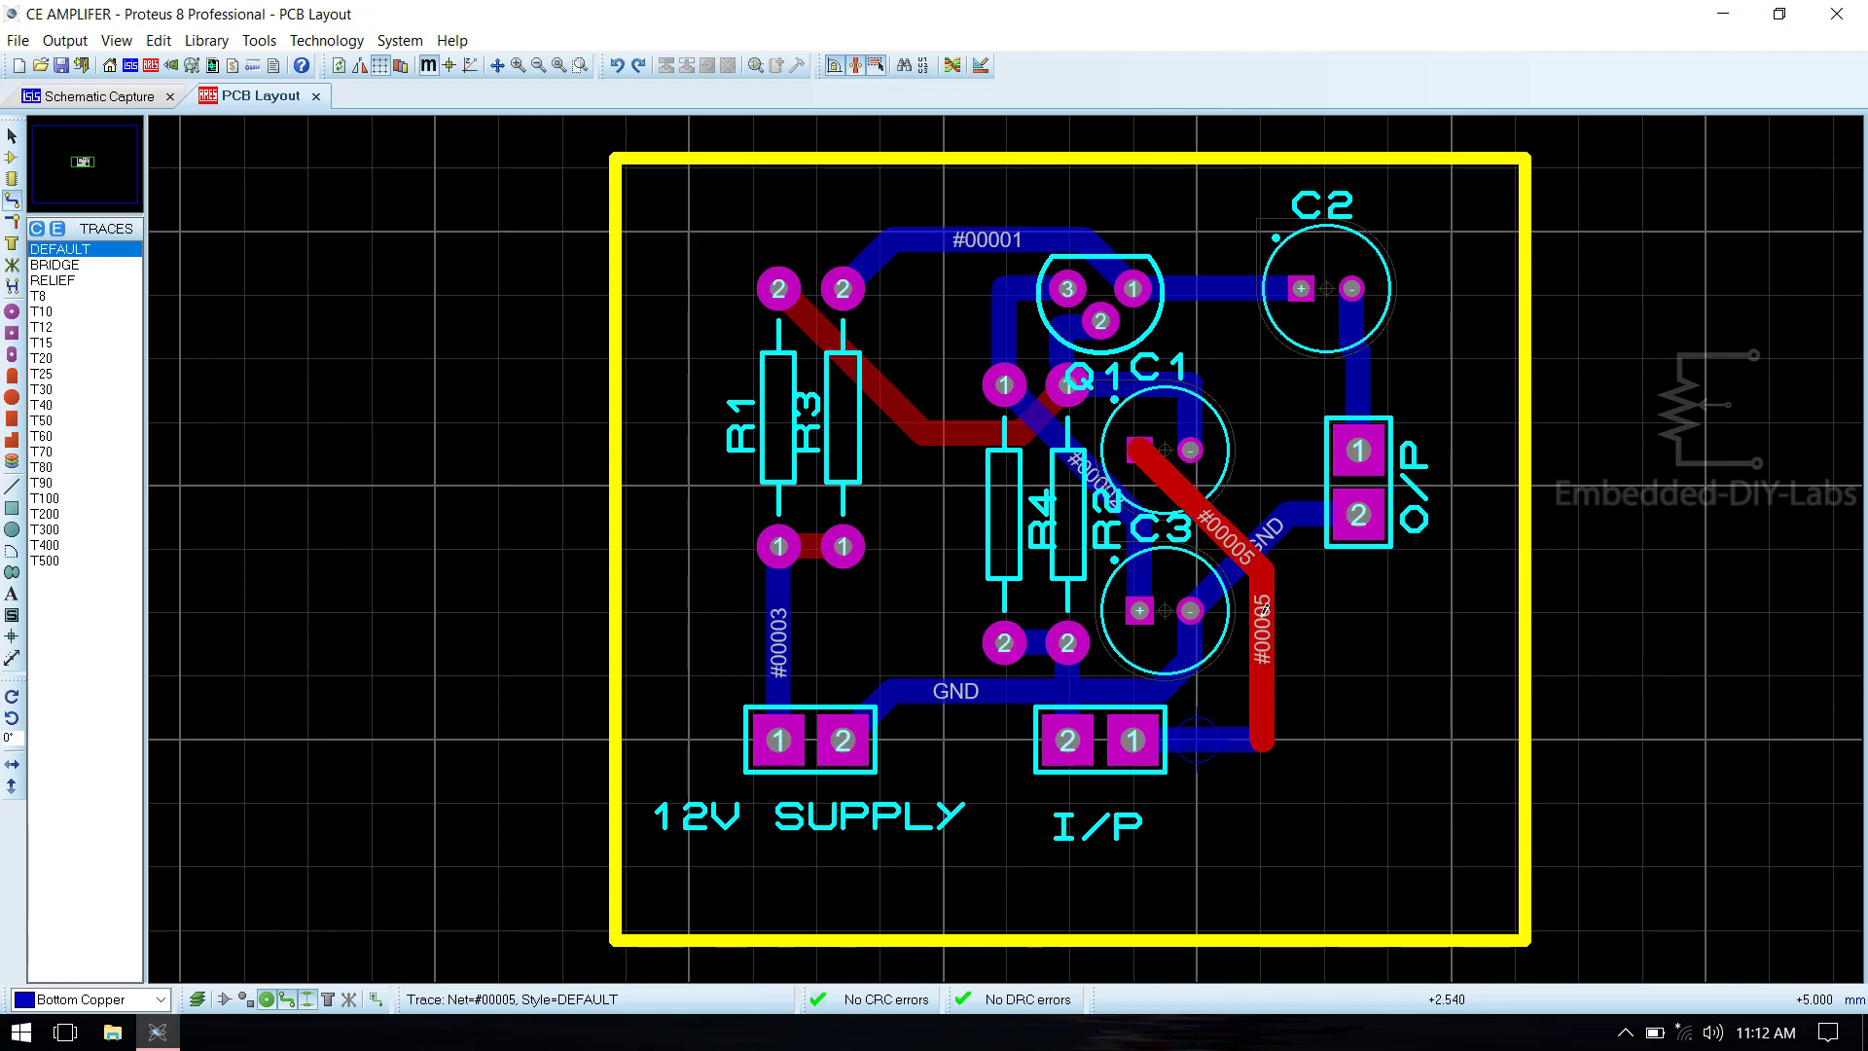
Delete the red #00005 route and the diagonal GND route.
right_click(1265, 608)
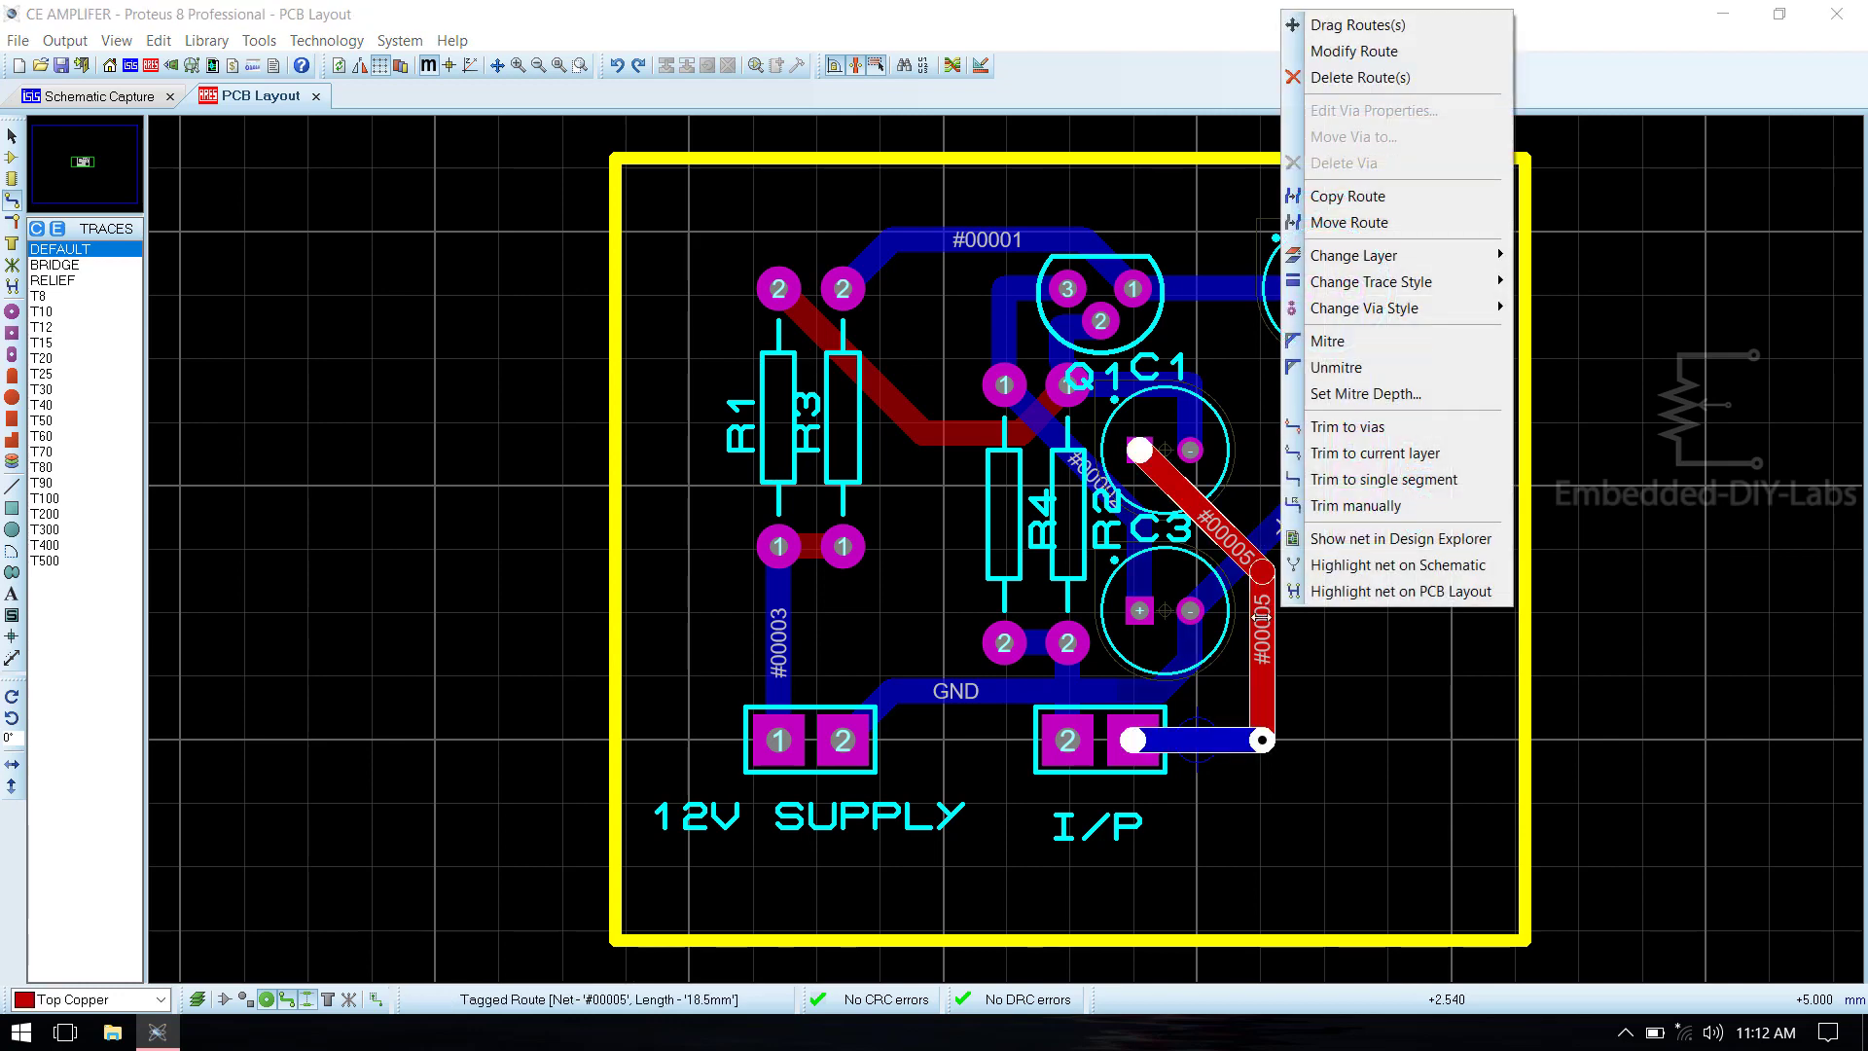
click(1351, 78)
right_click(1268, 519)
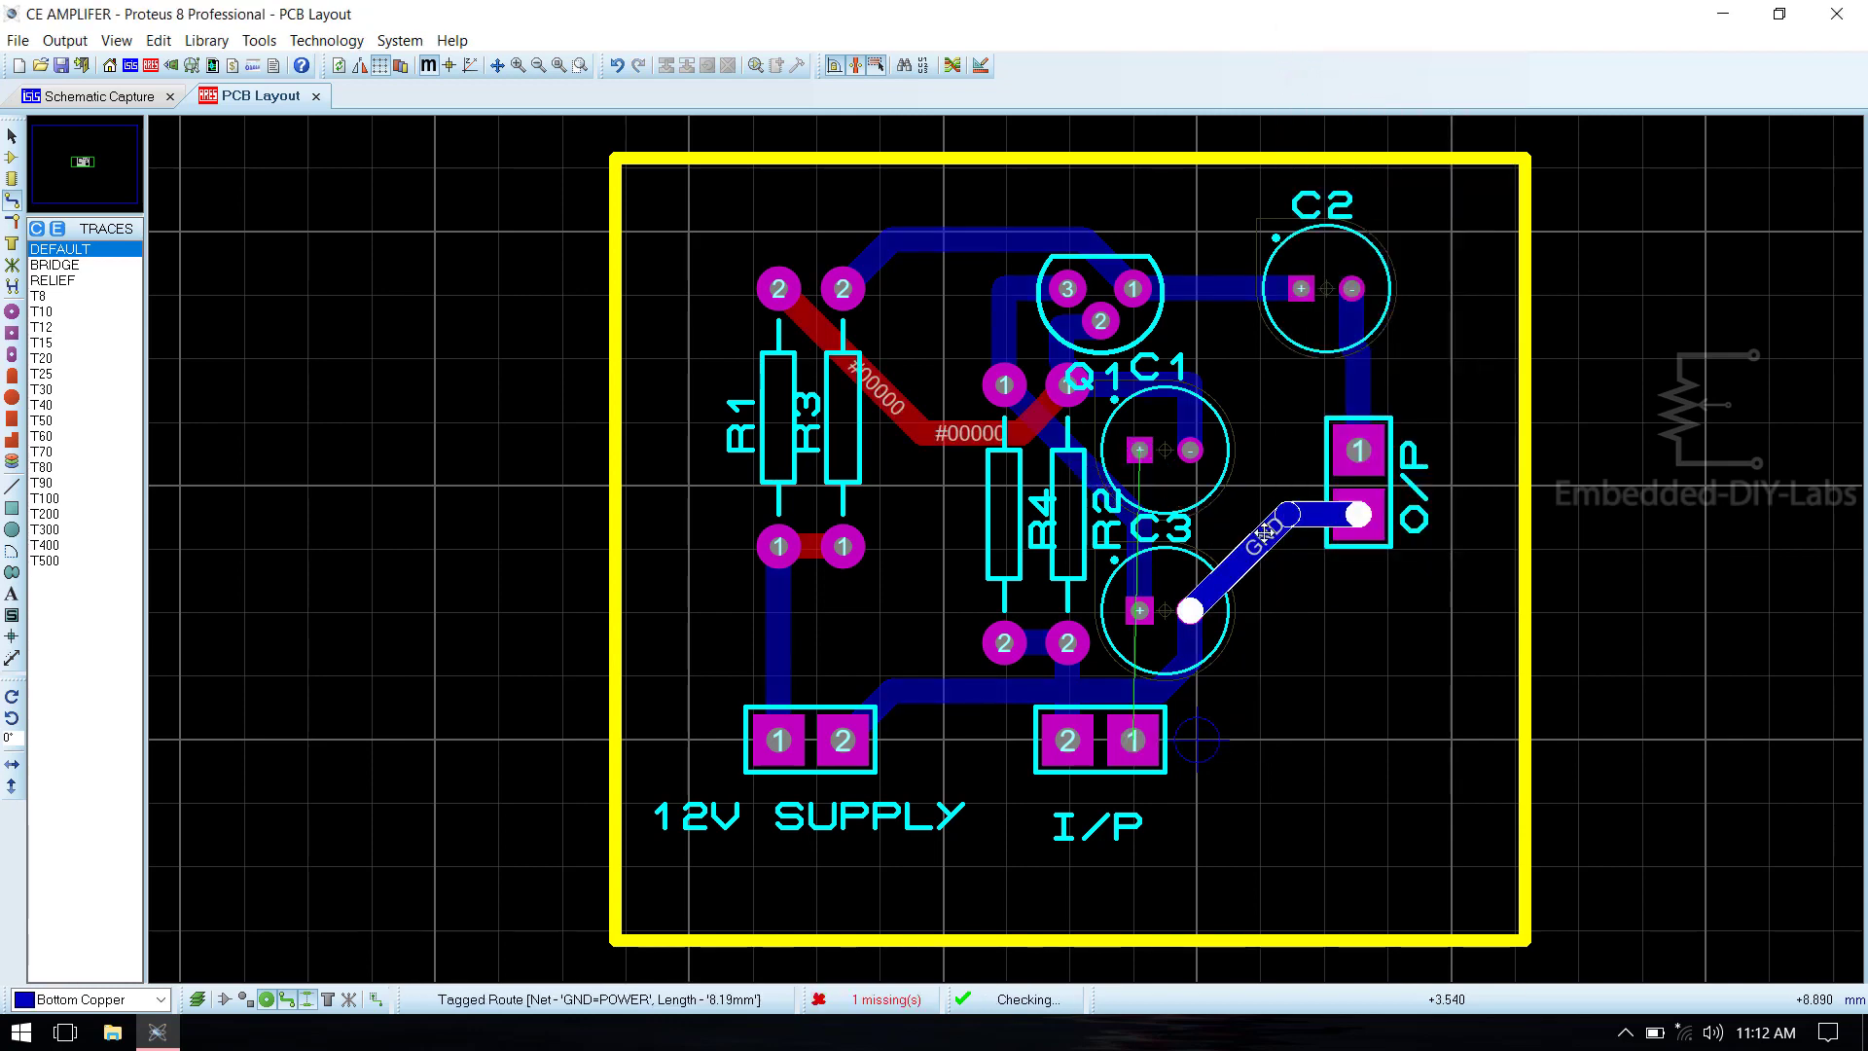
click(1360, 484)
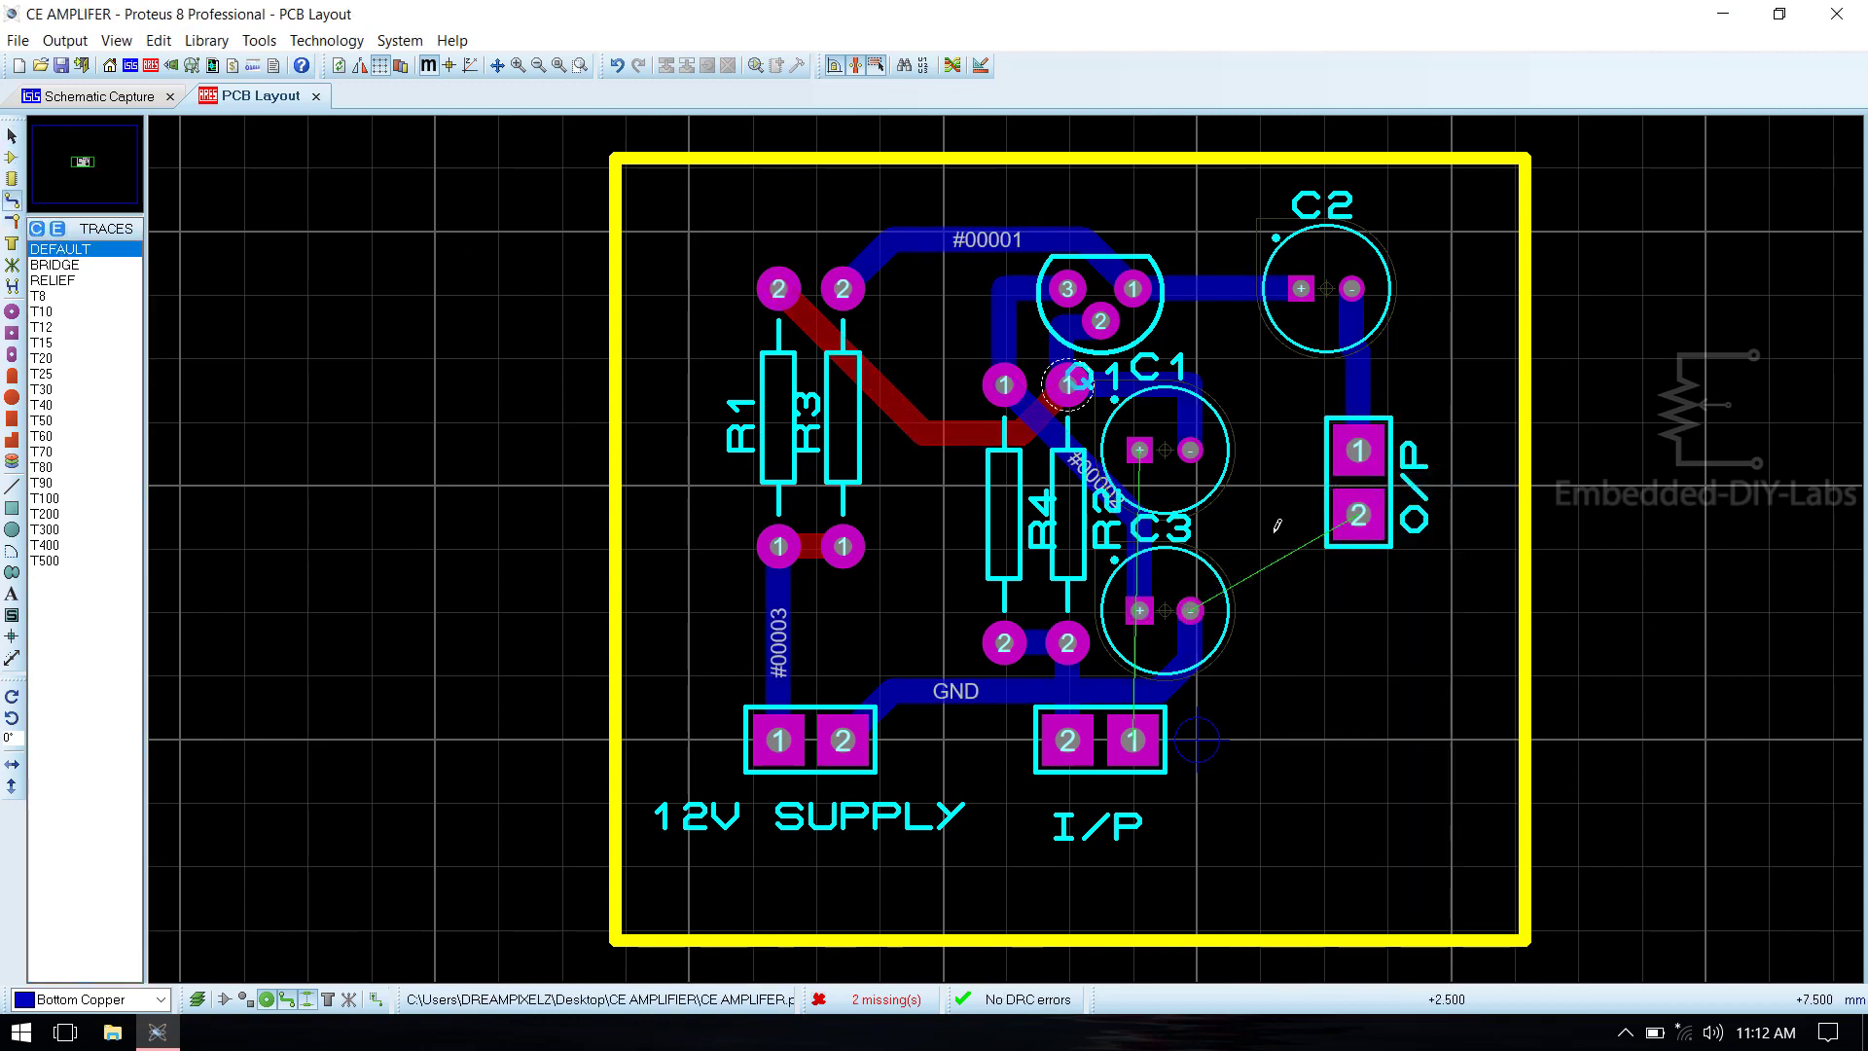
Hand-route #00005 from C1+ to I/P pin 1 and GND from O/P pin 2 to I/P pin 2.
click(1141, 443)
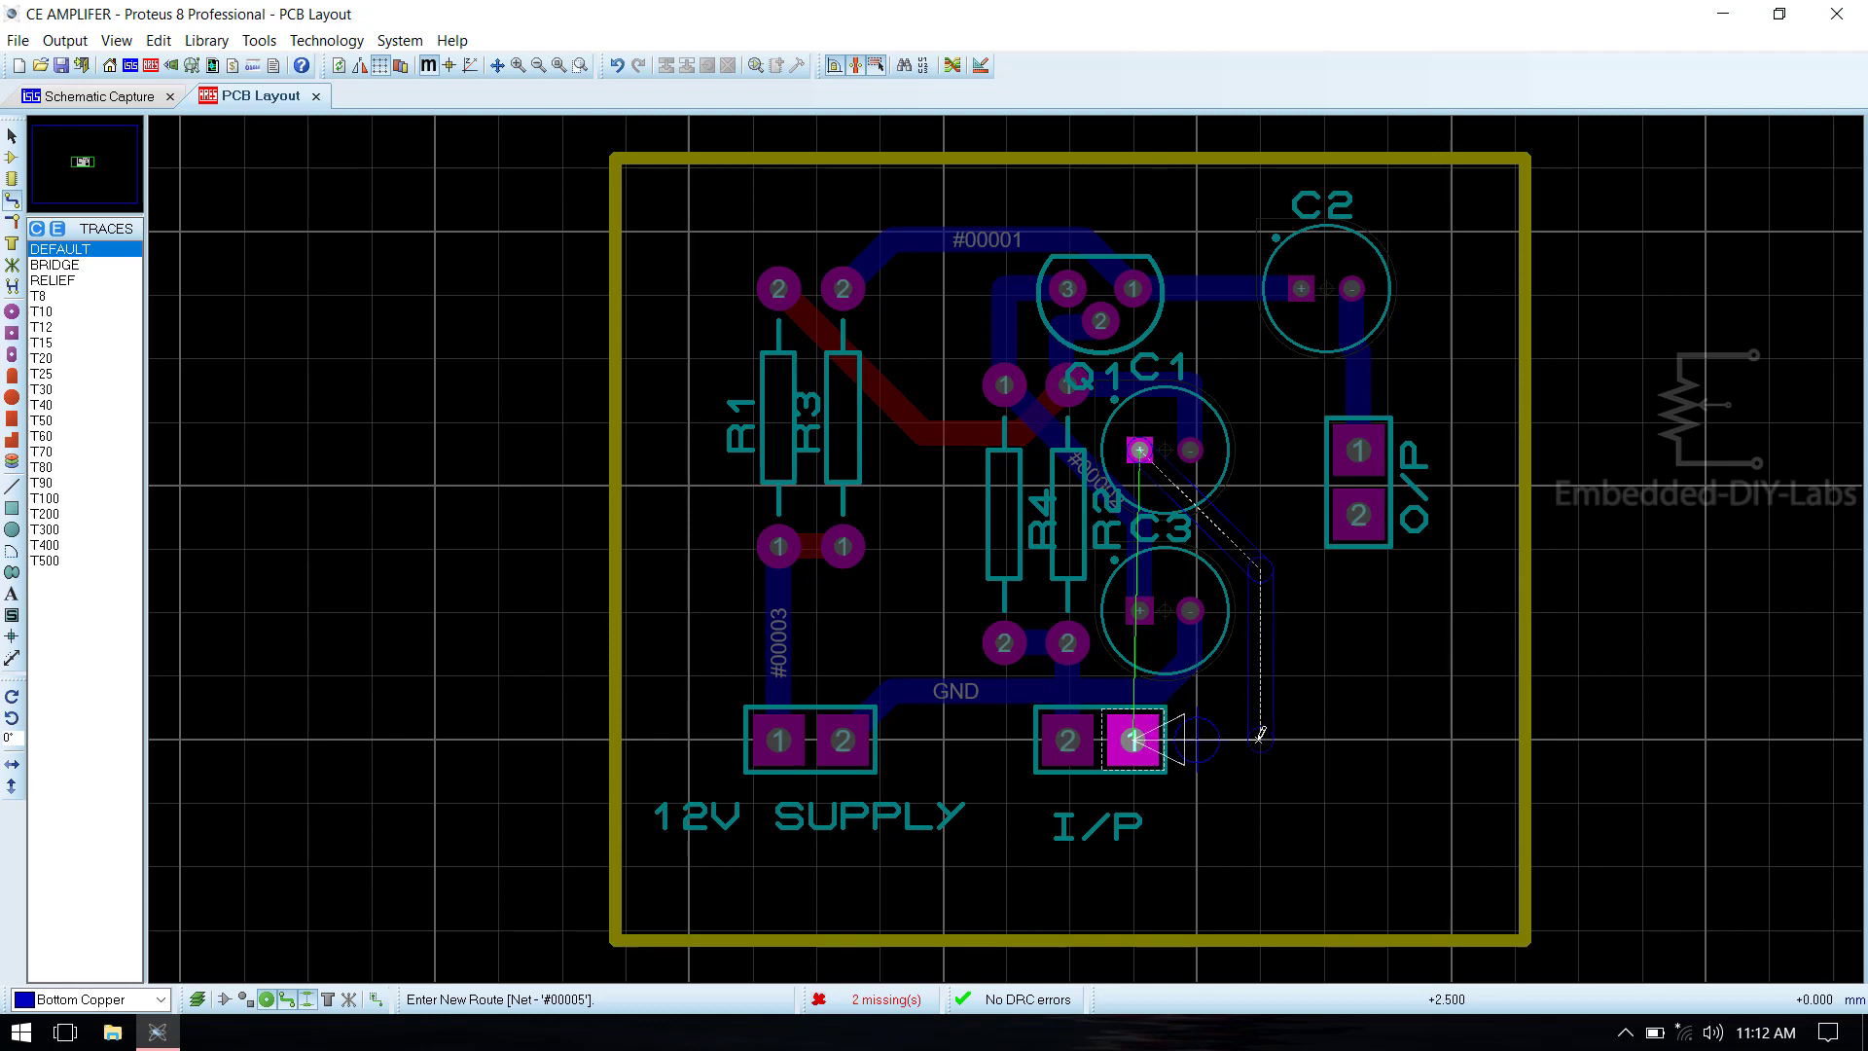
click(1257, 730)
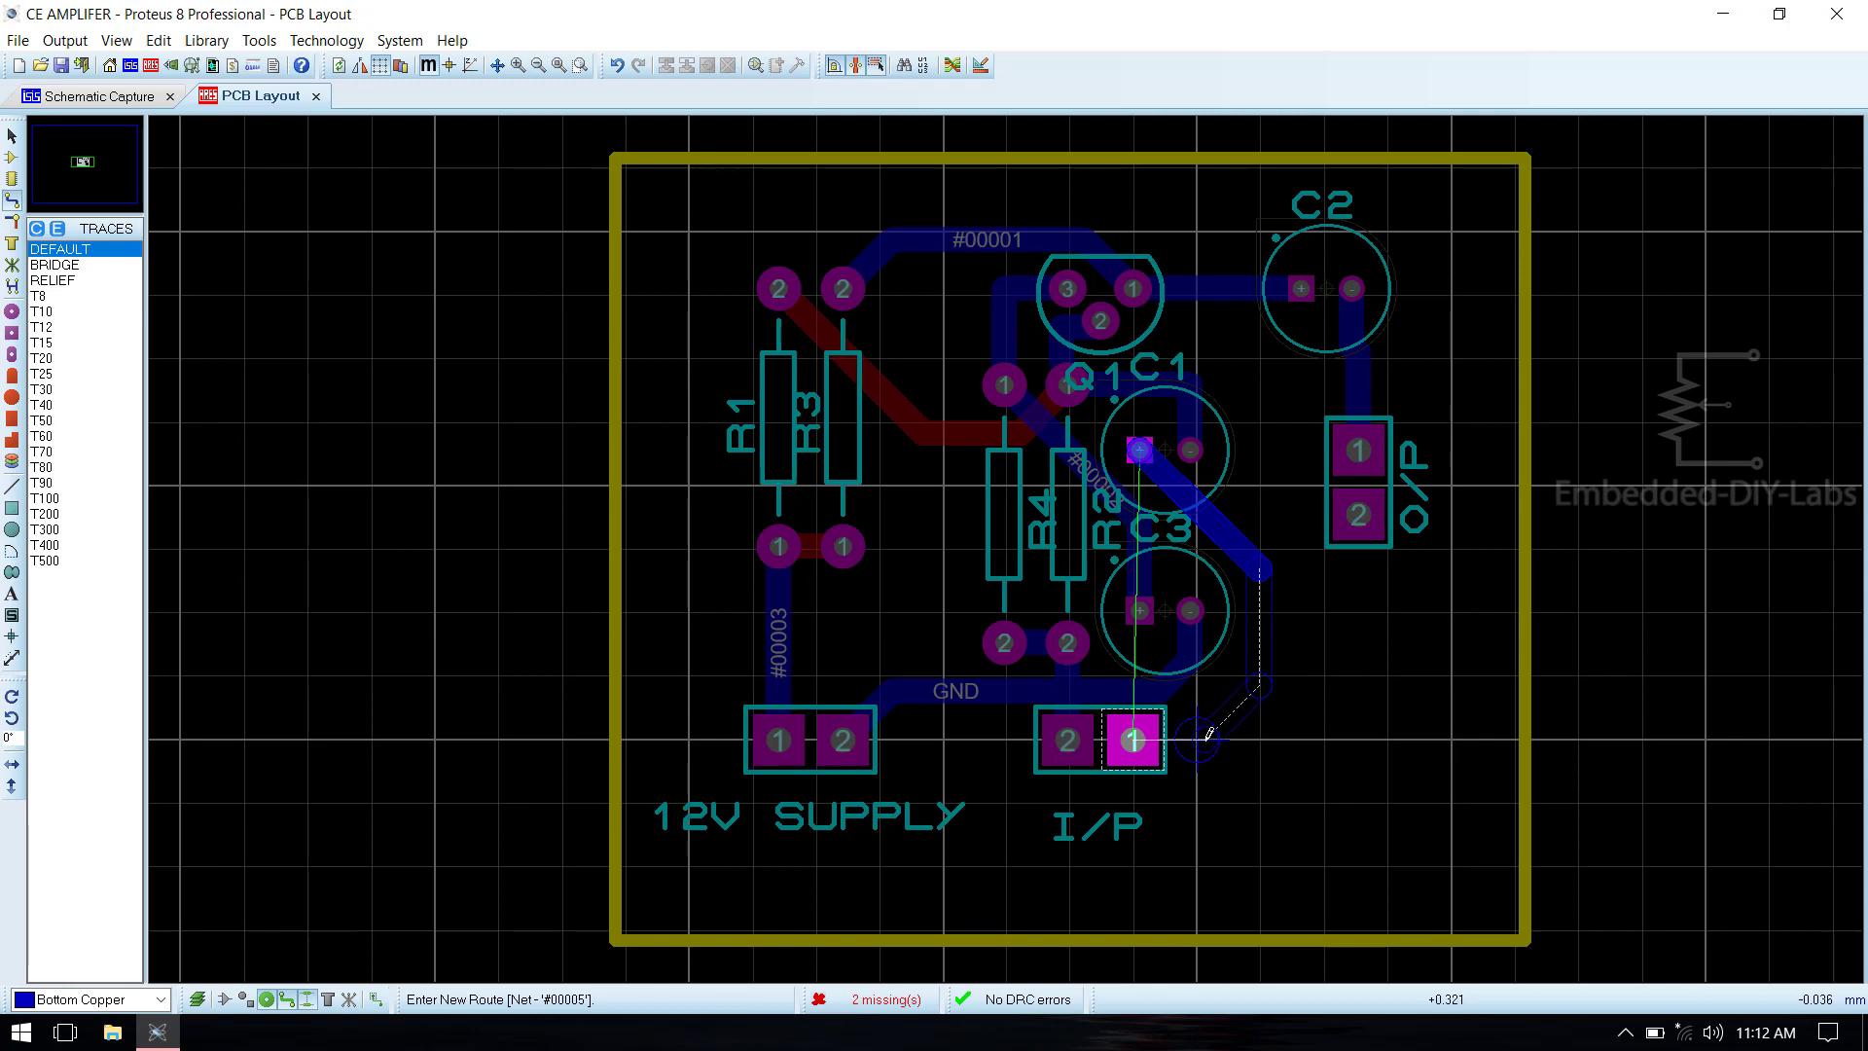
click(1132, 739)
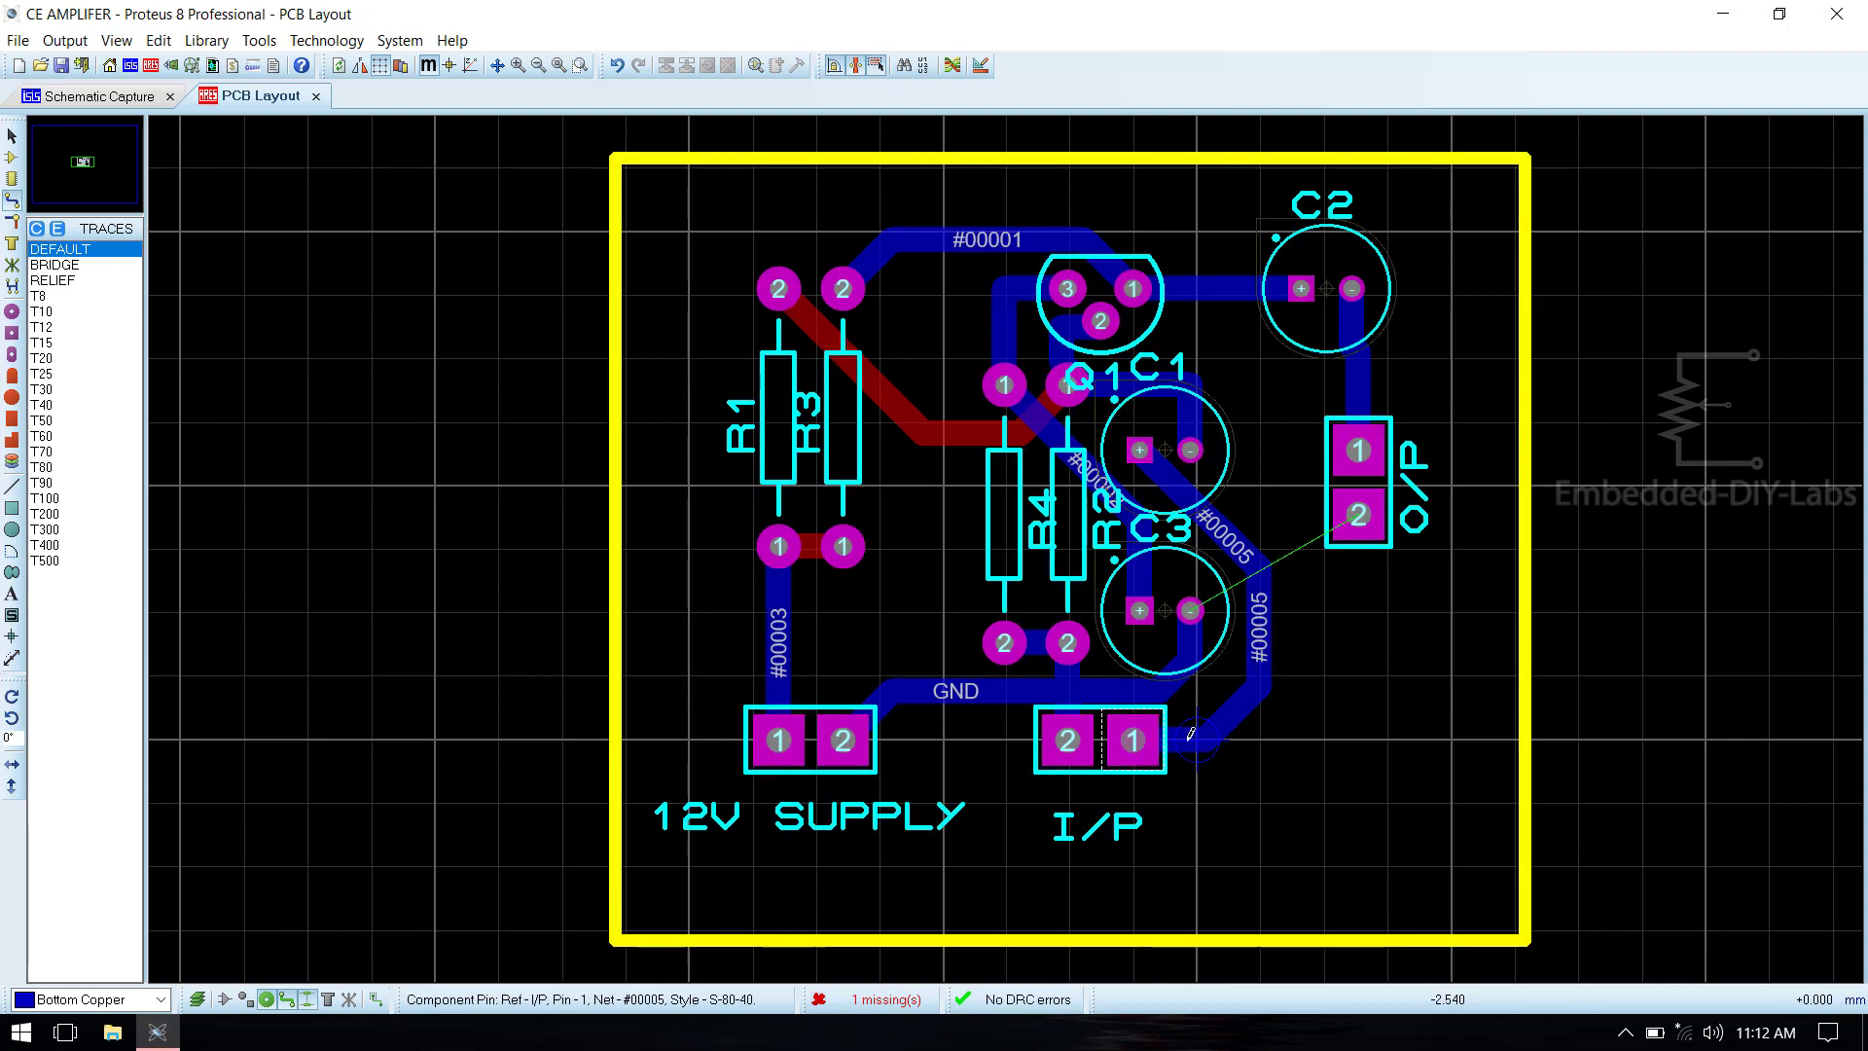
click(1362, 511)
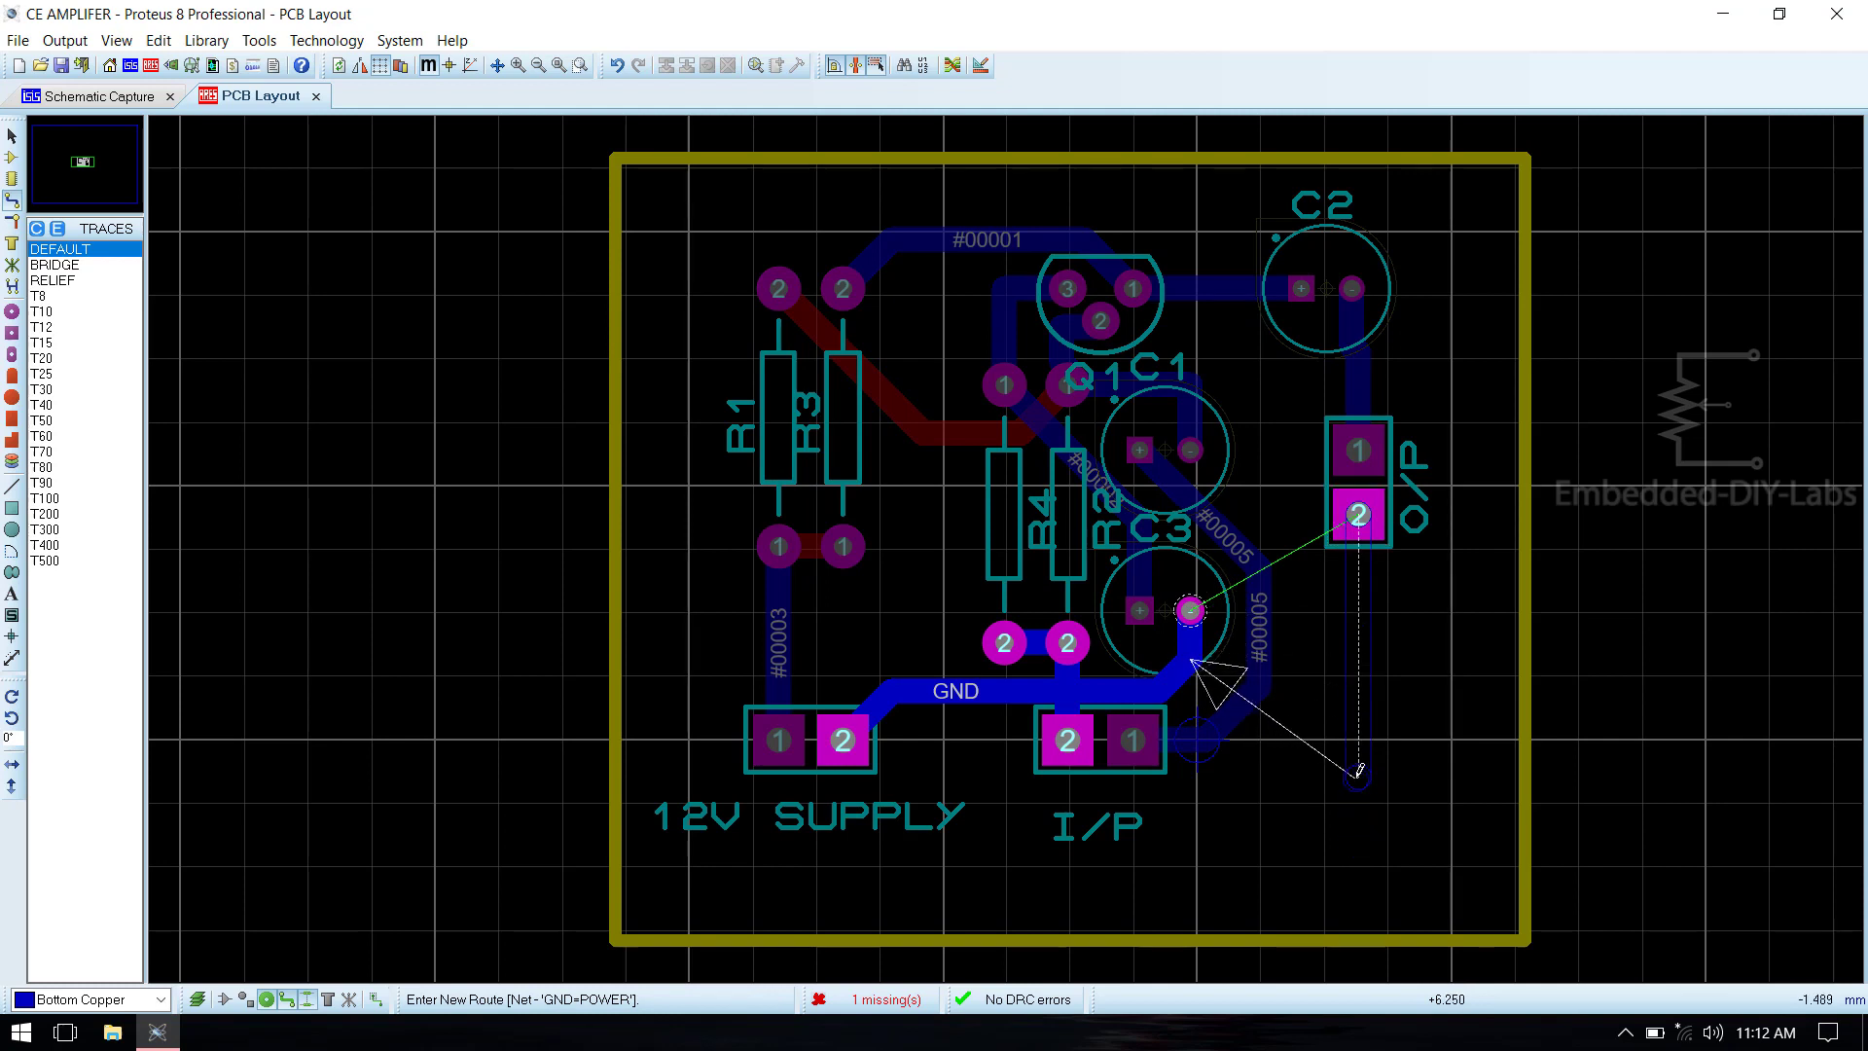
click(1357, 749)
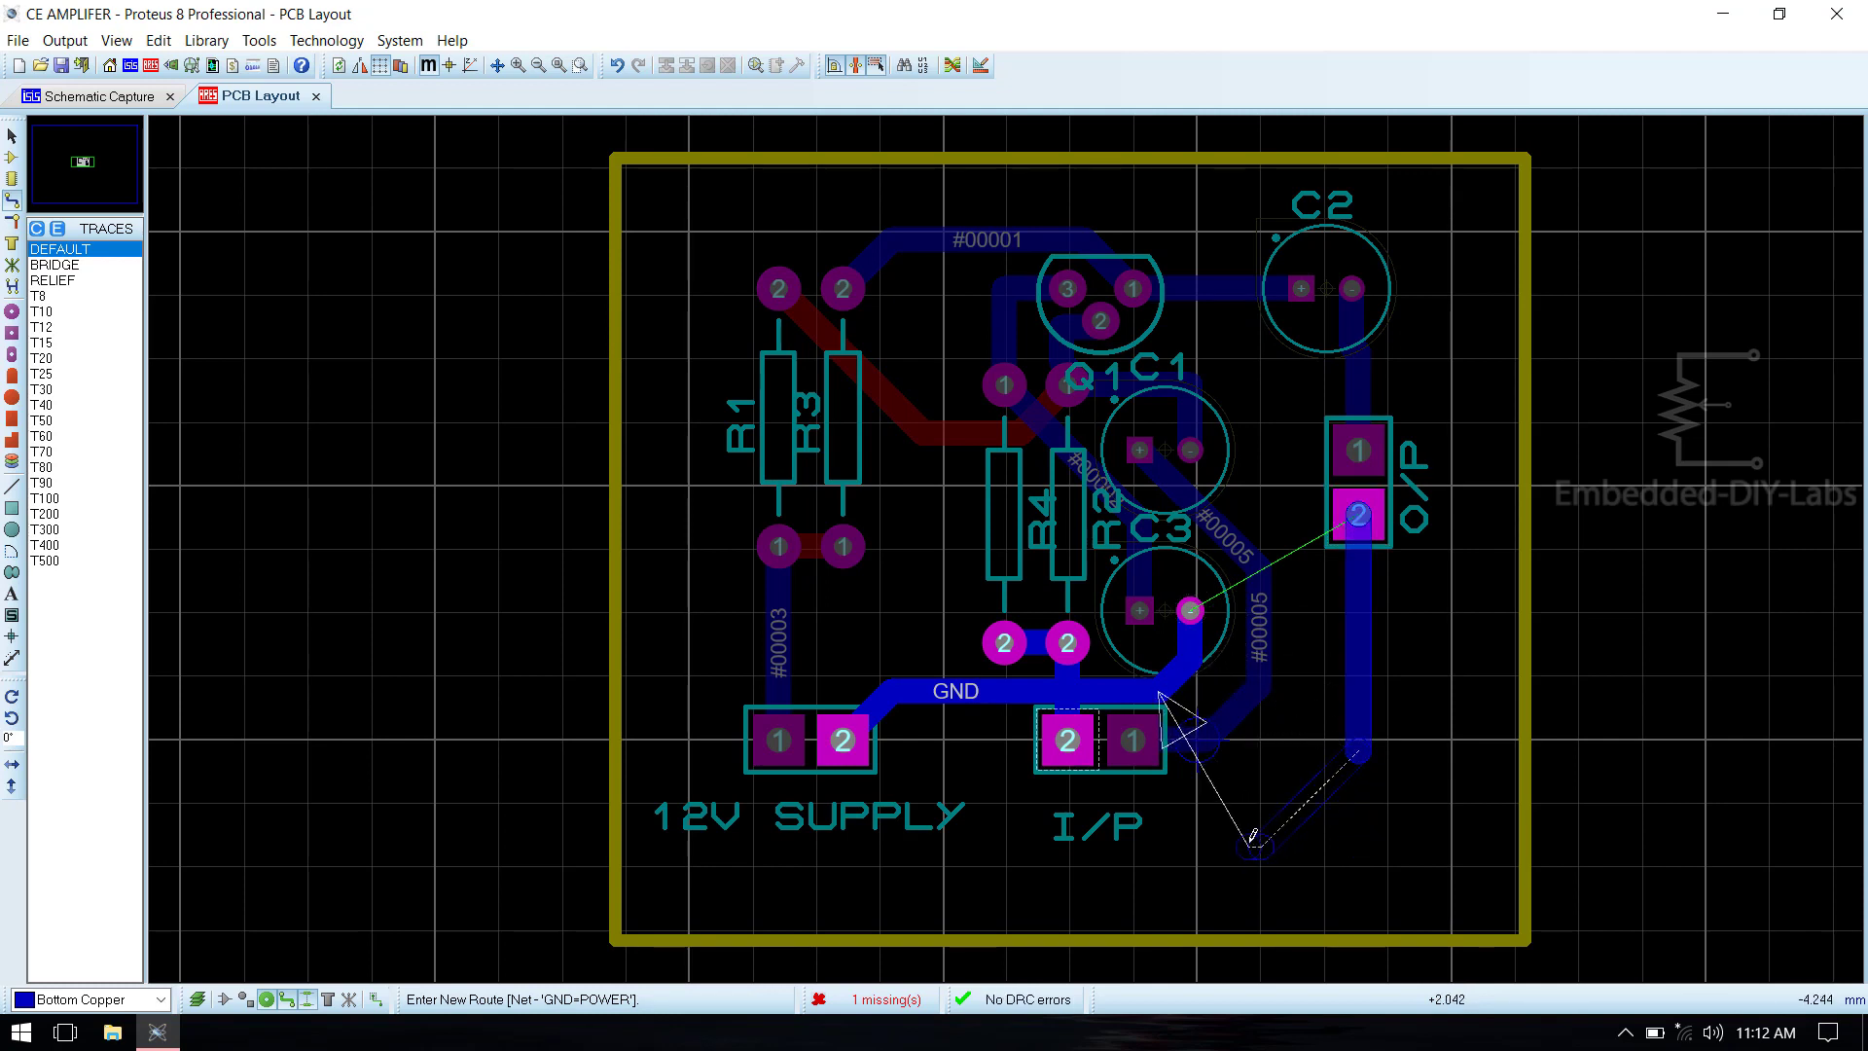
click(1286, 820)
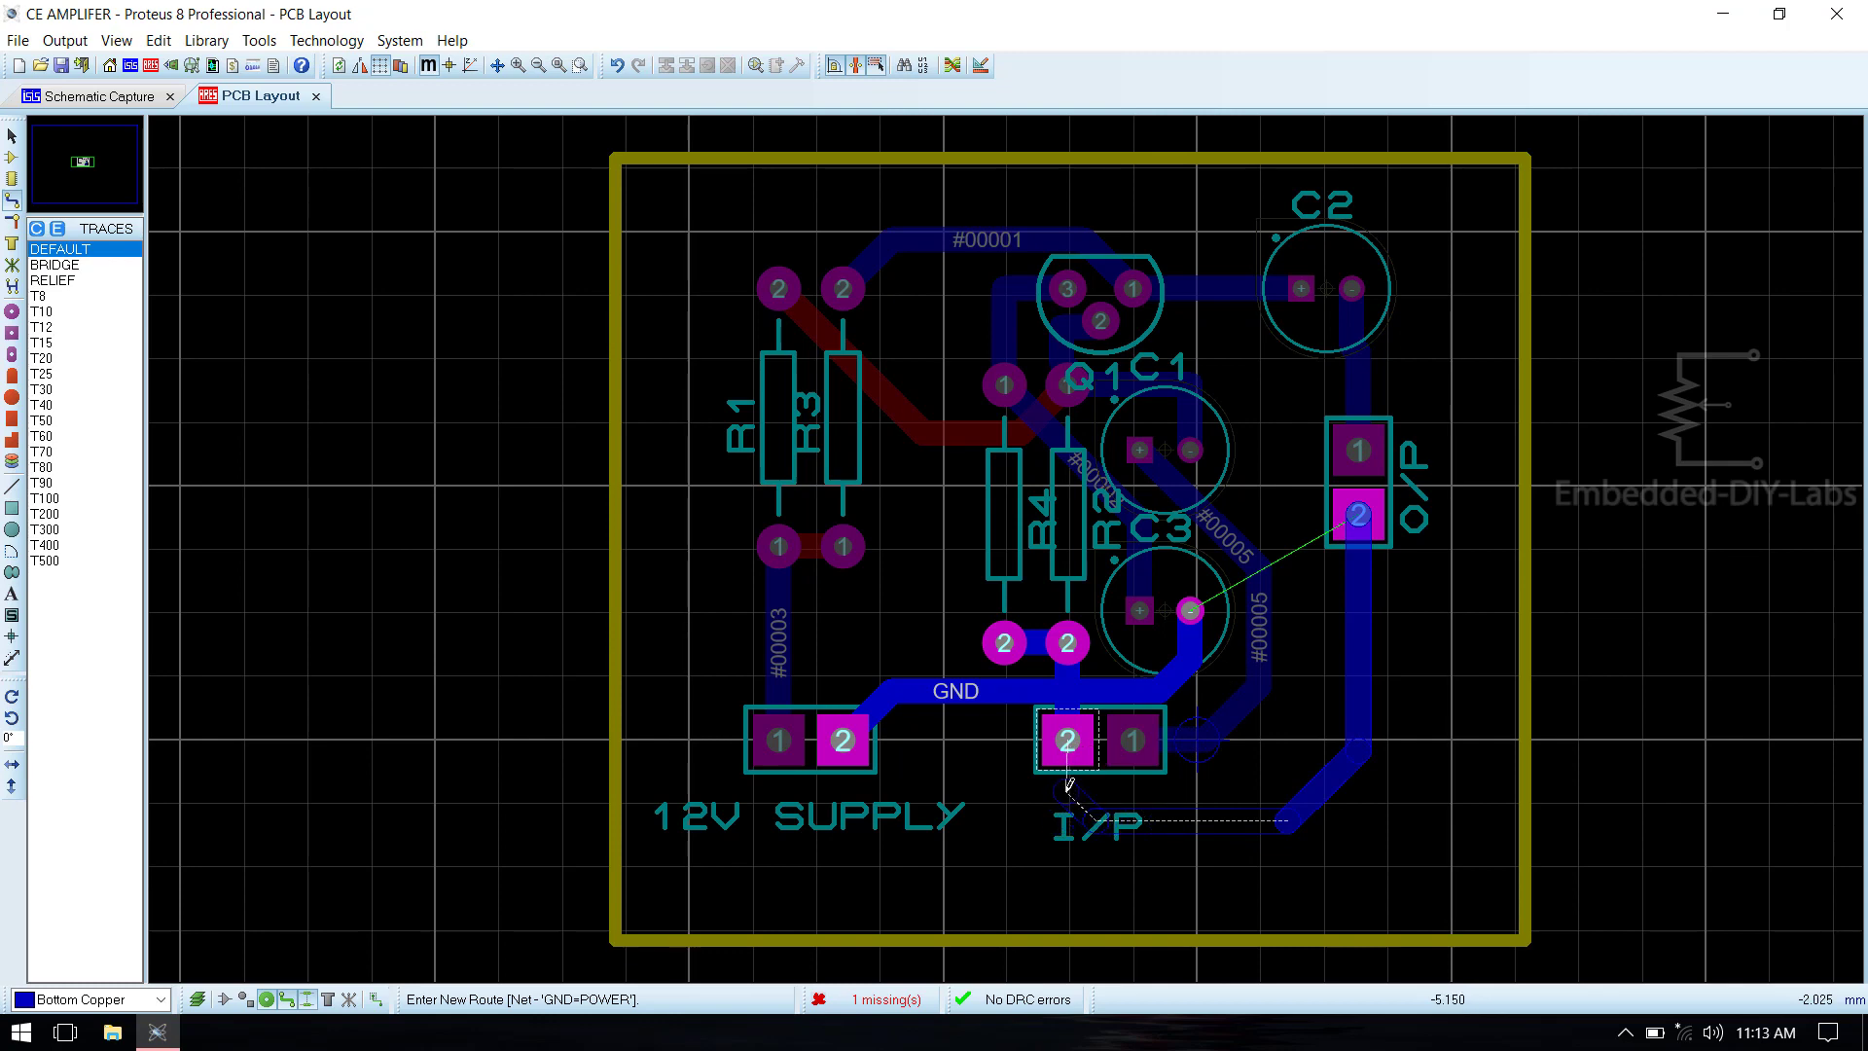
click(1070, 783)
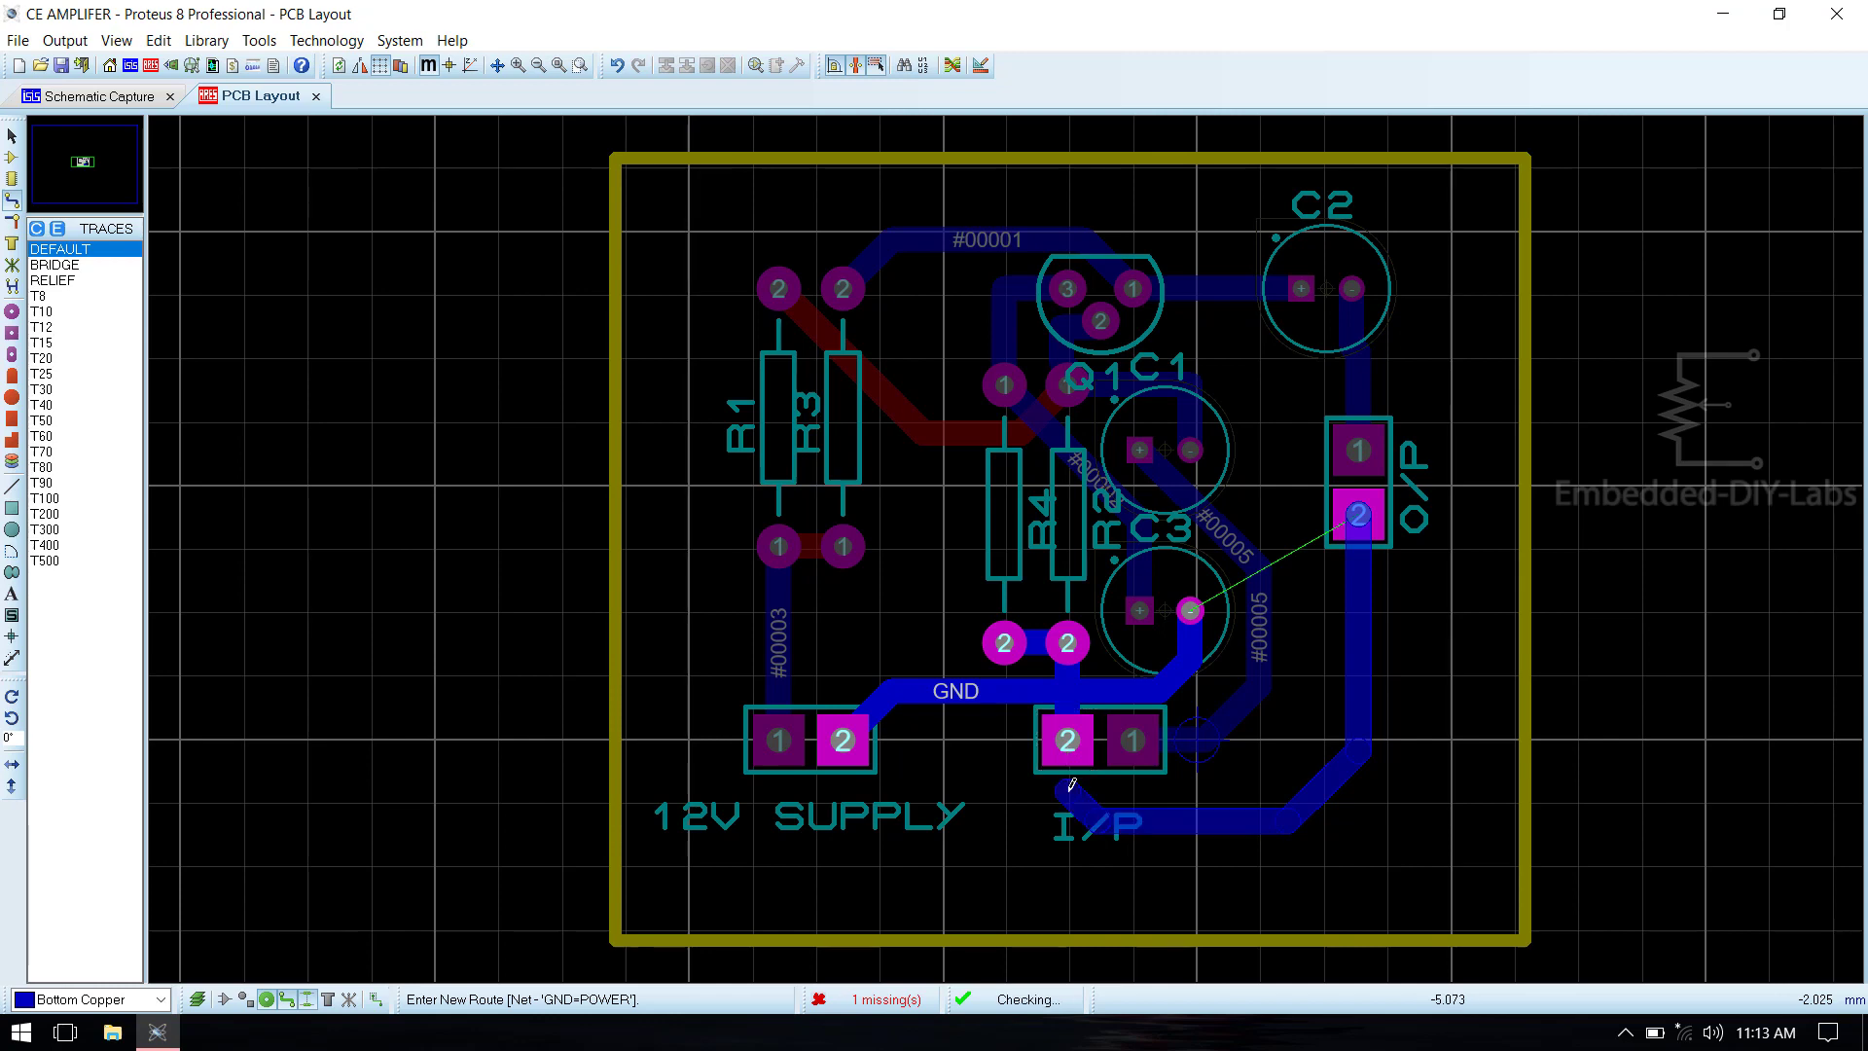
click(1070, 731)
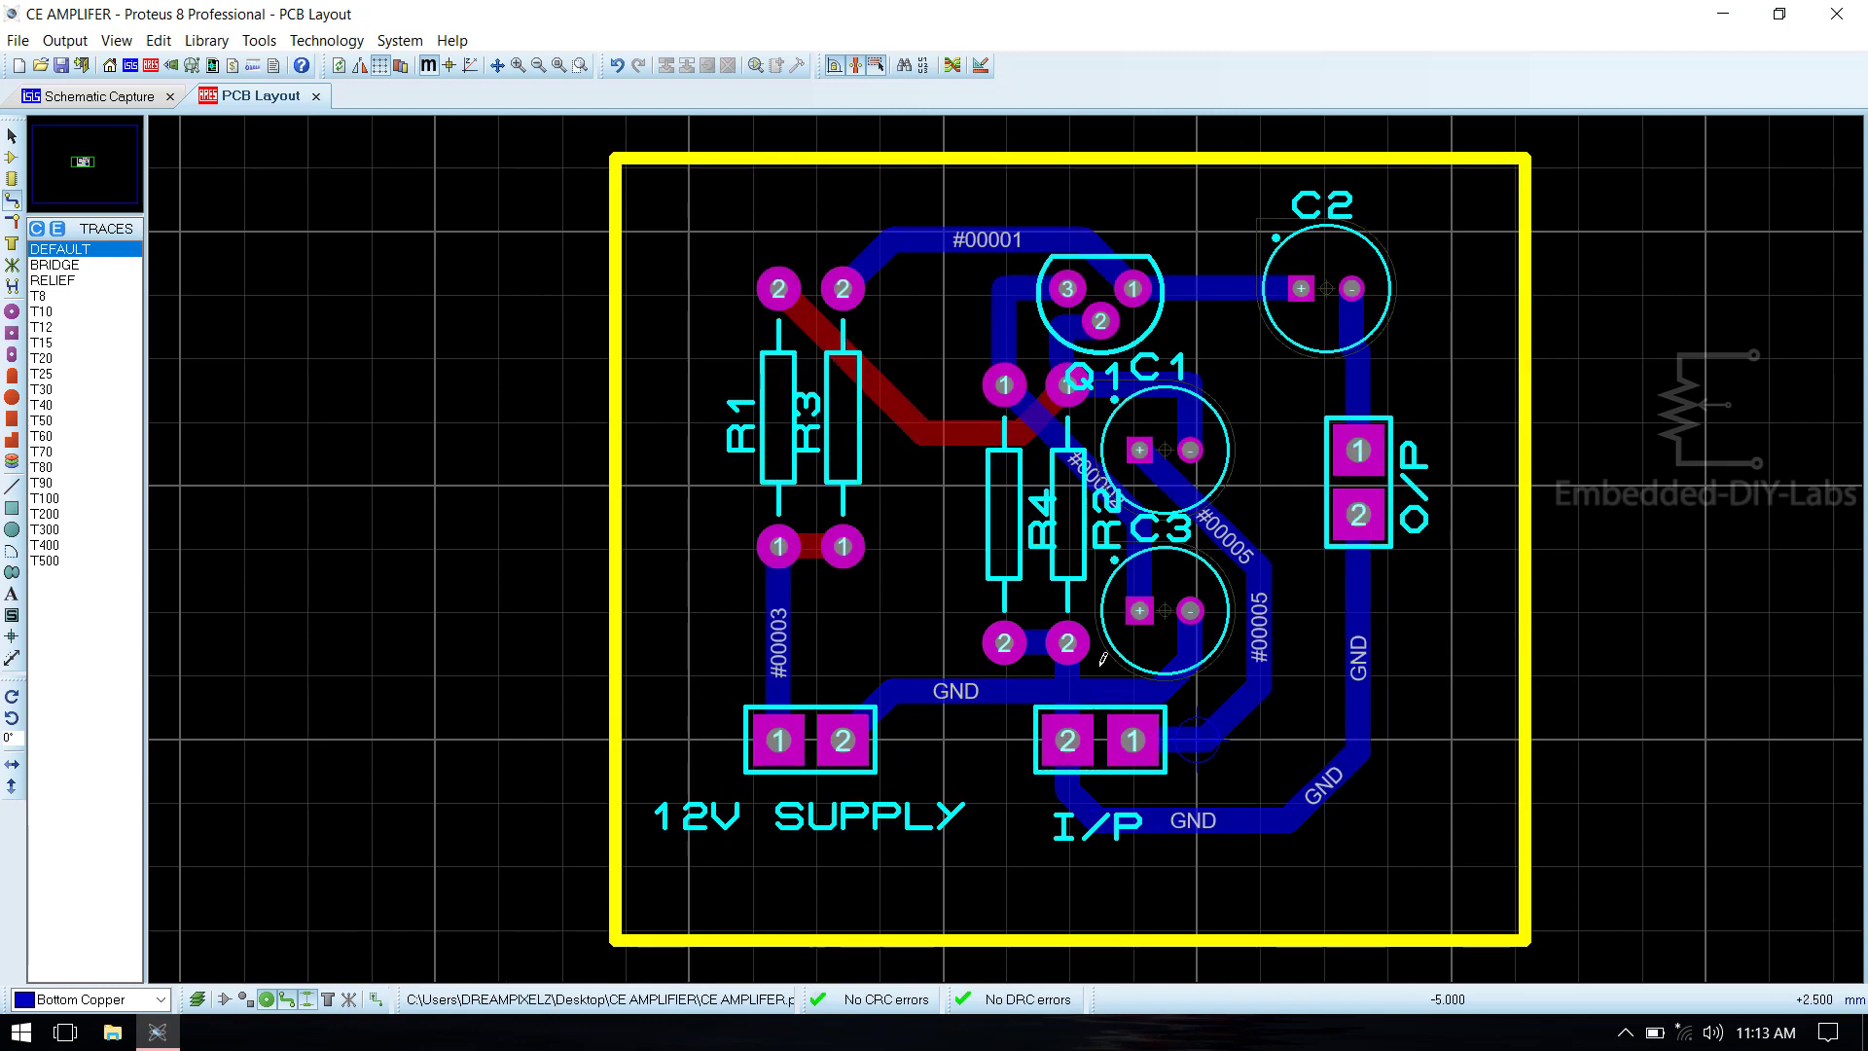
Delete the red #00000 route and the #00002 route.
scroll(931, 400, up, 2)
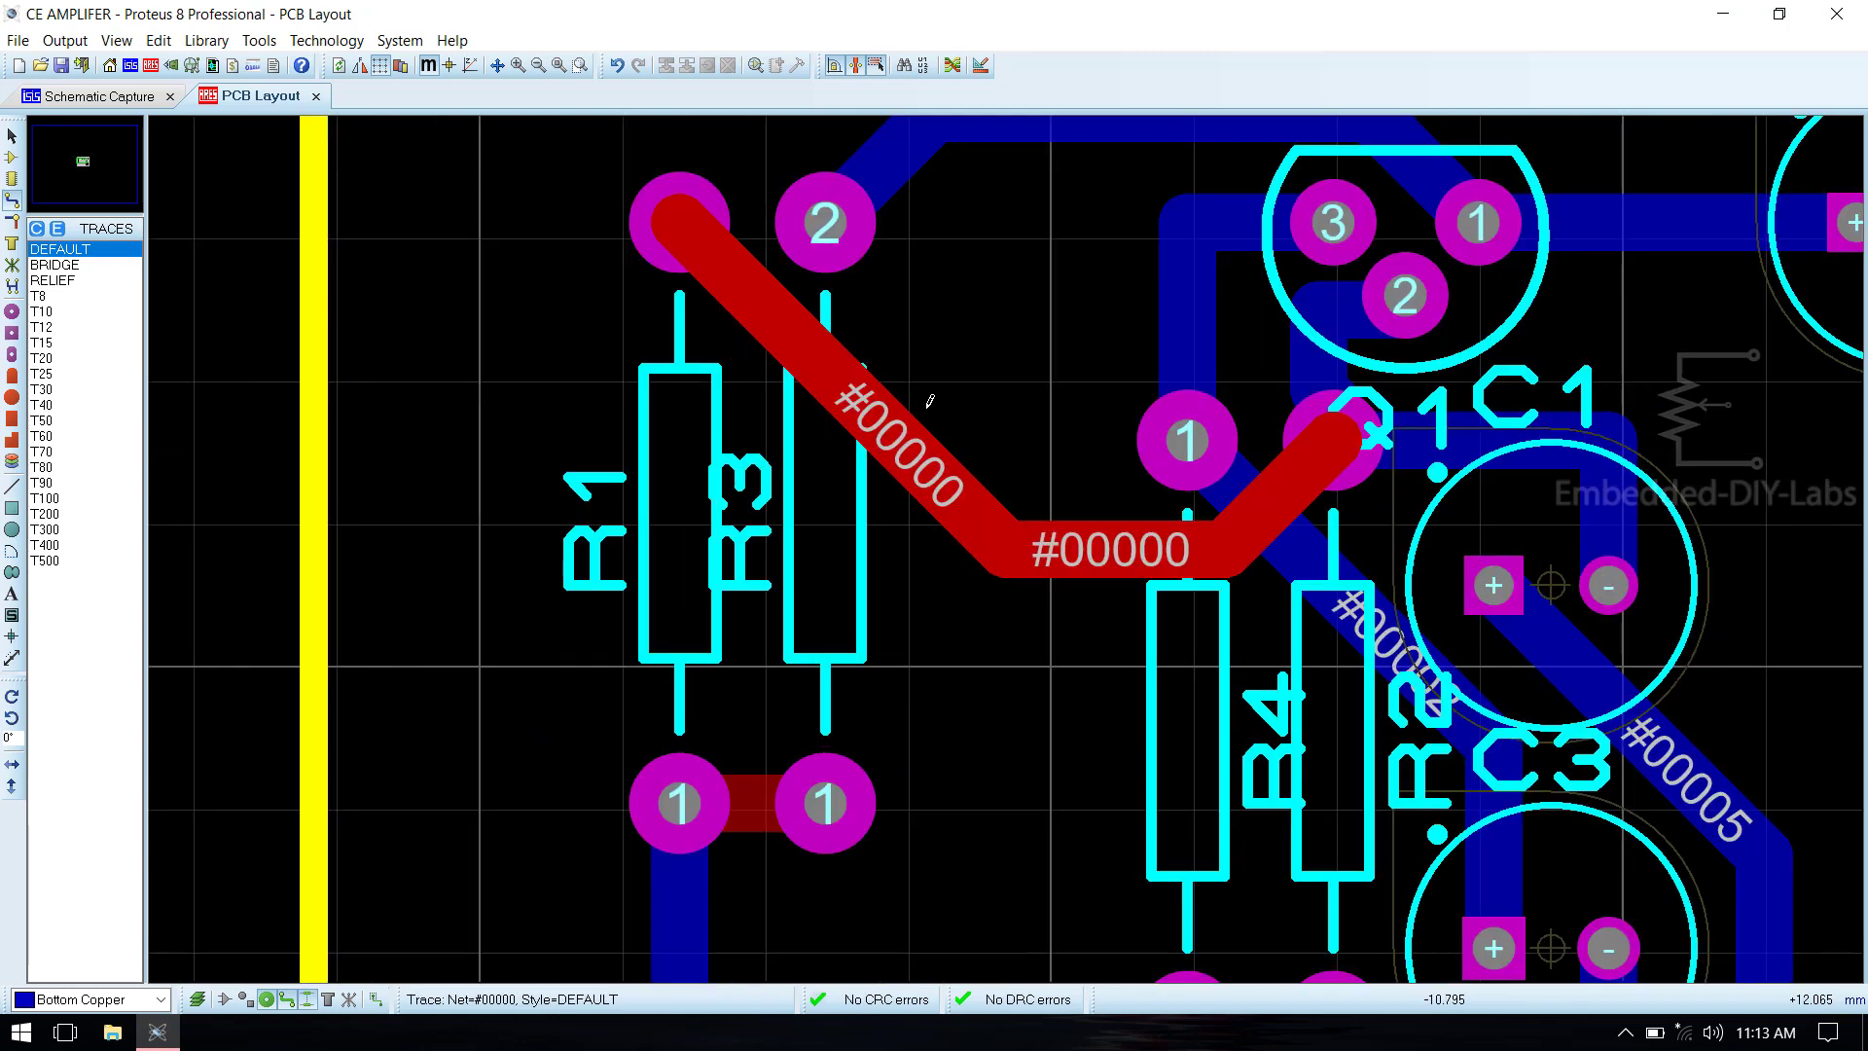
scroll(930, 400, down, 1)
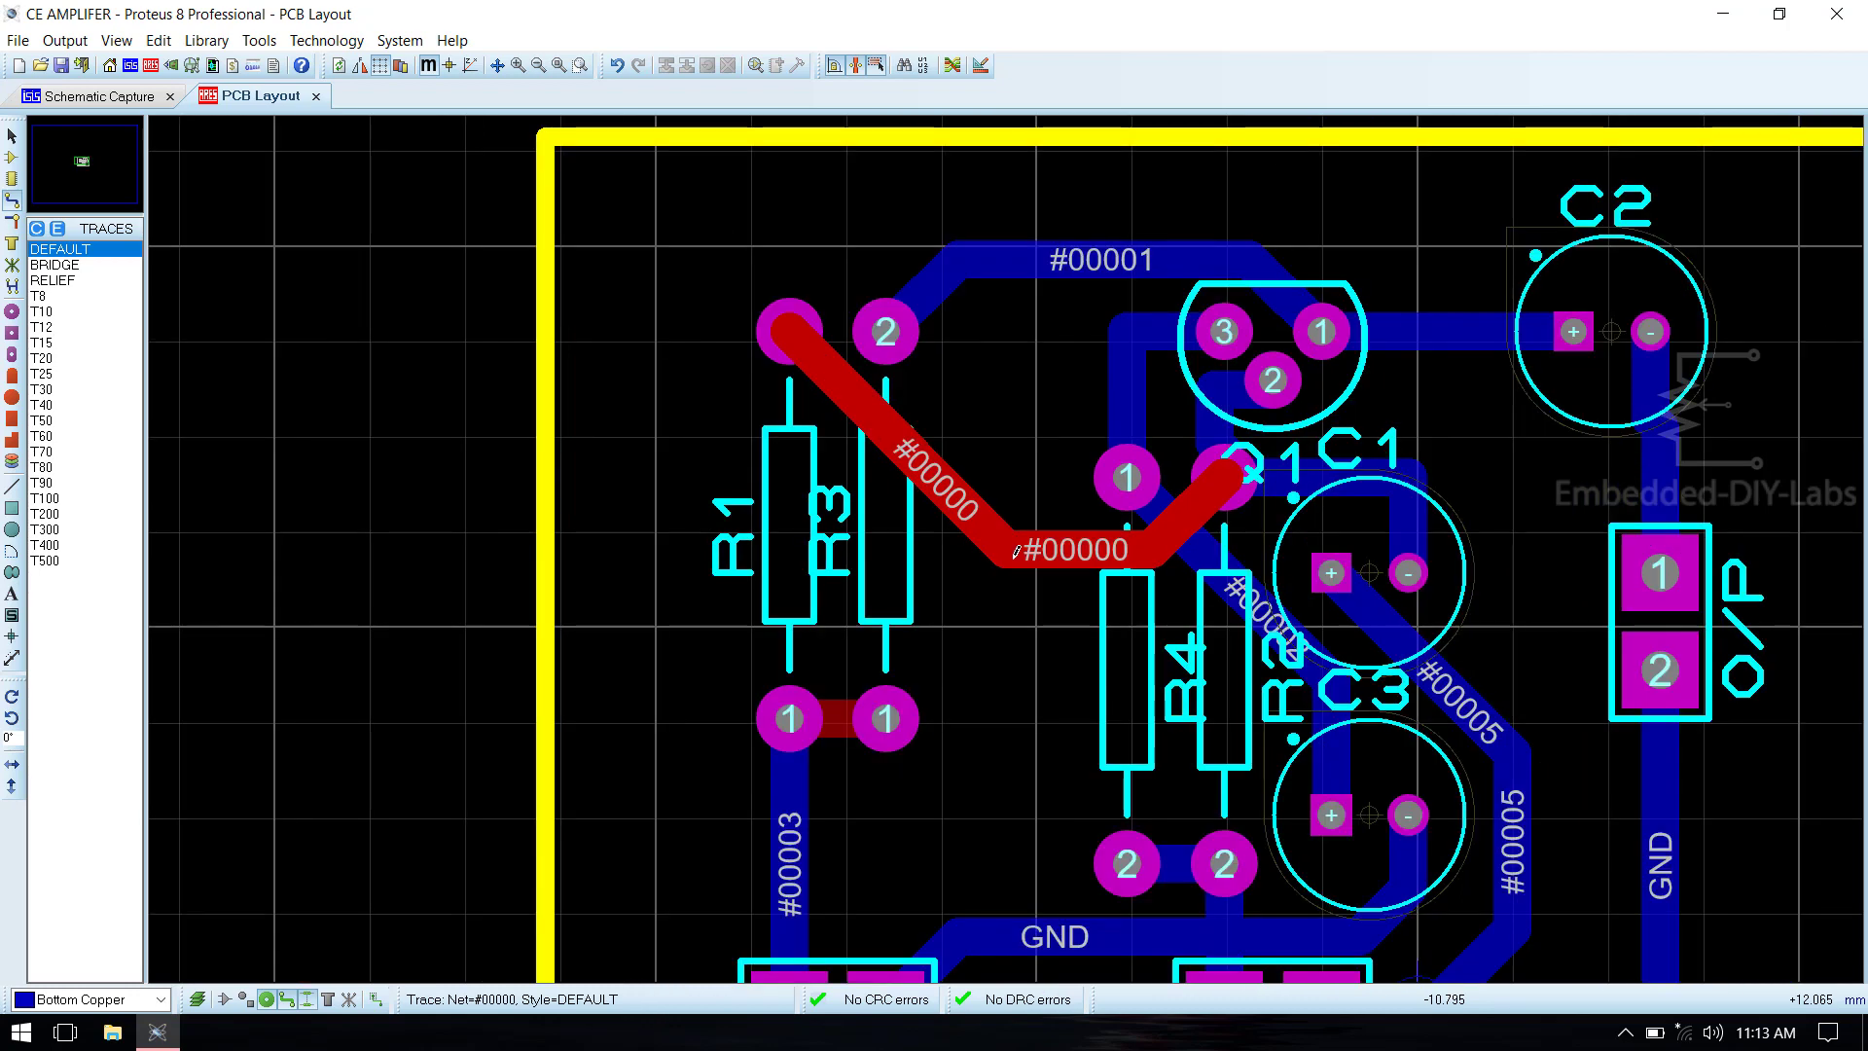
right_click(1017, 551)
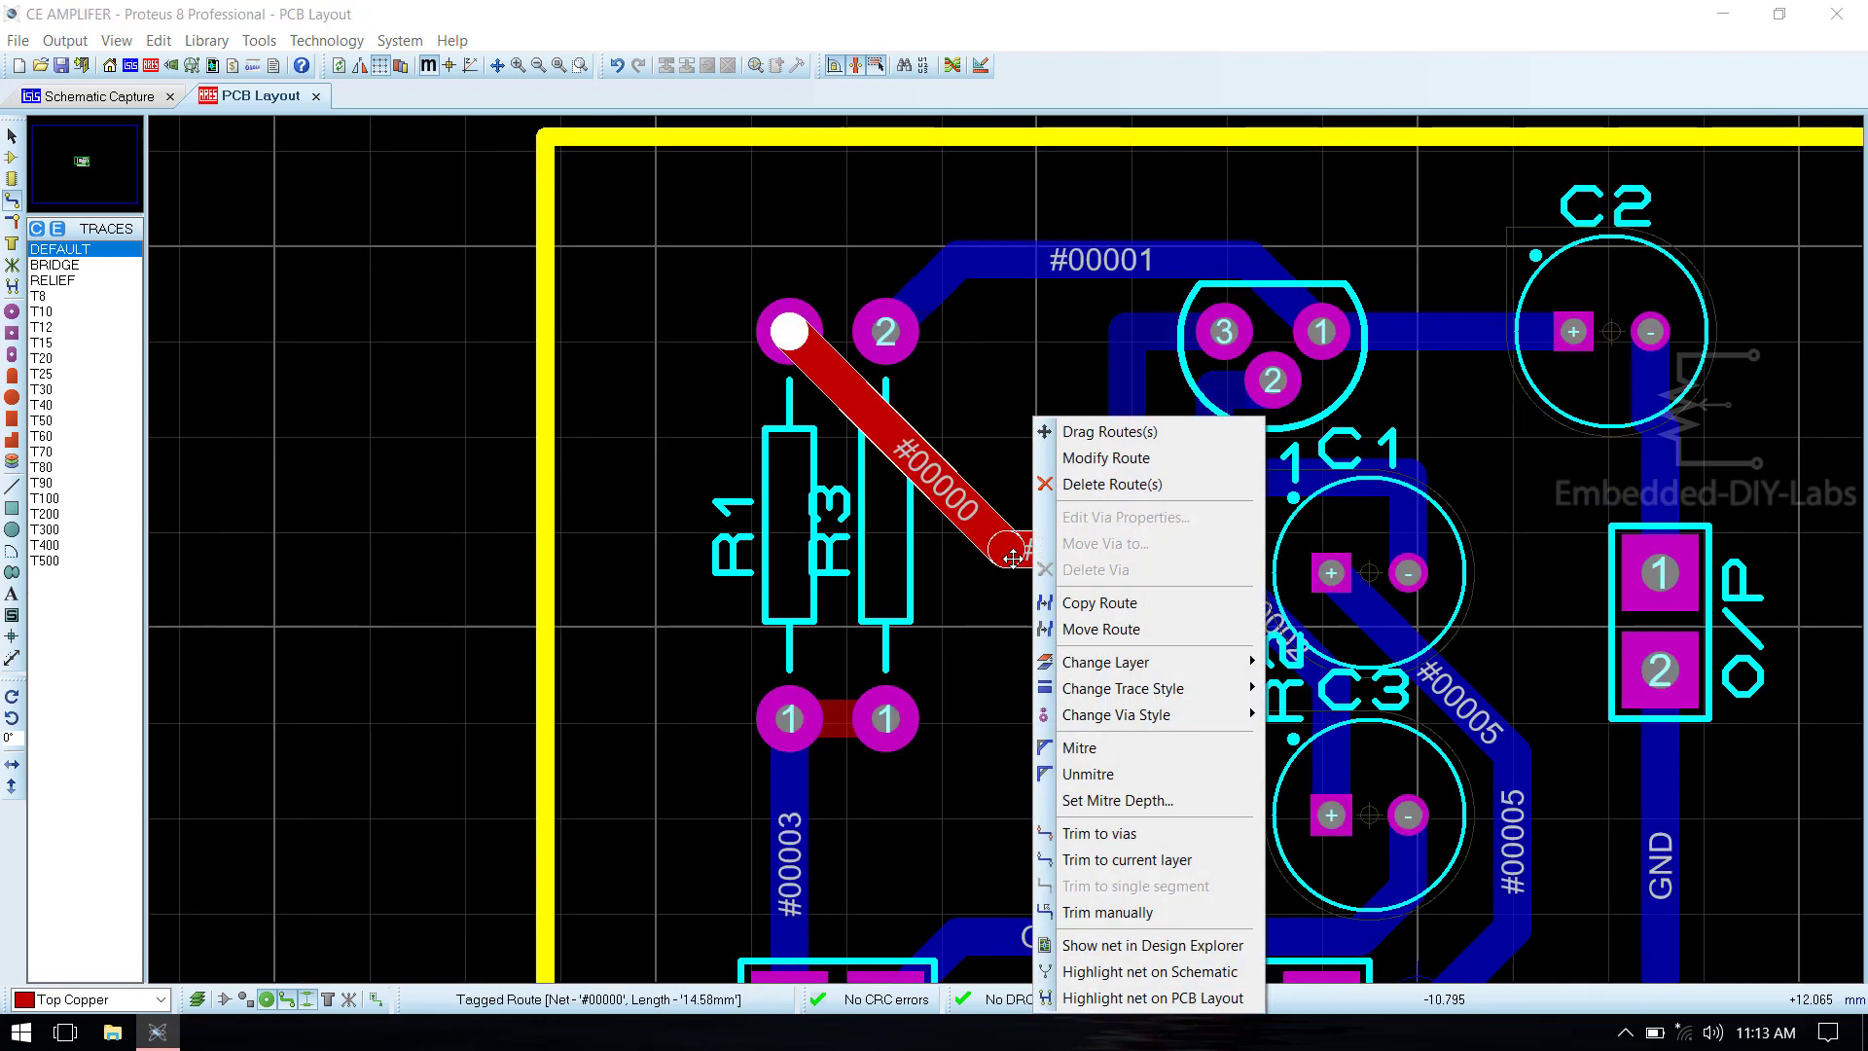
click(1128, 484)
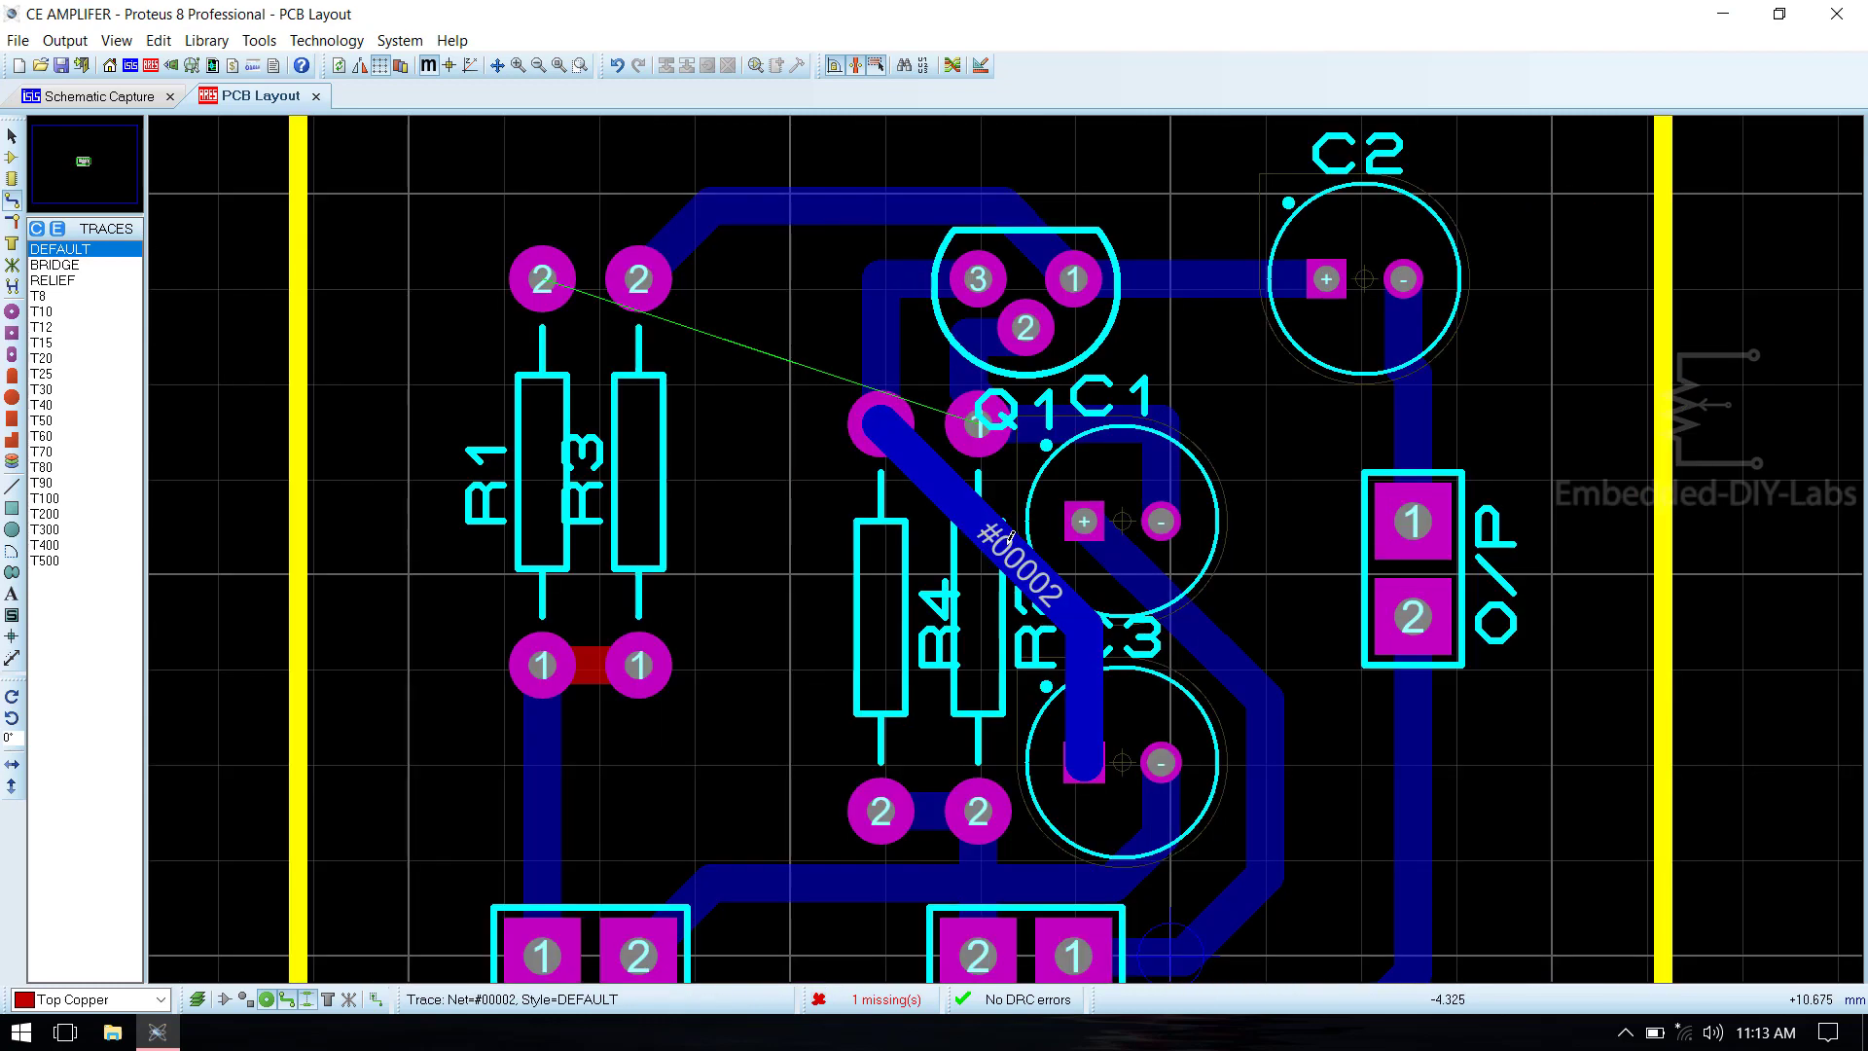
right_click(878, 418)
click(1088, 476)
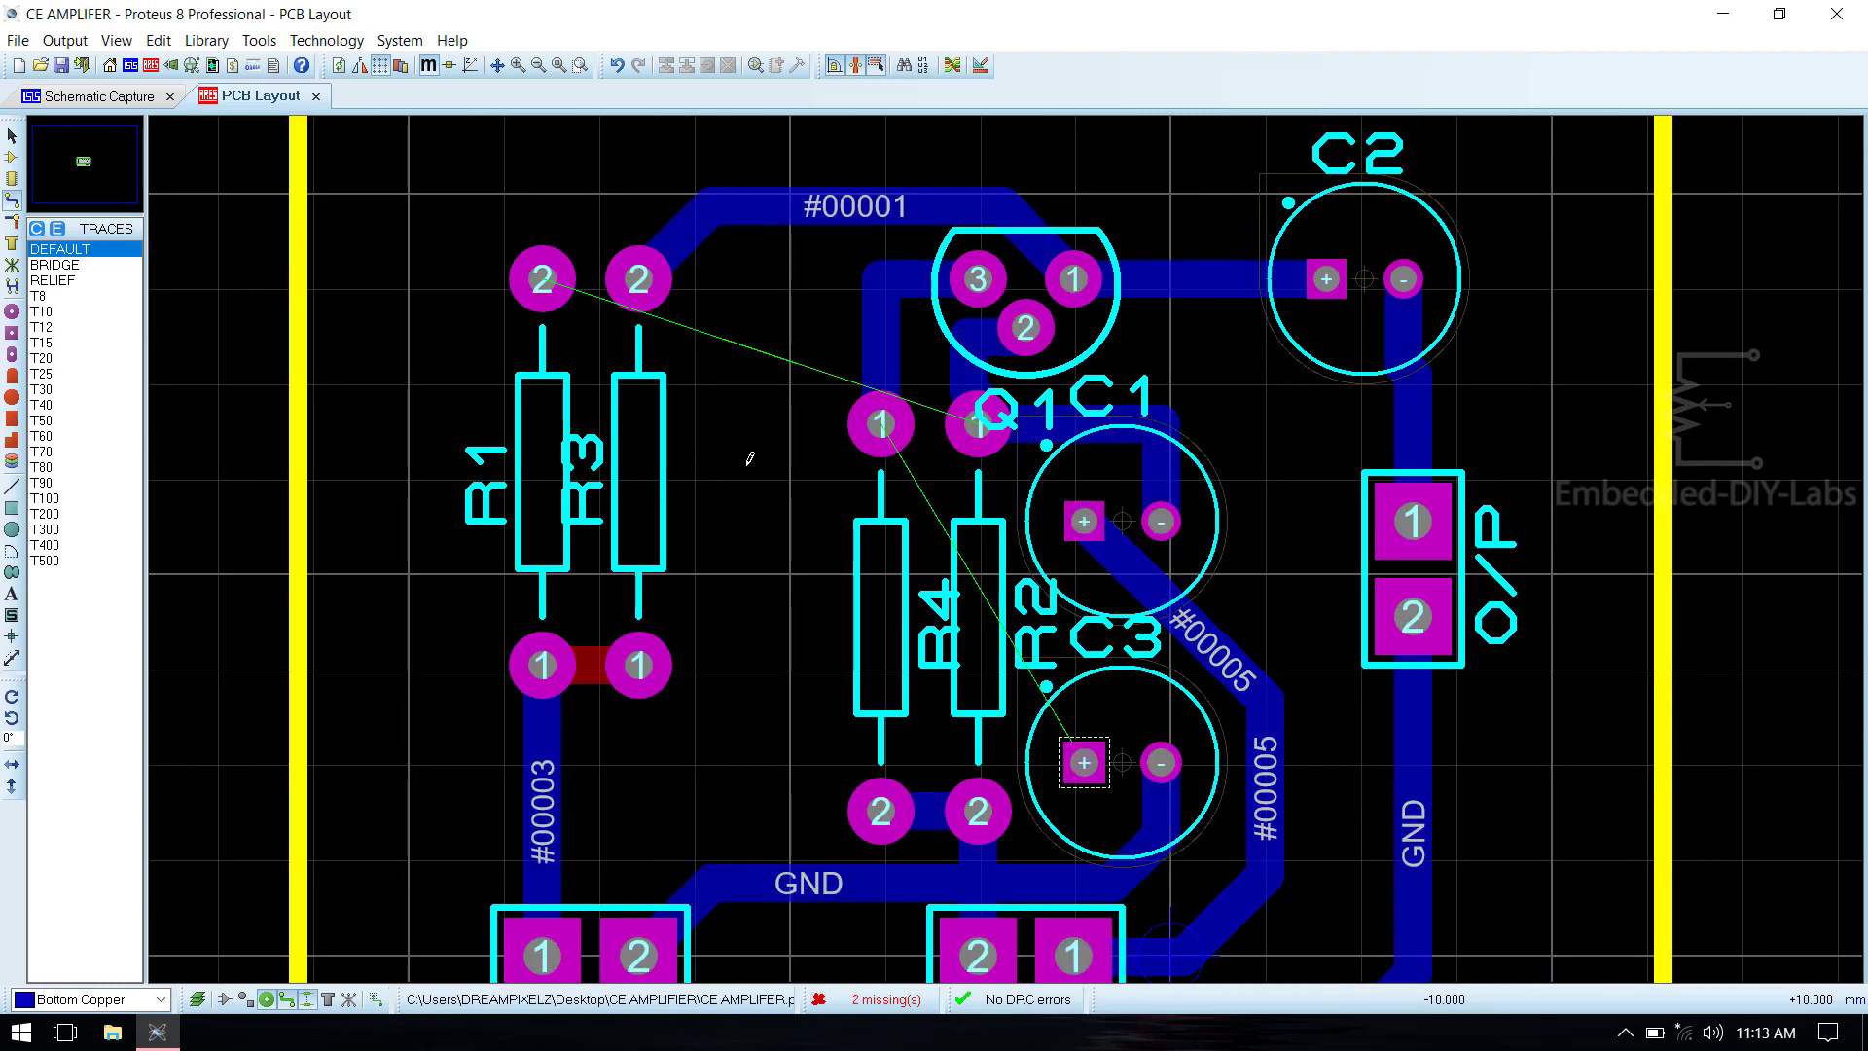
Route #00000 from R1 pad 2 past R1 to Q1 pad 1, abandoning a trace begun at C3.
click(542, 280)
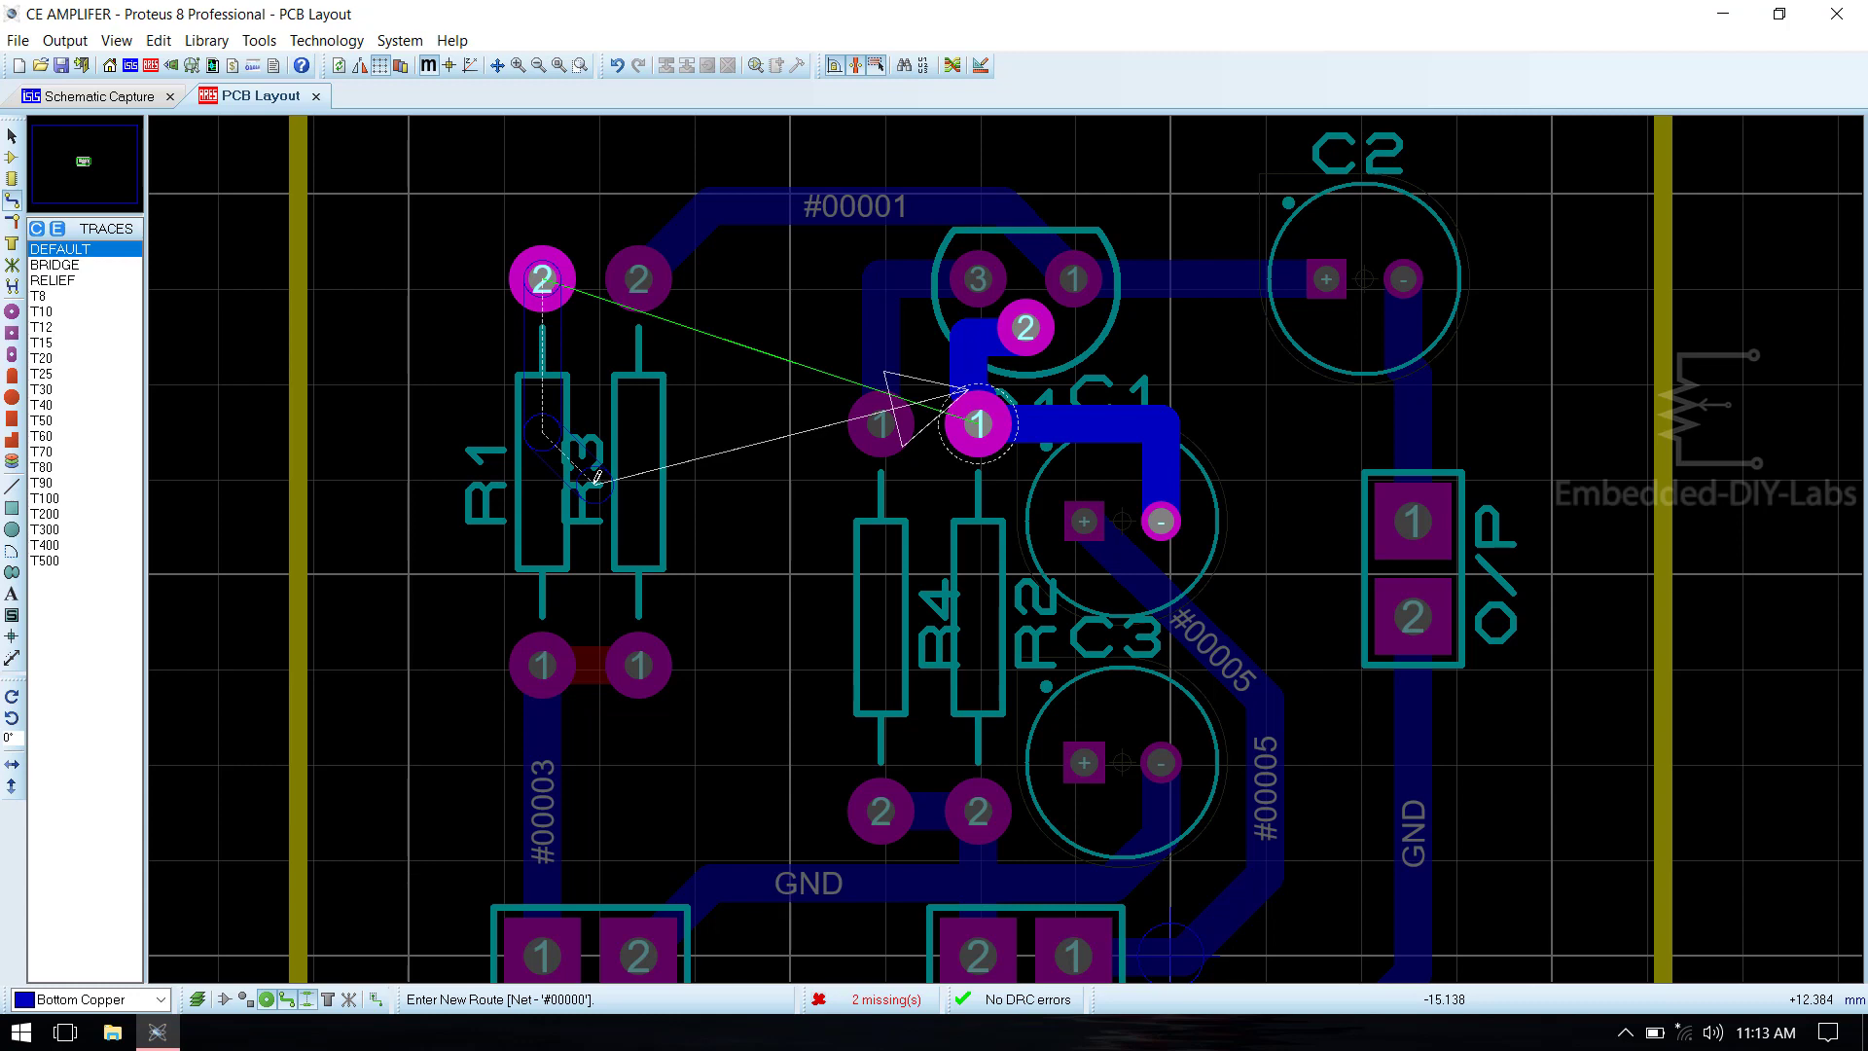
click(647, 512)
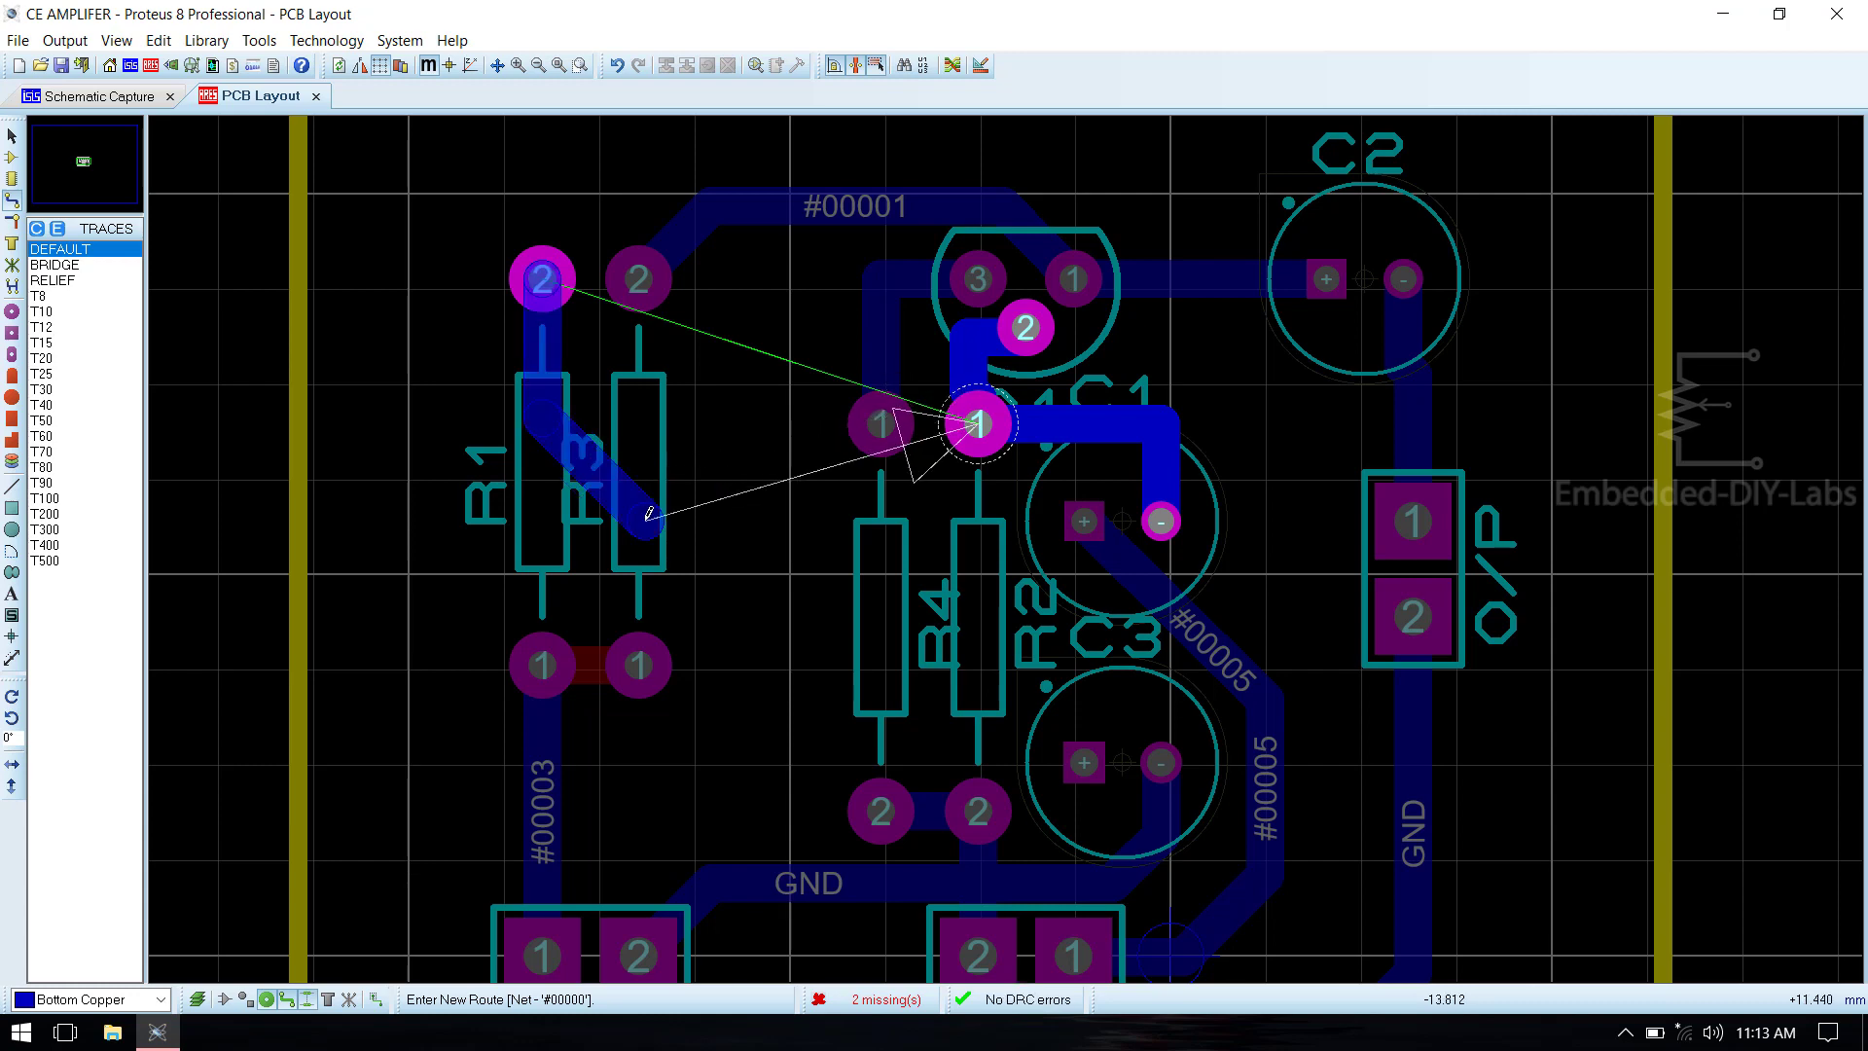
click(934, 518)
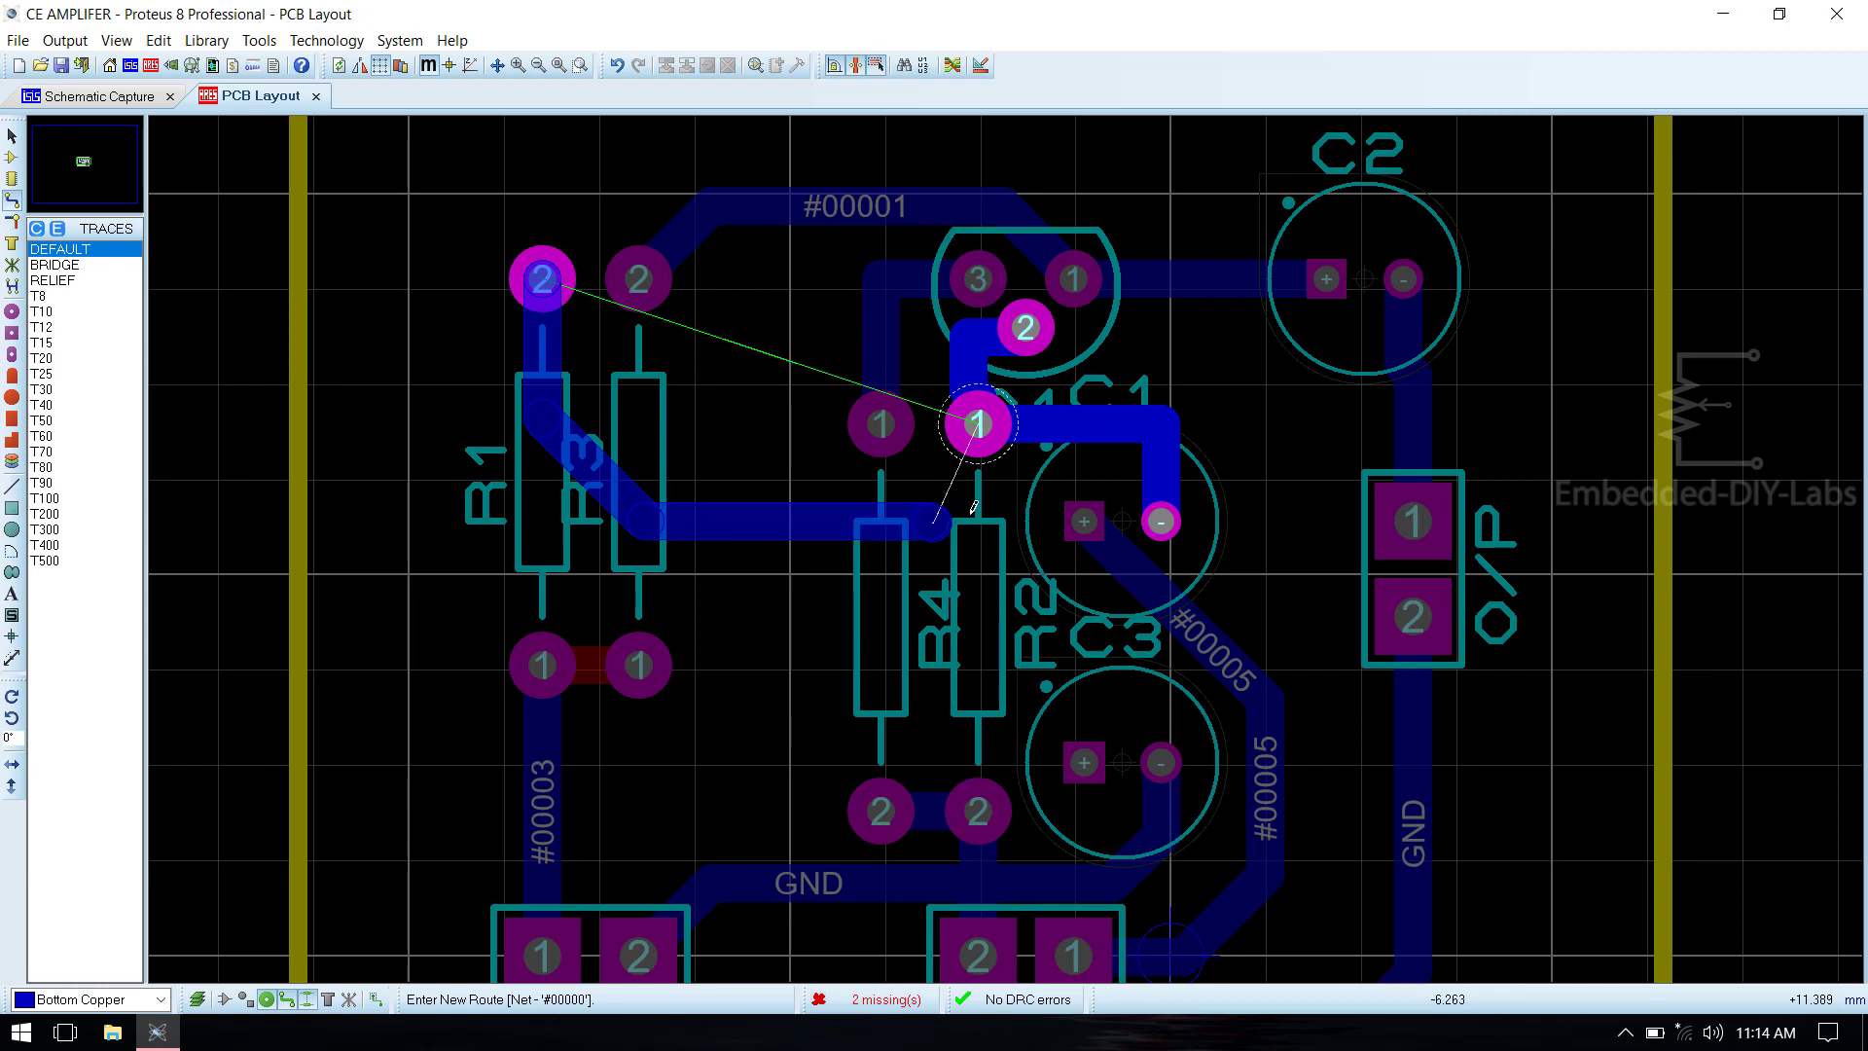
click(979, 421)
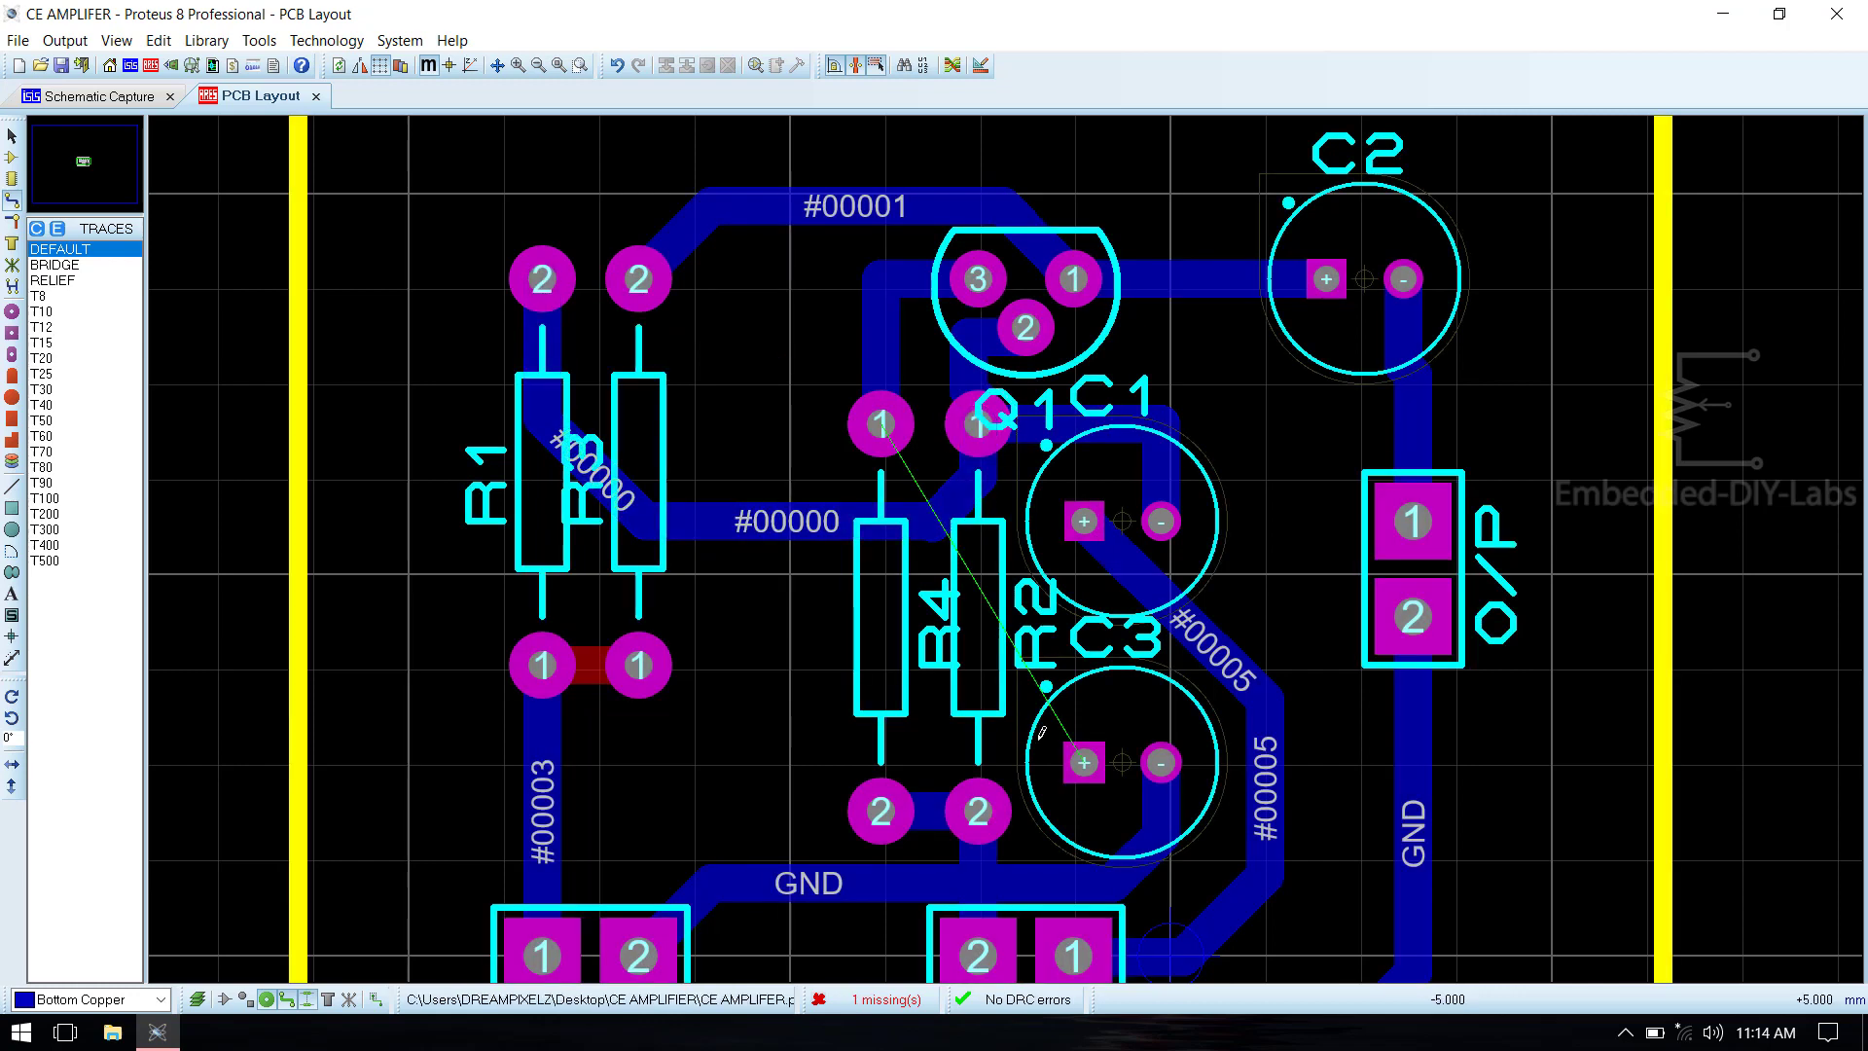
click(1086, 757)
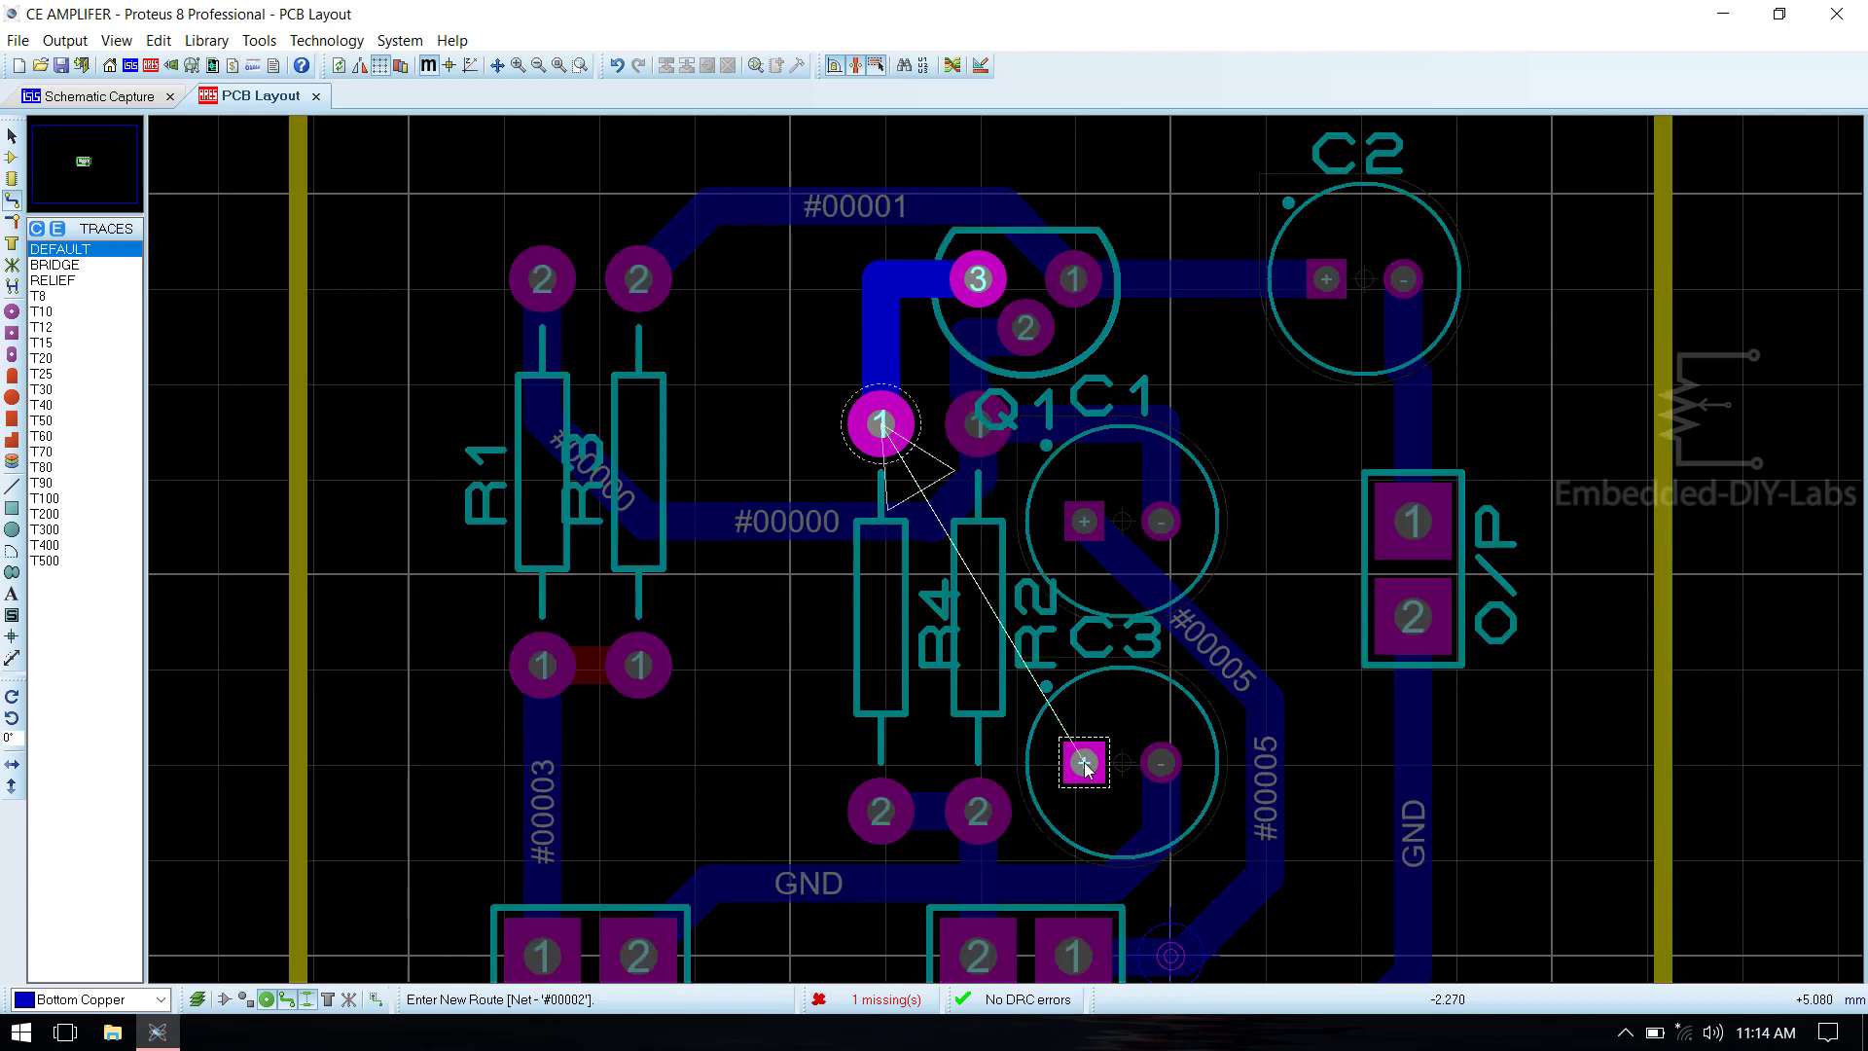
key(Escape)
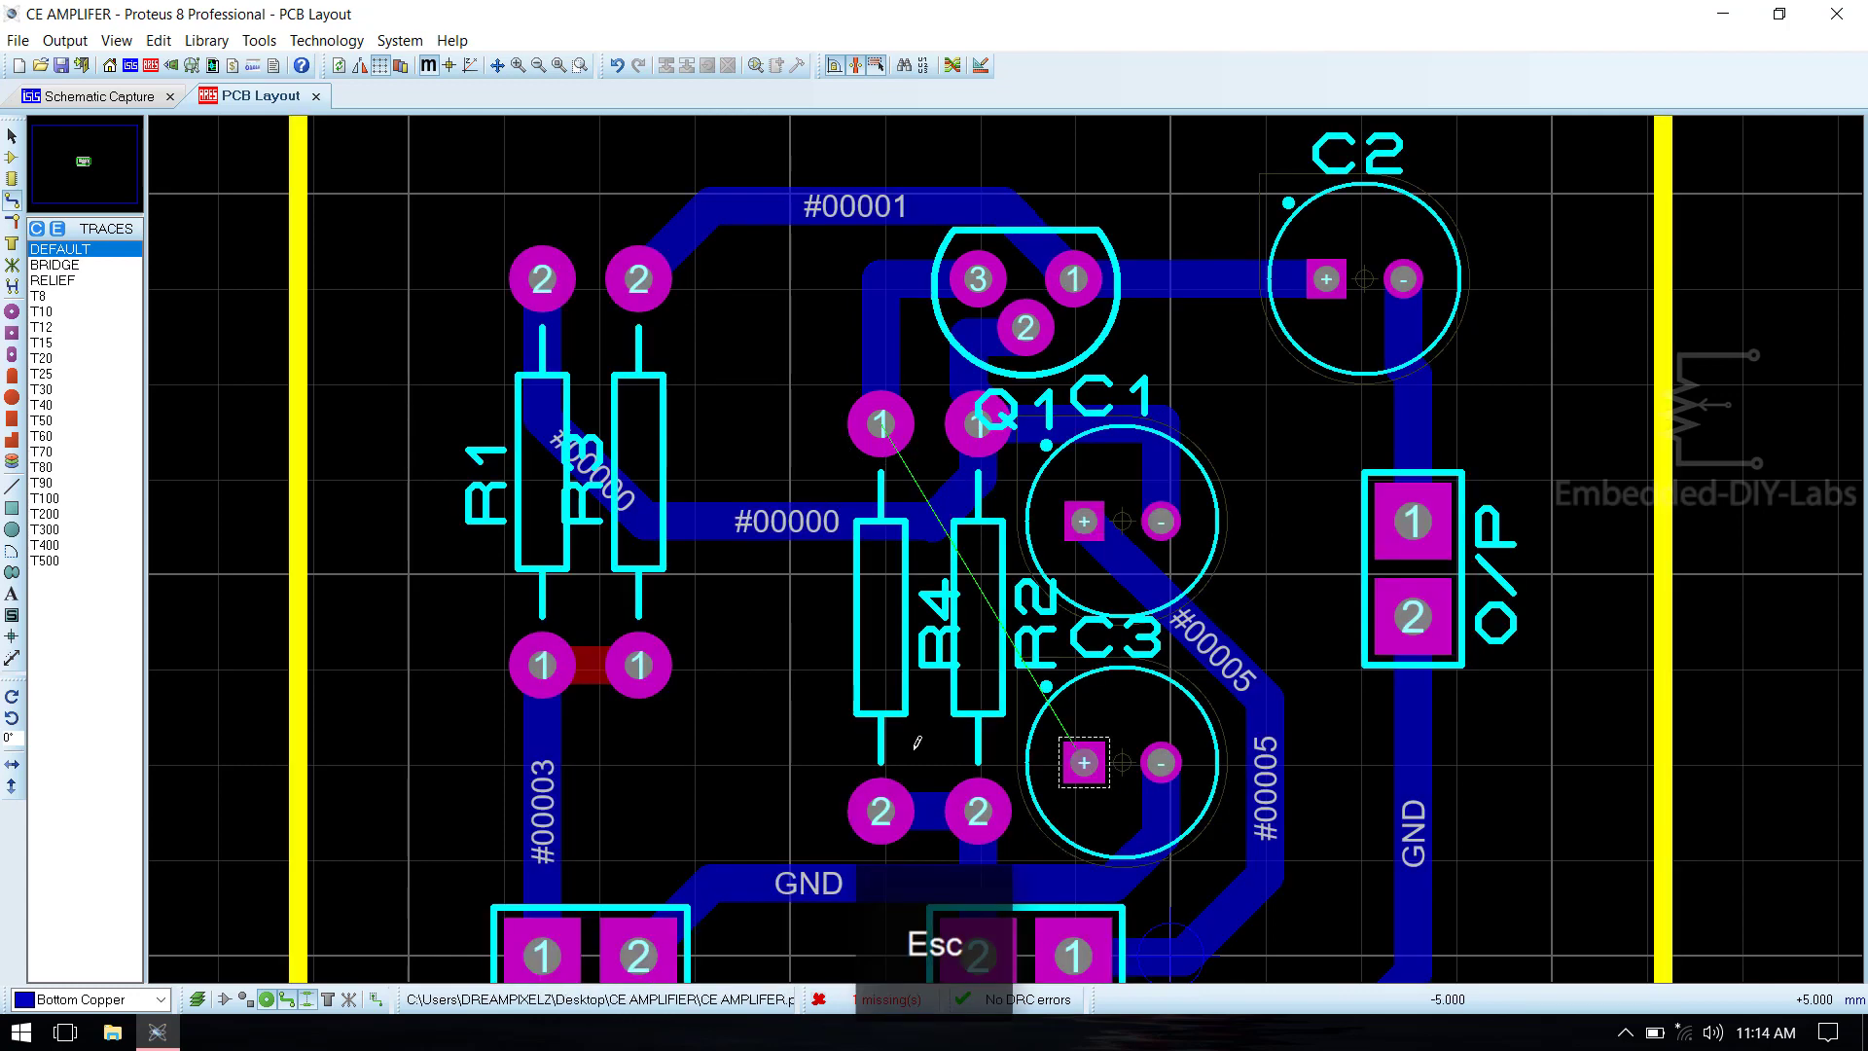
Replace the red R1 trace with a Bottom Copper trace from R1 pad 1 to R3 pad 1.
right_click(592, 644)
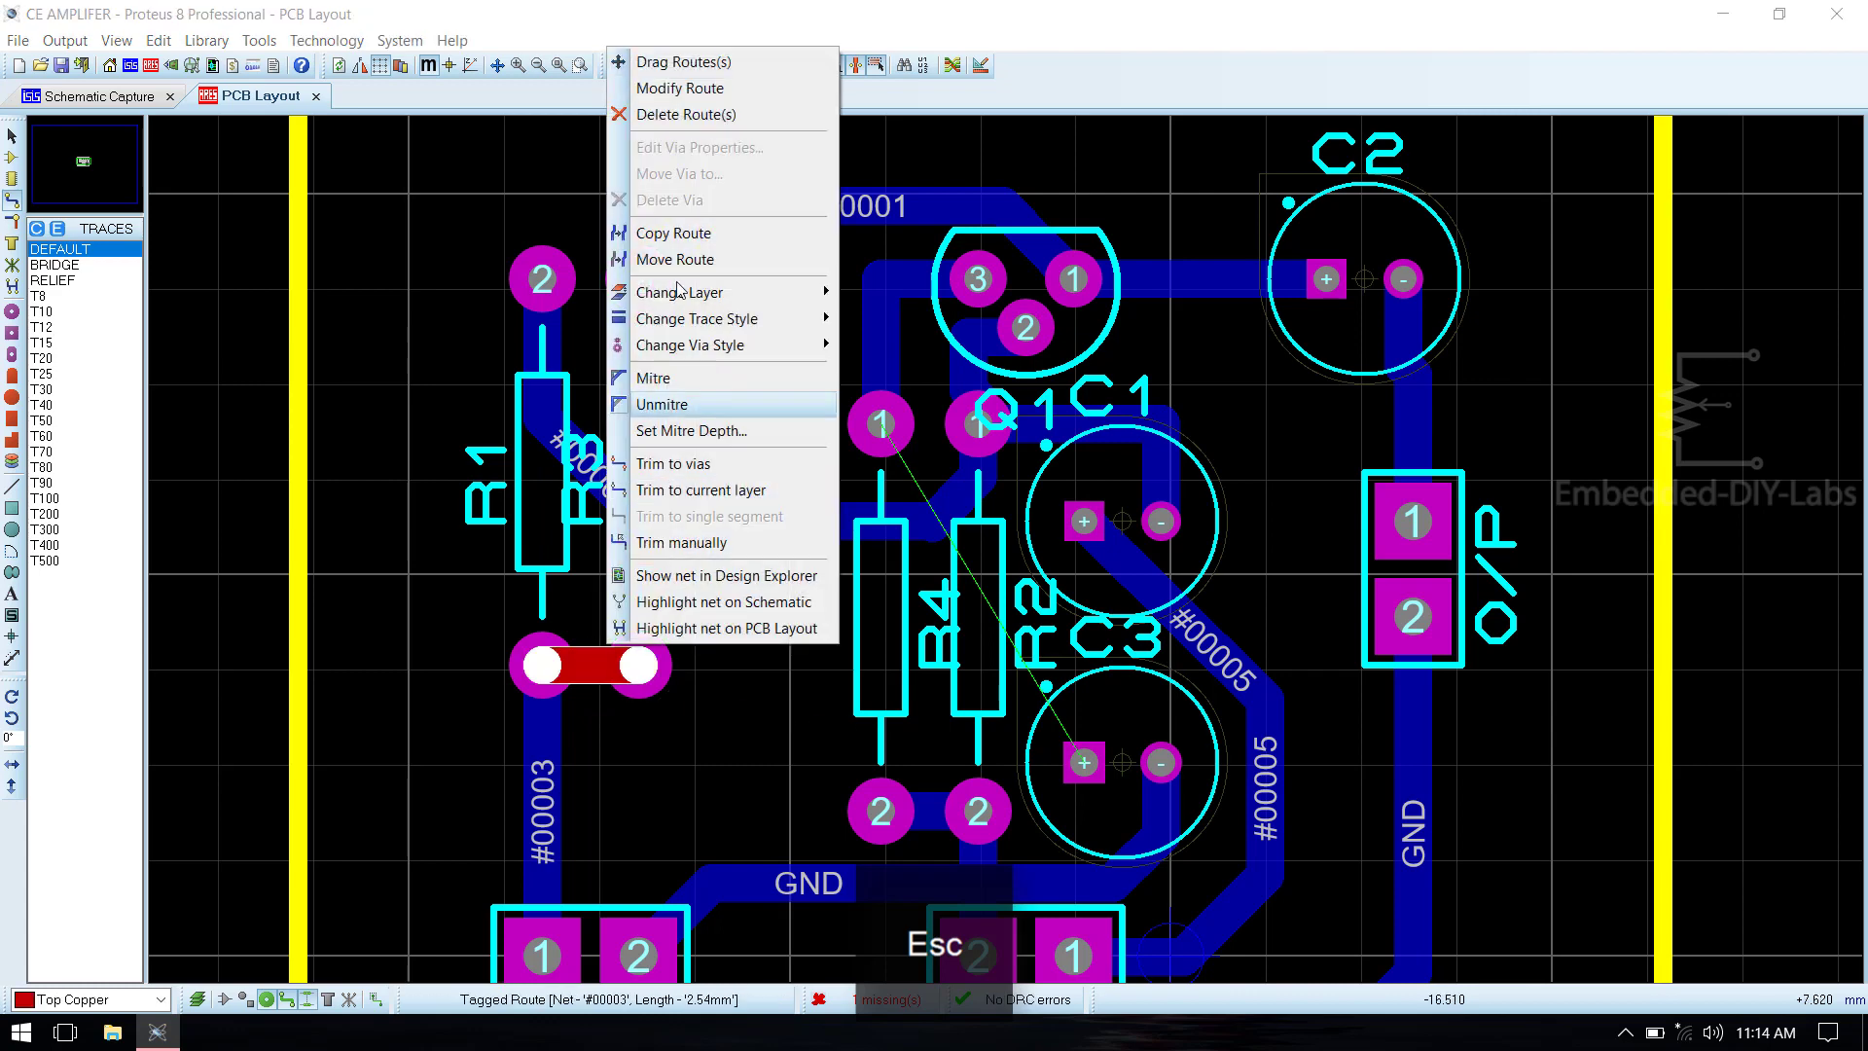
click(662, 117)
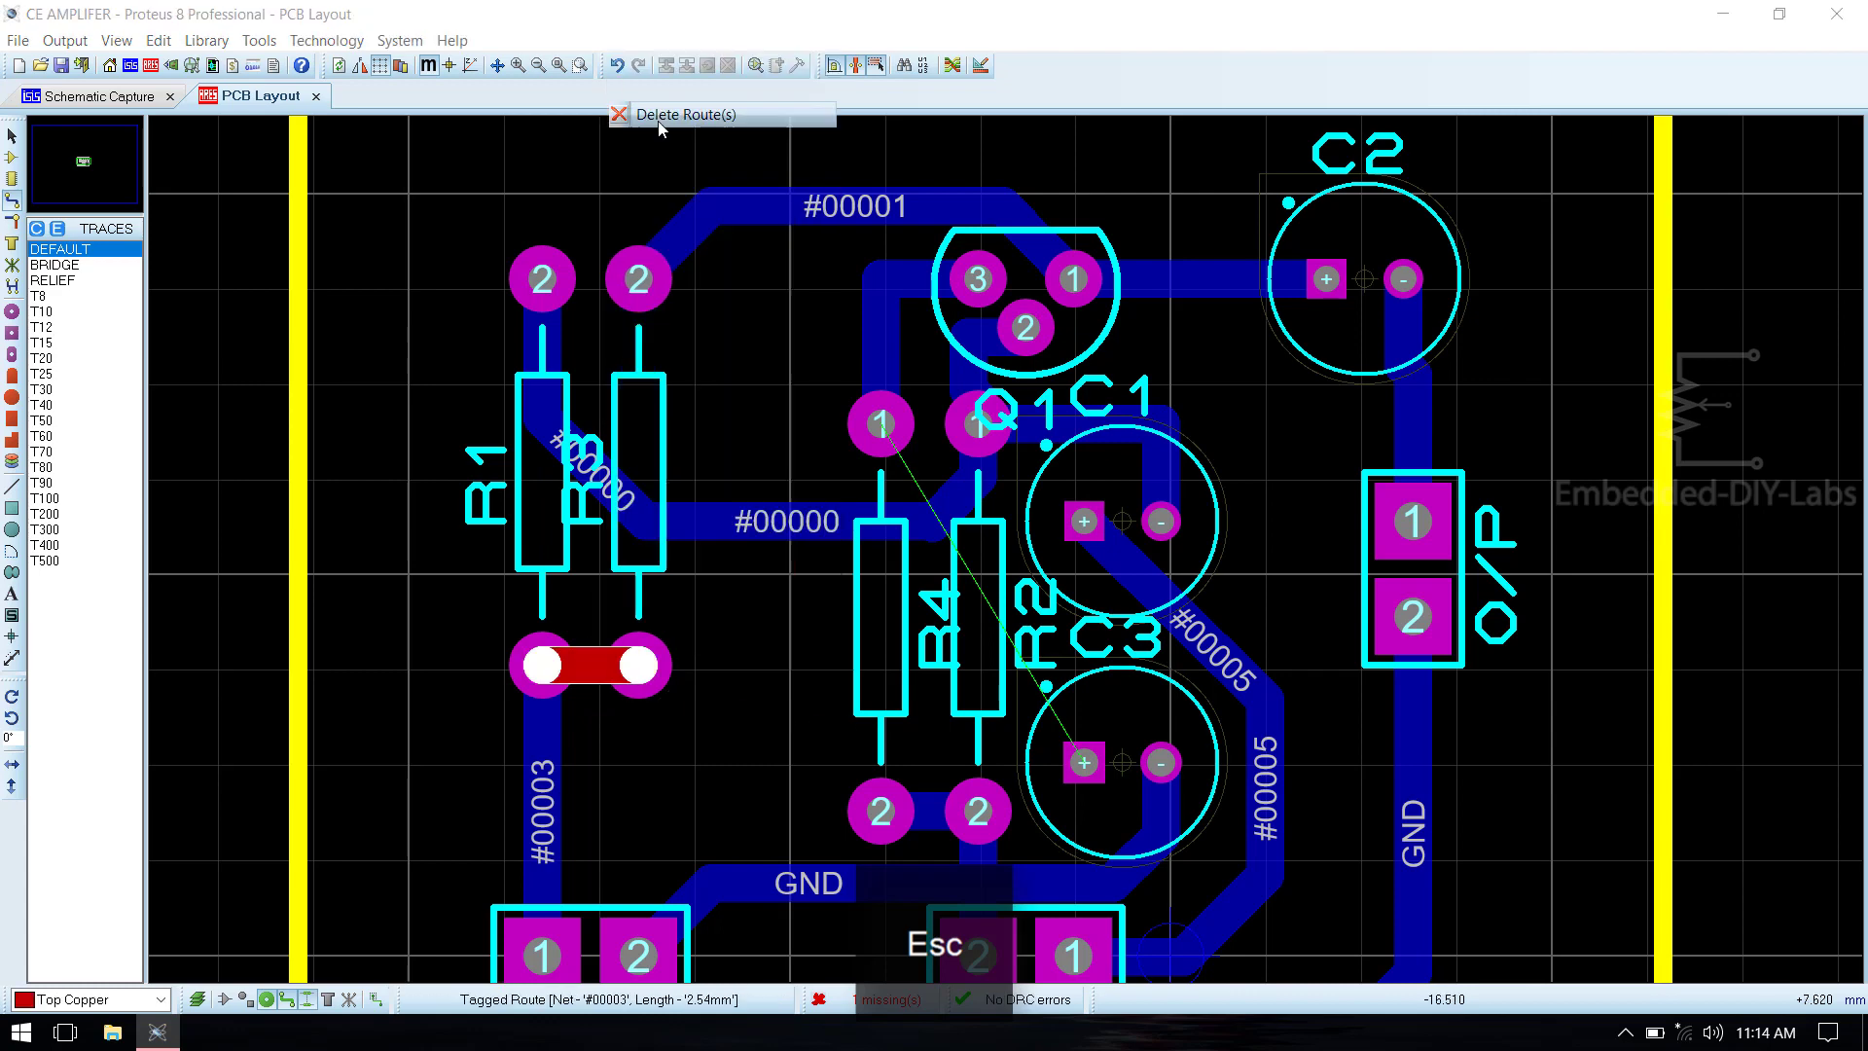
click(542, 665)
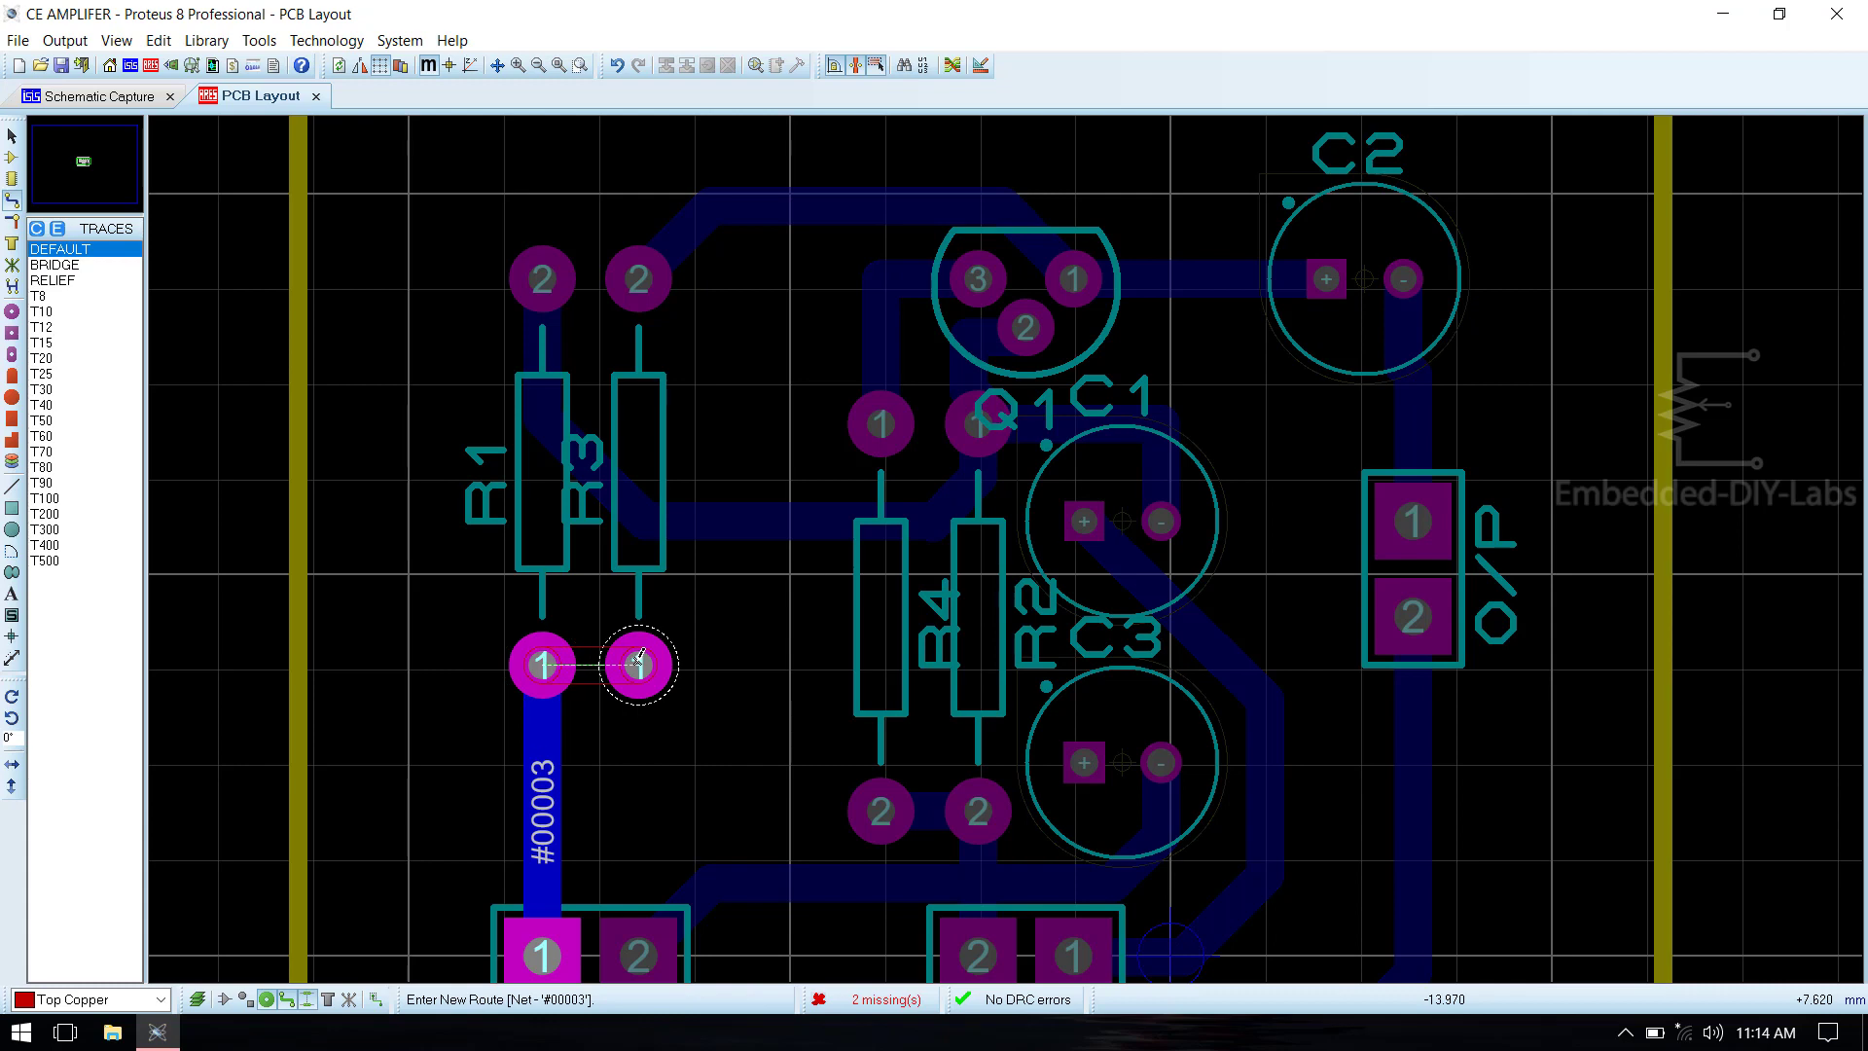
key(Escape)
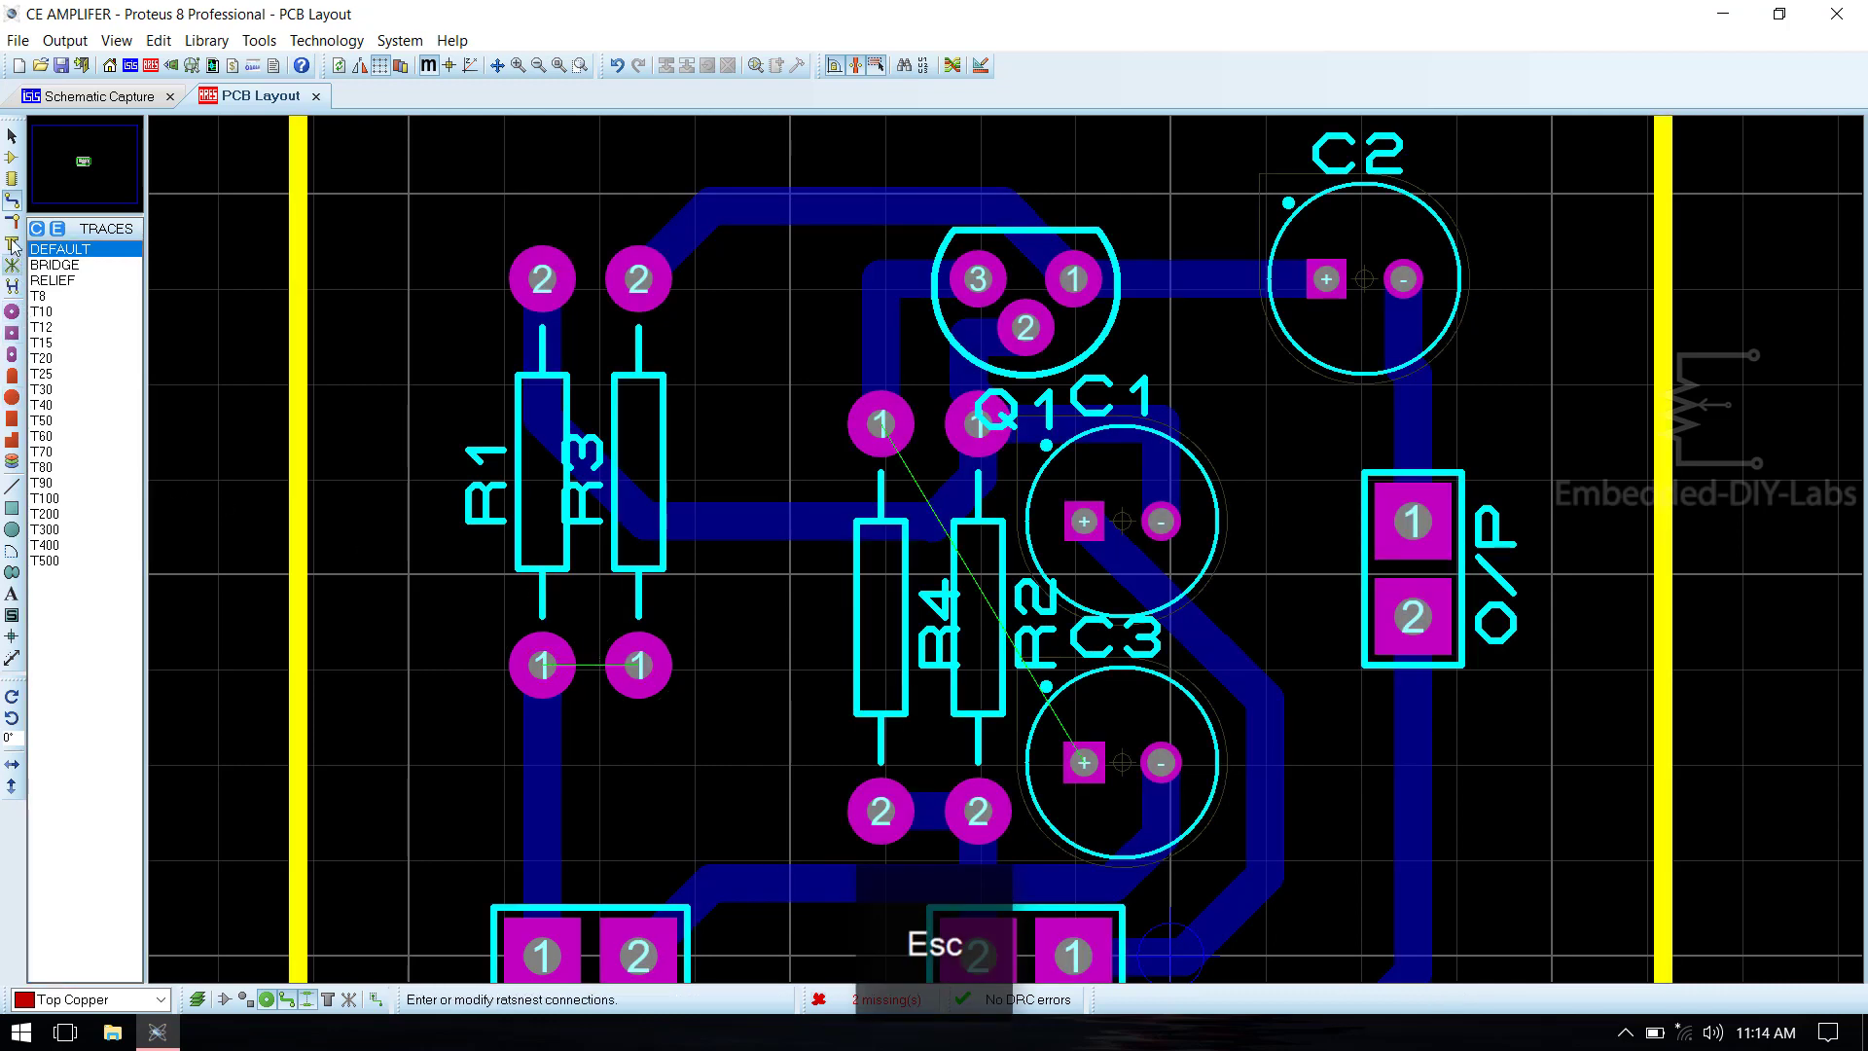
click(107, 999)
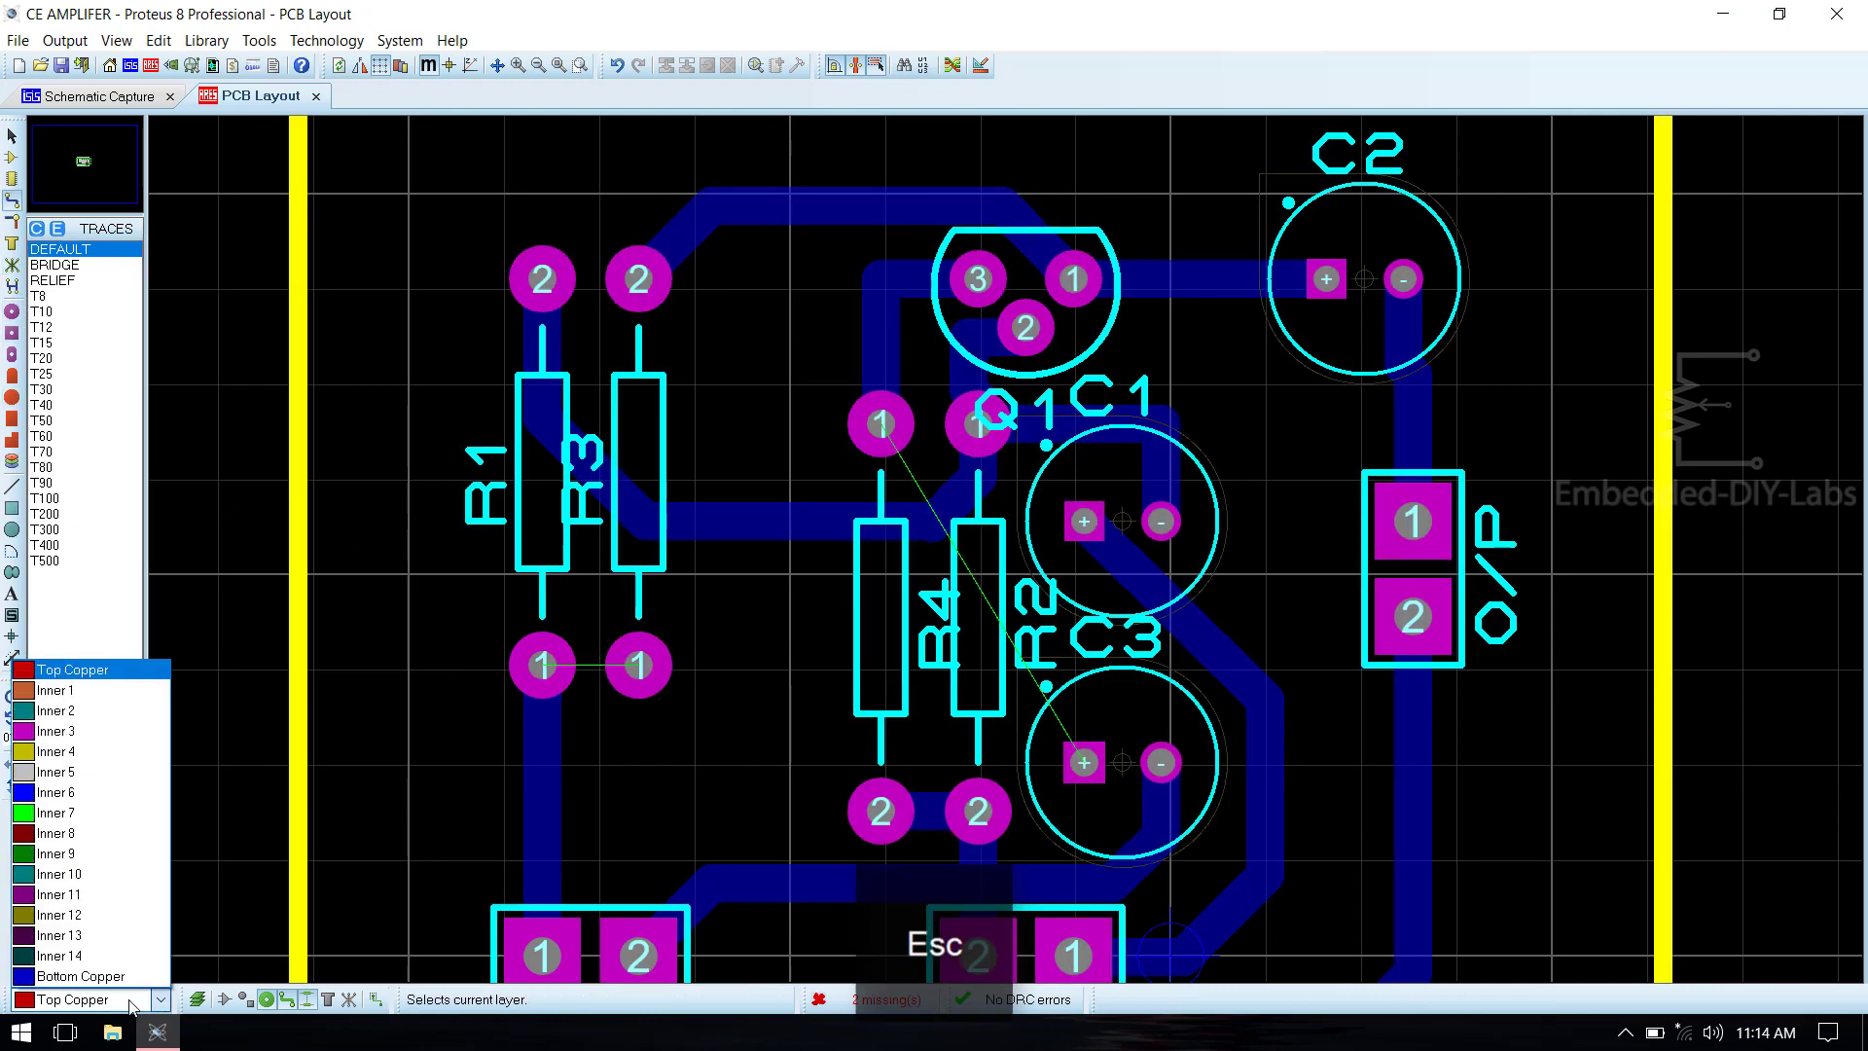
click(105, 973)
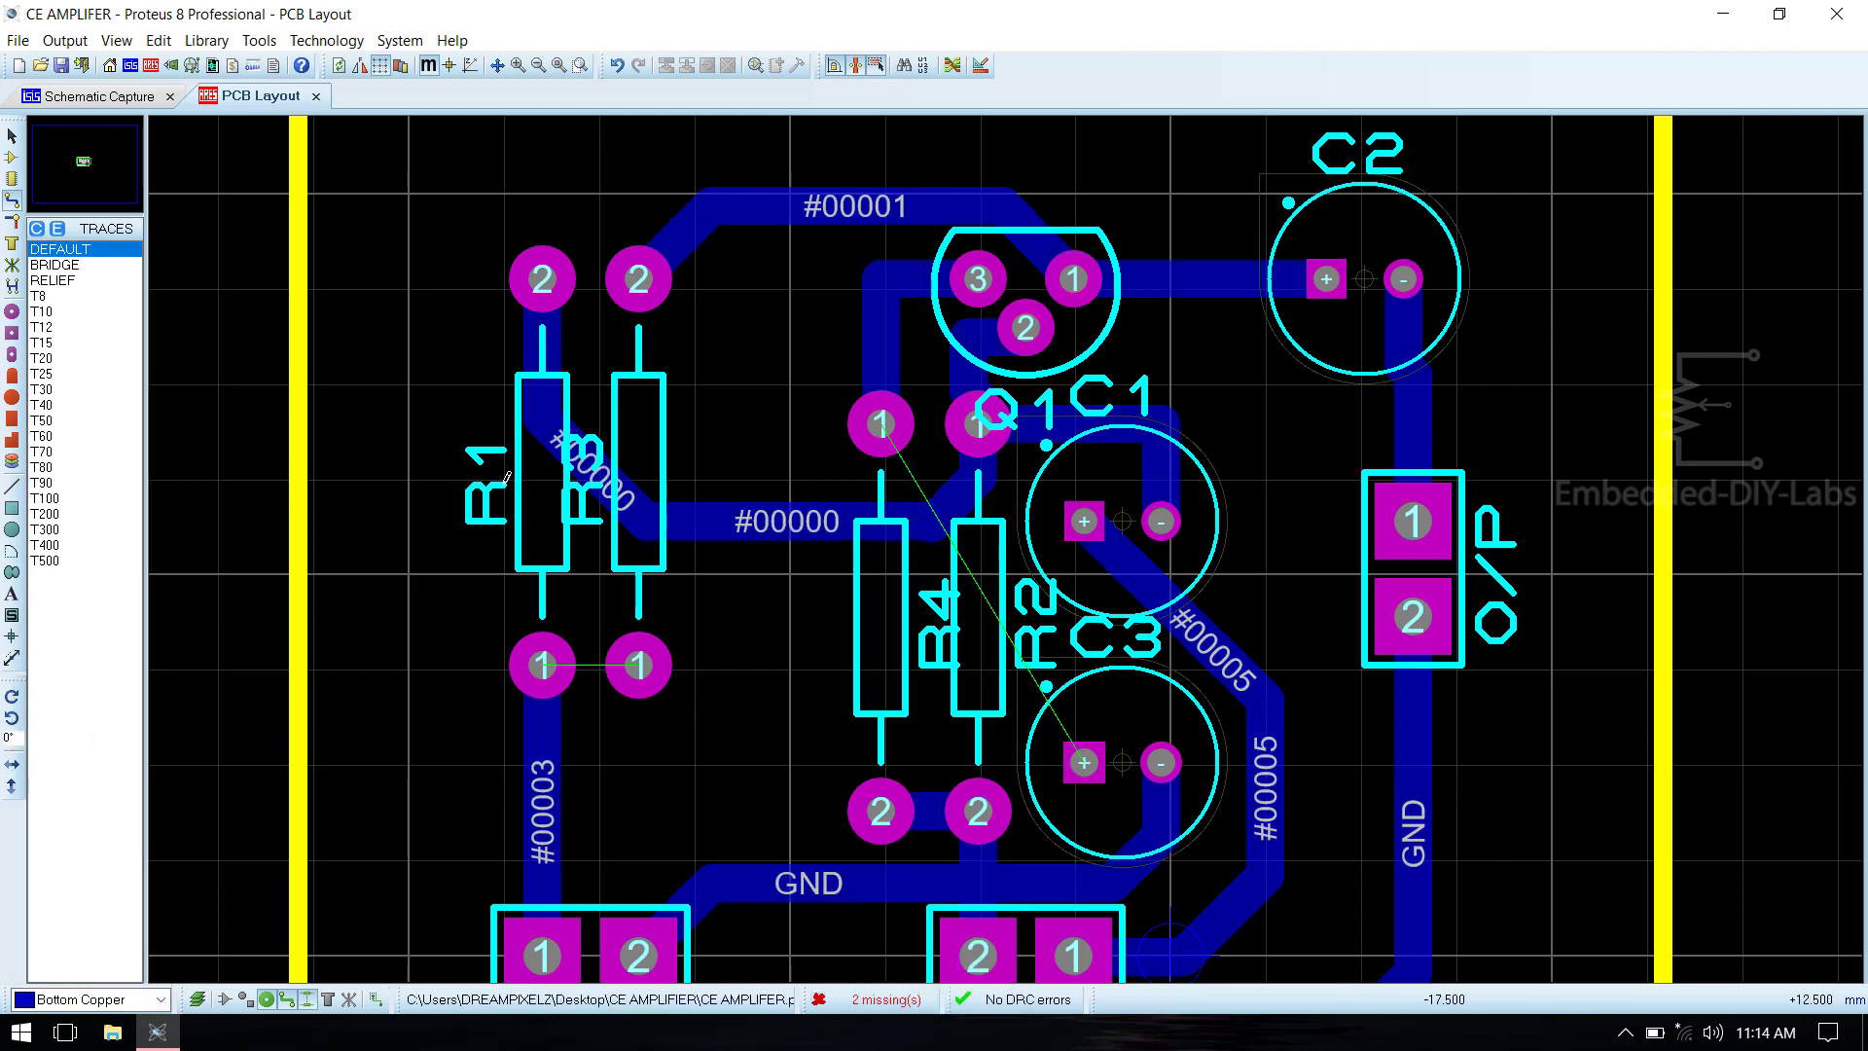
click(542, 665)
click(638, 665)
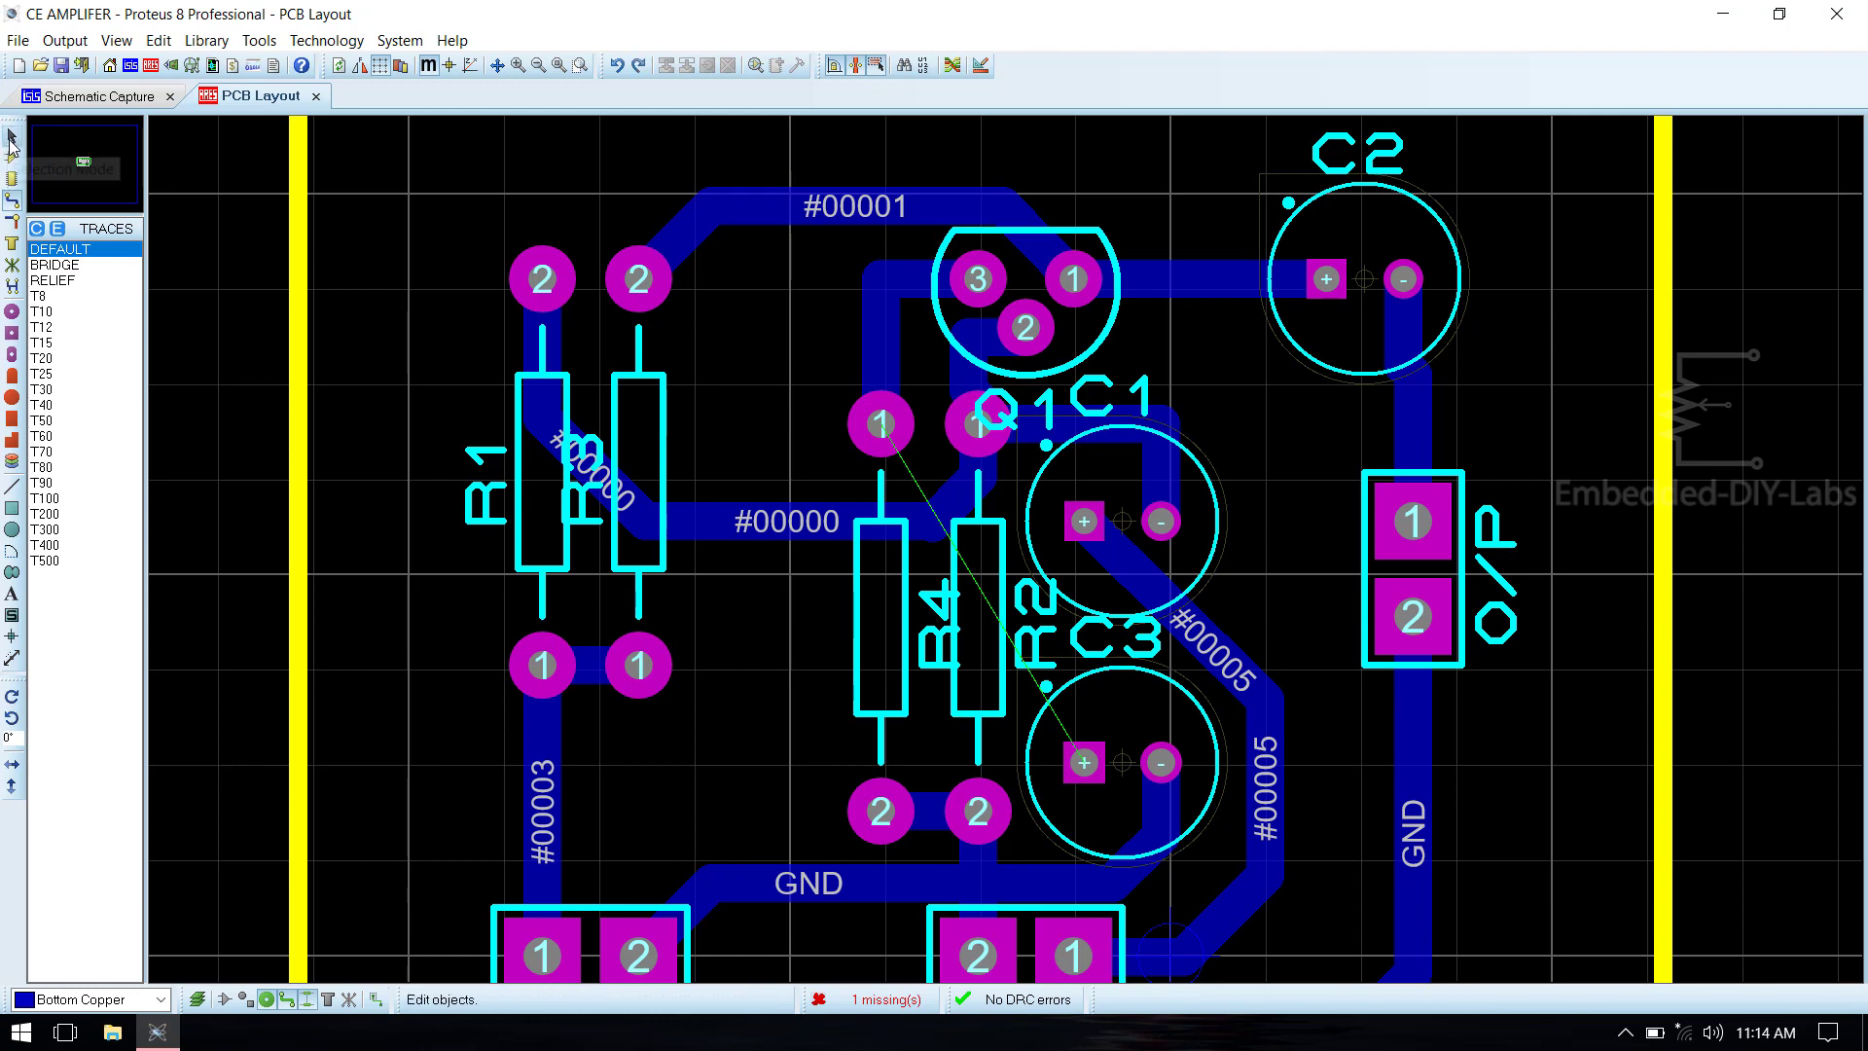
Shift R1 and its traces further left on the board and save.
click(10, 137)
drag(419, 222, 574, 752)
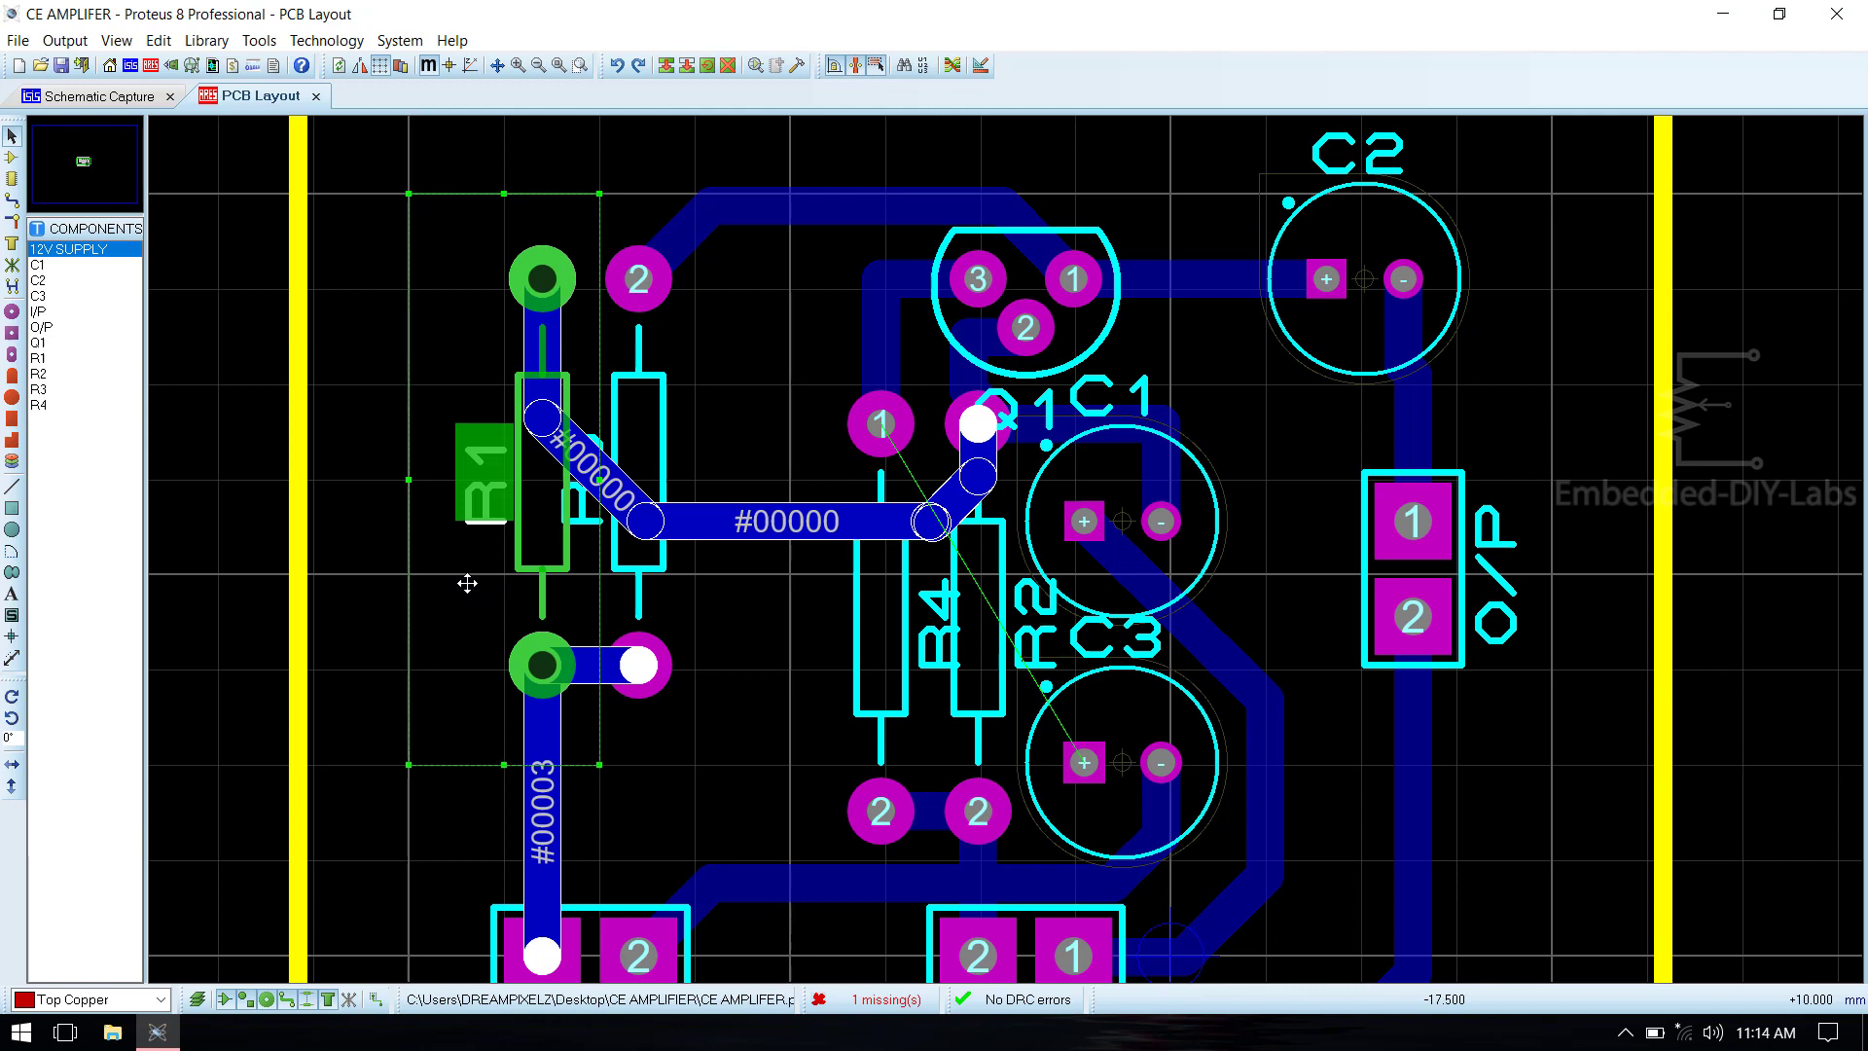
drag(467, 583, 371, 582)
click(745, 699)
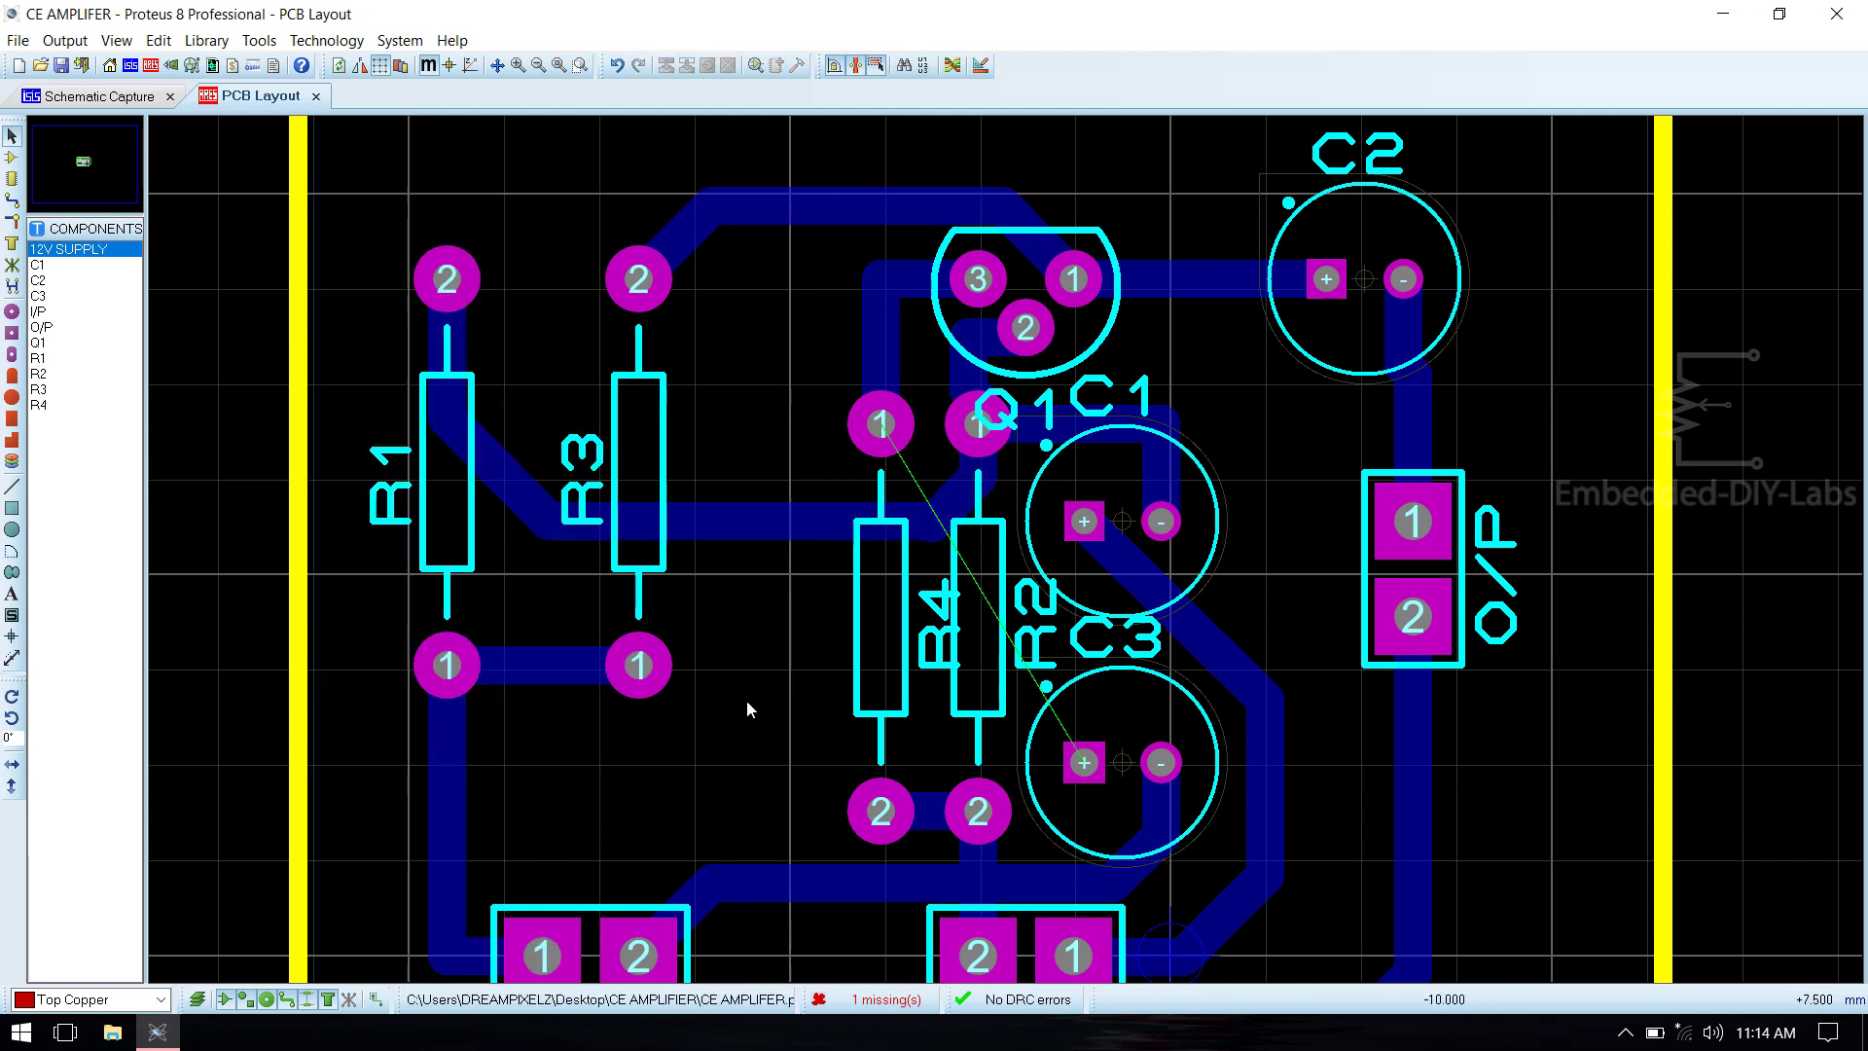
key(ctrl+s)
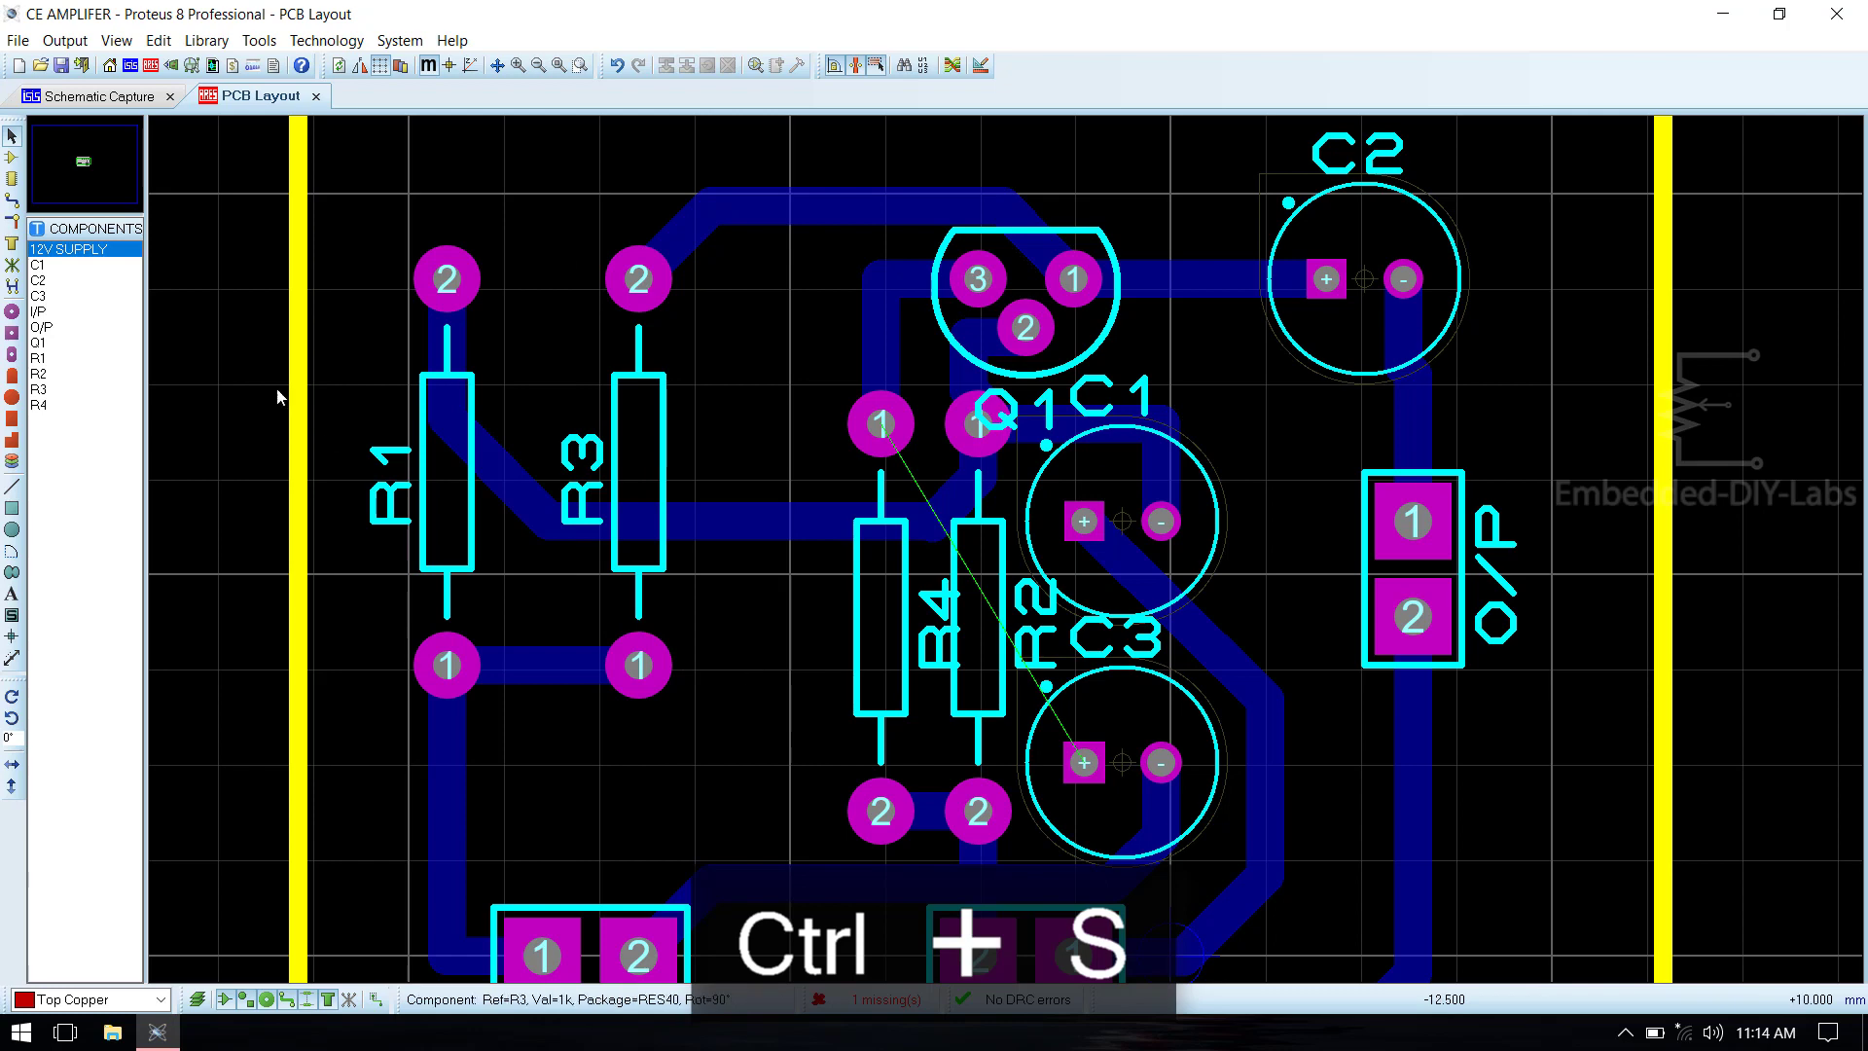
Route net #00002 from C3's positive pad around the left and top of R1 to R4 pin 1.
click(12, 199)
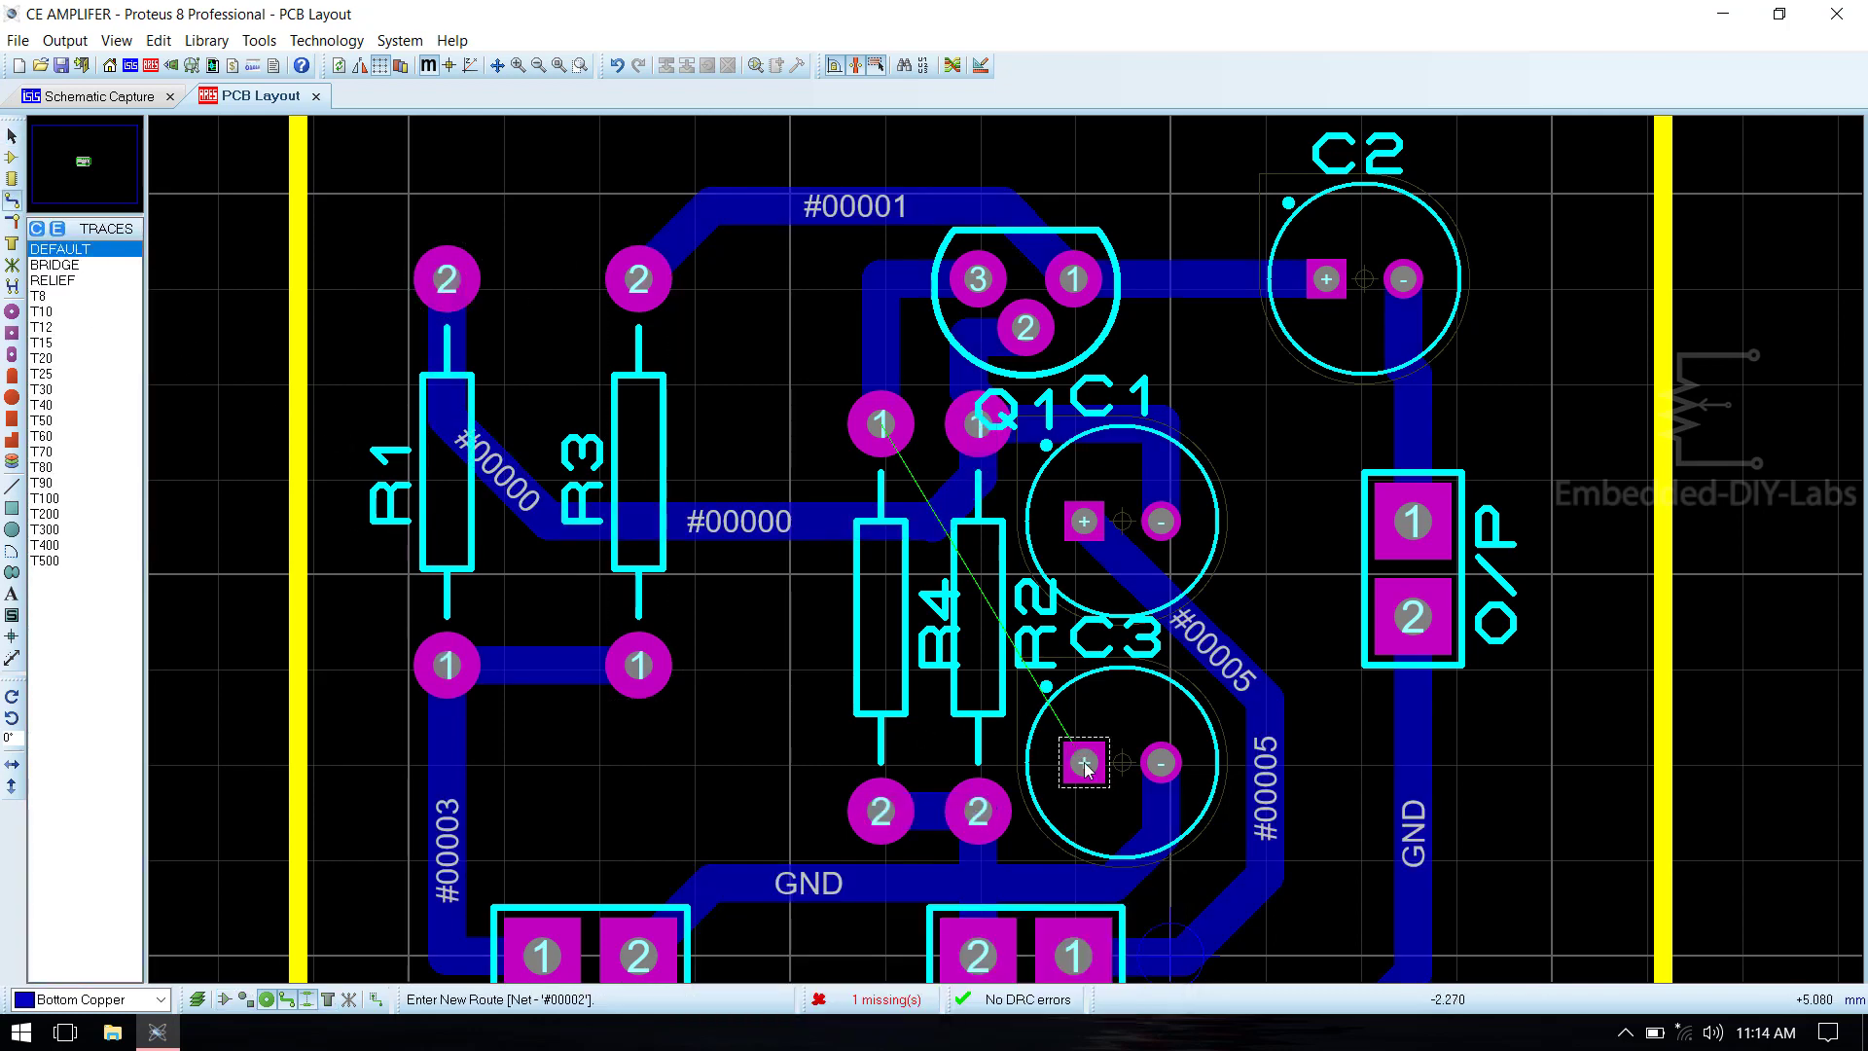
click(881, 423)
click(1065, 650)
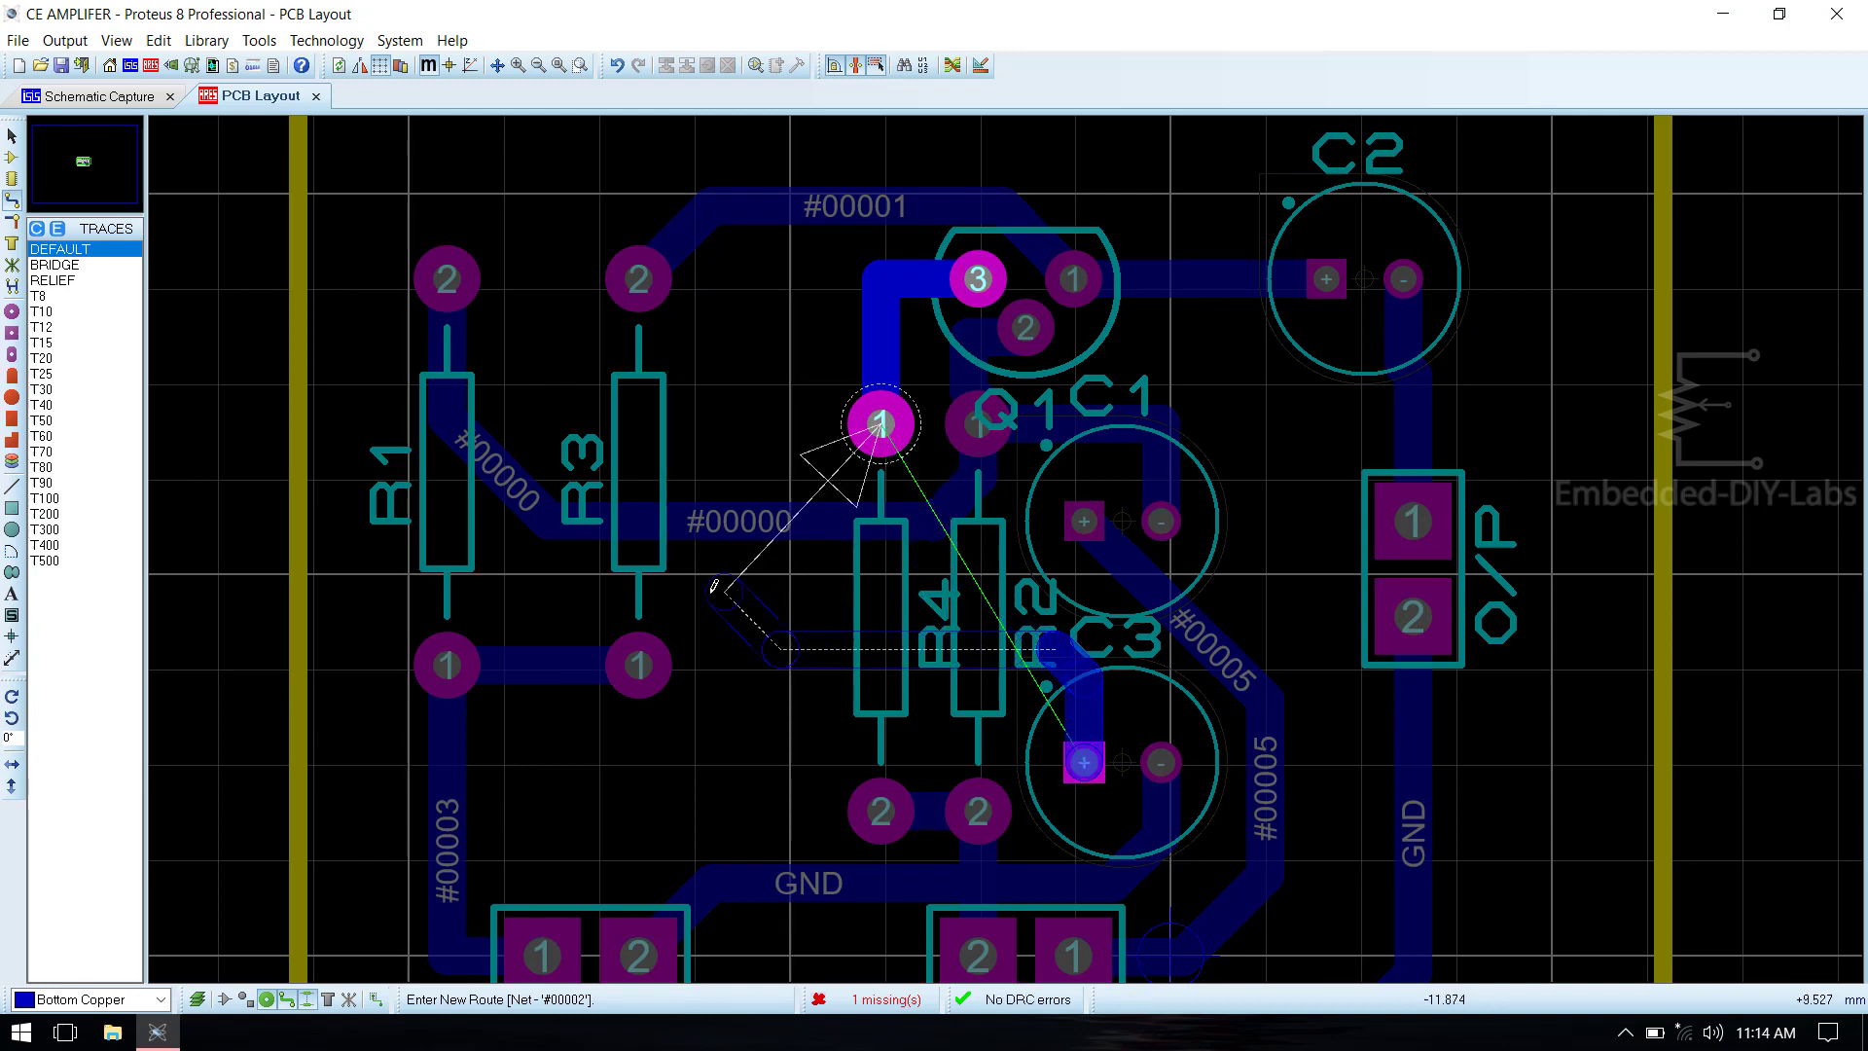
click(783, 603)
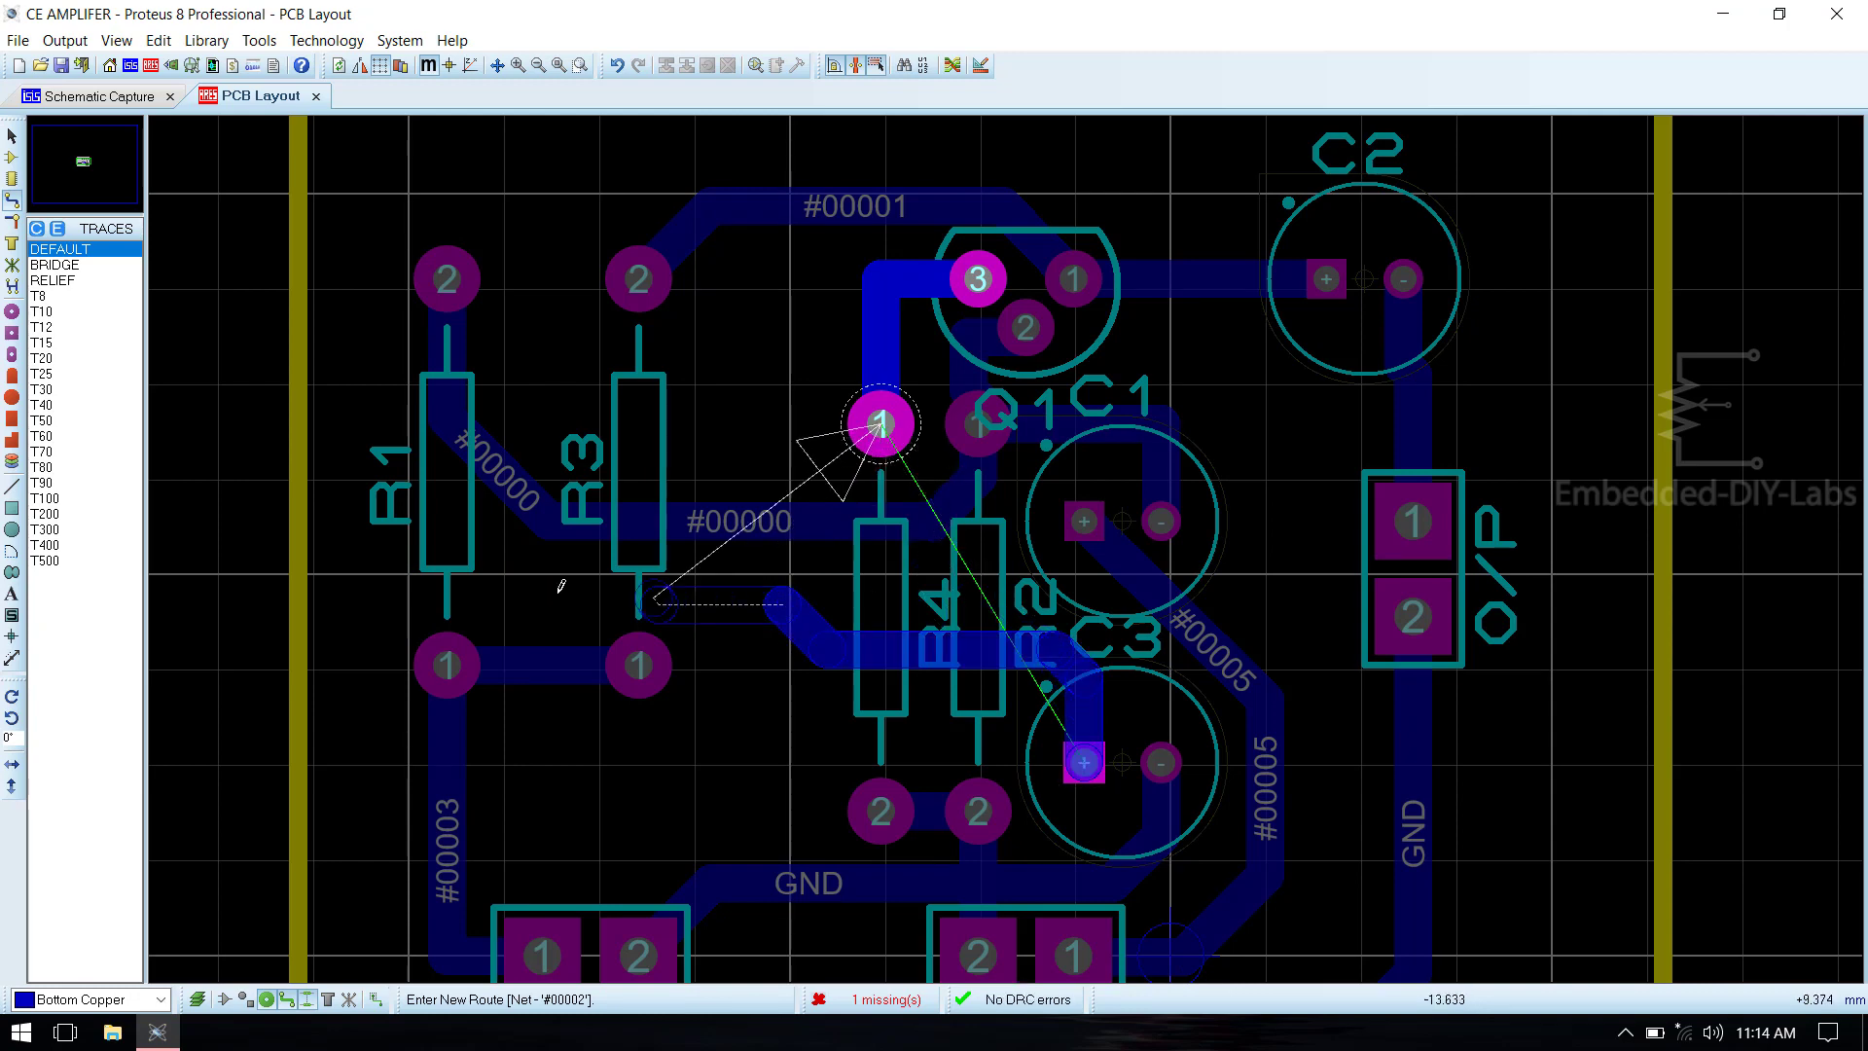
click(644, 596)
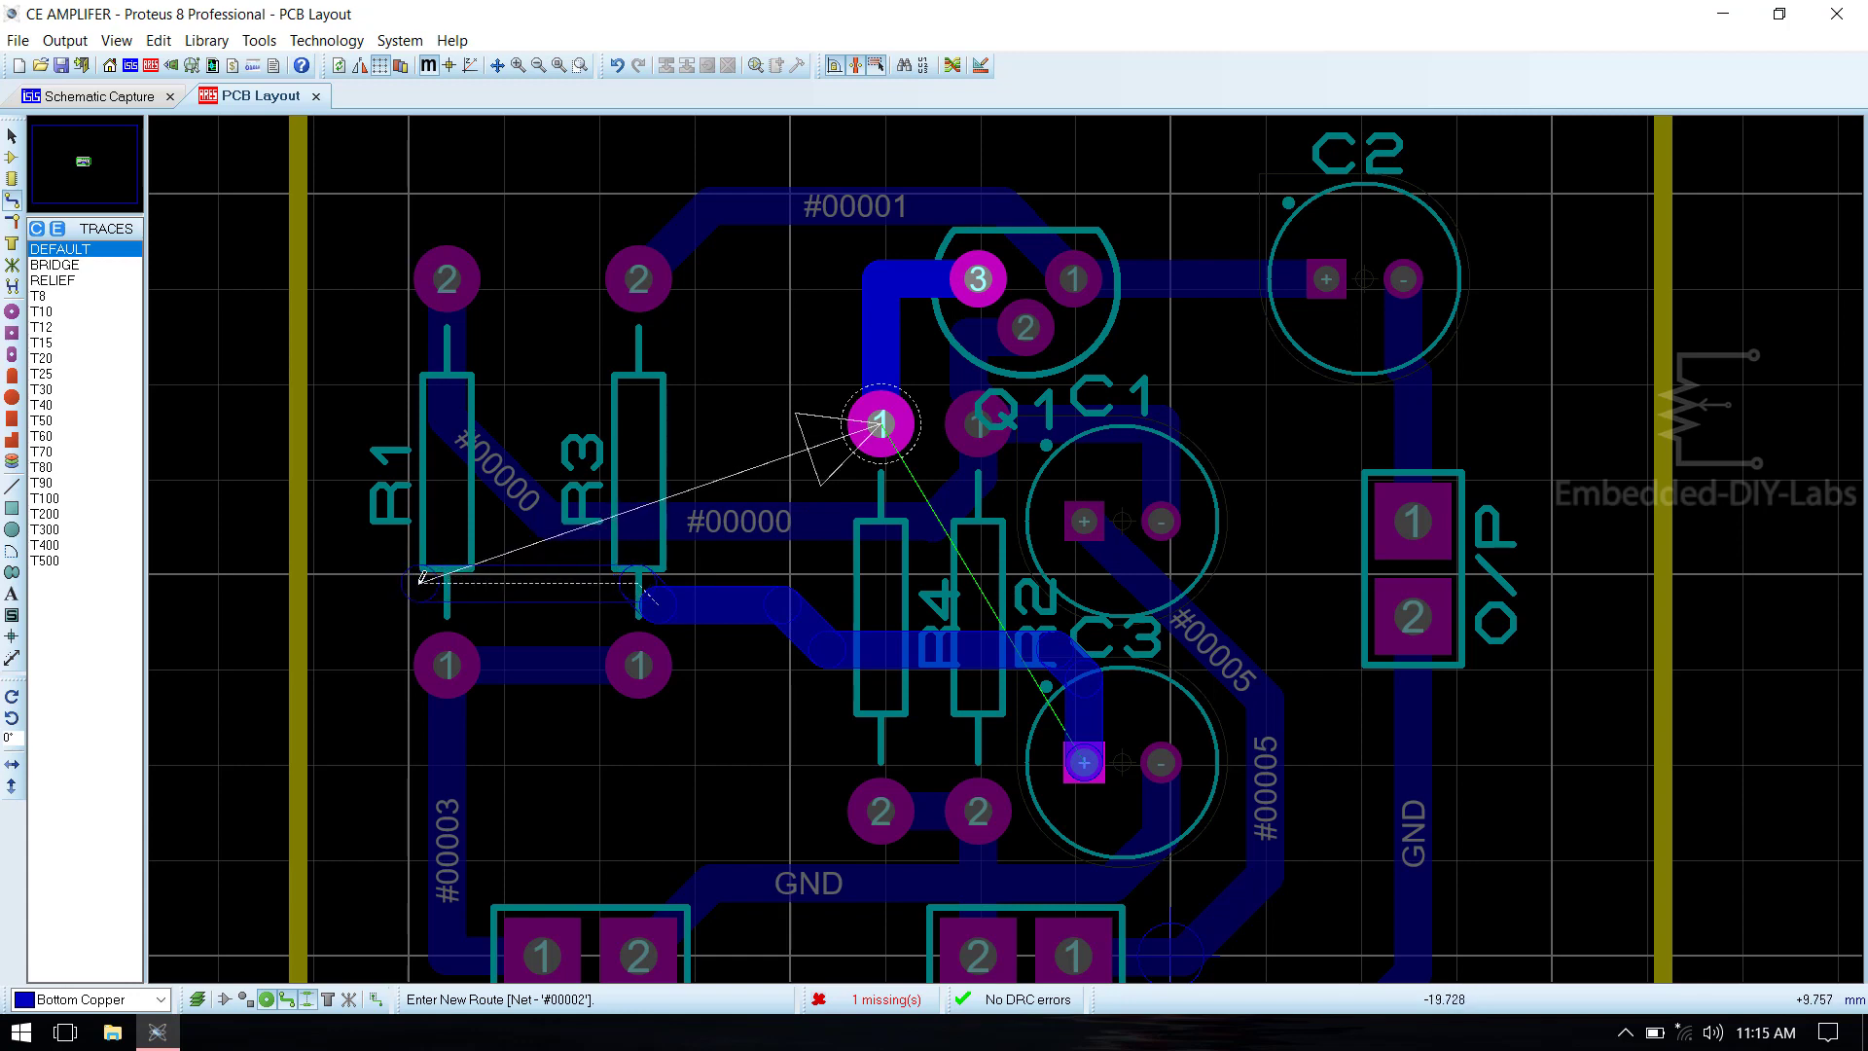
click(387, 584)
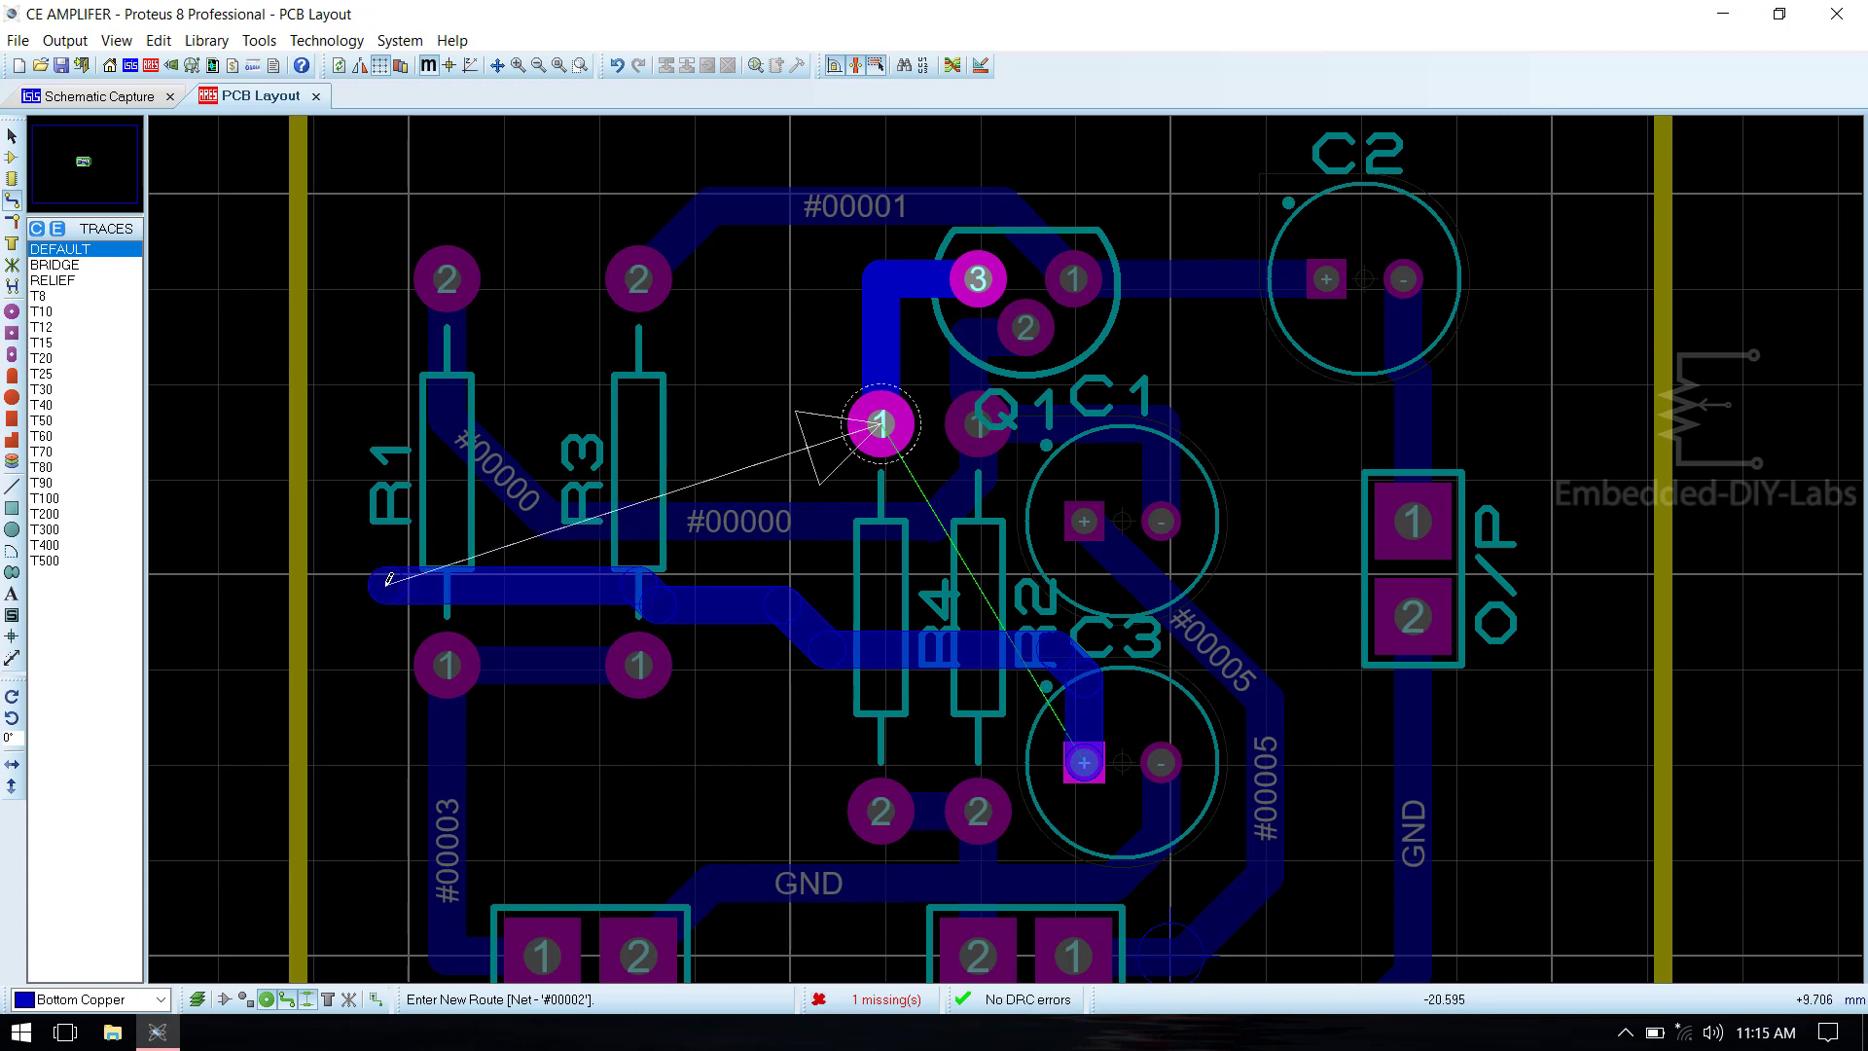
click(387, 292)
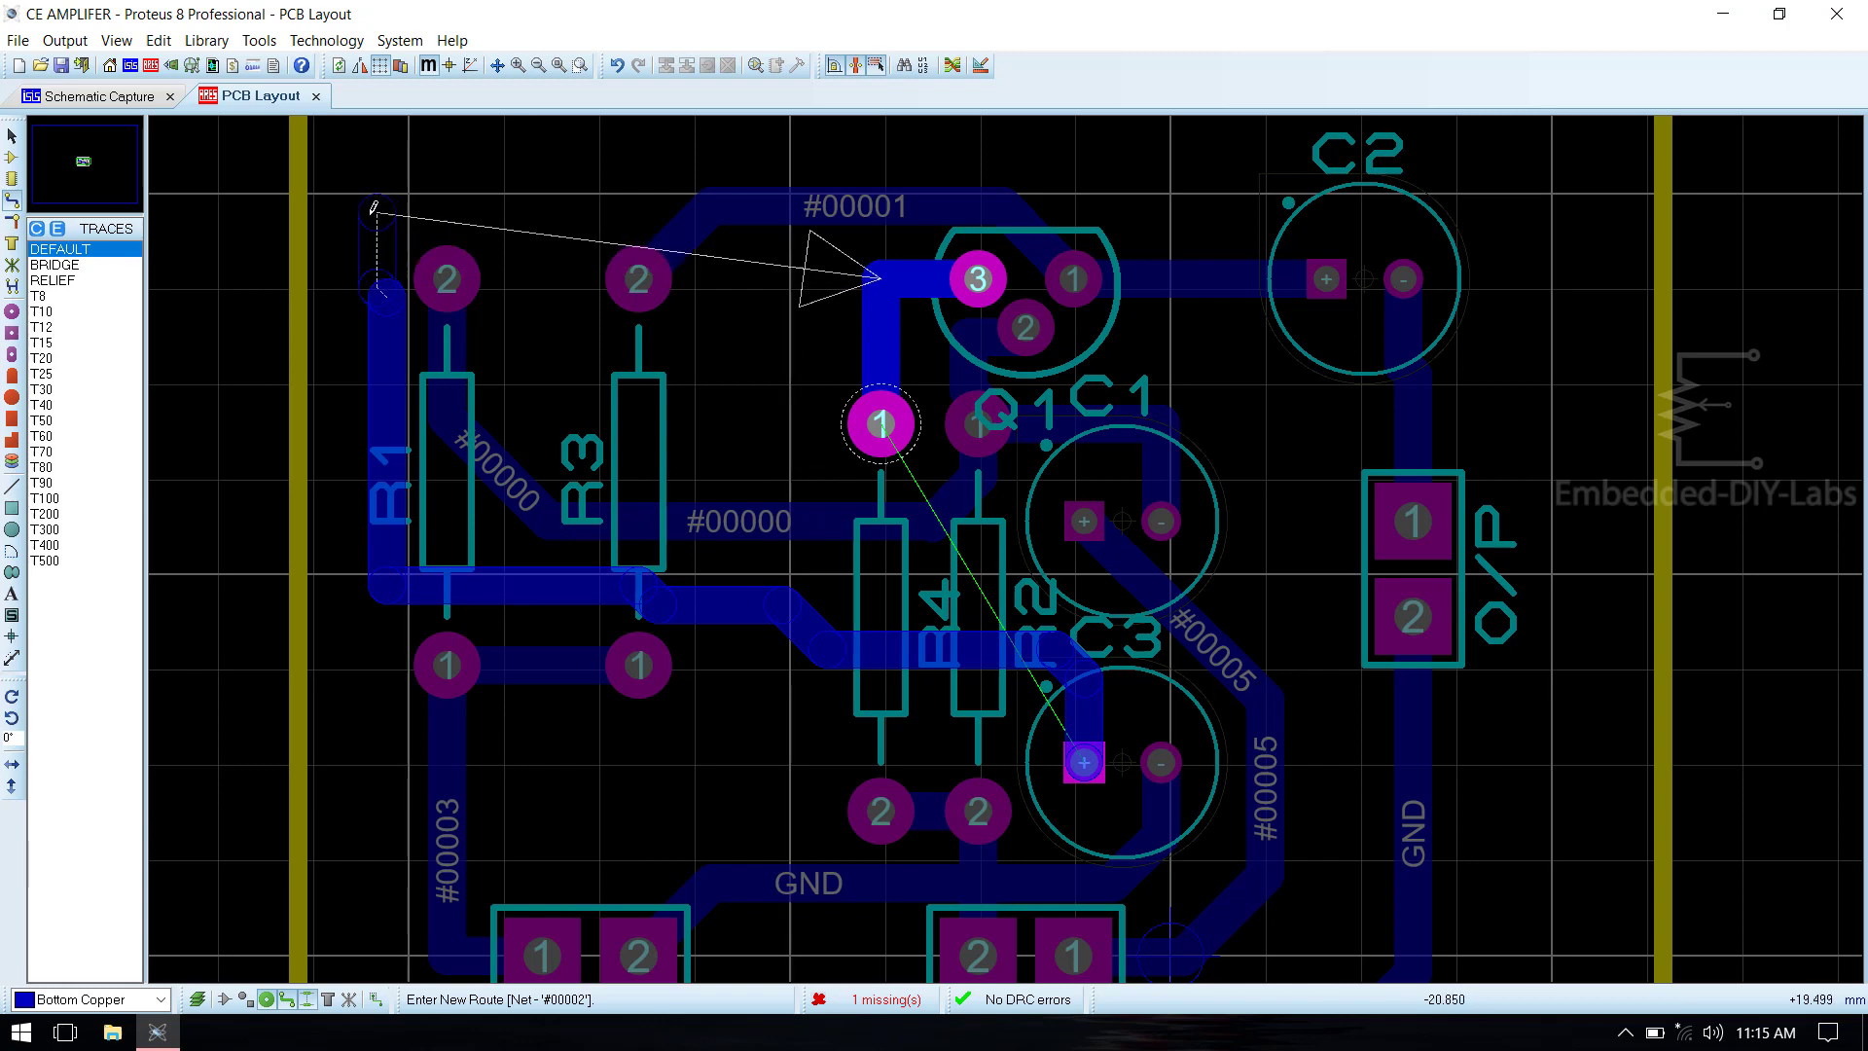
key(BackSpace)
key(BackSpace)
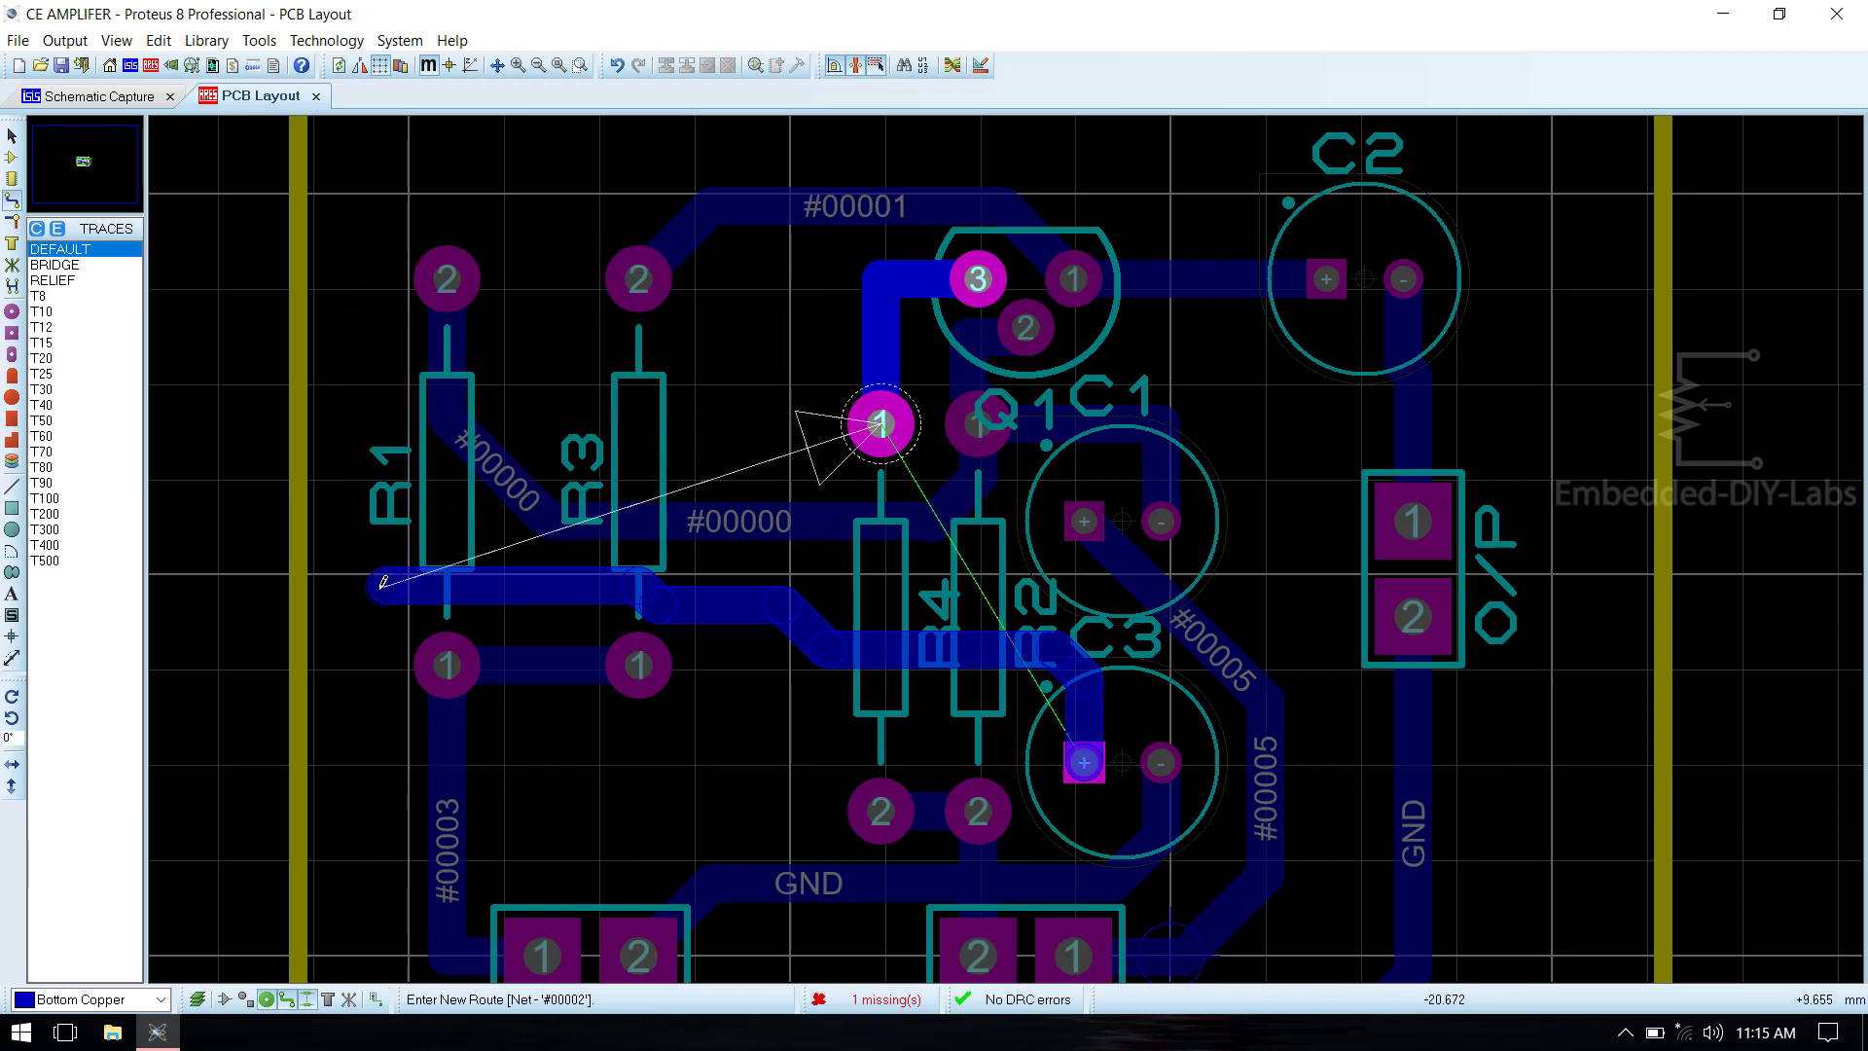
click(358, 535)
click(377, 201)
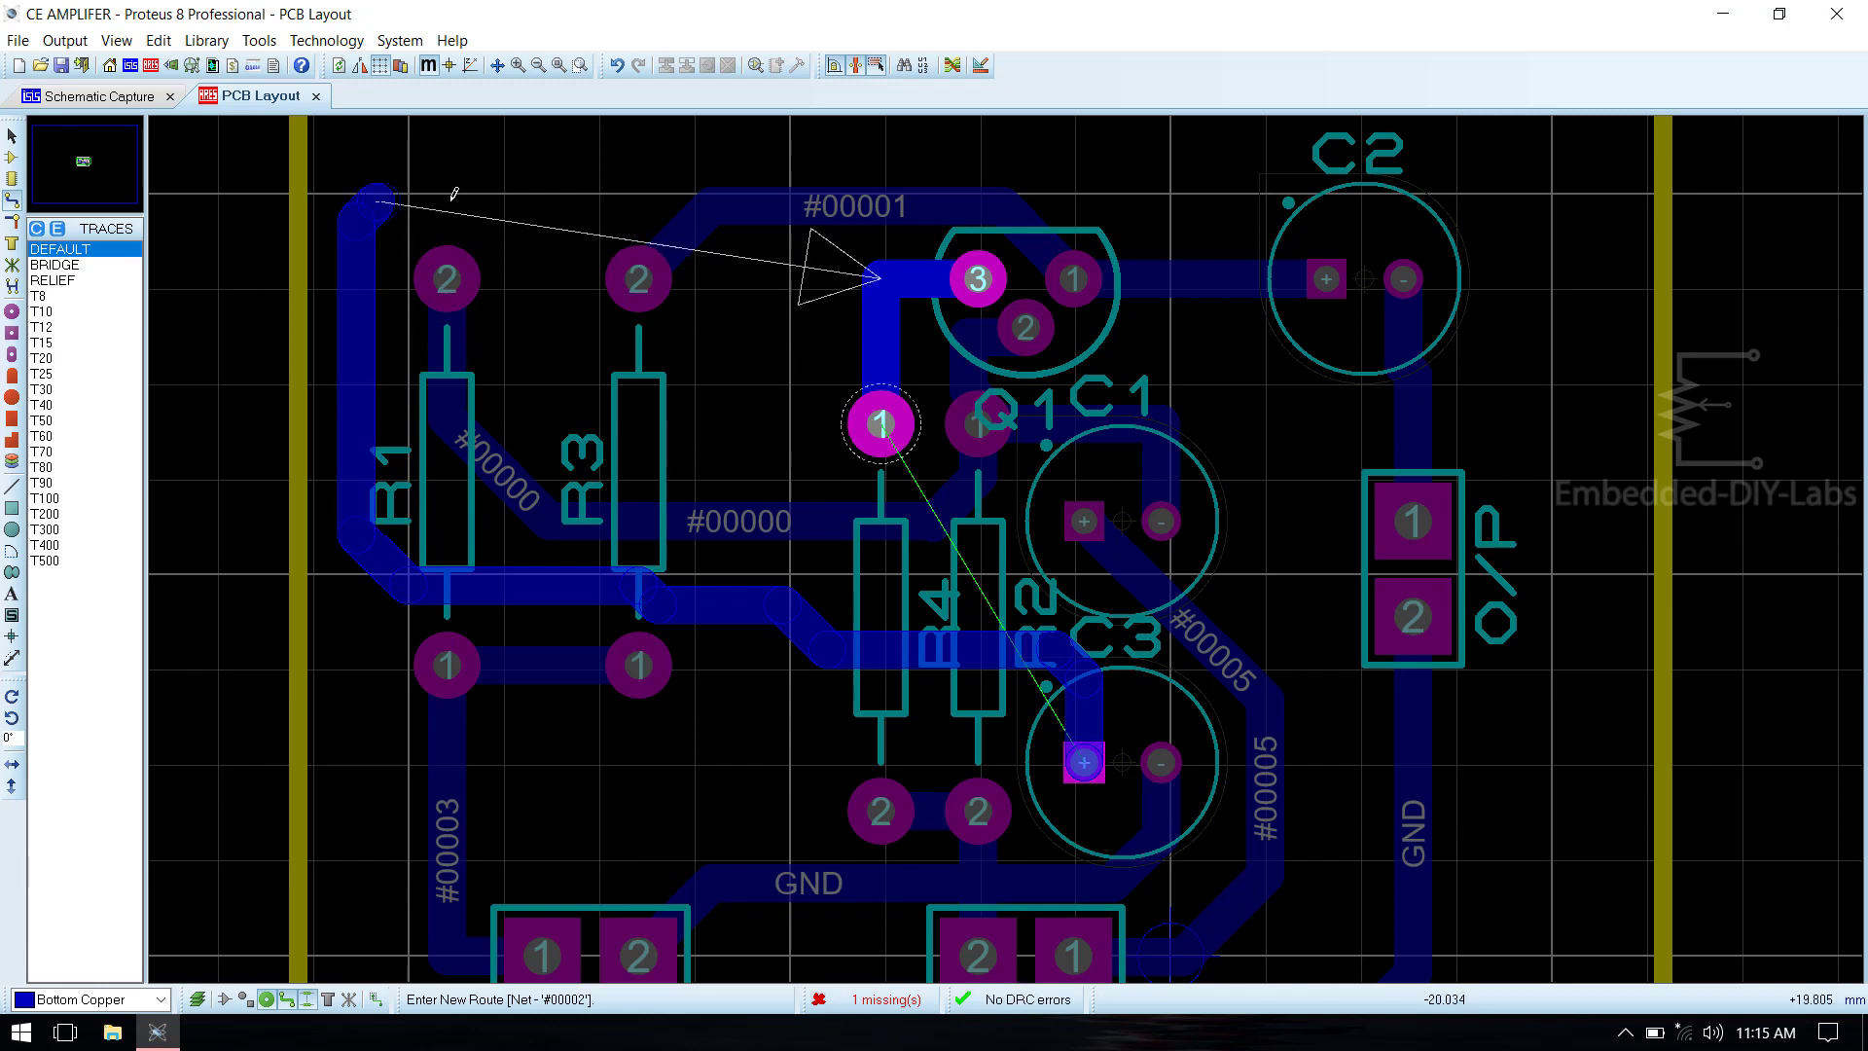
click(540, 199)
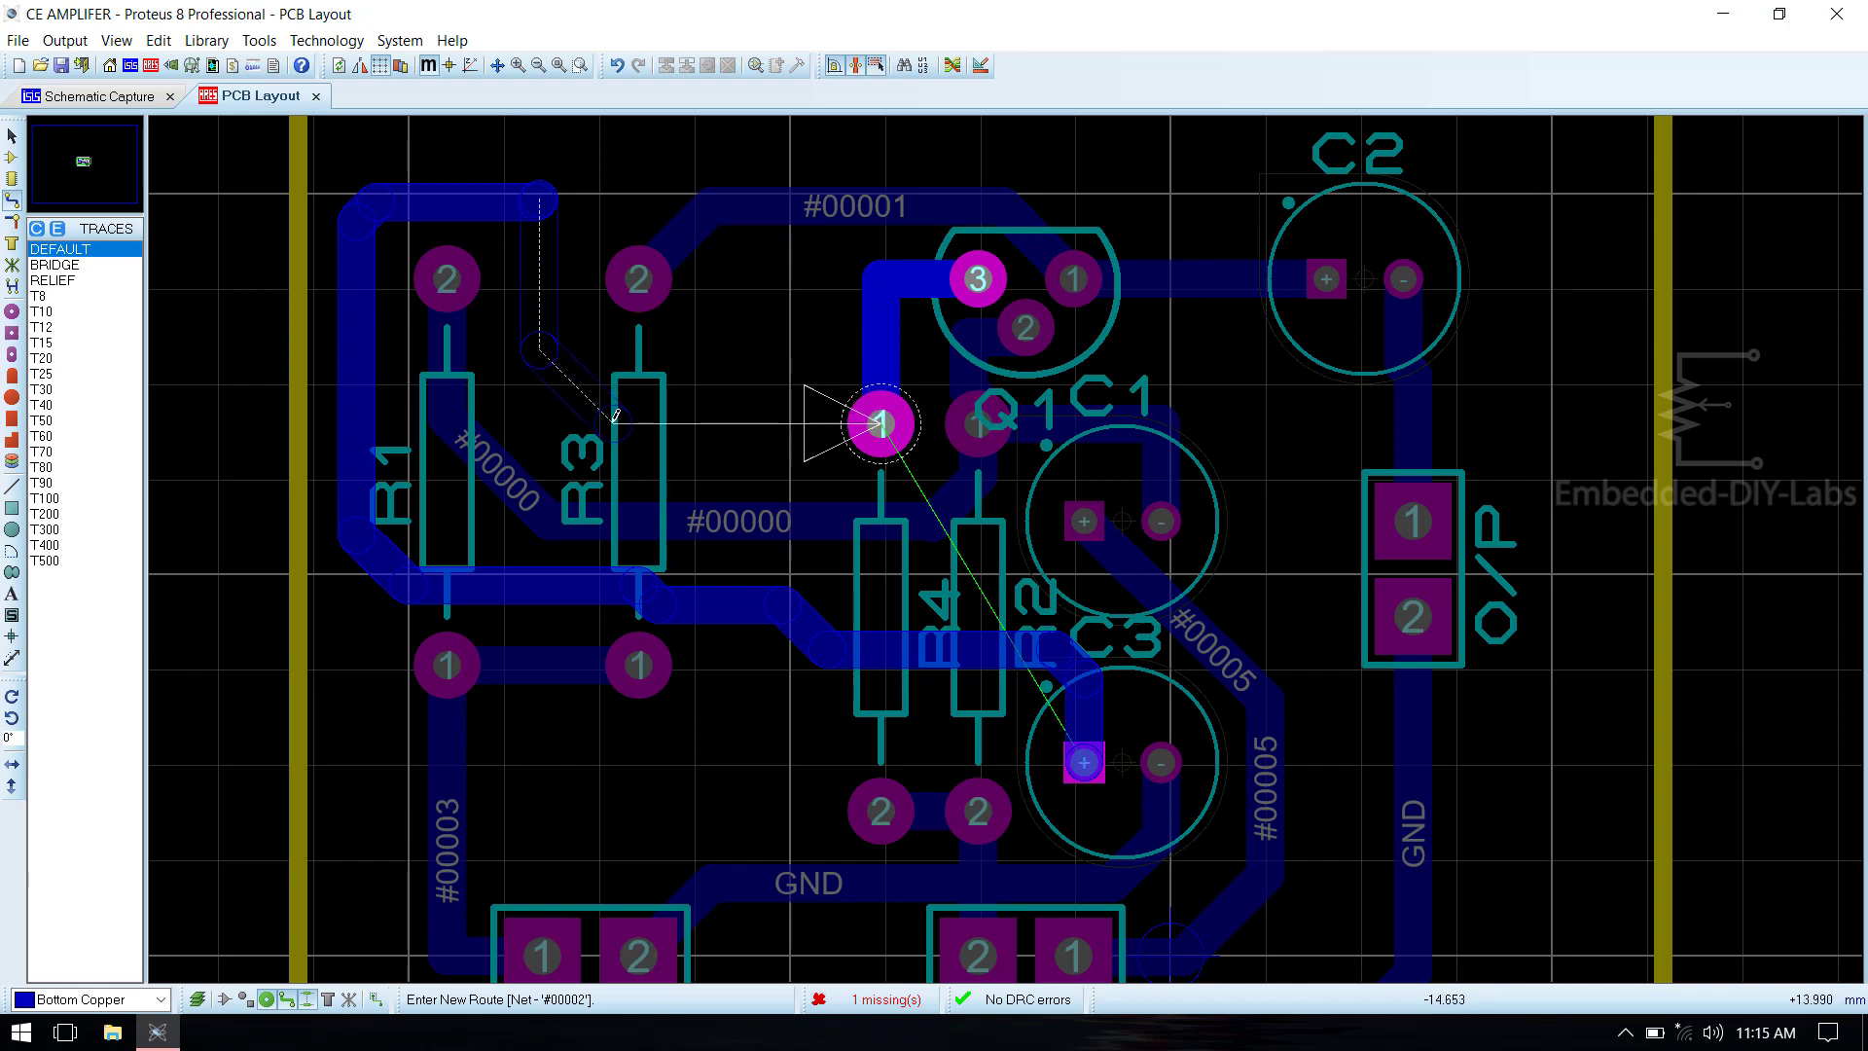
click(615, 409)
click(882, 413)
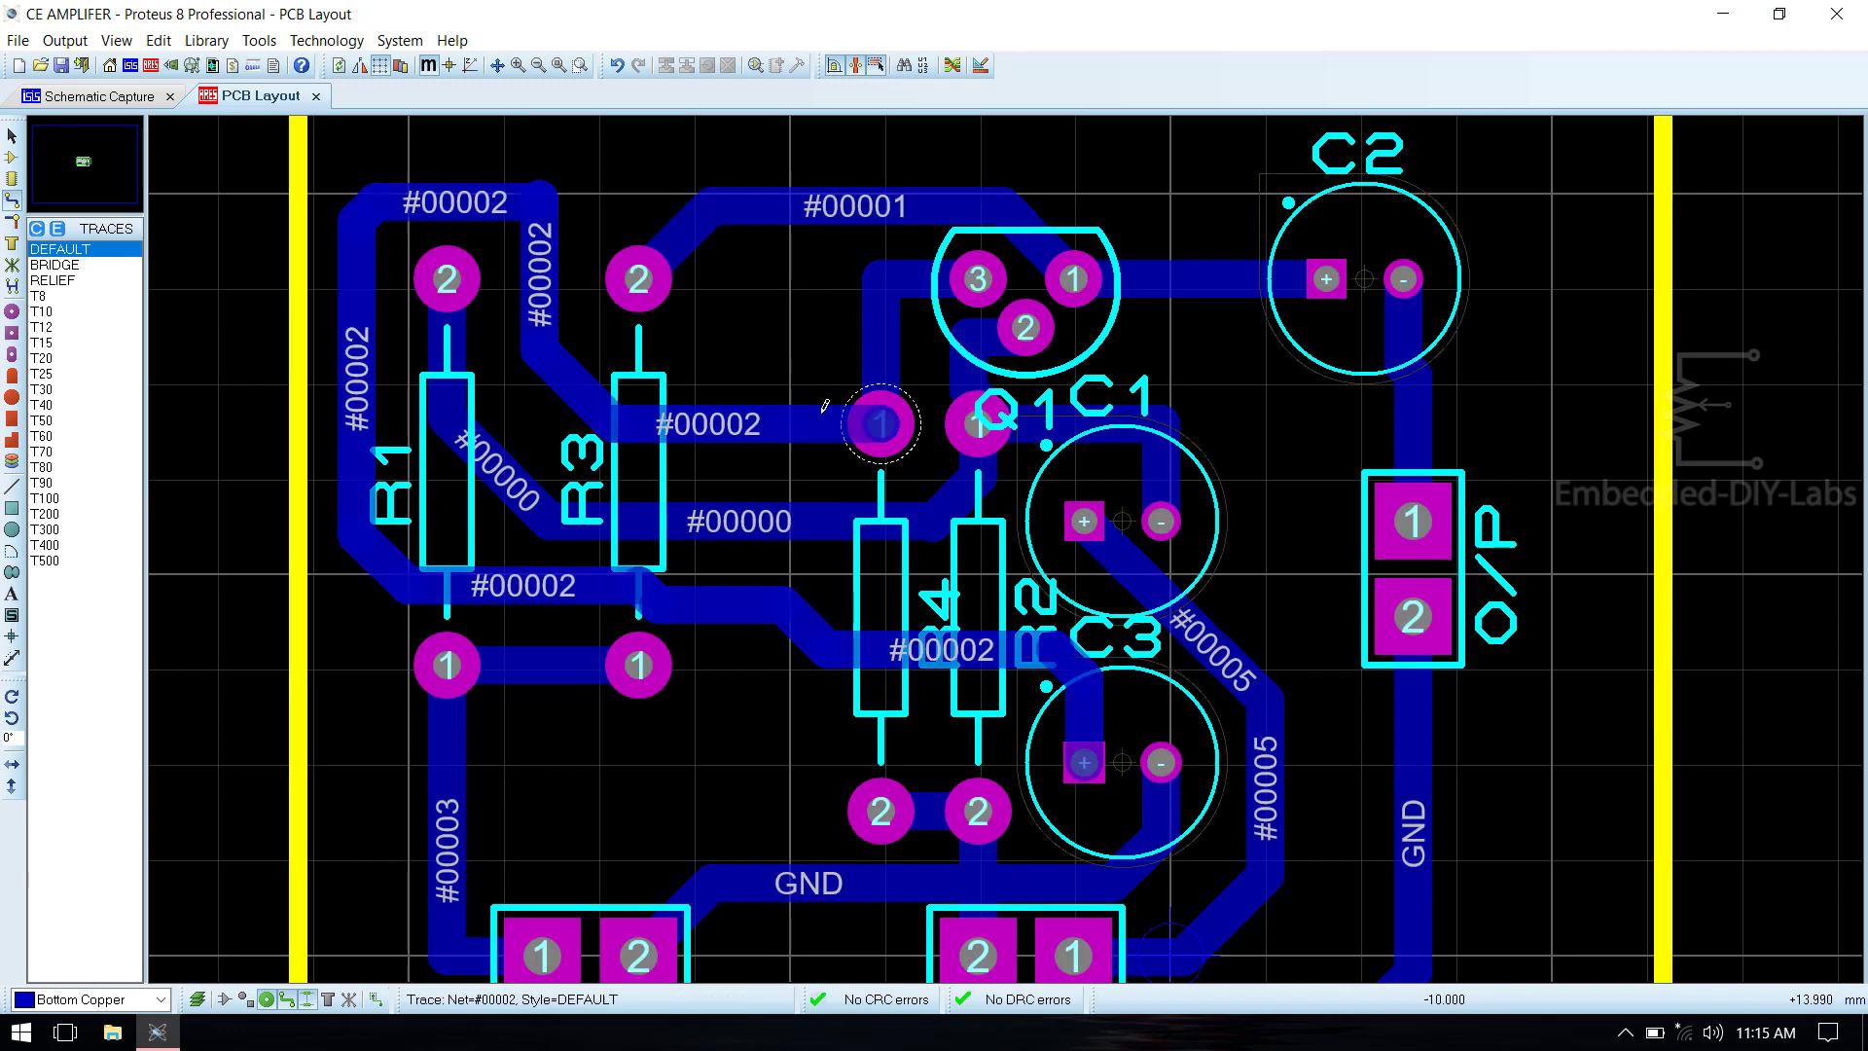
Mitre the corners of the #00002 trace and save the layout.
right_click(548, 209)
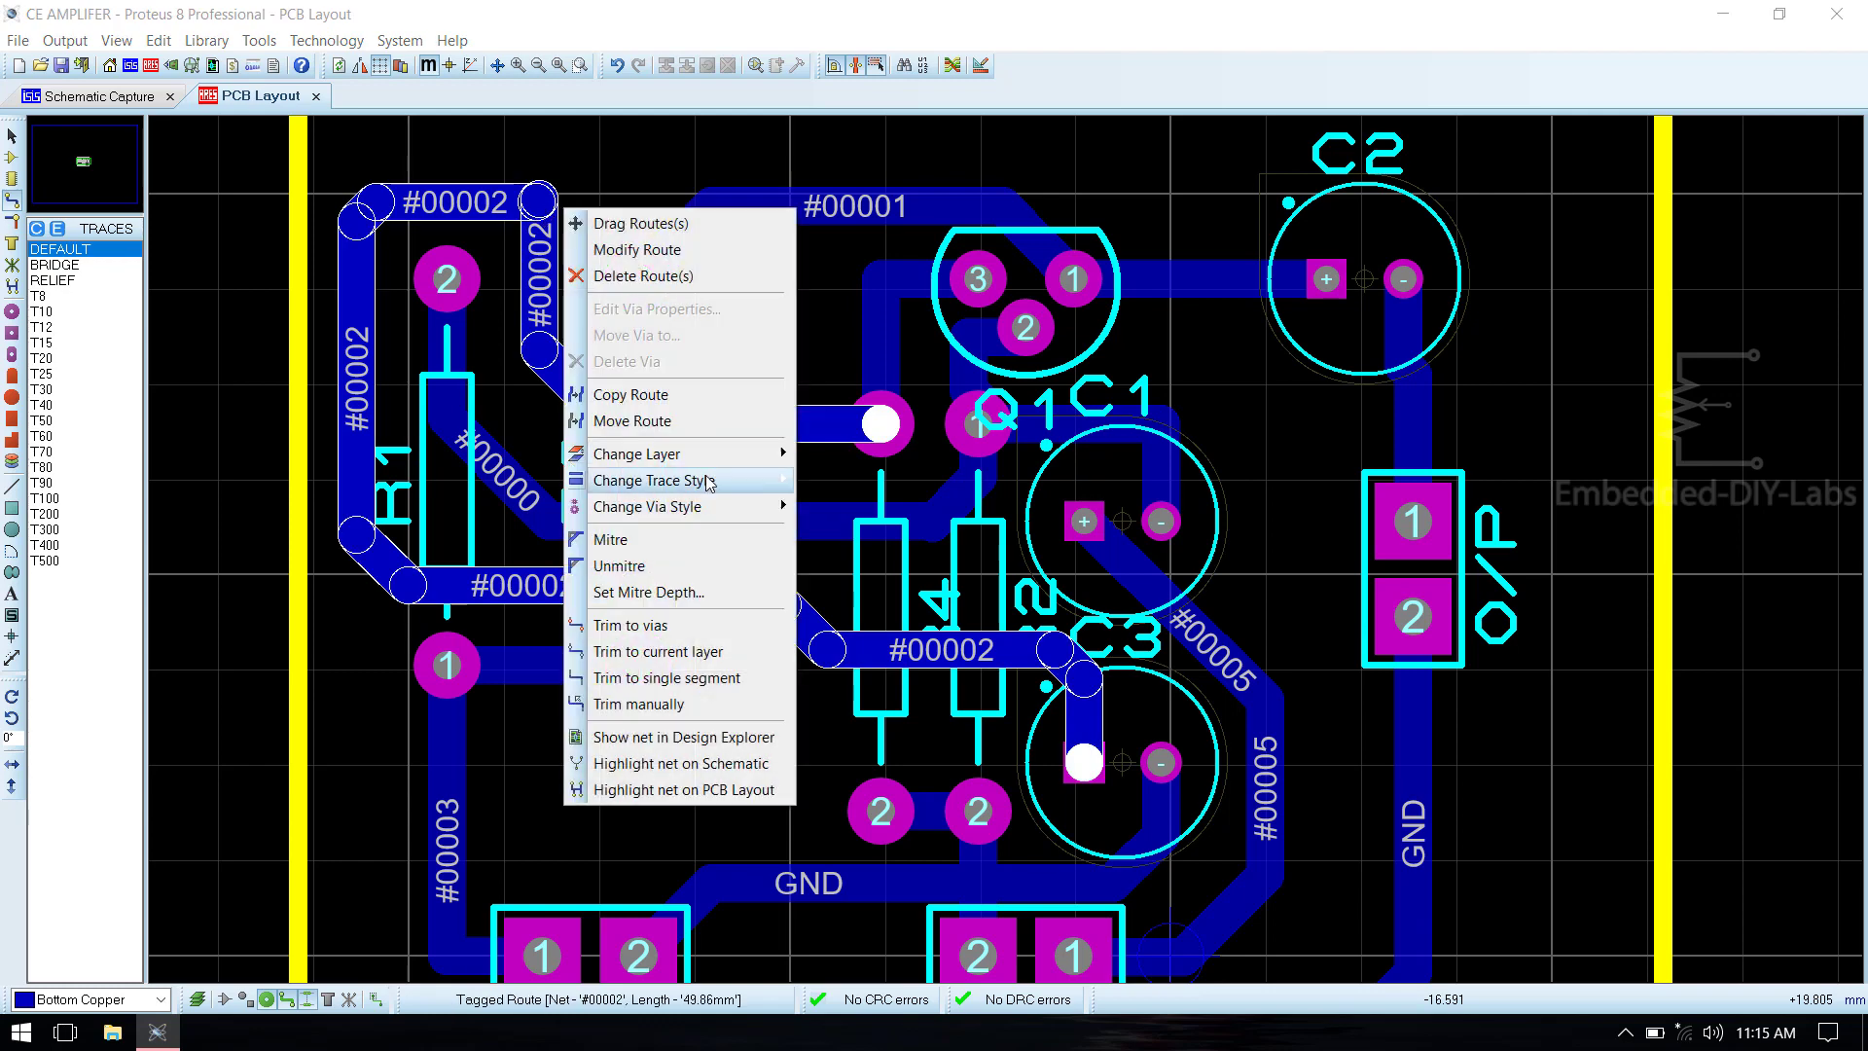
mouse_move(707, 472)
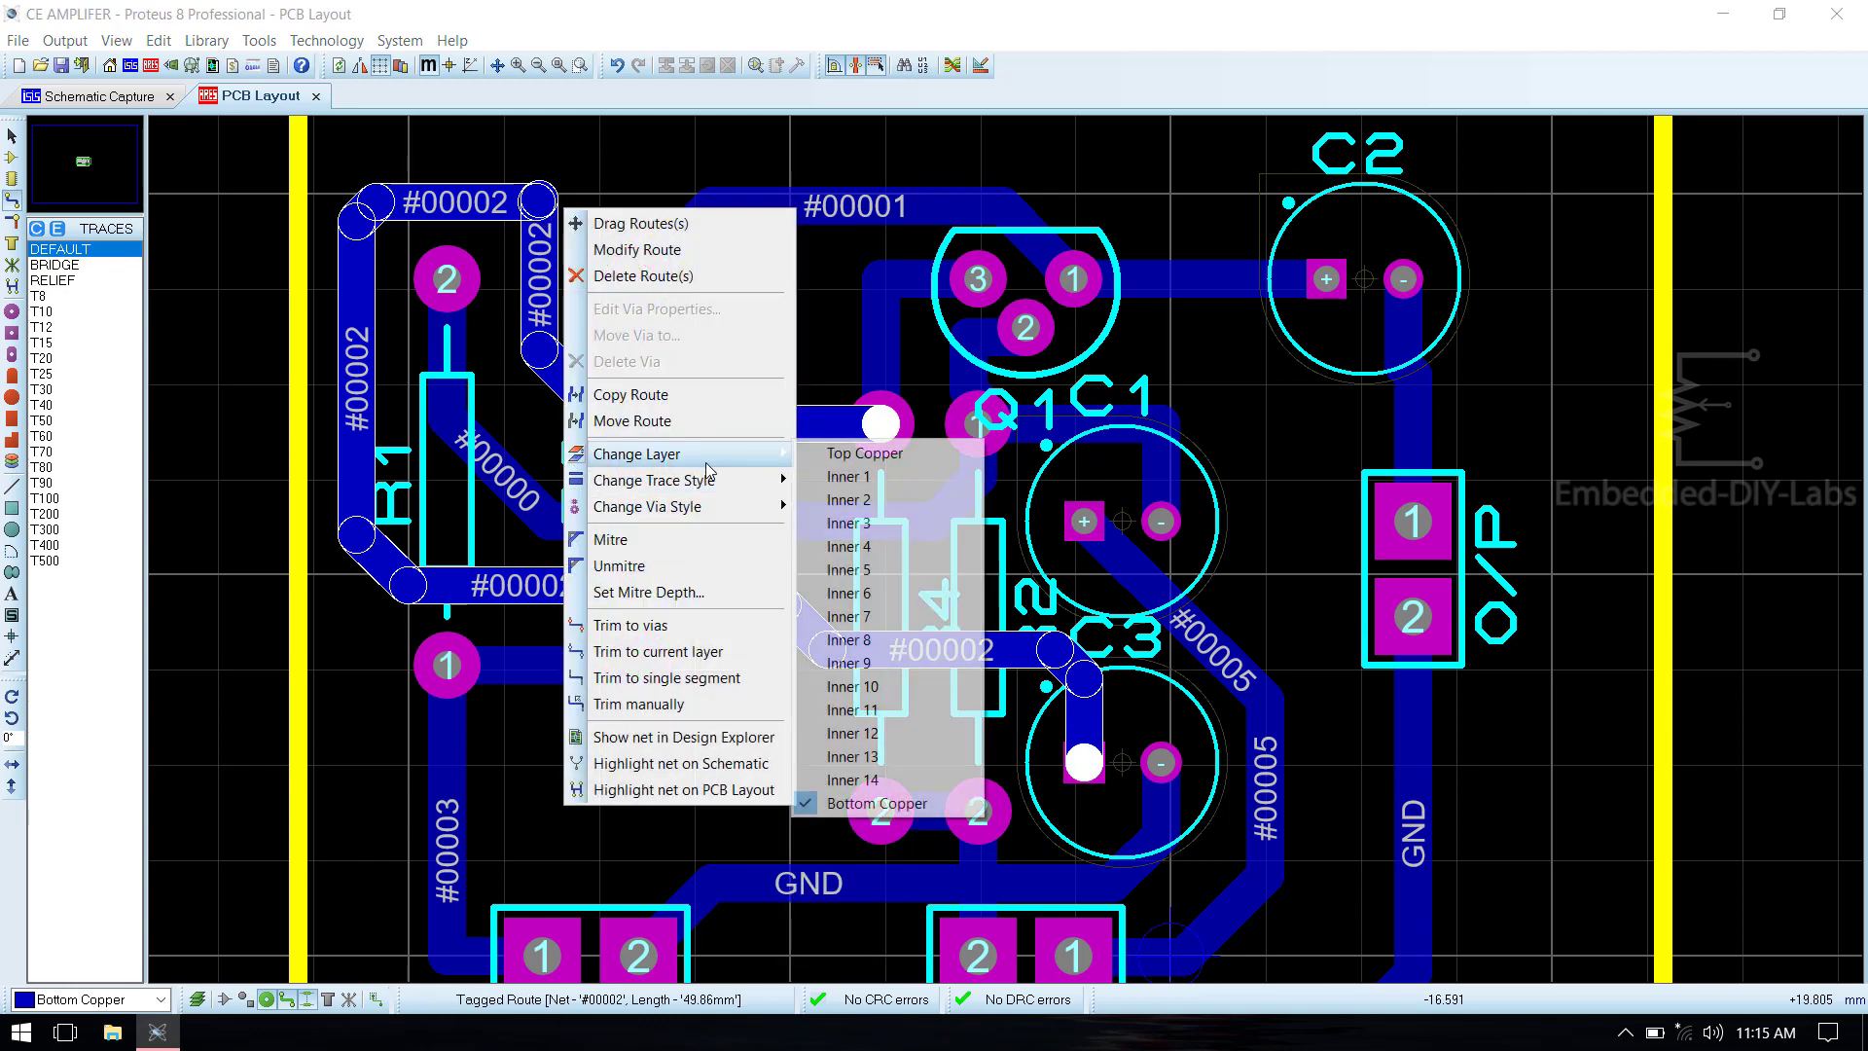
click(671, 537)
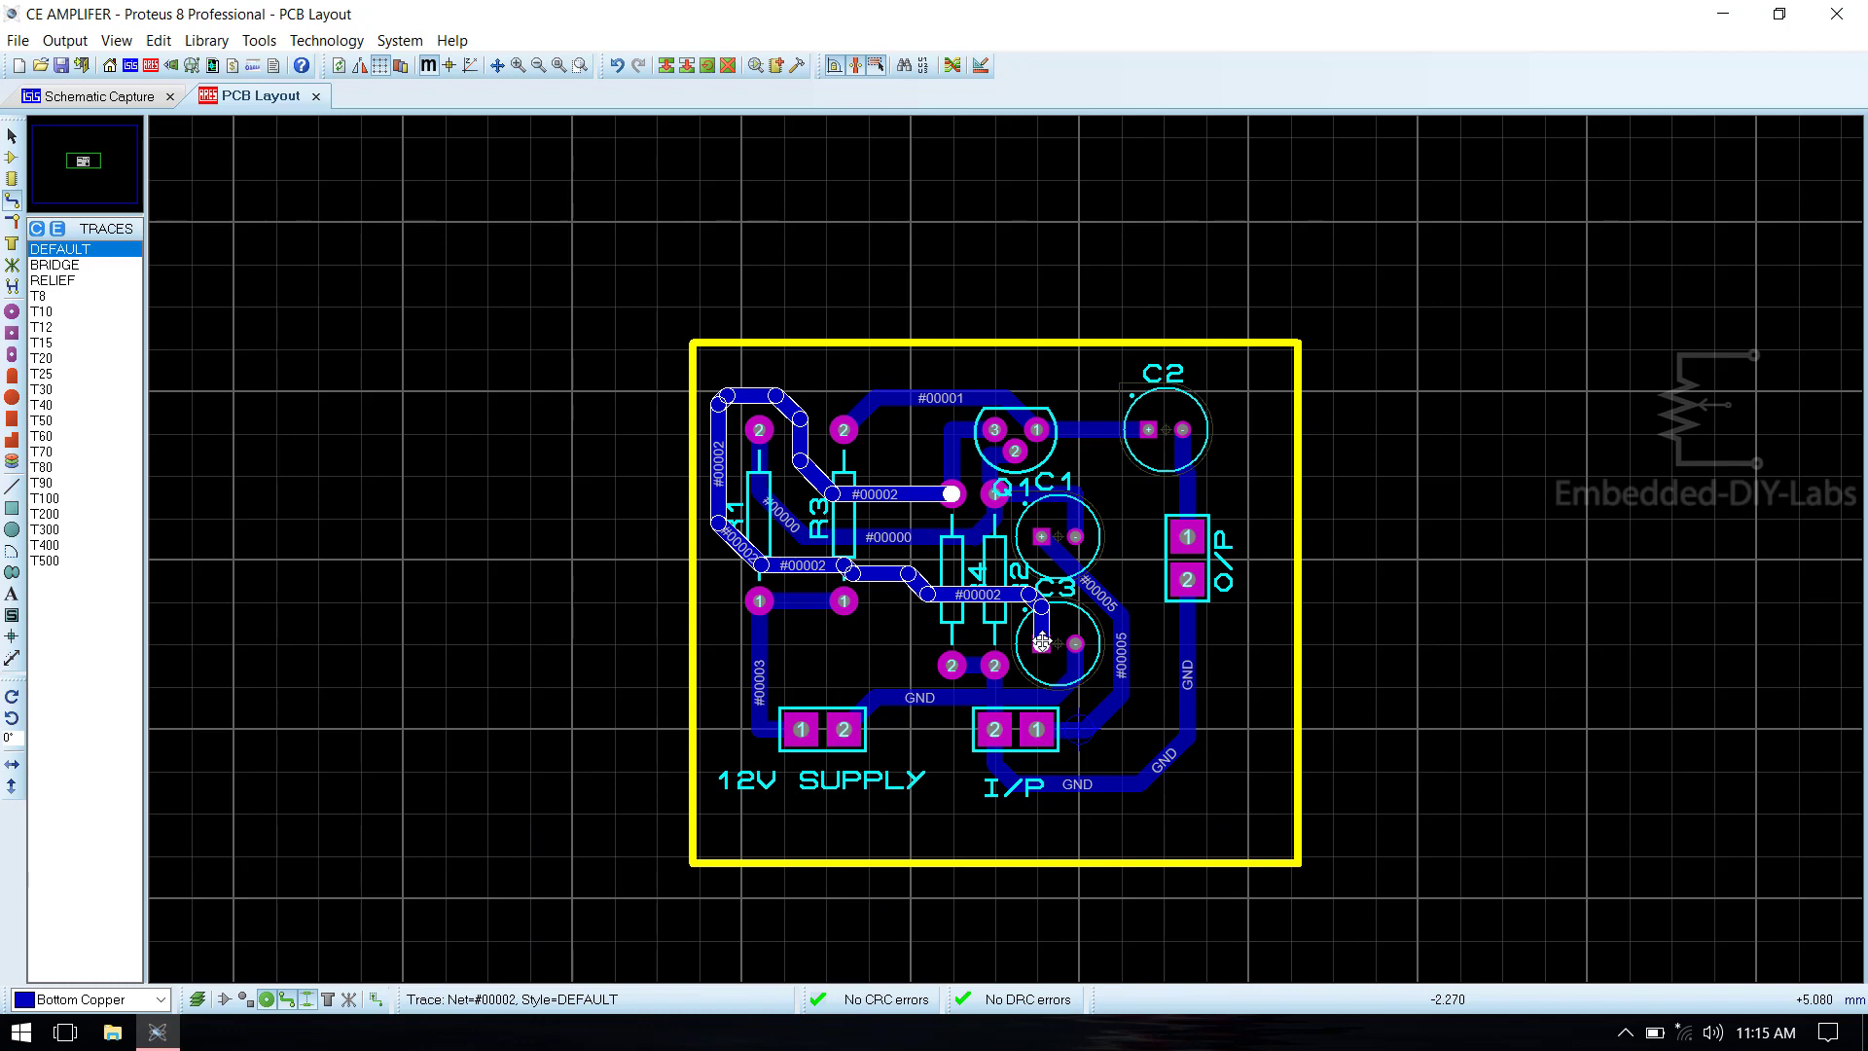
key(F7)
click(1243, 672)
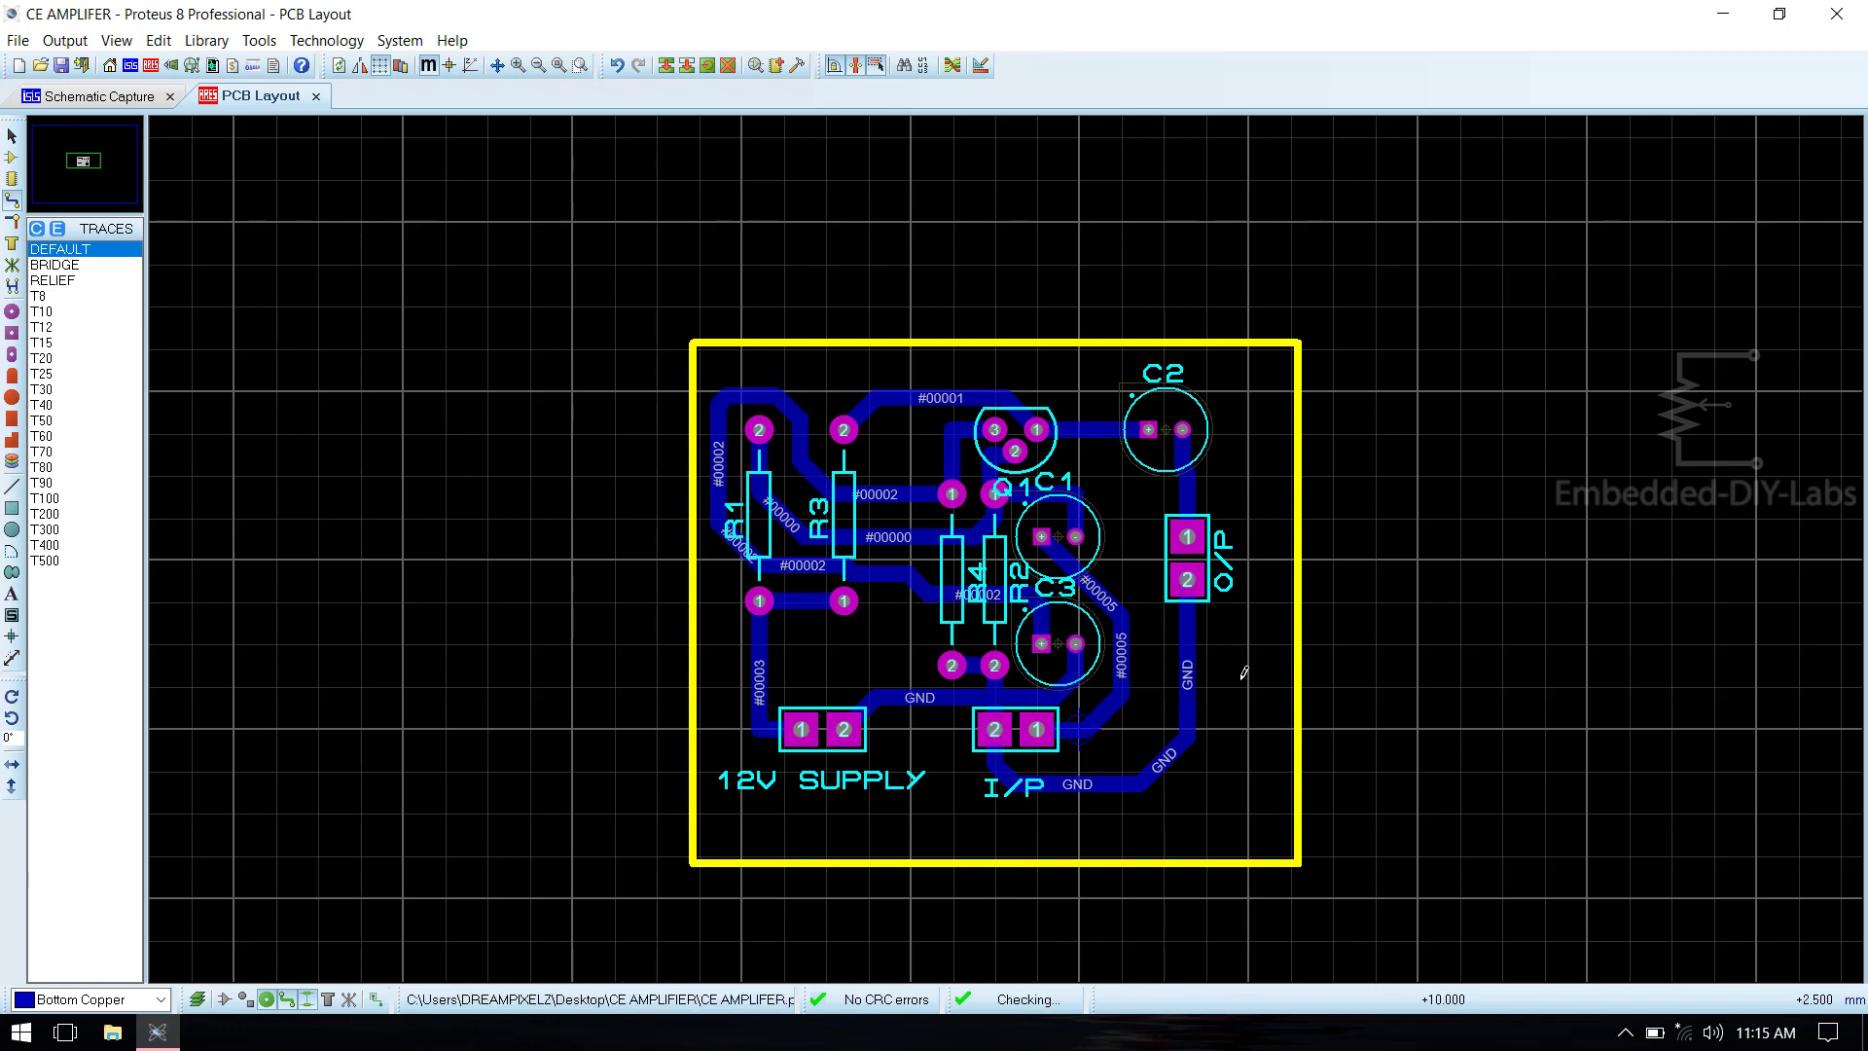
key(ctrl+s)
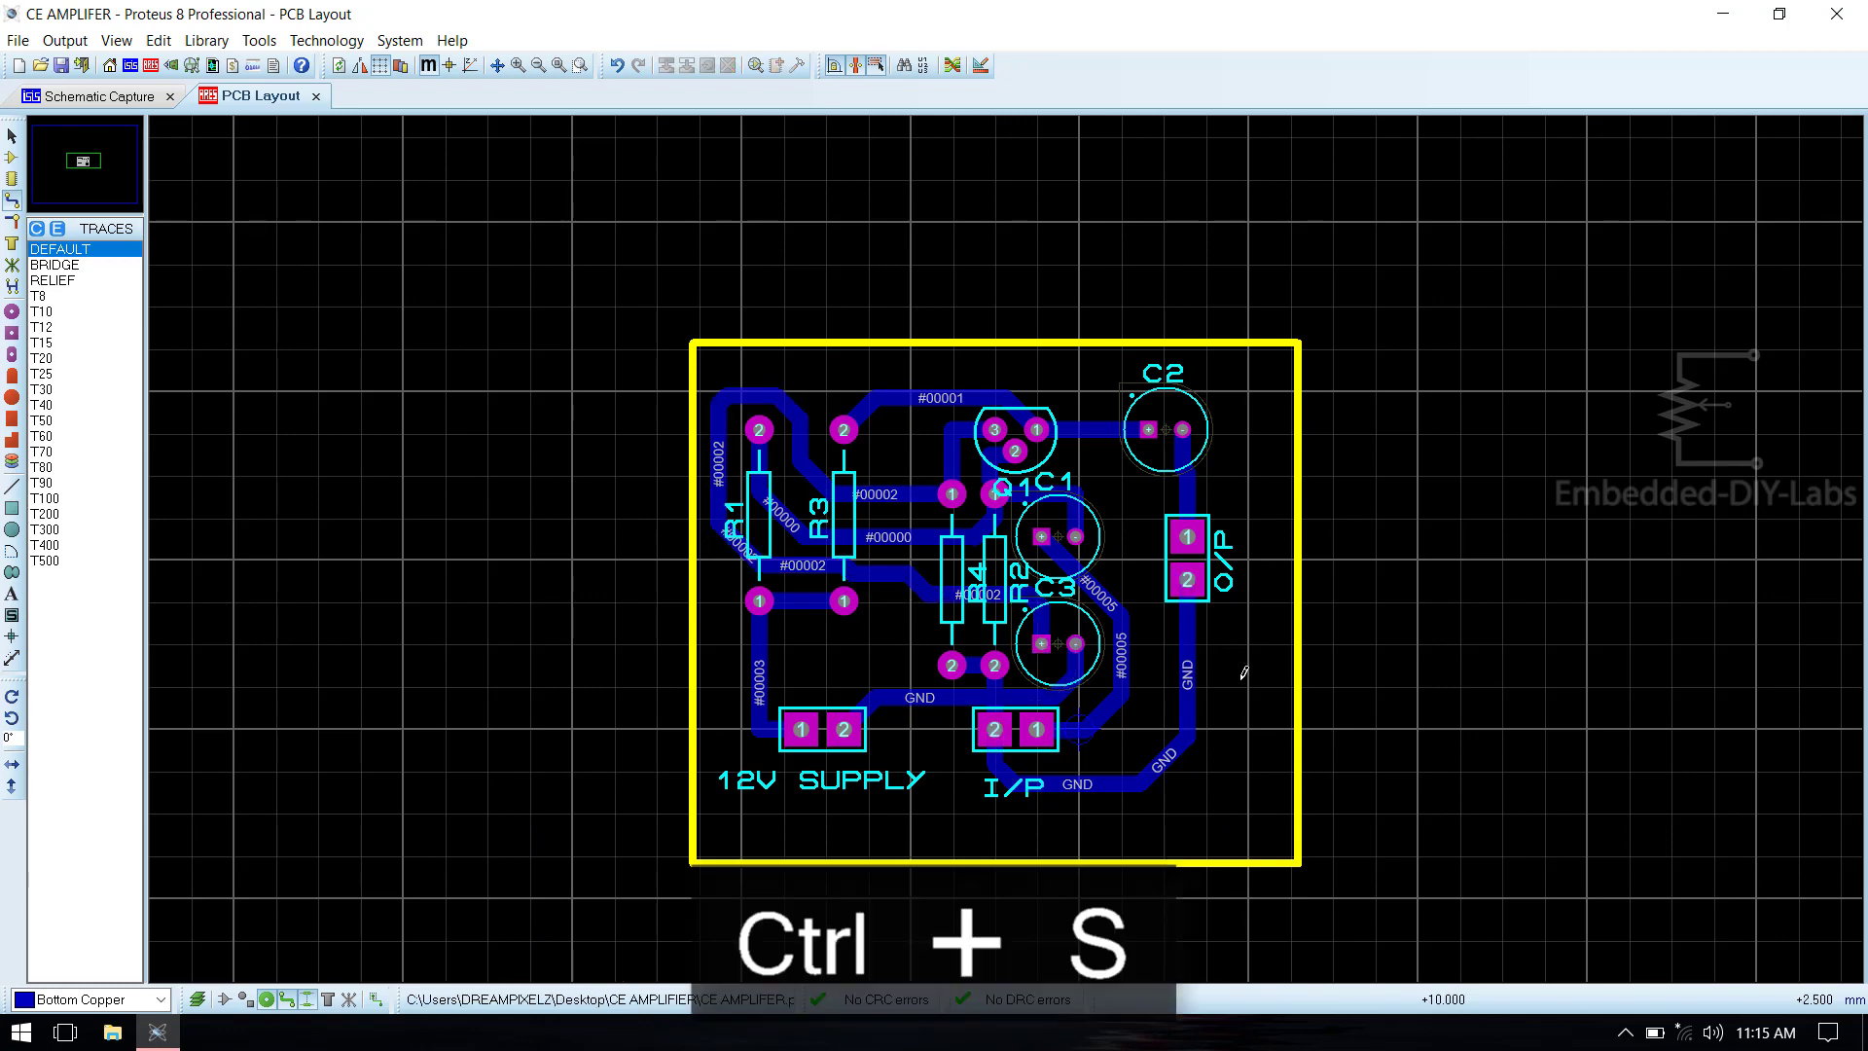
Mitre the corners of the #00003 trace to 12V SUPPLY.
scroll(1230, 836, up, 1)
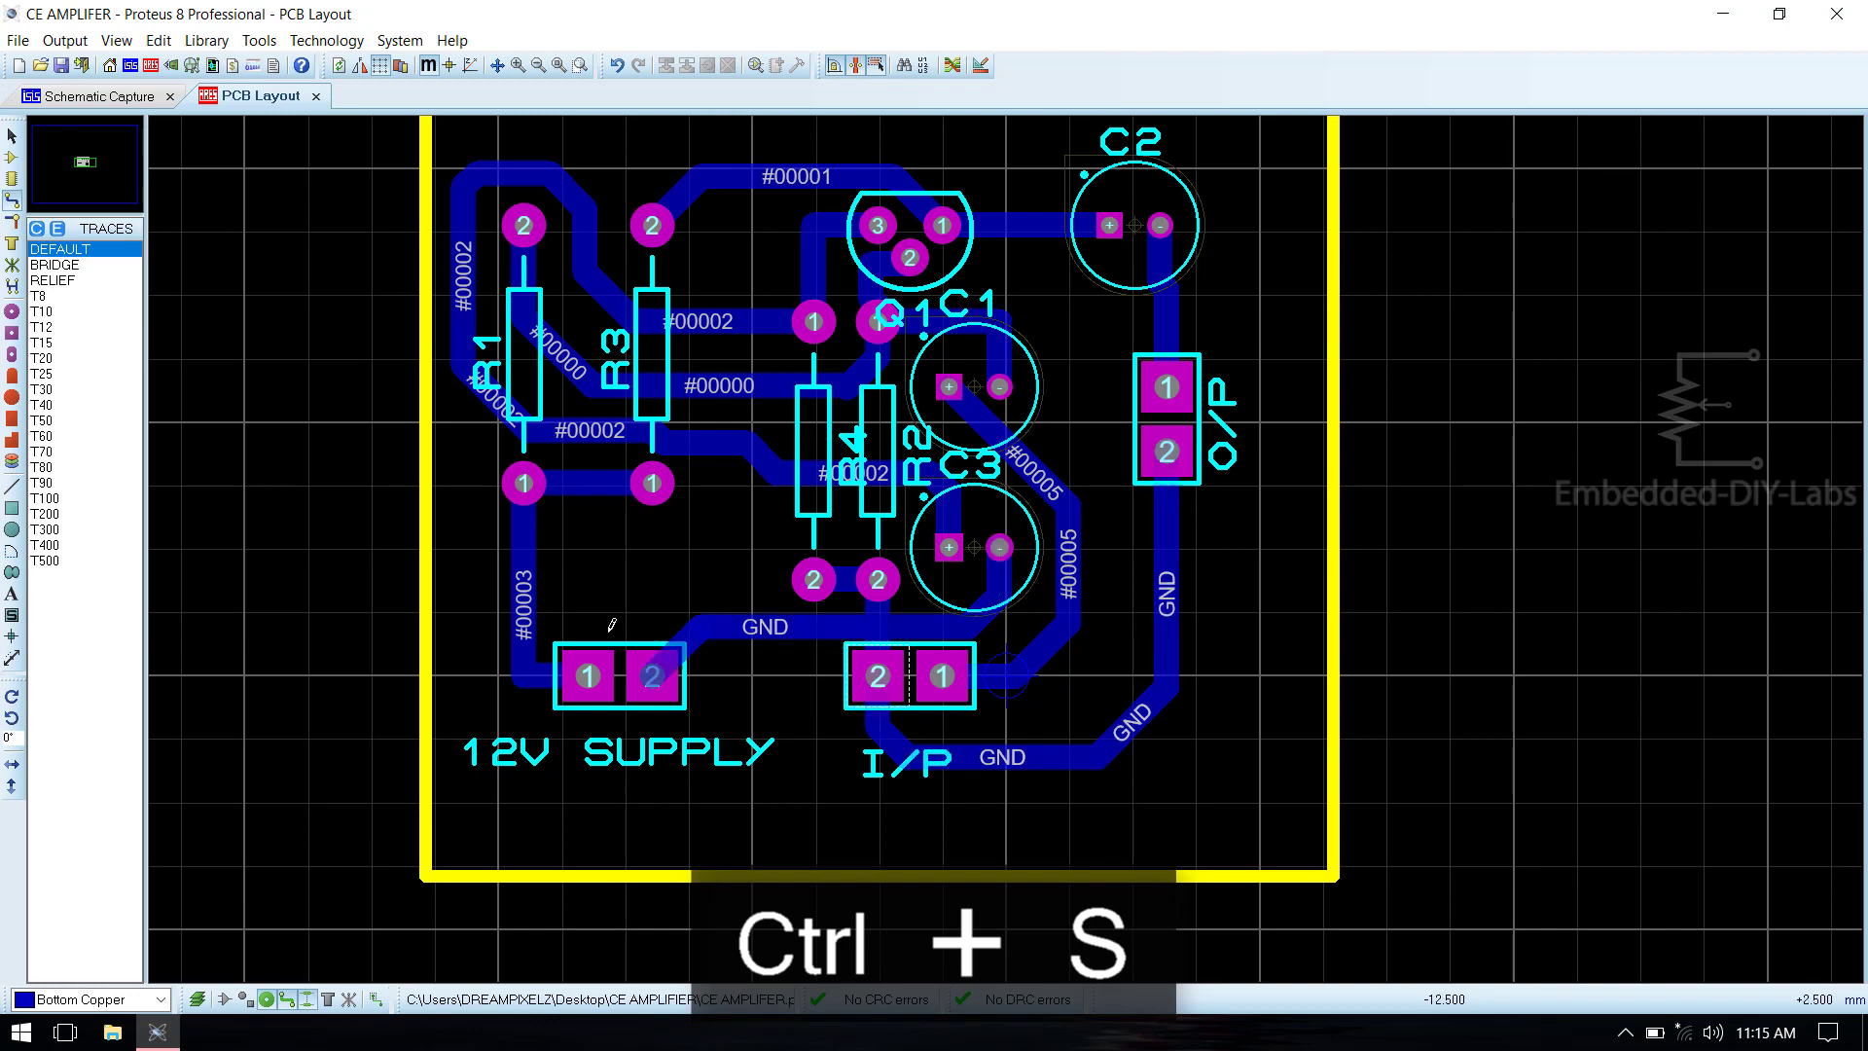
right_click(529, 588)
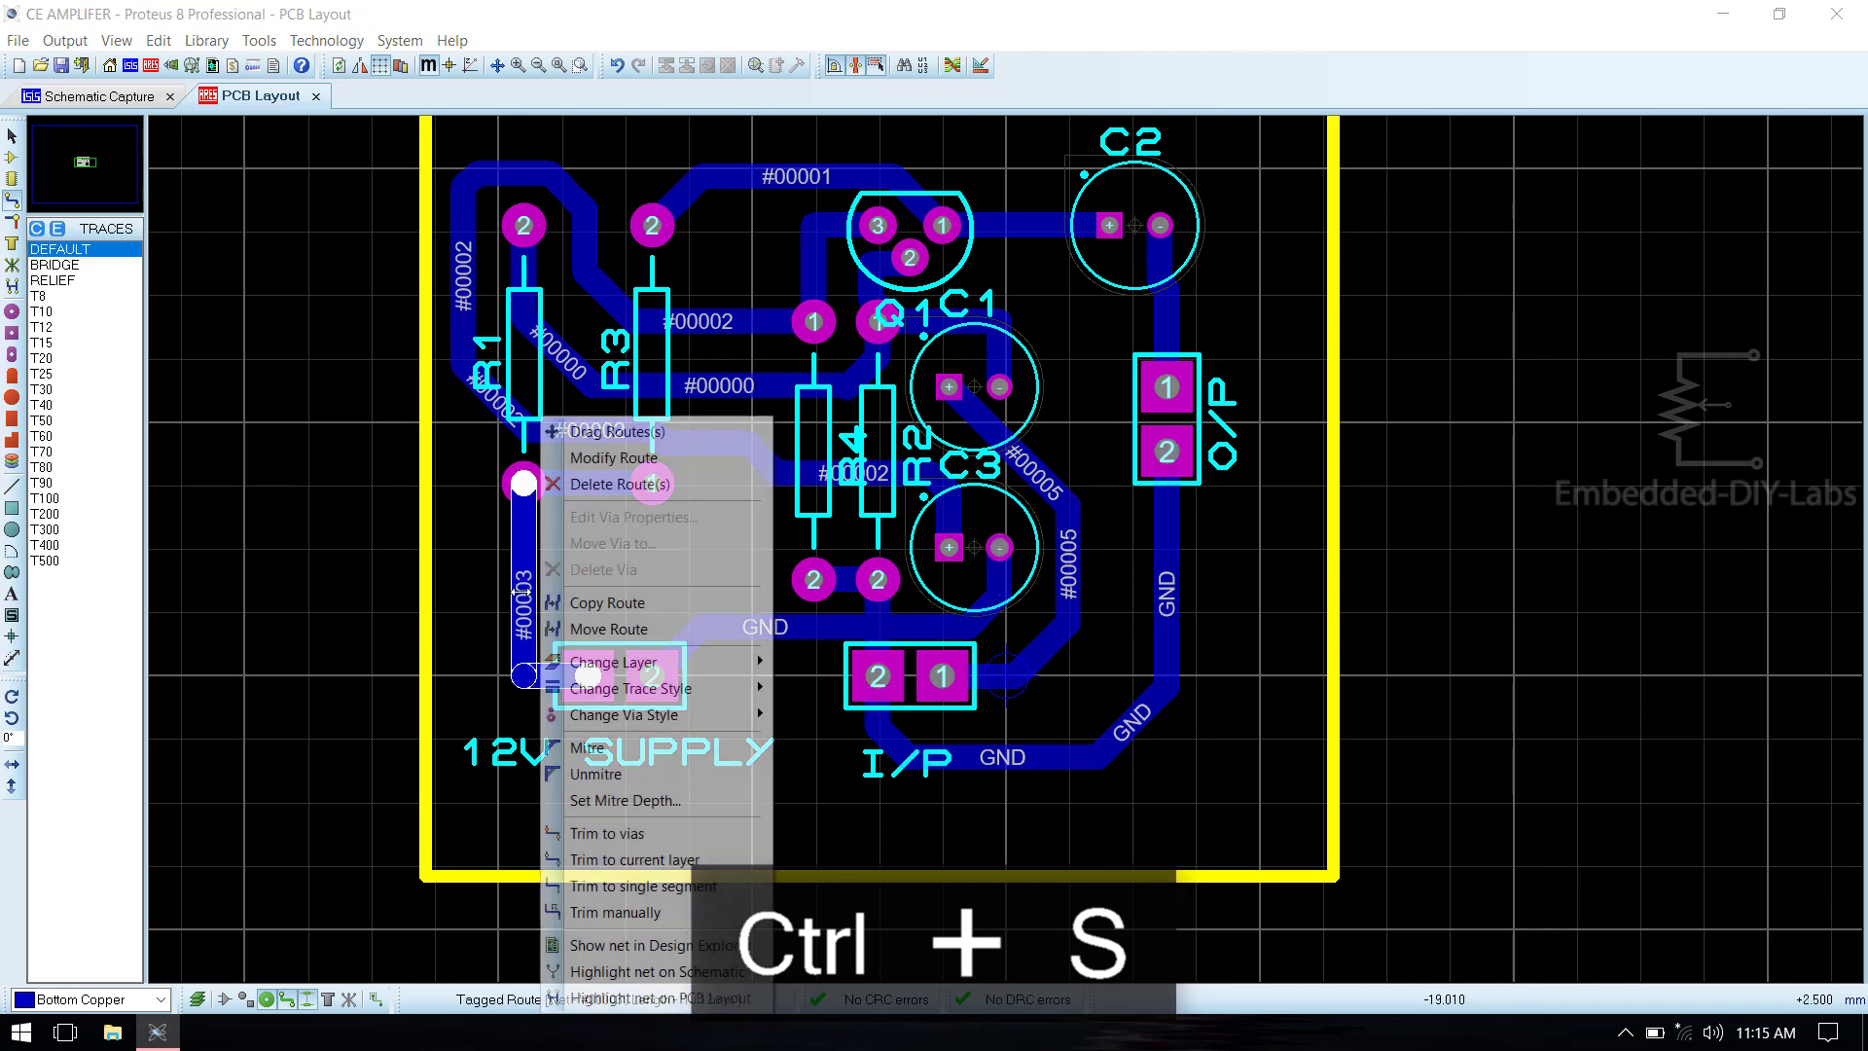
click(587, 750)
click(774, 785)
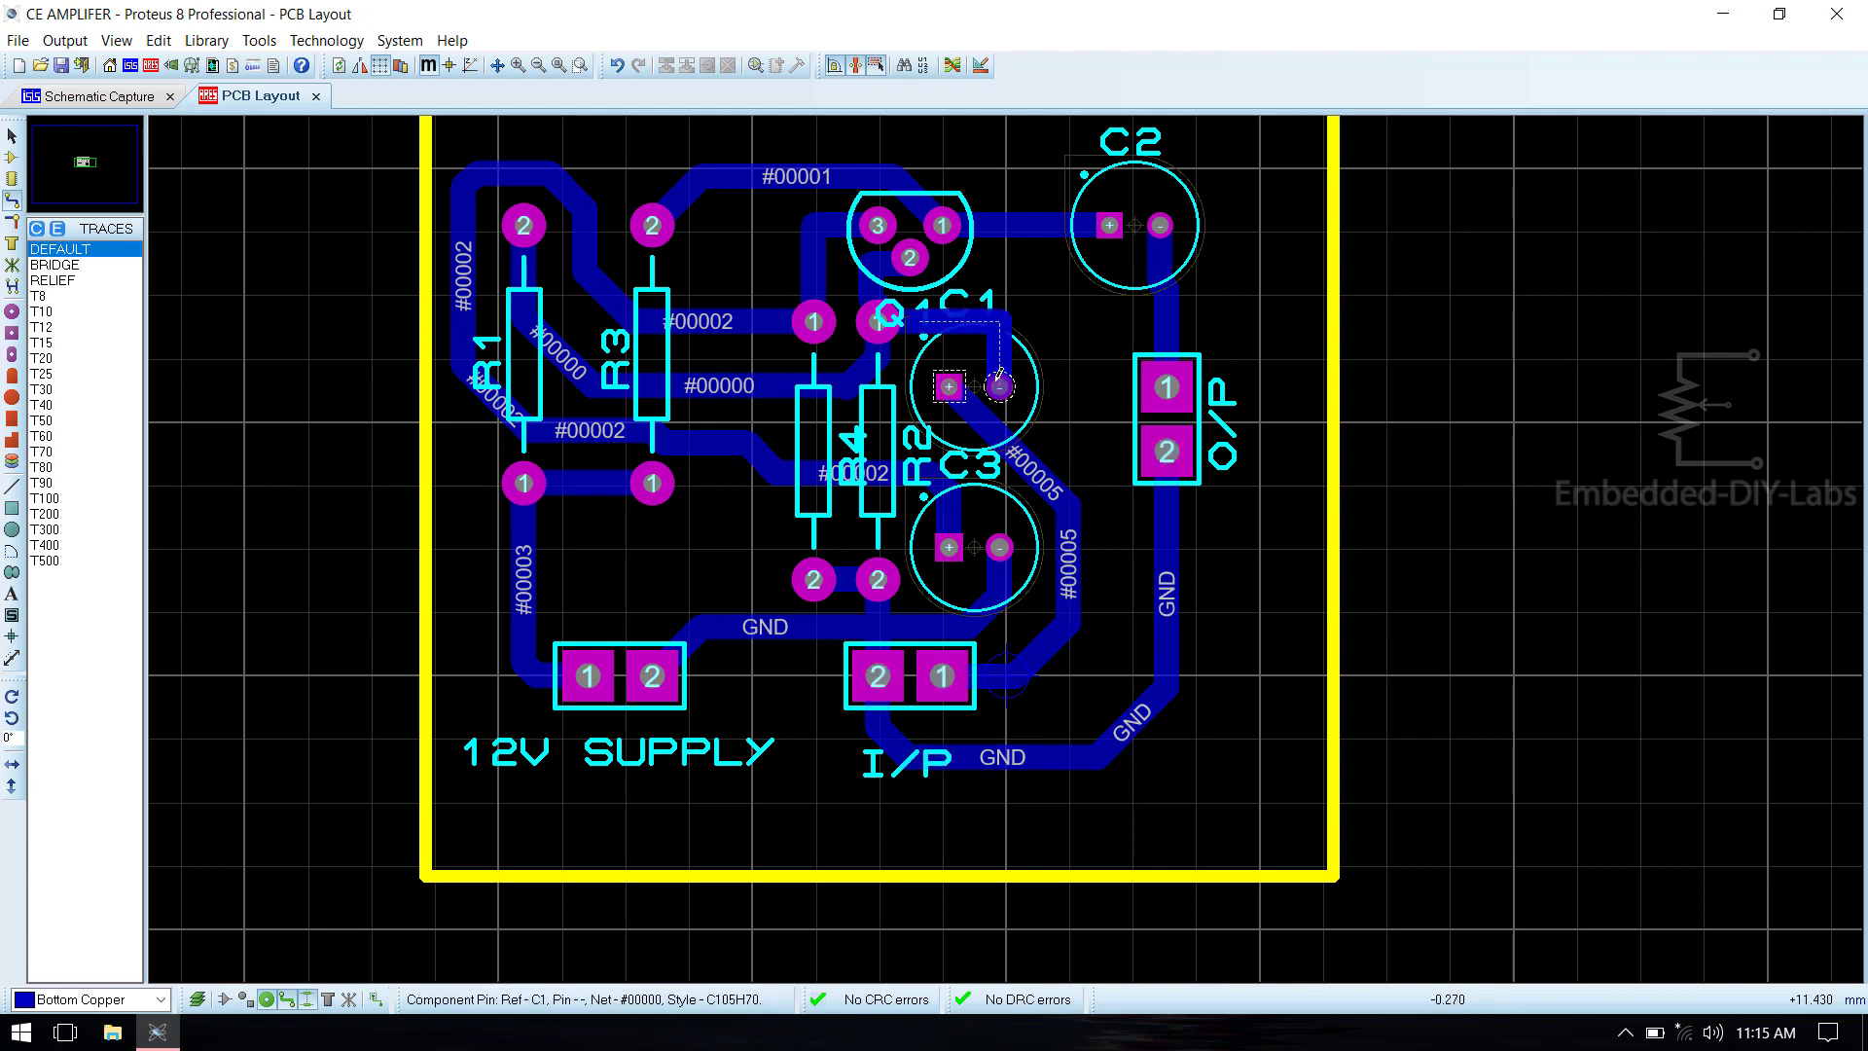
Give the C1, C2 and C3 positive leads square S-60-25 pads, then save.
key(F6)
click(12, 332)
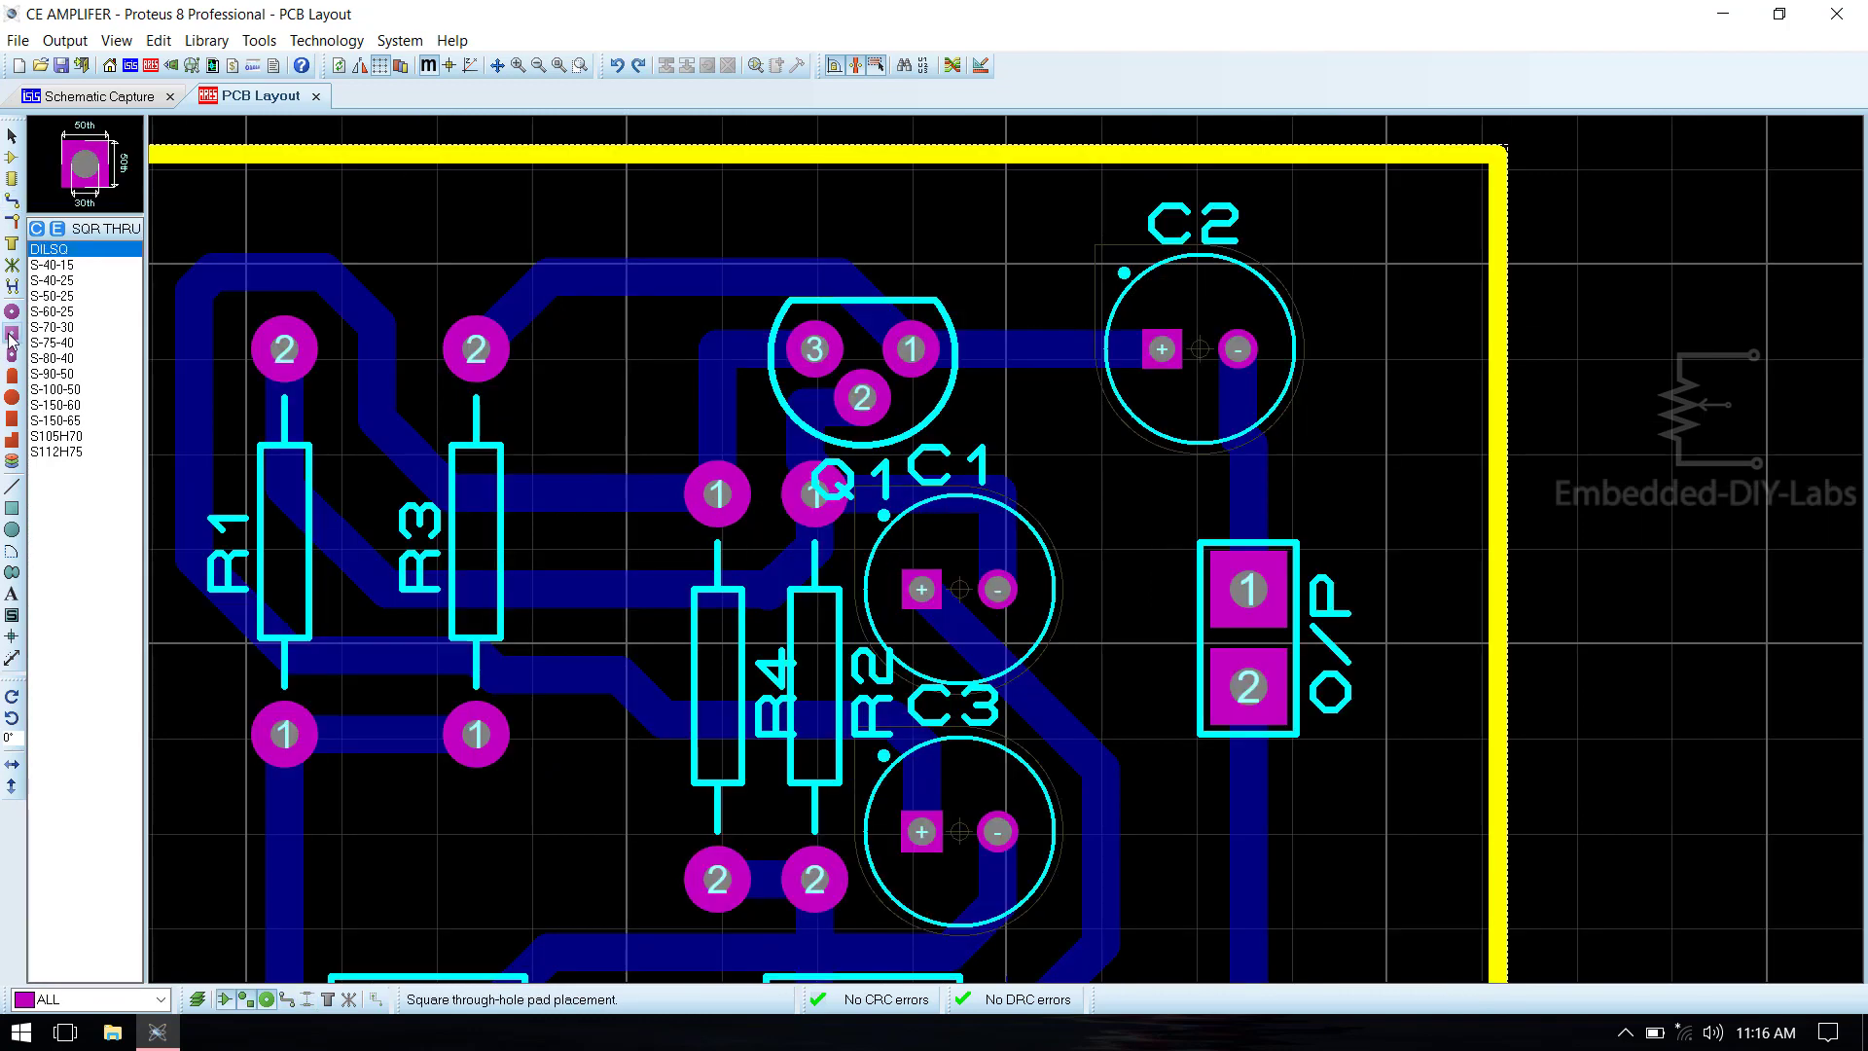
click(49, 311)
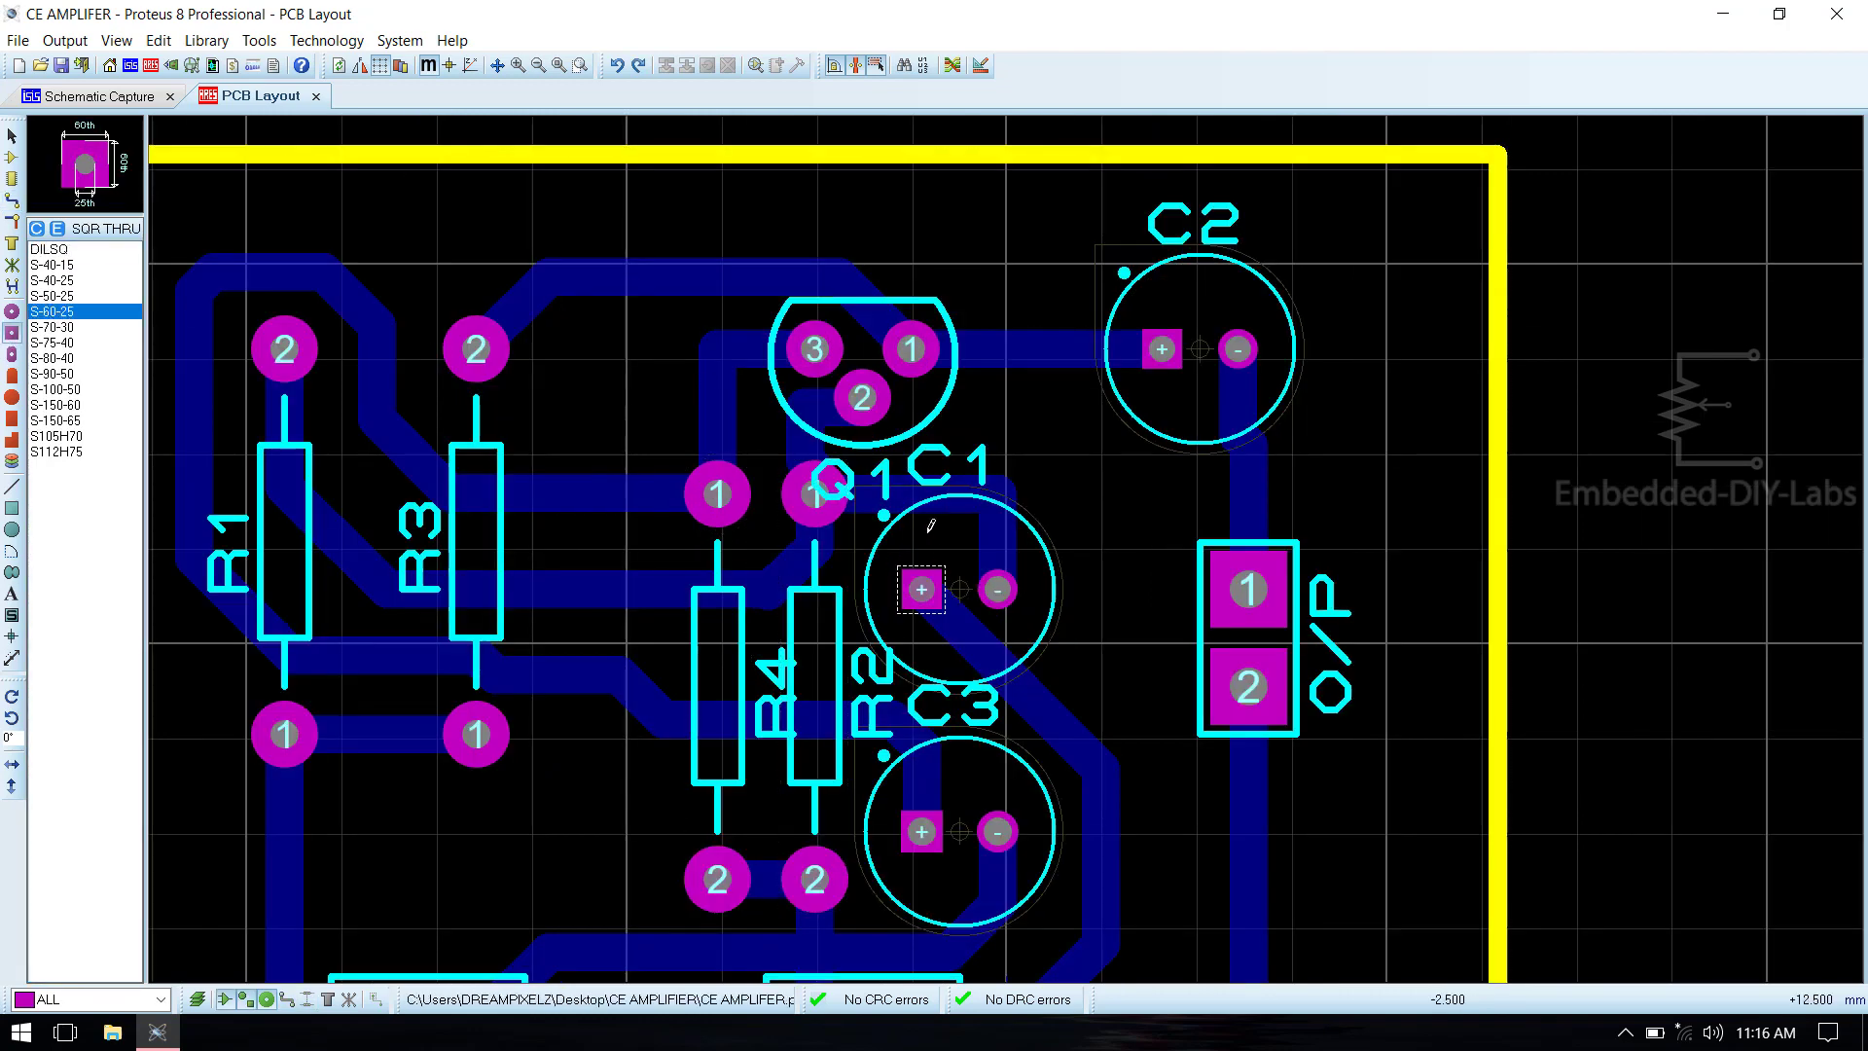
click(921, 589)
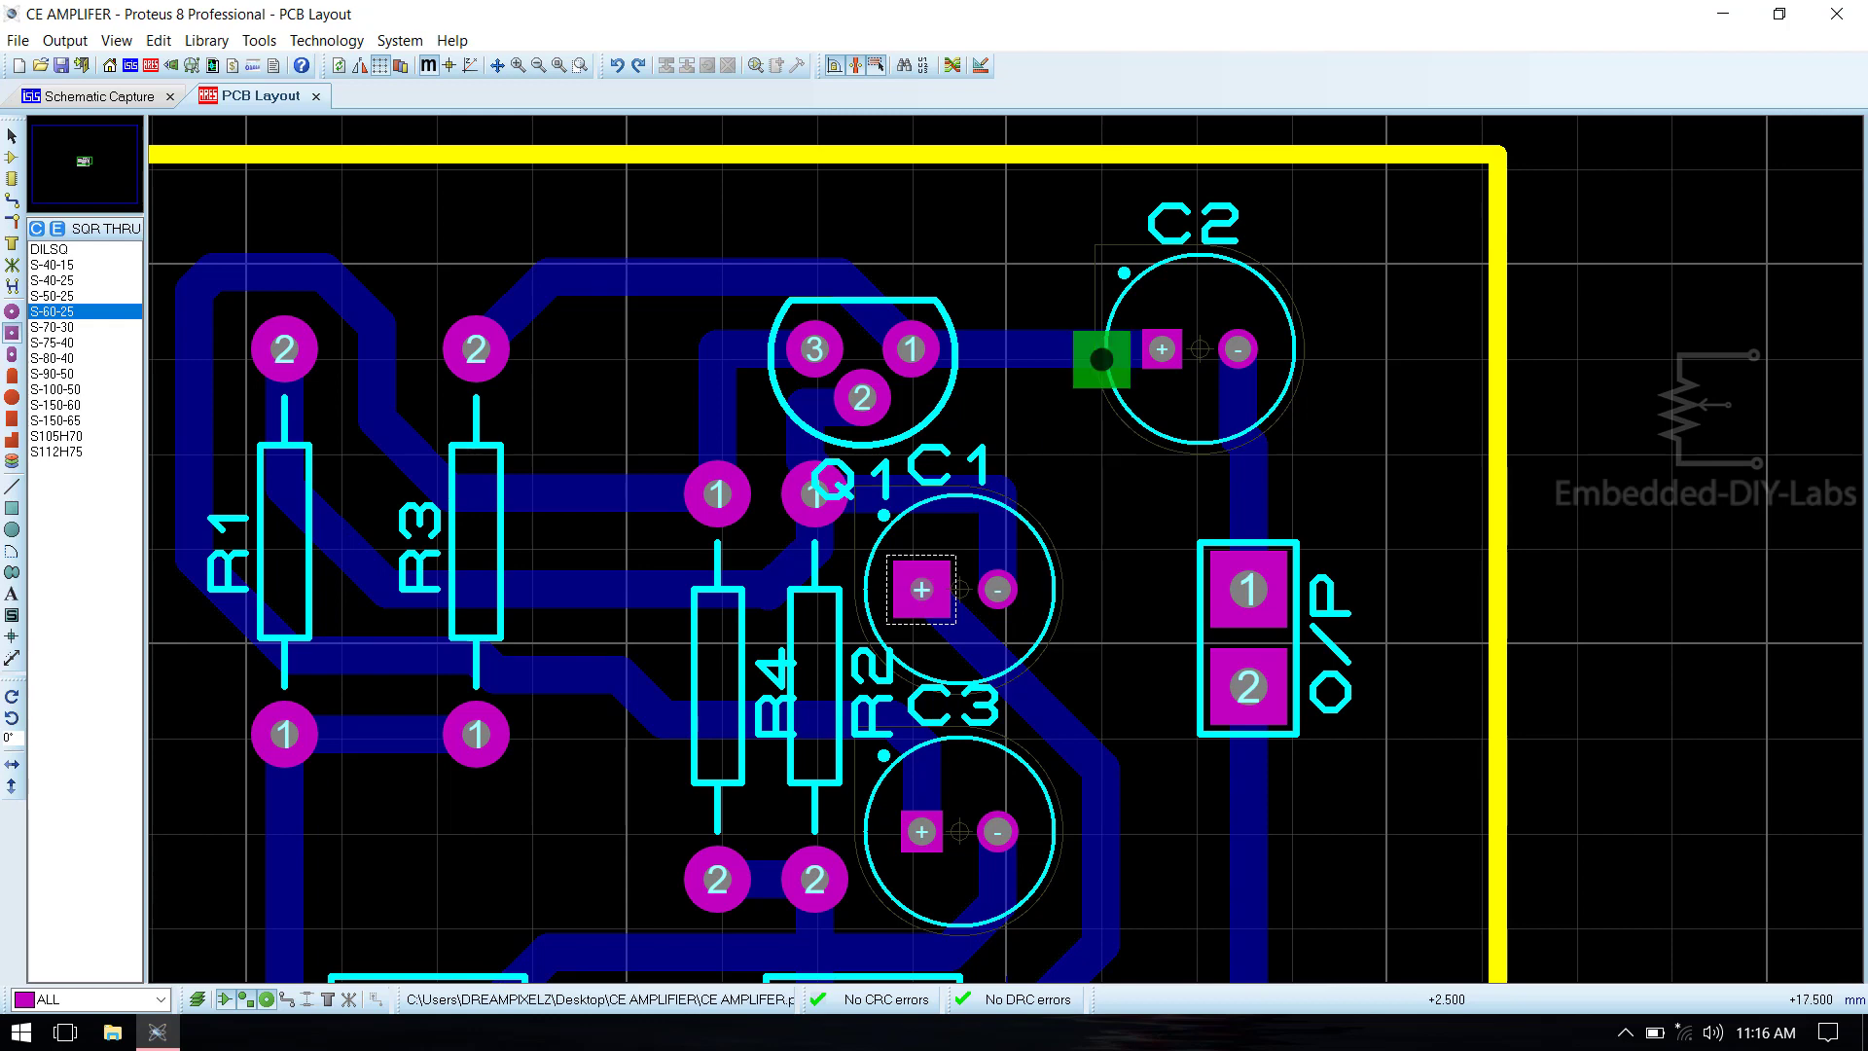
click(1162, 348)
key(Escape)
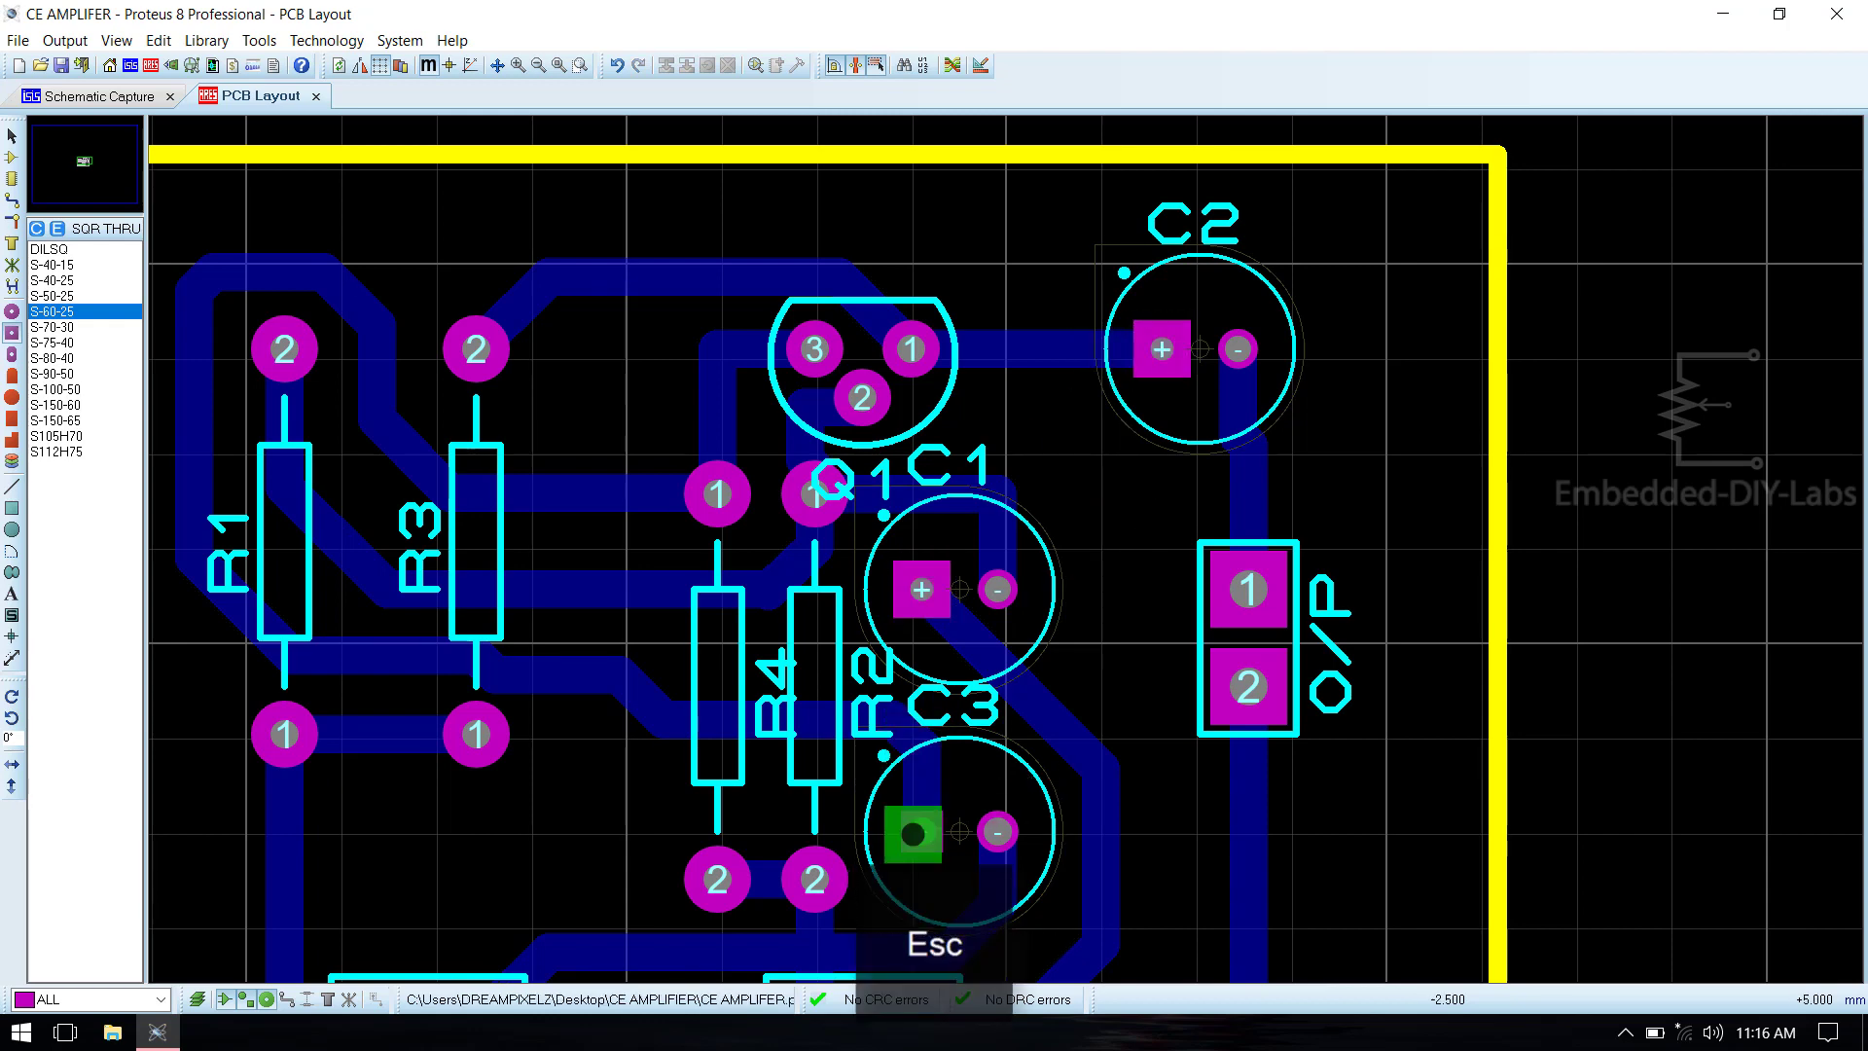
click(922, 832)
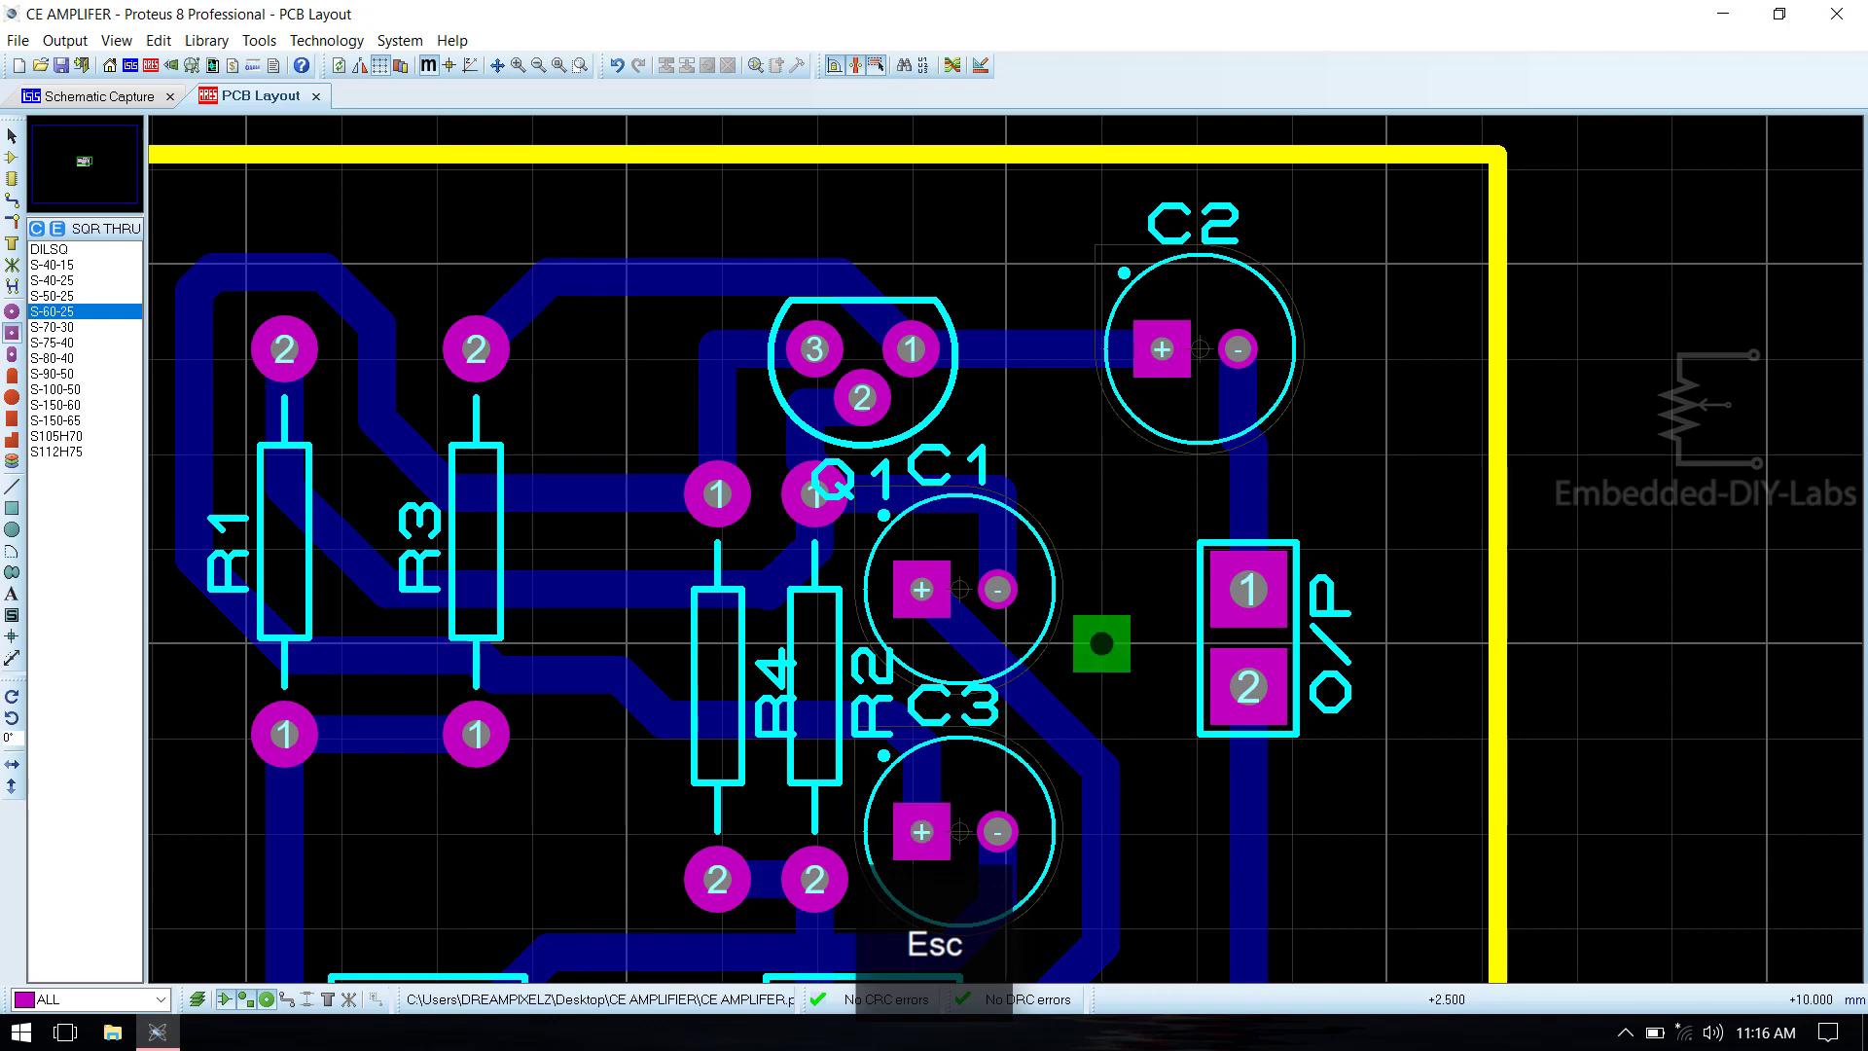
key(ctrl+s)
Restyle C3's pad 2 as a round C-50-25 pad.
scroll(1078, 604, down, 1)
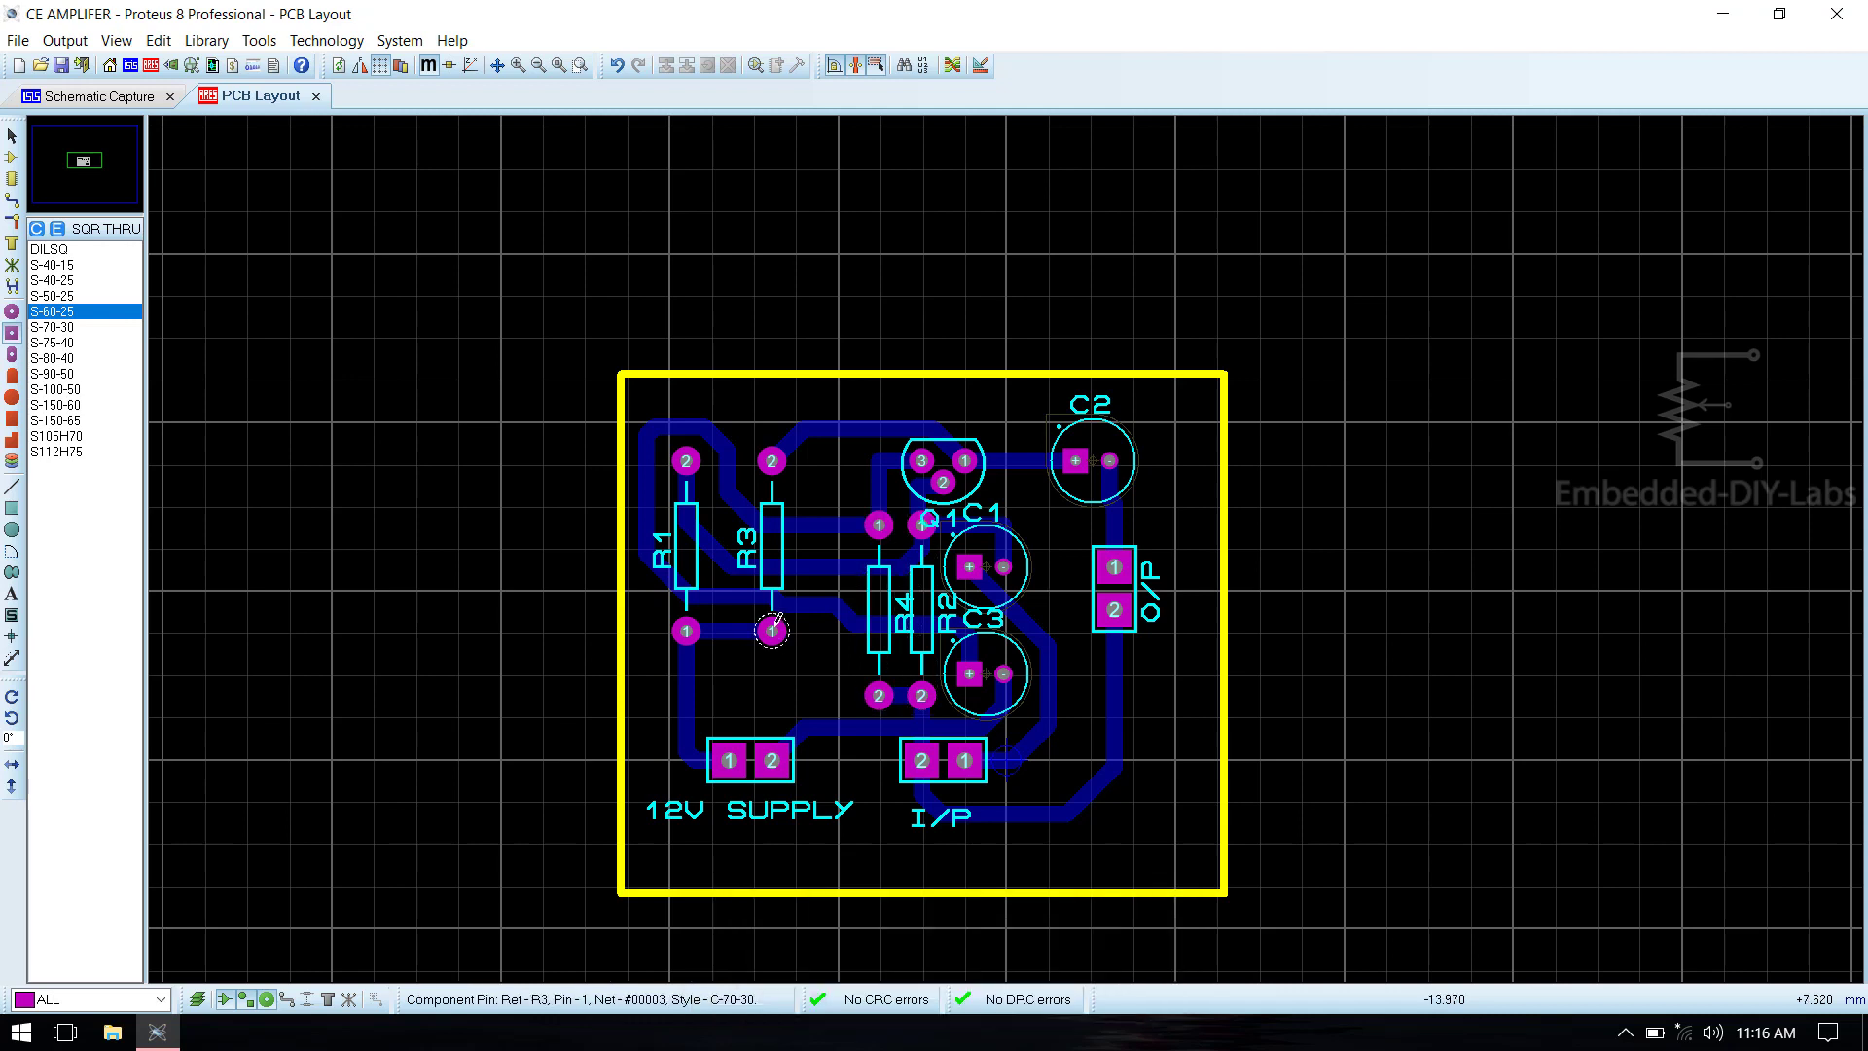
click(12, 313)
click(43, 296)
click(49, 281)
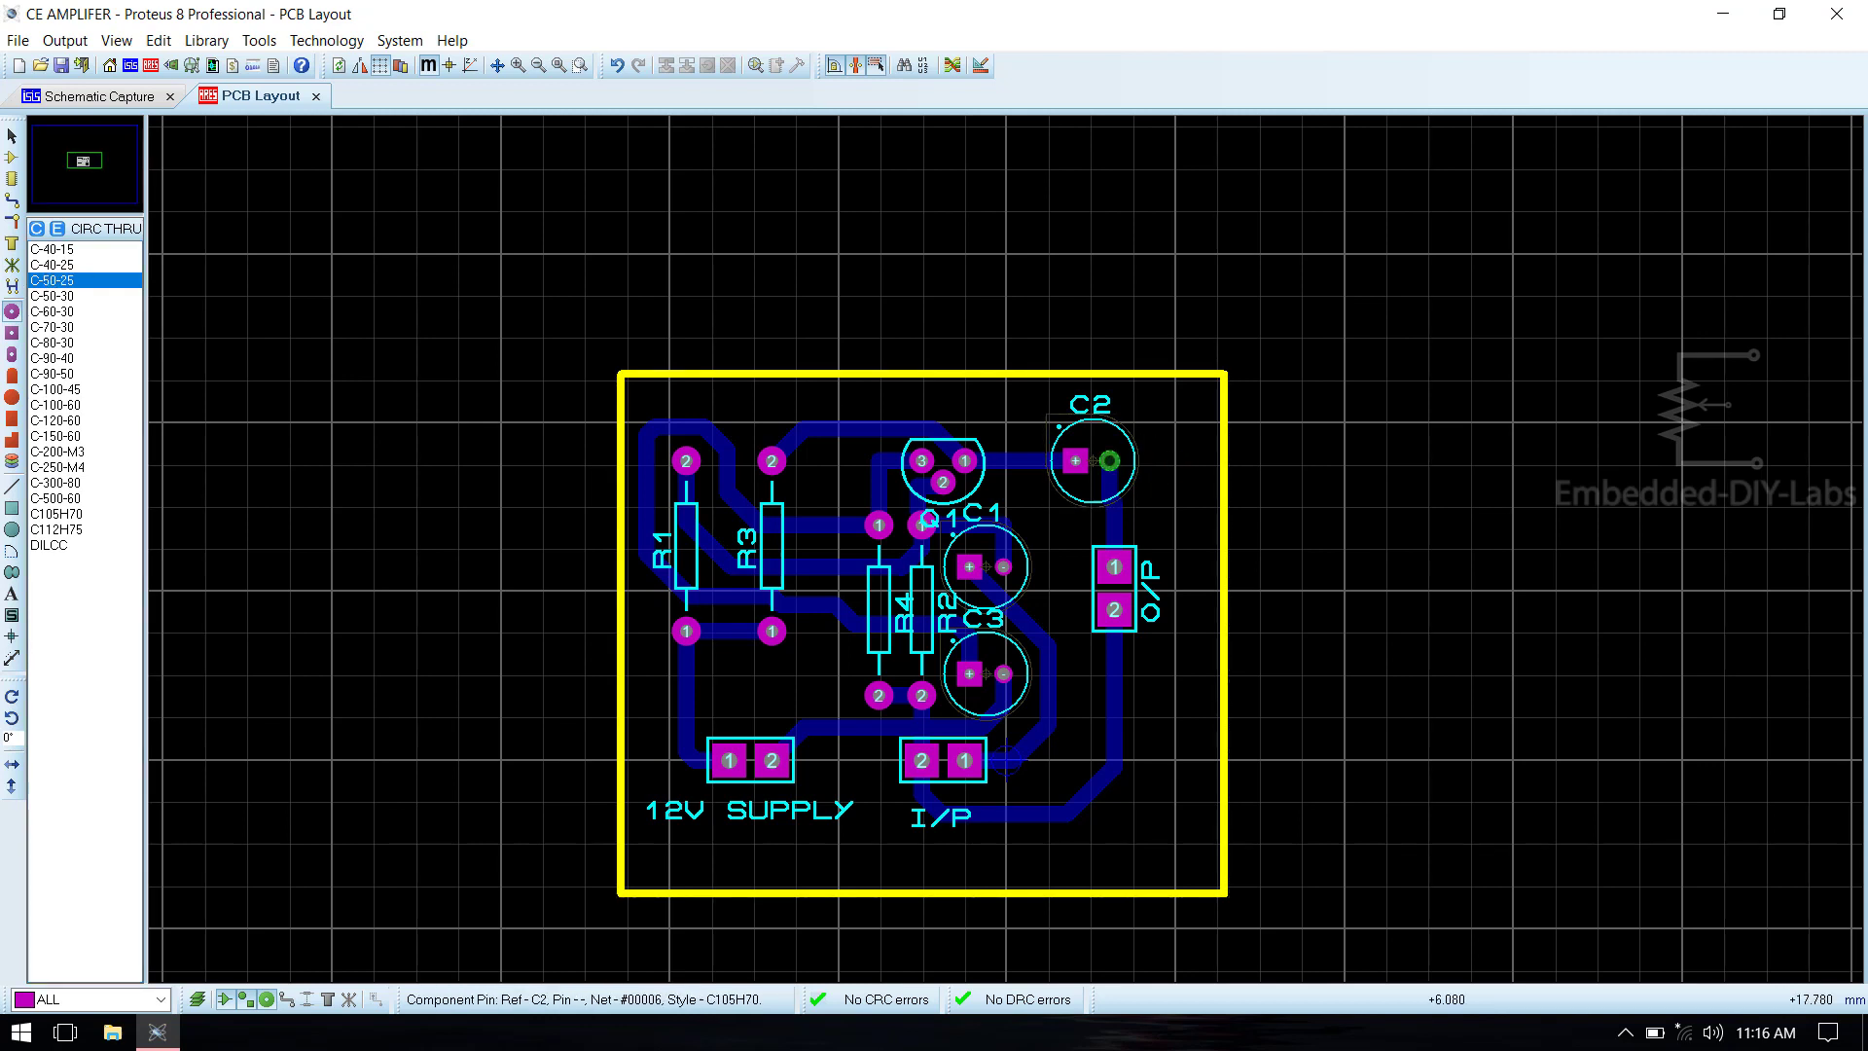
click(1004, 567)
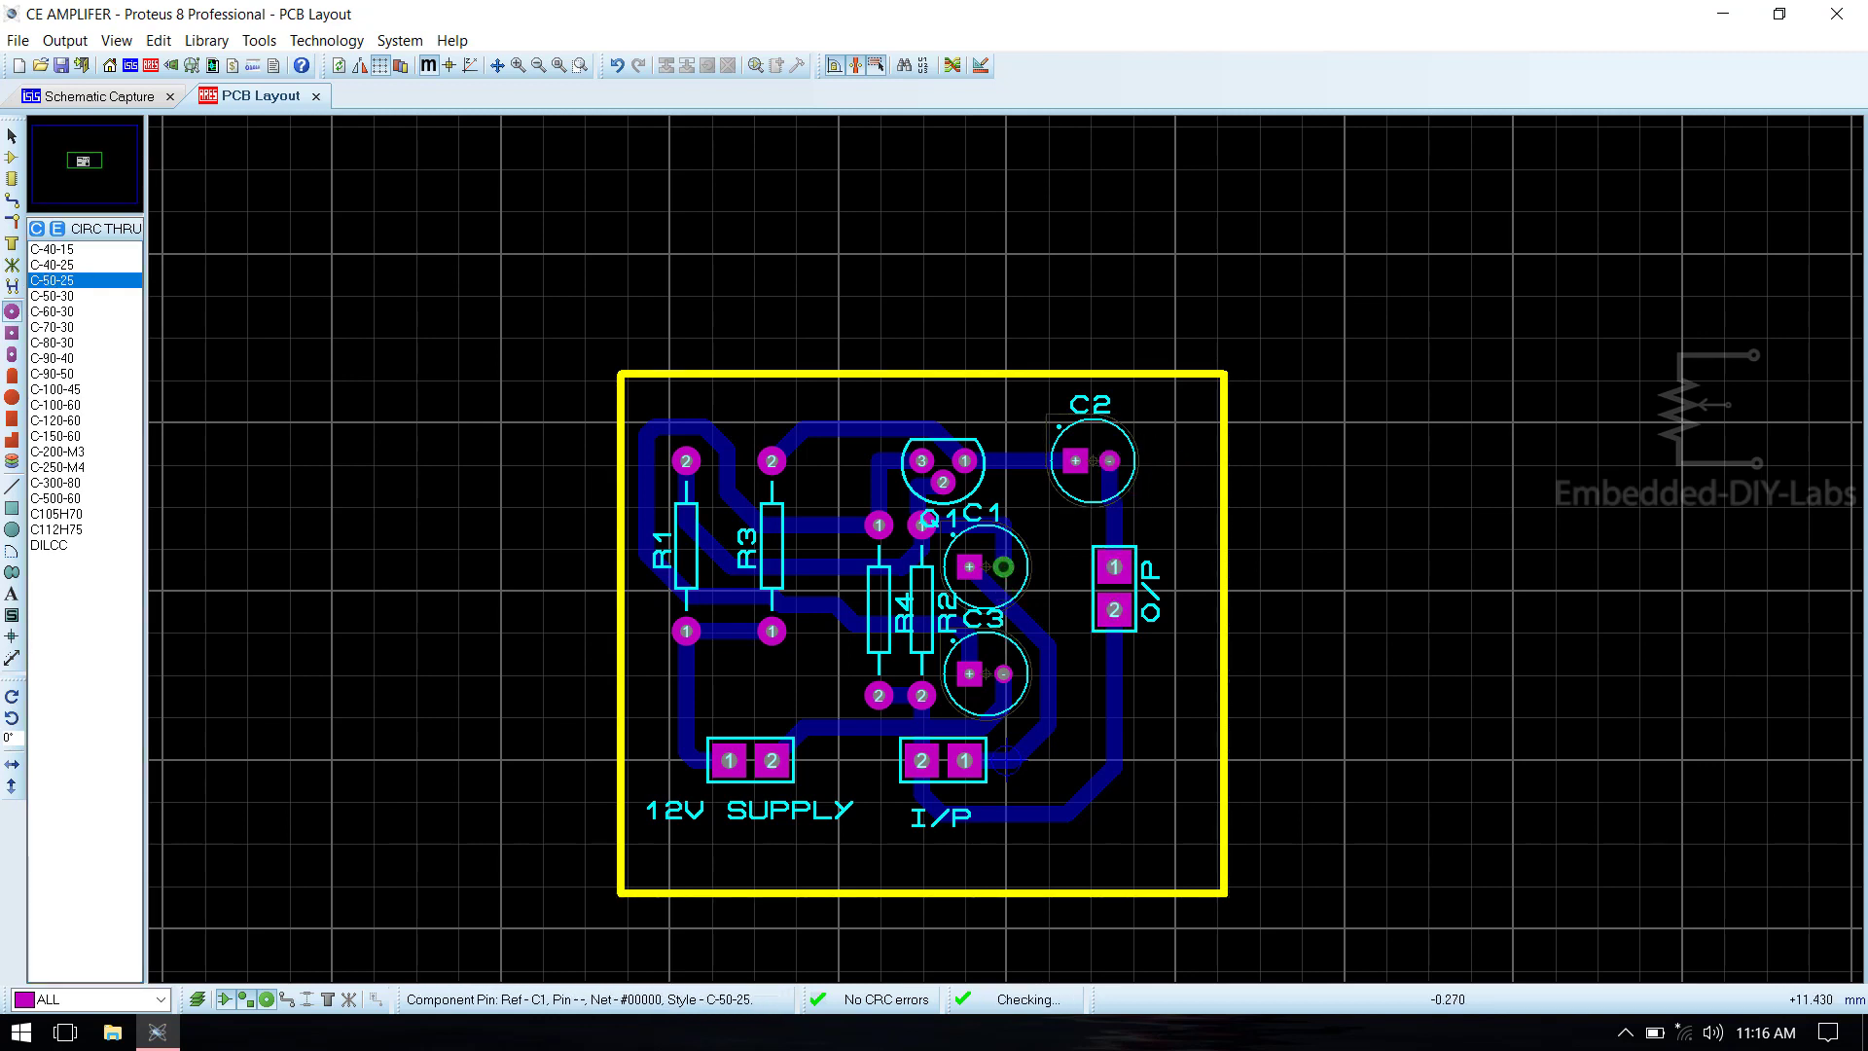
key(Escape)
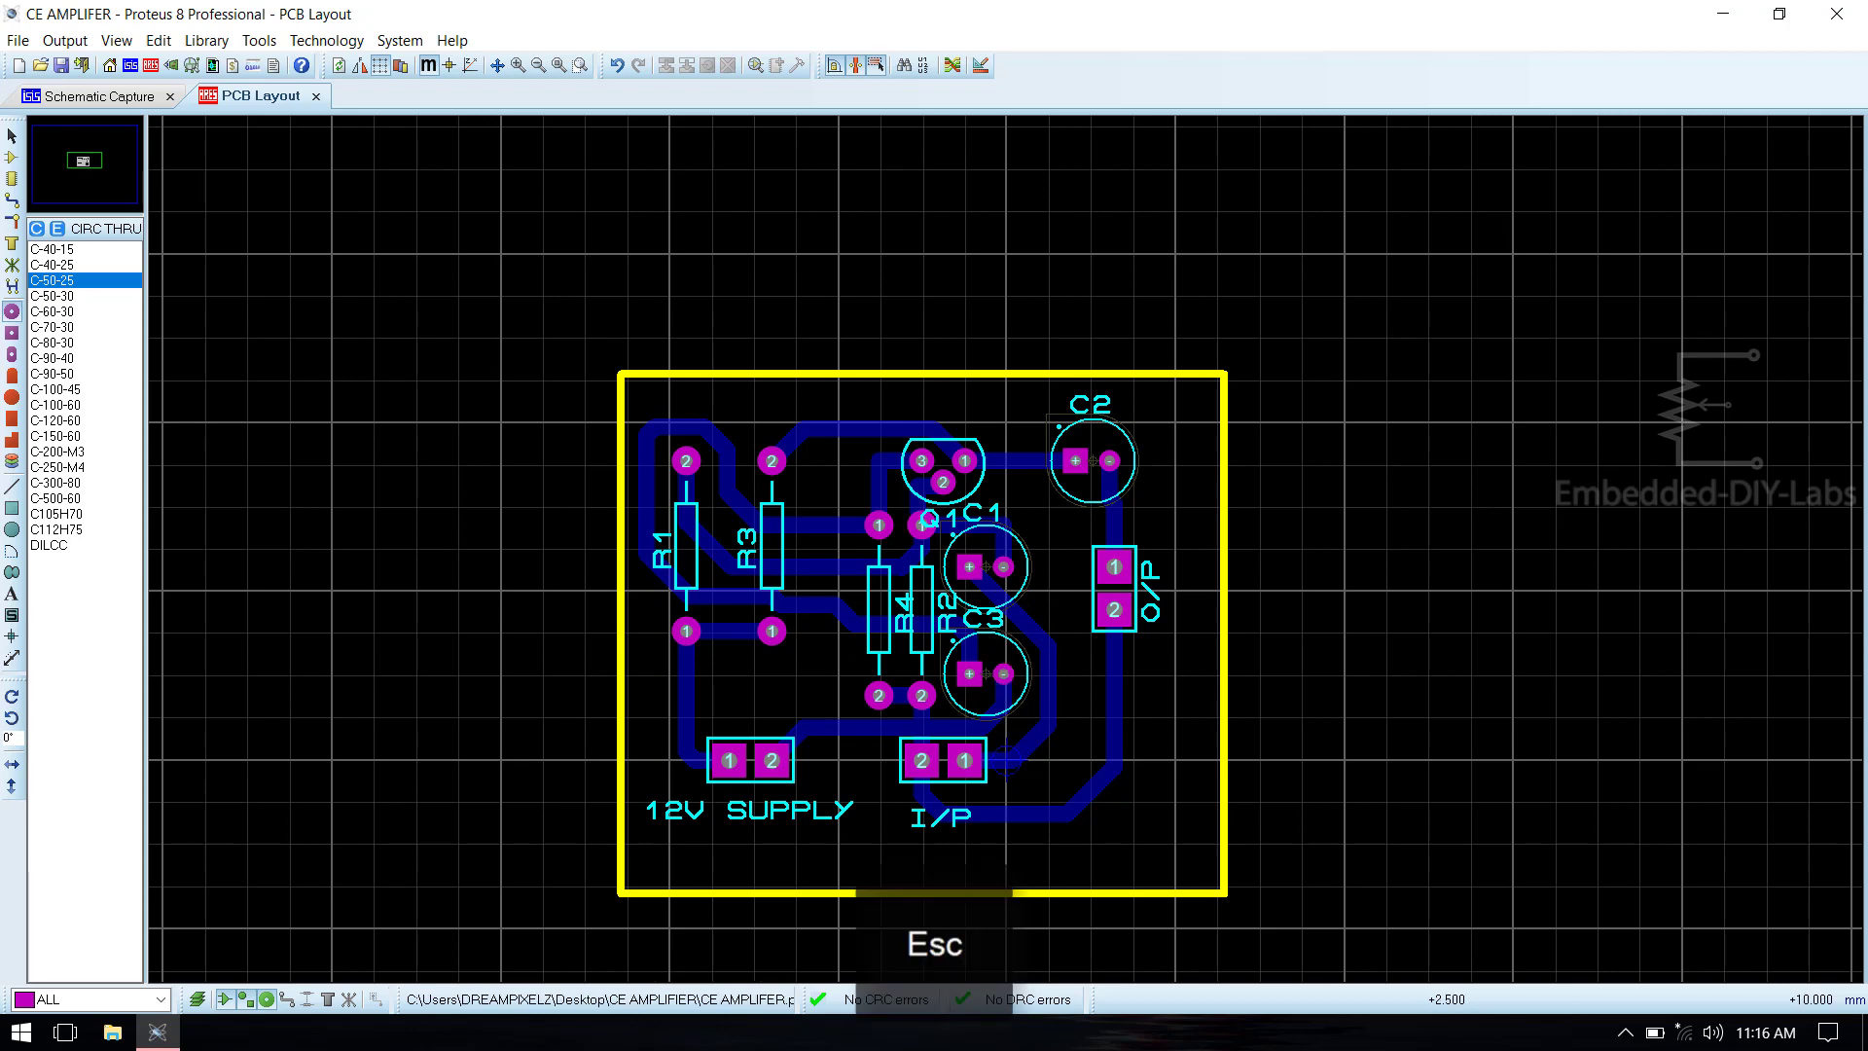
Start a CE AMPLIFIER text label at the board's bottom with height 80th.
click(12, 614)
click(737, 849)
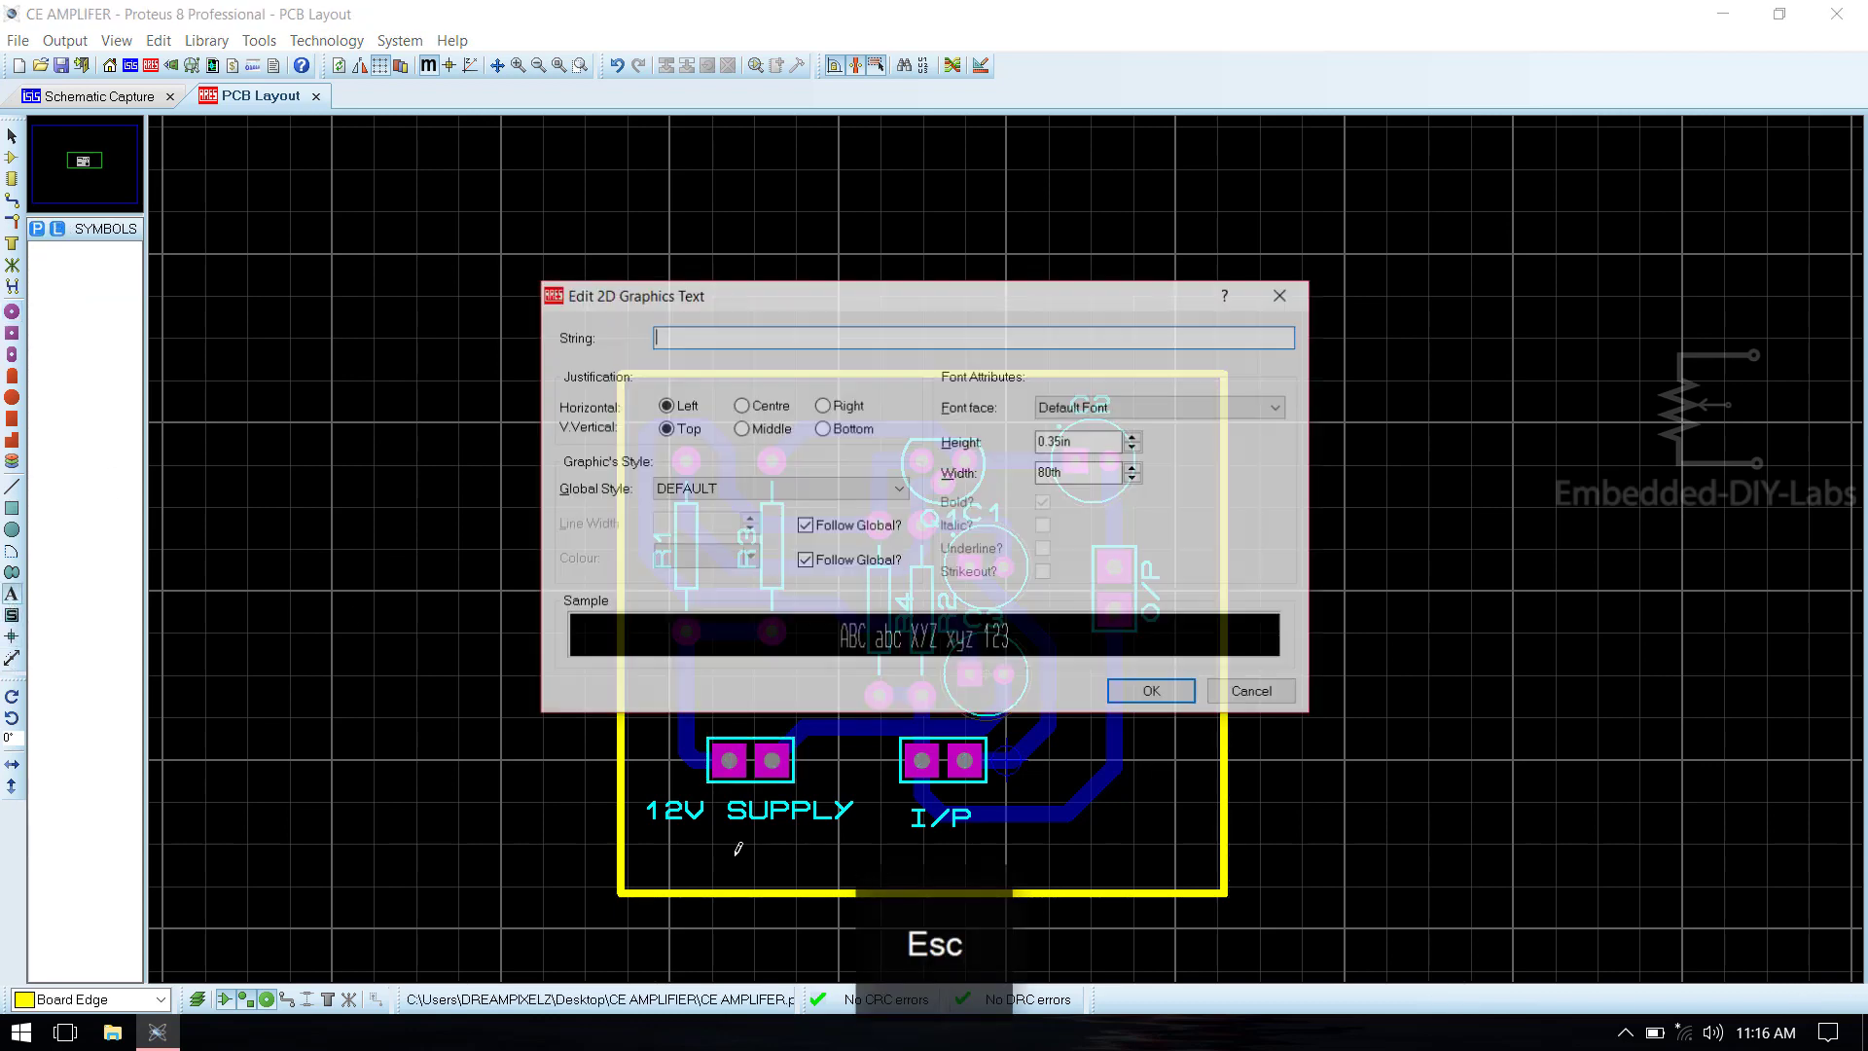
text(CE AMPLIFIER)
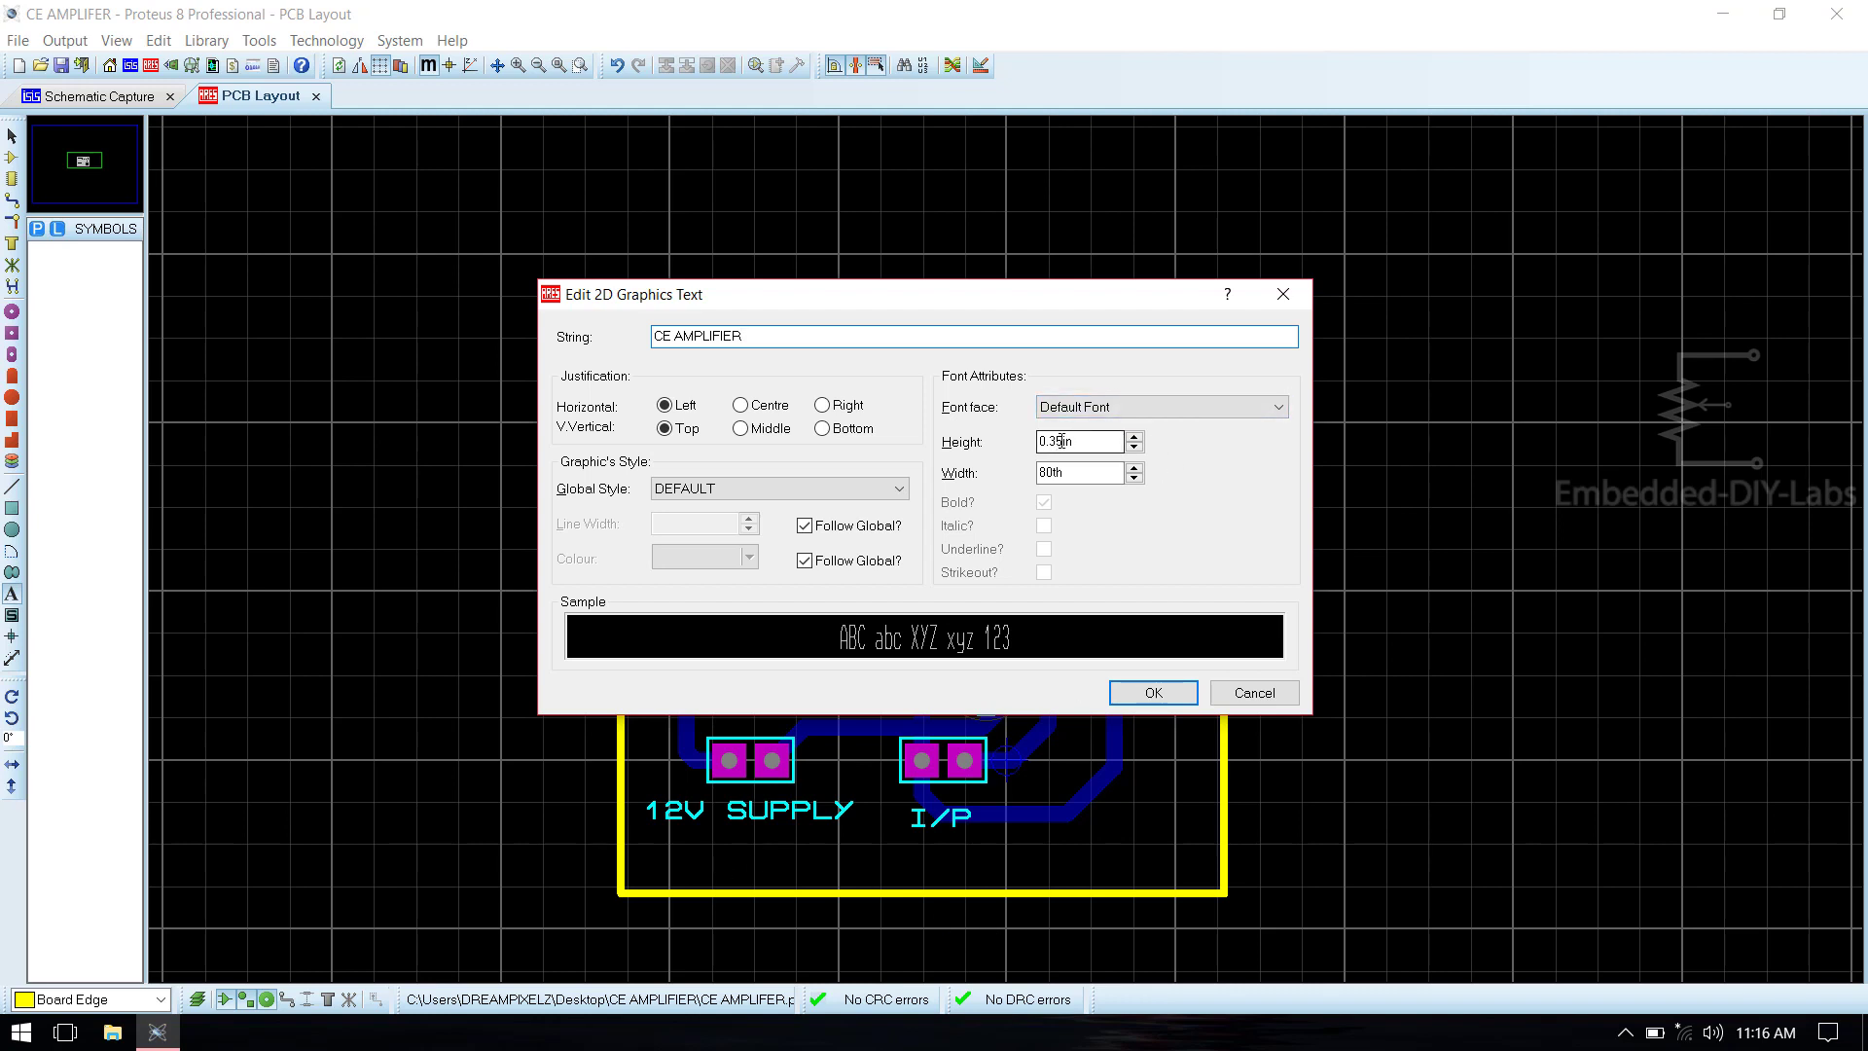
click(1061, 441)
key(BackSpace)
key(BackSpace)
key(BackSpace)
key(BackSpace)
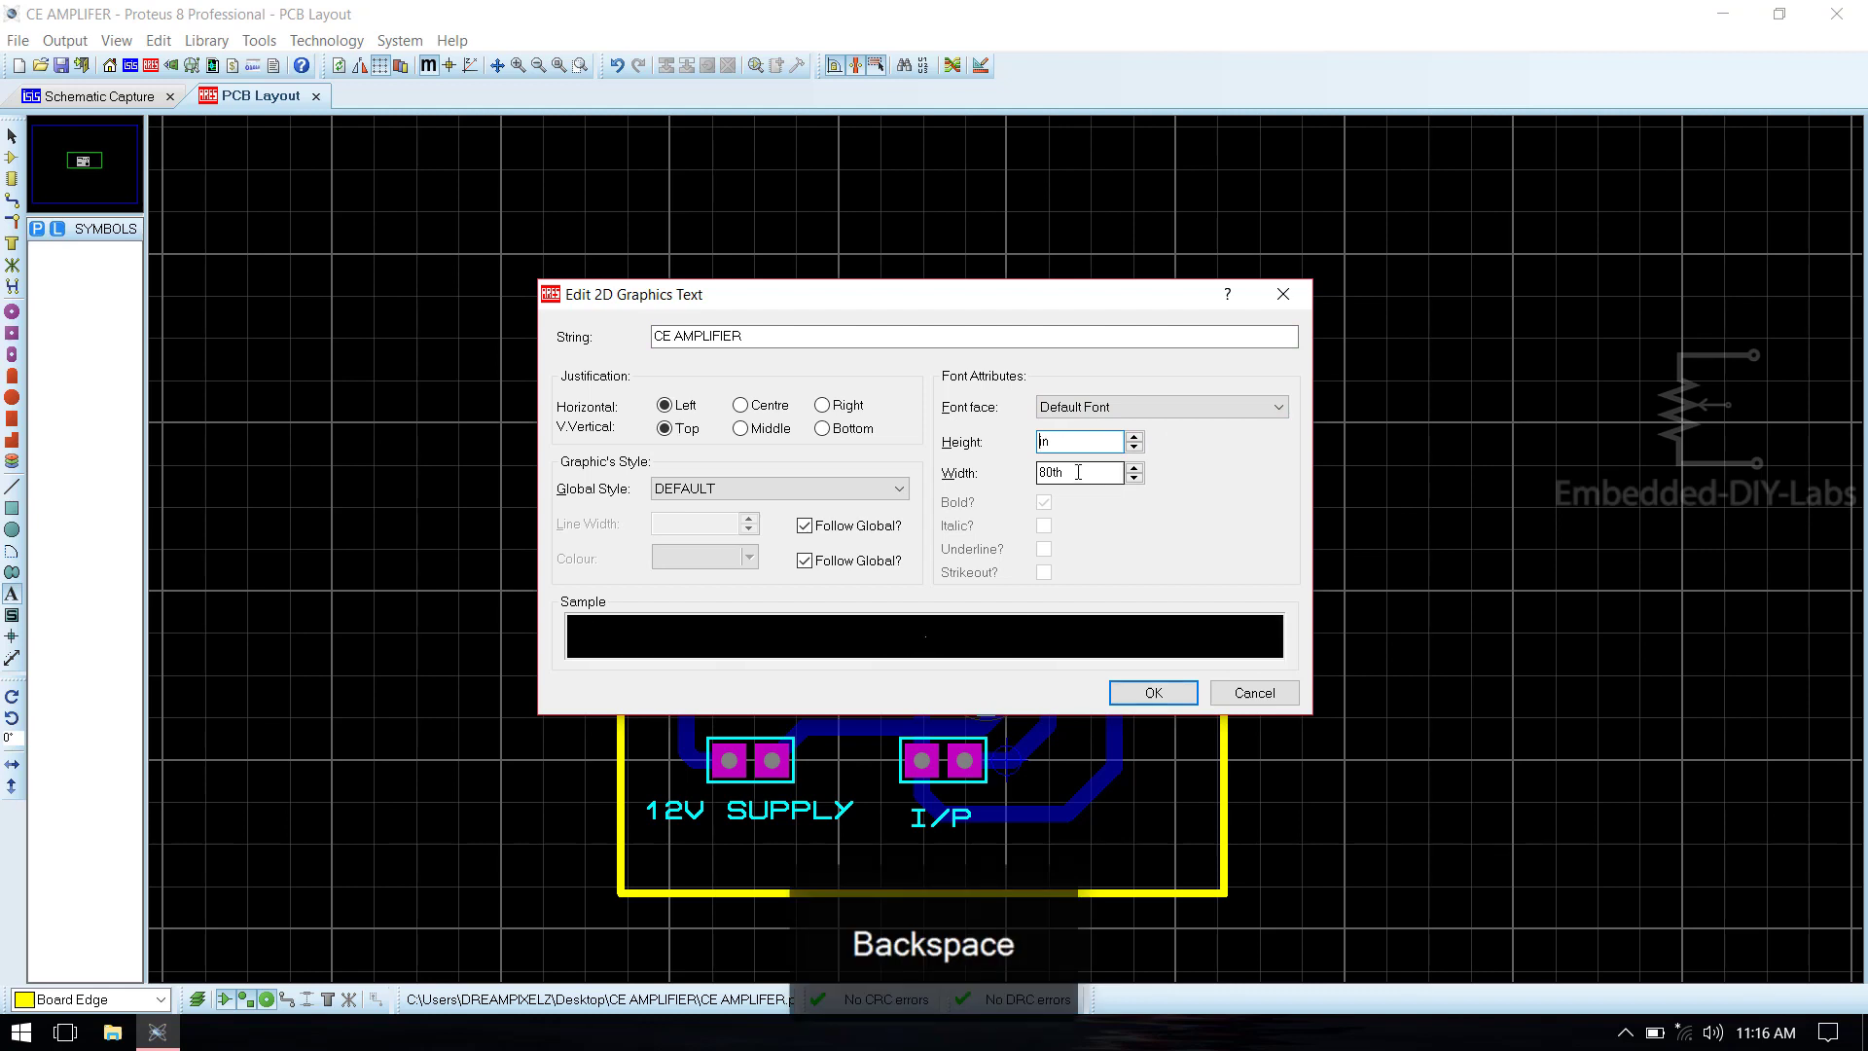
click(1078, 440)
key(BackSpace)
key(BackSpace)
text(80TH)
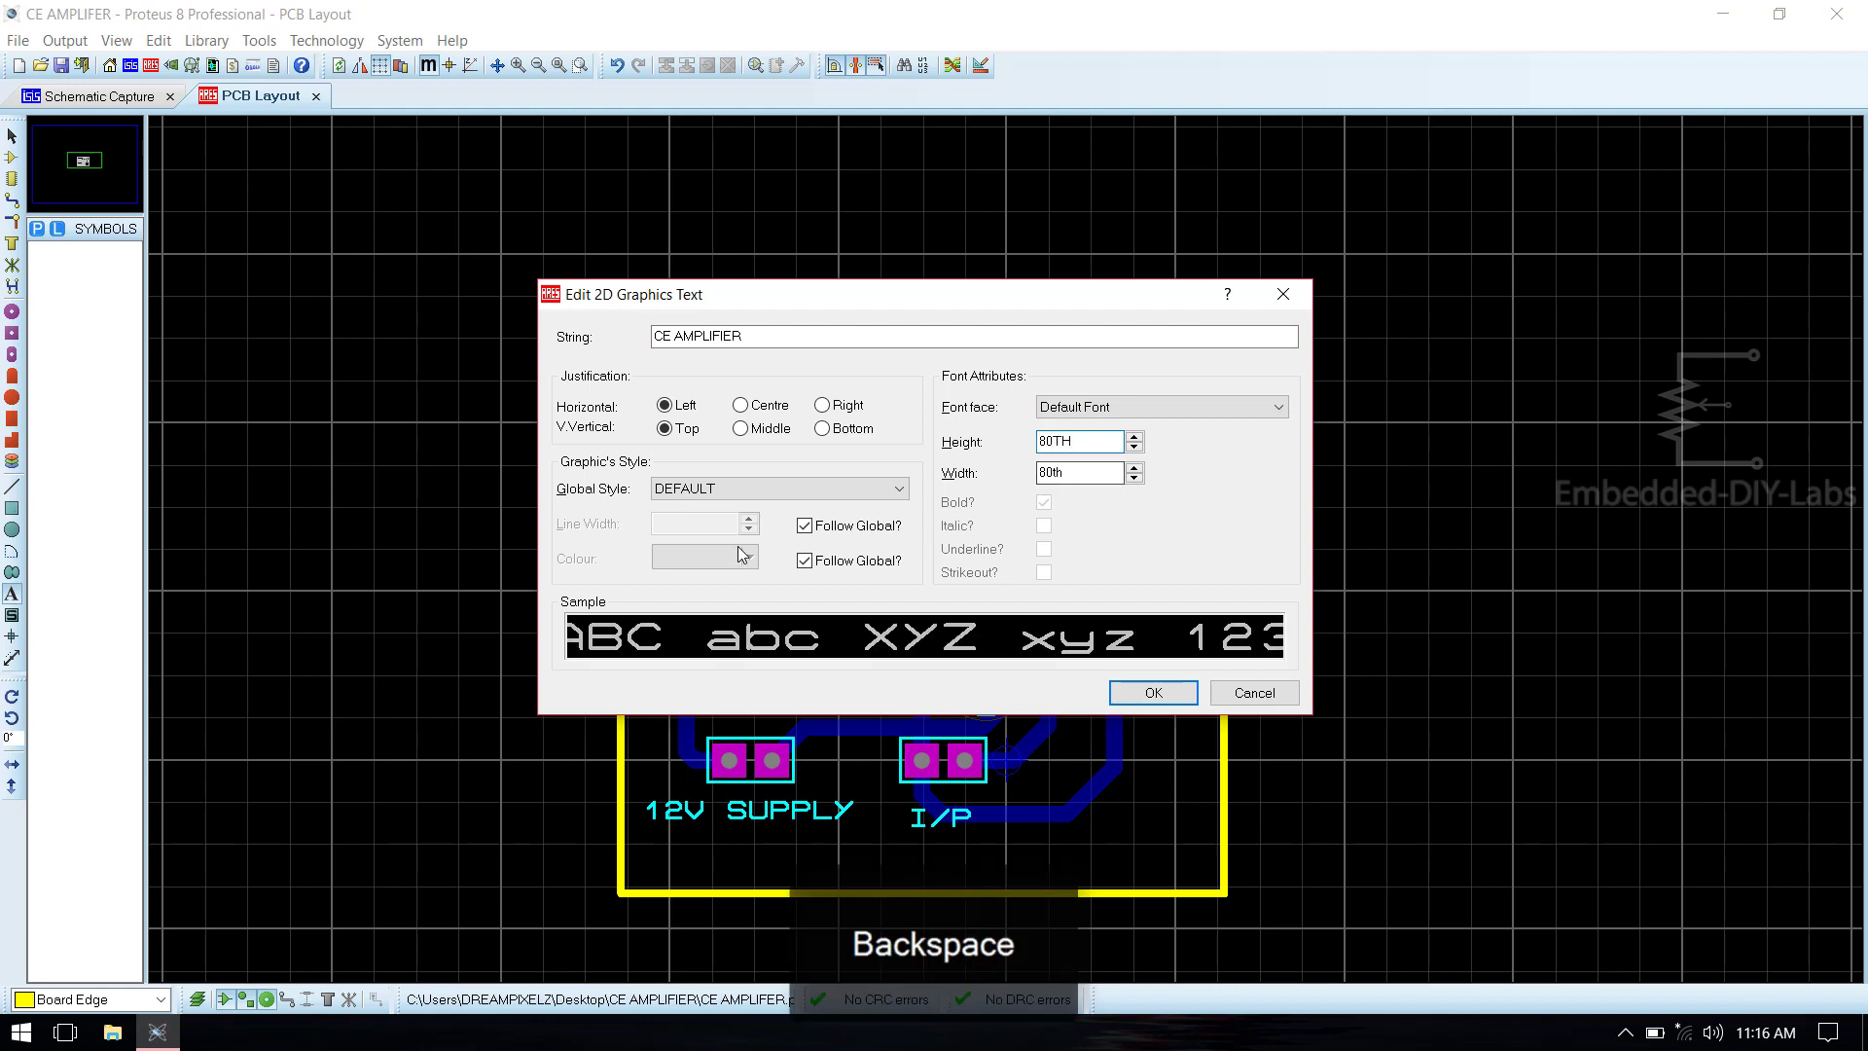
Set the title's line width to 13th and place it on the board.
click(804, 525)
click(748, 517)
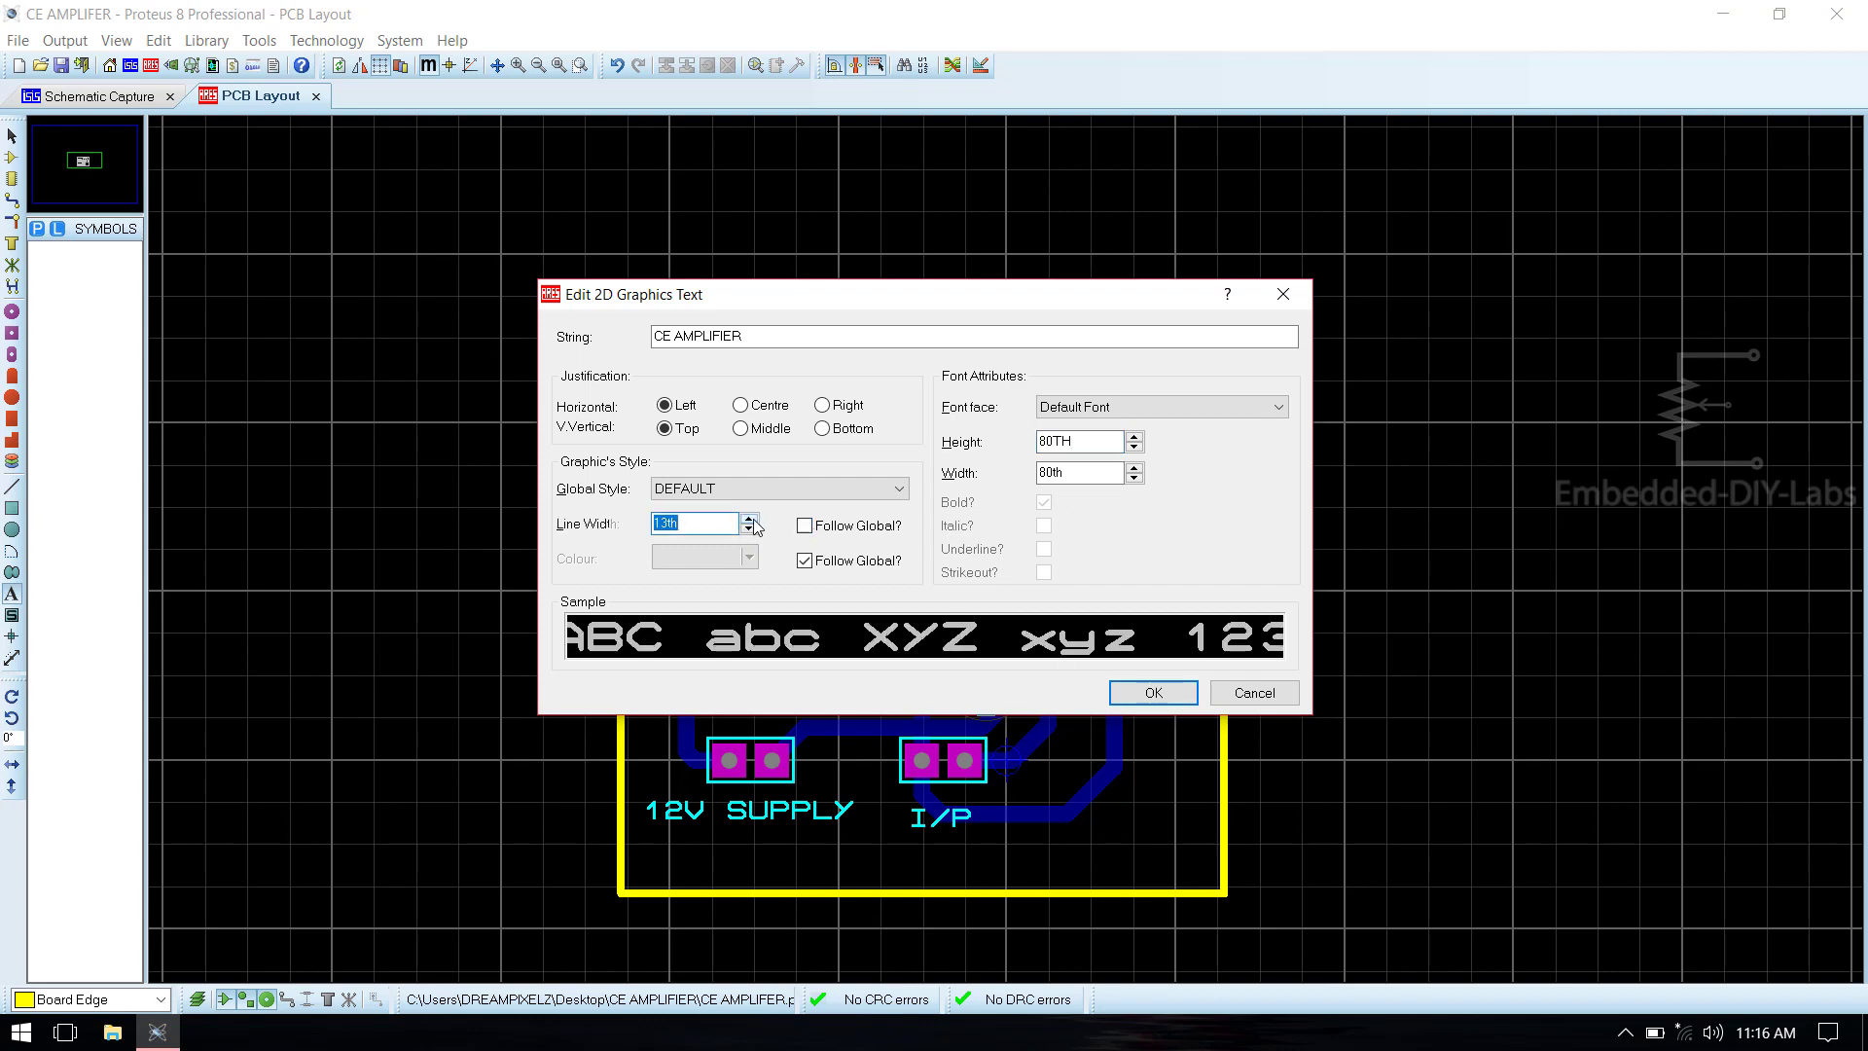
click(1150, 693)
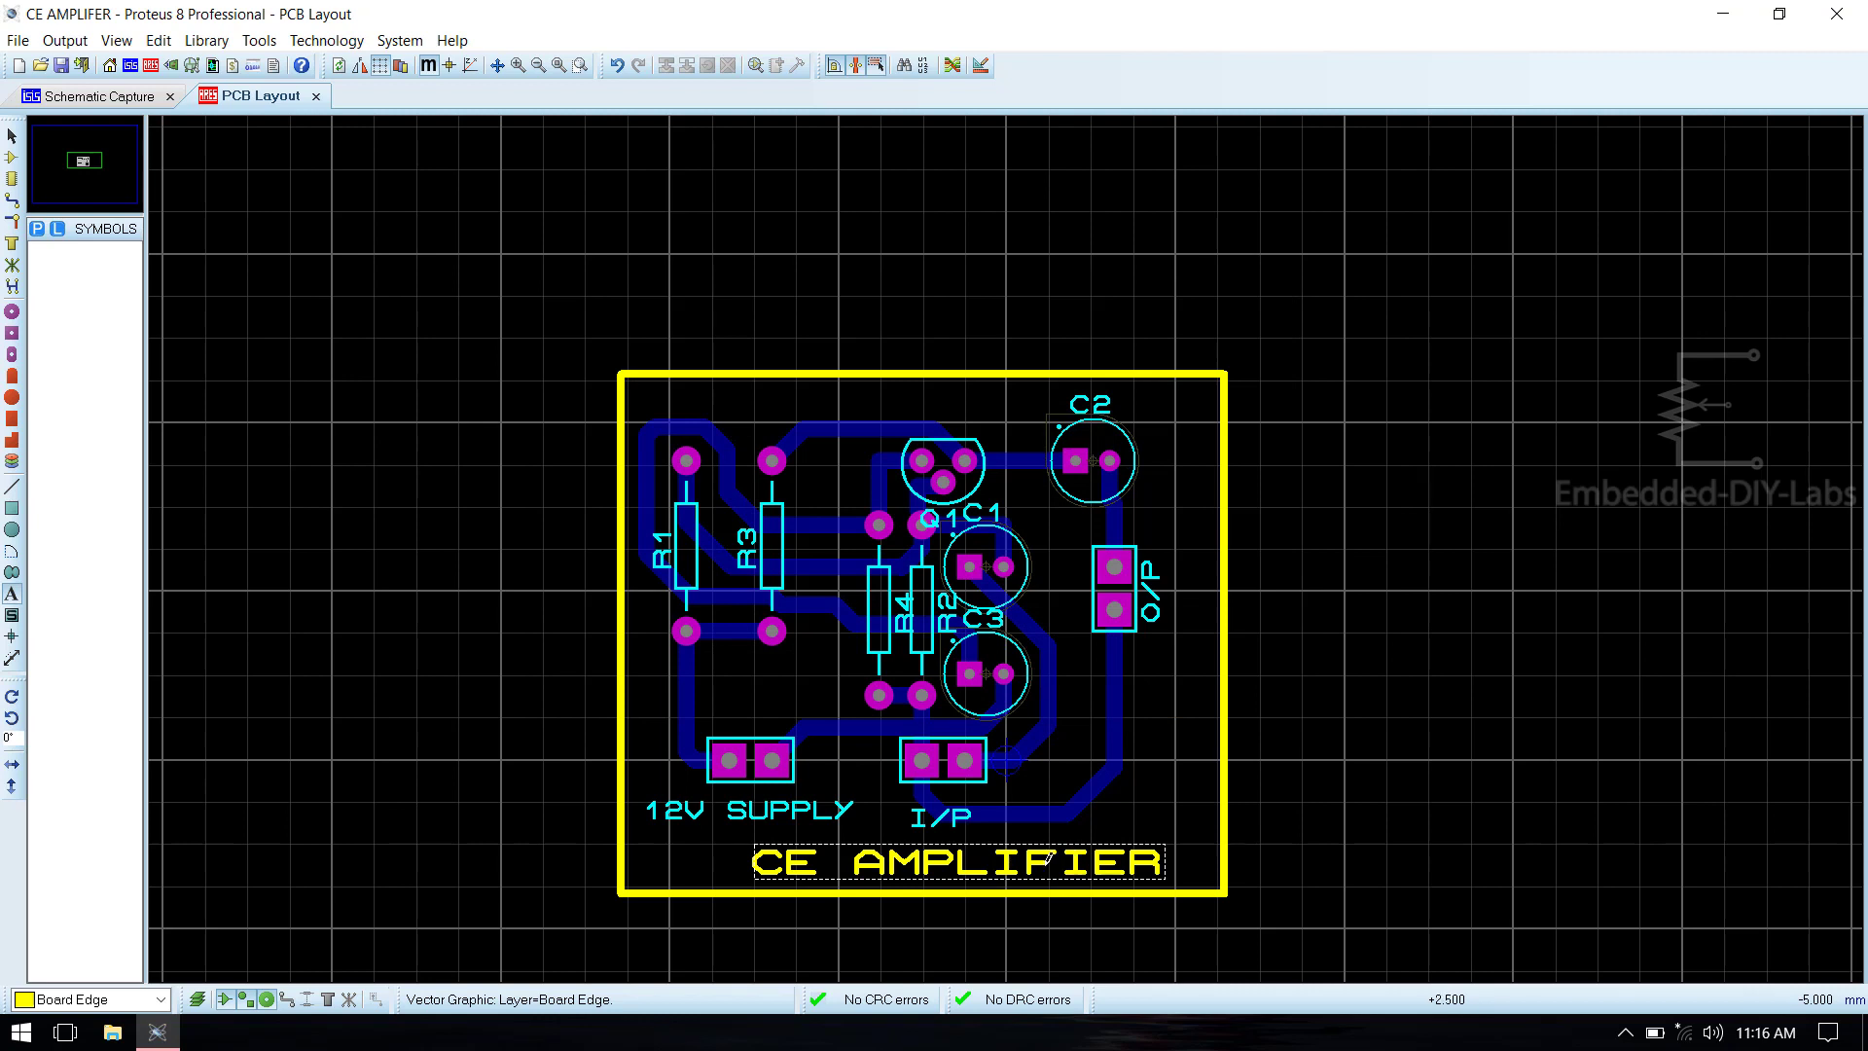
right_click(1049, 857)
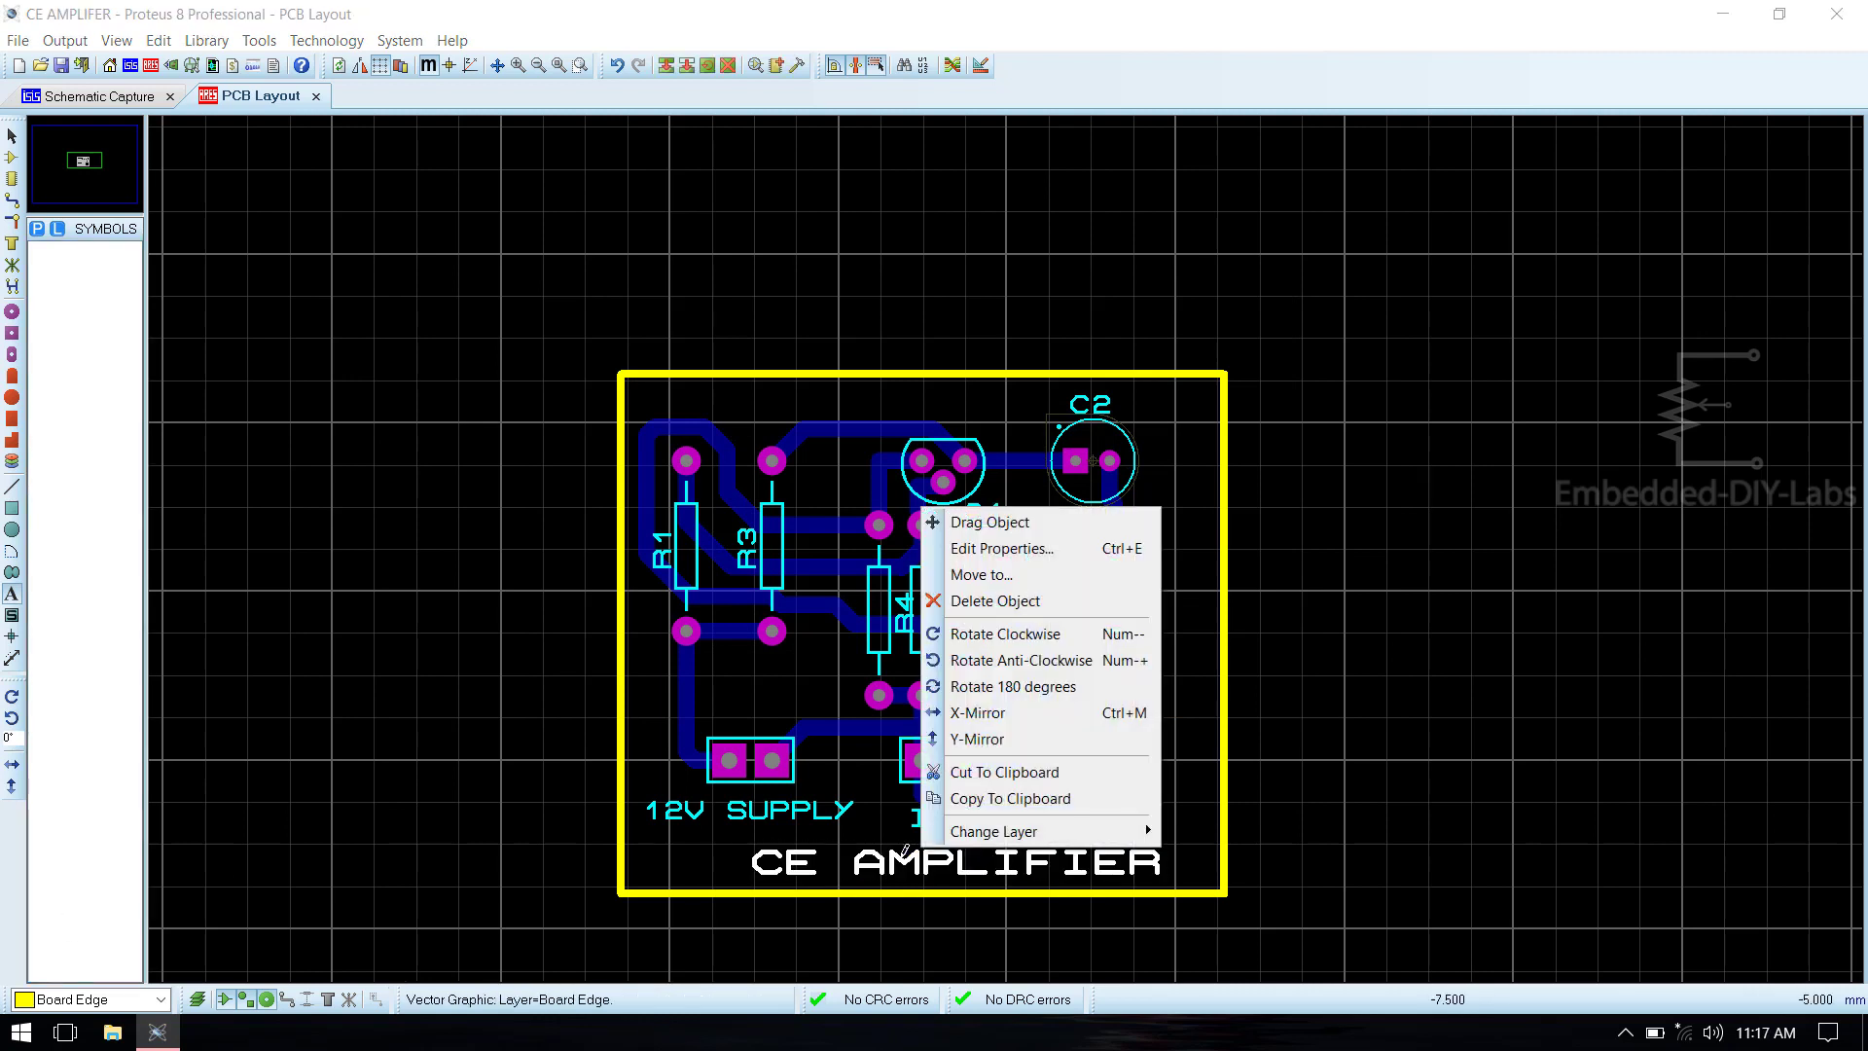
mouse_move(1039, 838)
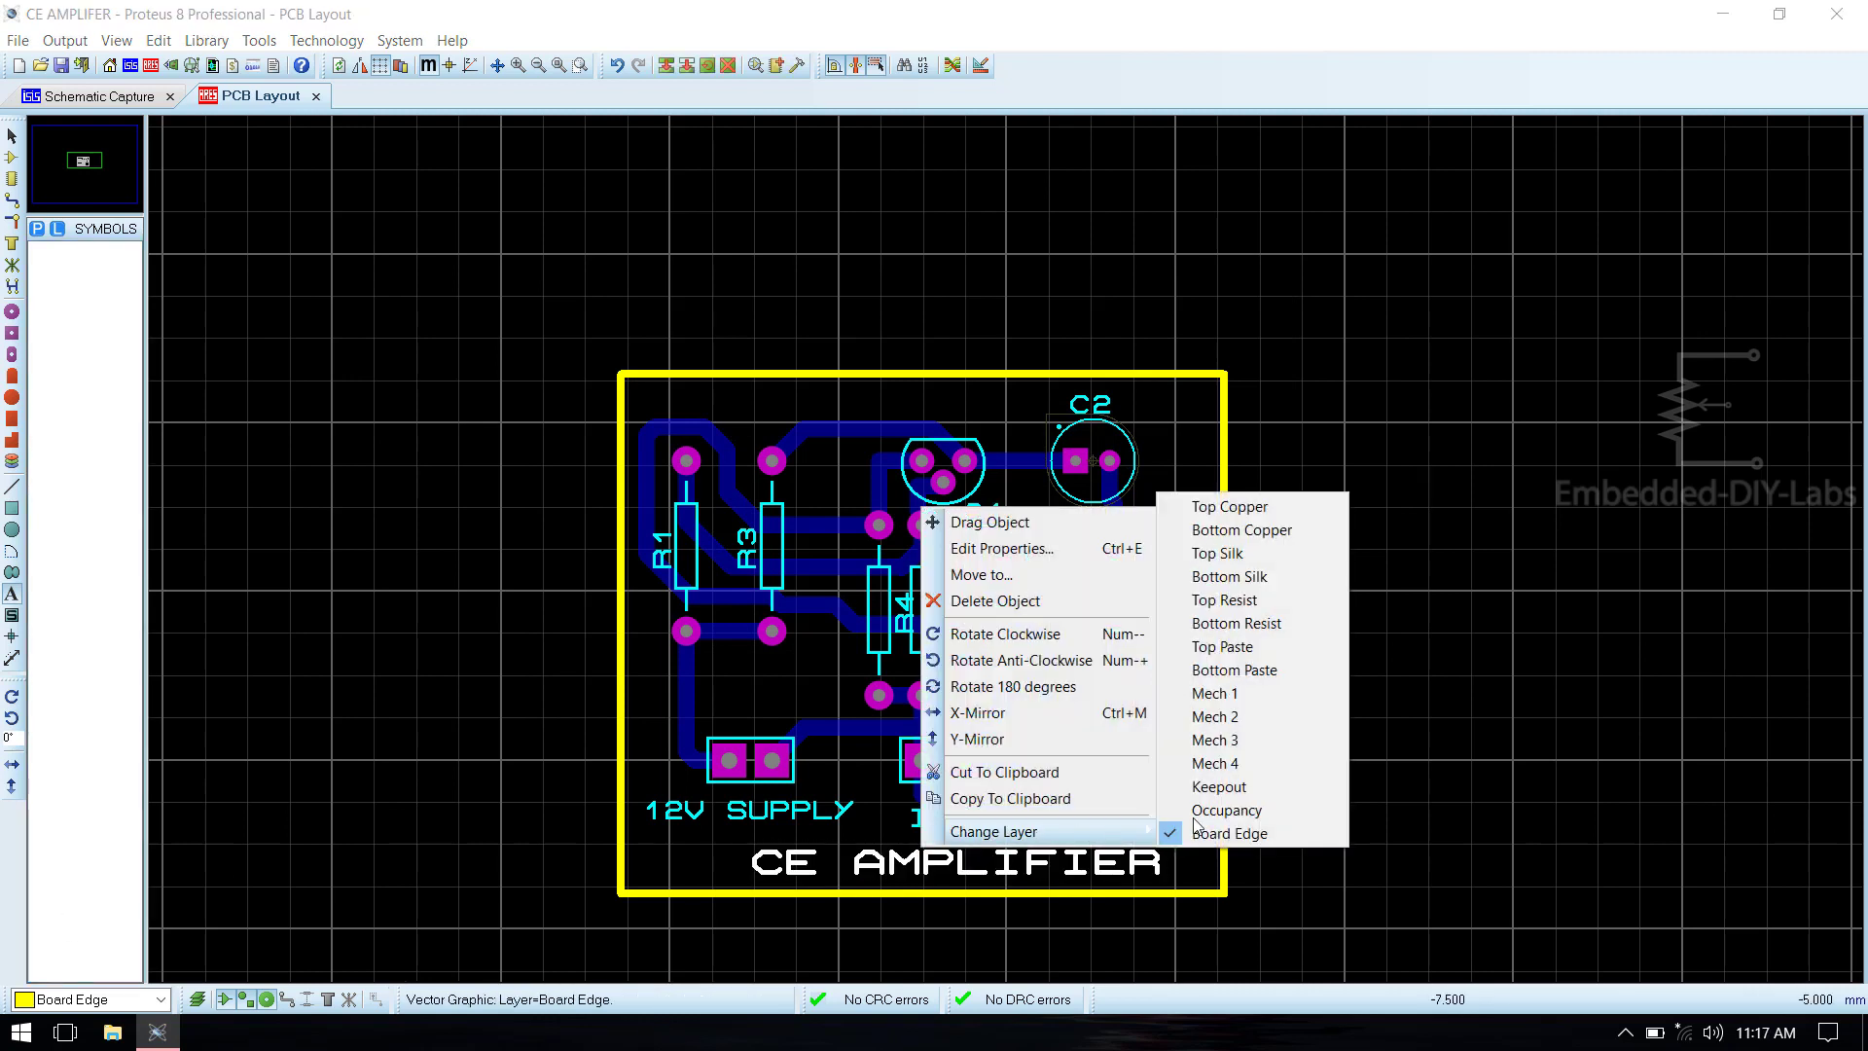
Move the CE AMPLIFIER title onto the Top Silk layer and open Print Layout.
click(1224, 554)
click(65, 41)
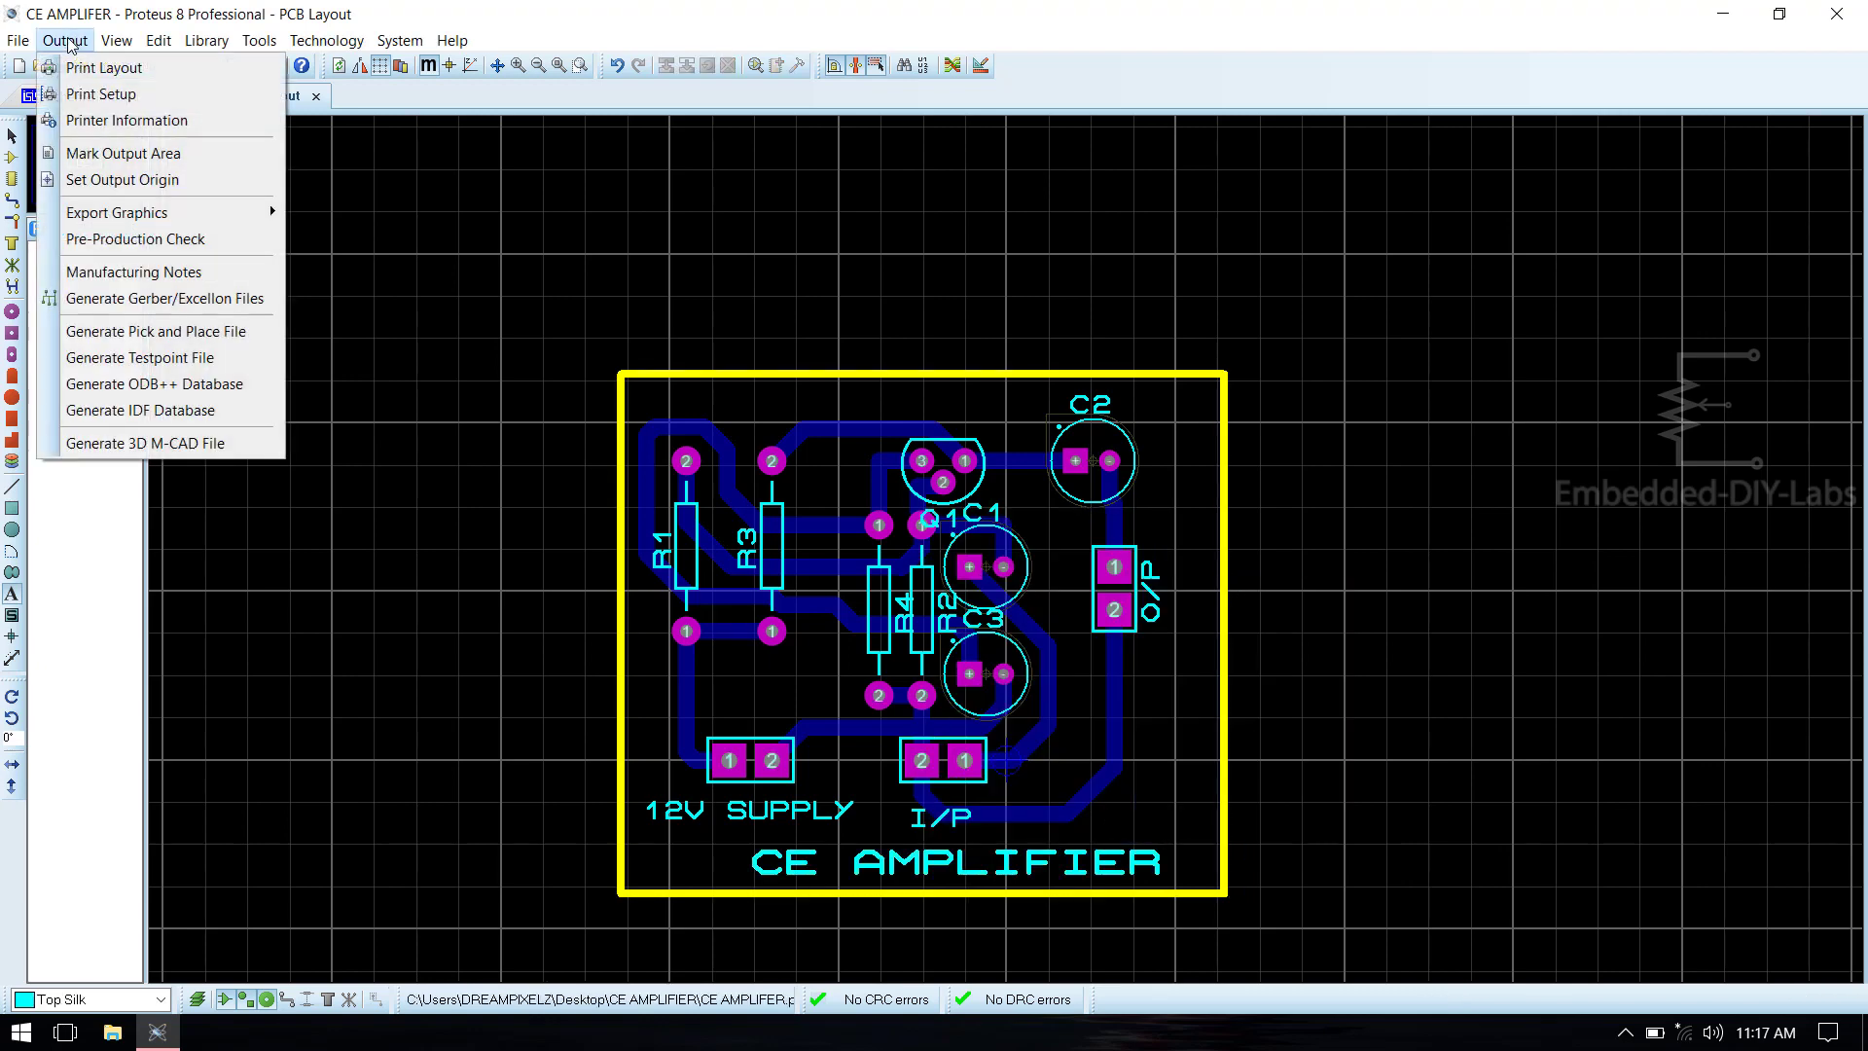
click(88, 68)
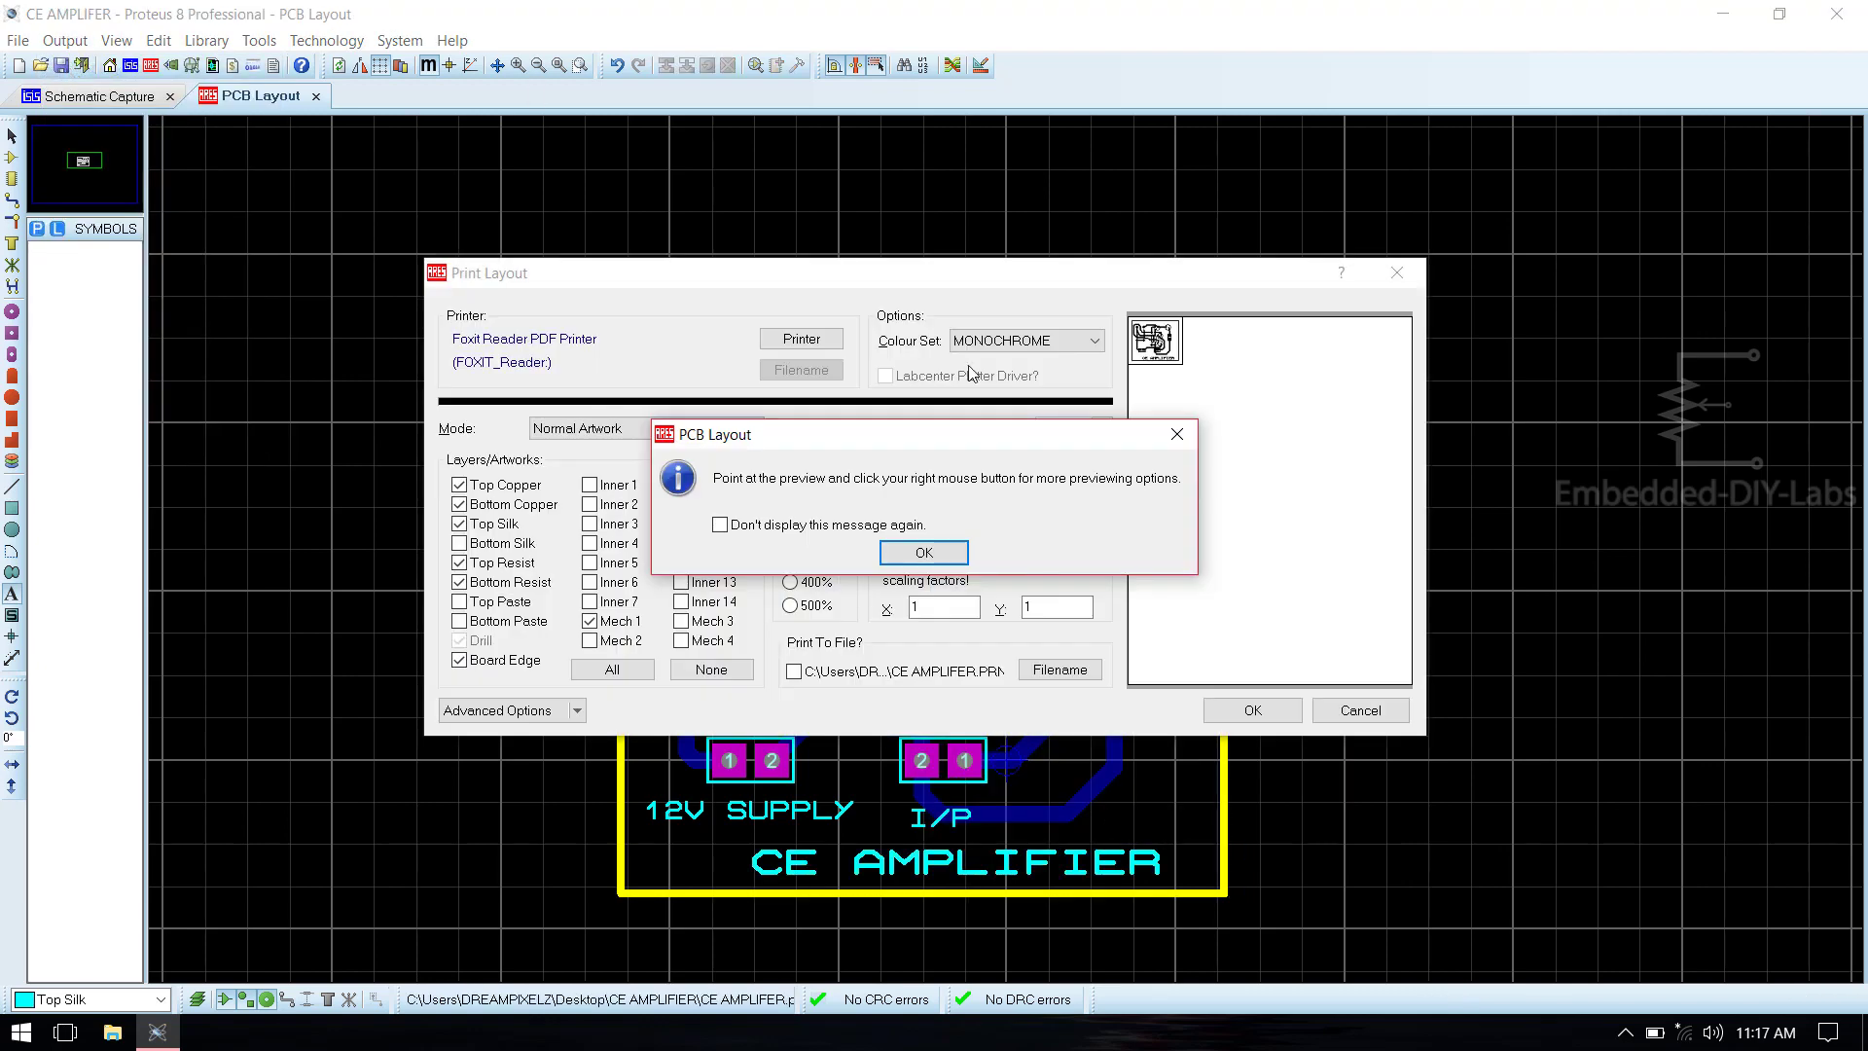
click(945, 545)
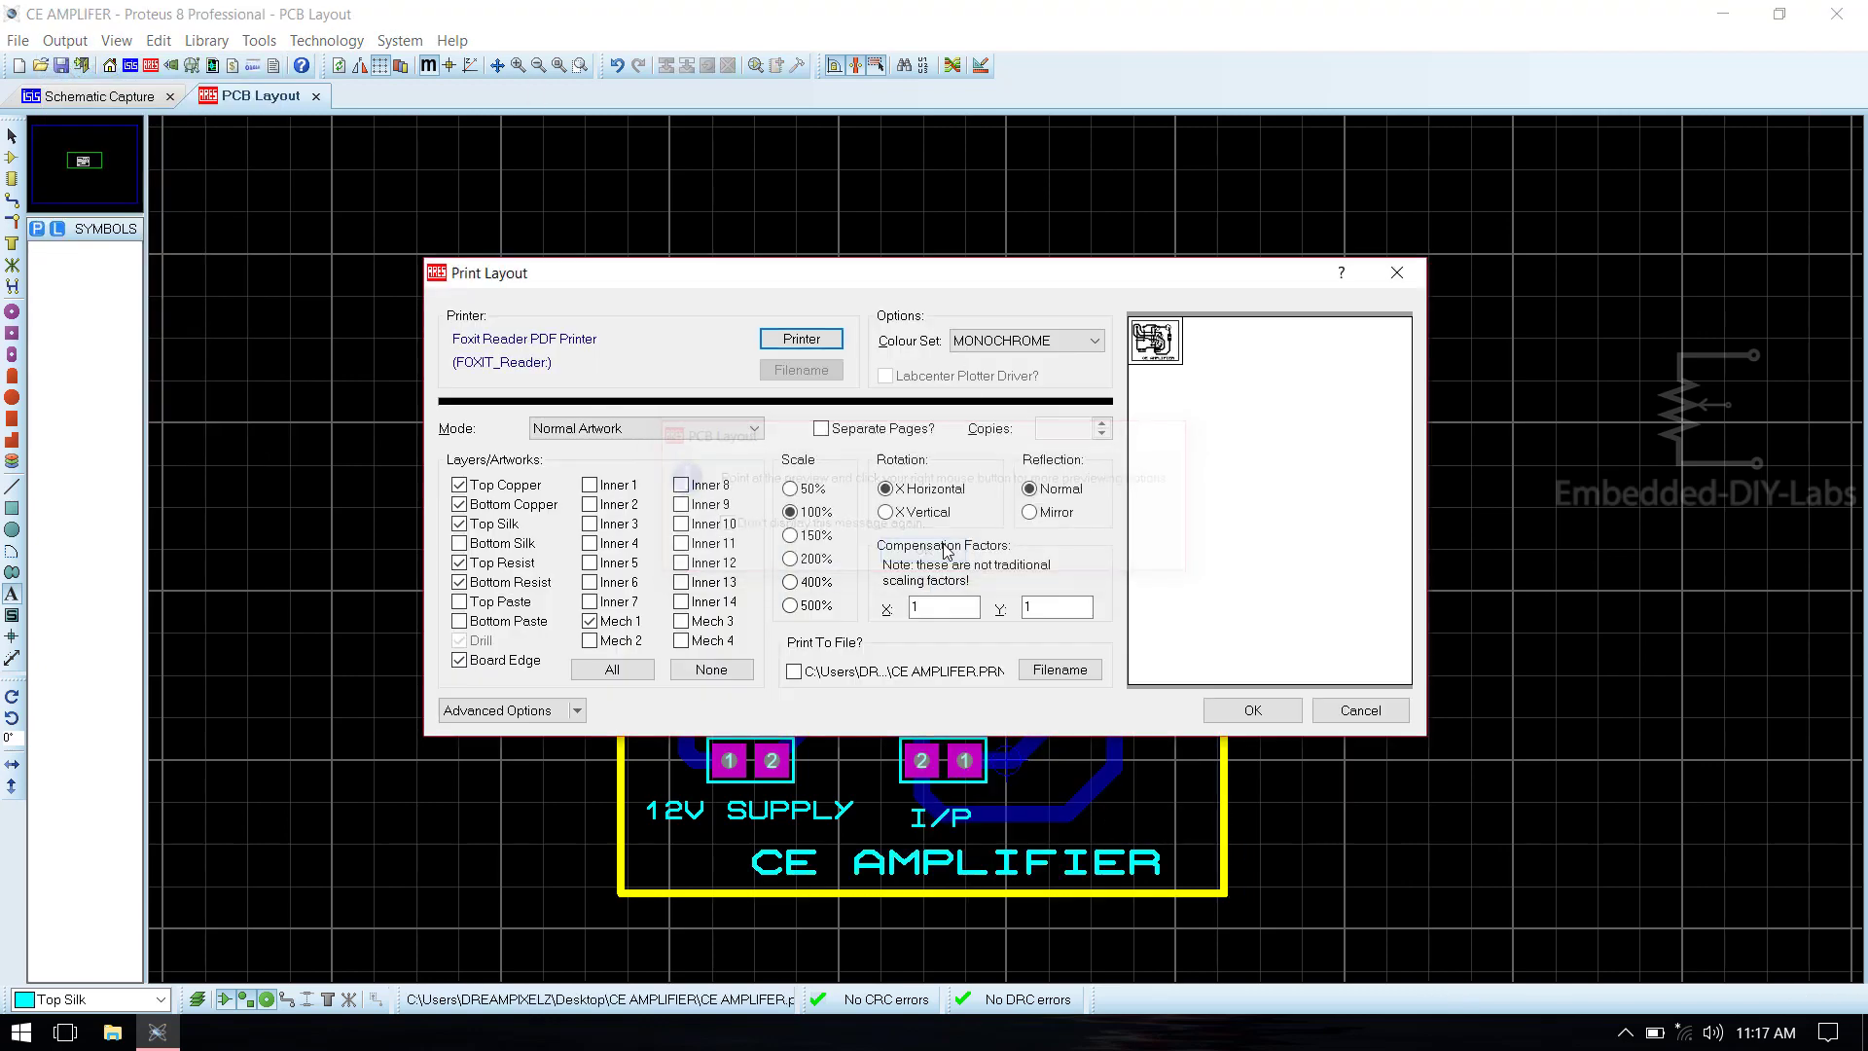
Print only Bottom Copper, Top Silk and Board Edge, centred on the page.
click(505, 488)
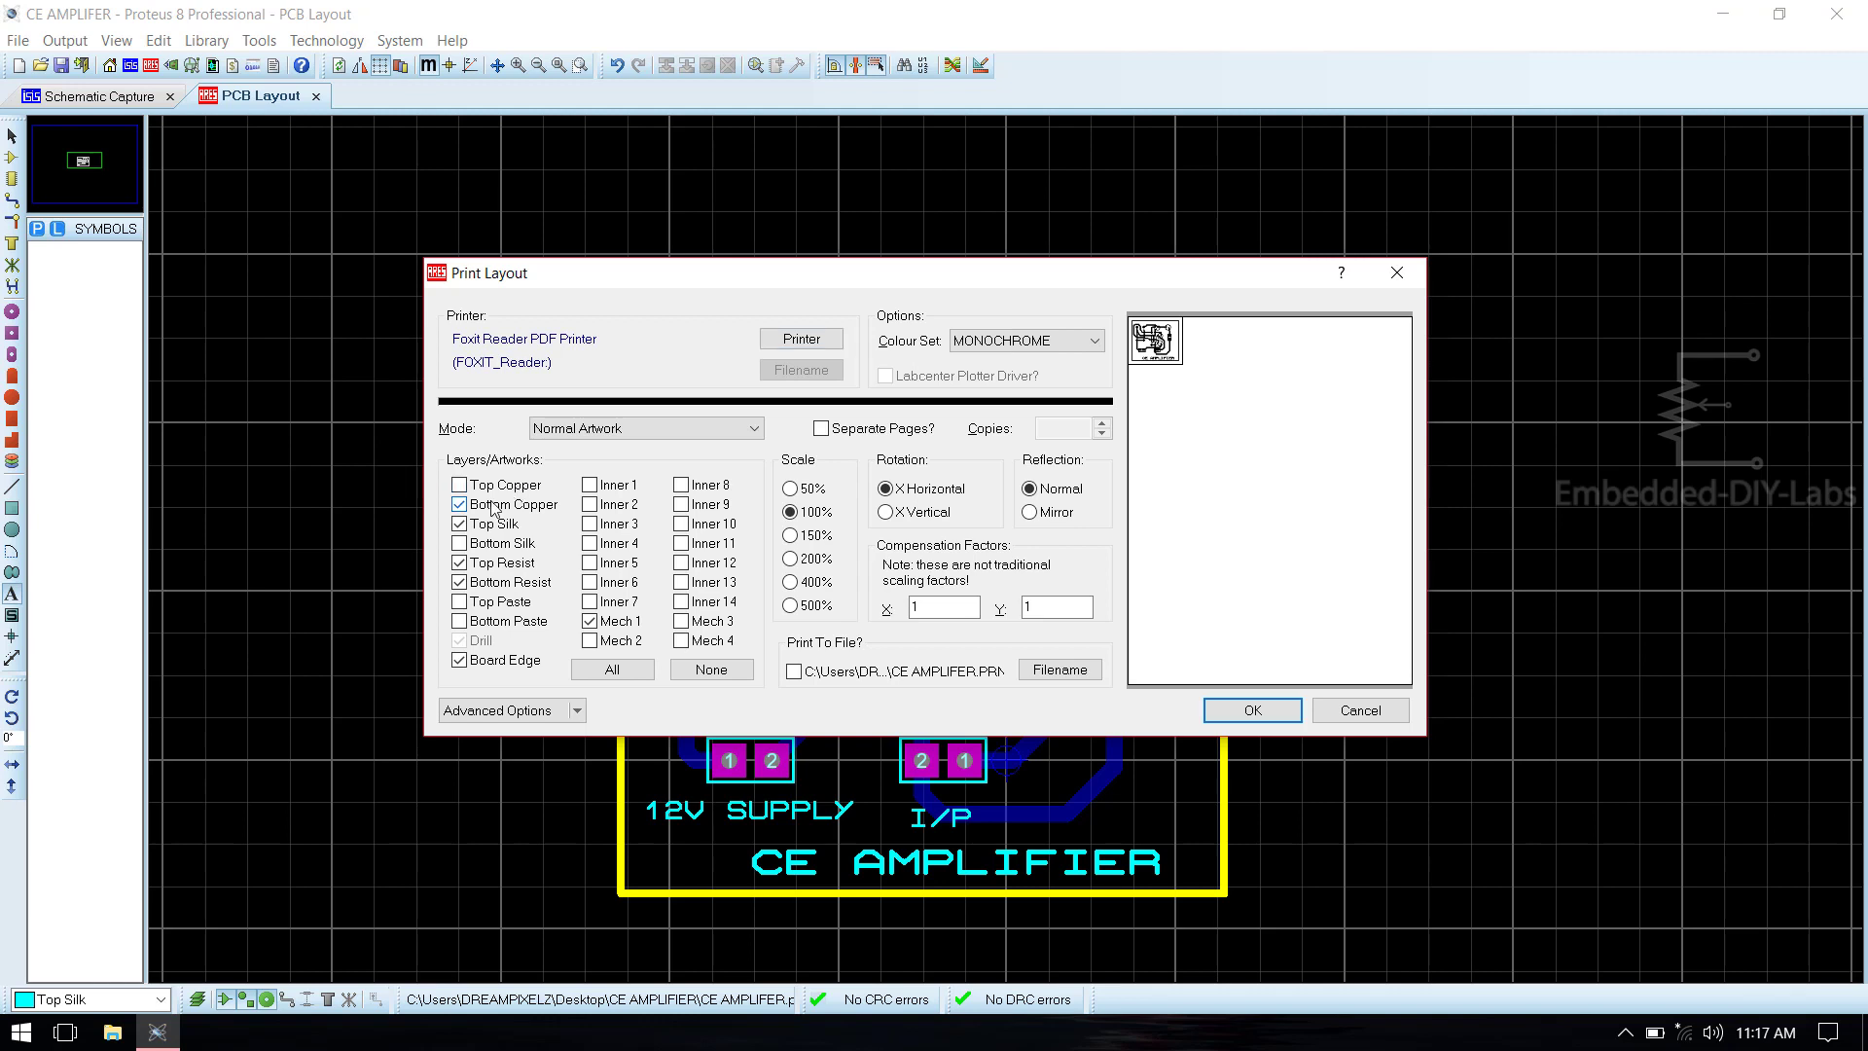
click(499, 569)
click(507, 583)
click(627, 628)
drag(1148, 341, 1242, 408)
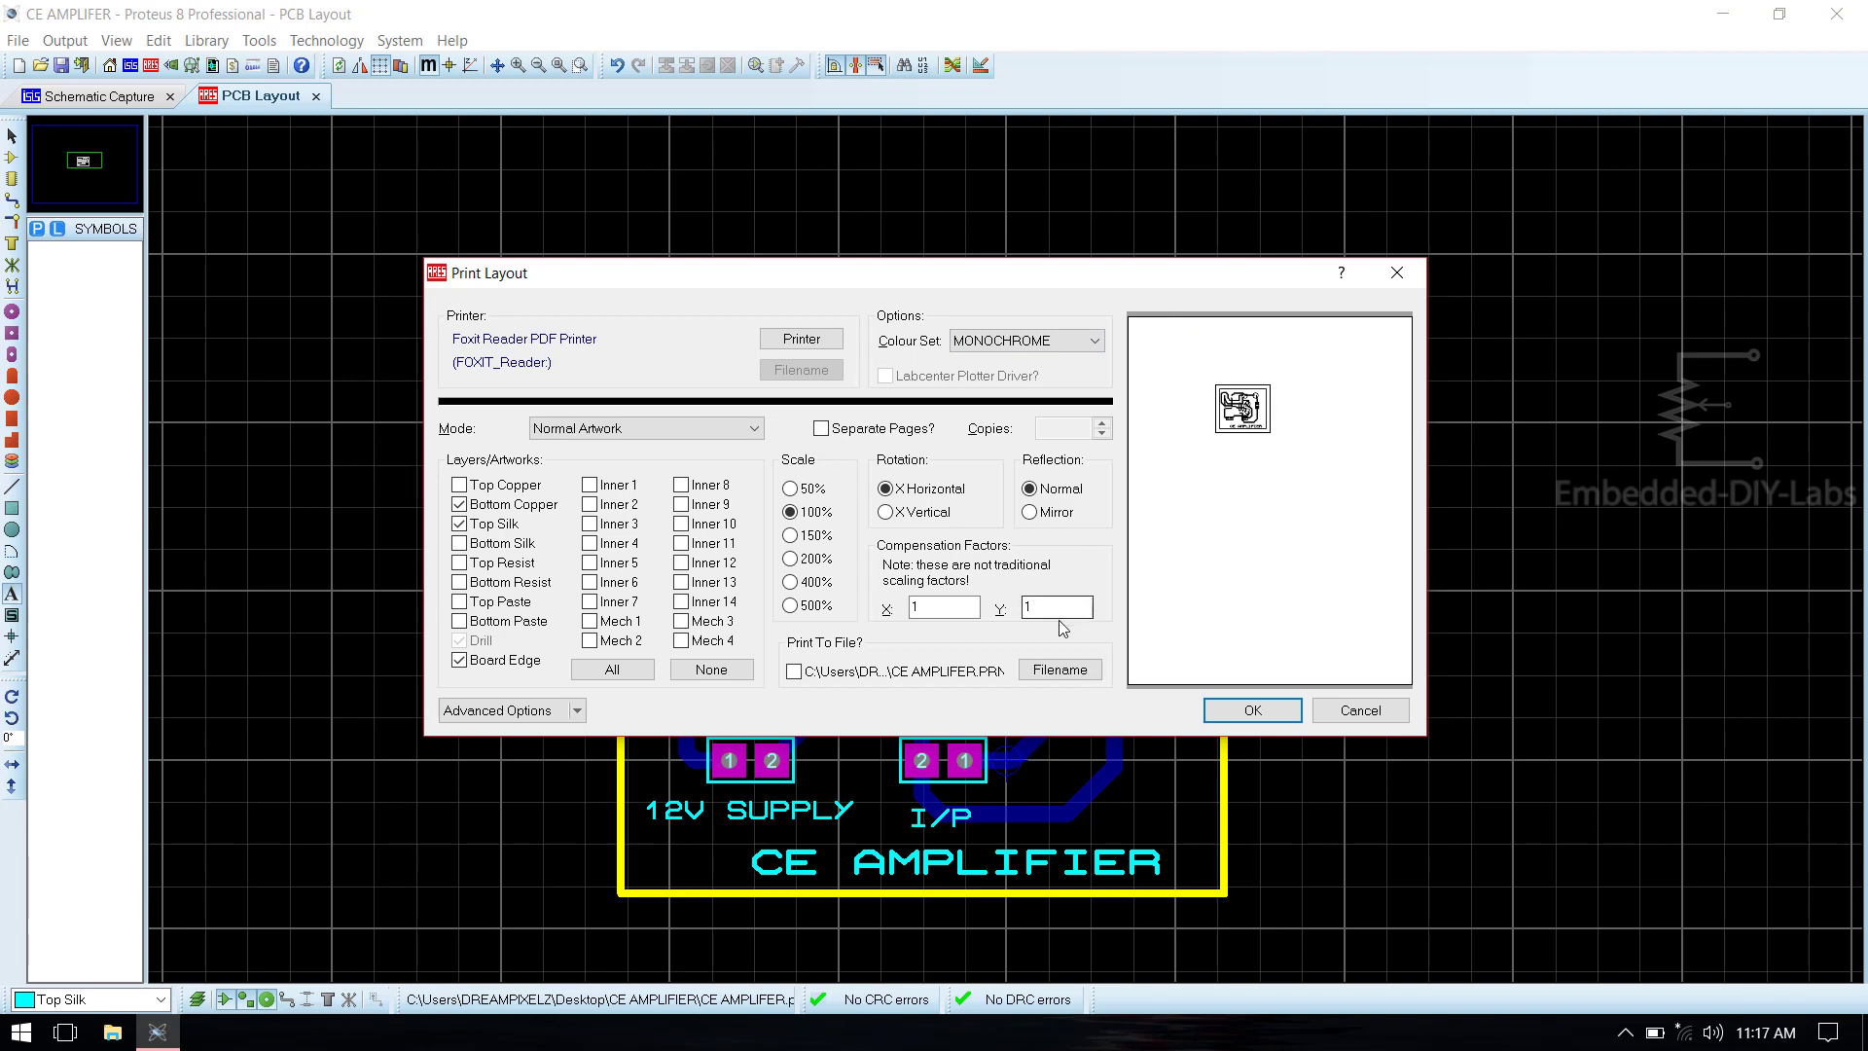
click(1238, 708)
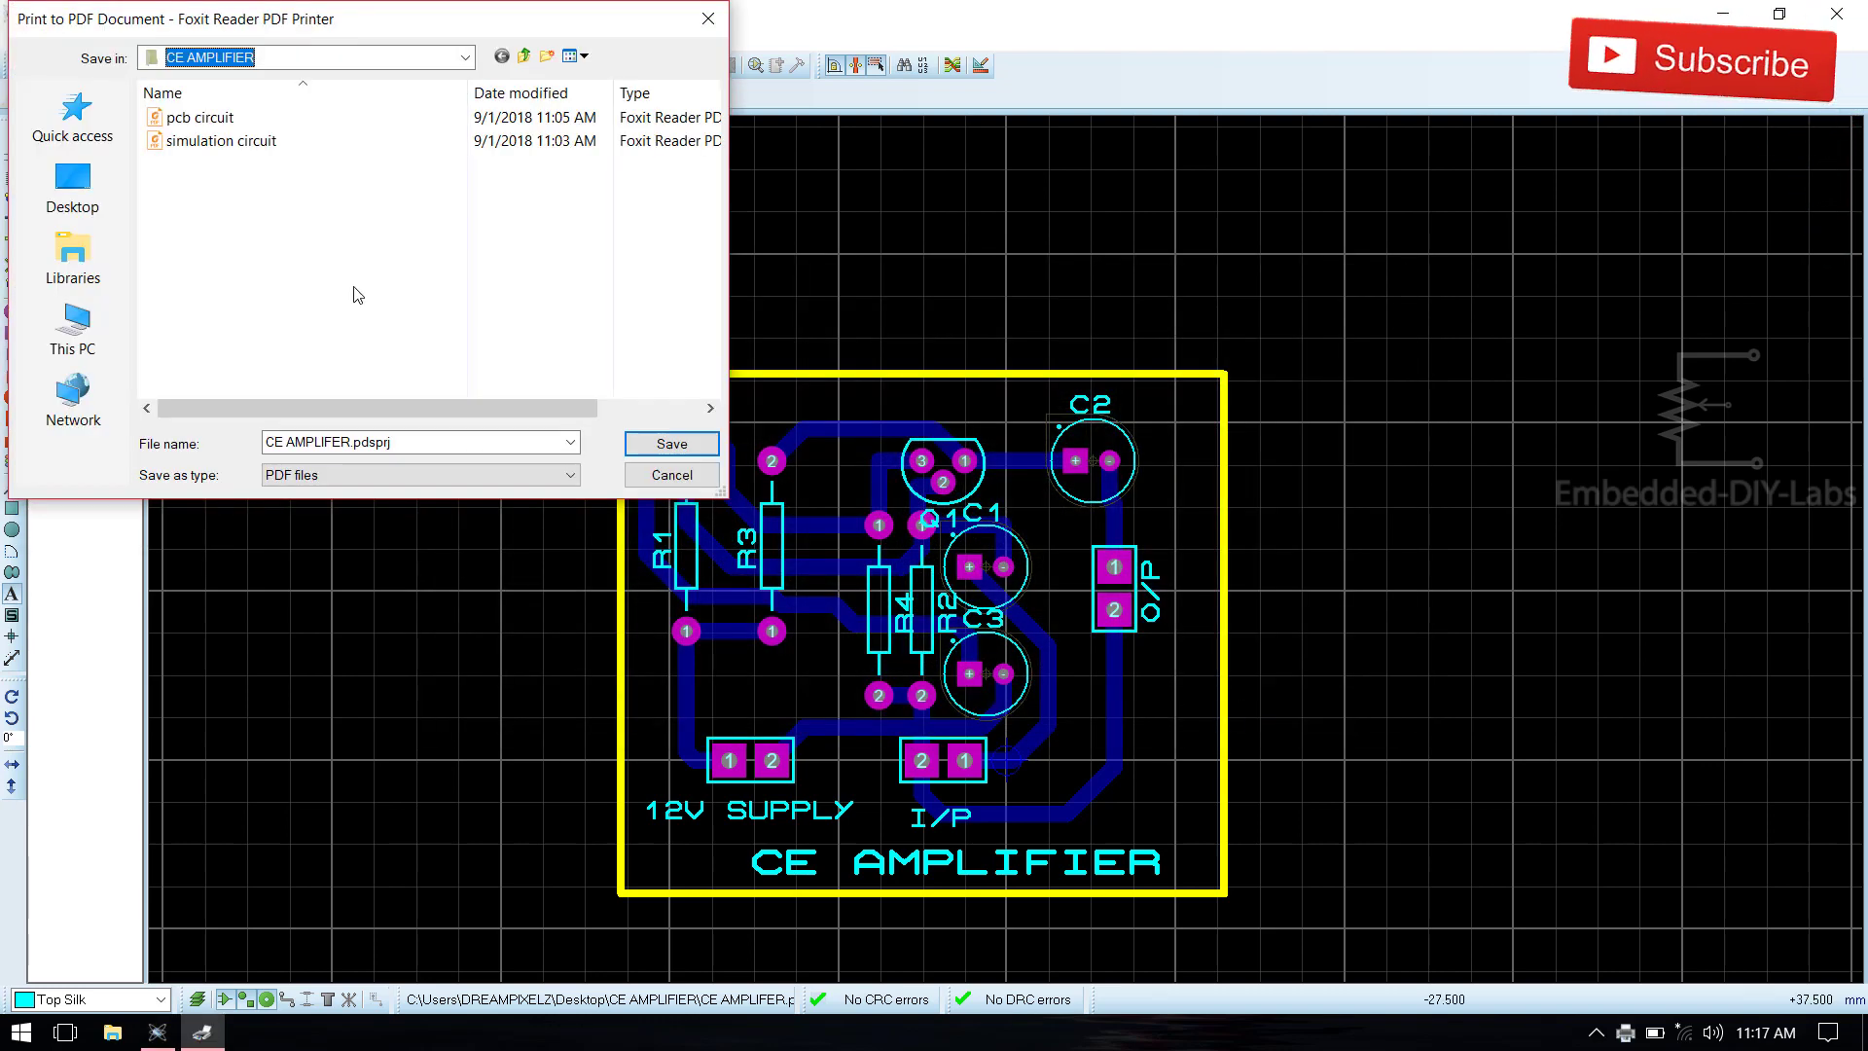
Save the PDF as CE AMPLIFIER PCB in the CE AMPLIFIER folder.
drag(267, 443, 425, 442)
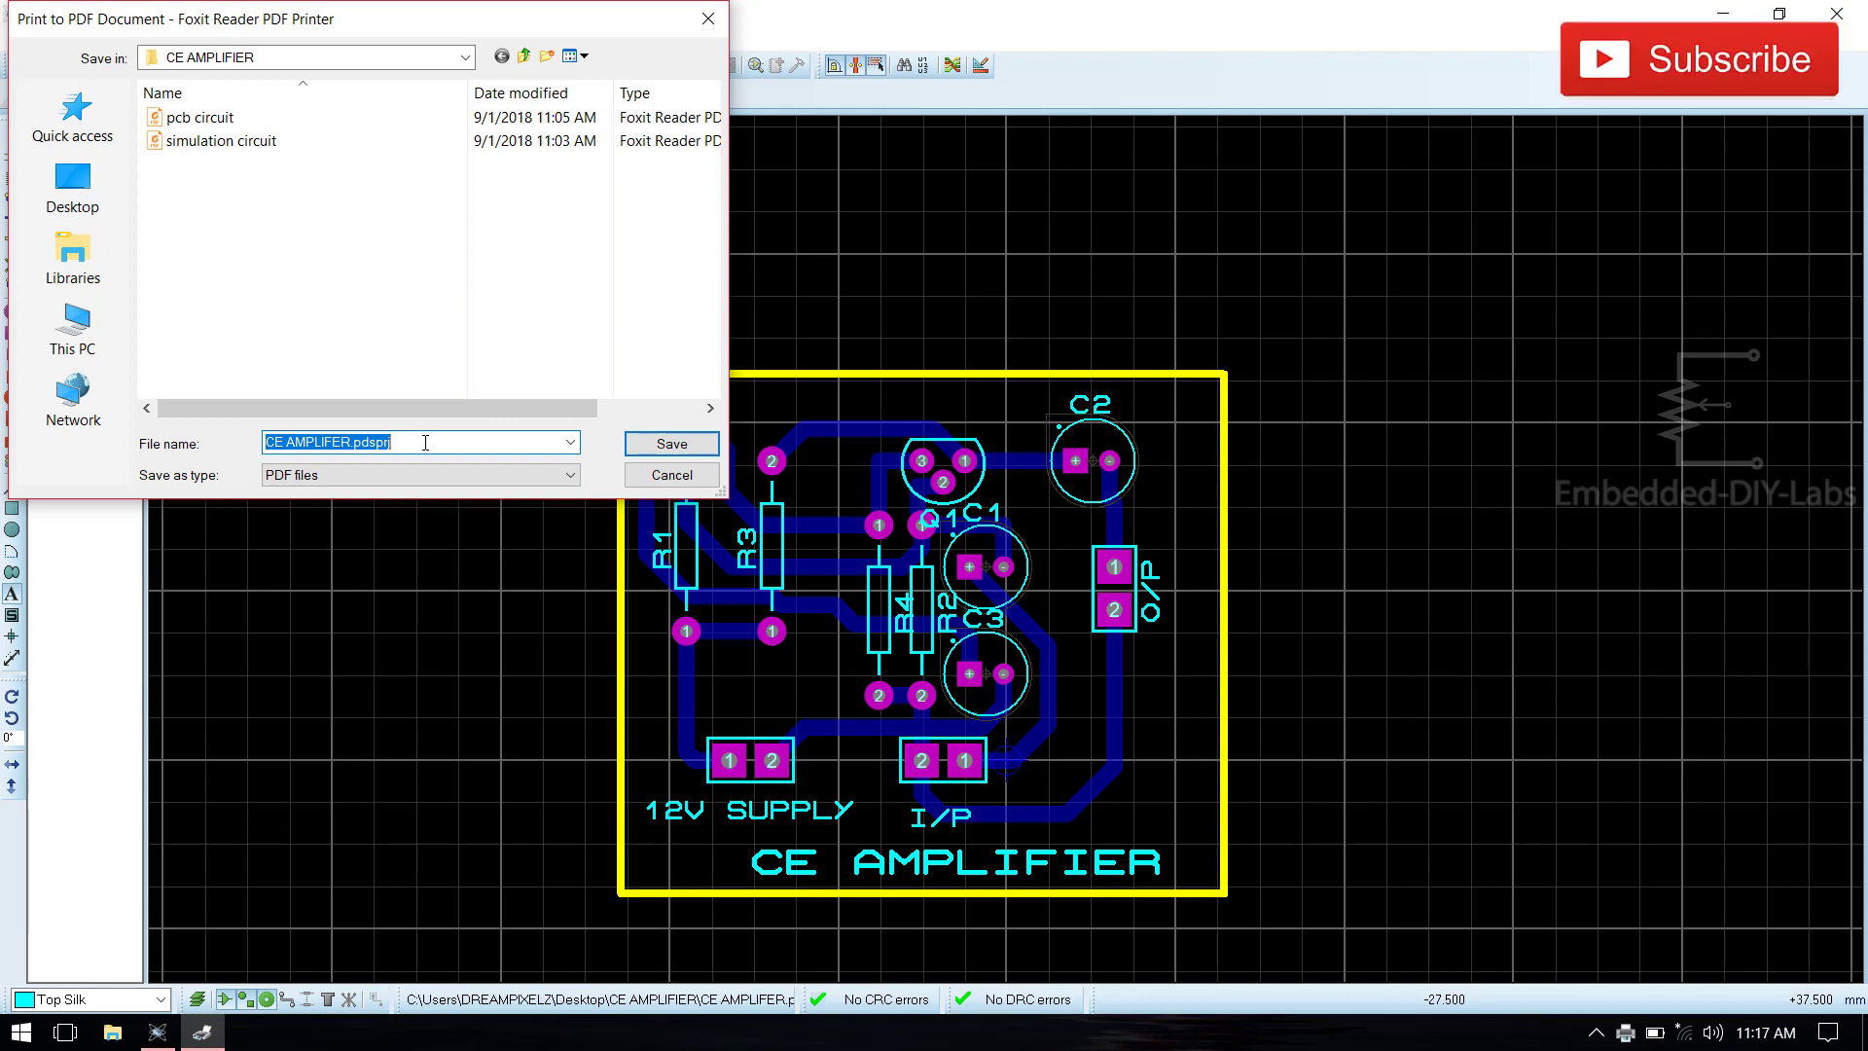
text(CE)
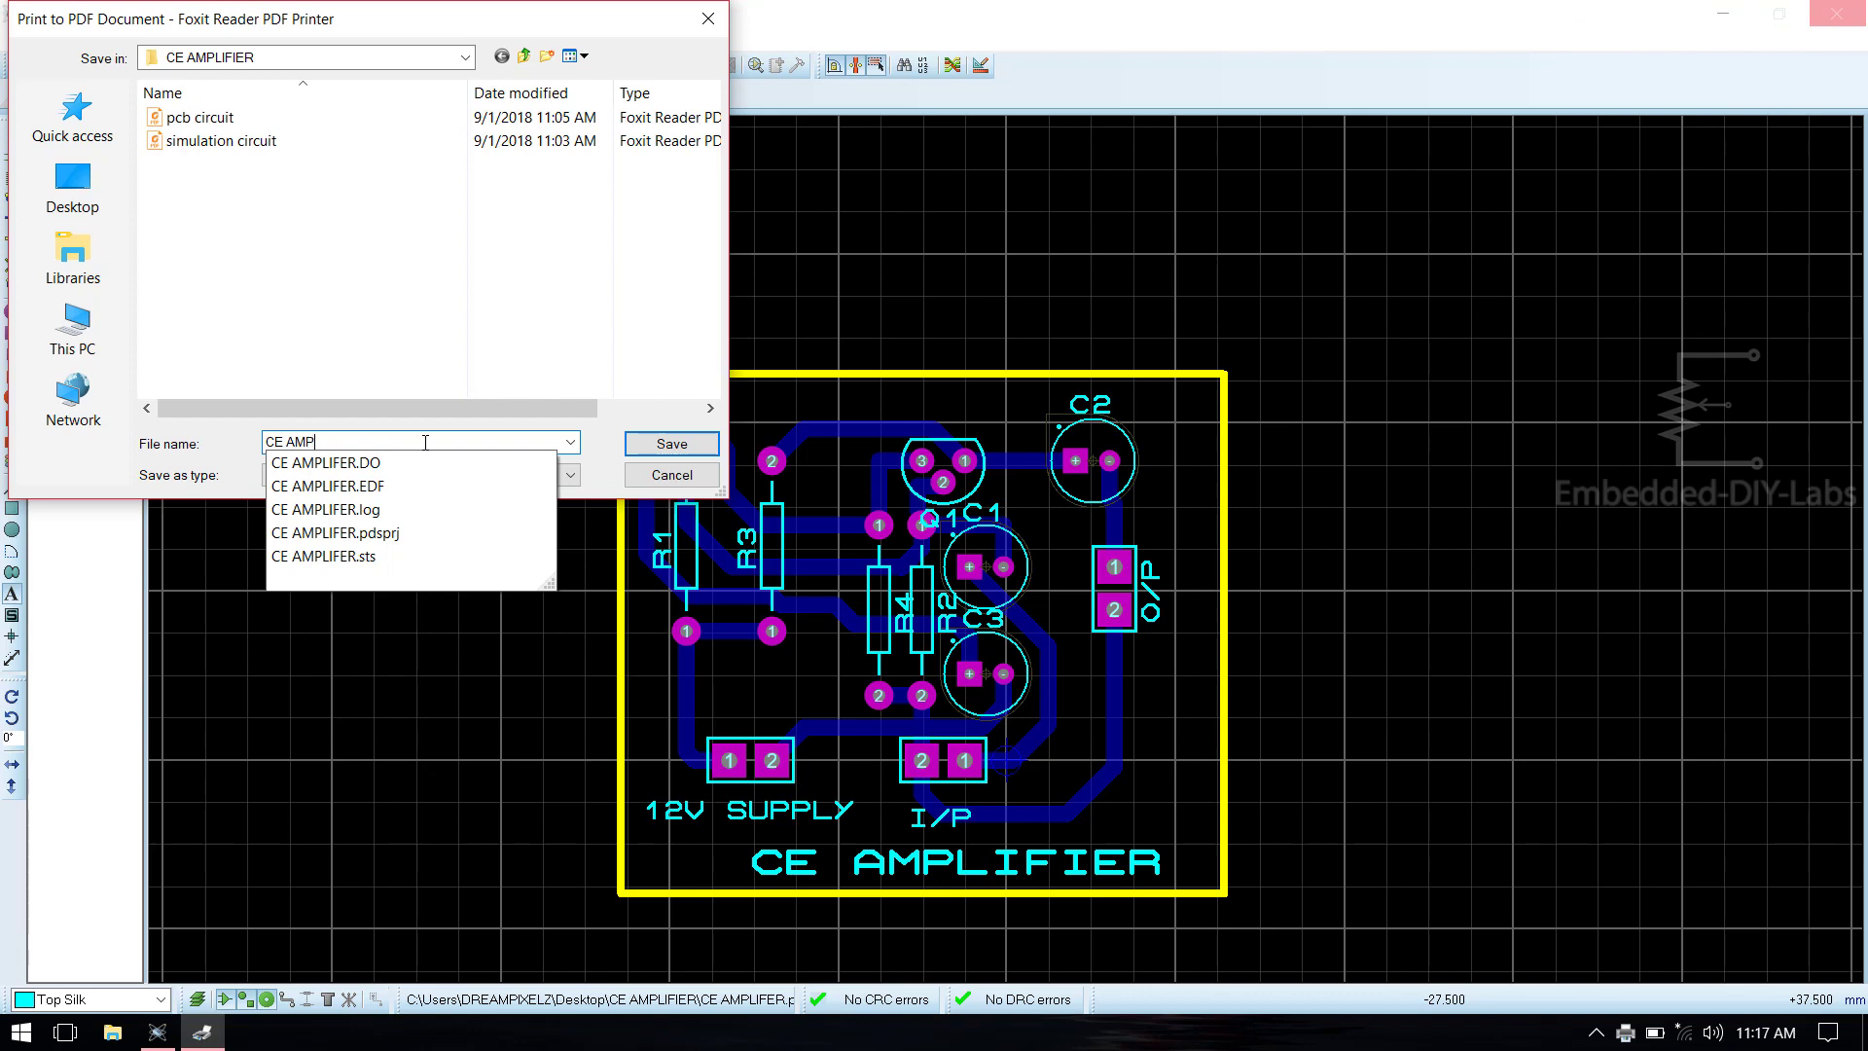
text( AMPLIFIER PCB)
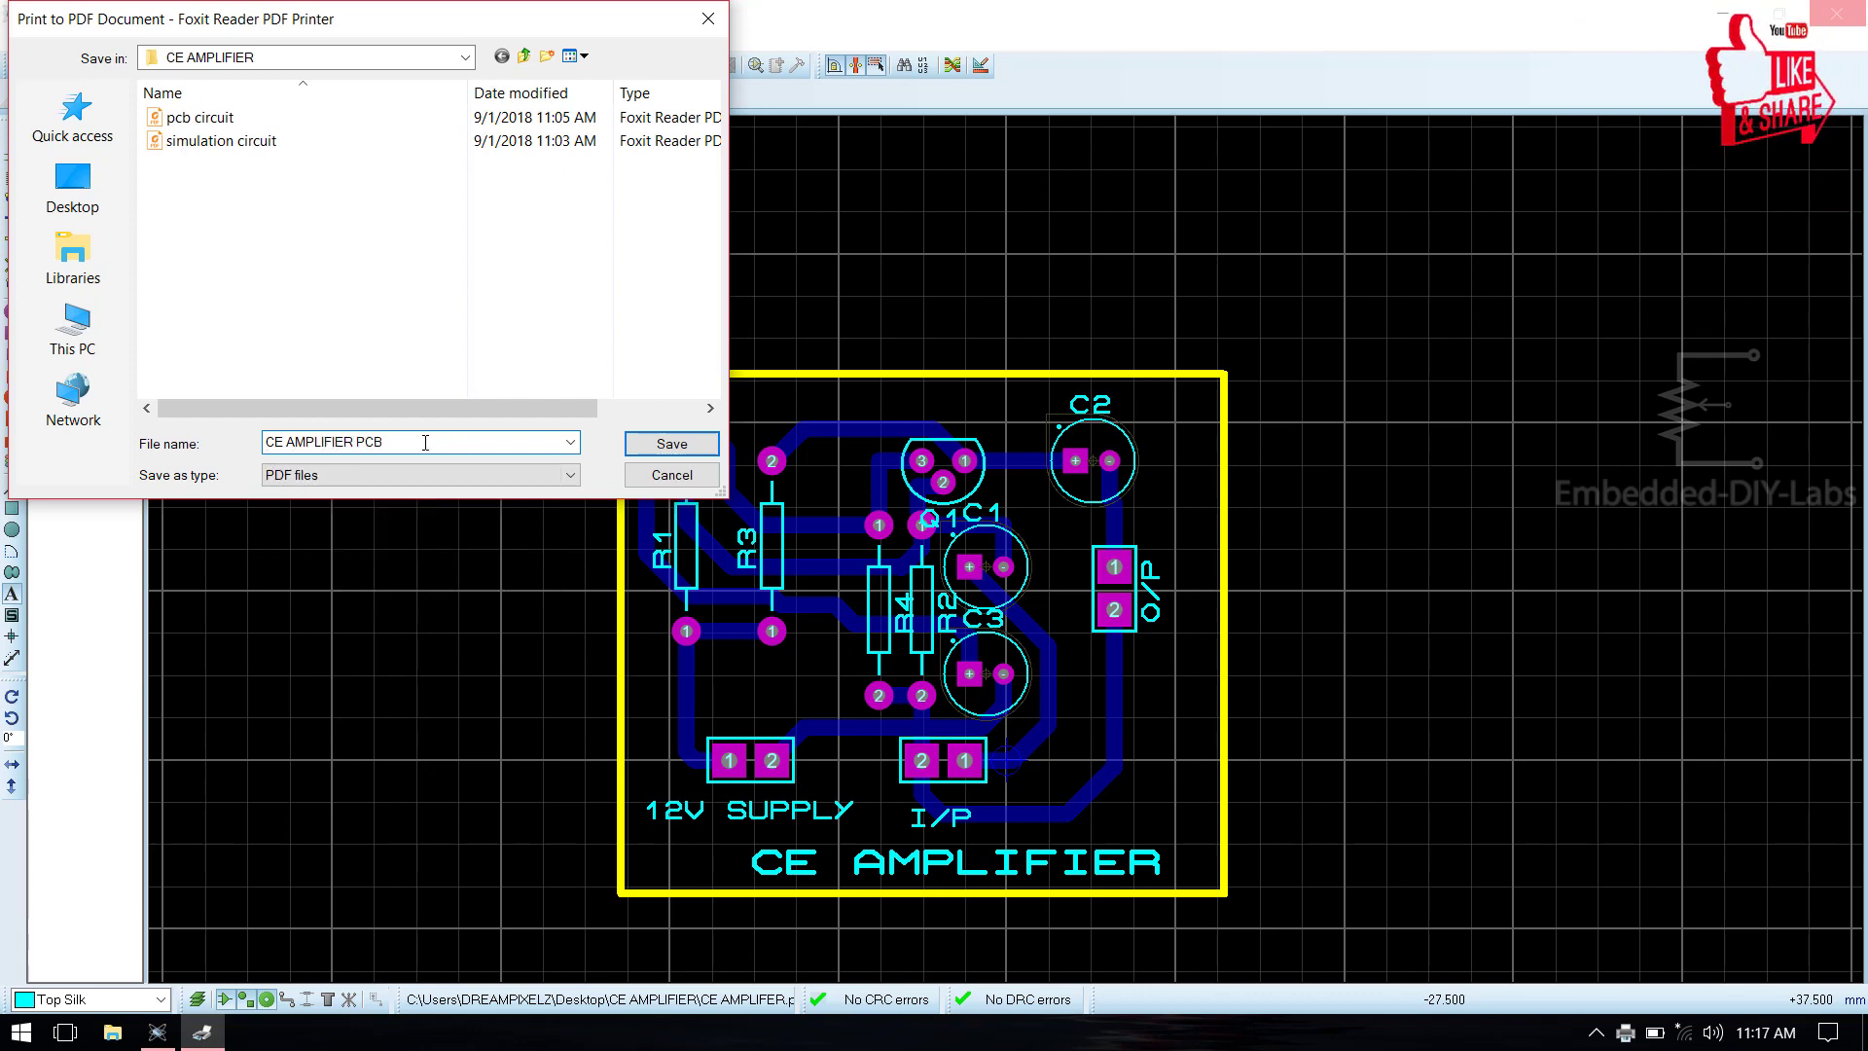
click(673, 444)
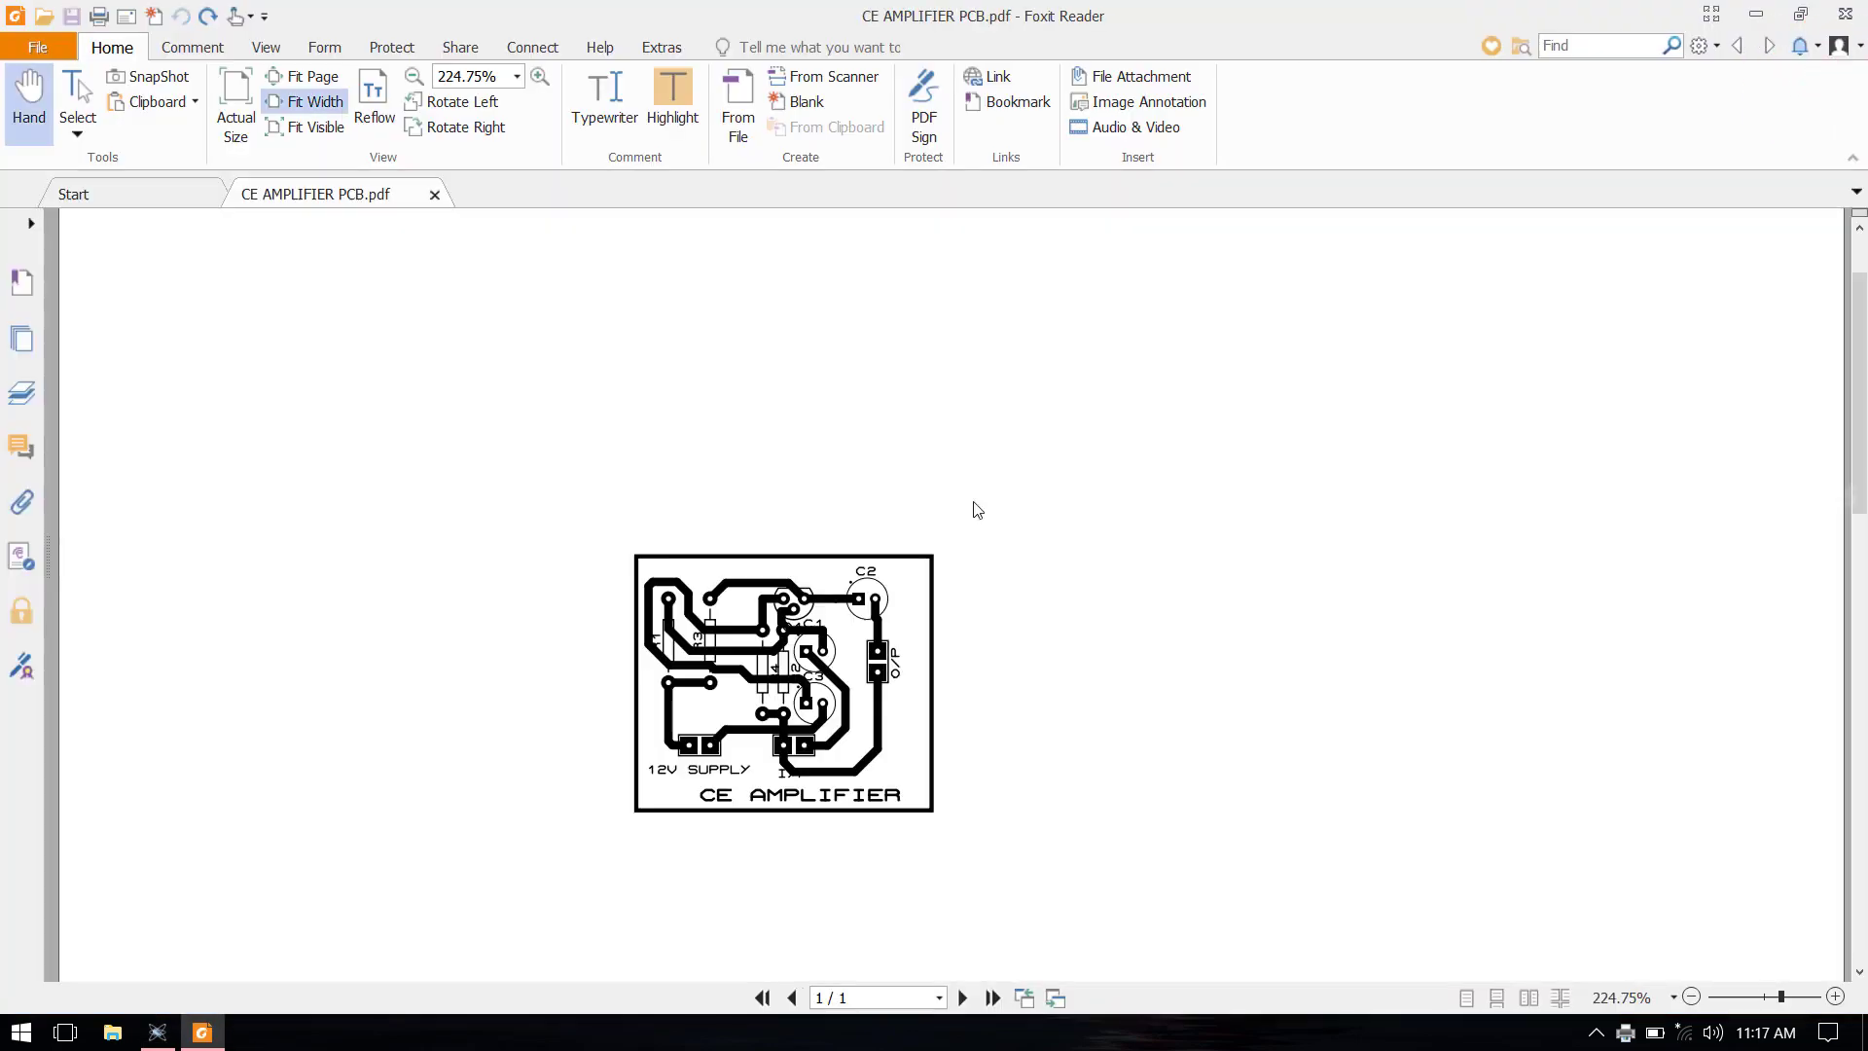
Zoom in on the board artwork in CE AMPLIFIER PCB.pdf.
scroll(822, 657, up, 4)
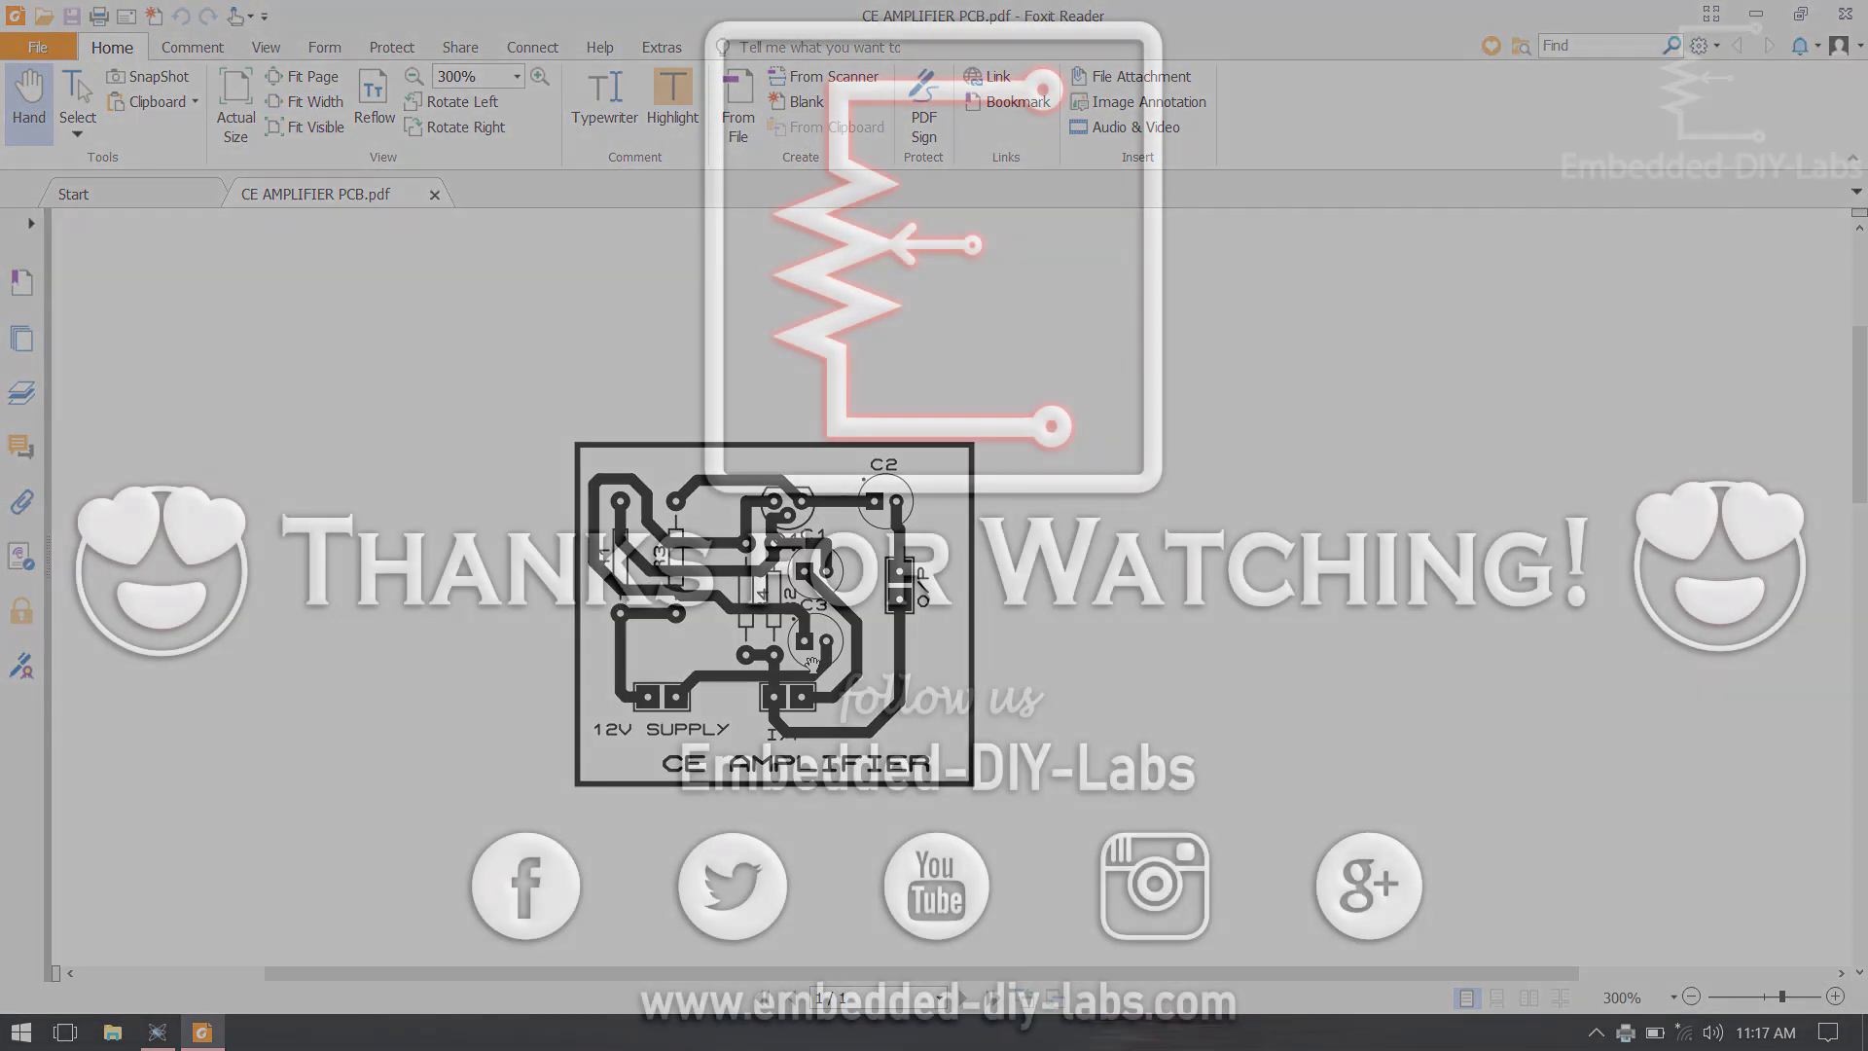